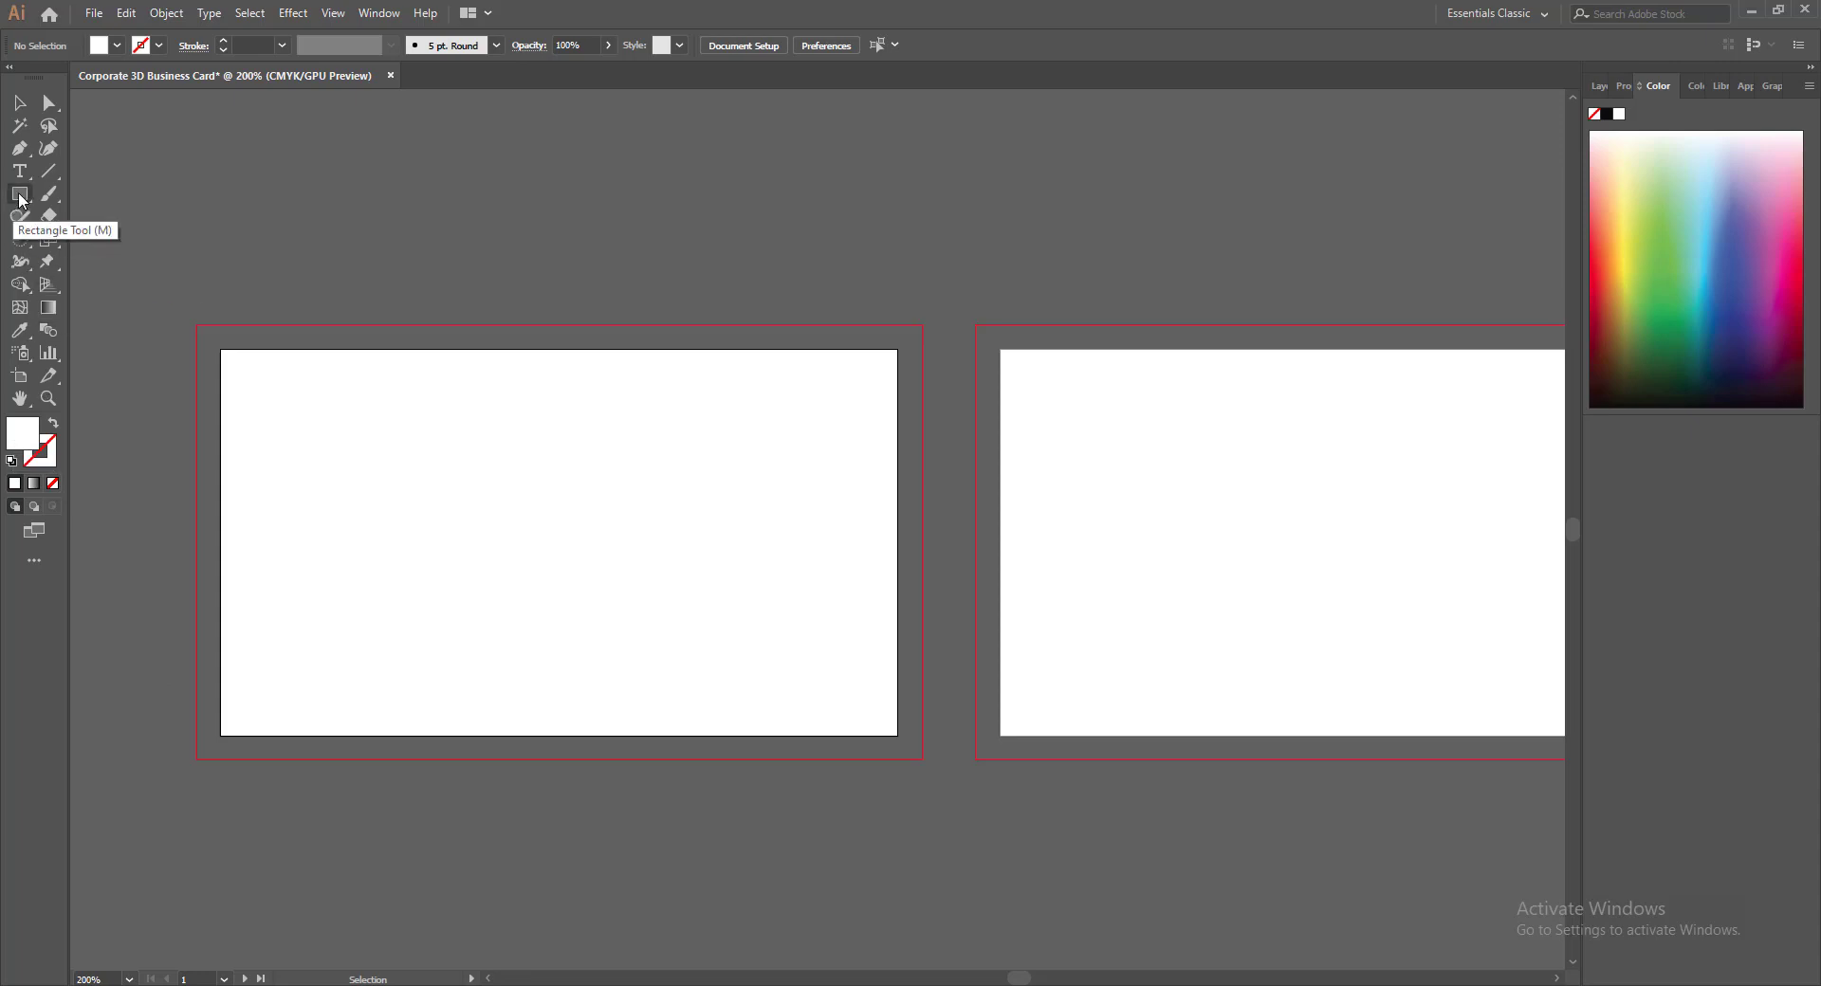
Draw a 3.75 x 2.25 in white rectangle covering the first artboard out to its bleed edges
click(19, 193)
click(492, 980)
click(491, 980)
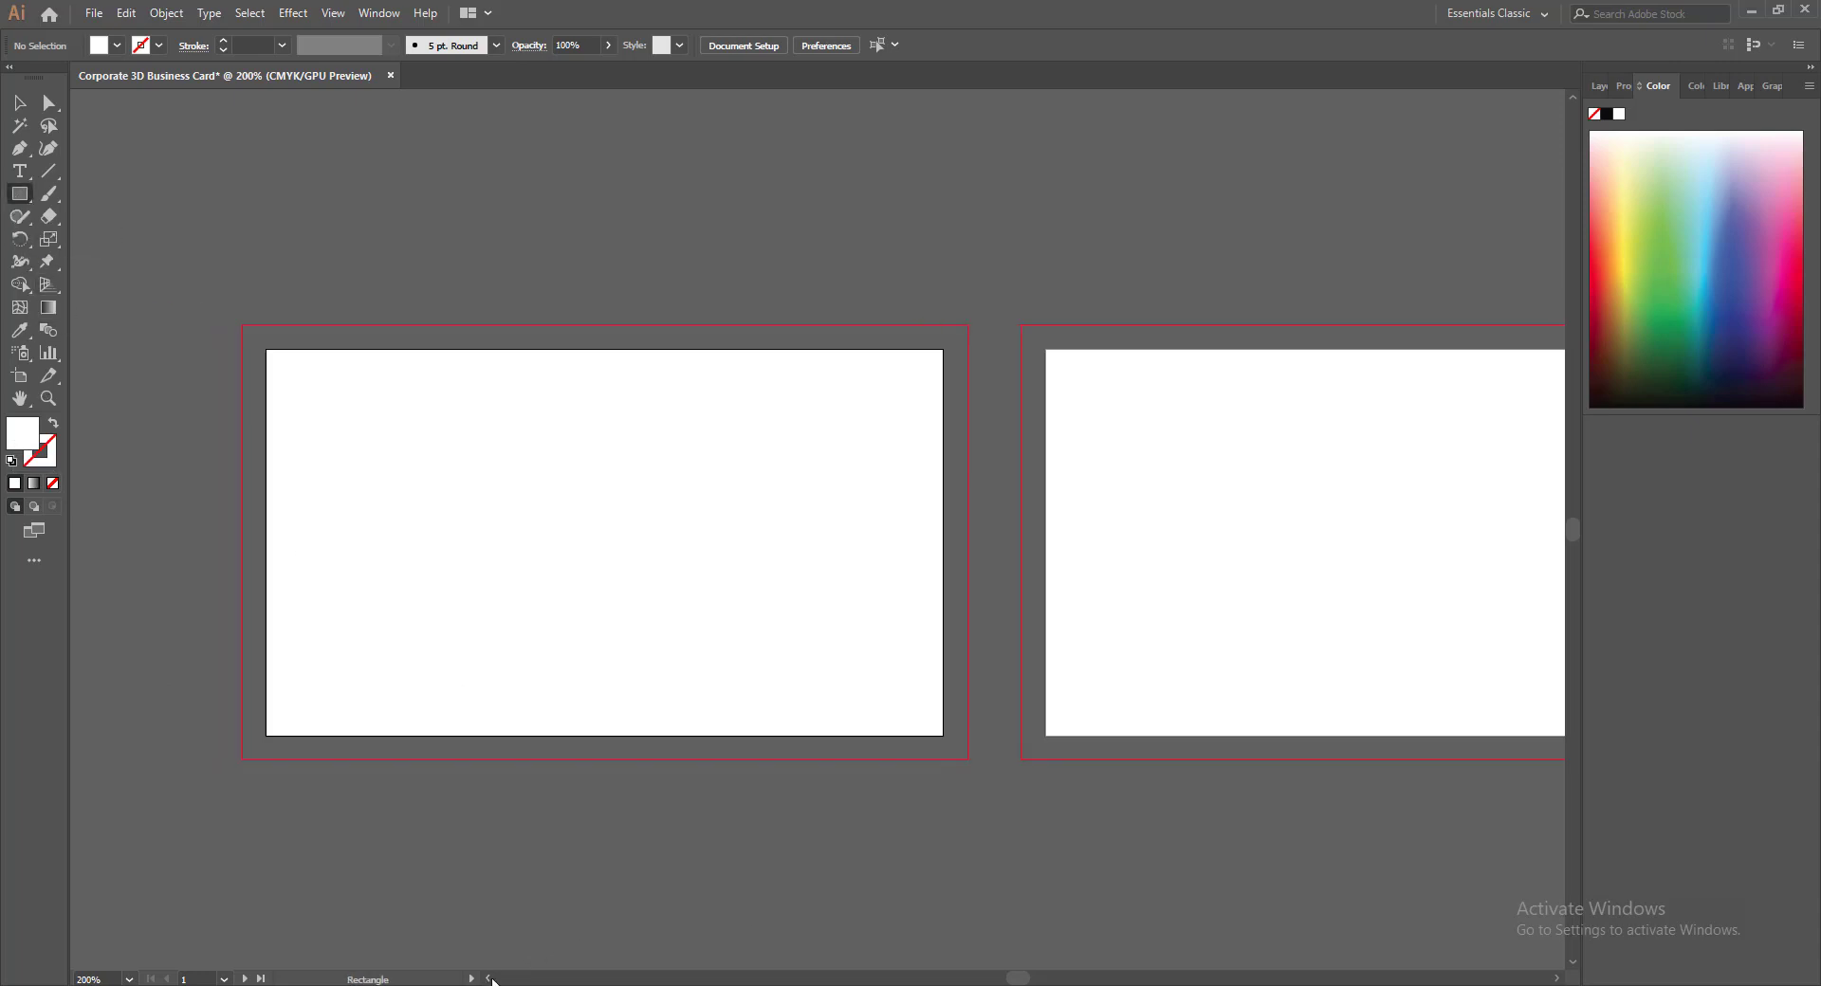
click(491, 980)
click(491, 980)
click(491, 979)
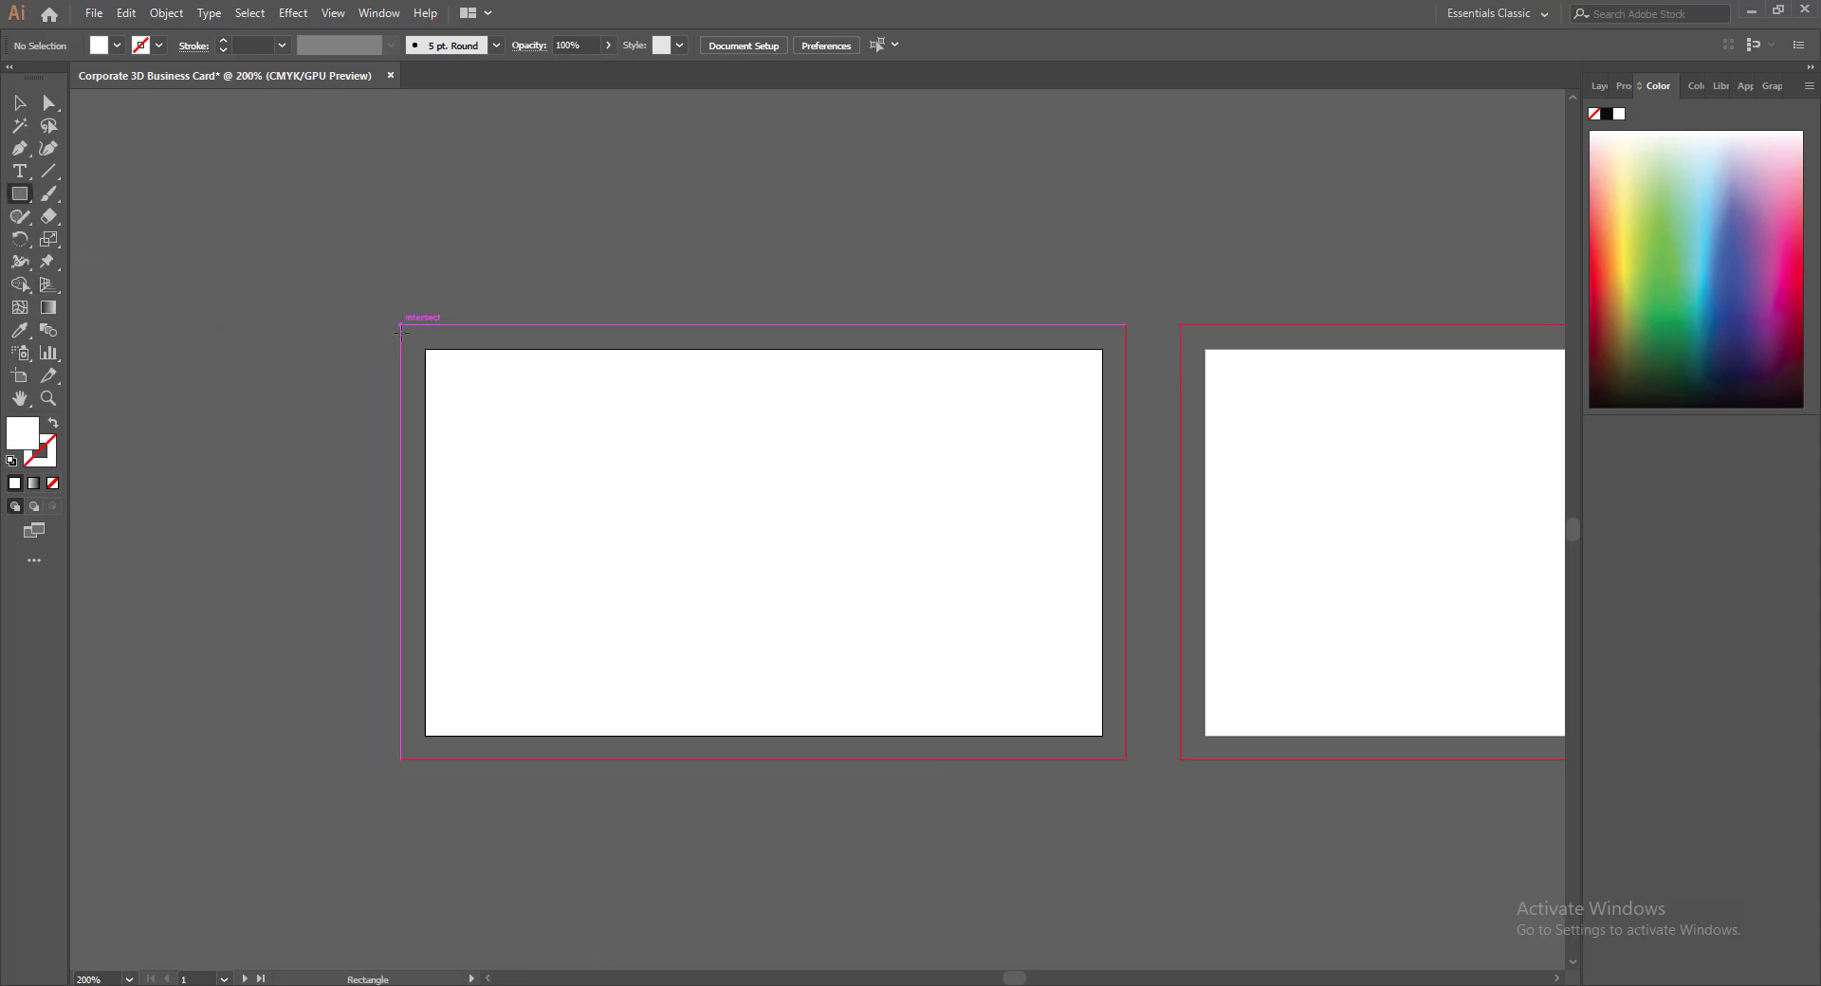
drag(401, 326, 1126, 759)
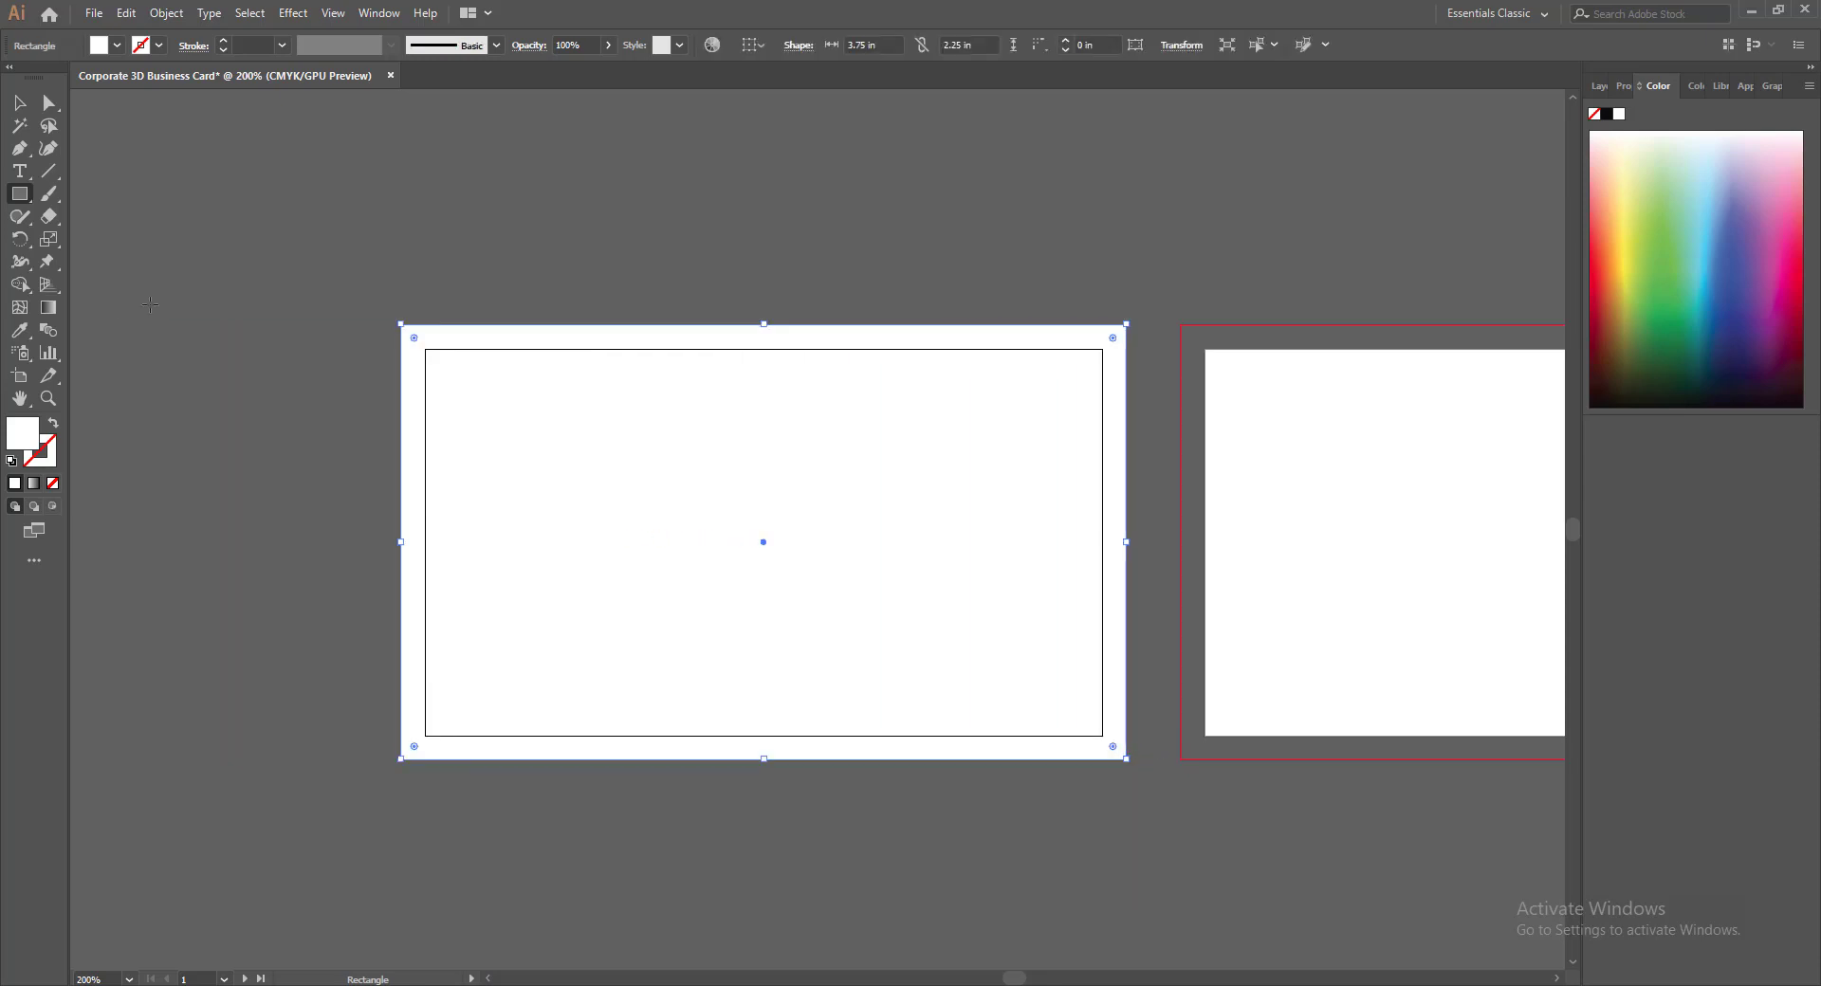
Resize the rectangle on the first artboard to 3.25 in wide and 1.75 in high
click(20, 102)
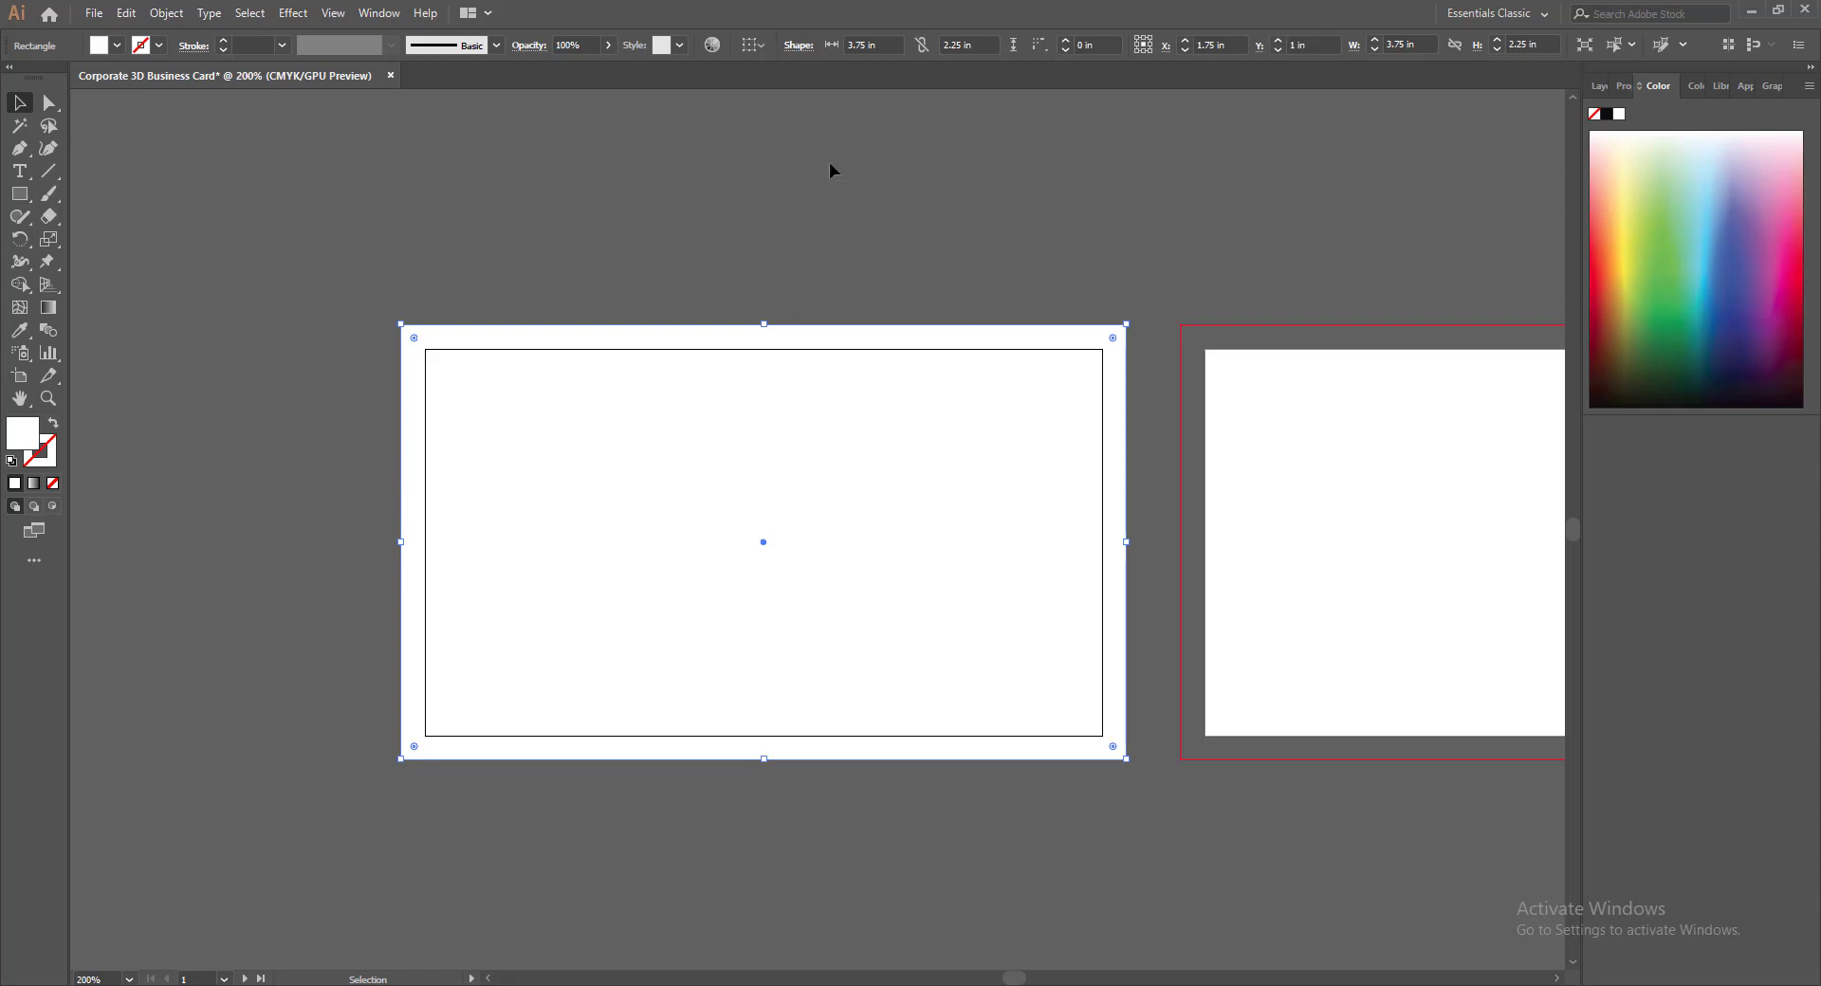
click(1398, 44)
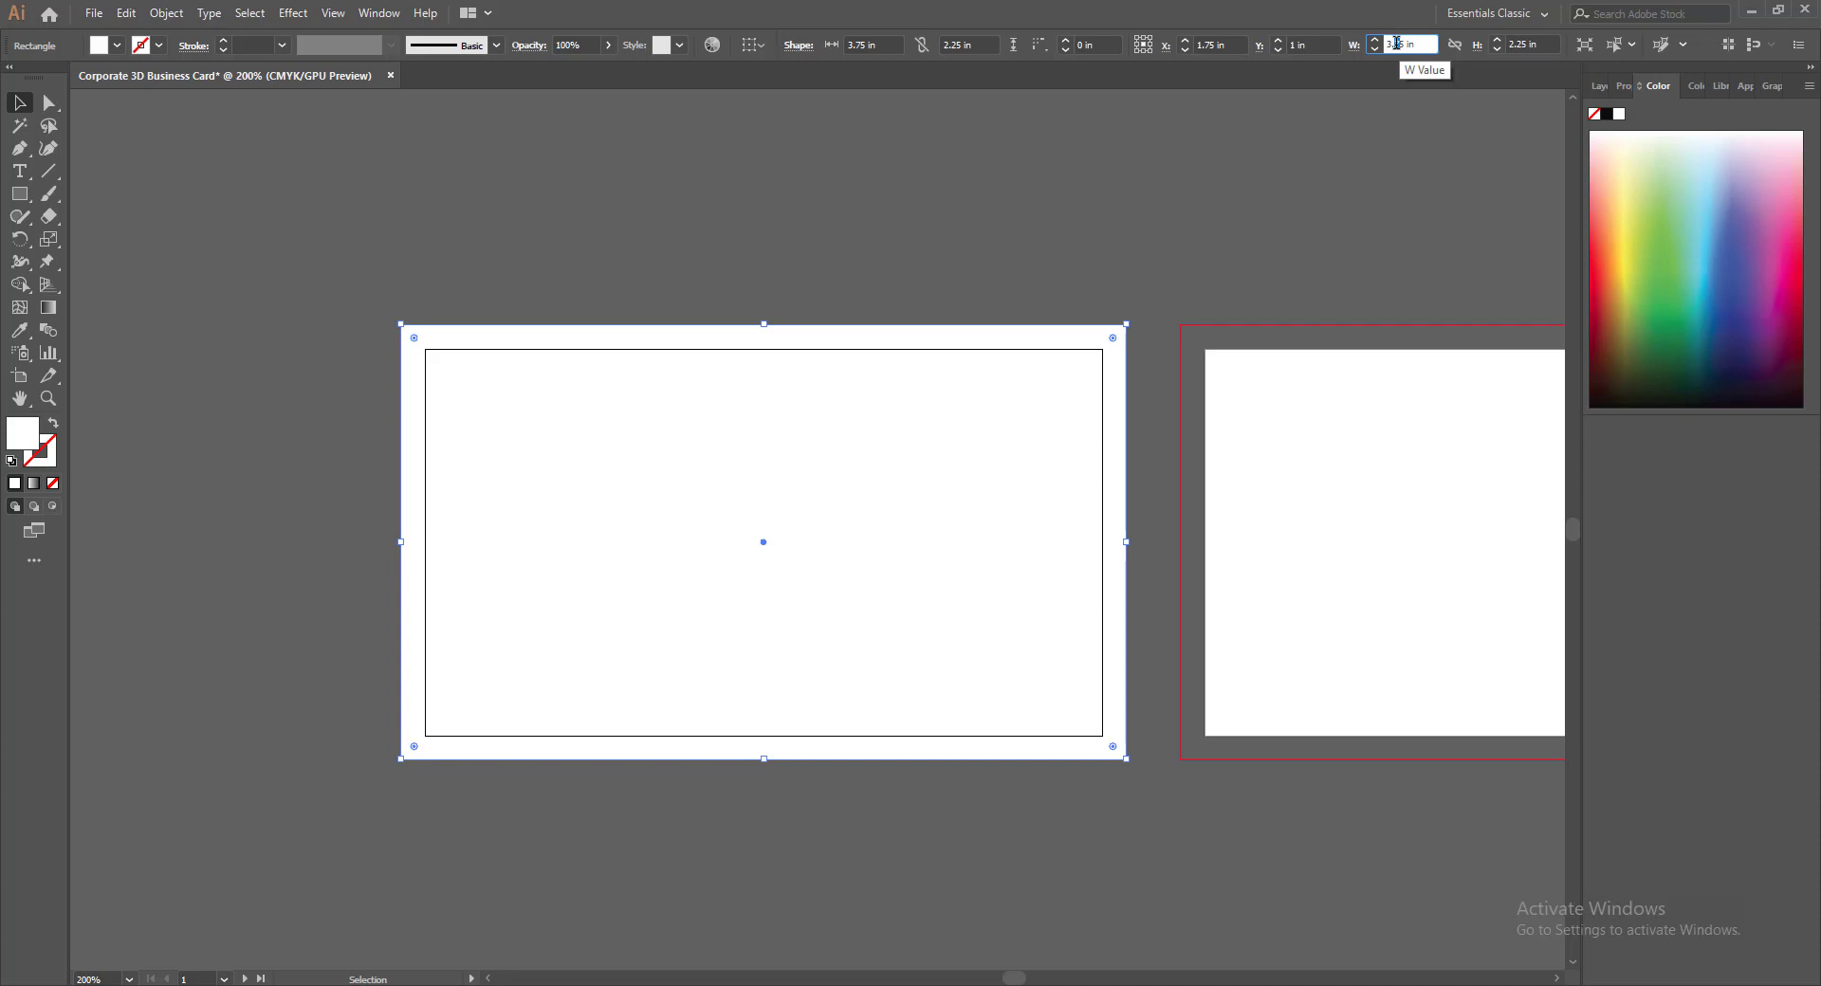
text(2)
click(1521, 44)
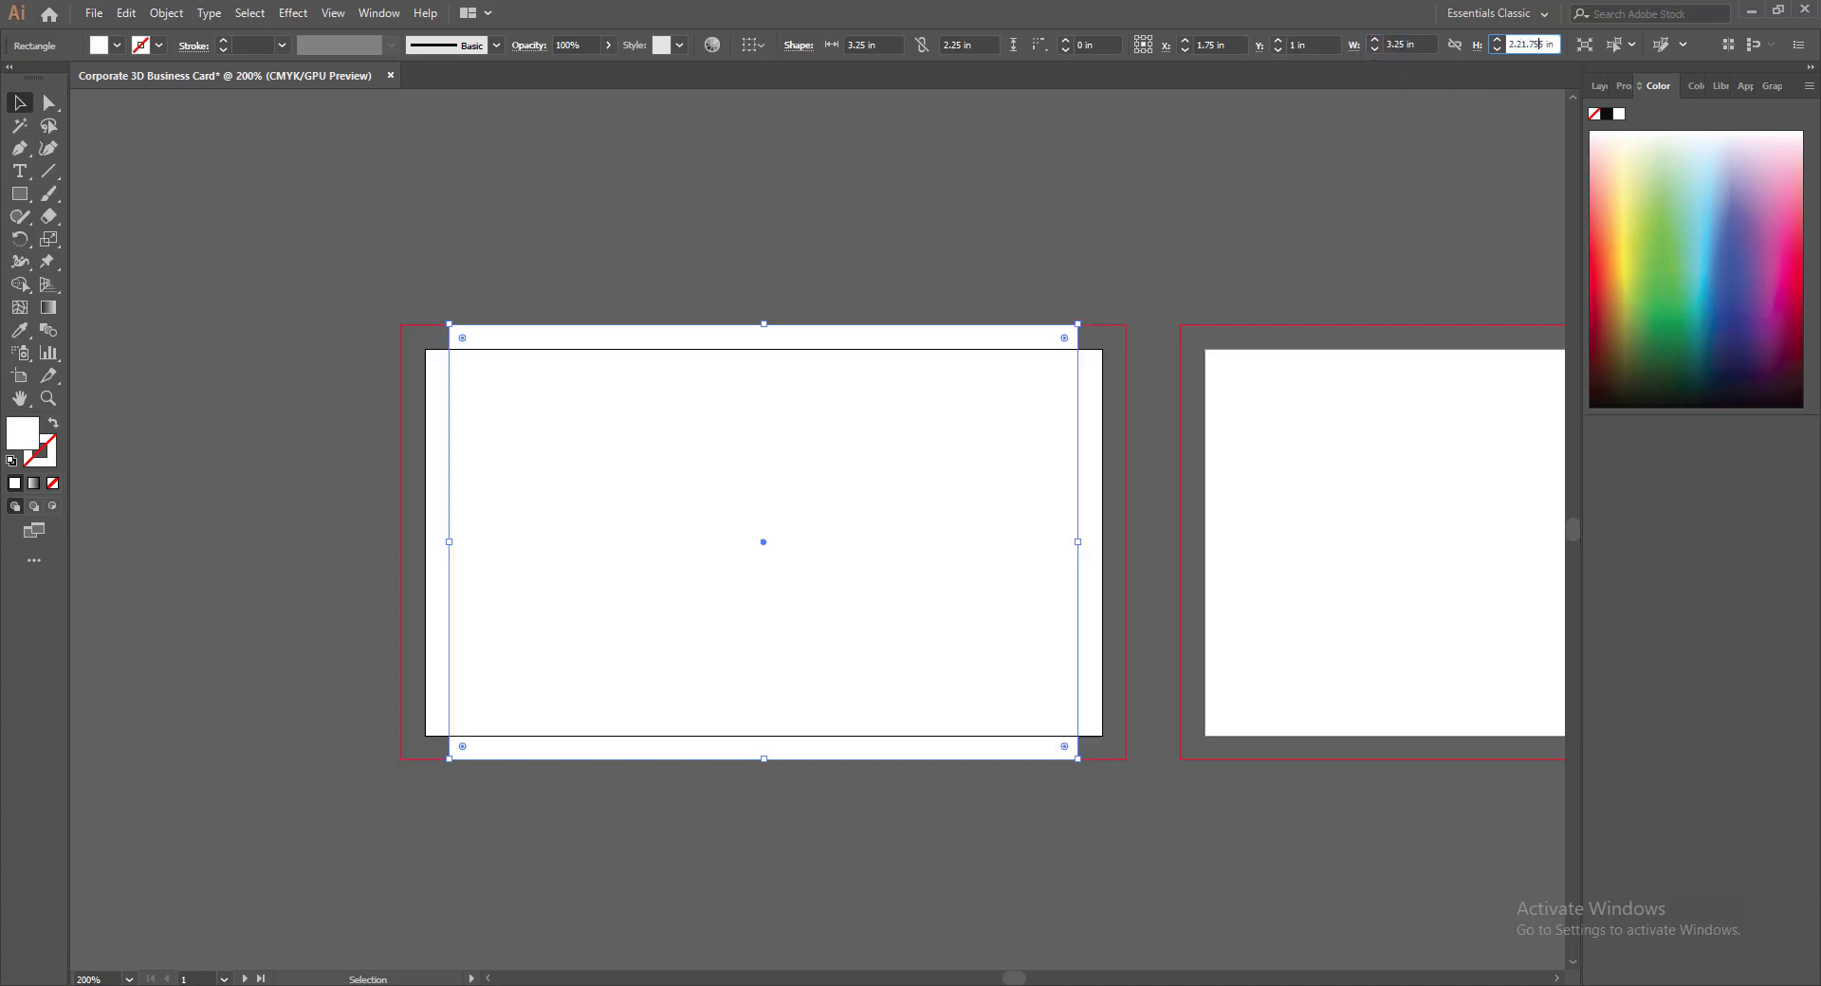
drag(1522, 45, 1505, 45)
triple_click(1527, 44)
text(1.75)
key(Return)
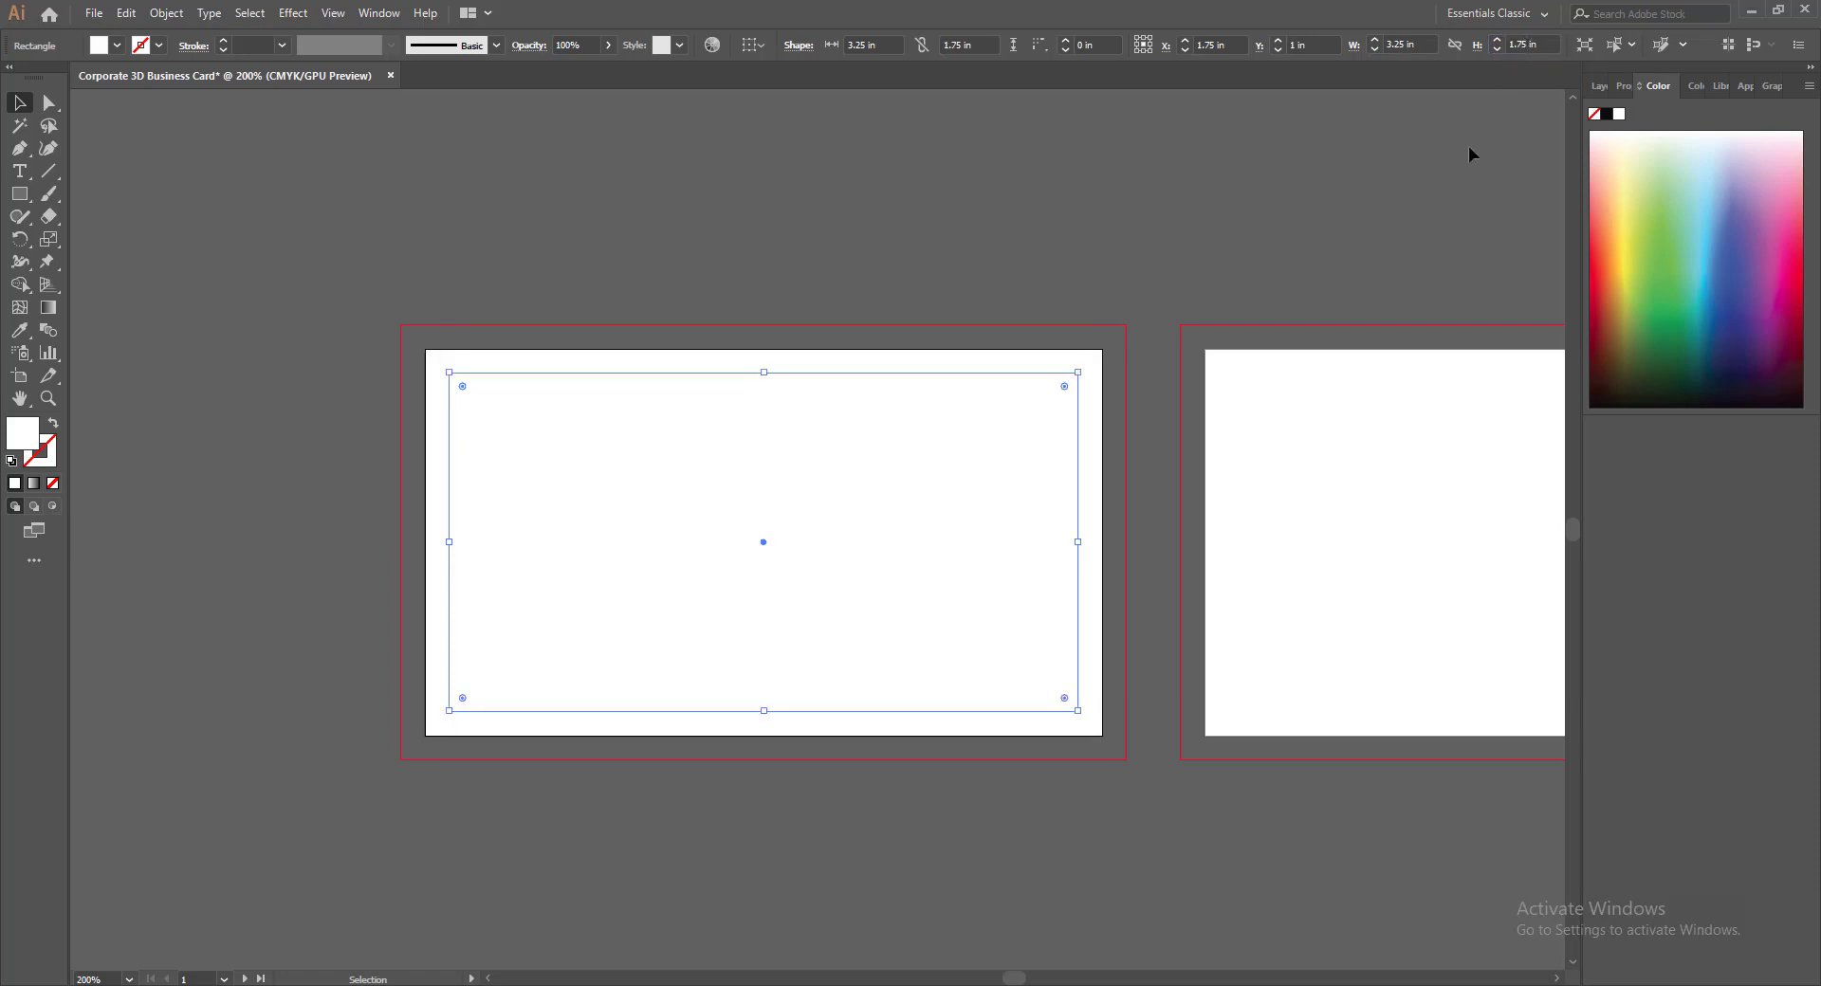
Convert the 3.25 x 1.75 in rectangle into a guide and copy it to the same position on the second artboard
right_click(624, 378)
click(697, 630)
scroll(1013, 977, right, 5)
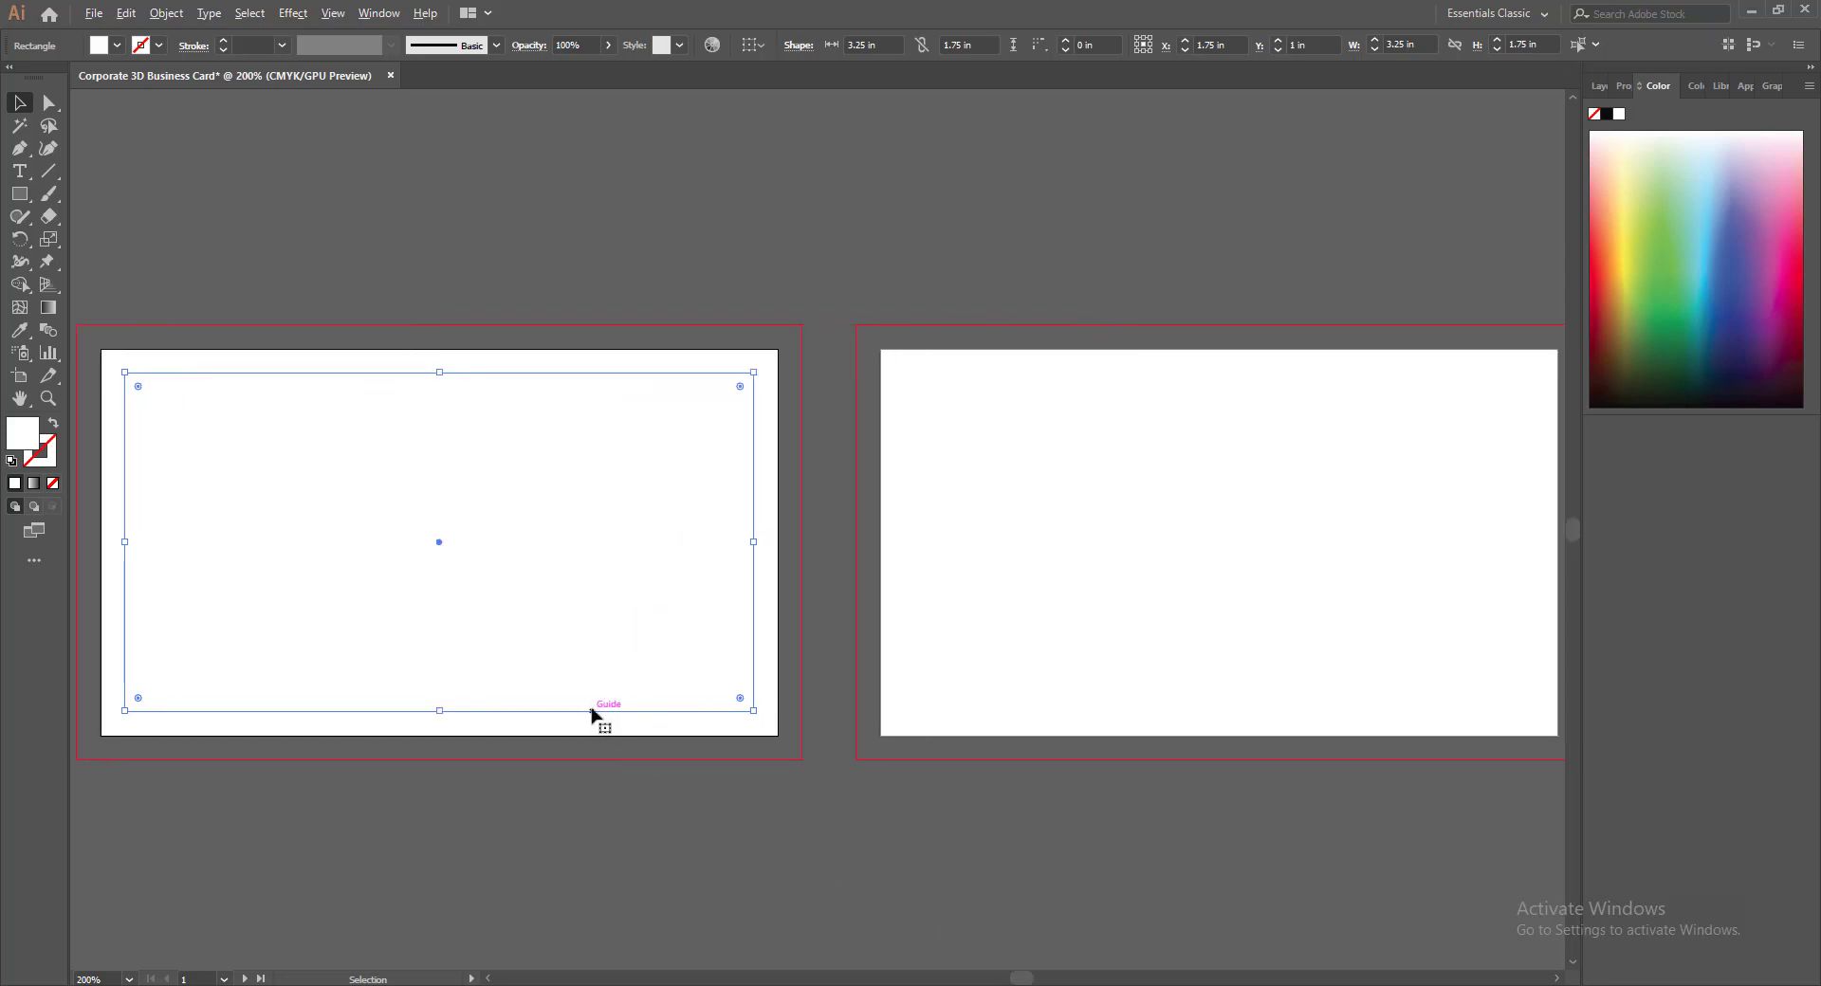
drag(601, 711, 1372, 716)
drag(1022, 977, 1014, 978)
click(923, 908)
Draw a 3.75 x 2.25 in white background rectangle over the first artboard's full bleed area
click(20, 195)
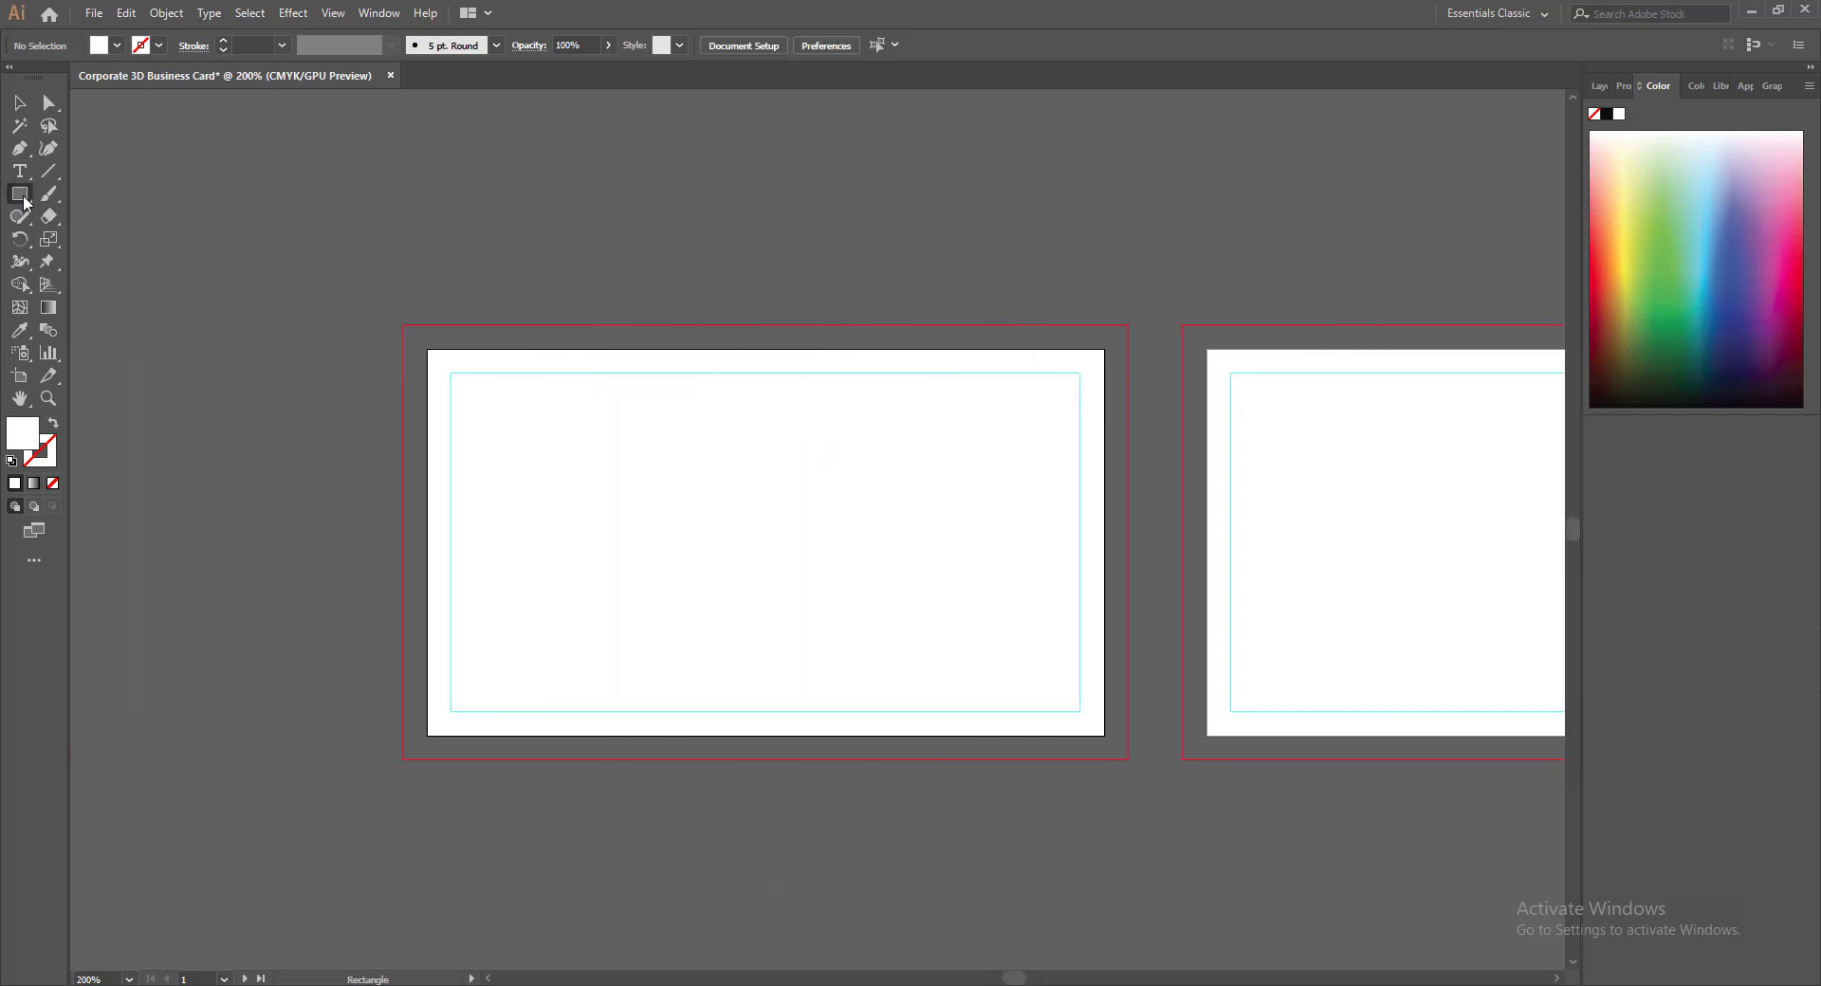
drag(404, 327, 1130, 759)
click(21, 101)
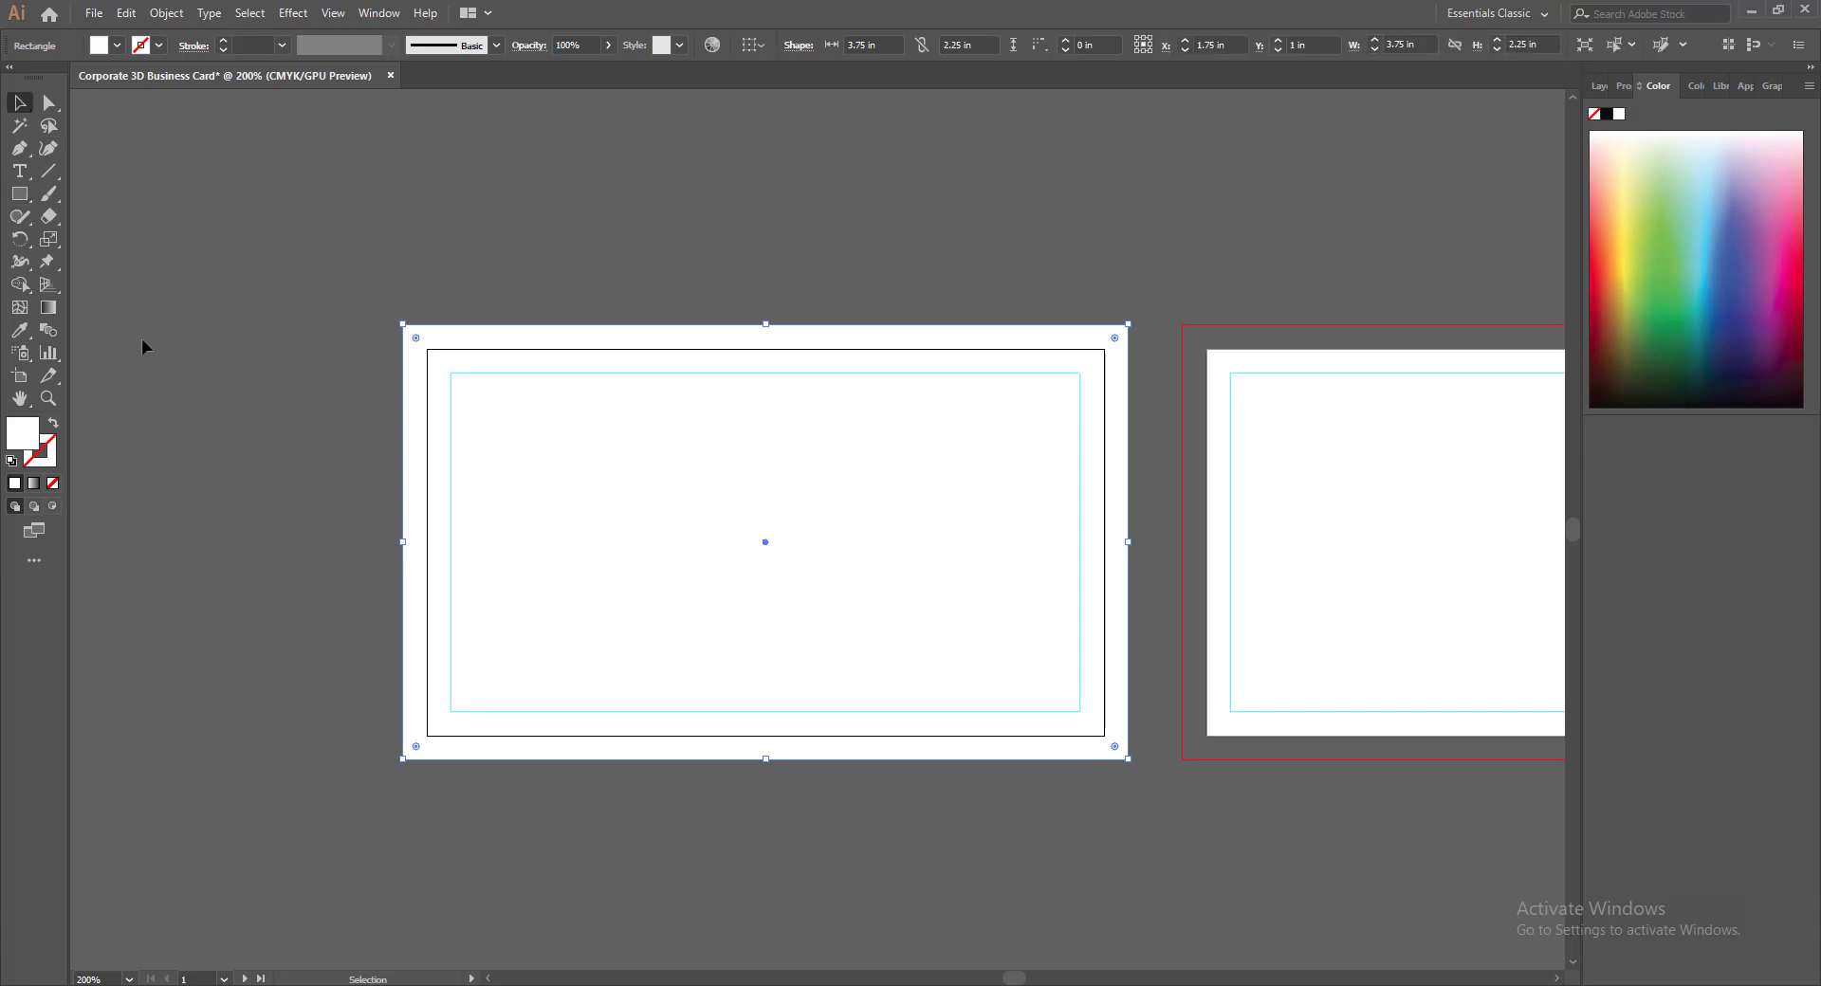
Save the document as the Adobe Illustrator file "Corporate 3D Business Card" in the Portfolios for Illustrator folder
click(95, 13)
click(127, 167)
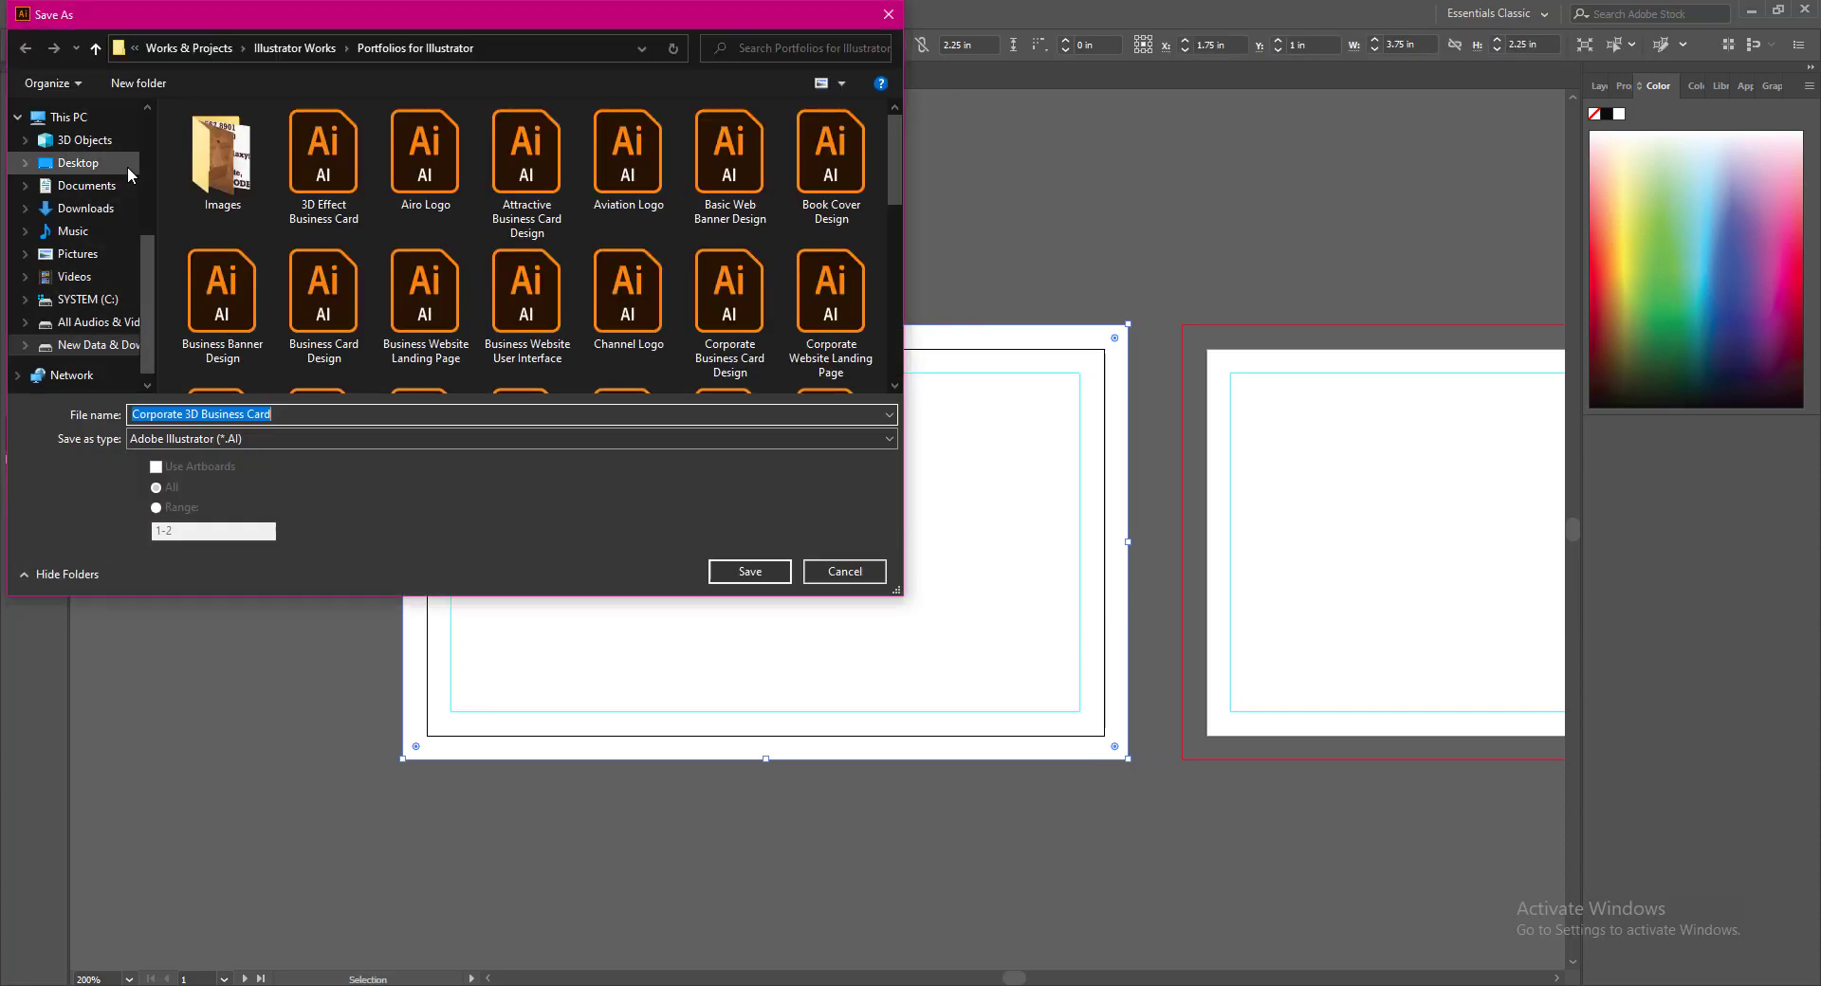
click(783, 571)
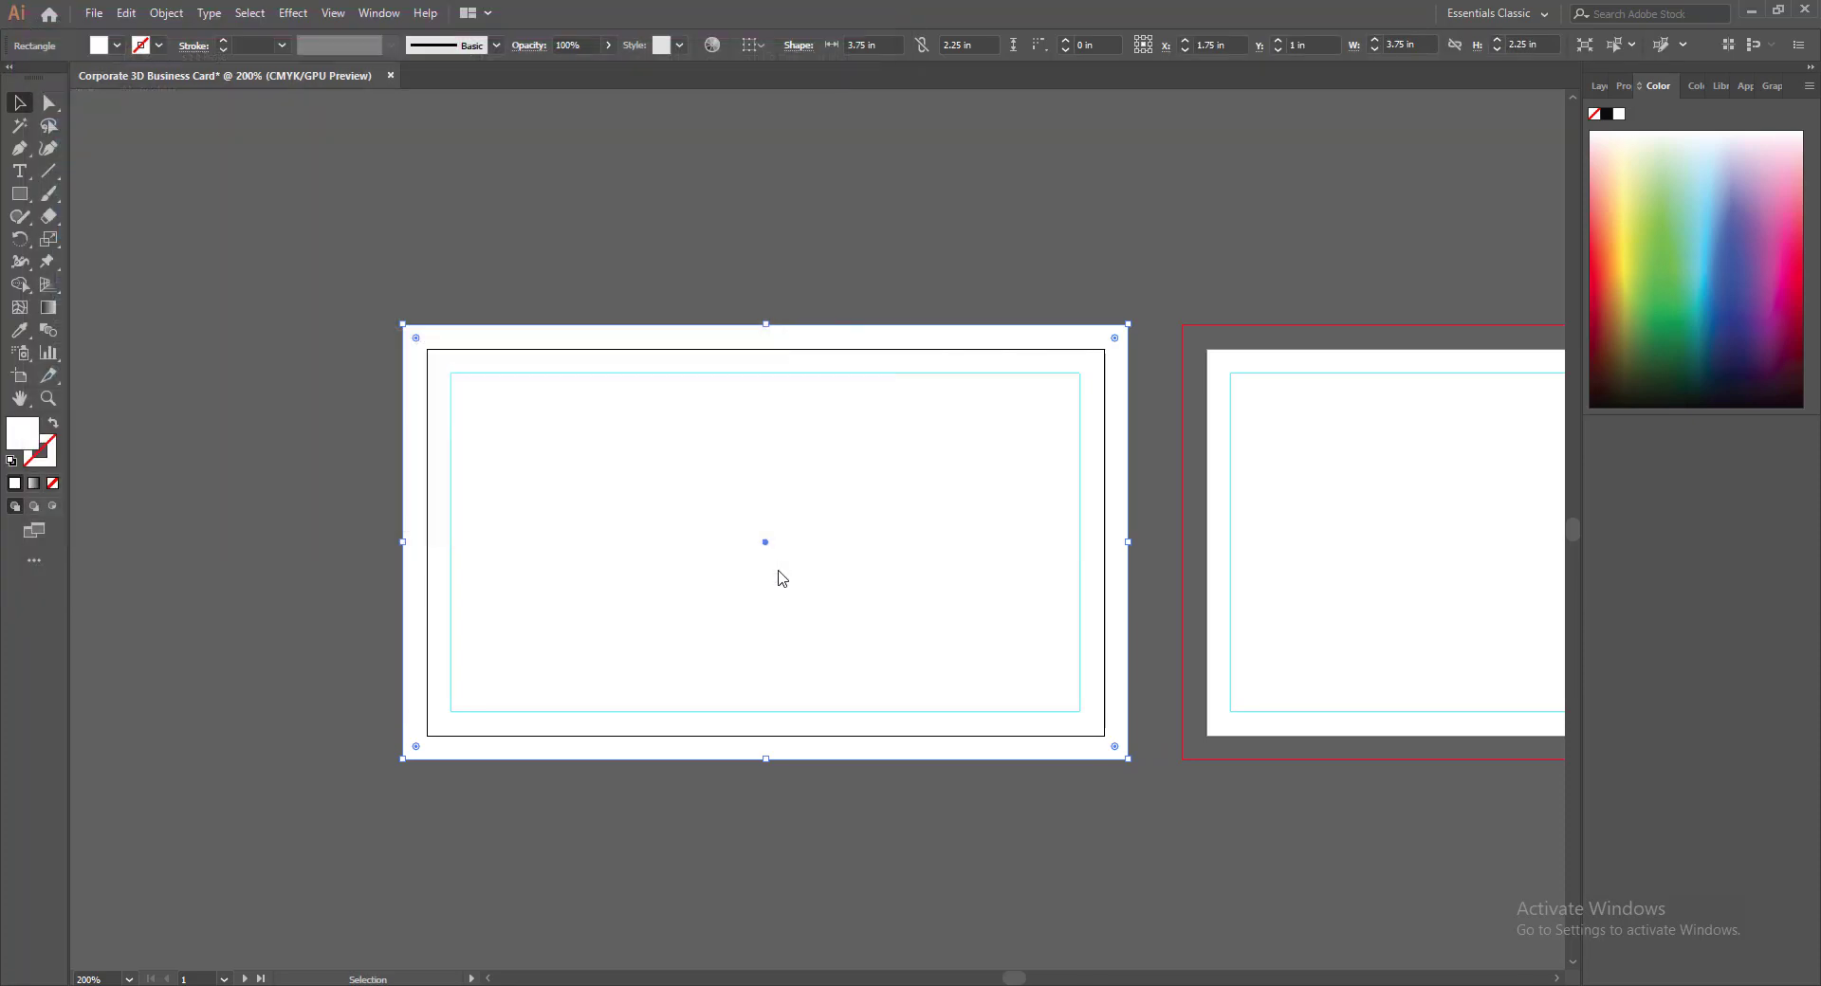
click(993, 767)
click(851, 841)
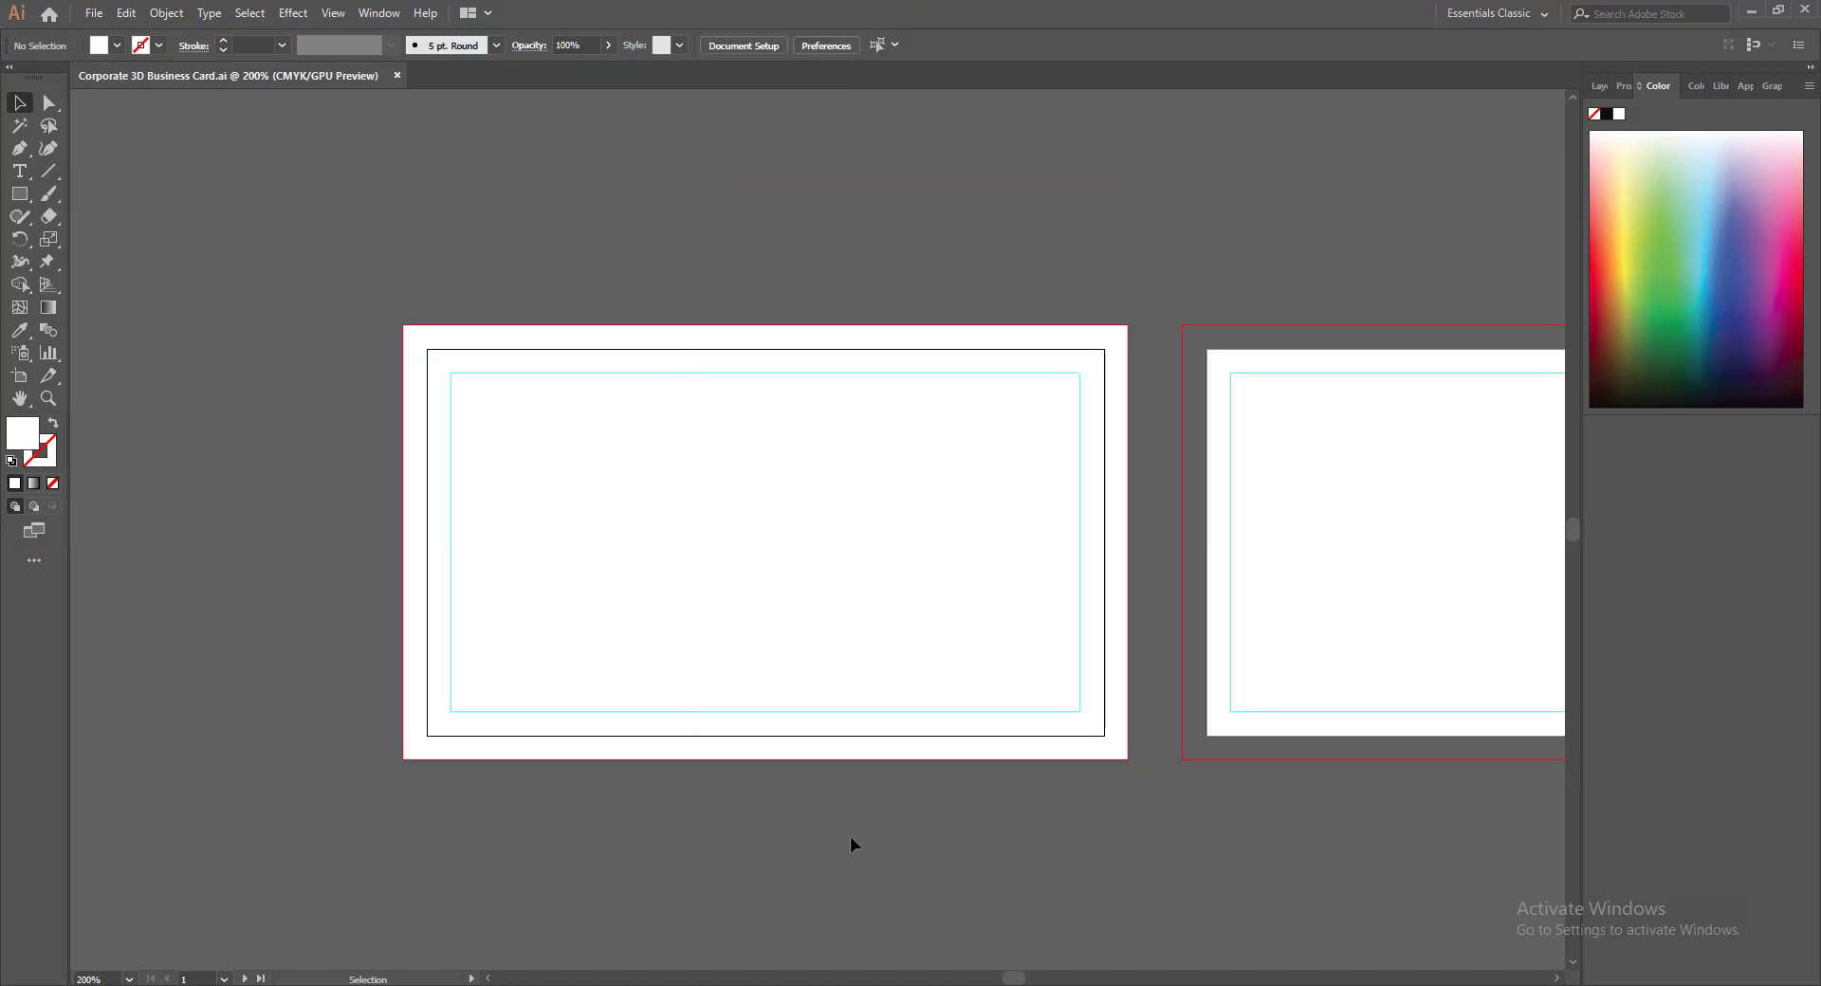
Draw a 1.875 x 2.25 in rectangle over the first card's right half, including bleed, and fill it with dark grey 4C4C4C
click(19, 194)
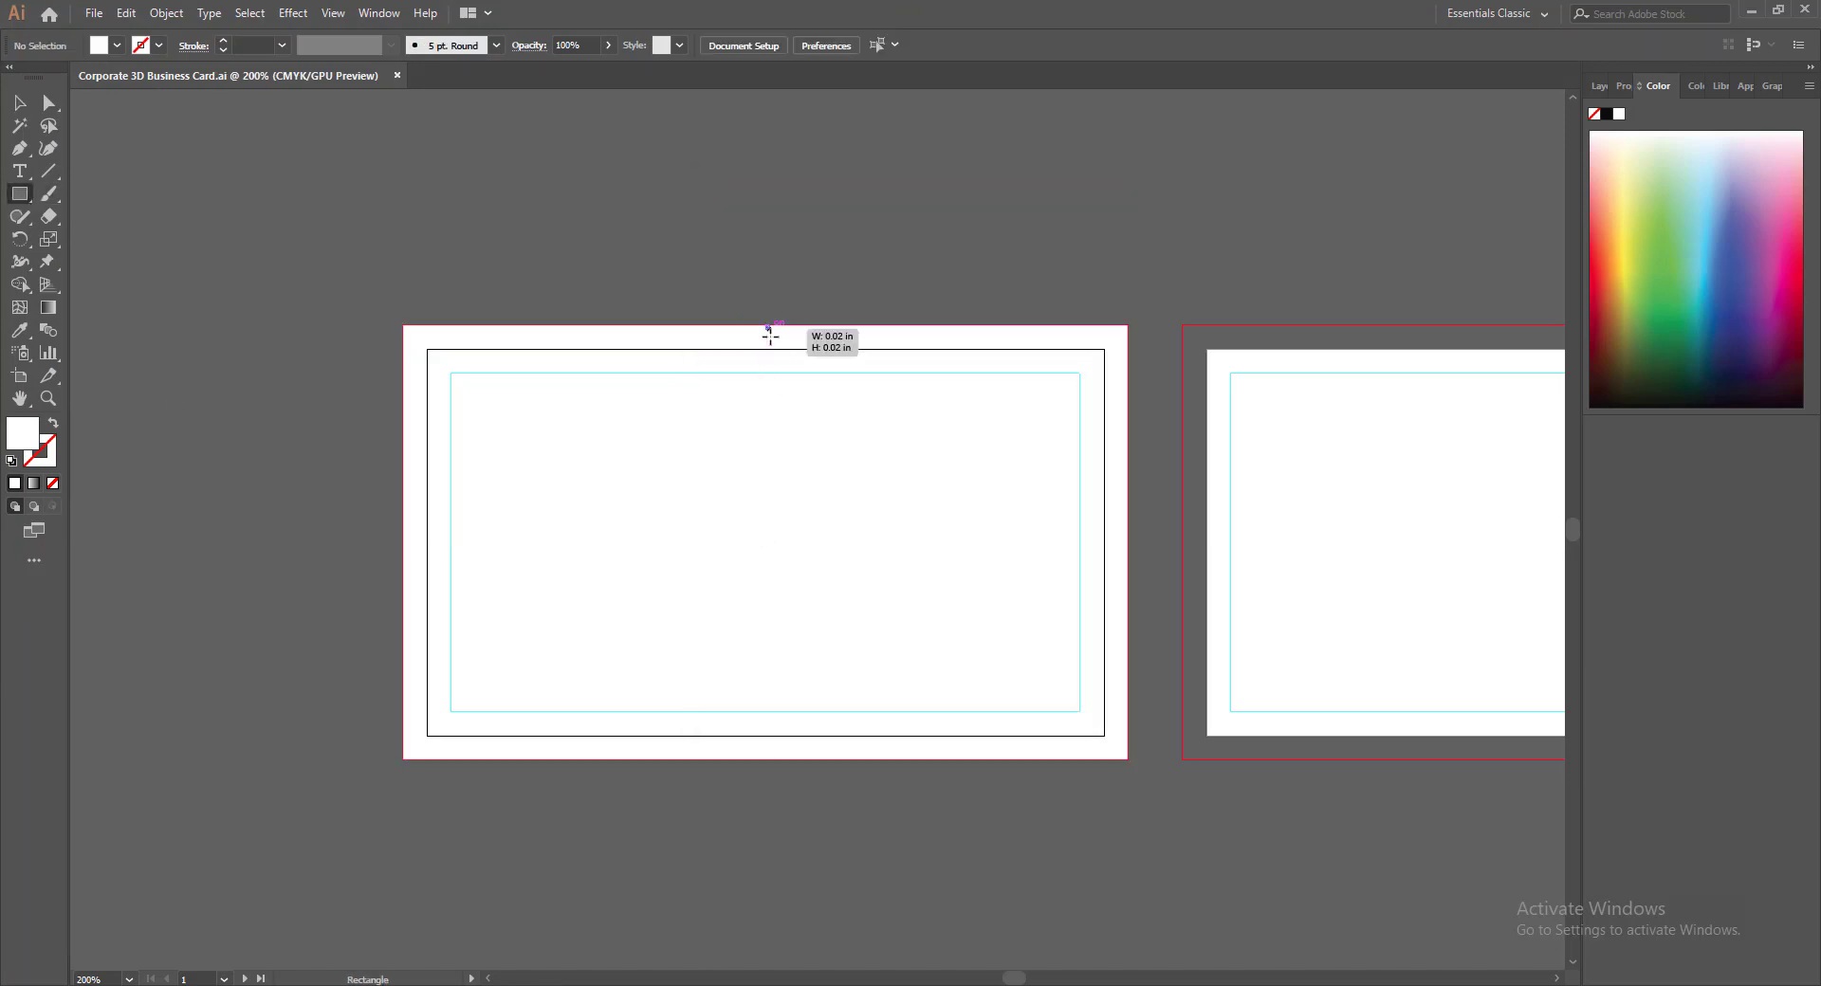
mouse_move(765, 325)
mouse_down()
mouse_move(866, 714)
mouse_move(951, 752)
mouse_move(1128, 759)
mouse_up()
key(v)
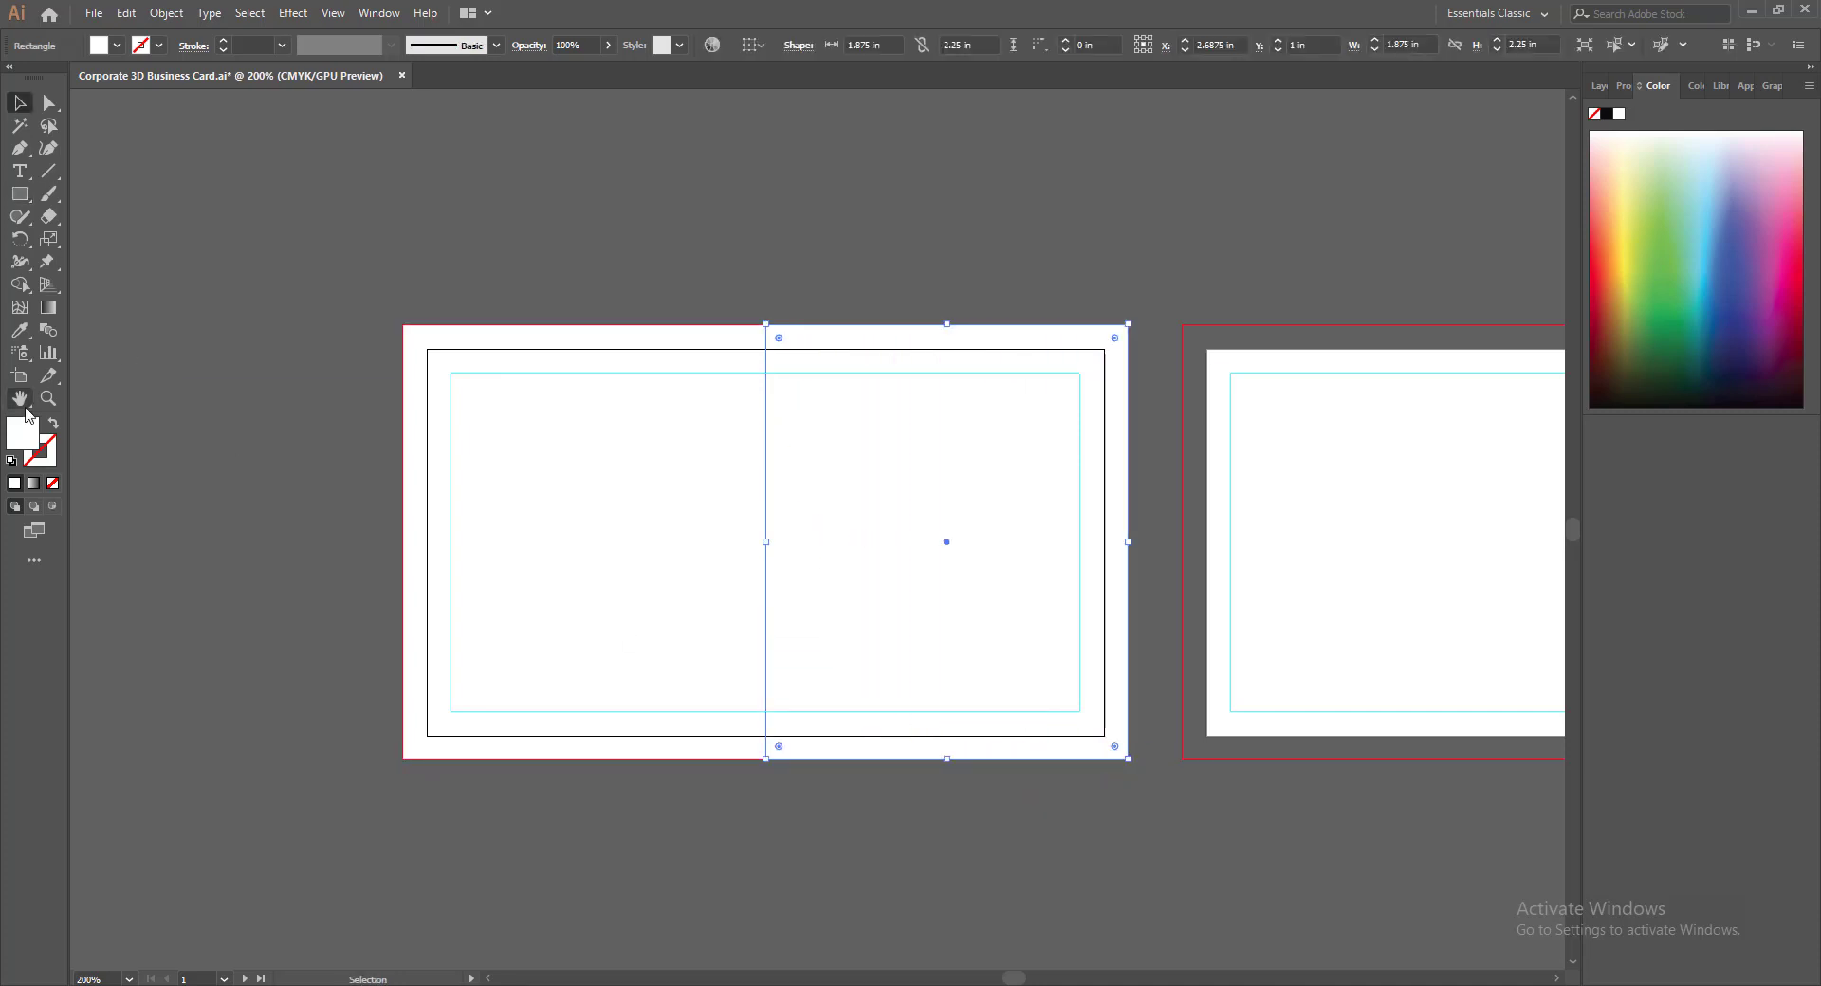
double_click(16, 438)
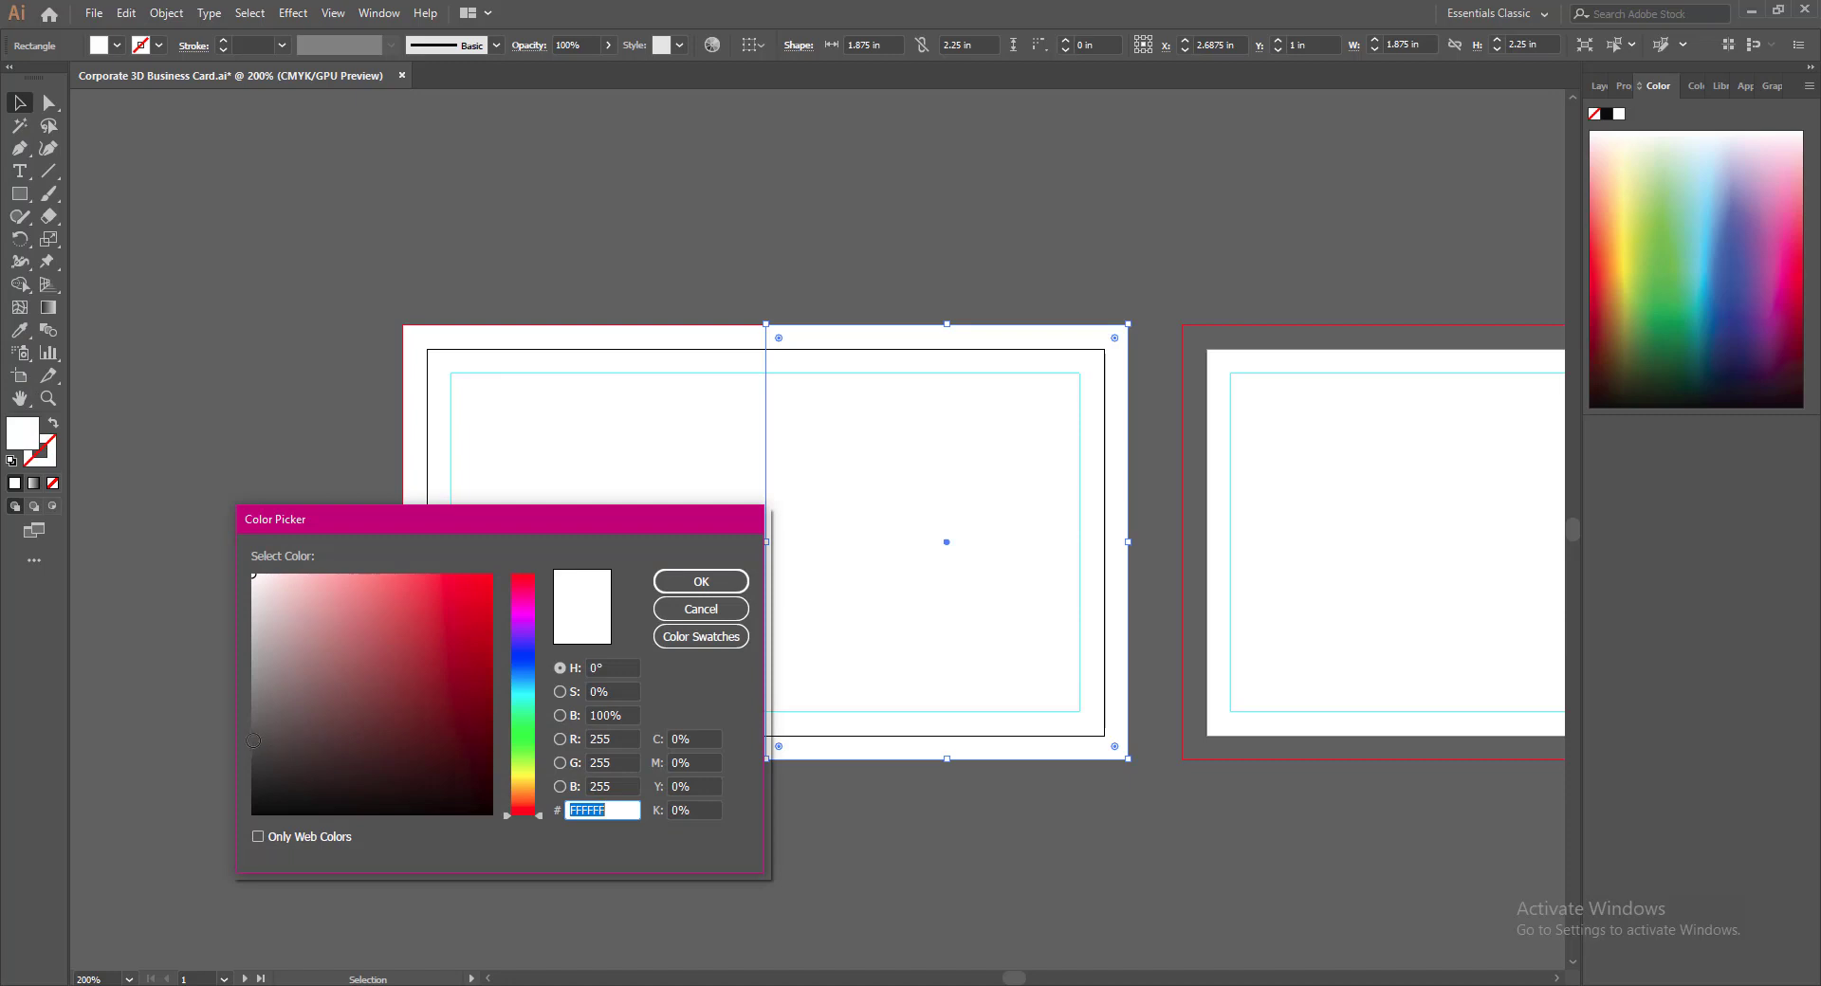
click(252, 741)
click(675, 583)
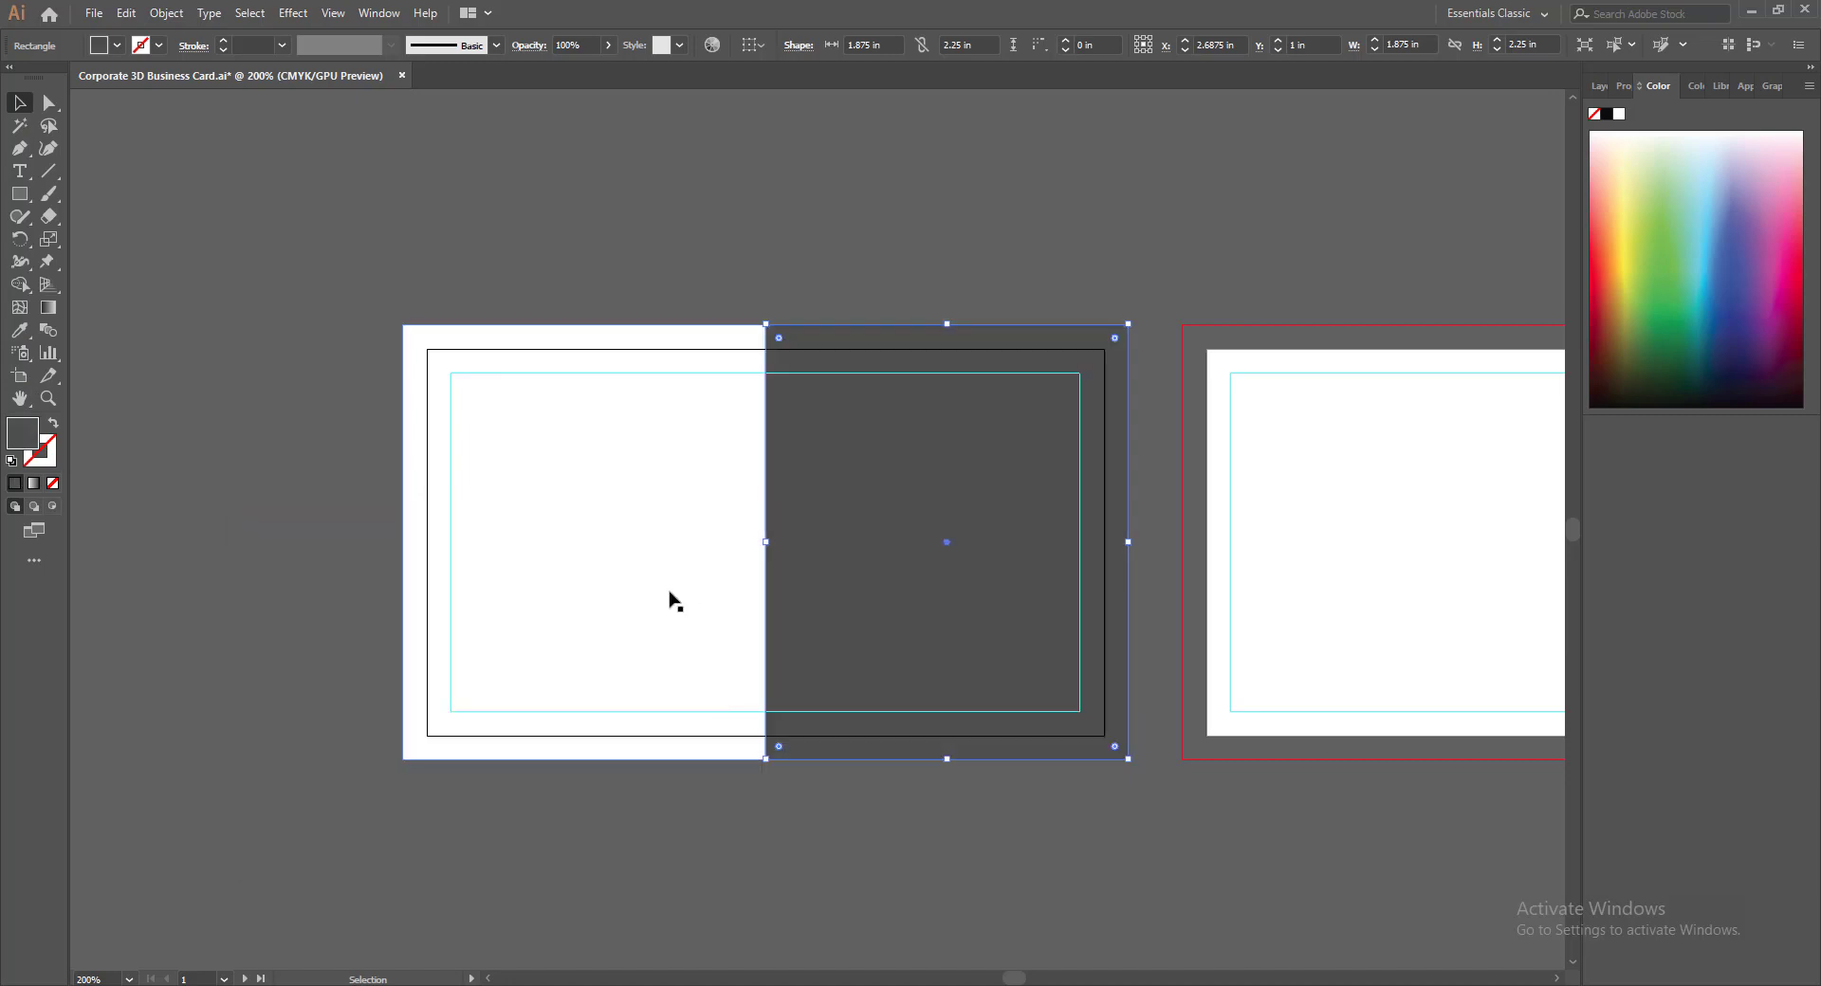
click(789, 836)
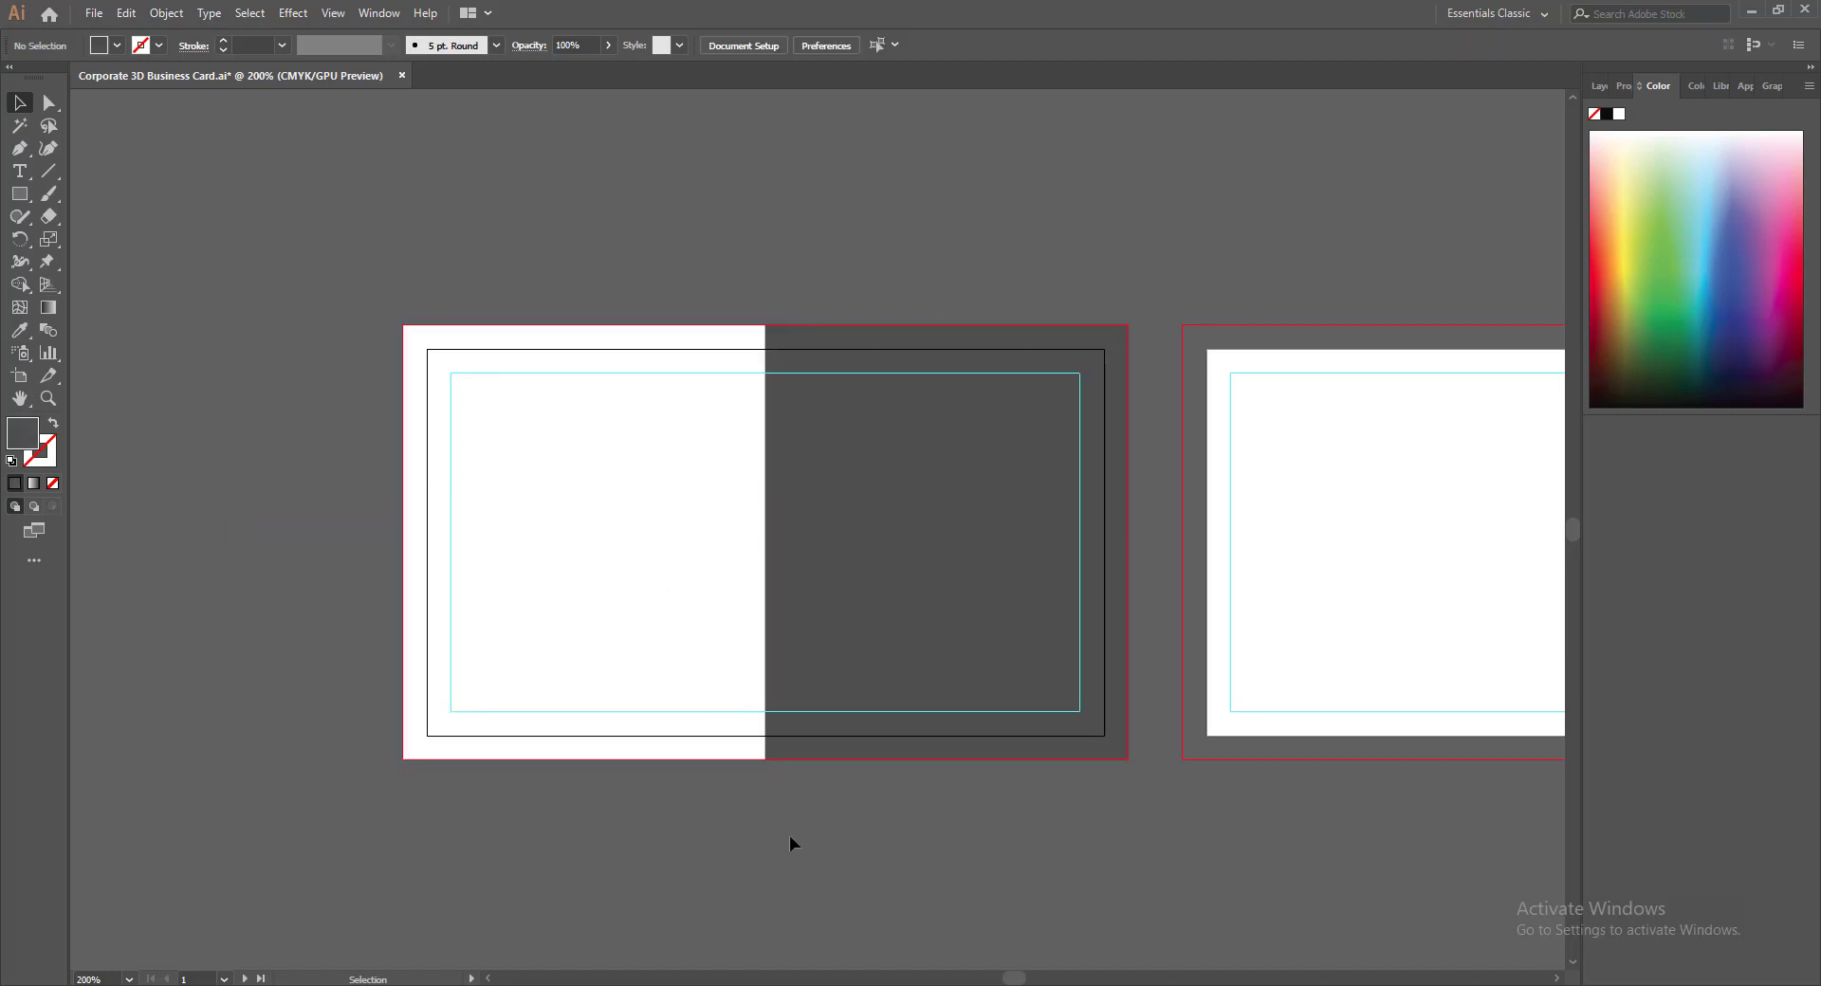
Draw a strip about 1.875 x 0.6 in along the top of the card's right half and fill it with near-black 161616
click(19, 193)
drag(766, 324, 1128, 440)
double_click(19, 438)
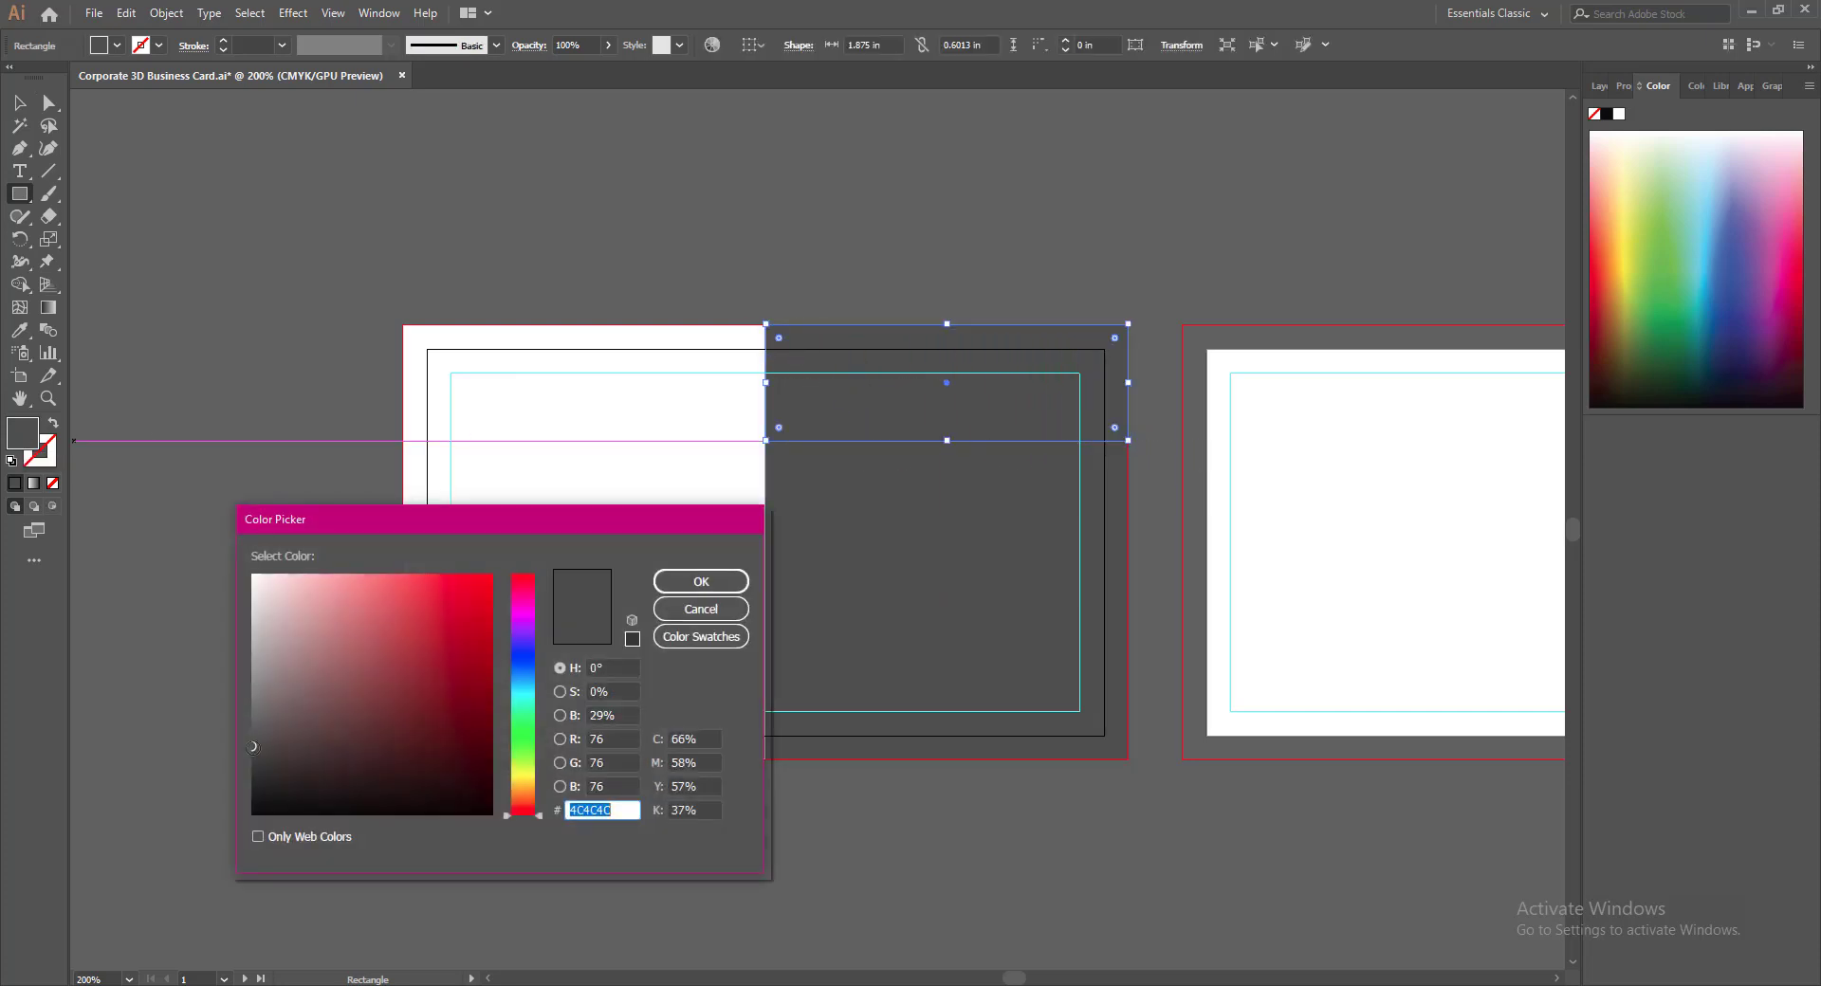
click(253, 792)
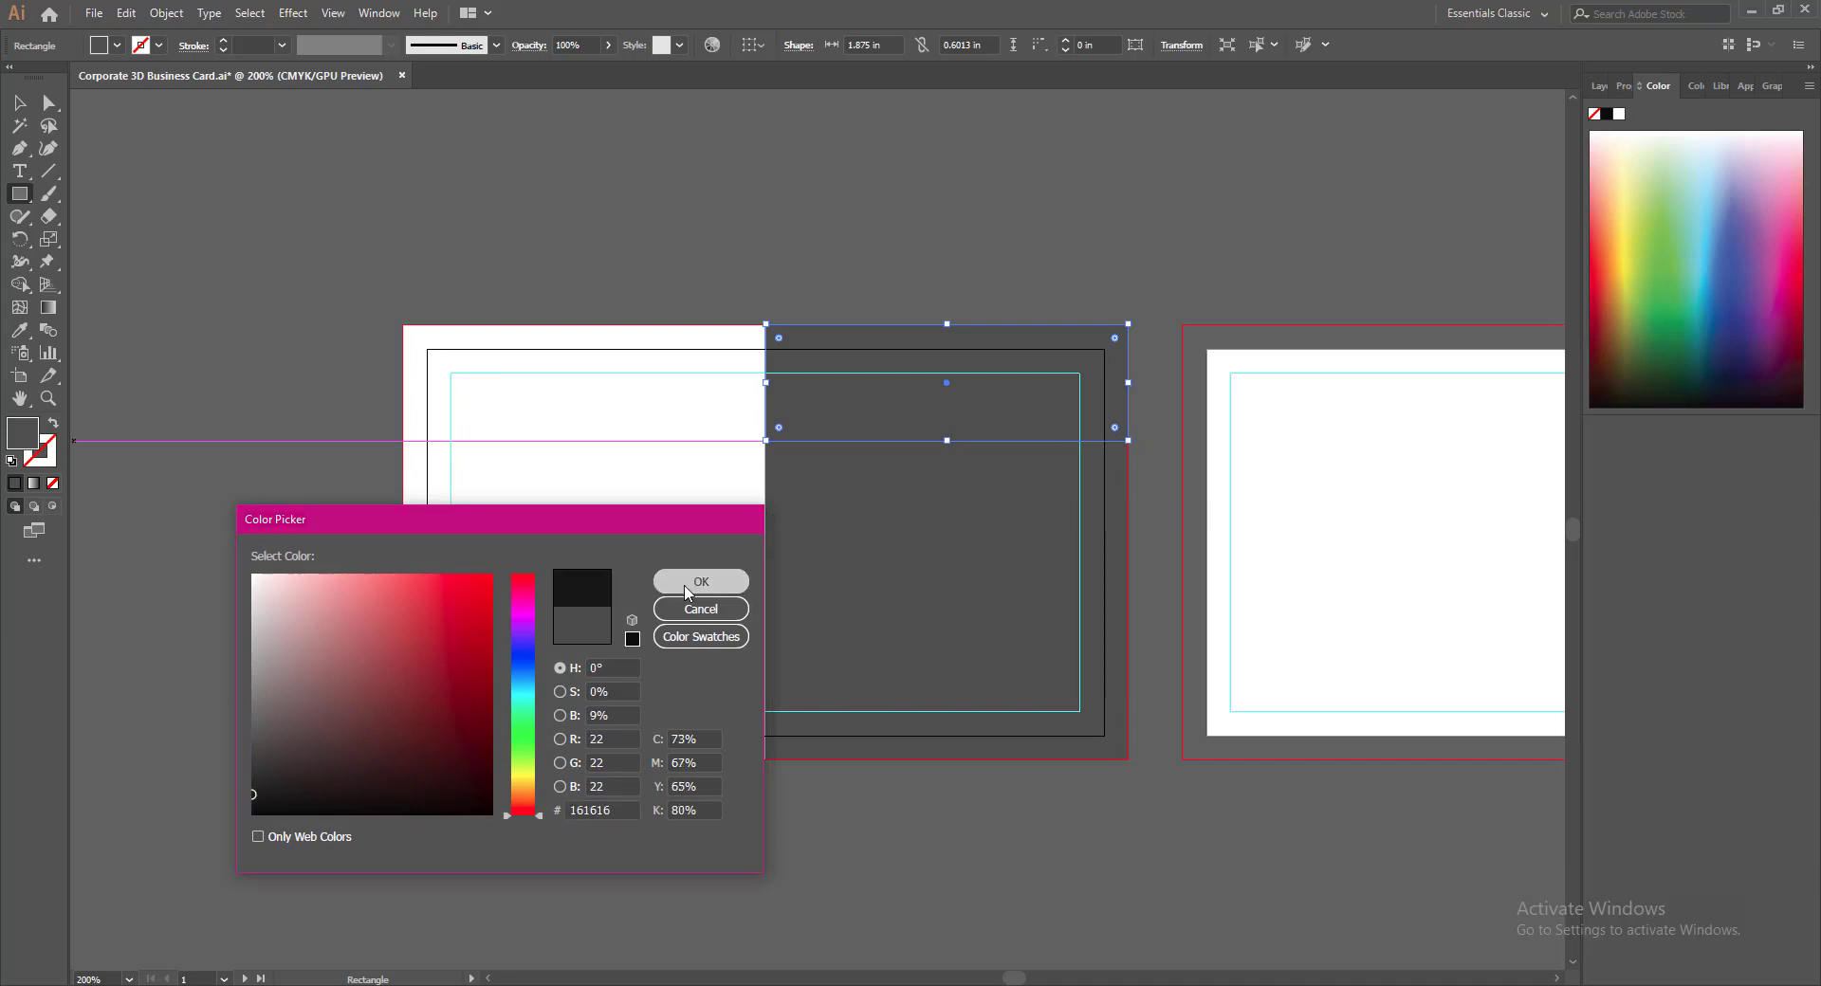
click(701, 582)
click(19, 104)
click(347, 510)
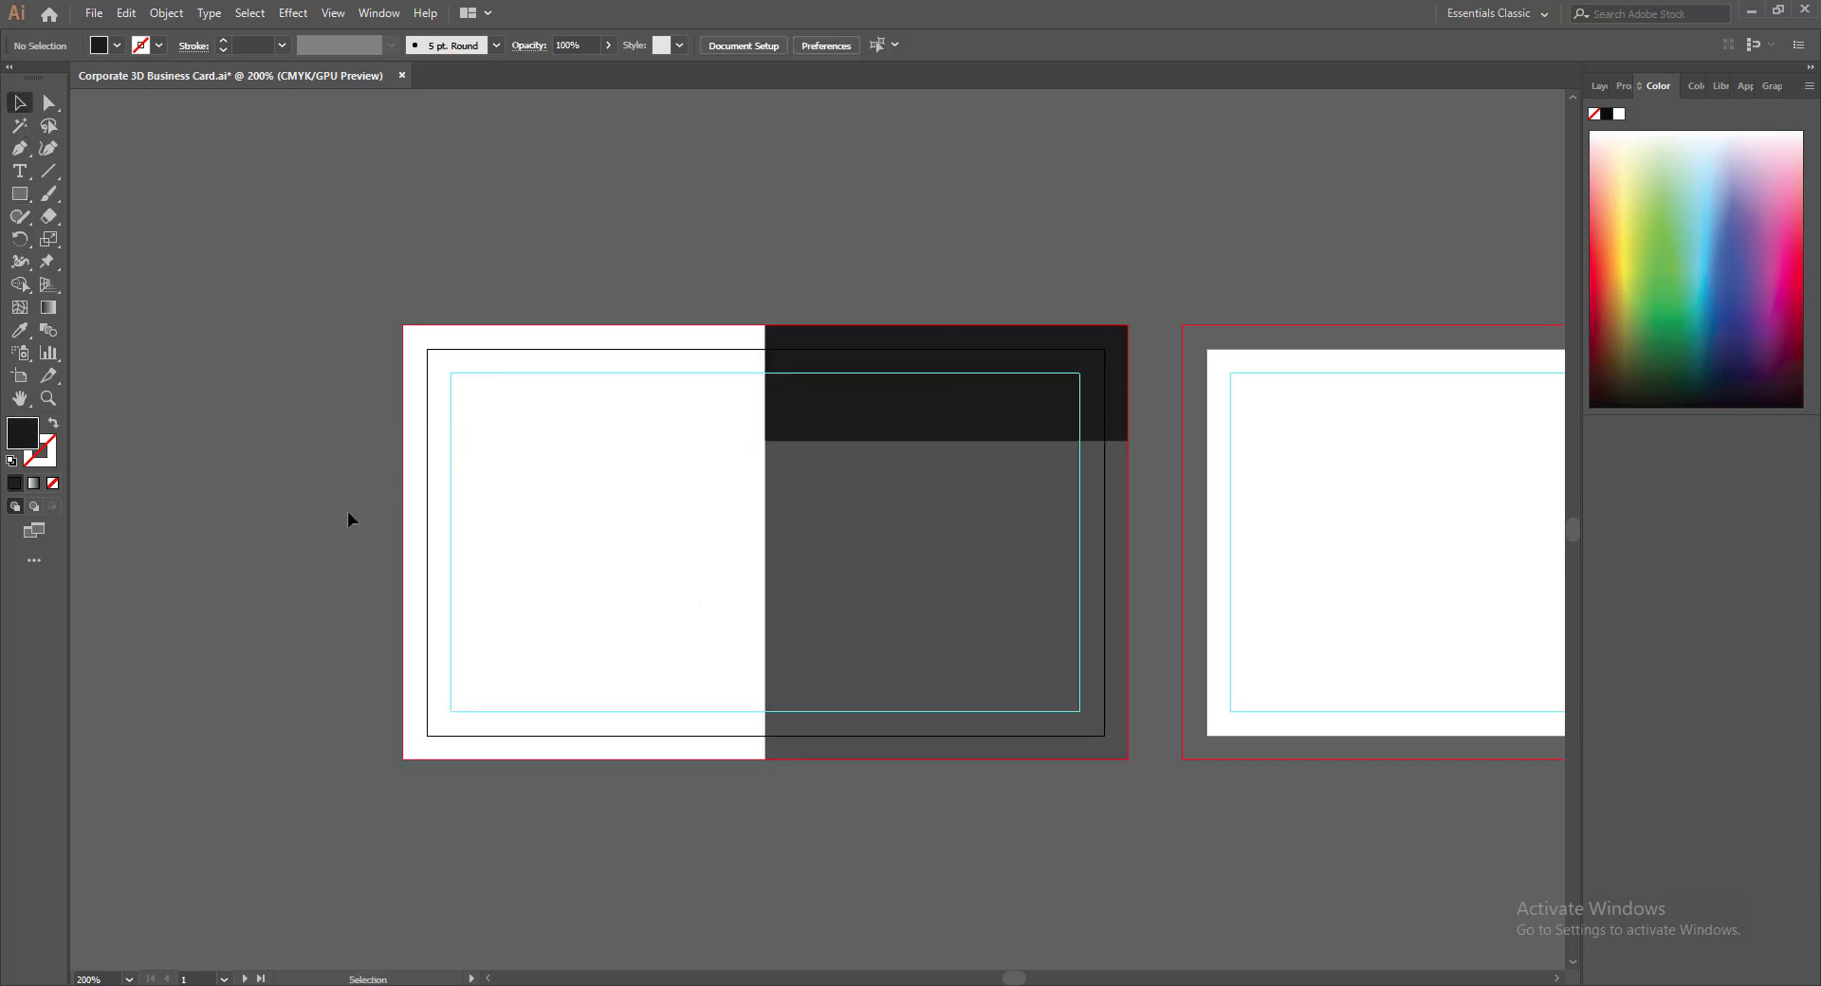
Set the fill of the near-black strip at the top of the right half to 212121
click(932, 434)
double_click(22, 434)
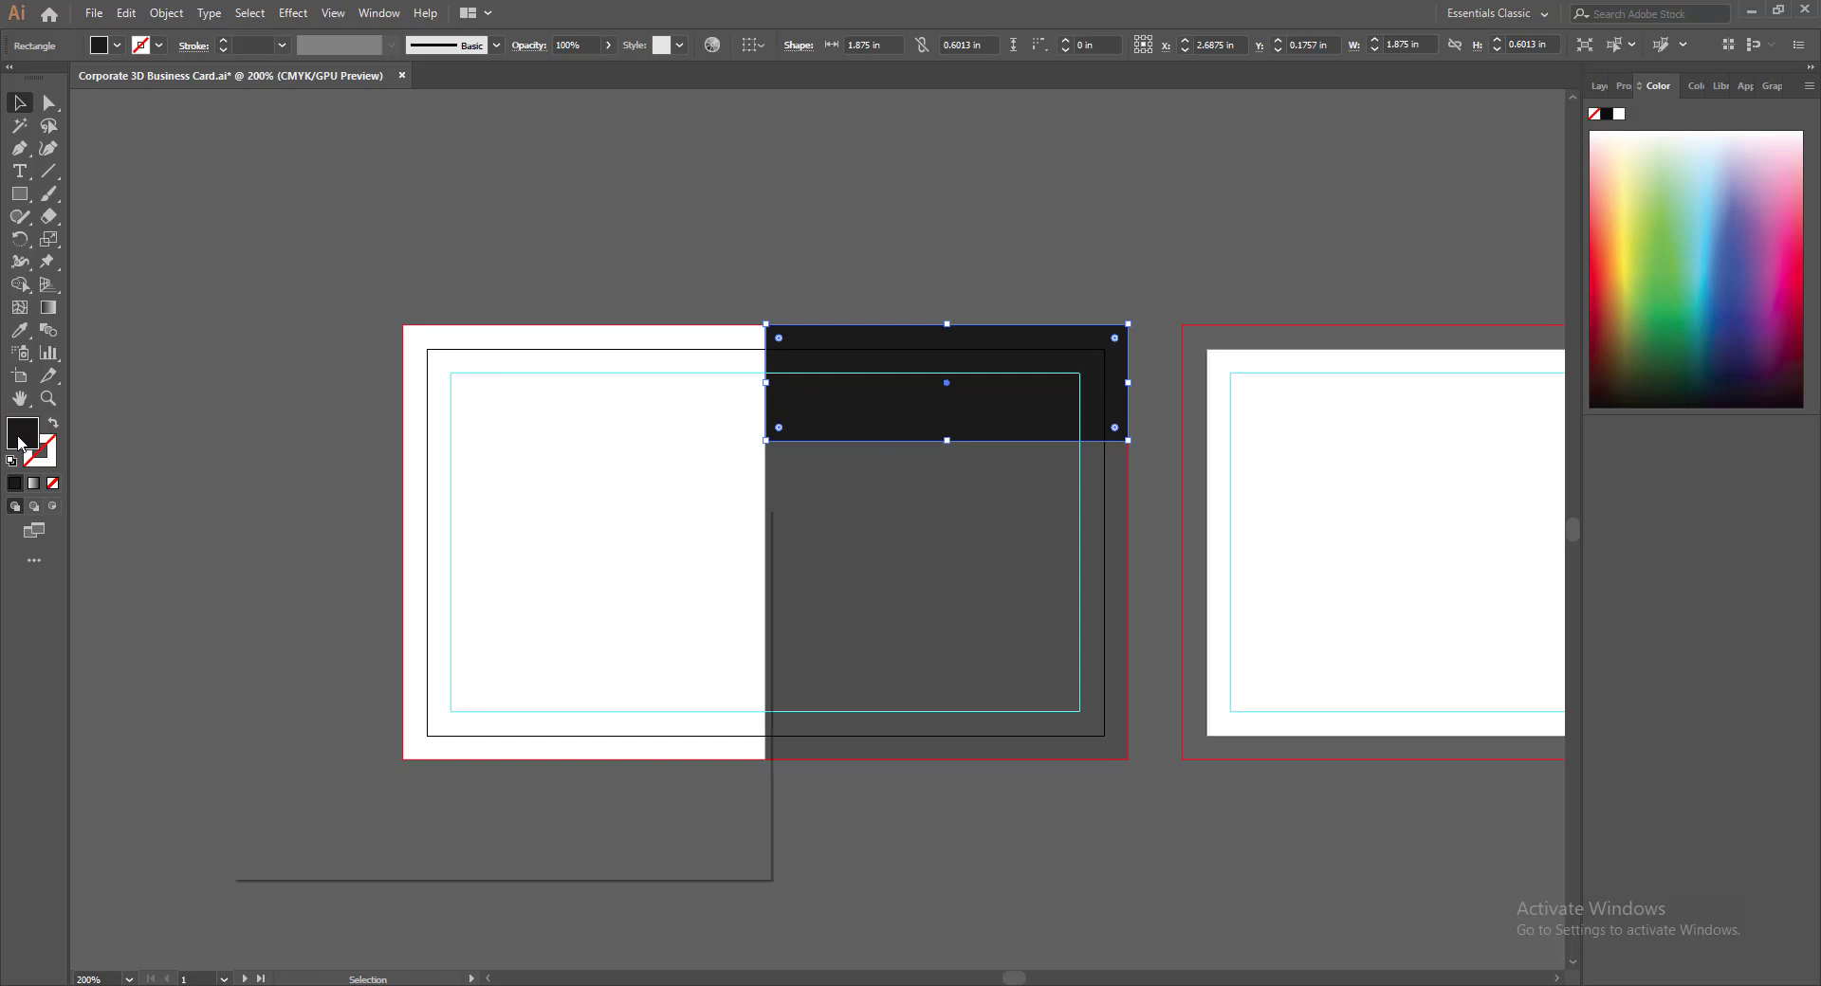
drag(252, 792, 249, 783)
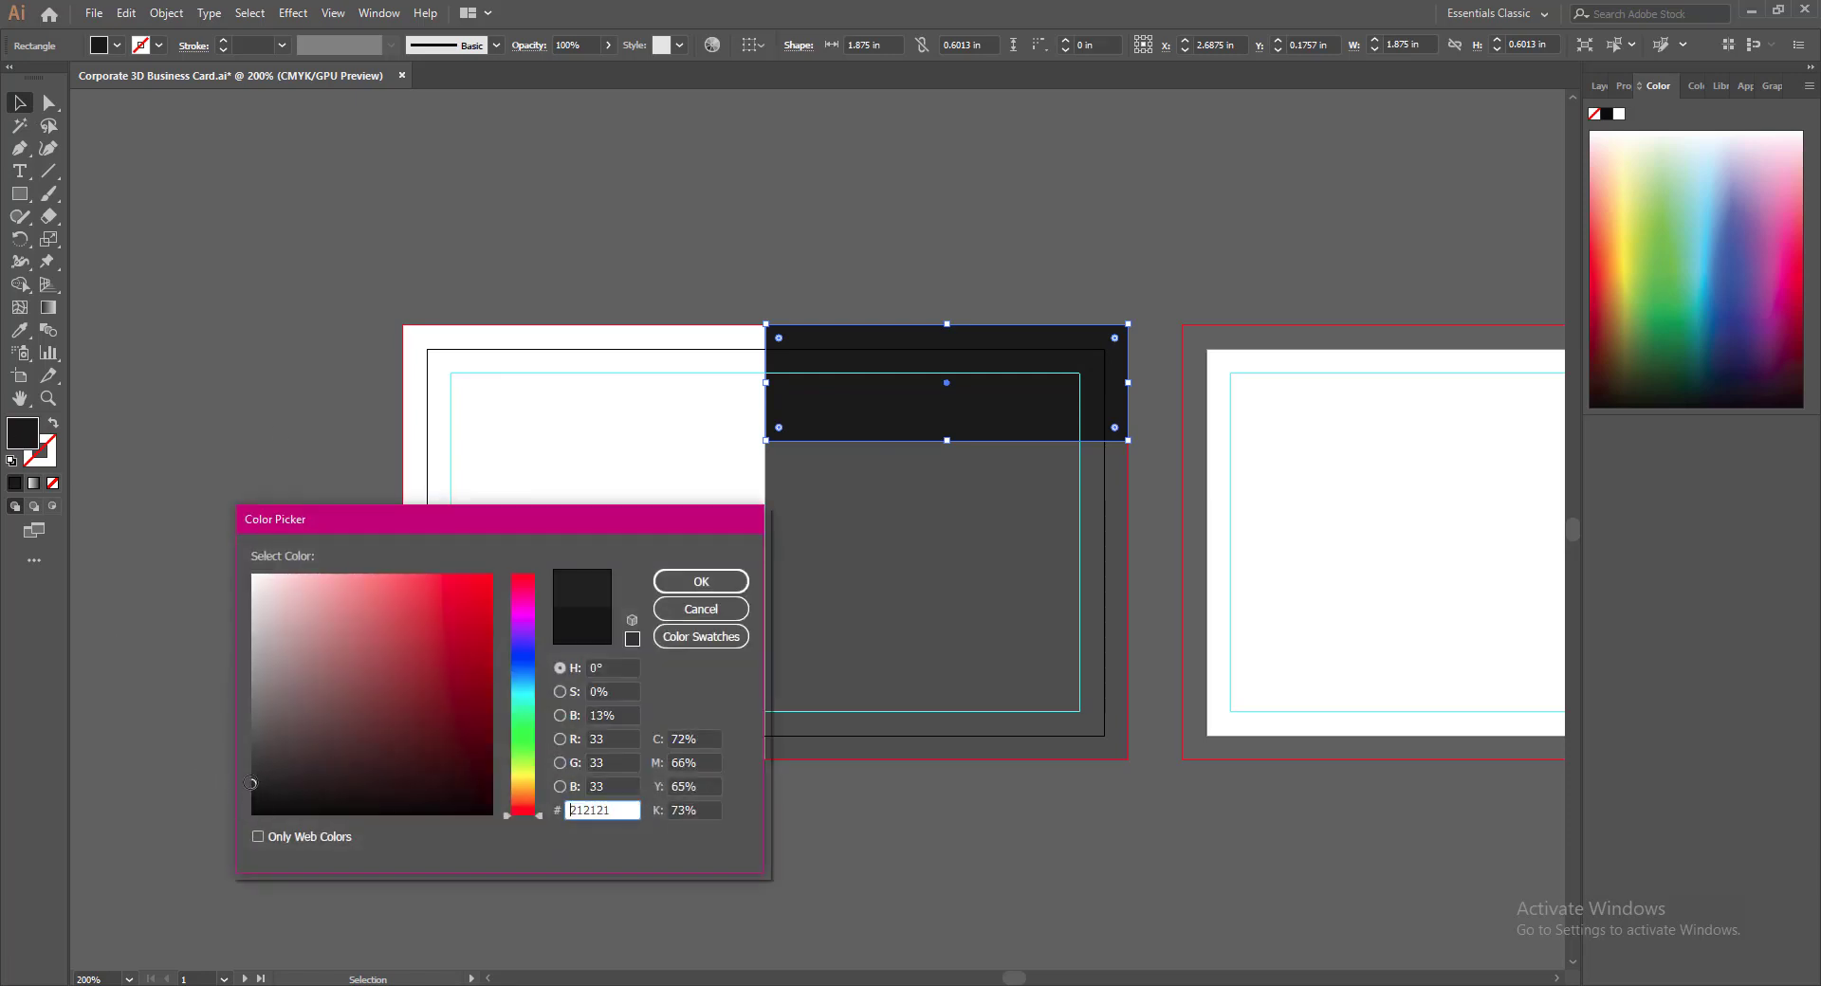
click(701, 582)
click(290, 607)
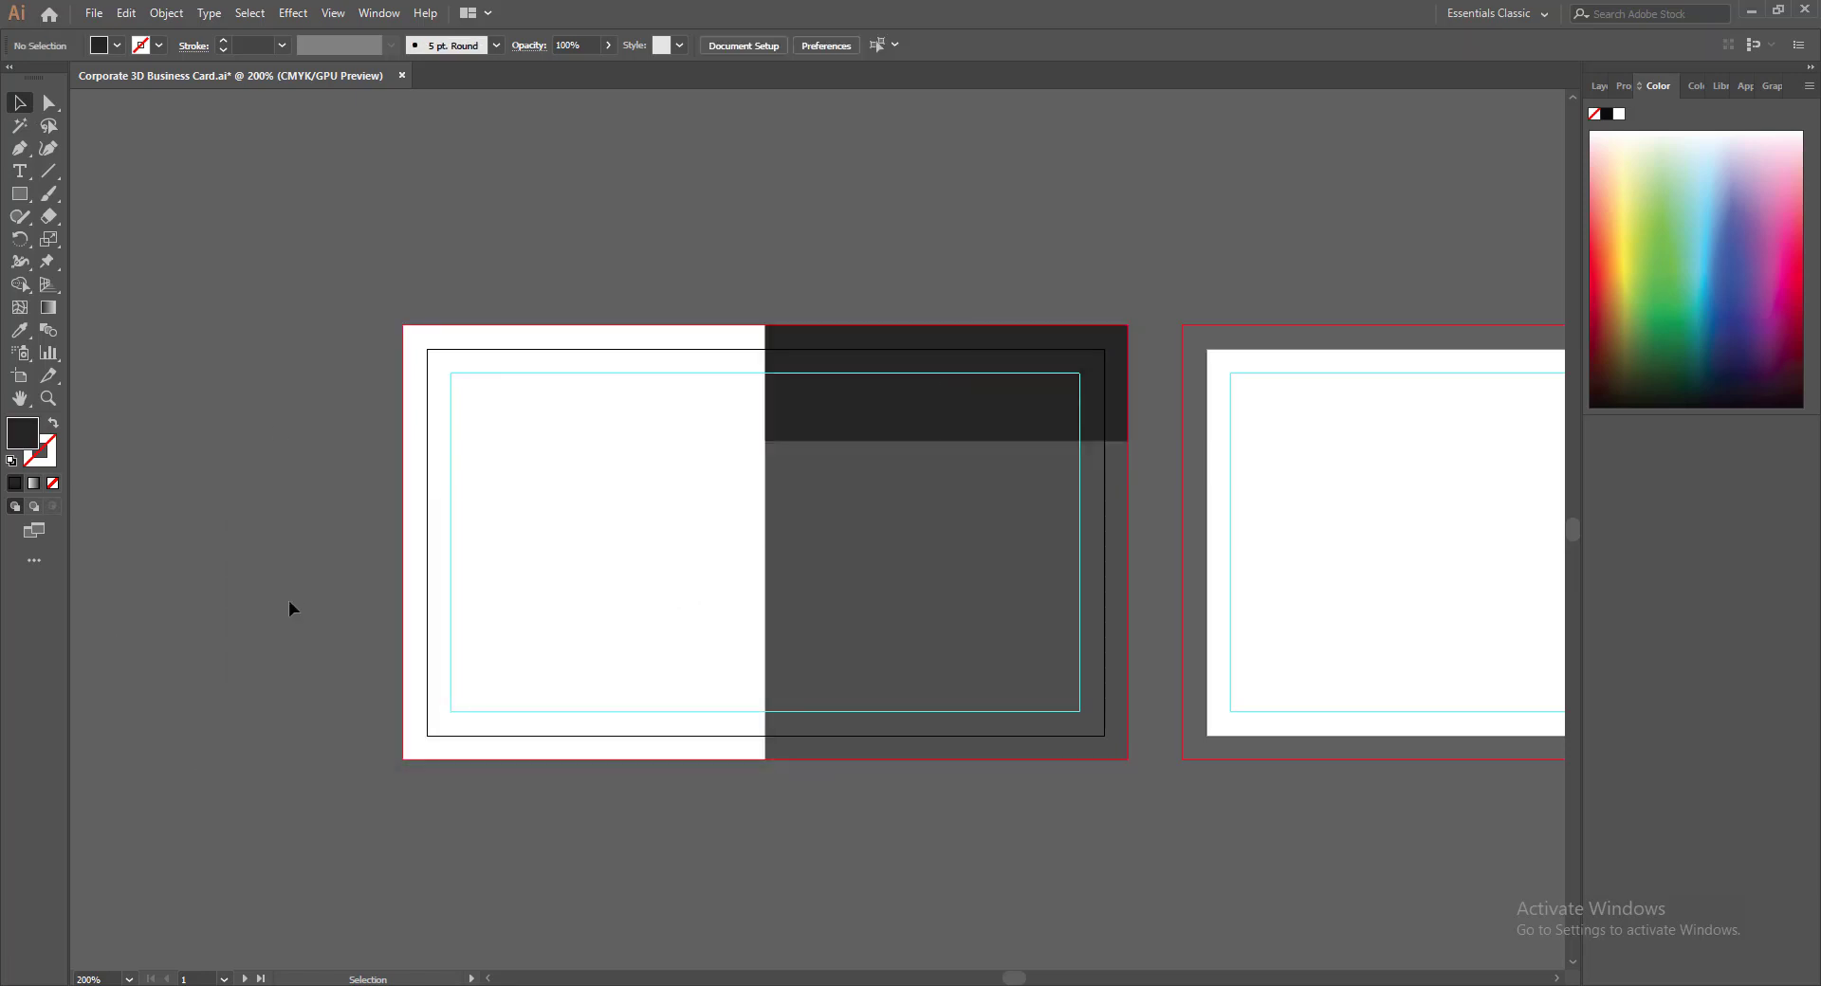
Copy the near-black strip straight down to the bottom bleed edge of the right half and save the document
click(986, 425)
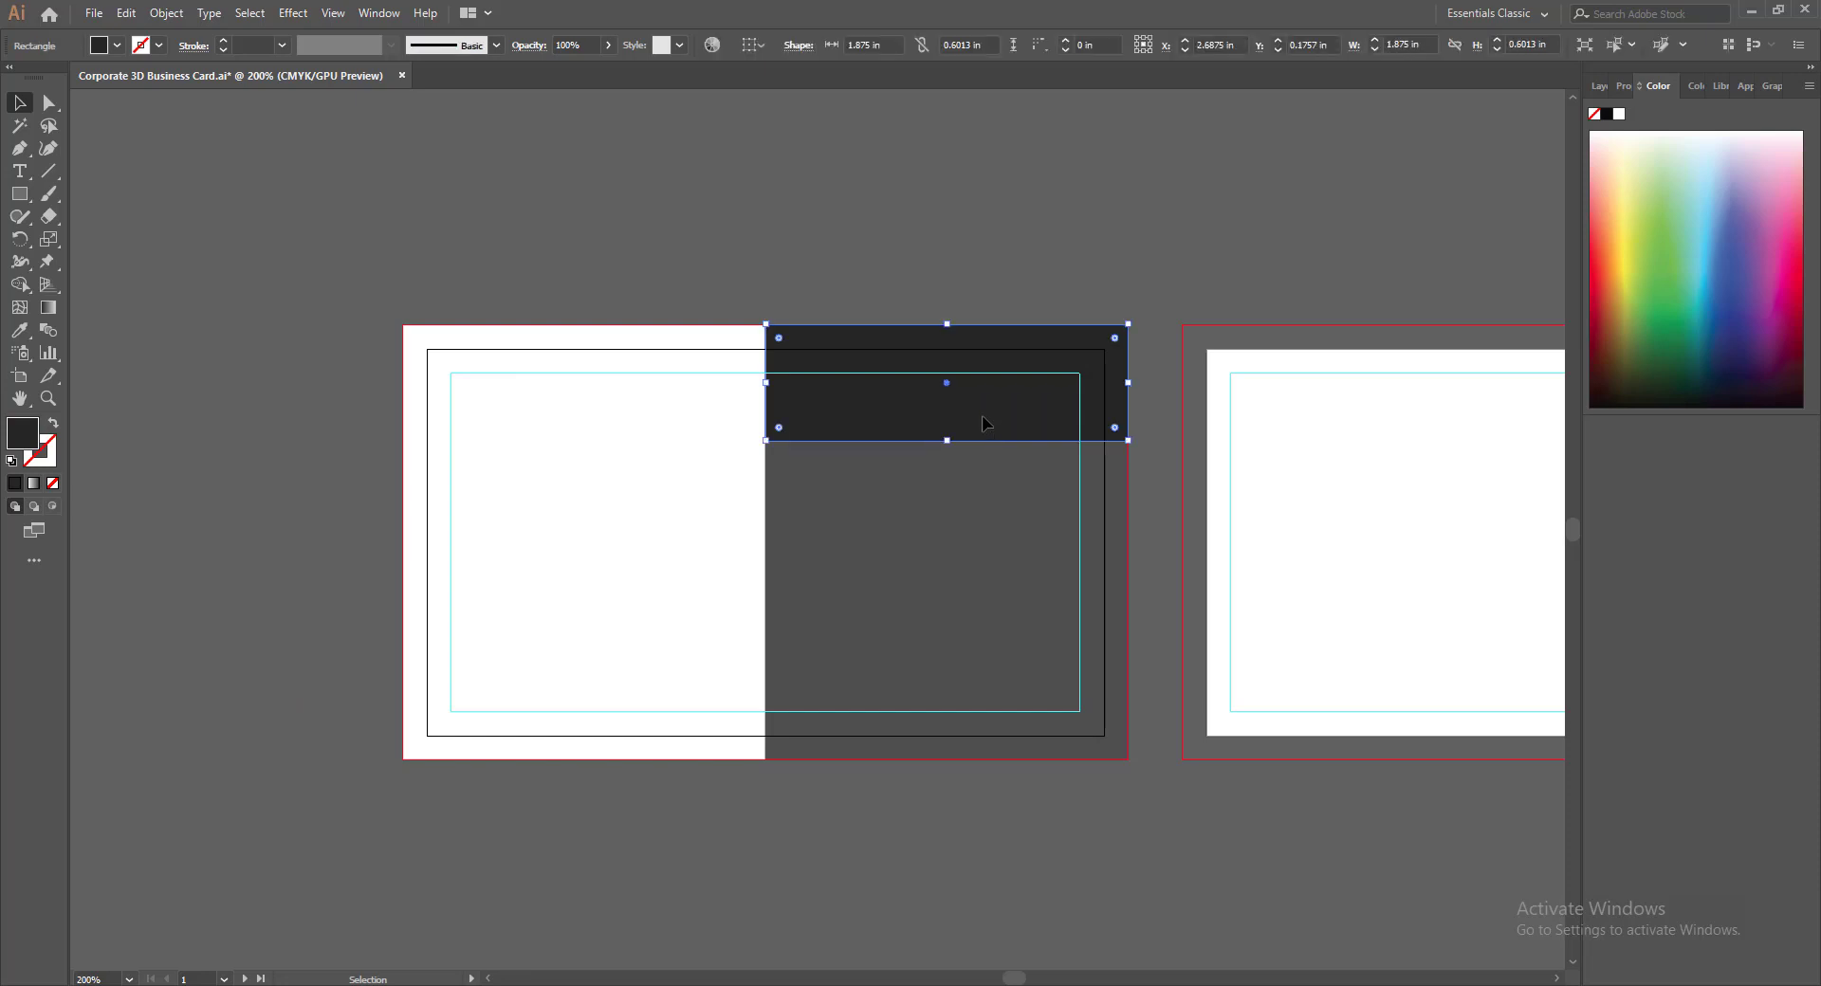
drag(985, 423, 984, 741)
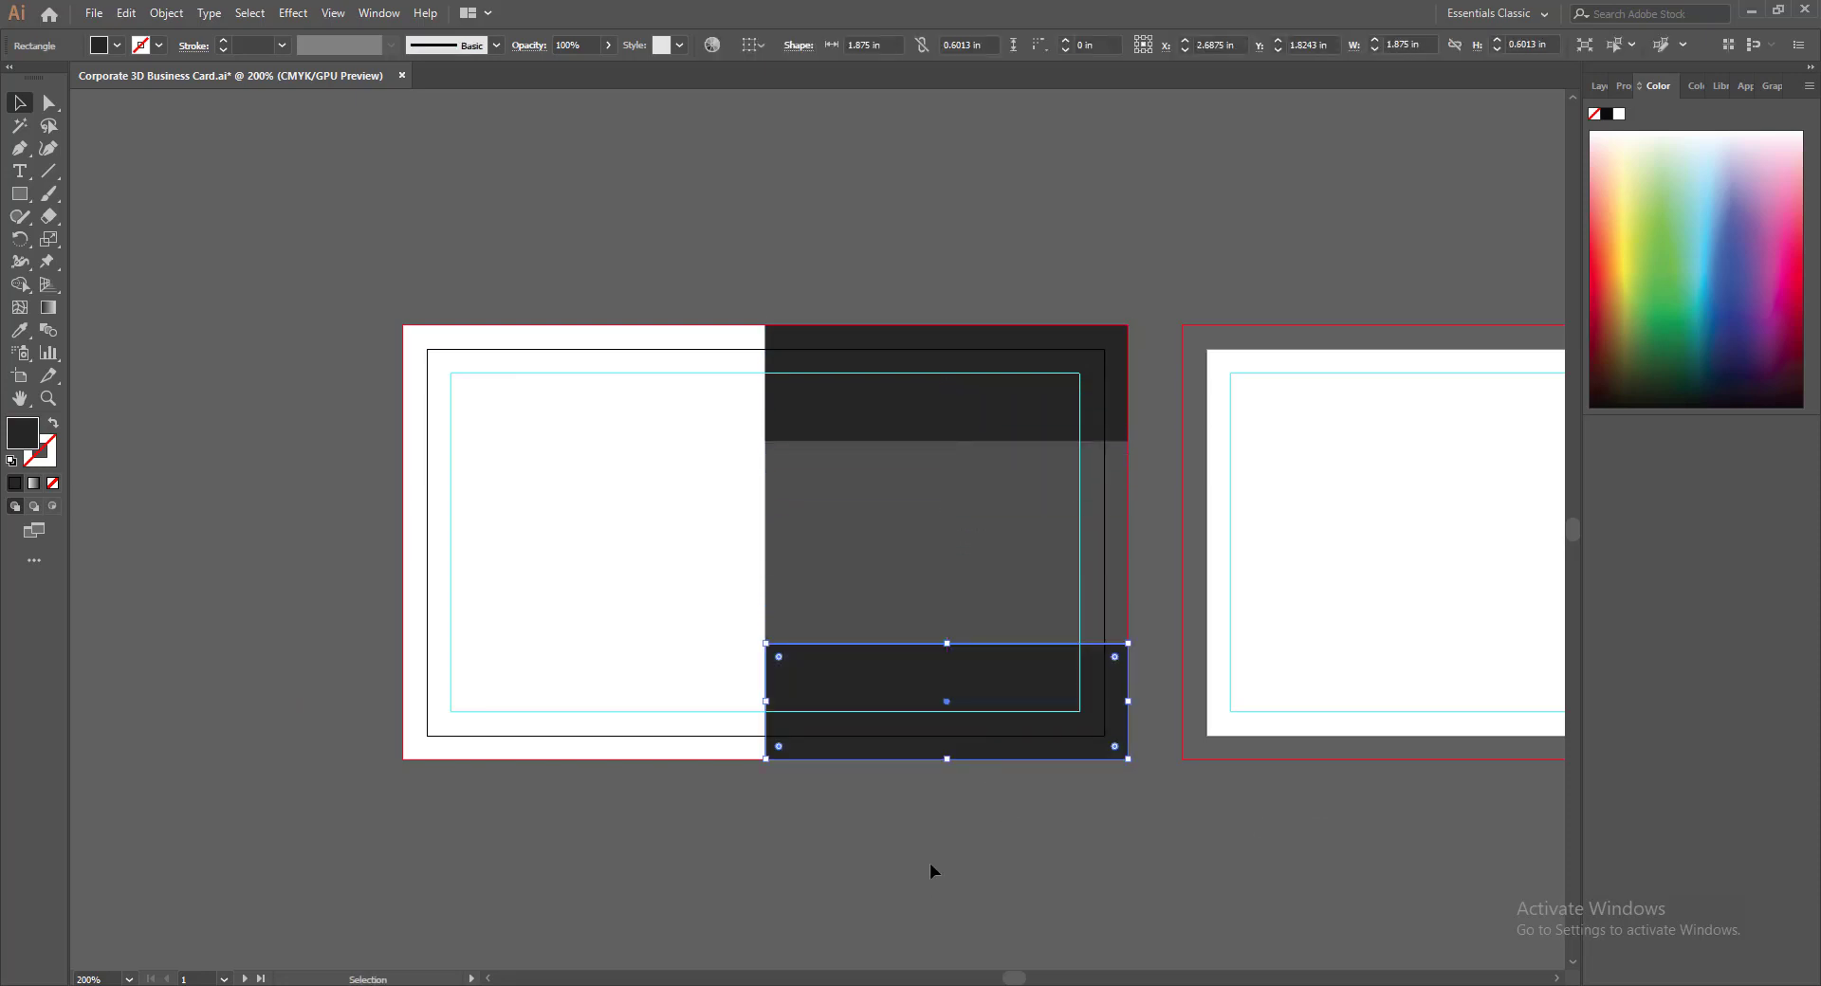
key(Up)
key(Down)
key(Right)
key(Left)
click(930, 853)
key(ctrl+s)
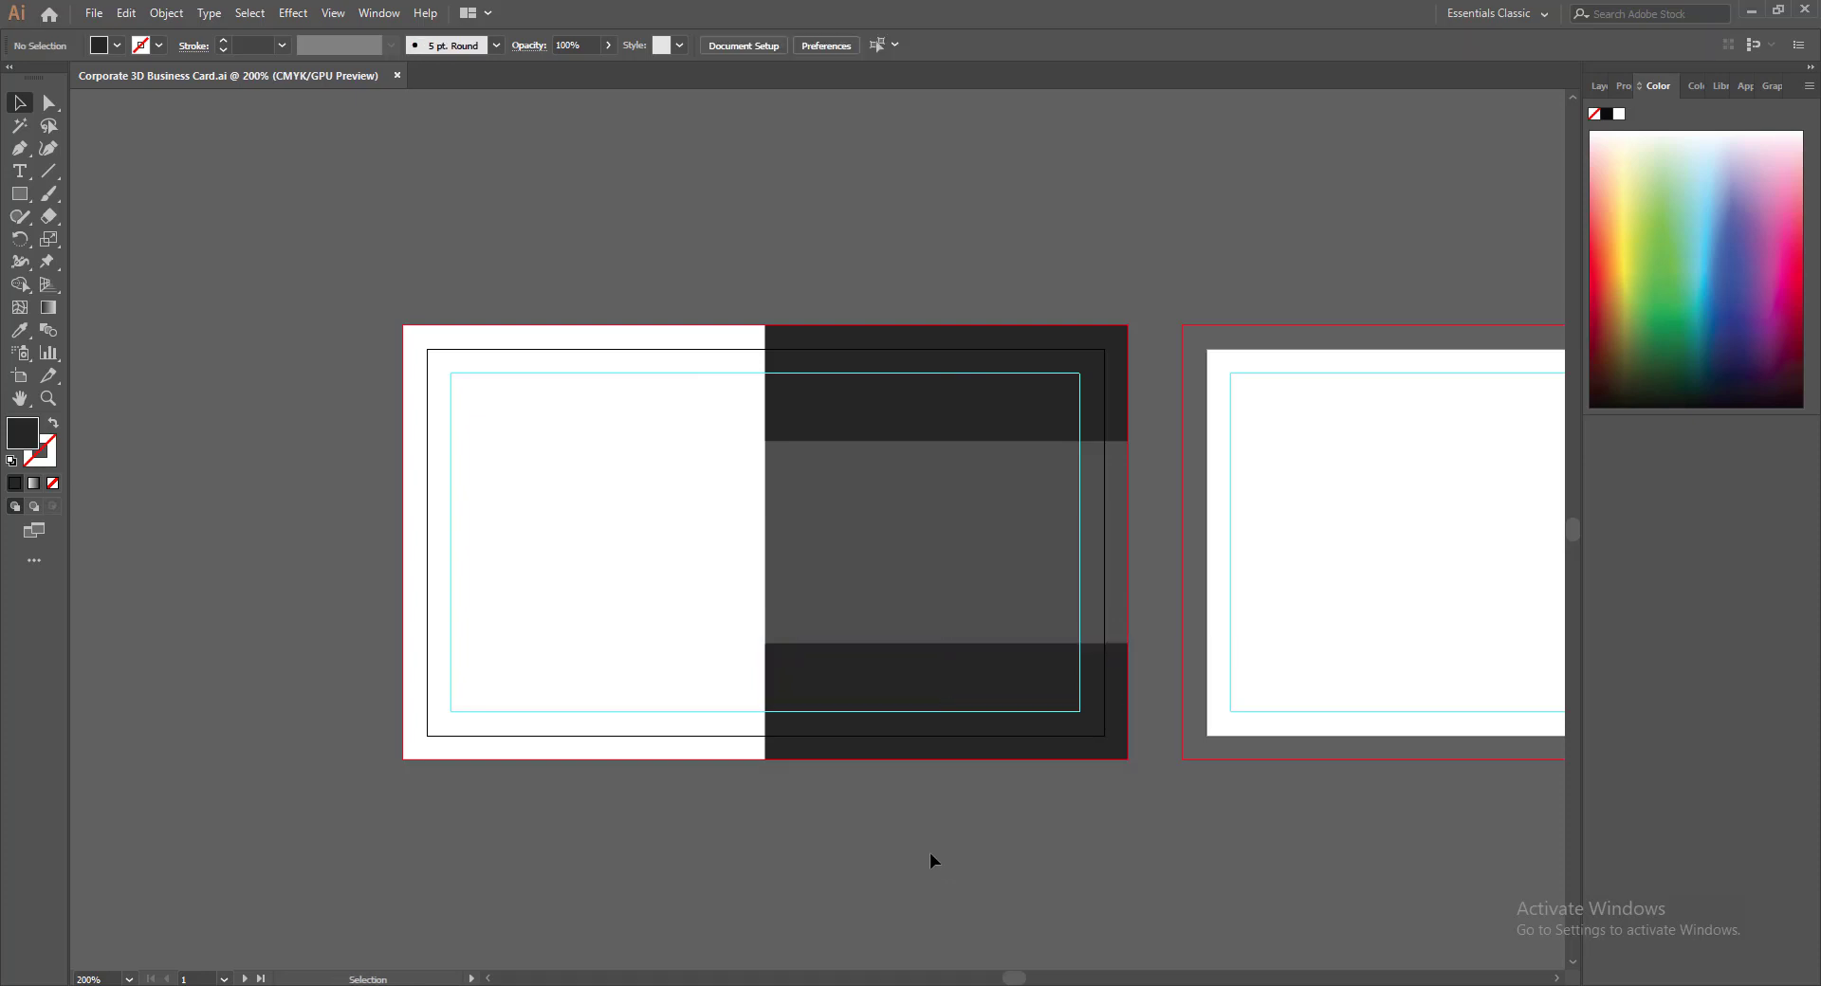
Set the fill of the dark grey rectangle behind the two strips to muted navy 31314C
click(789, 561)
double_click(21, 434)
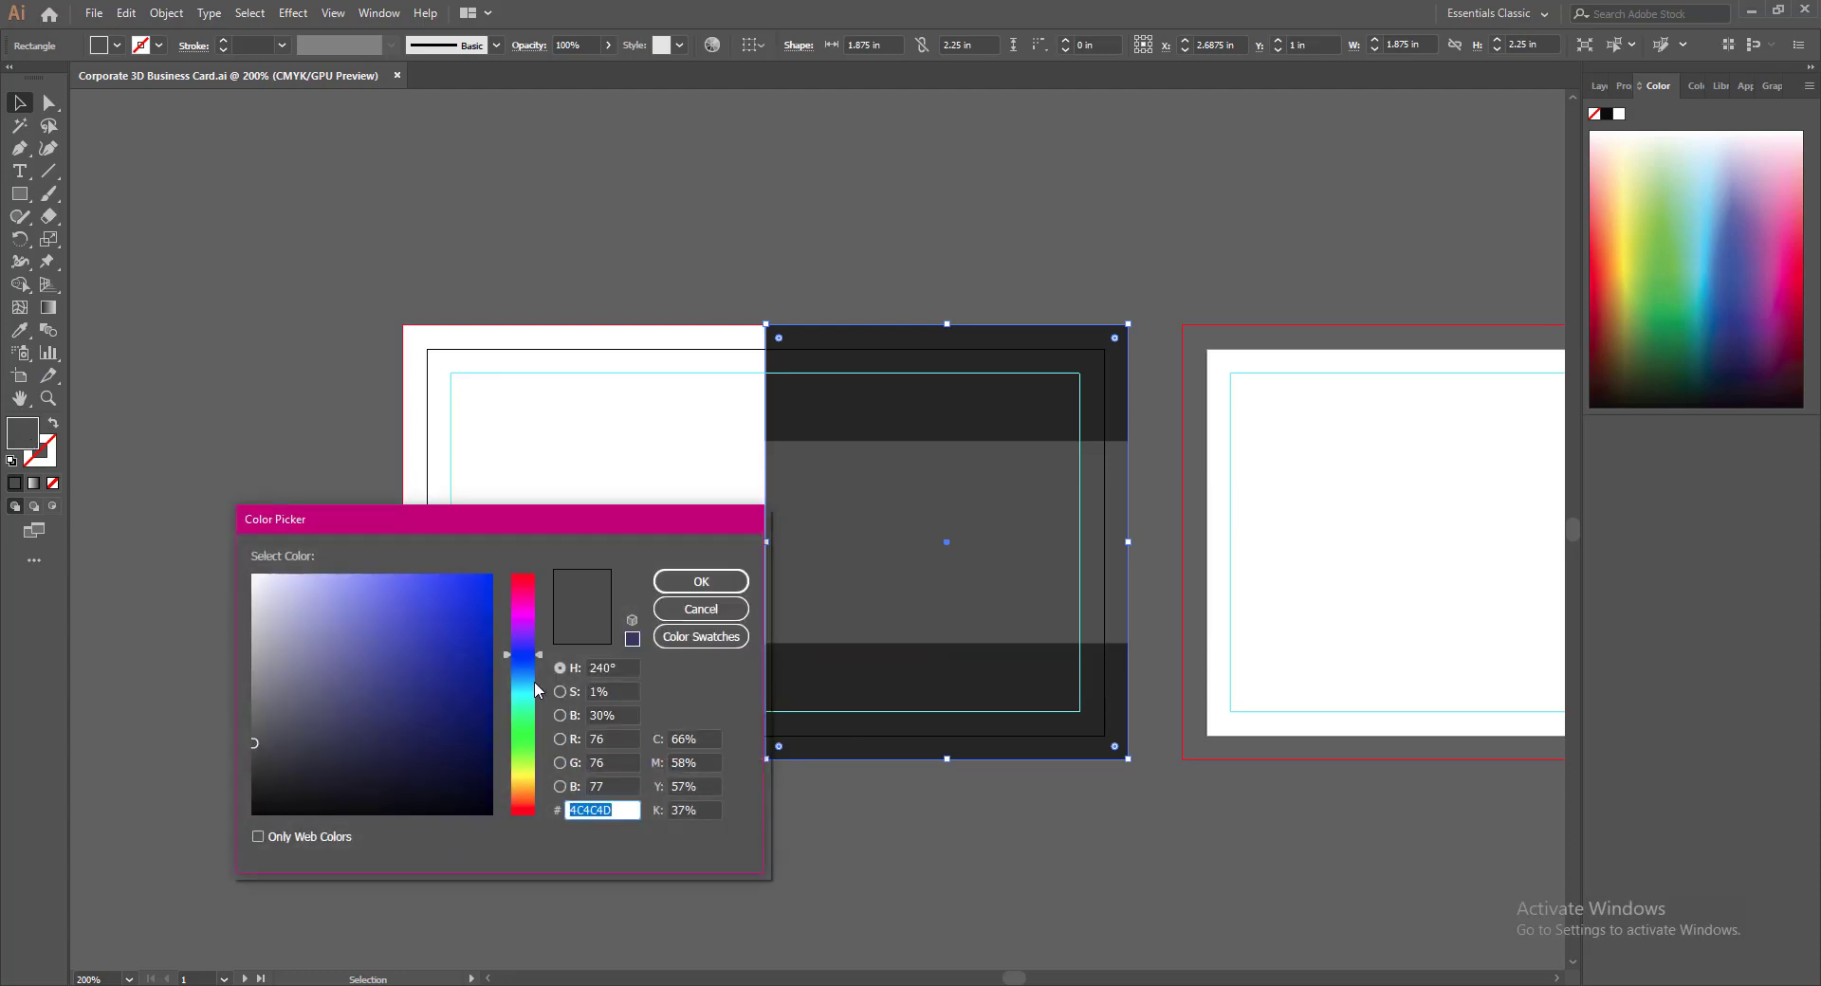
click(349, 696)
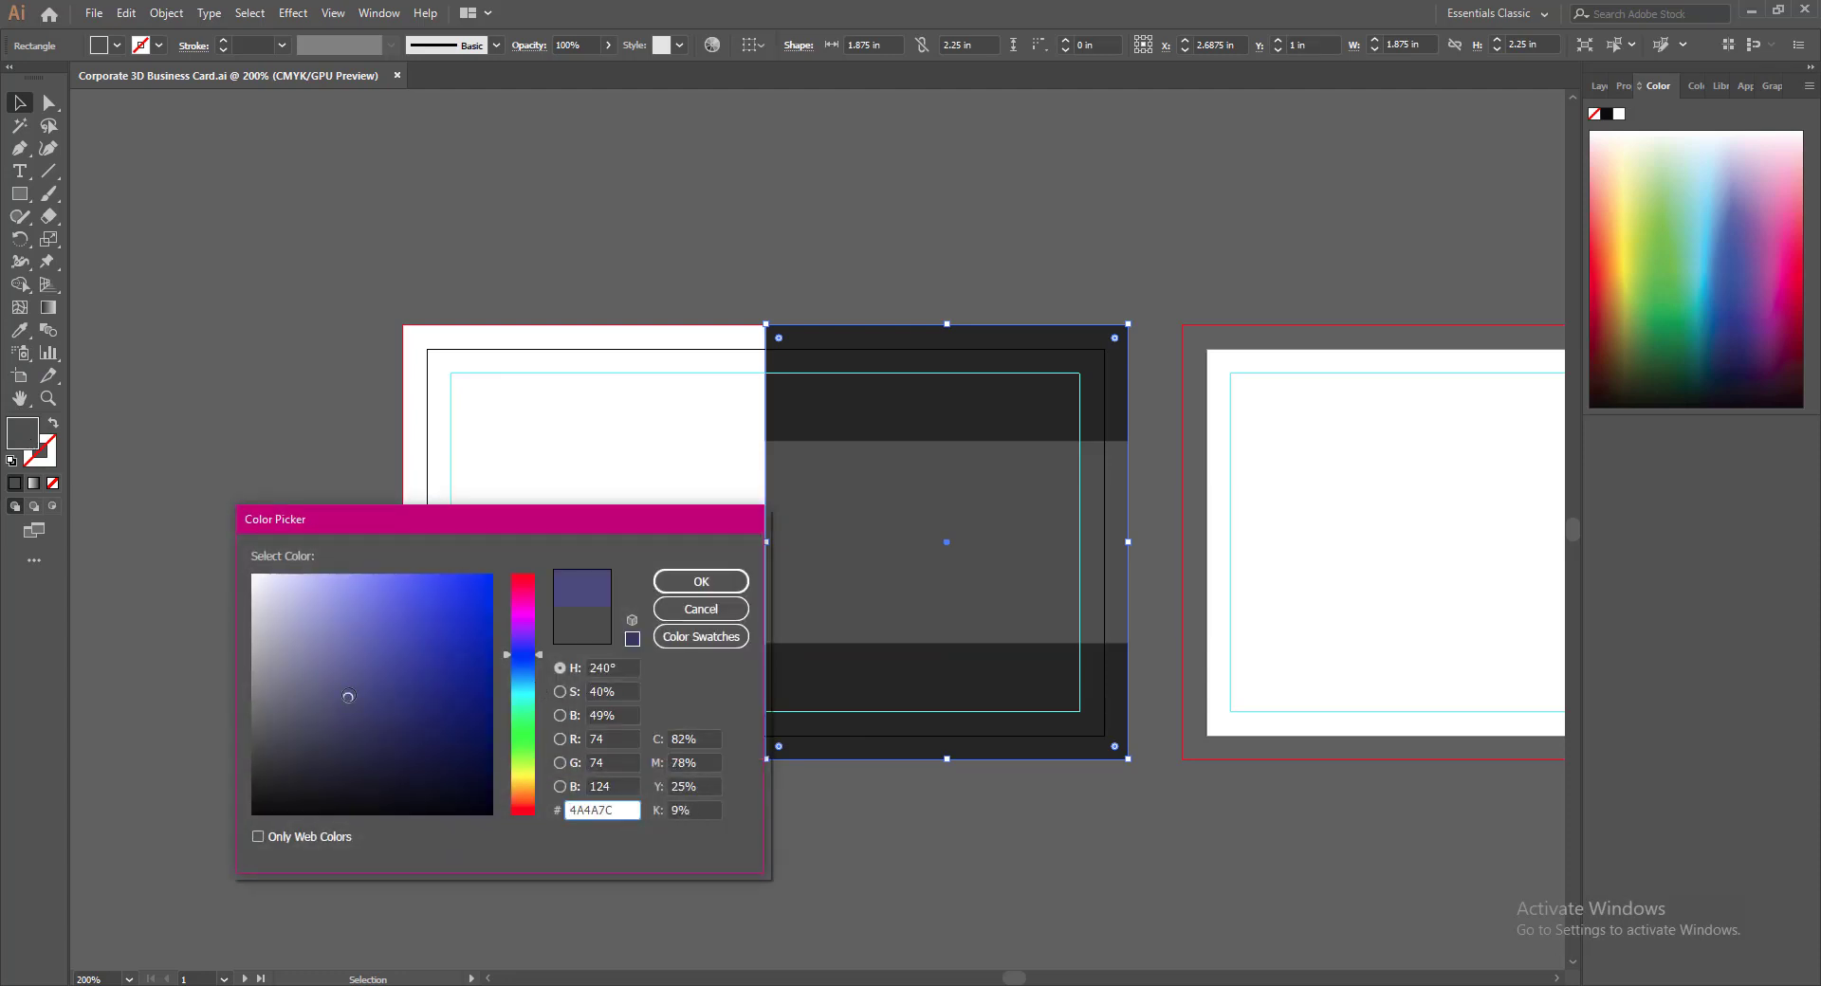
click(356, 749)
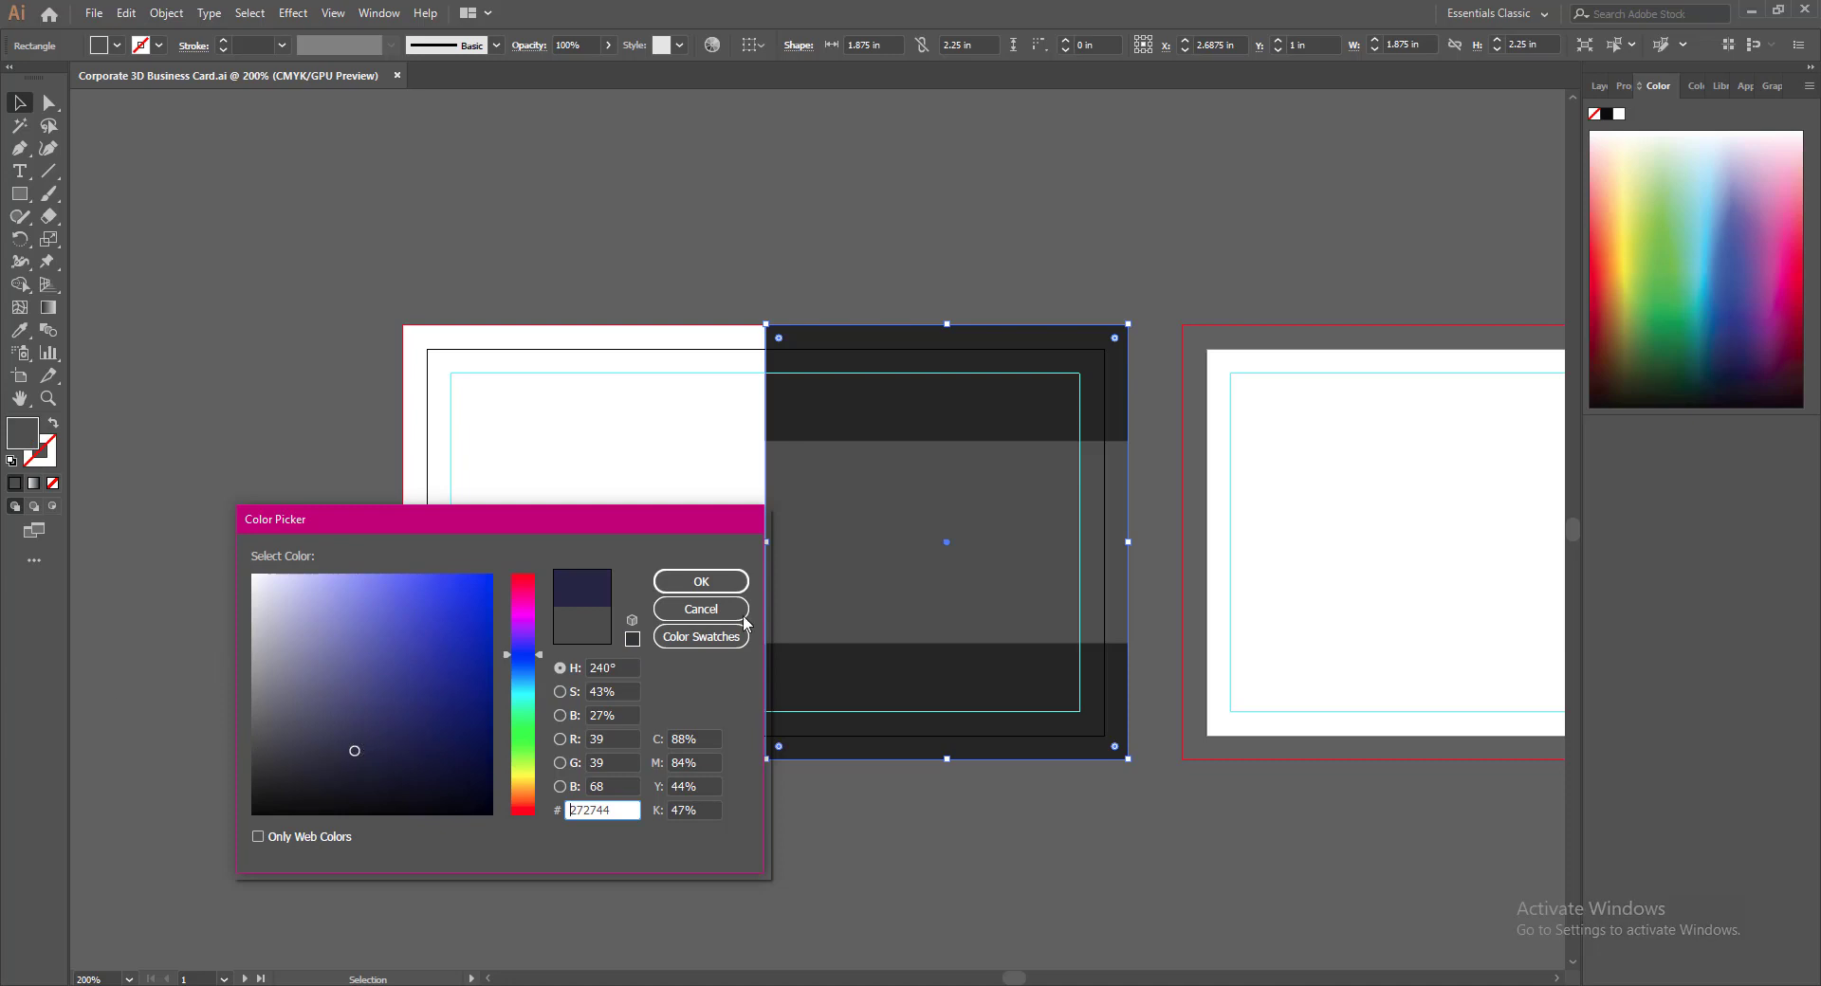
click(701, 582)
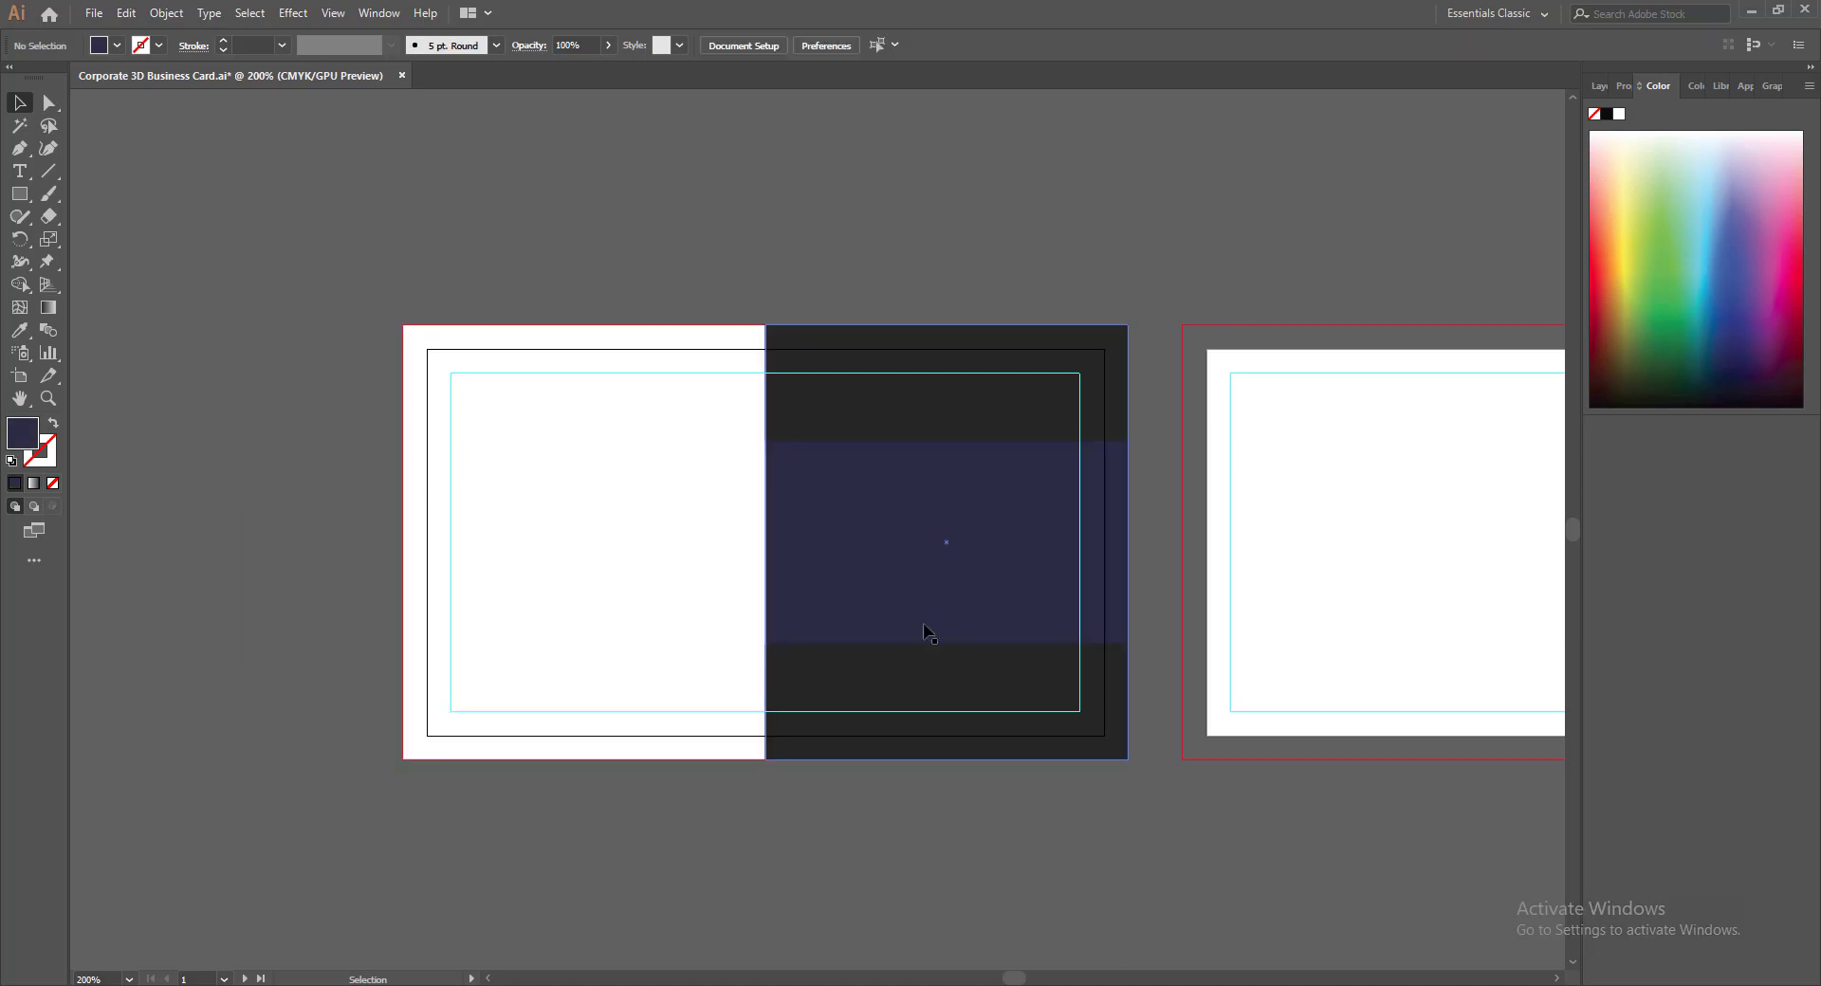
double_click(22, 435)
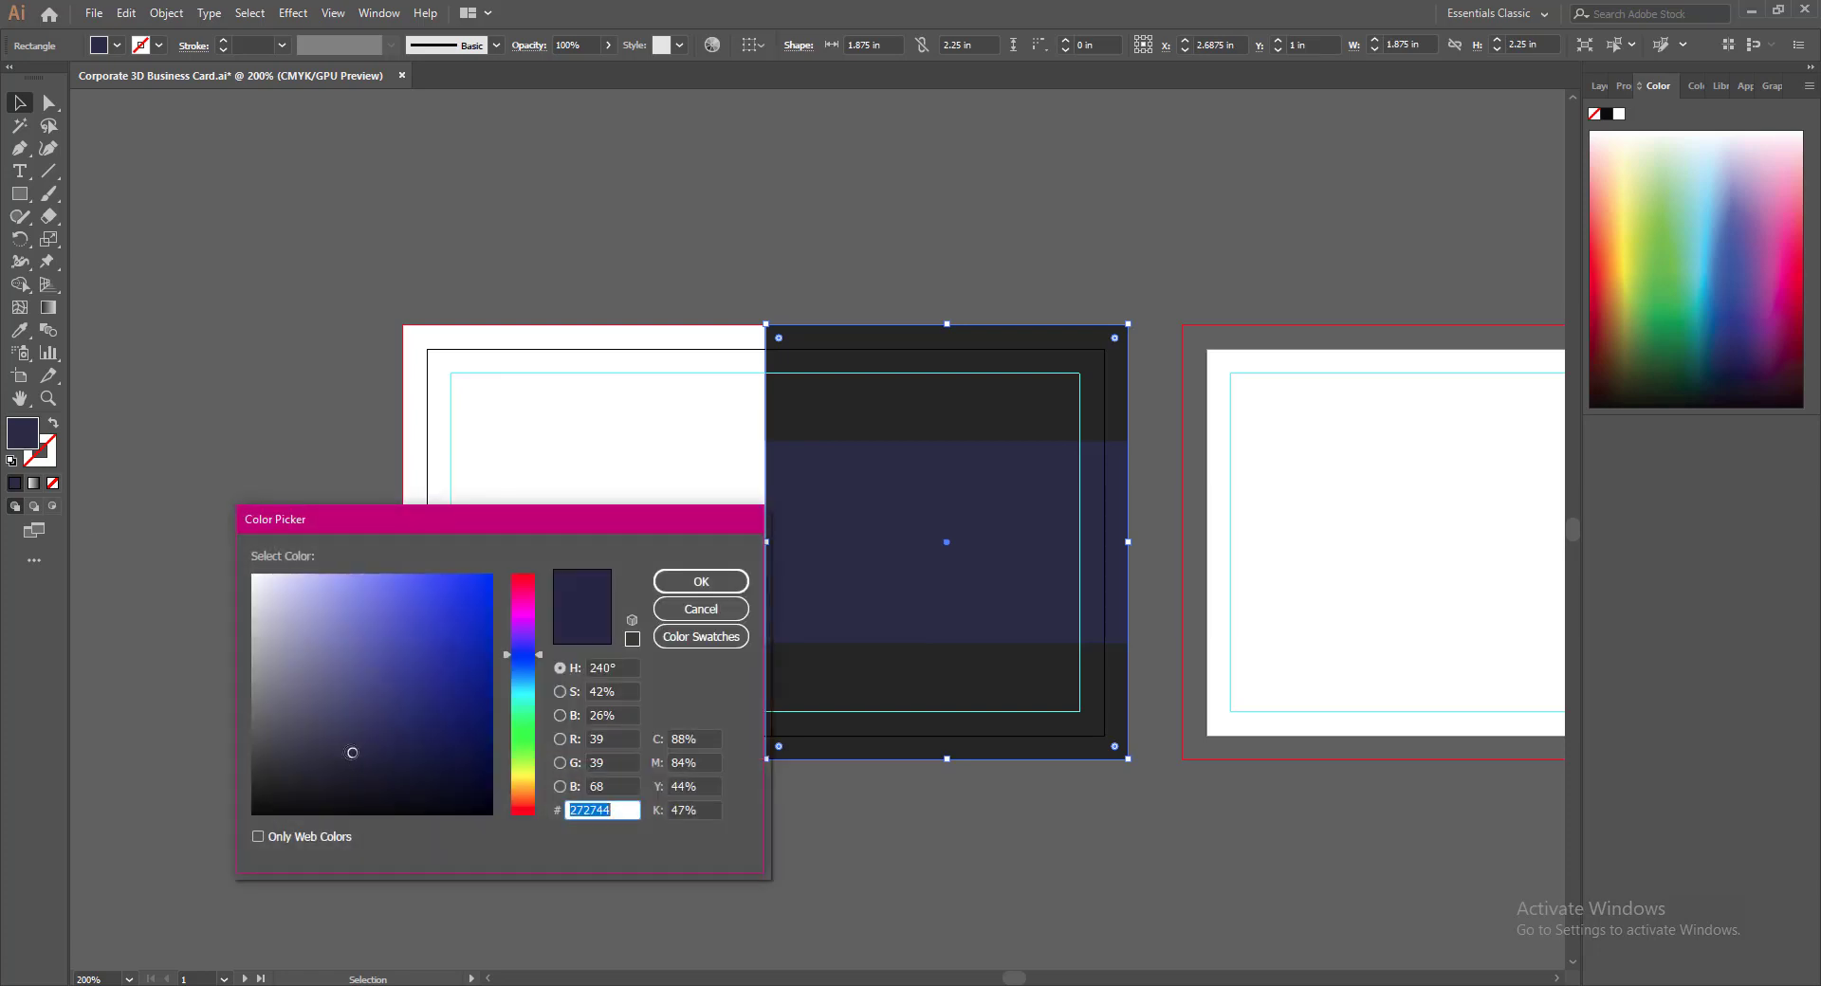
drag(346, 751, 335, 743)
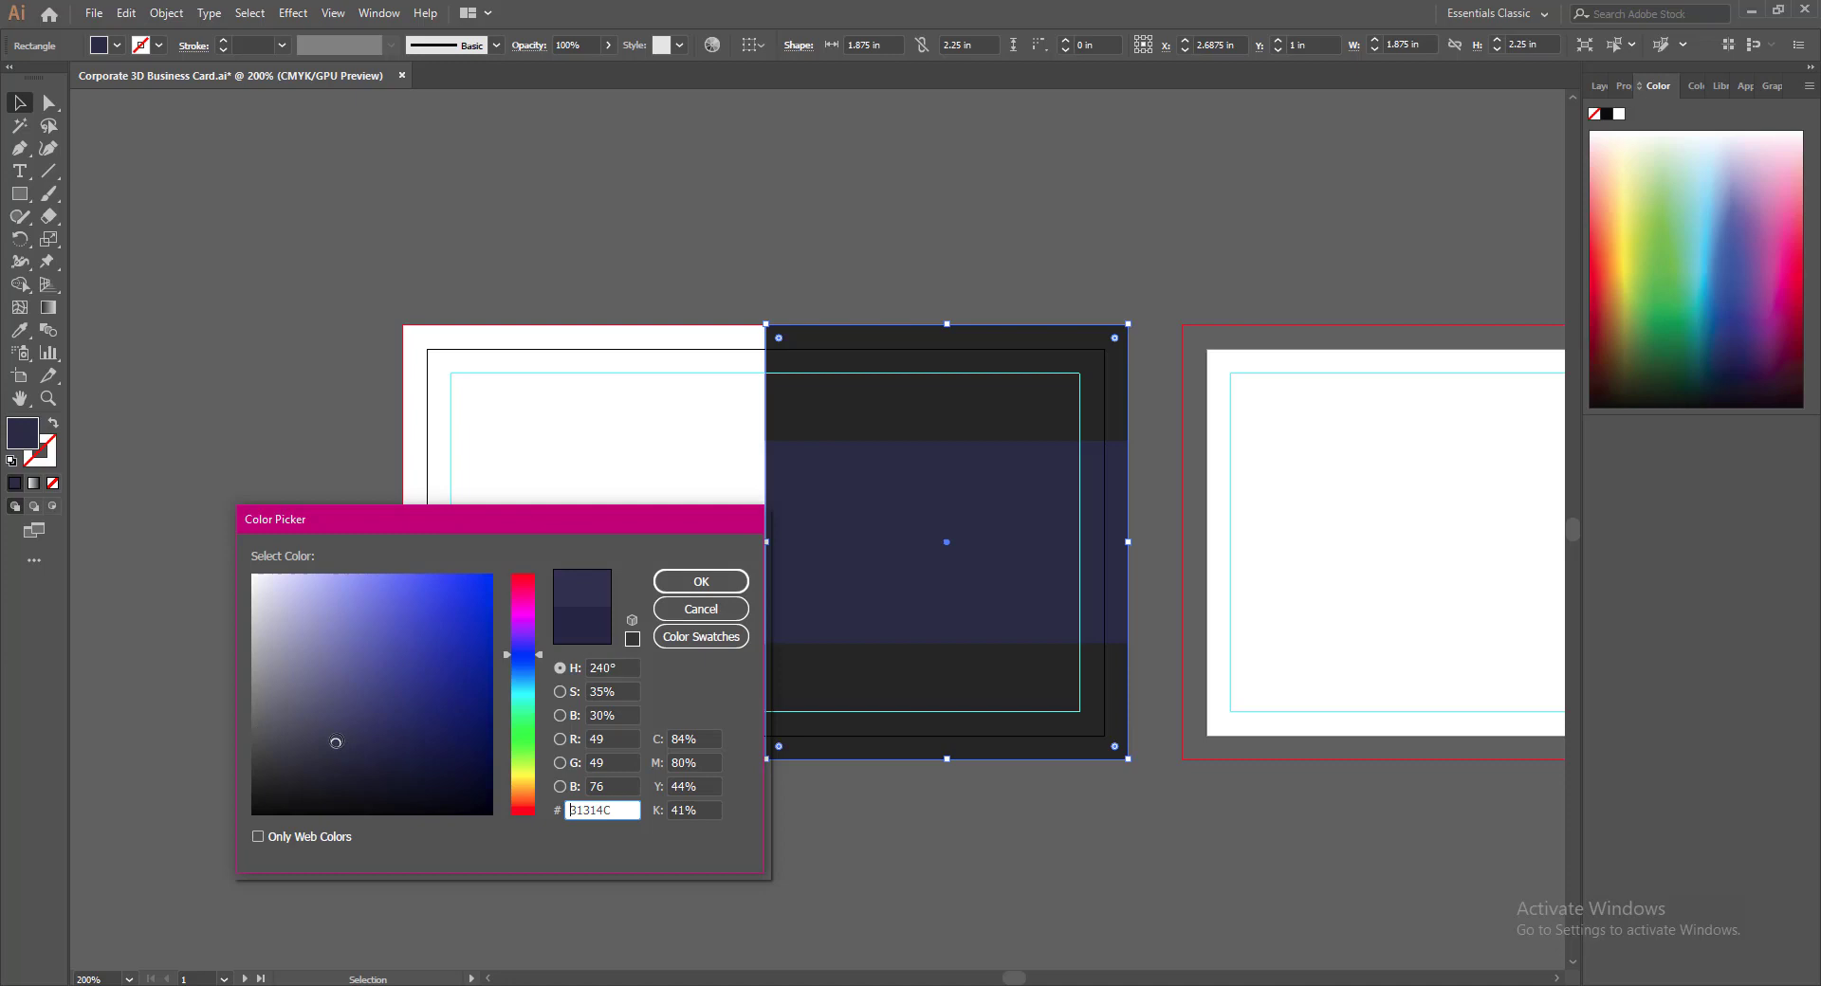
click(701, 581)
click(915, 931)
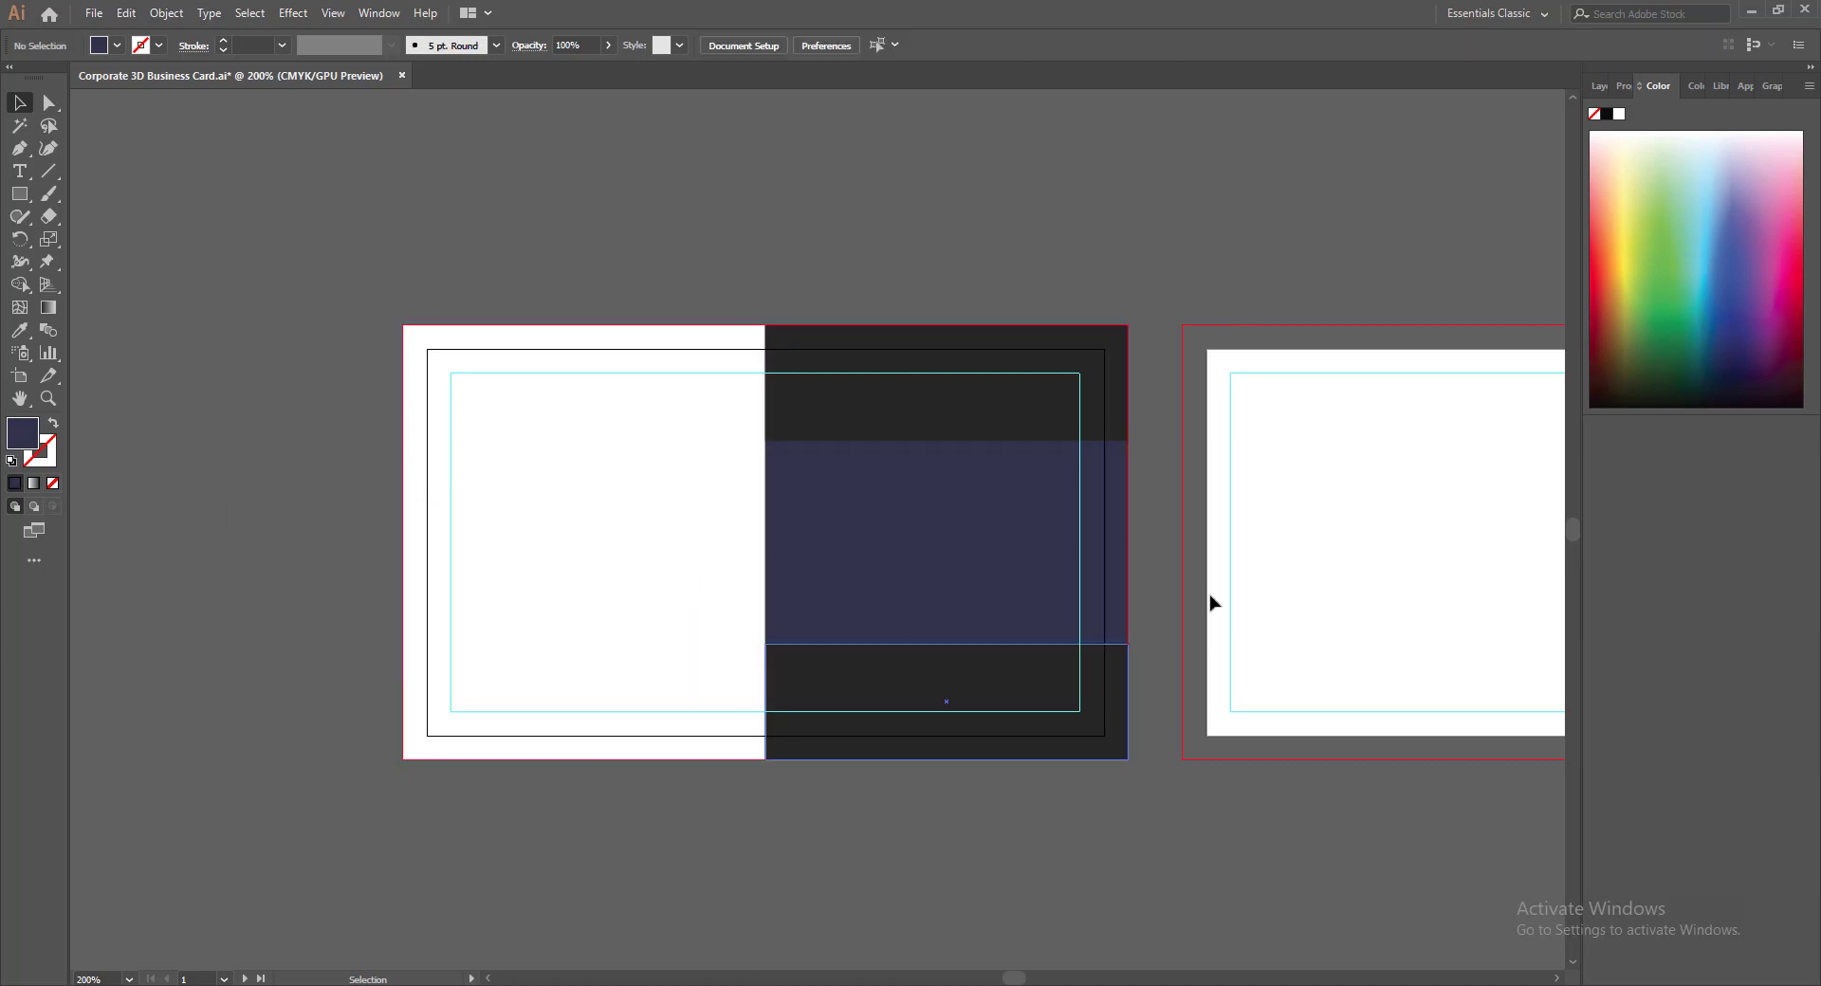
Recolour the top and bottom strips of the card's right half with a very dark navy fill
click(1062, 398)
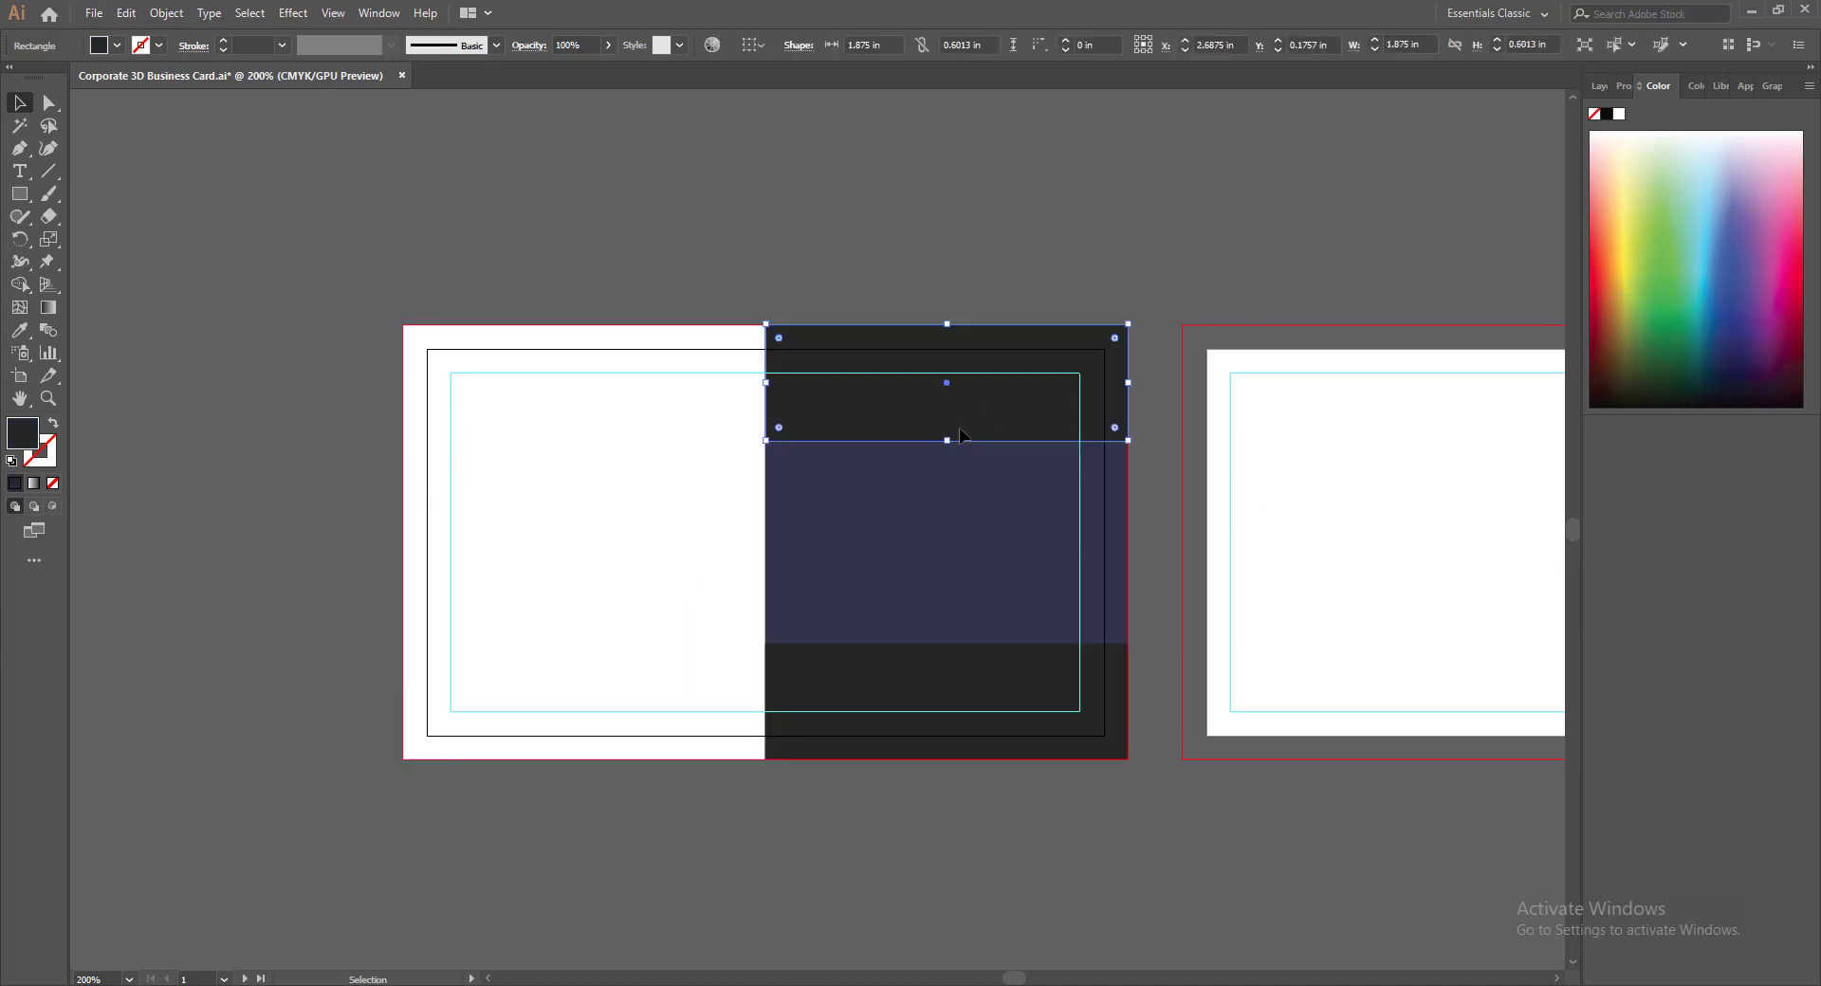
double_click(22, 435)
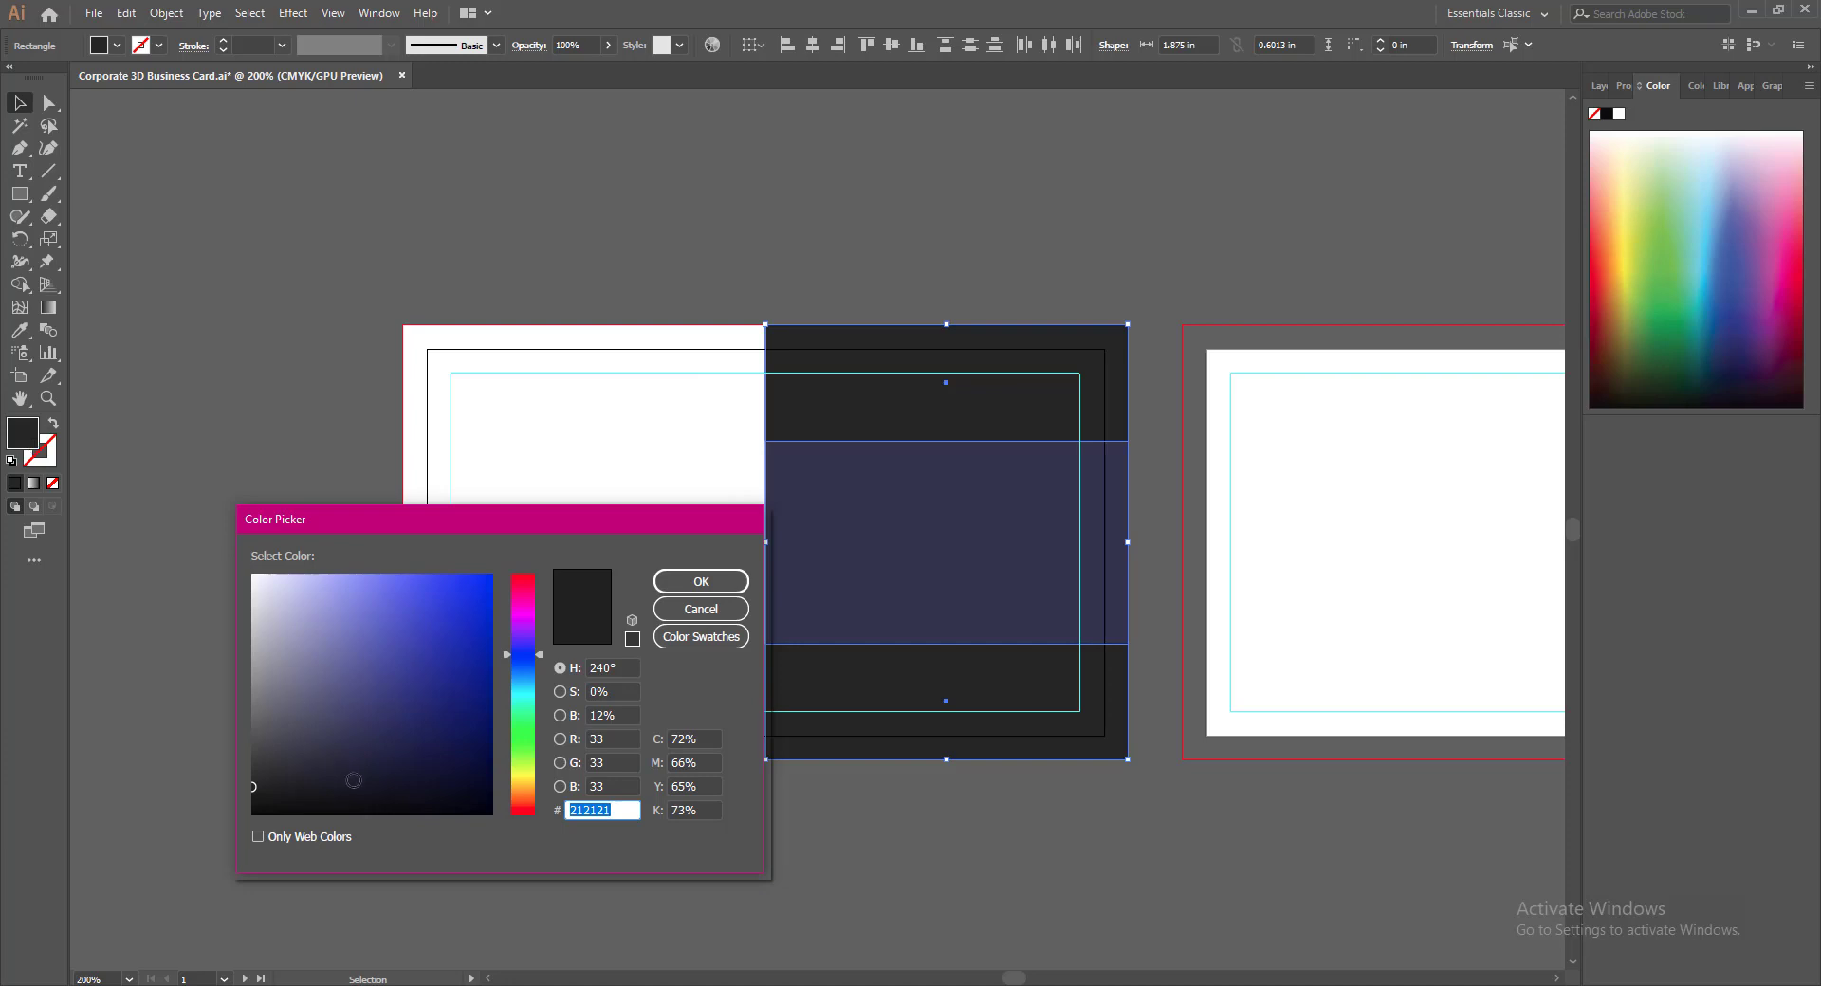
click(487, 788)
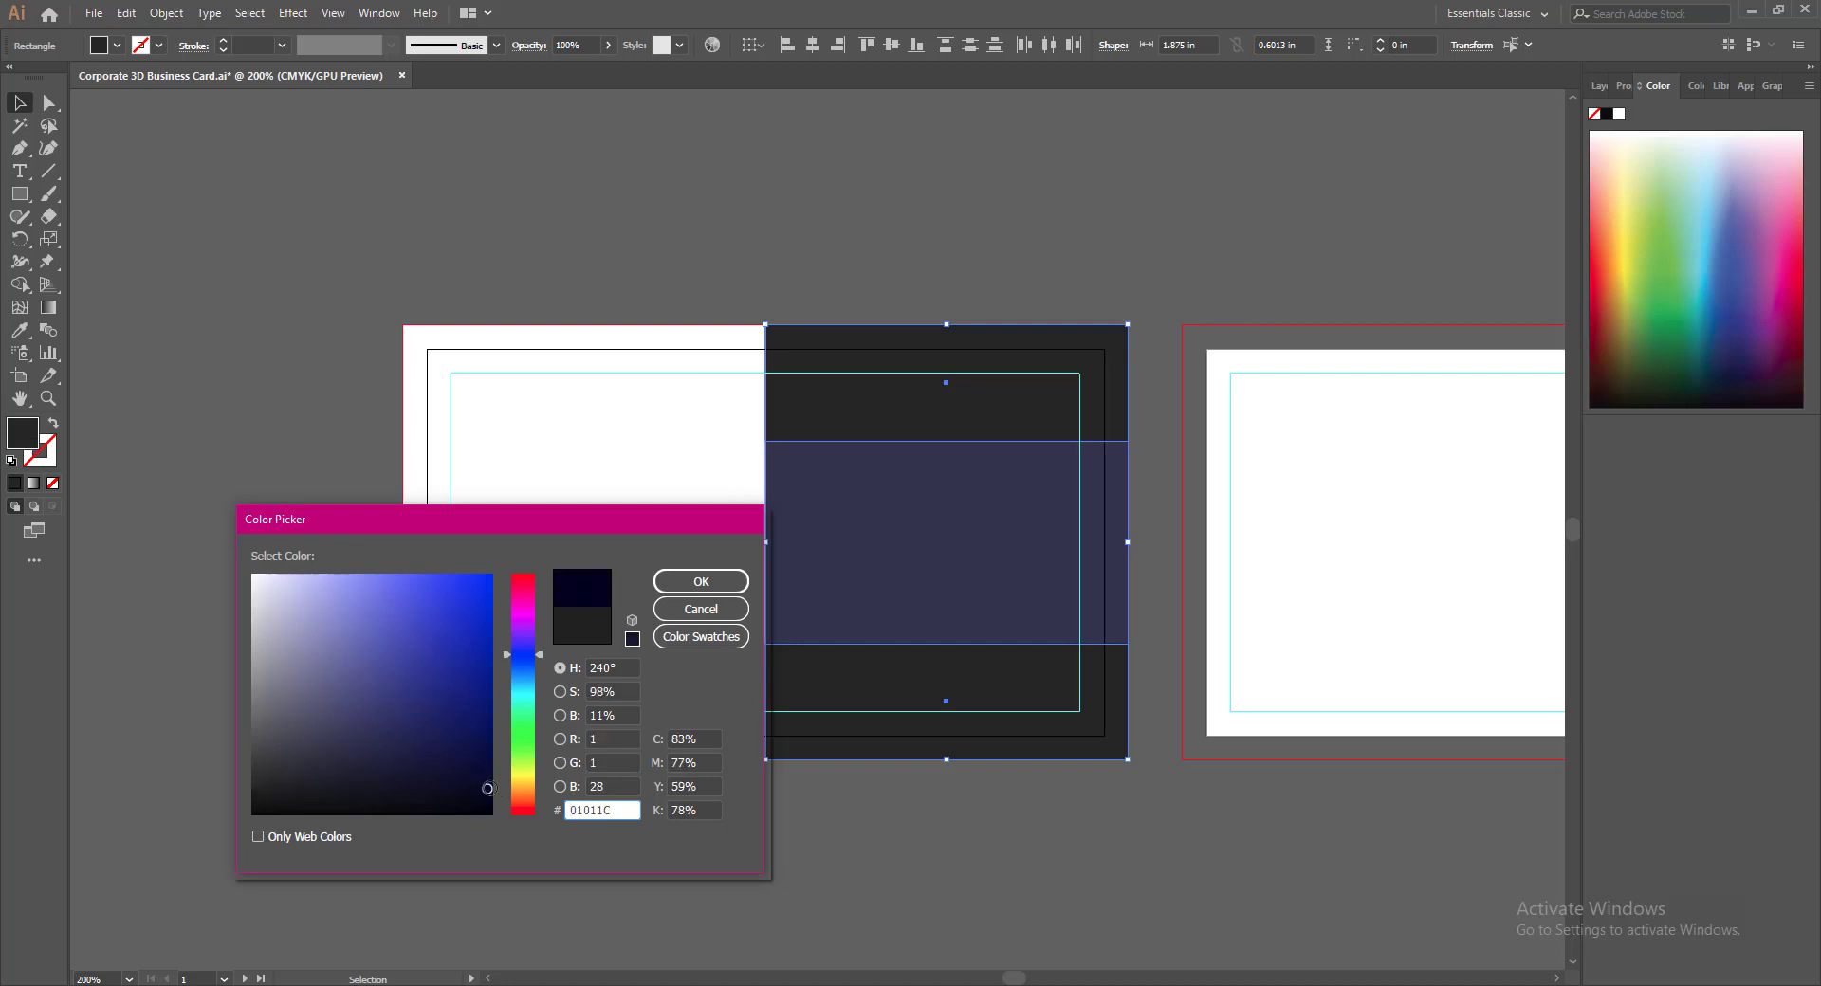
drag(487, 788, 499, 784)
click(701, 582)
click(818, 807)
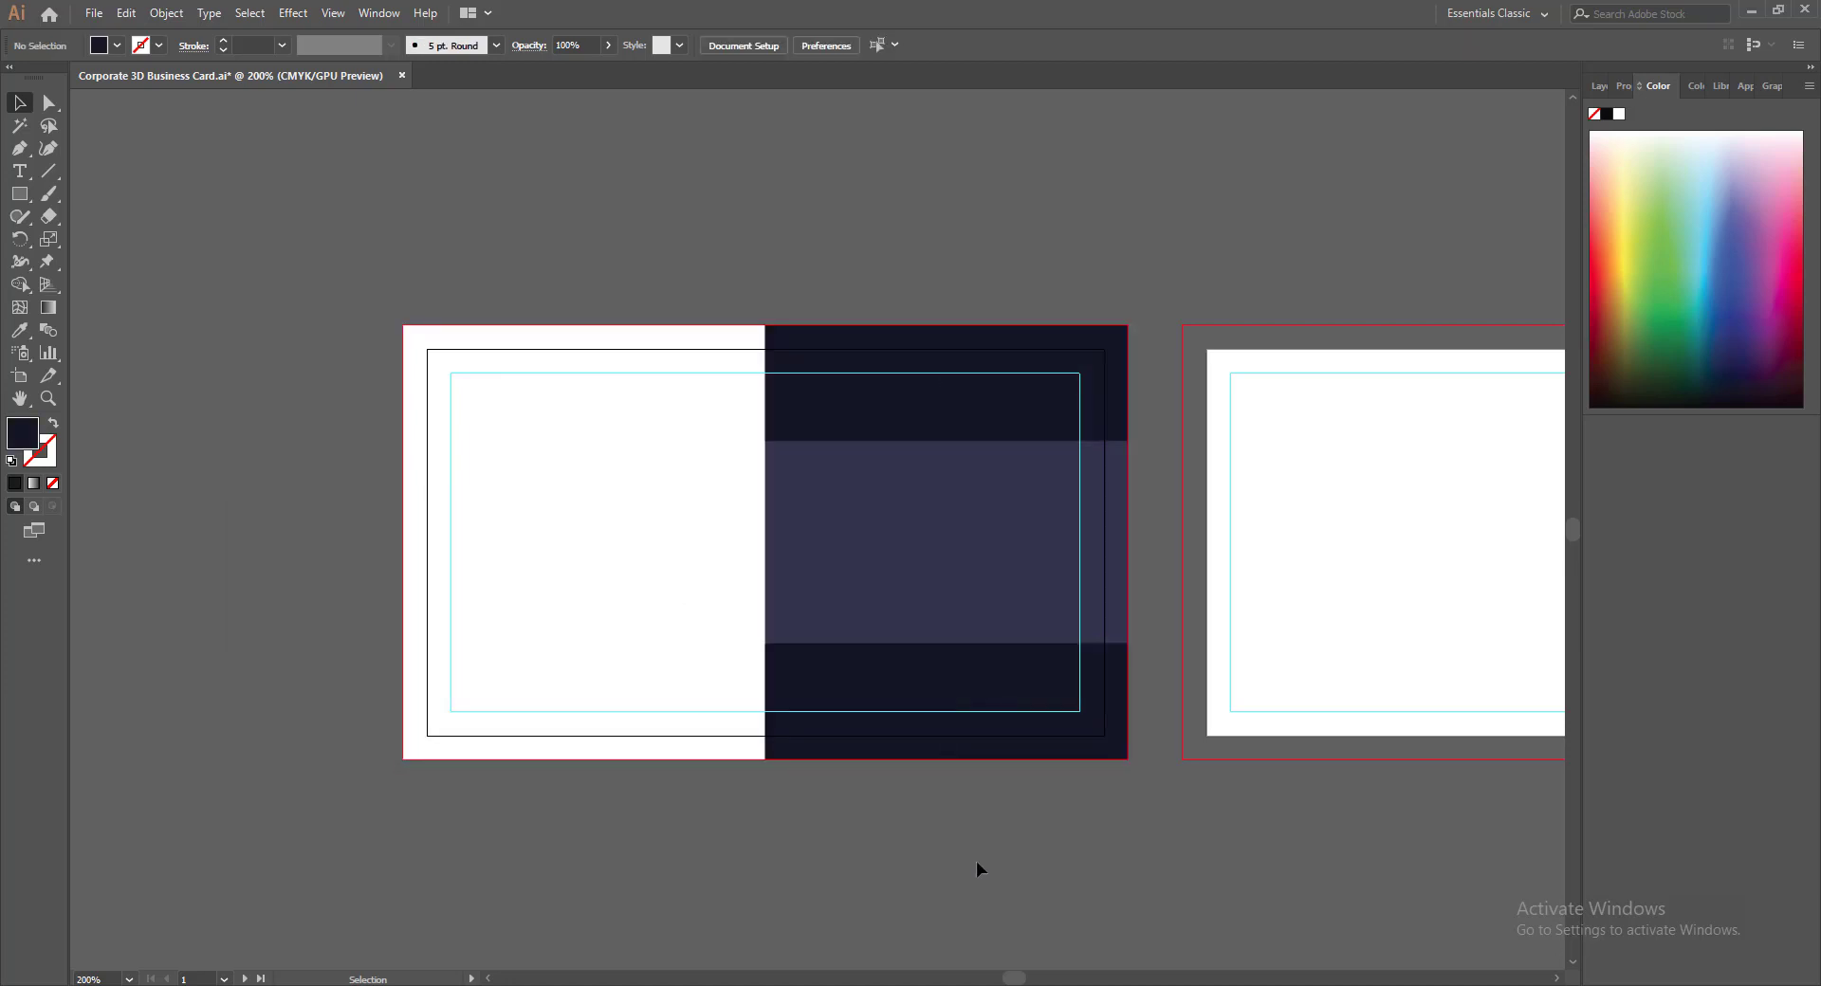
Set the fill of both strips on the card's right half to near-black navy 000019
click(844, 697)
shift+click(839, 410)
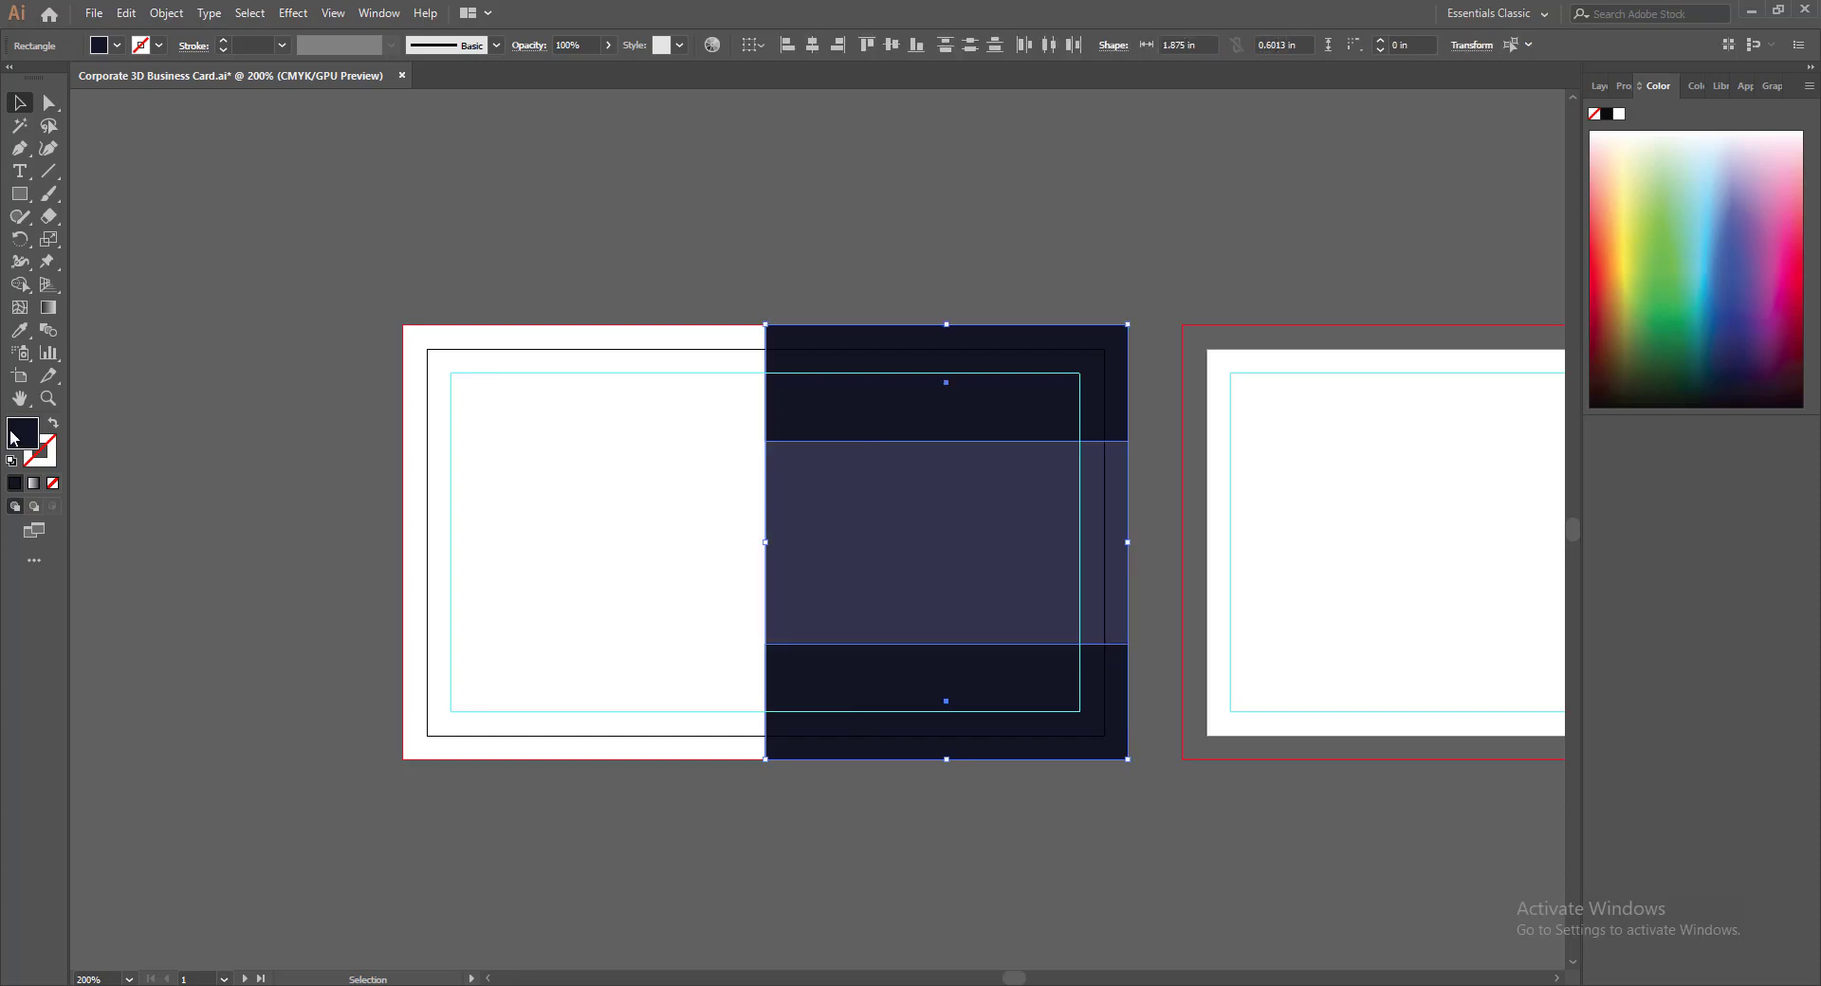
double_click(14, 438)
click(494, 788)
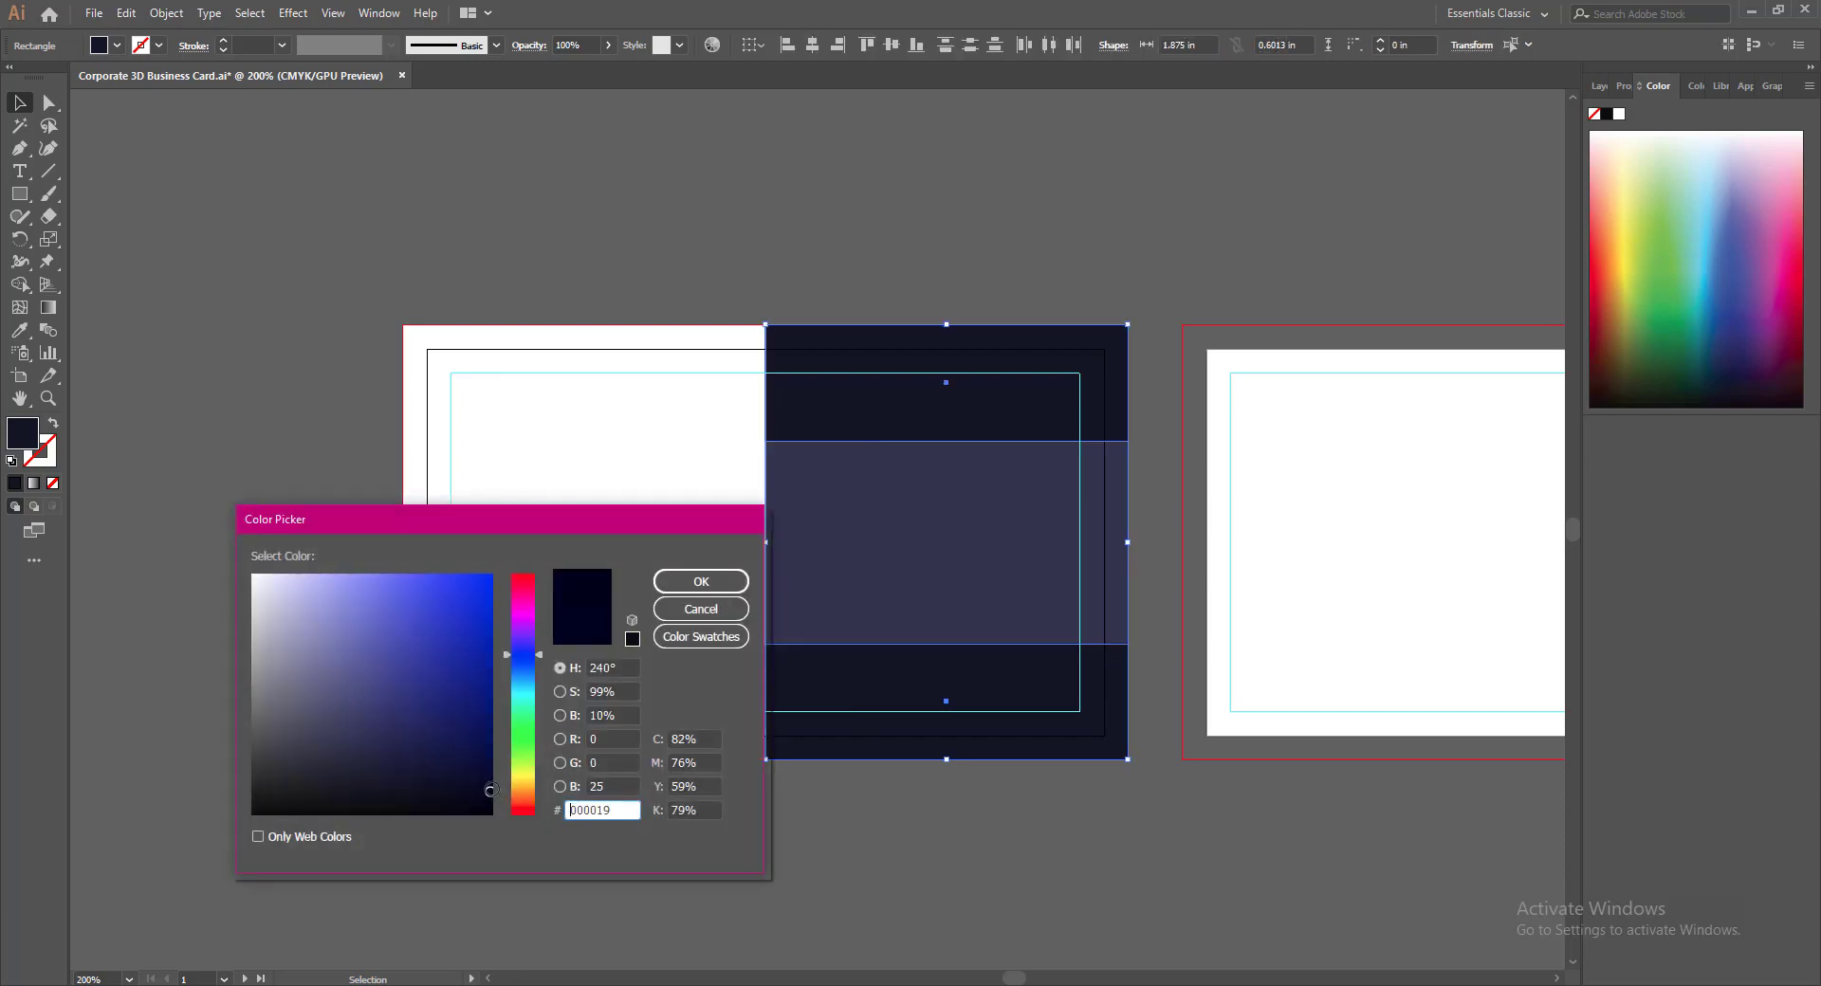
click(700, 581)
click(751, 860)
Darken the navy fill of the large rectangle behind the two strips to a deep slate navy and save the document
click(831, 588)
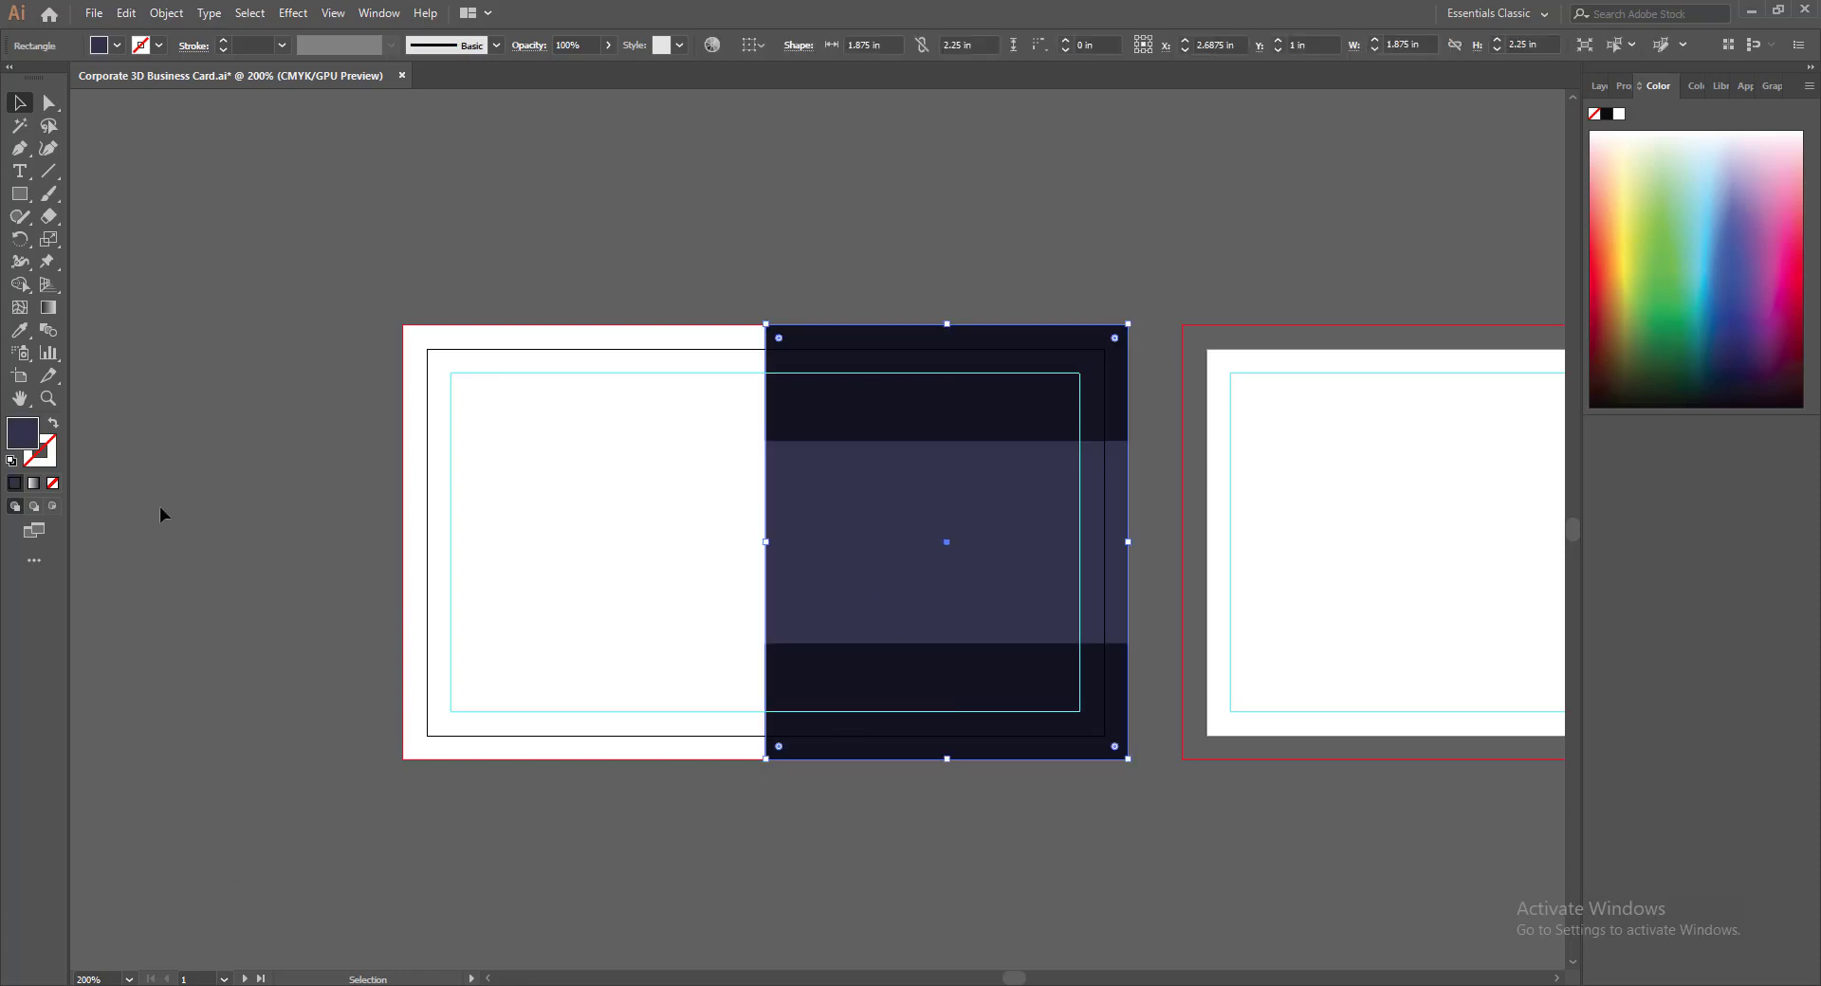
double_click(23, 434)
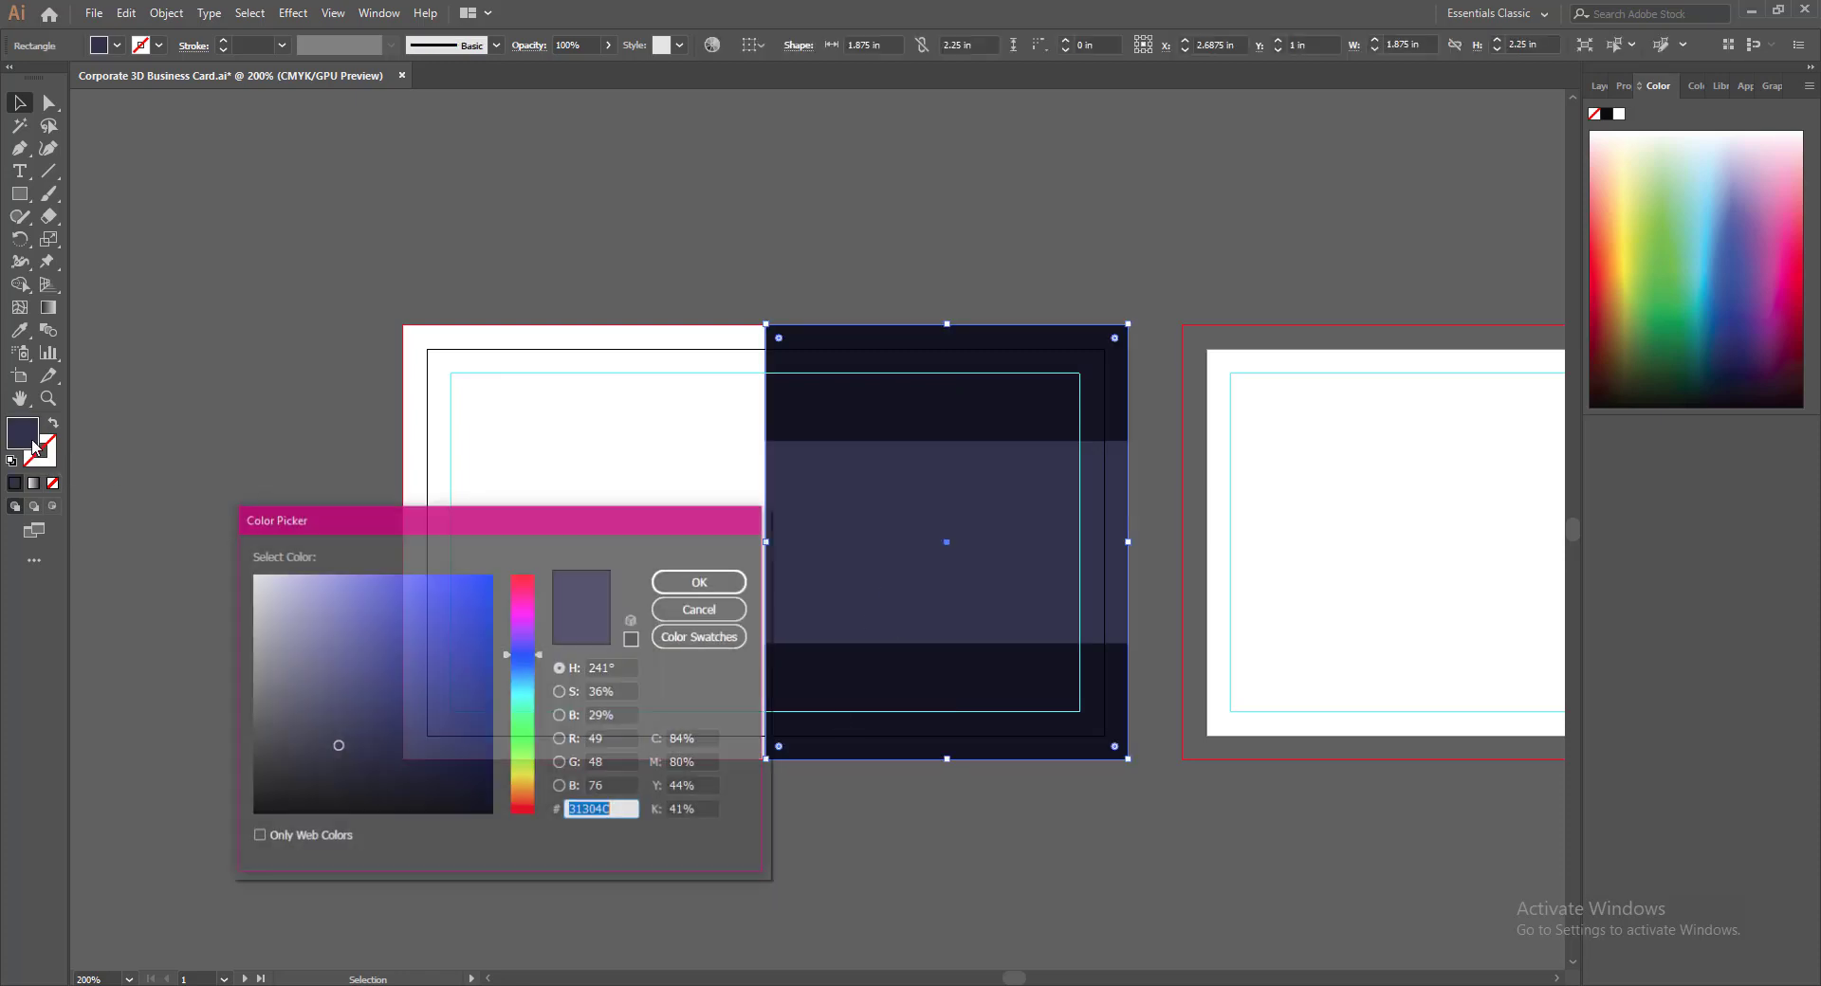
click(337, 759)
click(679, 585)
click(772, 940)
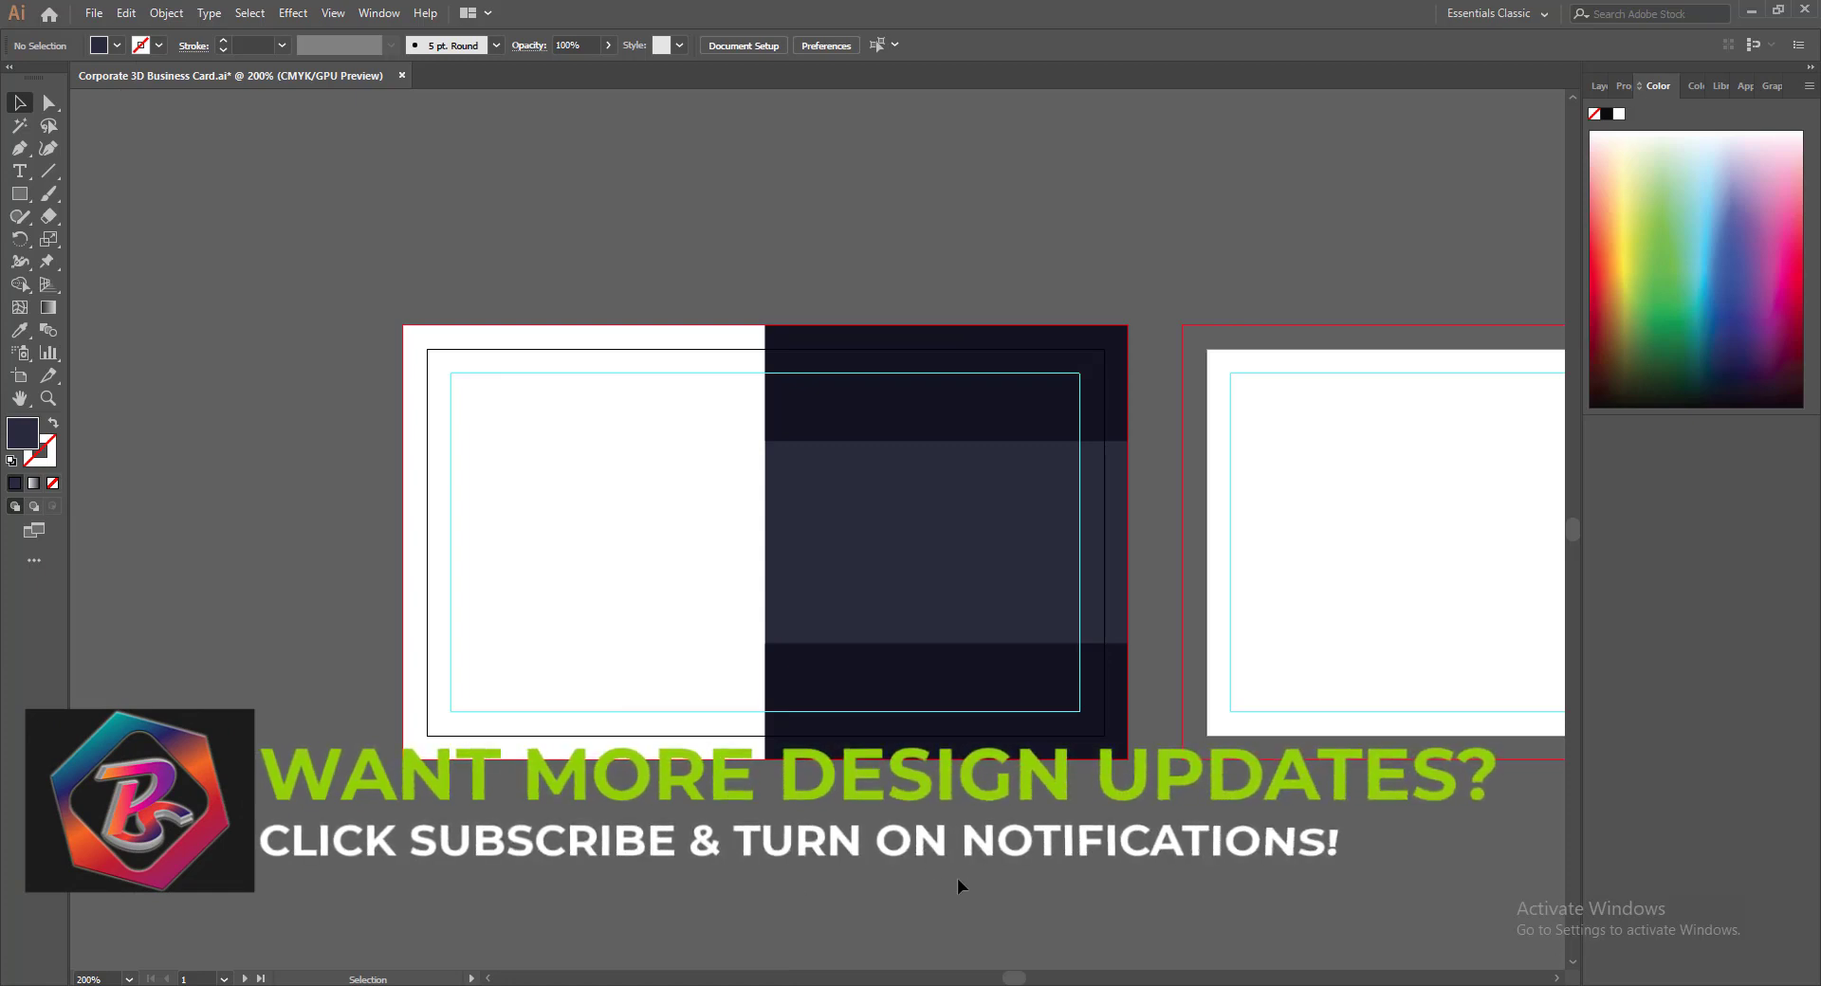
key(ctrl+s)
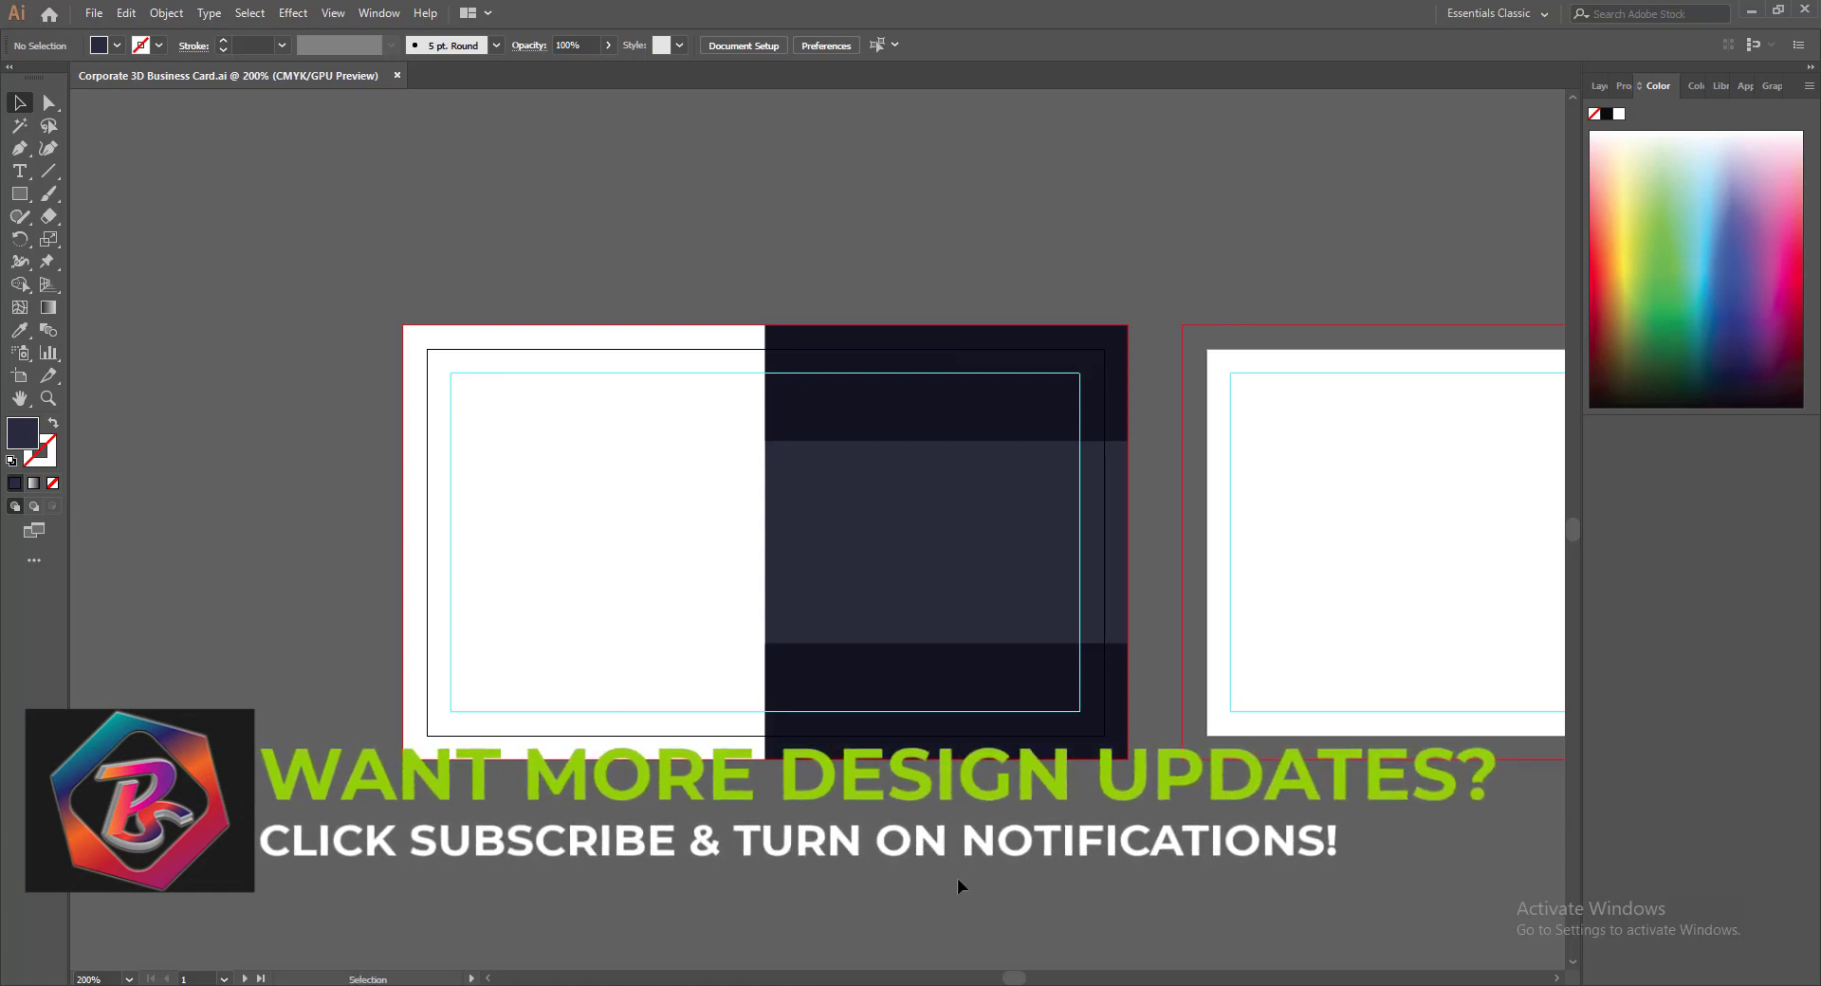
Increase the height of the top and bottom strips to 0.625 in each
click(1011, 424)
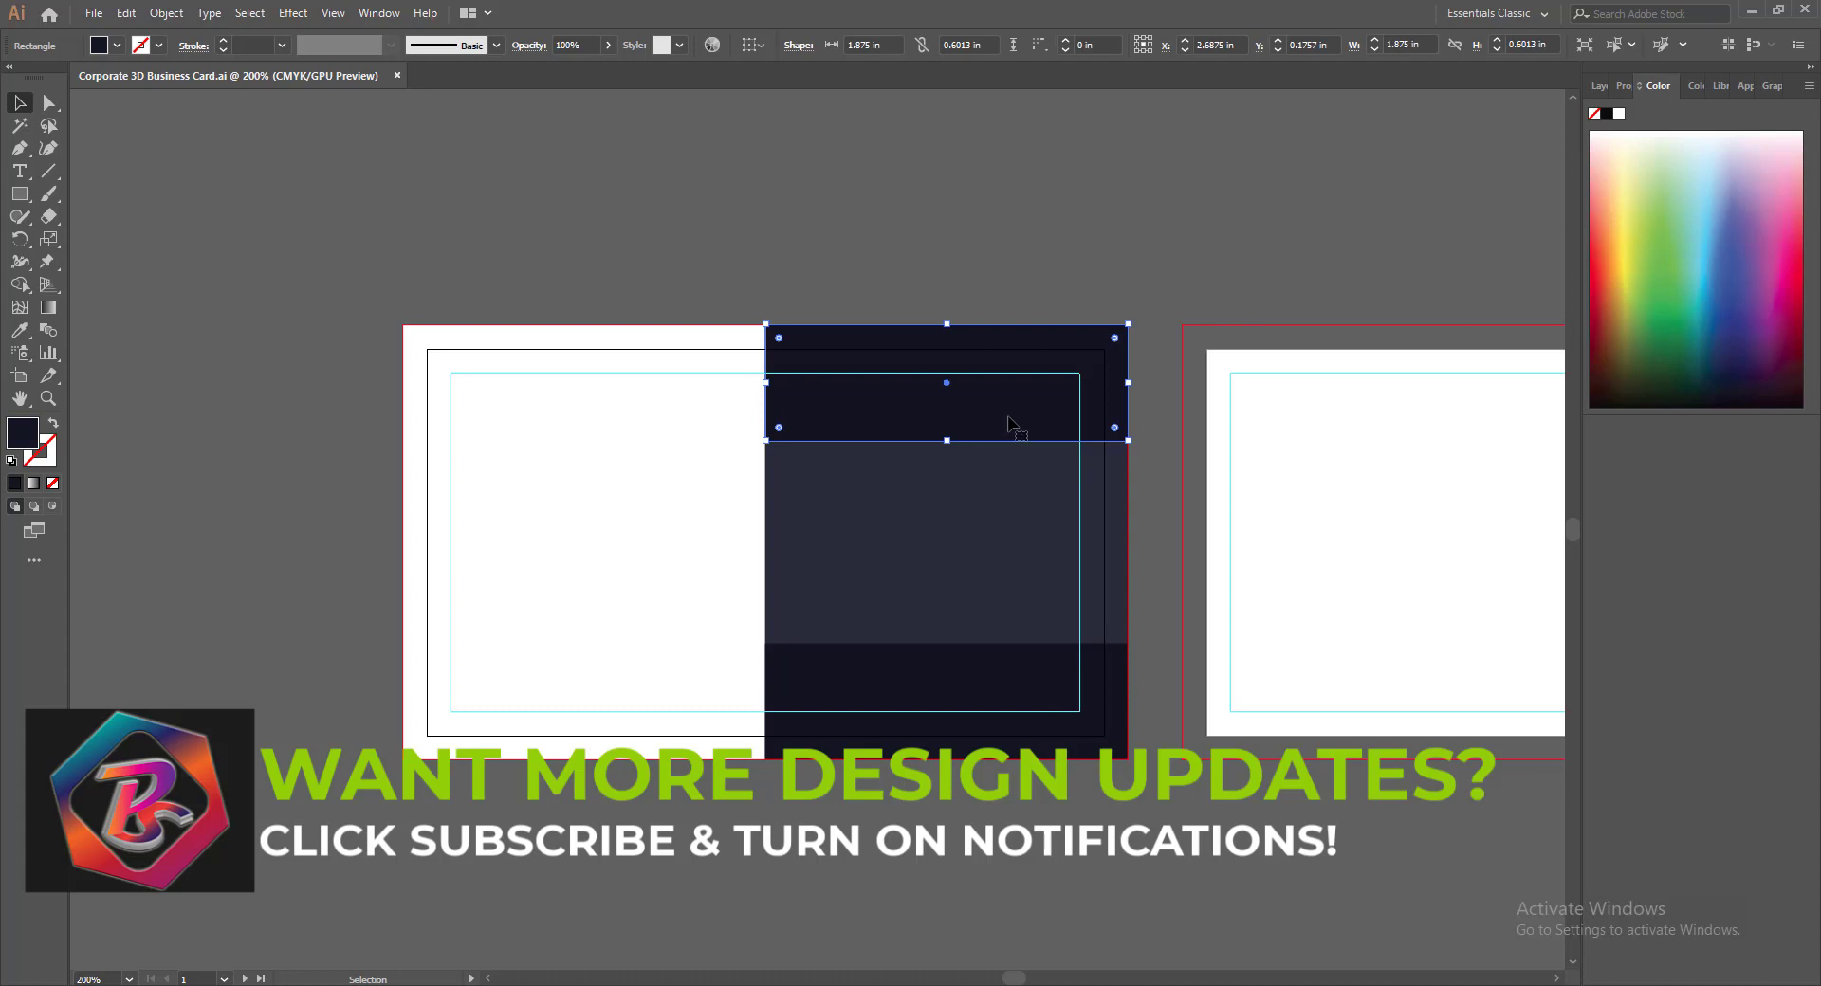
click(1497, 51)
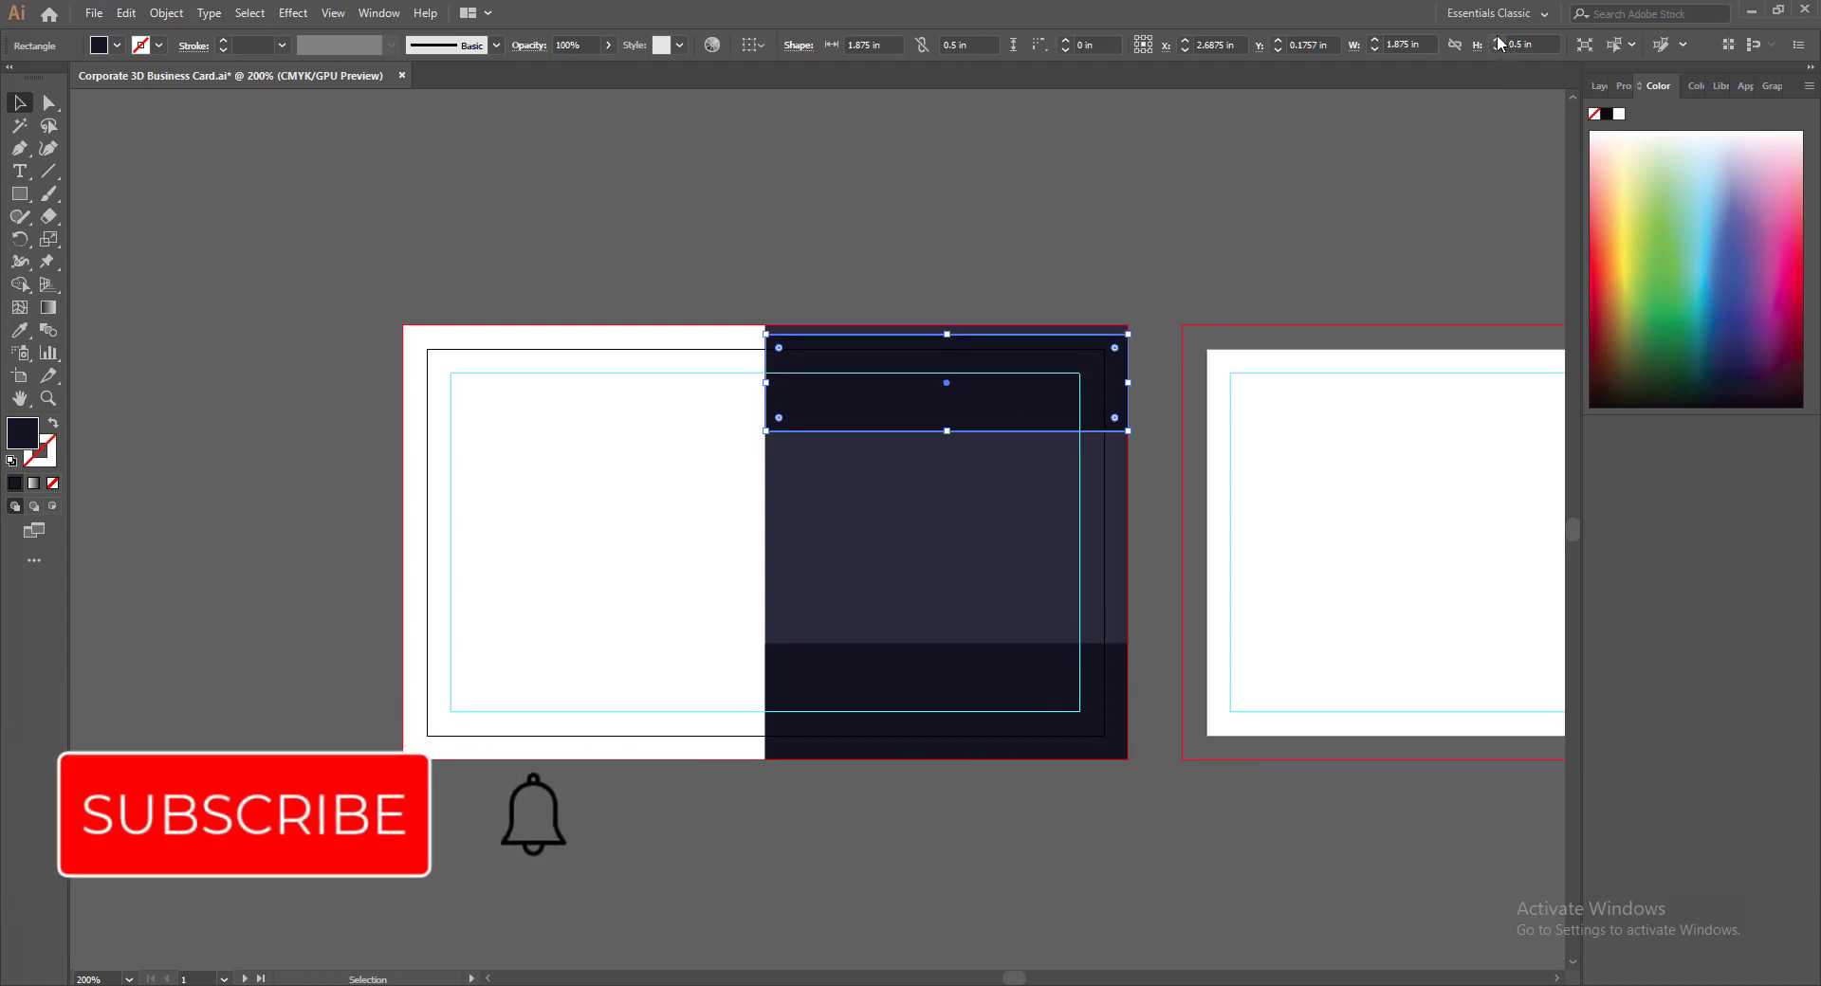
click(1498, 40)
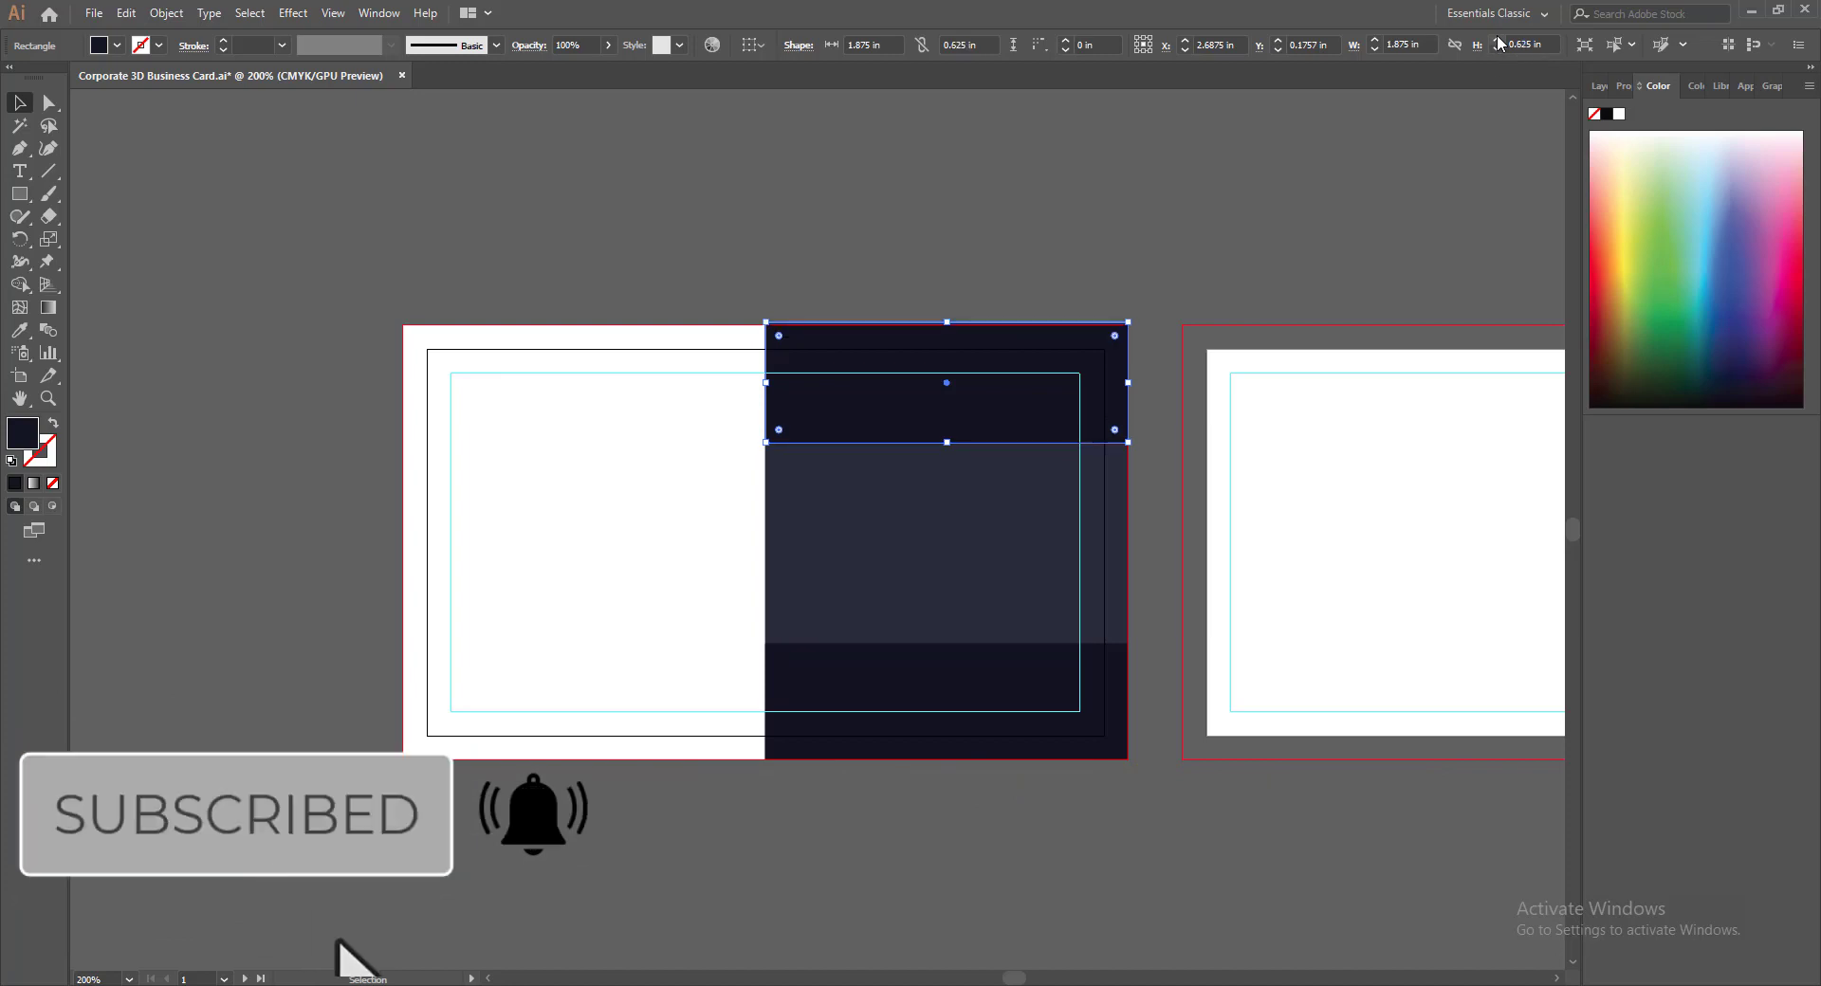
click(982, 678)
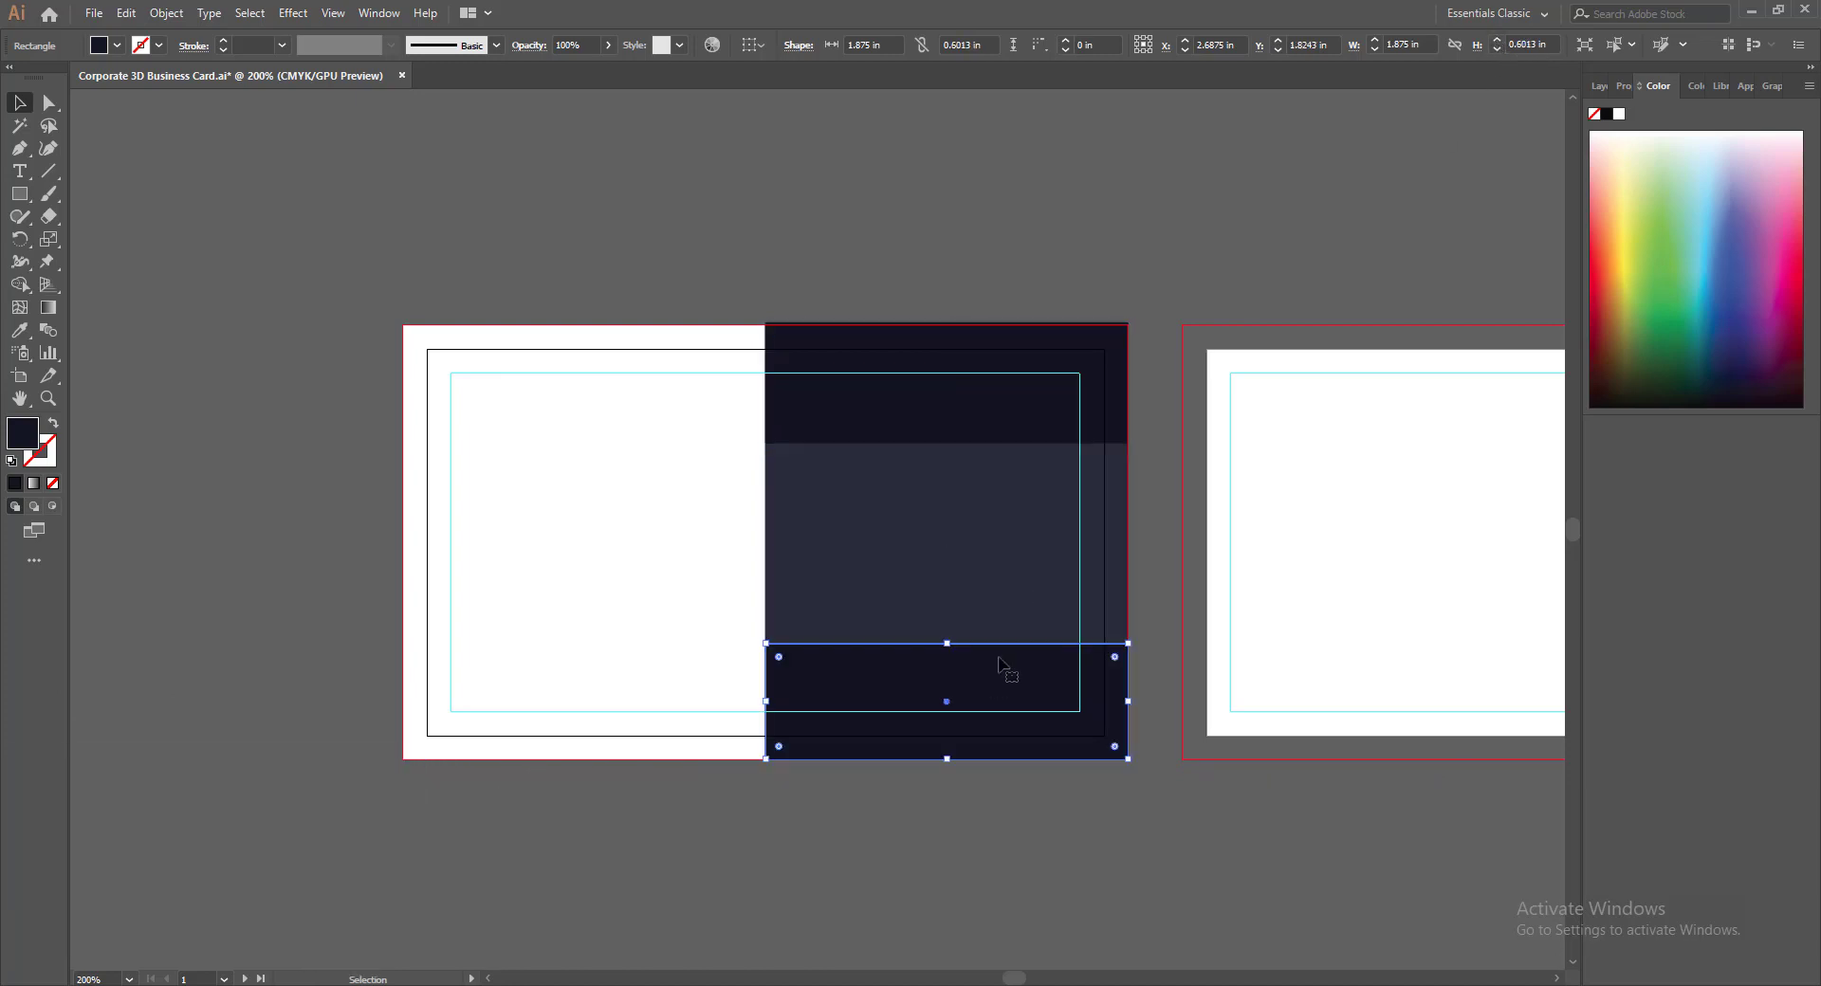
click(1495, 48)
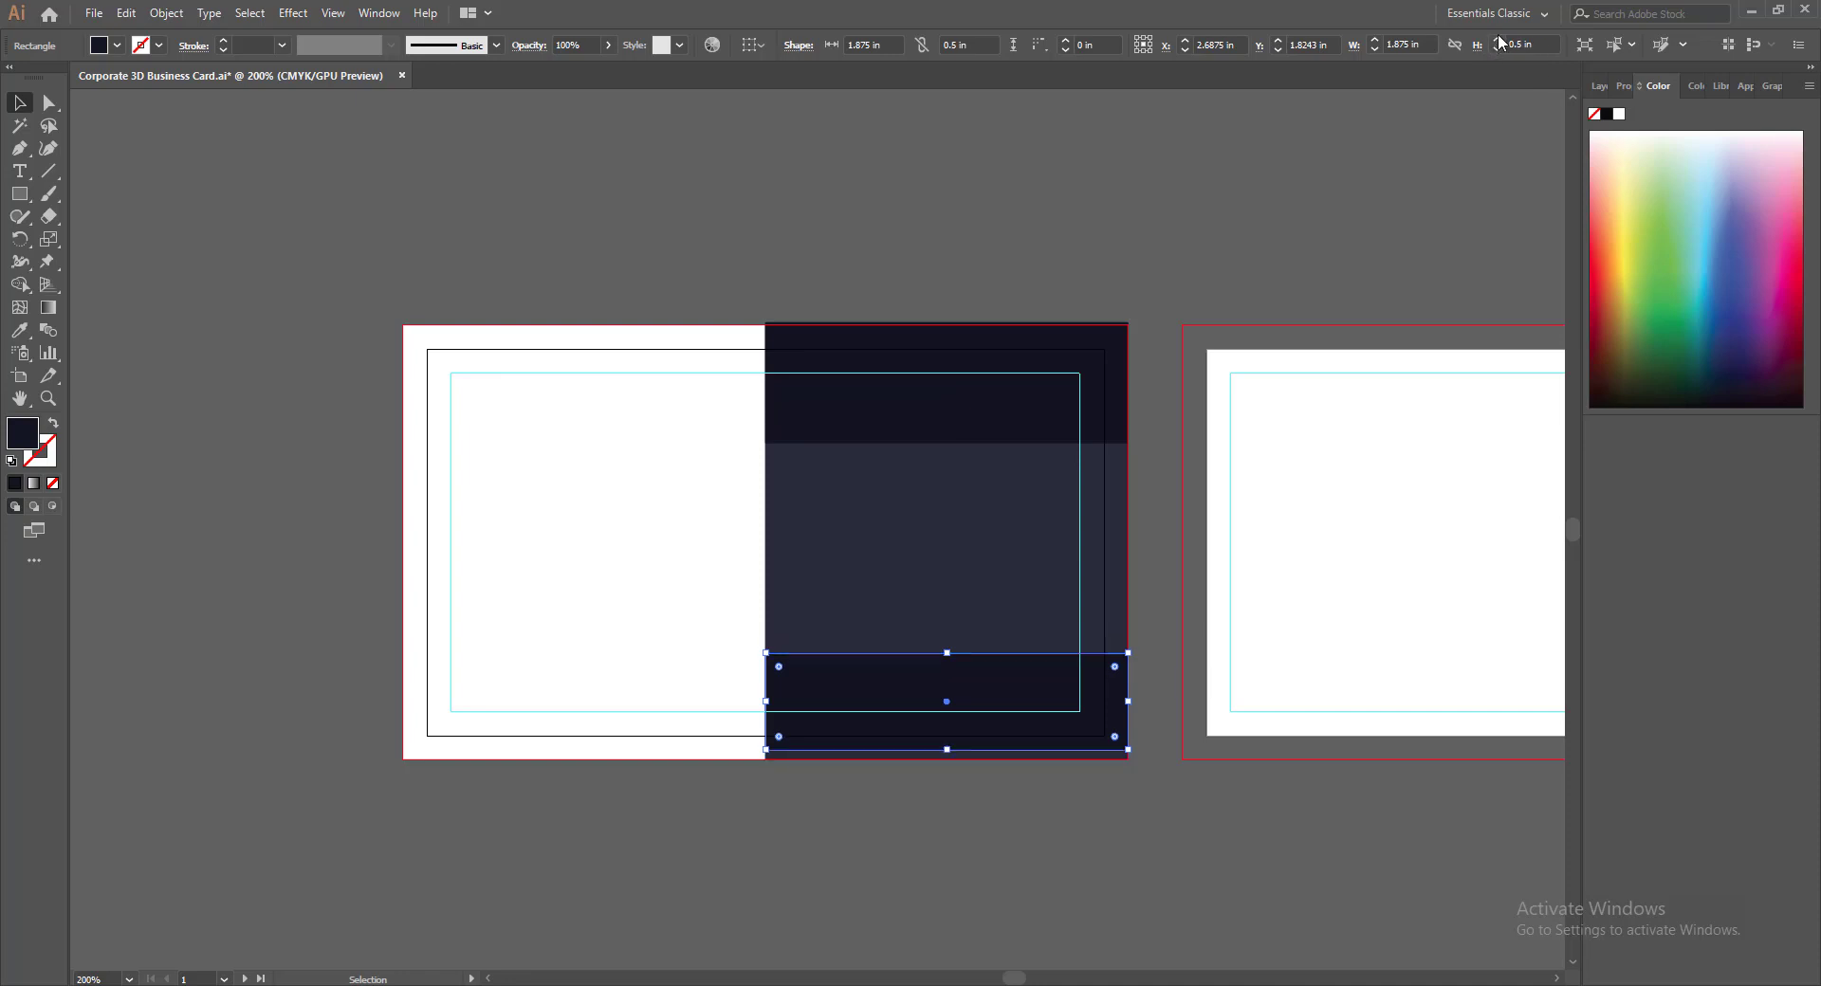
click(1498, 41)
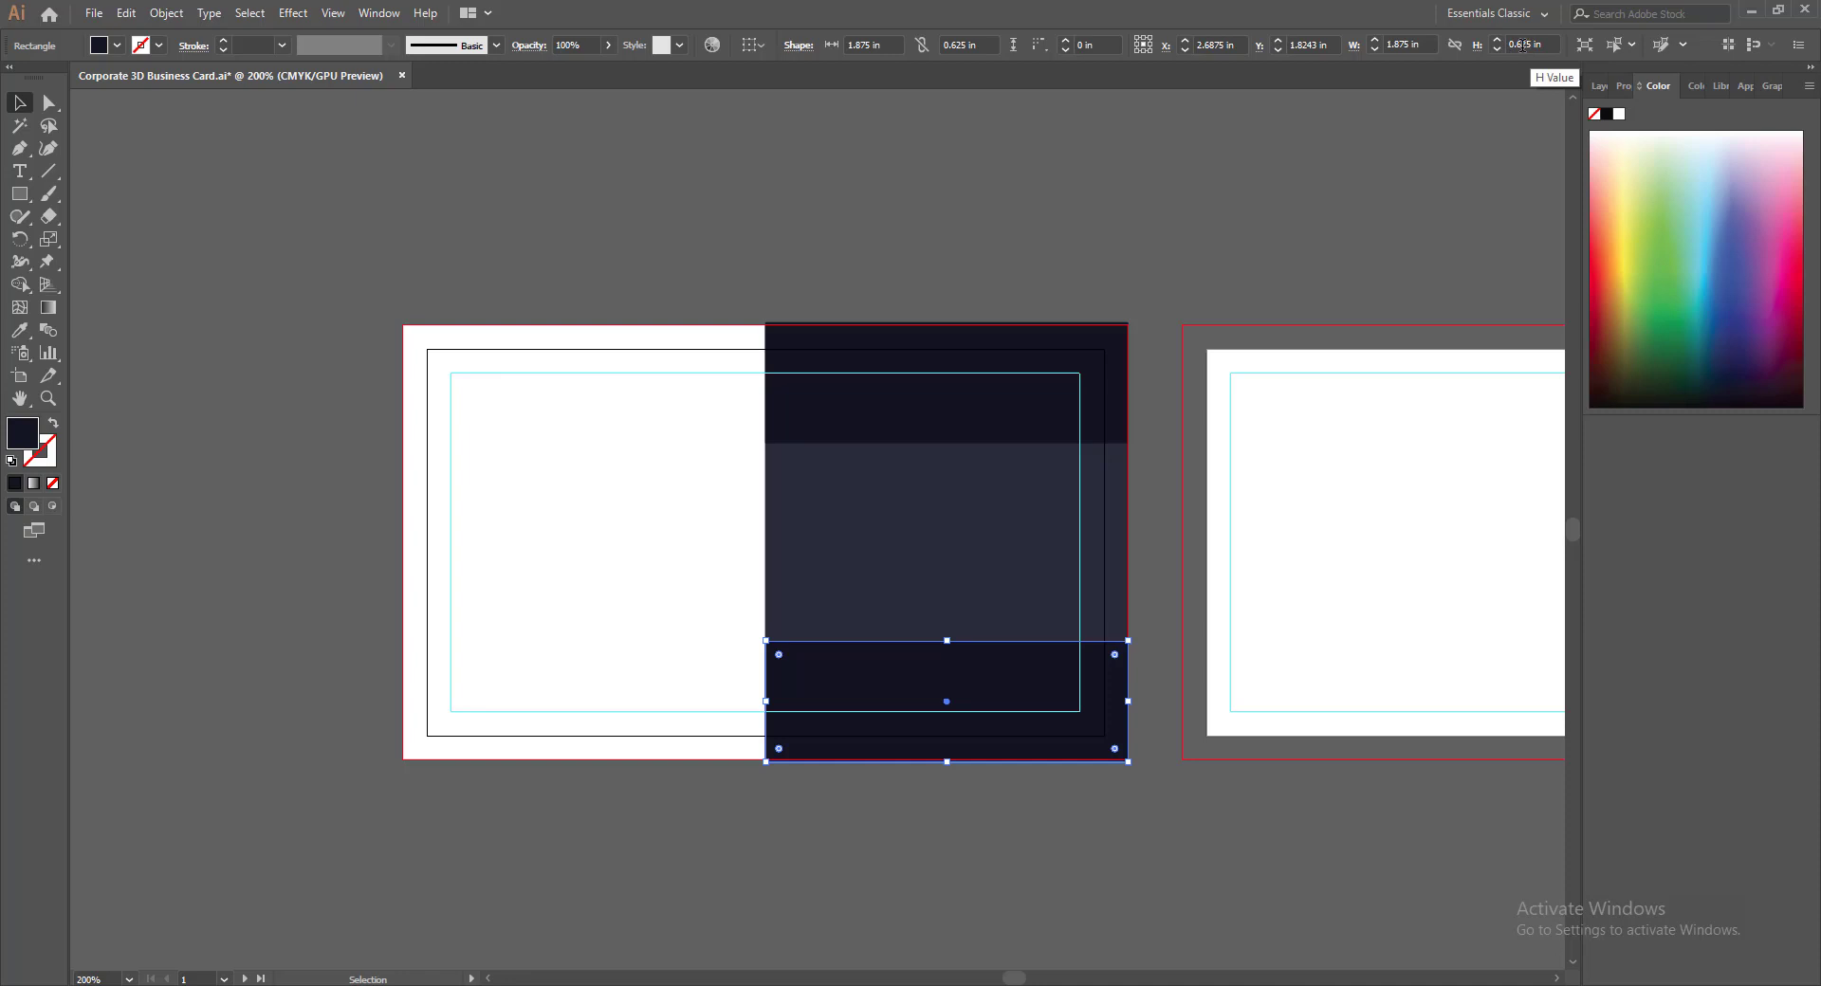
Set the height of the bottom and top strips to 0.6 in each and save the document
drag(1522, 45, 1531, 45)
text(00)
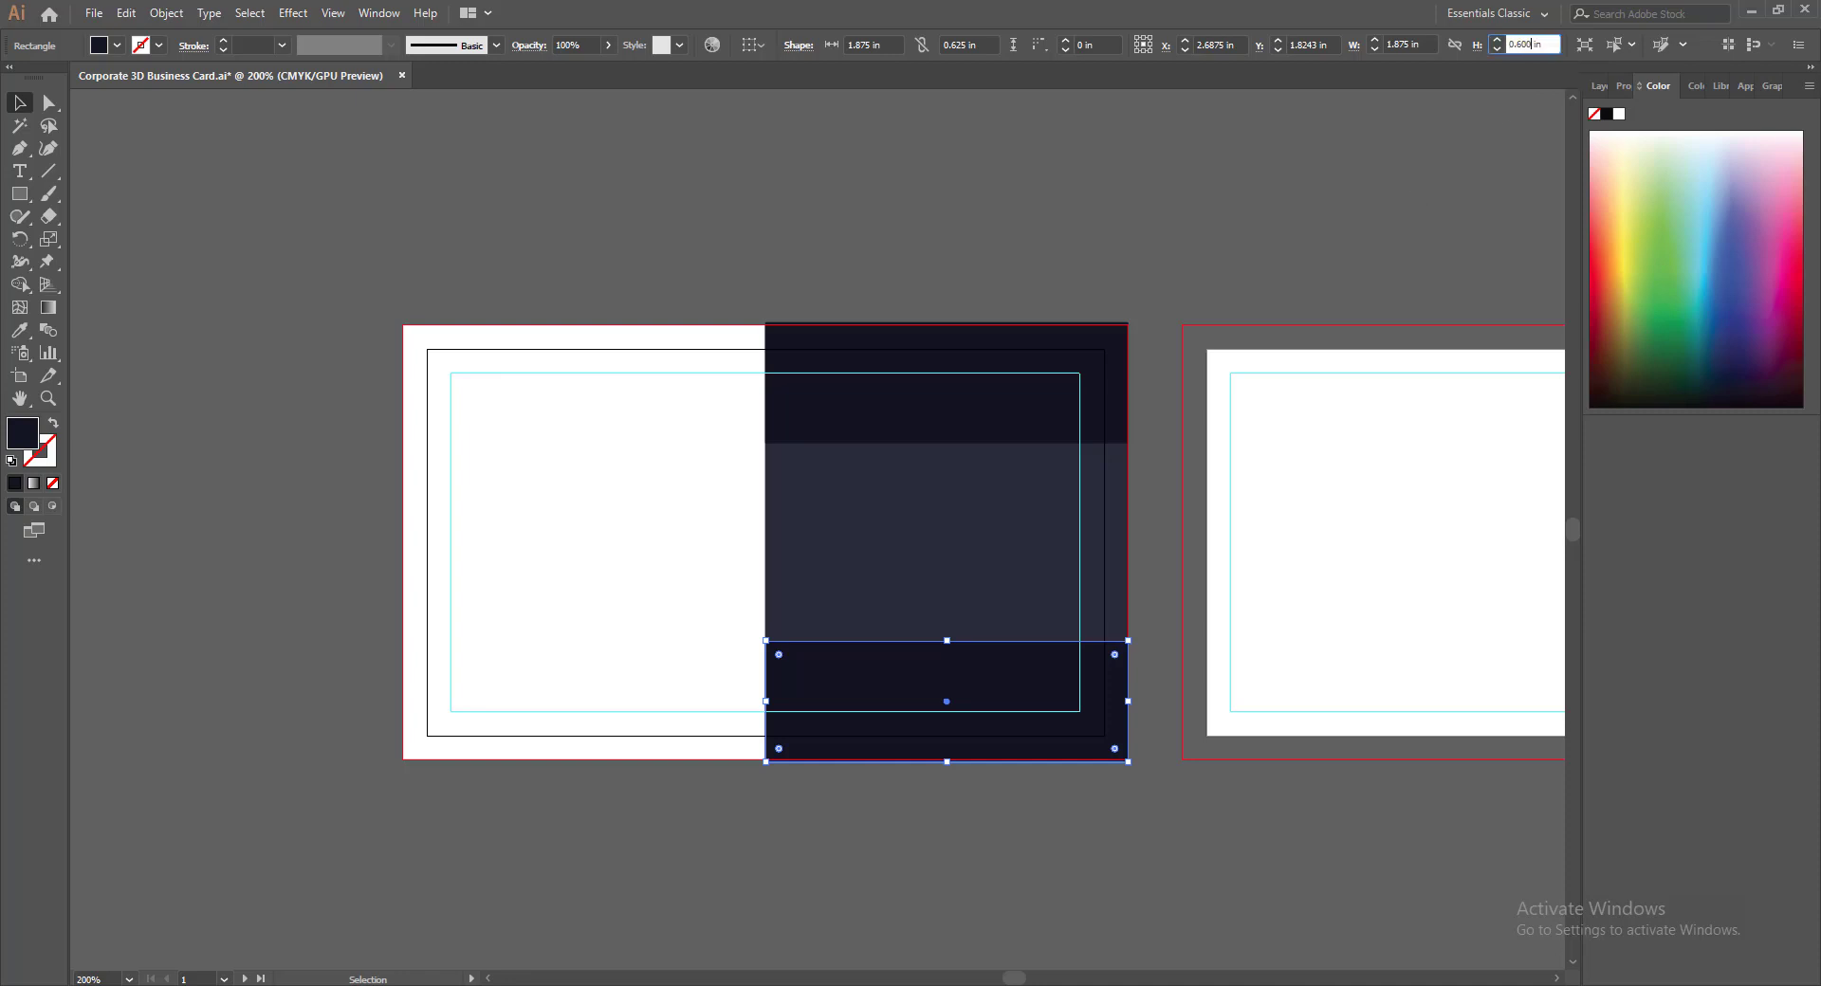
click(1216, 247)
click(1108, 349)
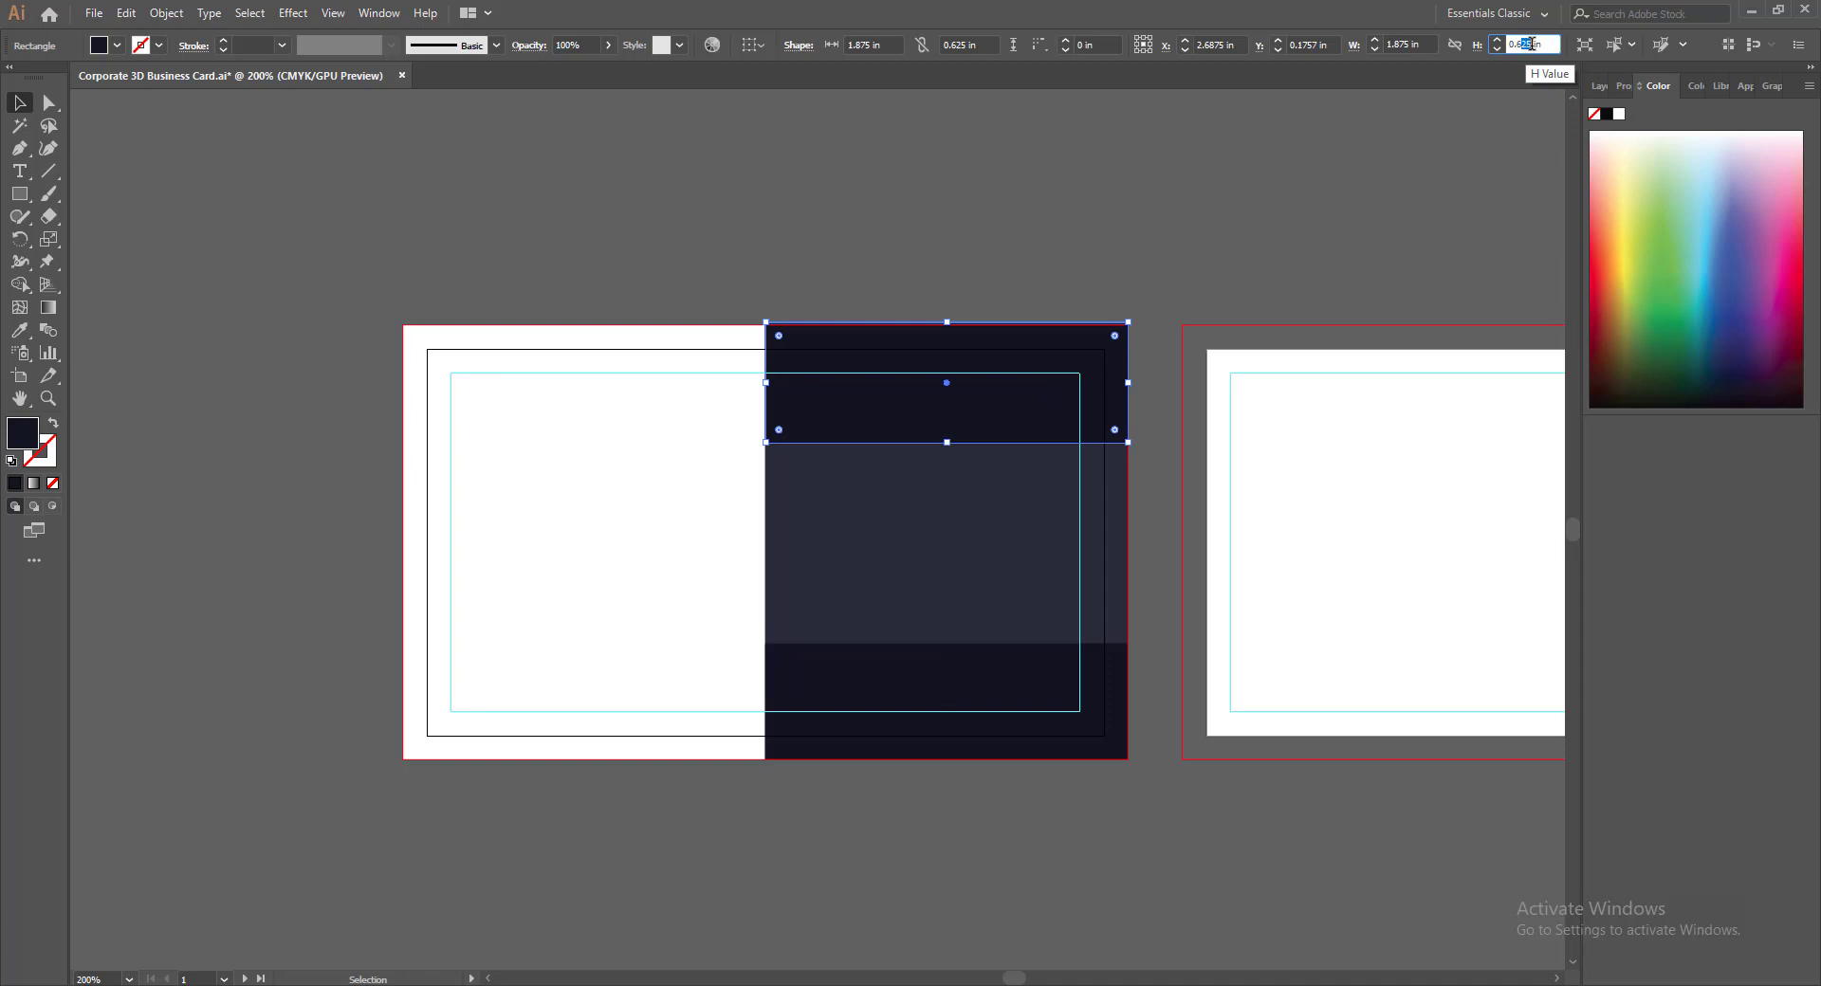
key(Return)
click(1431, 166)
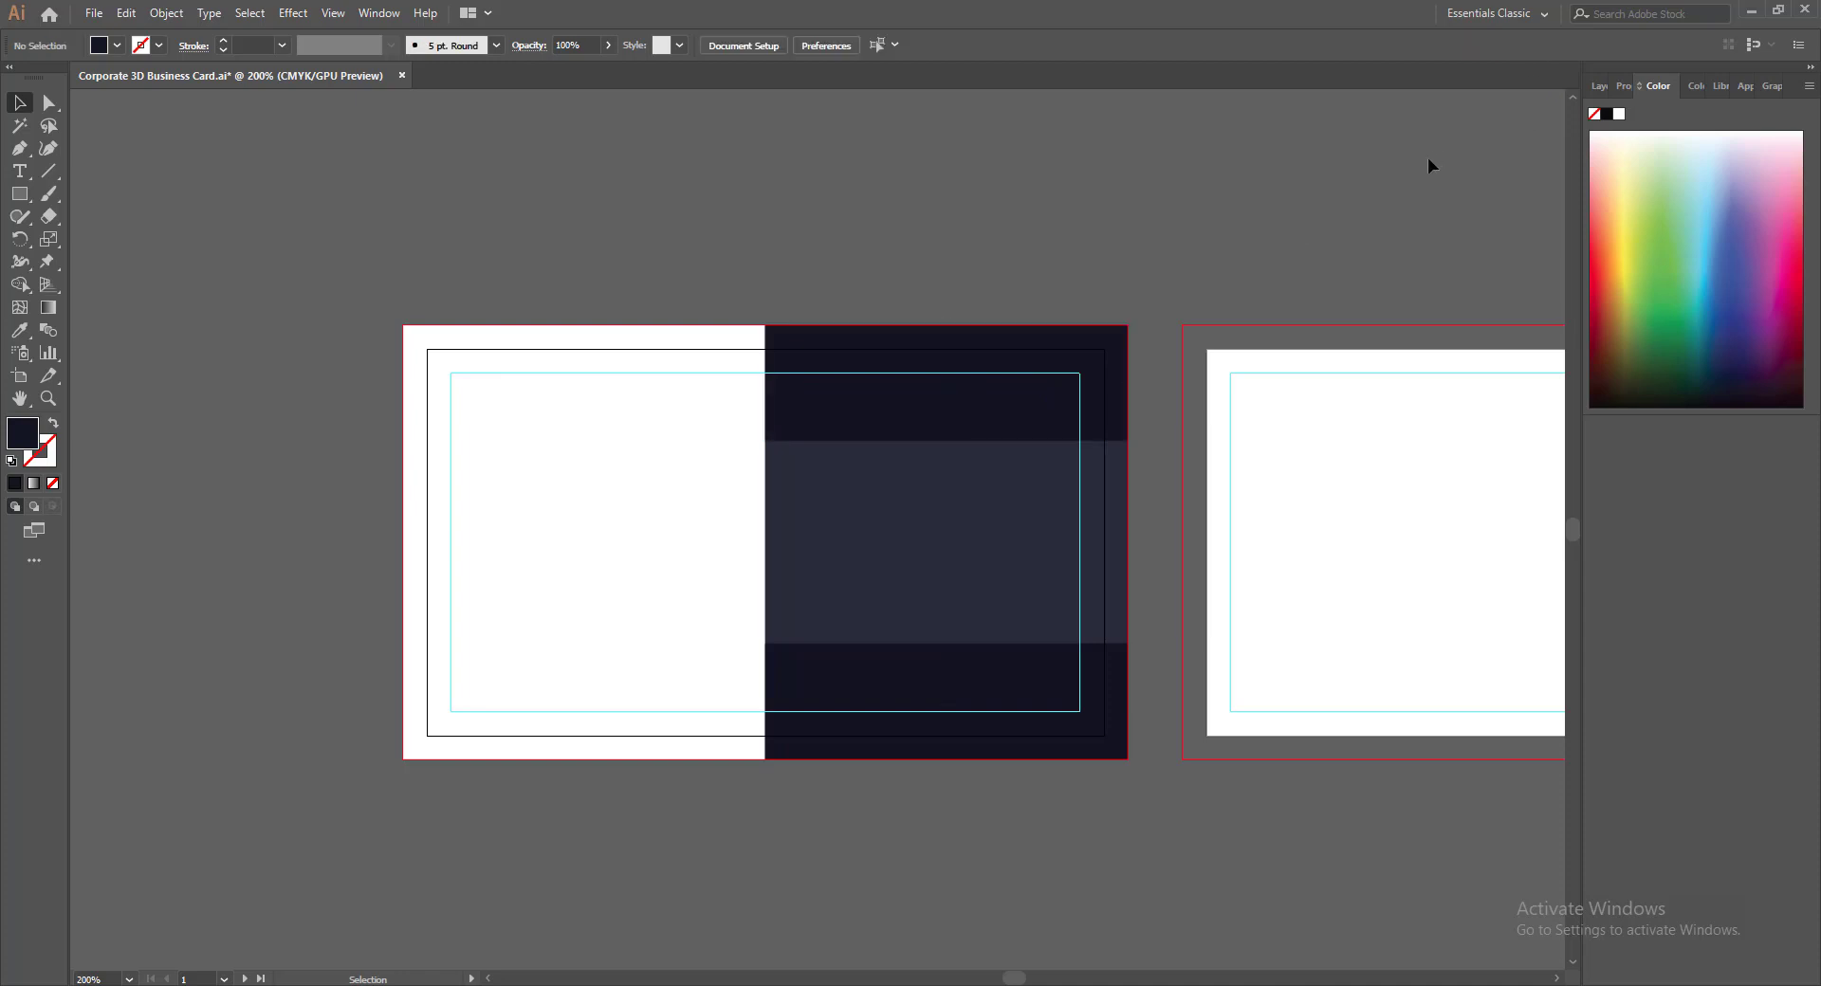
click(891, 699)
click(917, 408)
click(1195, 315)
key(ctrl+s)
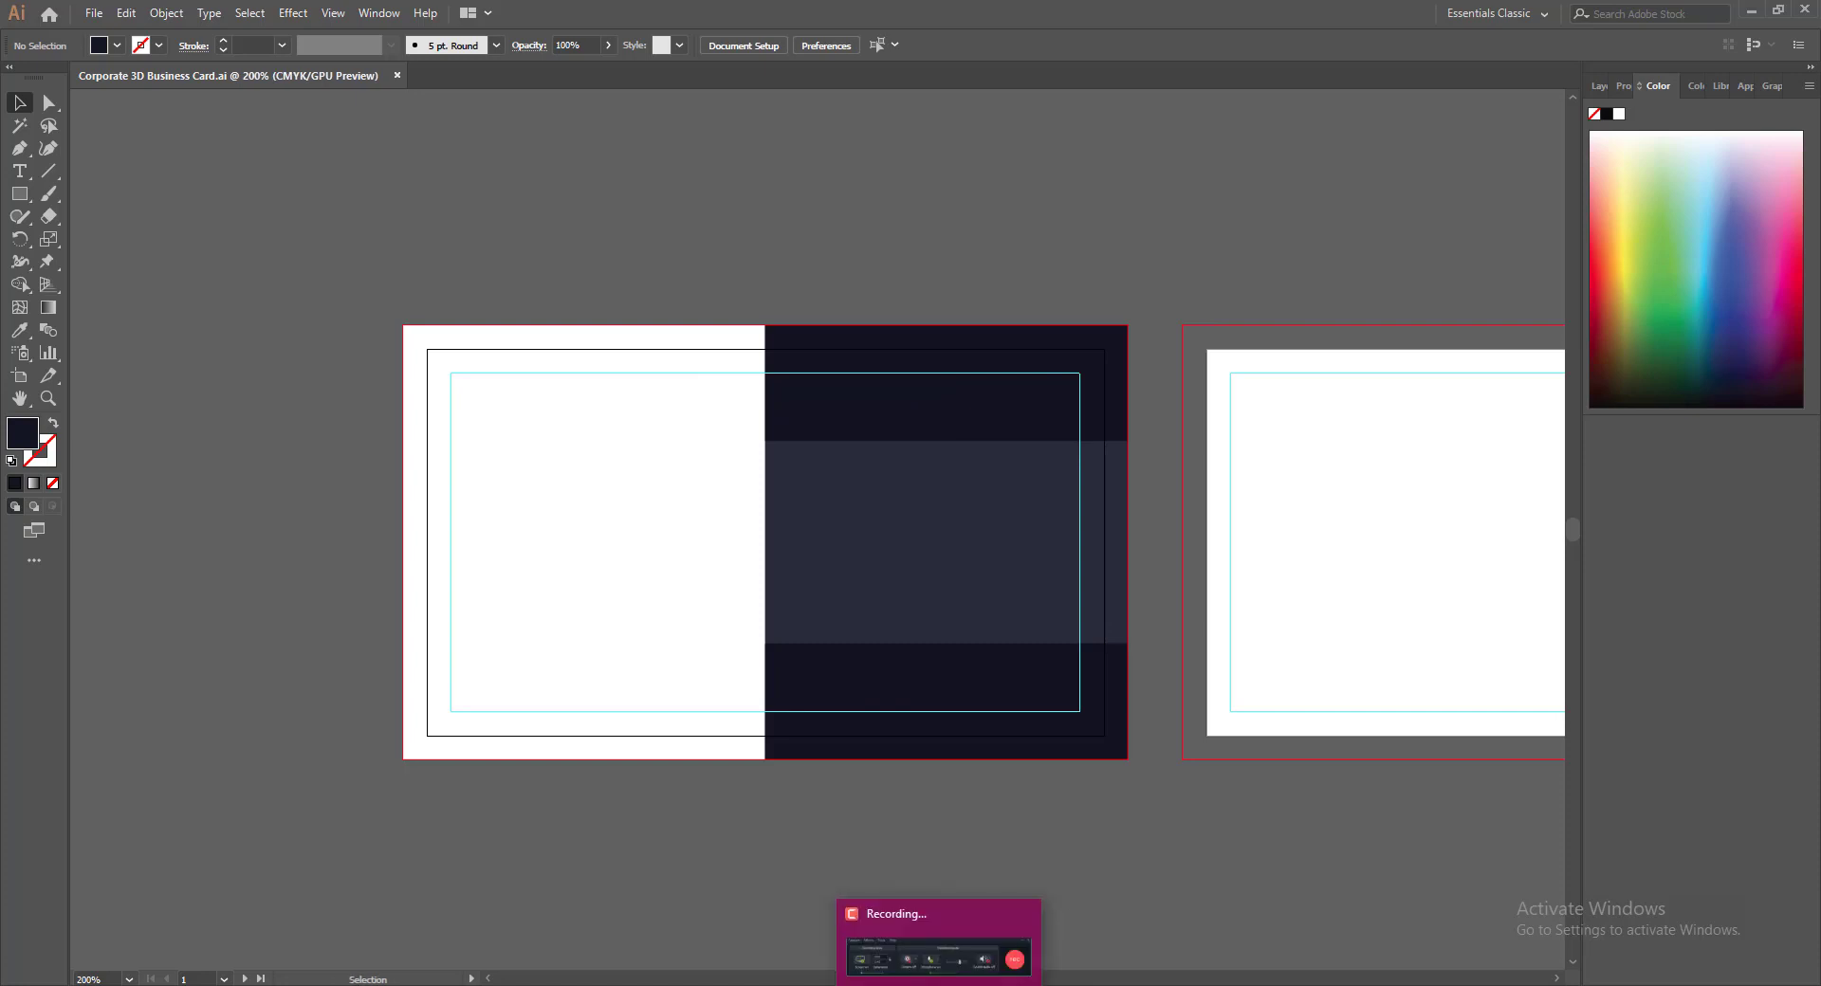
Open the recent logo image Channel DP.png and bring its artwork into the business card document
click(93, 13)
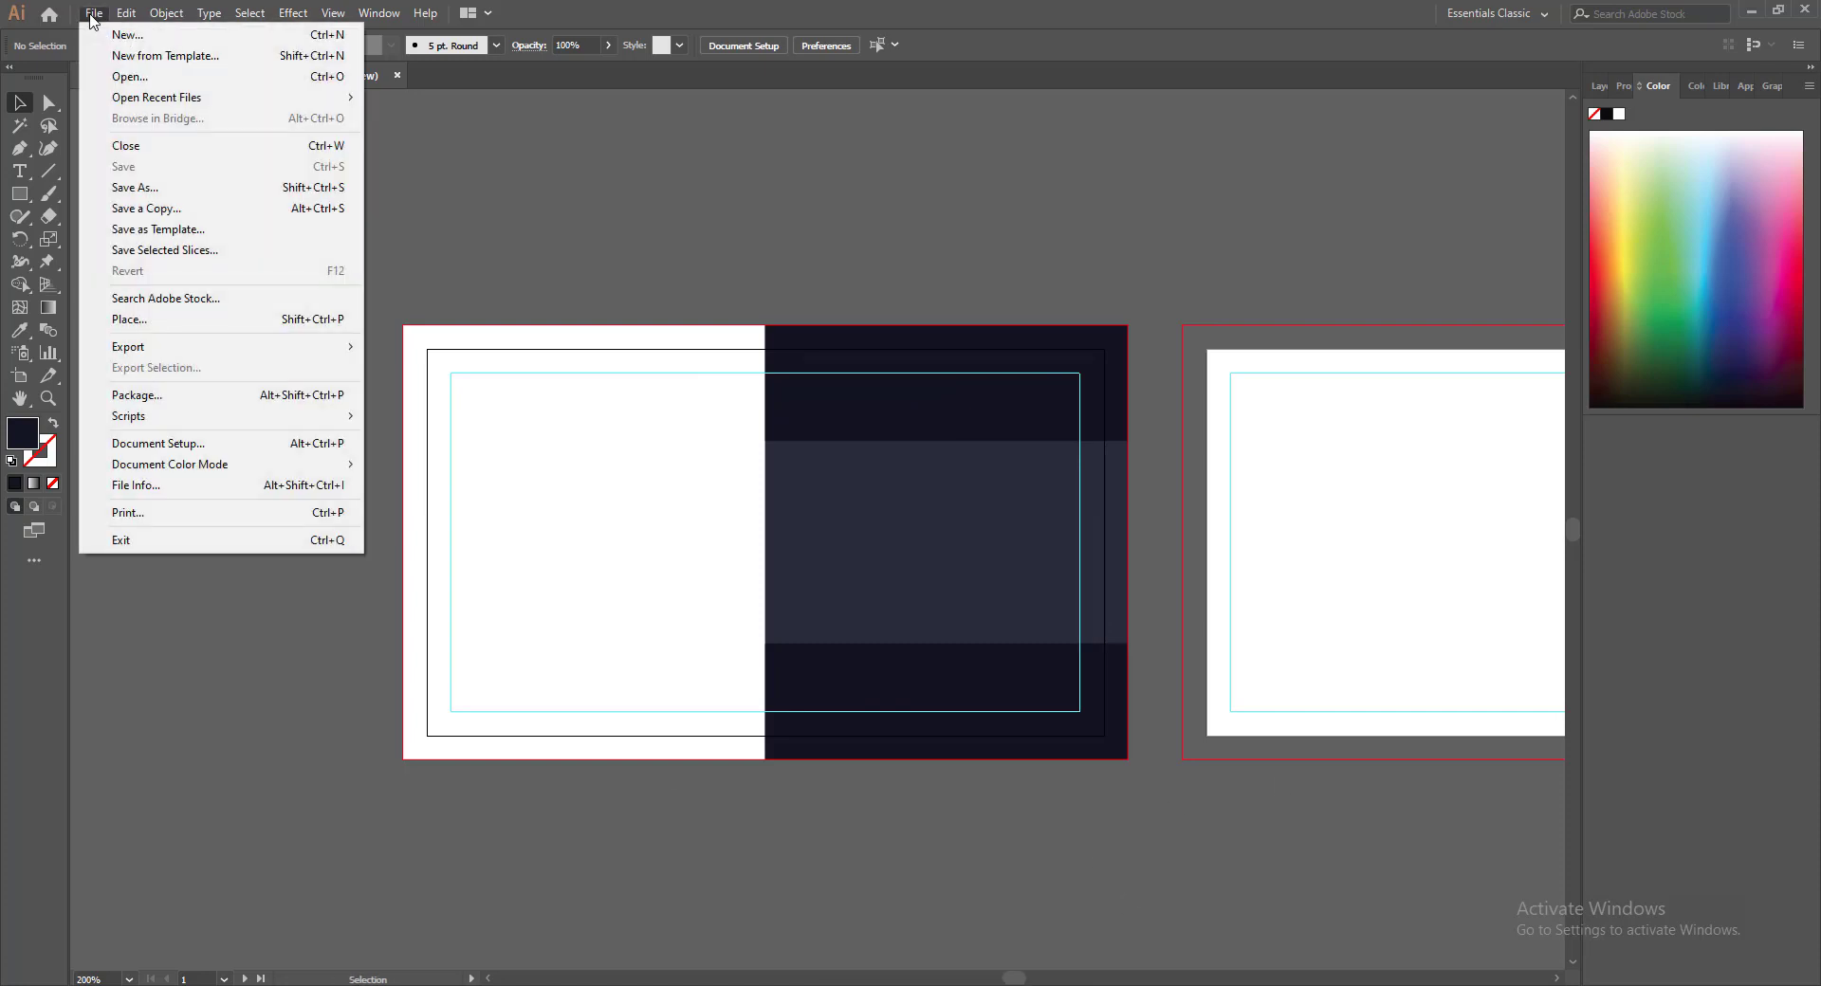
mouse_move(256, 99)
click(439, 222)
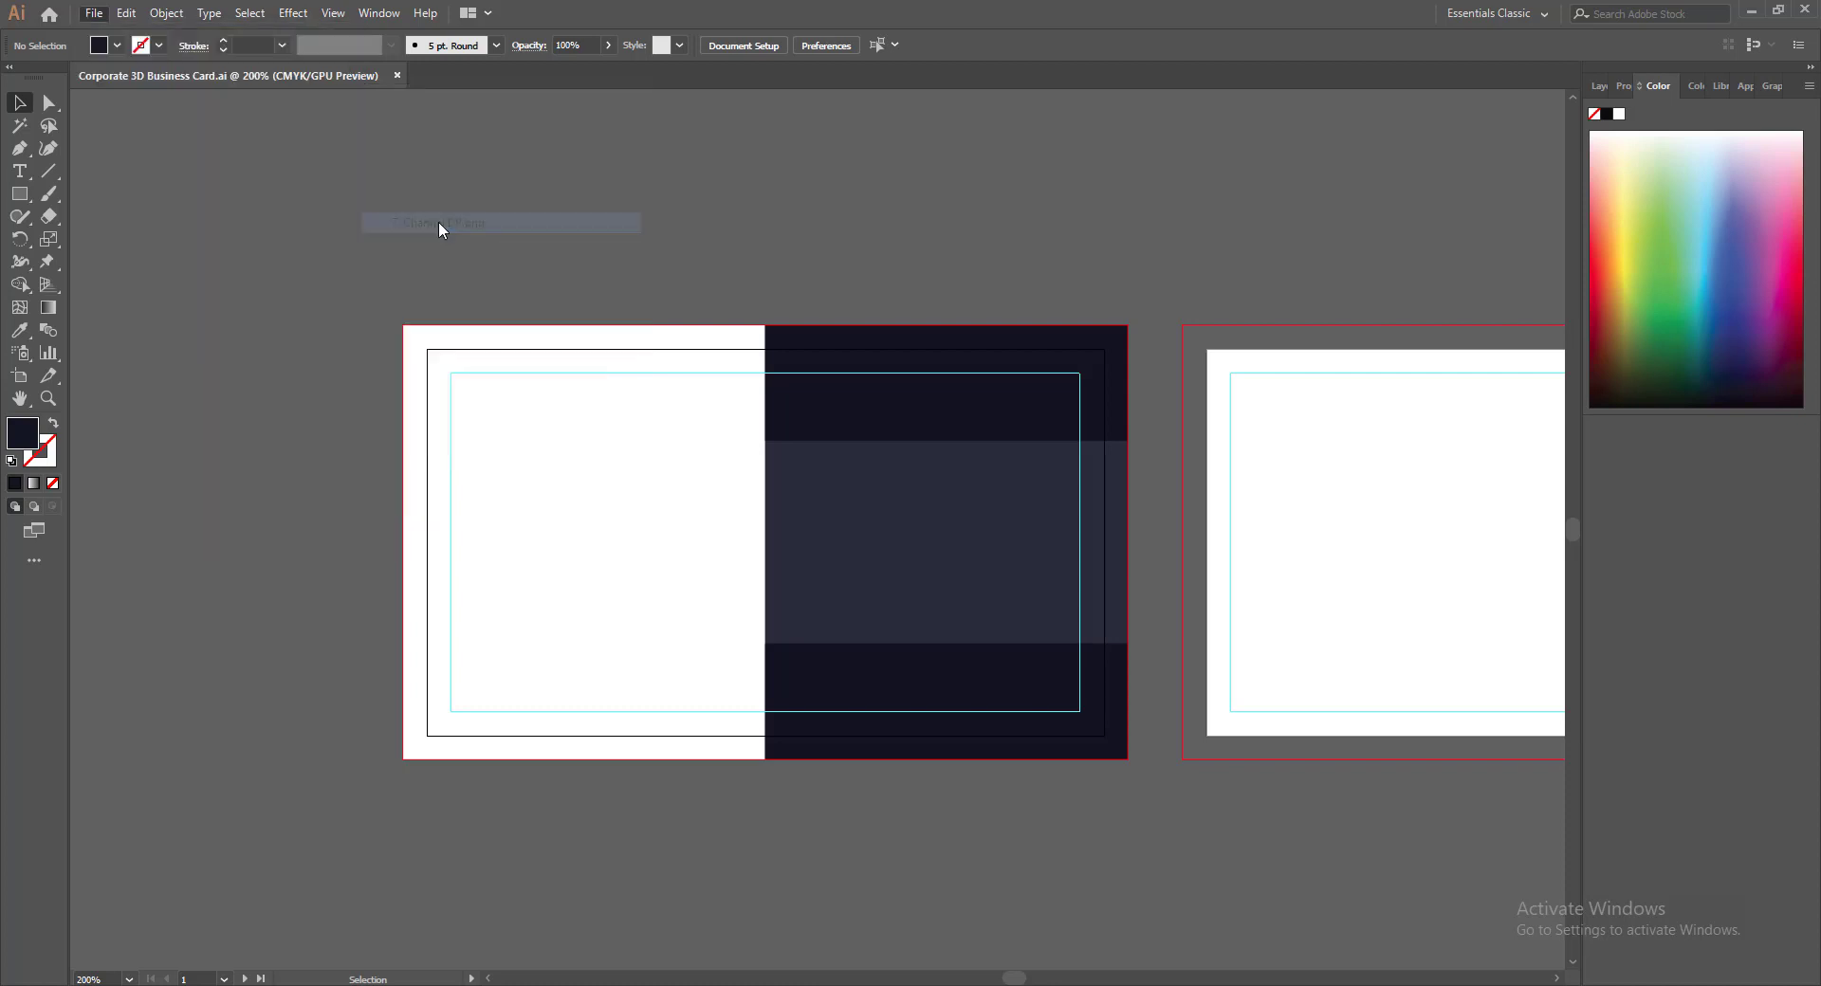
drag(946, 384, 948, 512)
drag(196, 445, 712, 420)
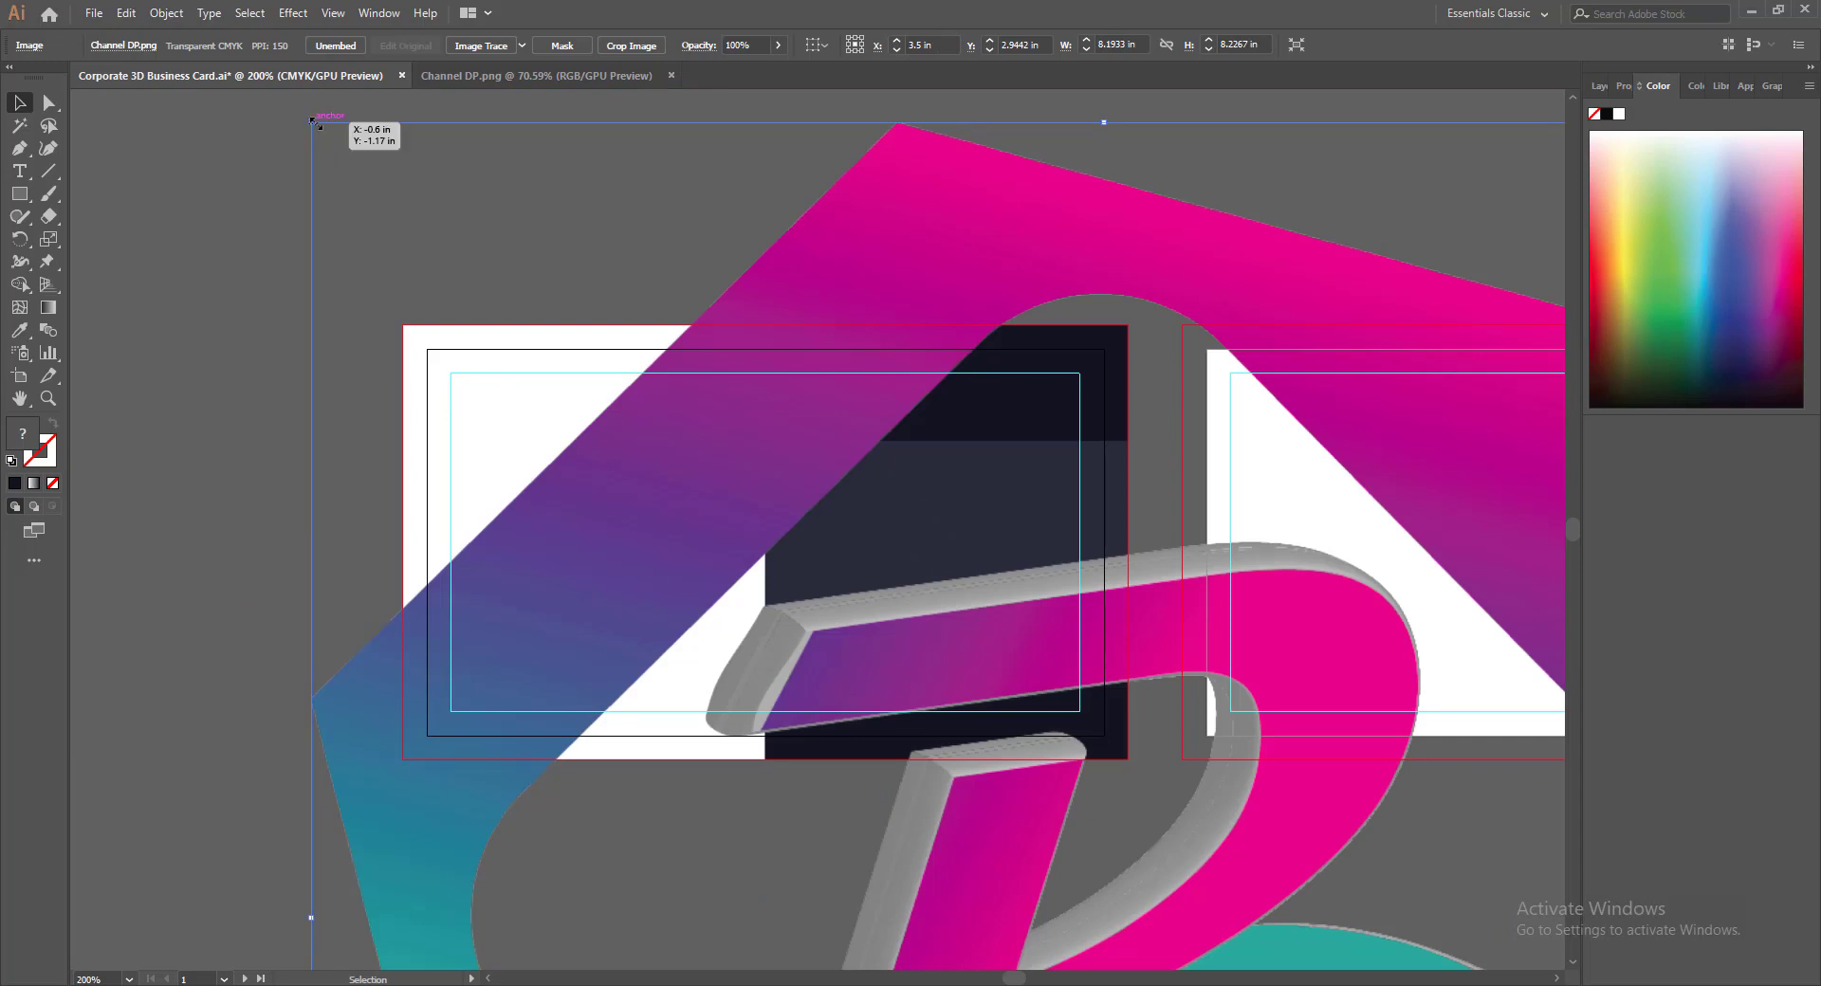
Scale the logo down to about 0.42 in wide and position it in the slate band at about X 2.66 in, Y 0.79 in
drag(311, 123, 1061, 742)
drag(1130, 895, 906, 468)
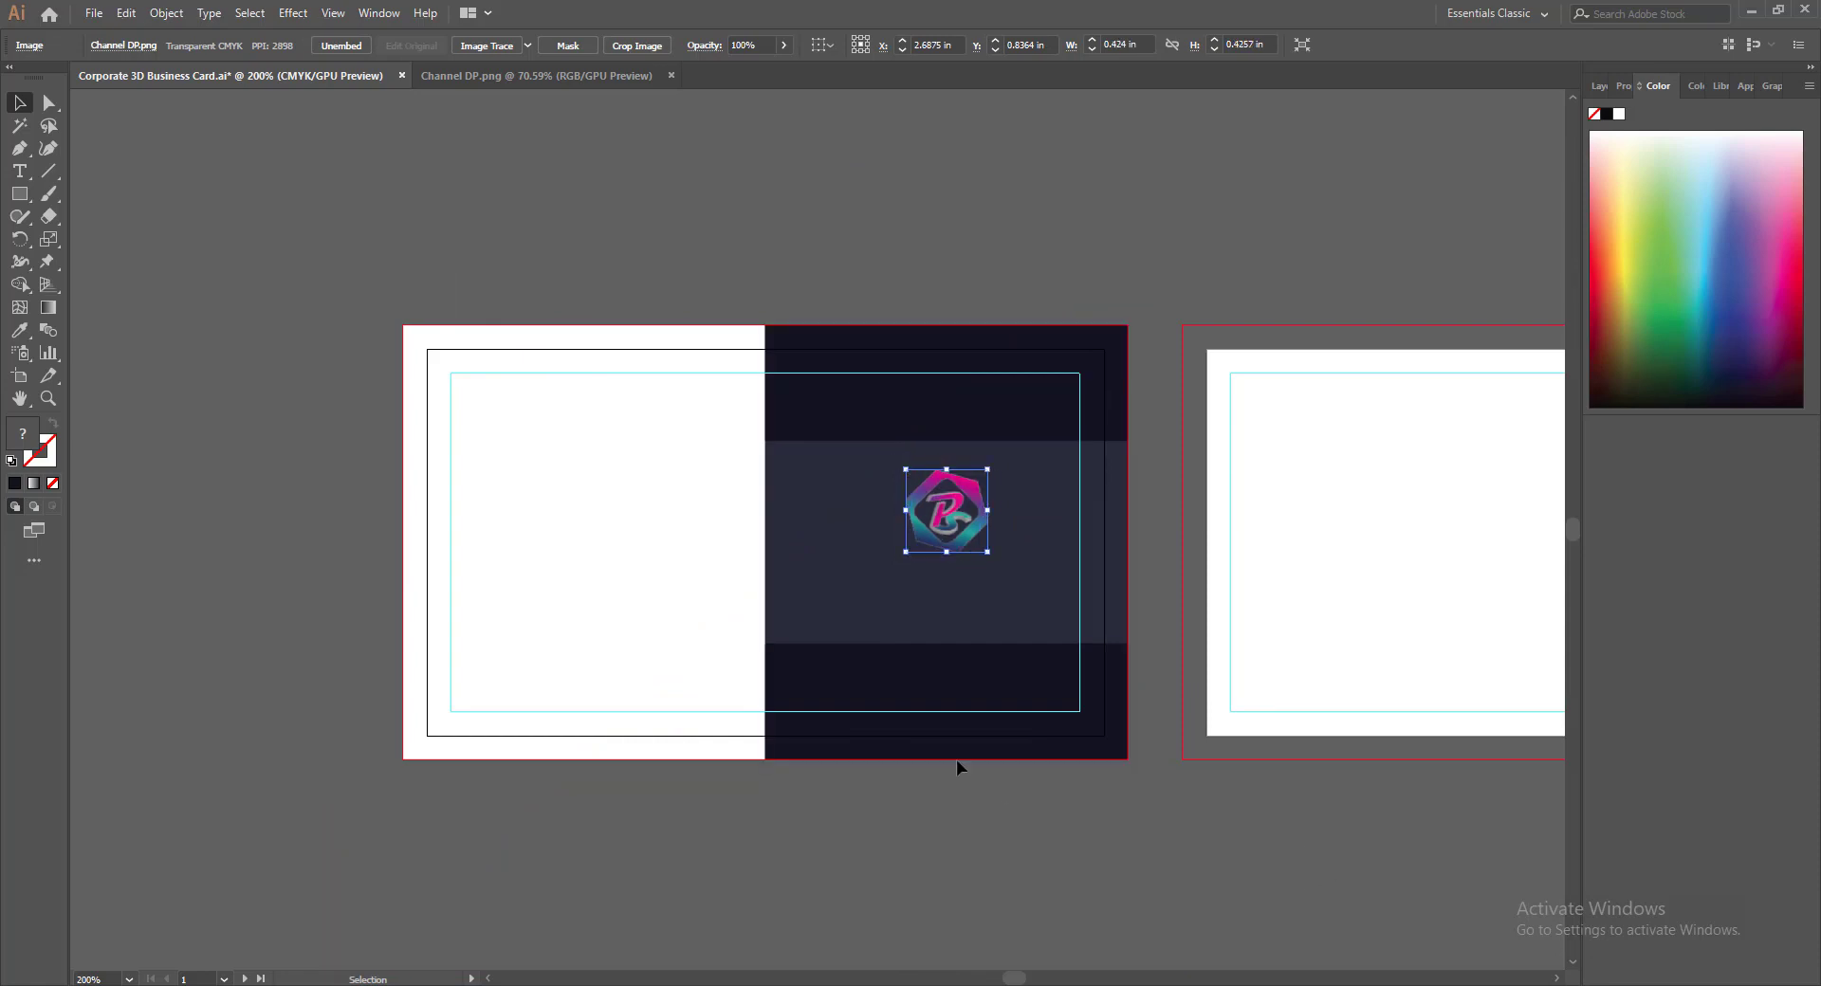
key(Up)
key(Up)
key(Up)
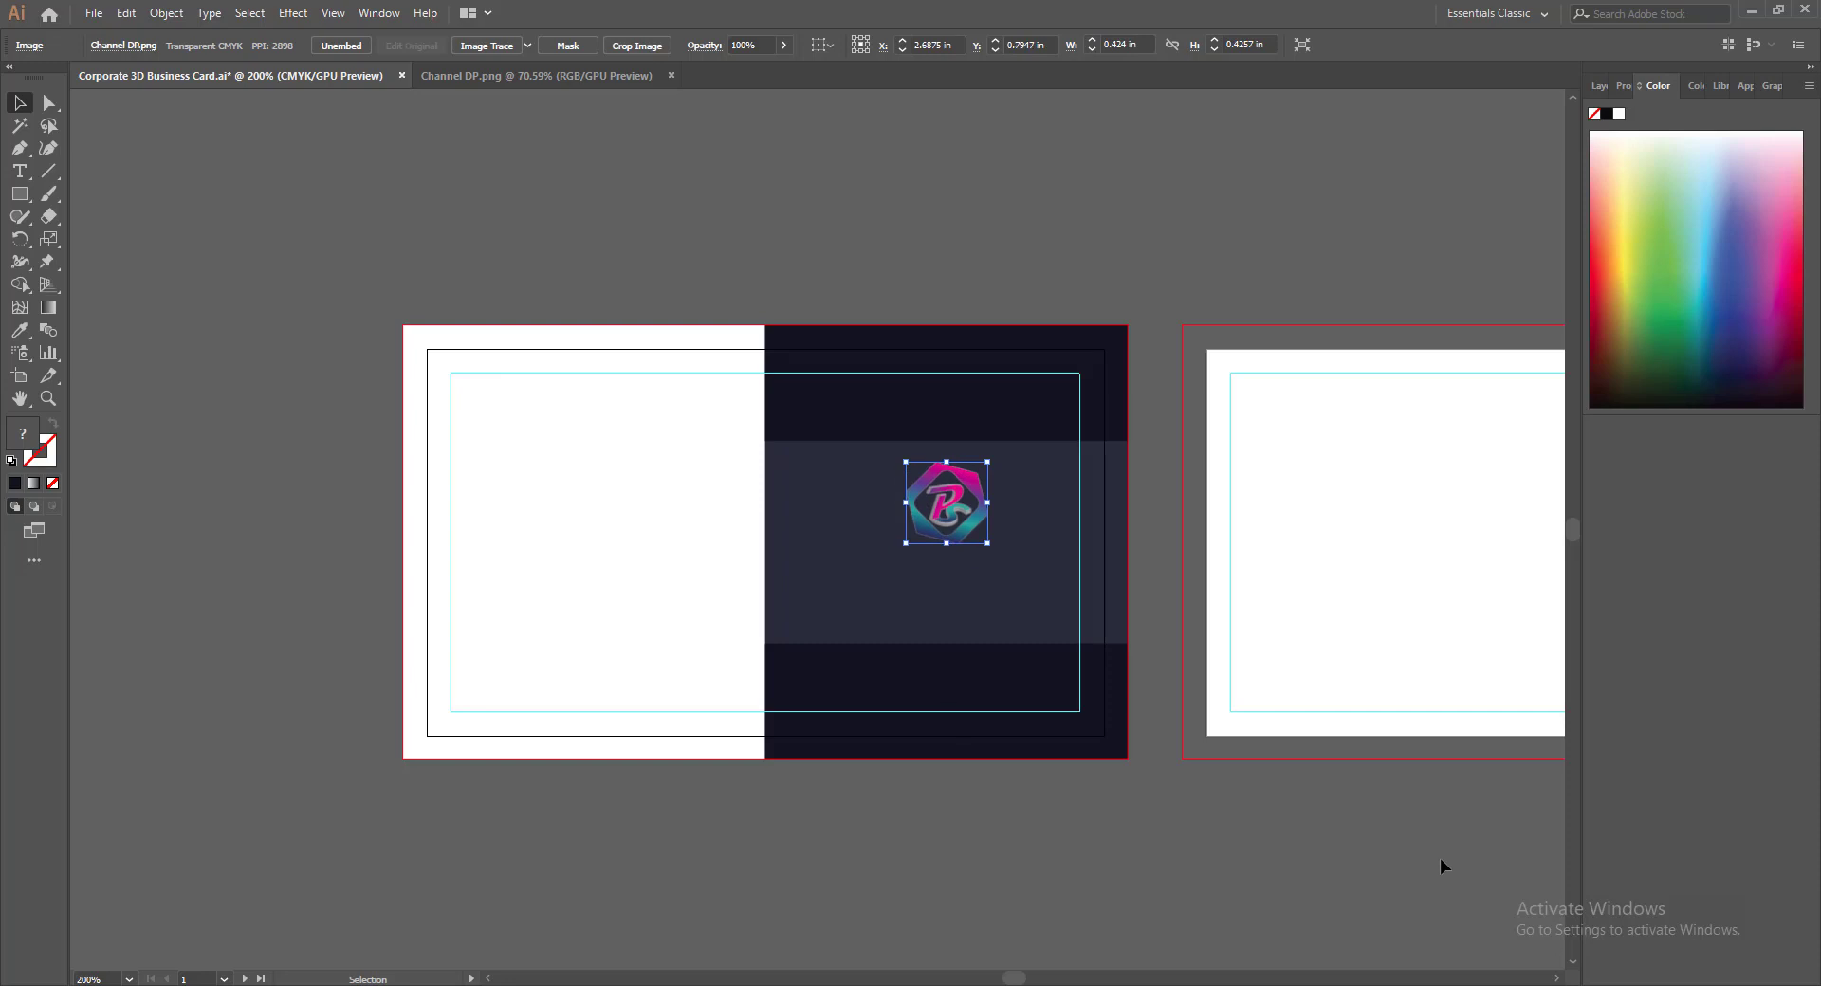
key(Left)
key(Left)
key(Left)
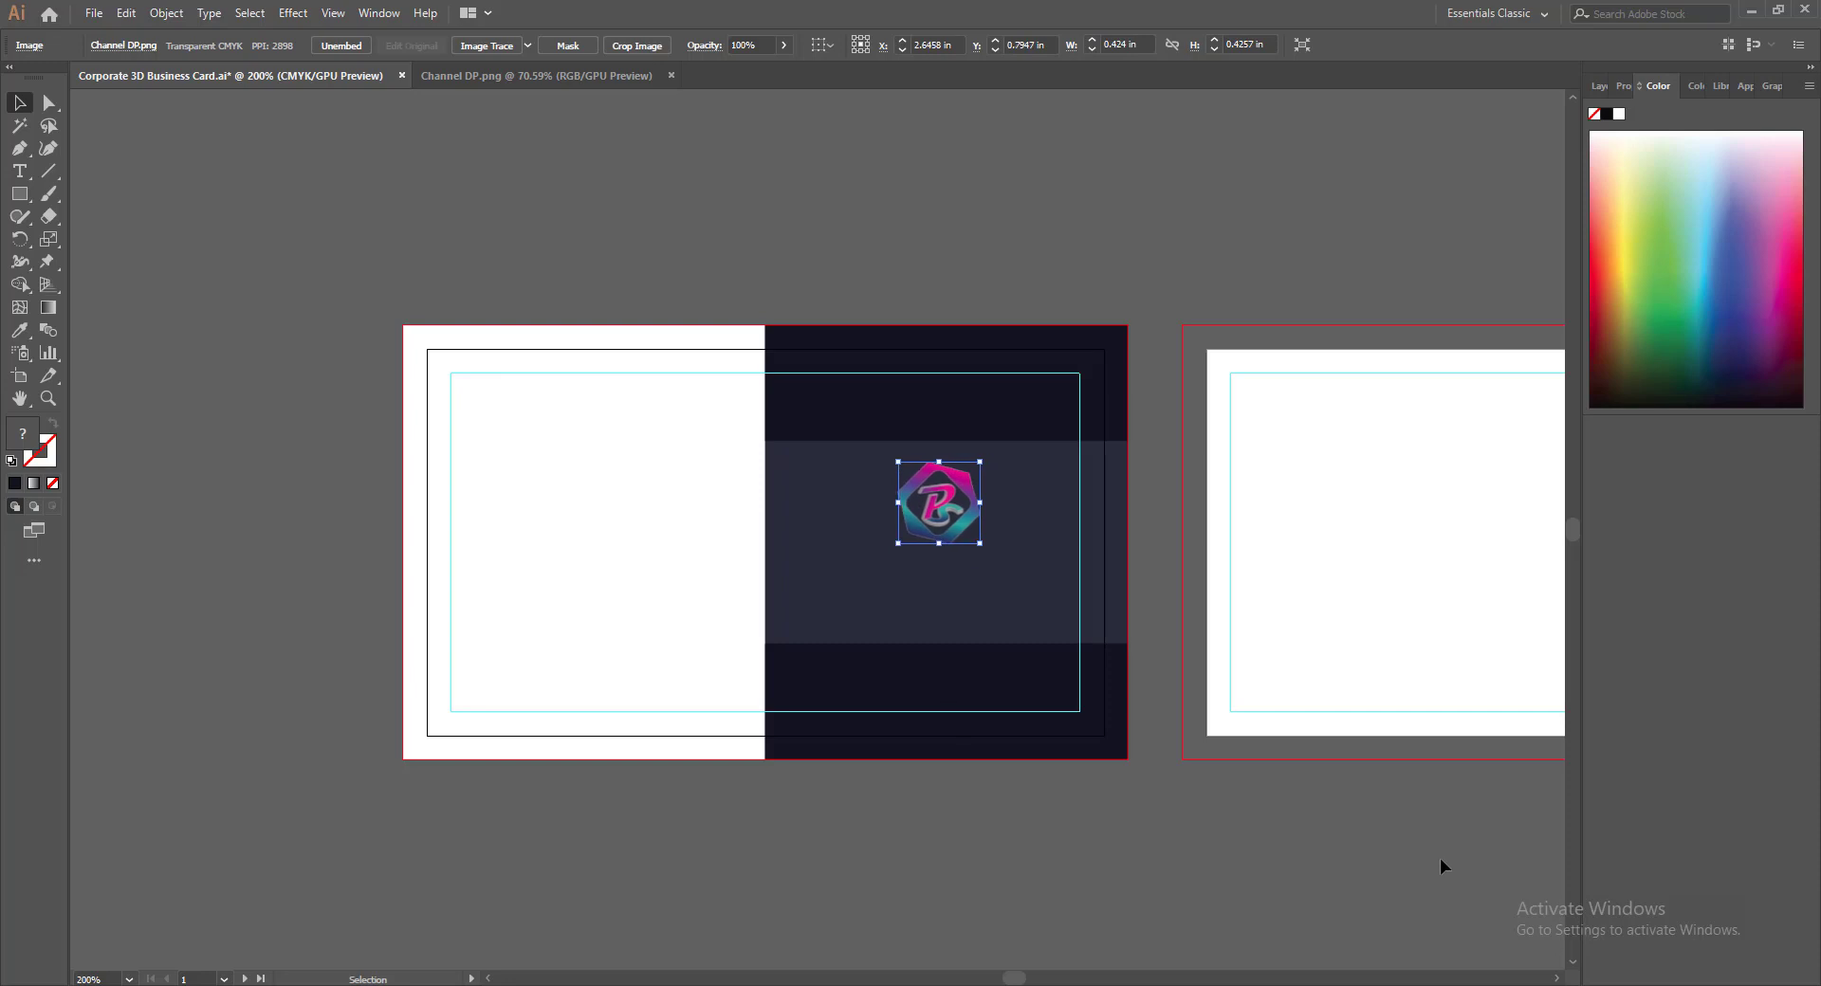
key(Right)
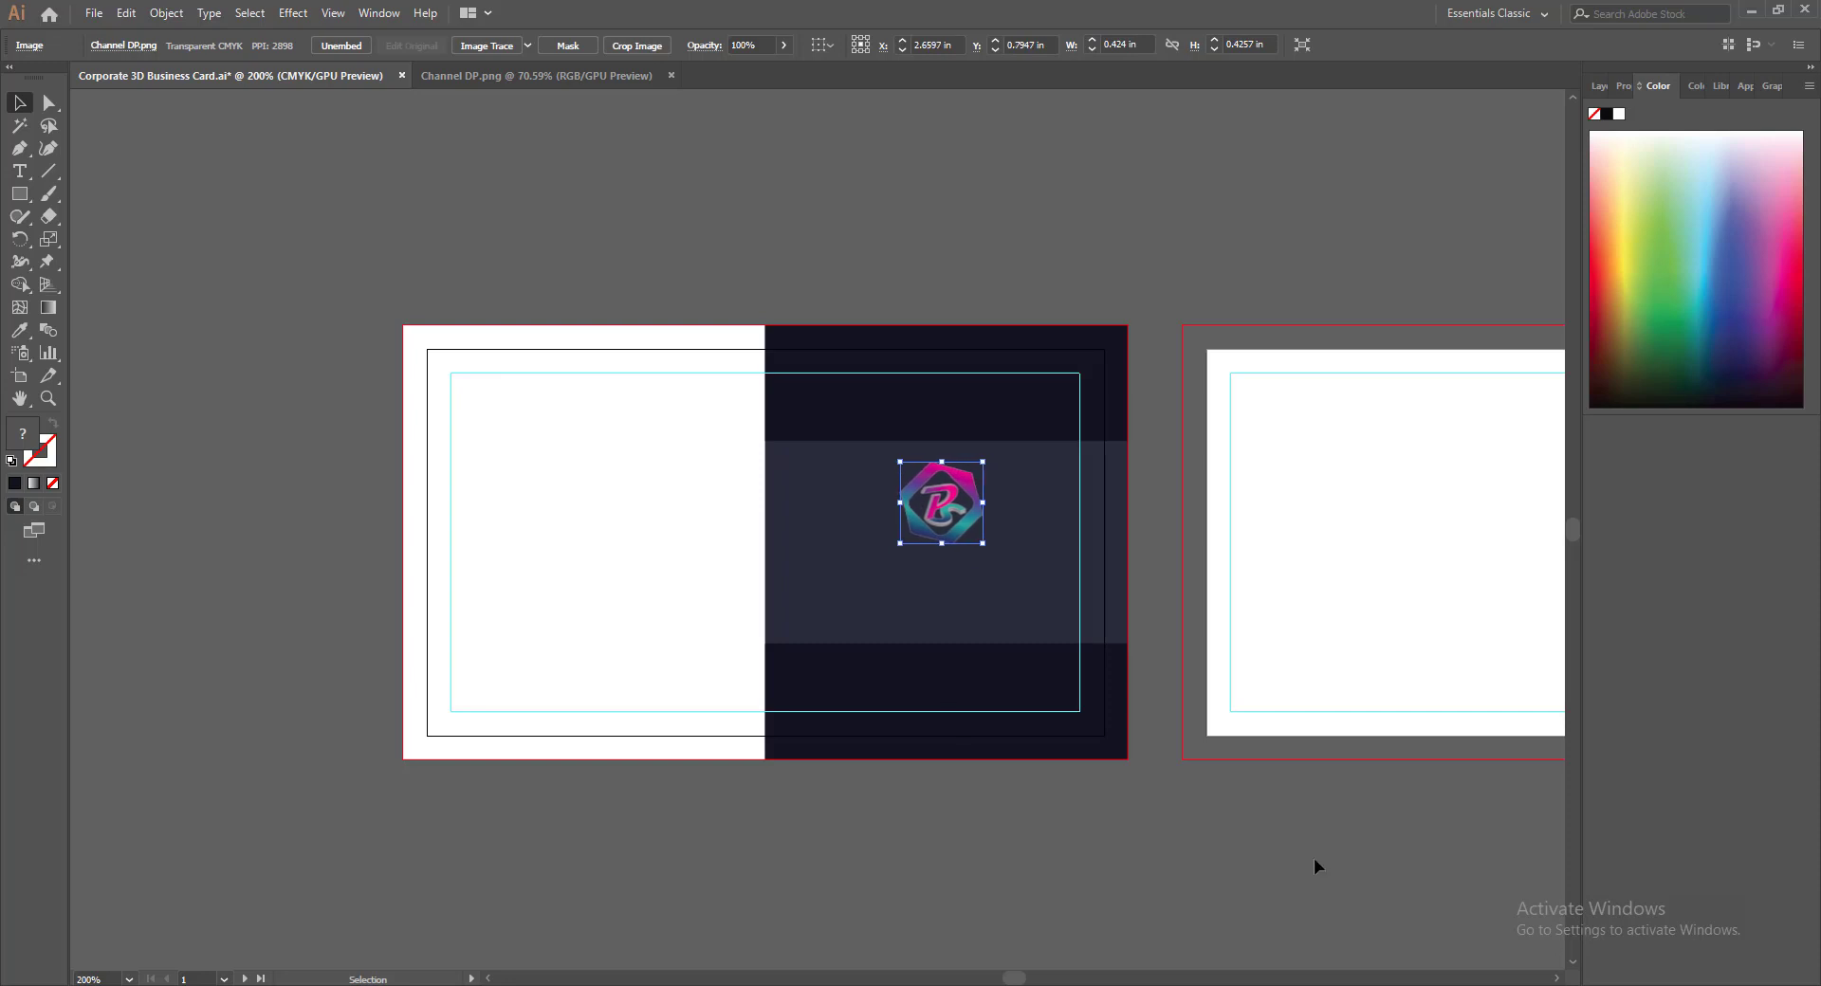
click(1314, 858)
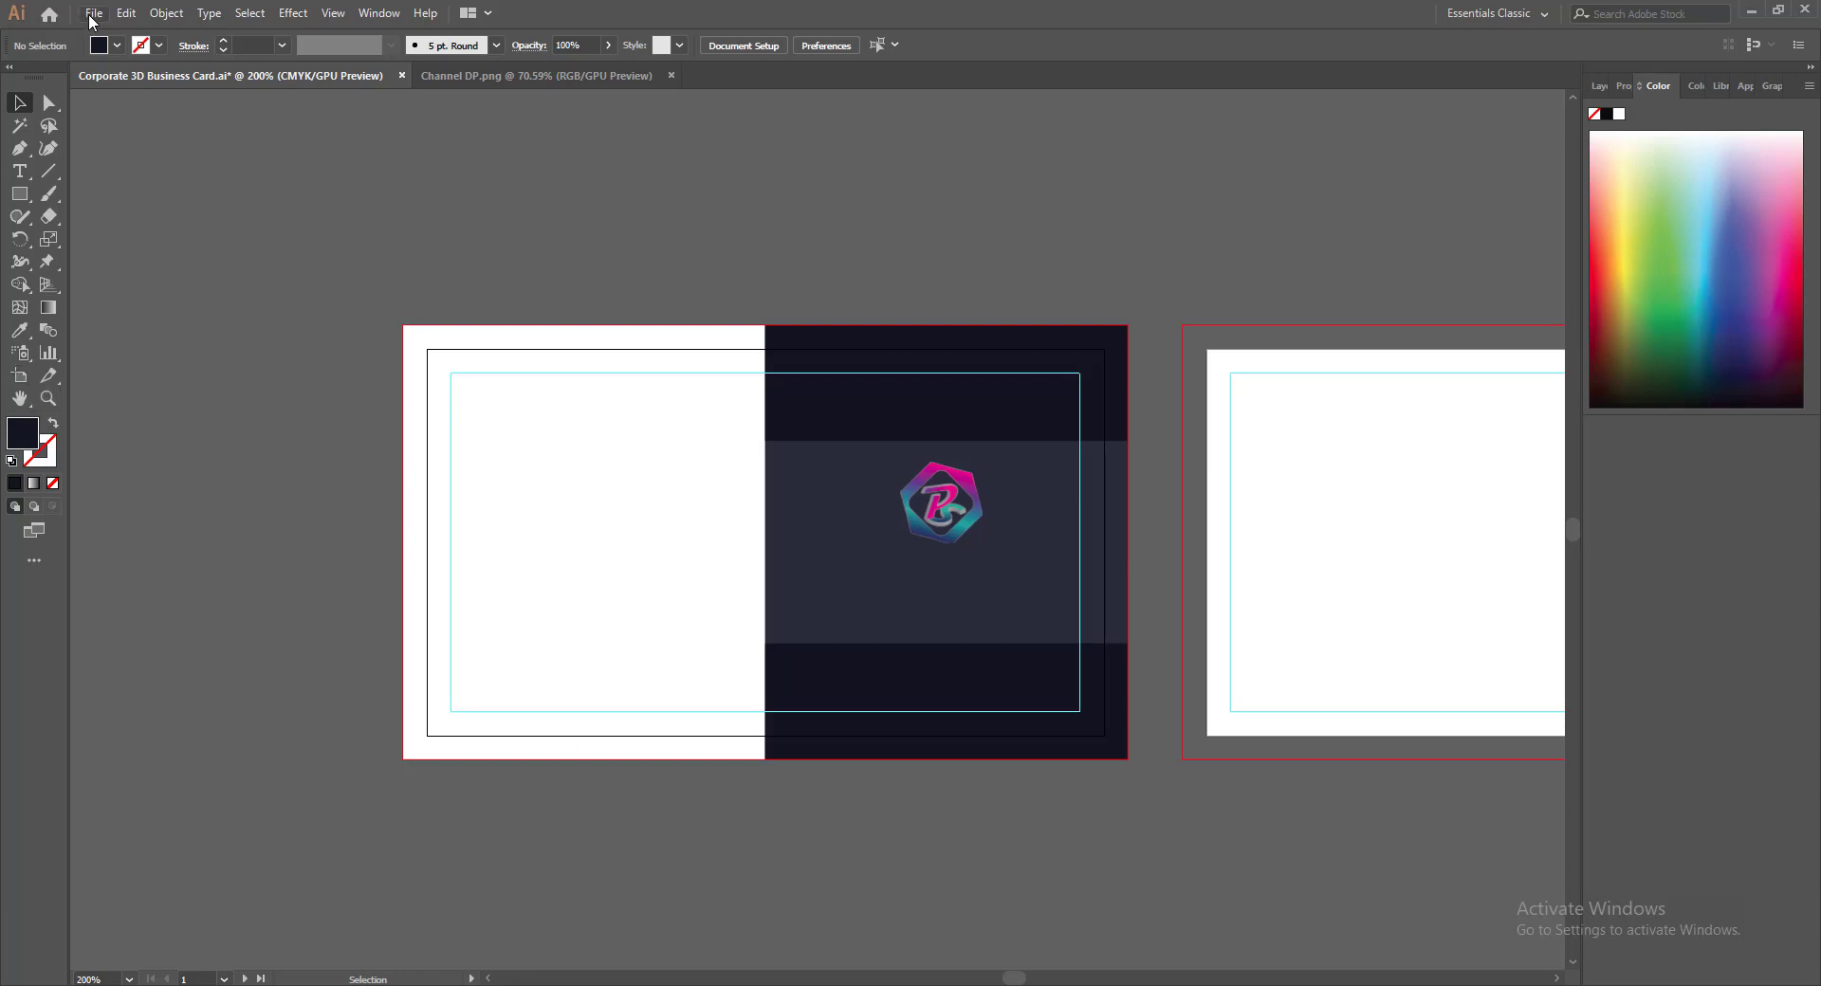
Add the point text PIYASTICK in capitals directly below the logo on the card's right half
key(t)
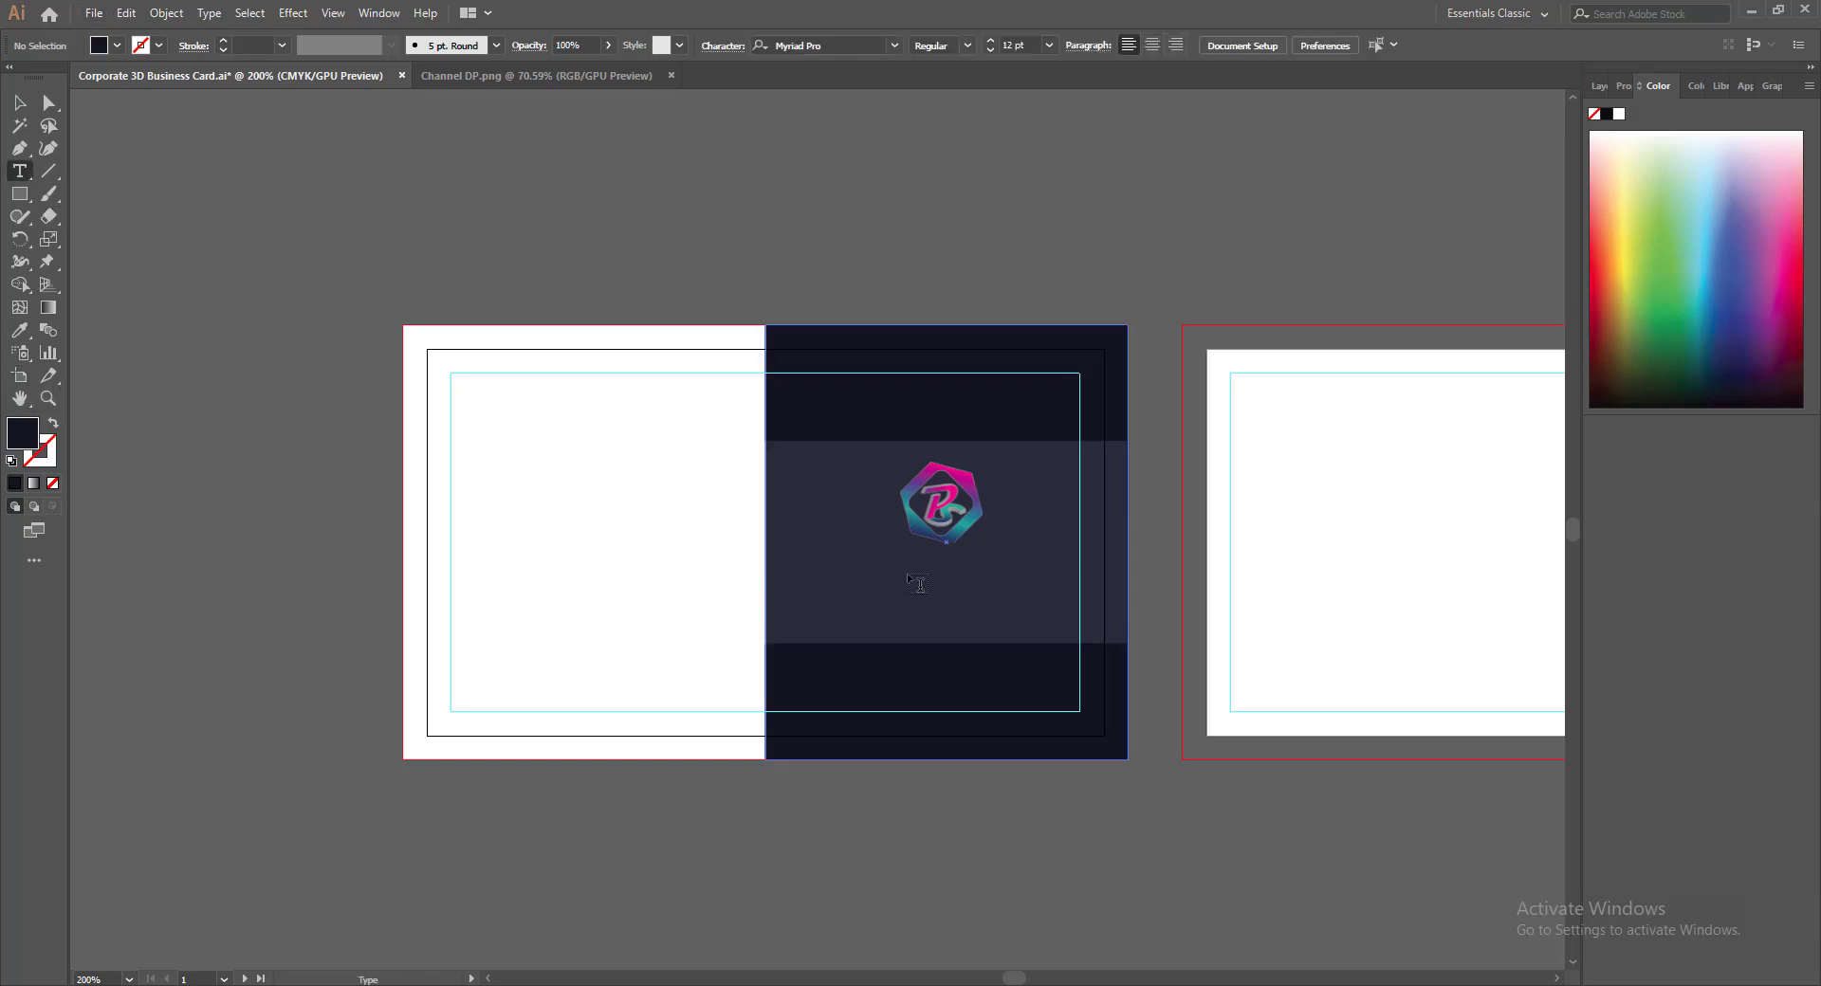
click(904, 575)
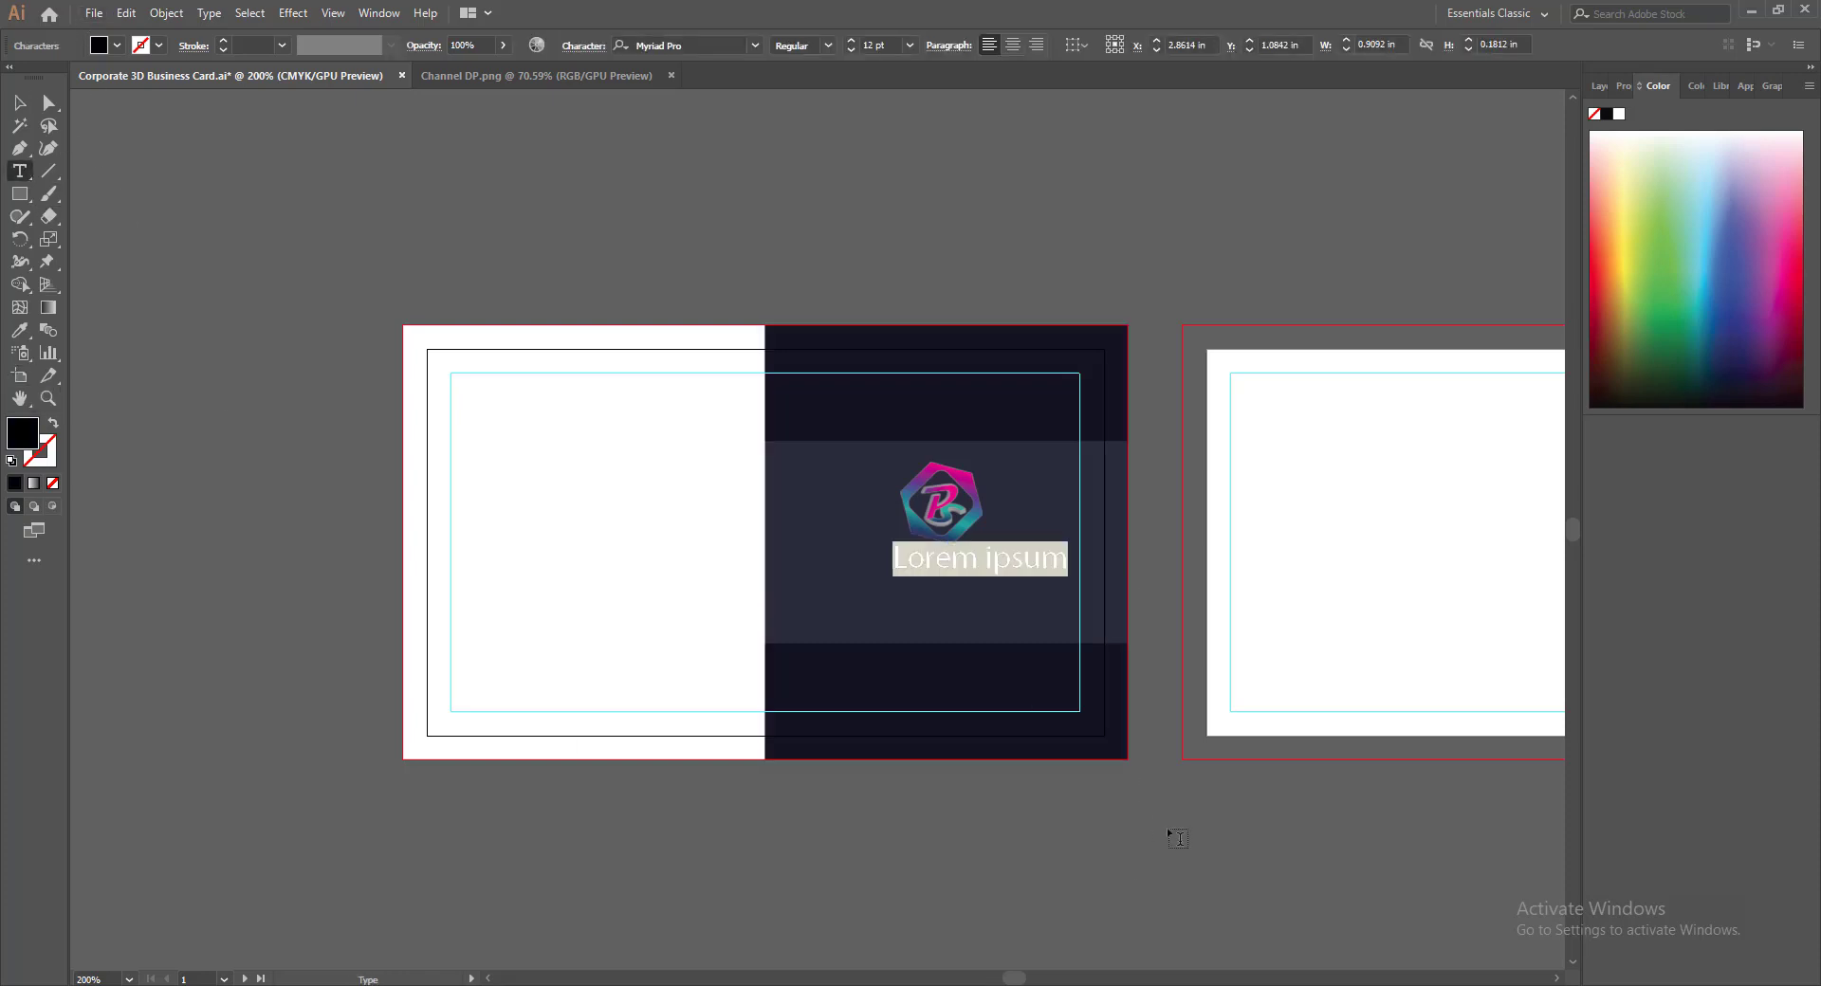
text(piyasti)
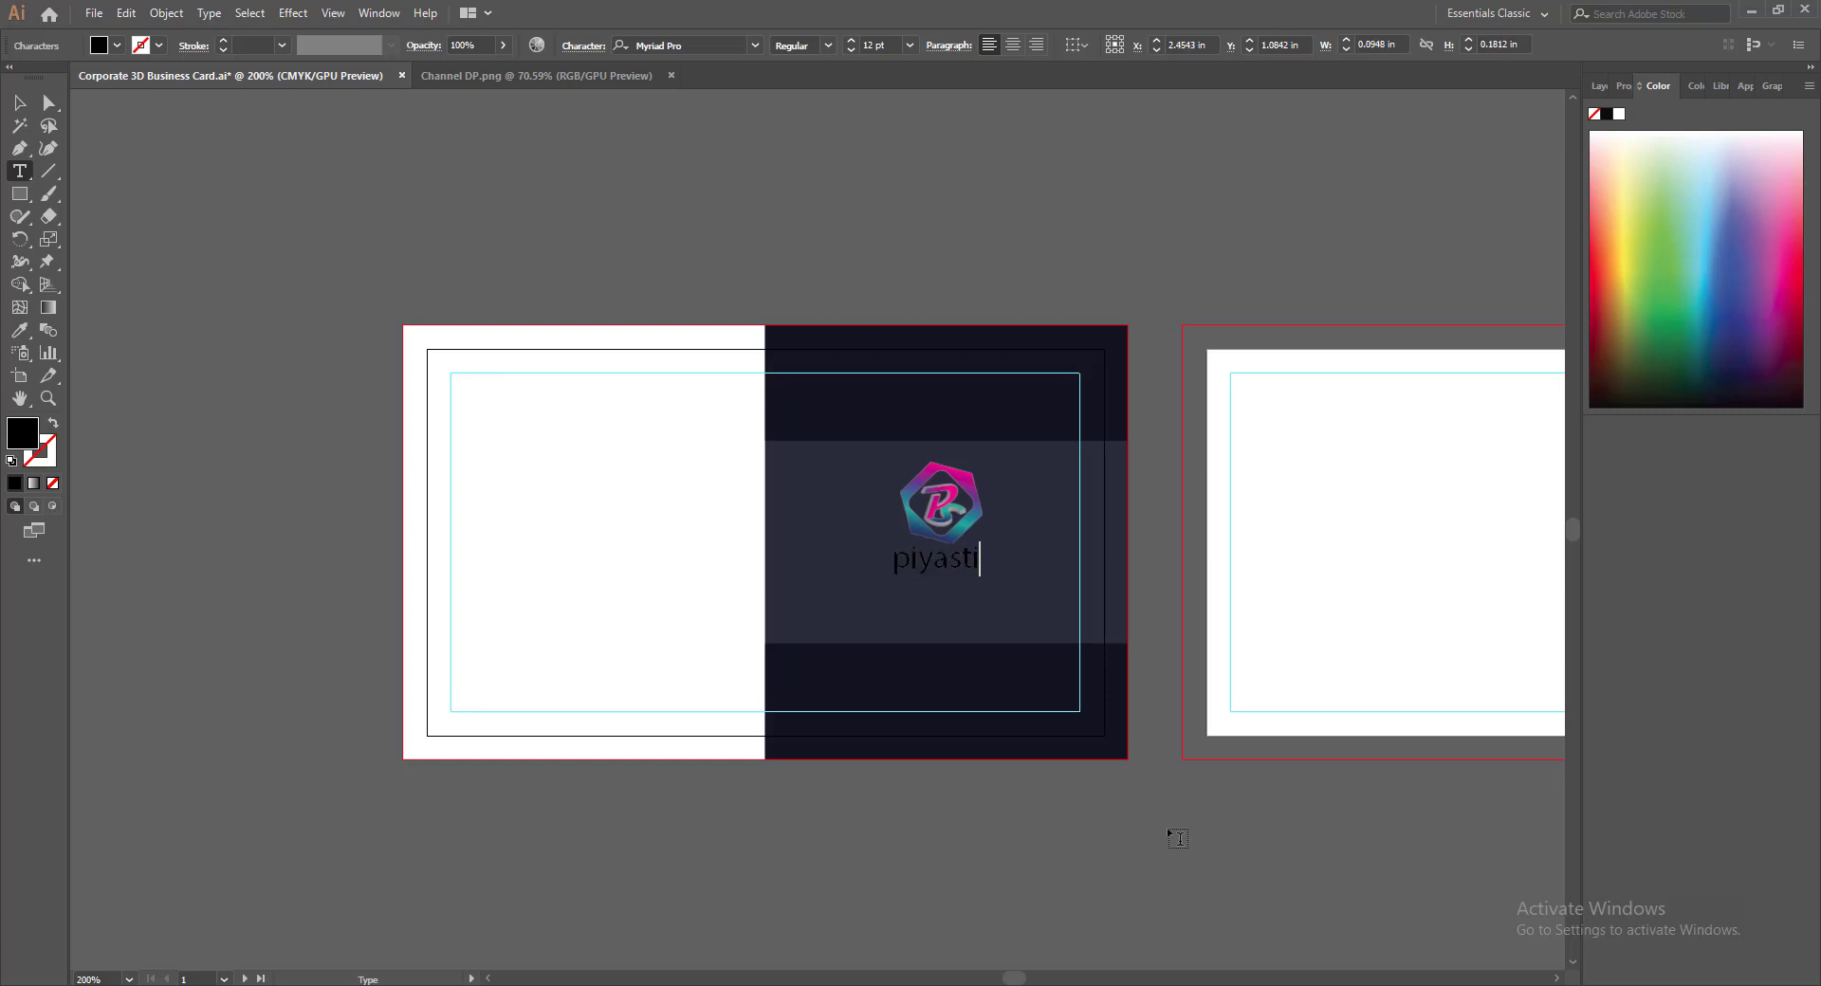
text(ck)
drag(1009, 559, 887, 559)
text(PIYASTICK)
click(19, 102)
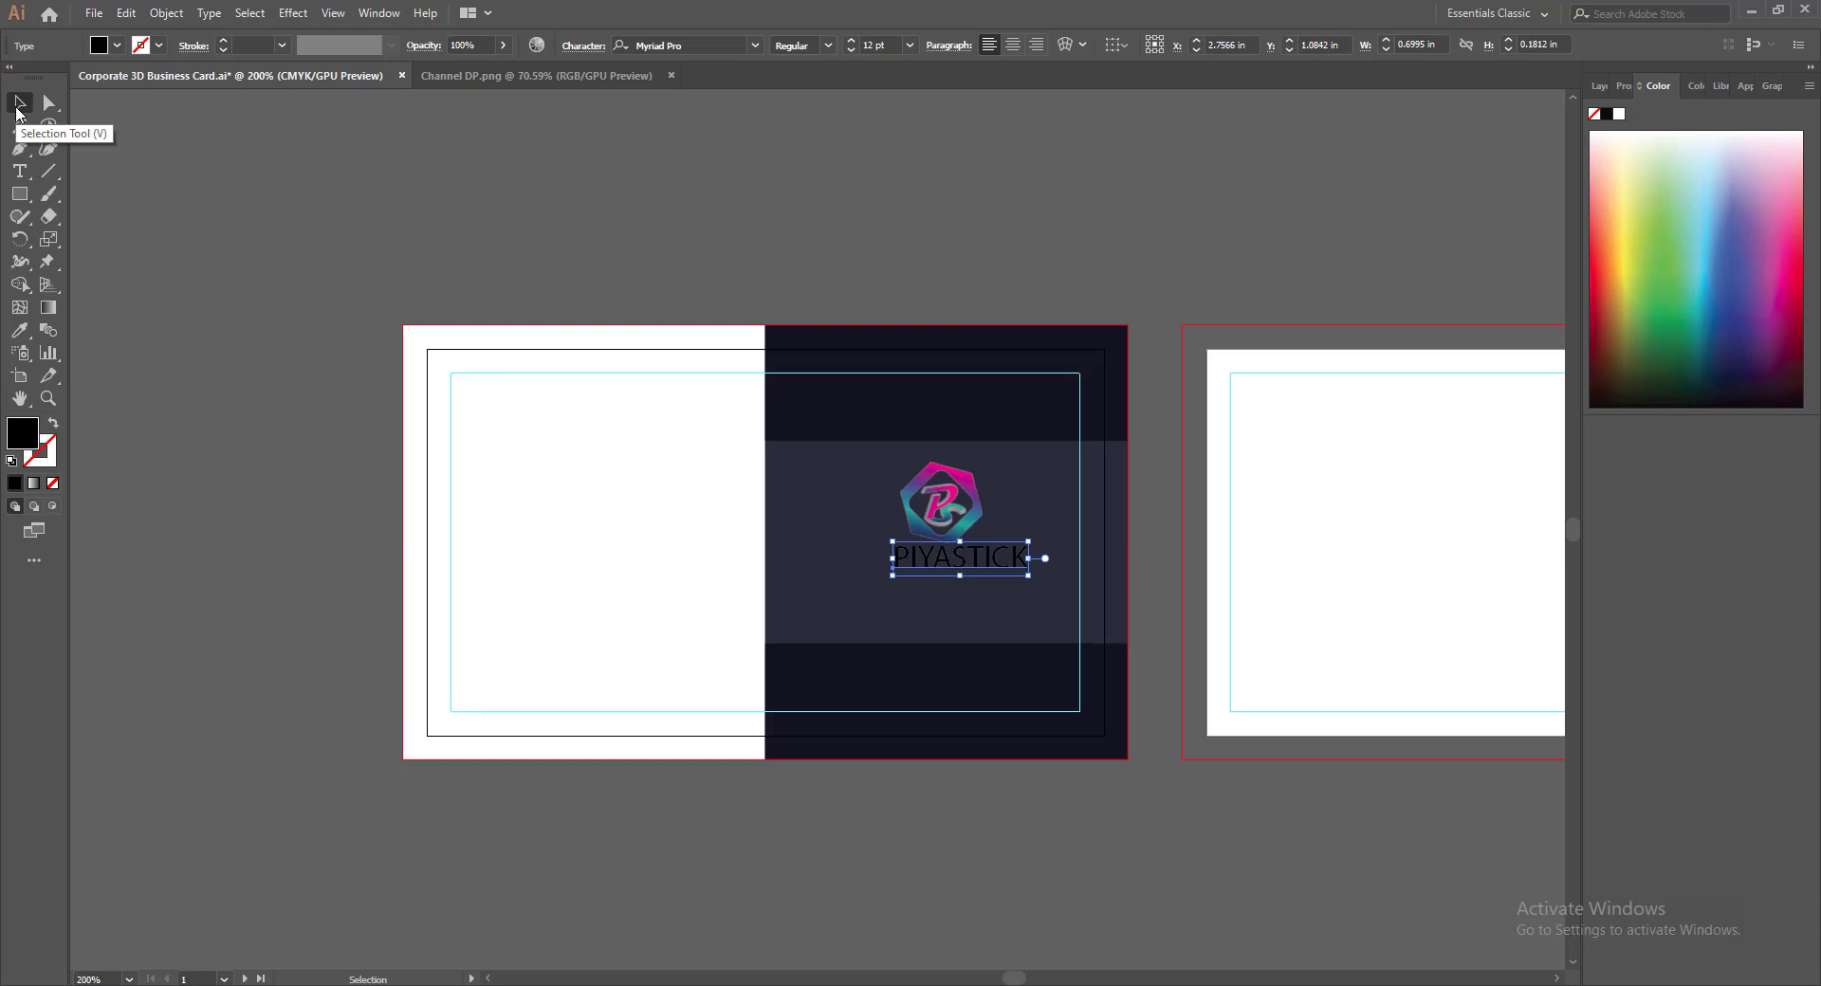
Set the fill of the PIYASTICK text to white
double_click(22, 435)
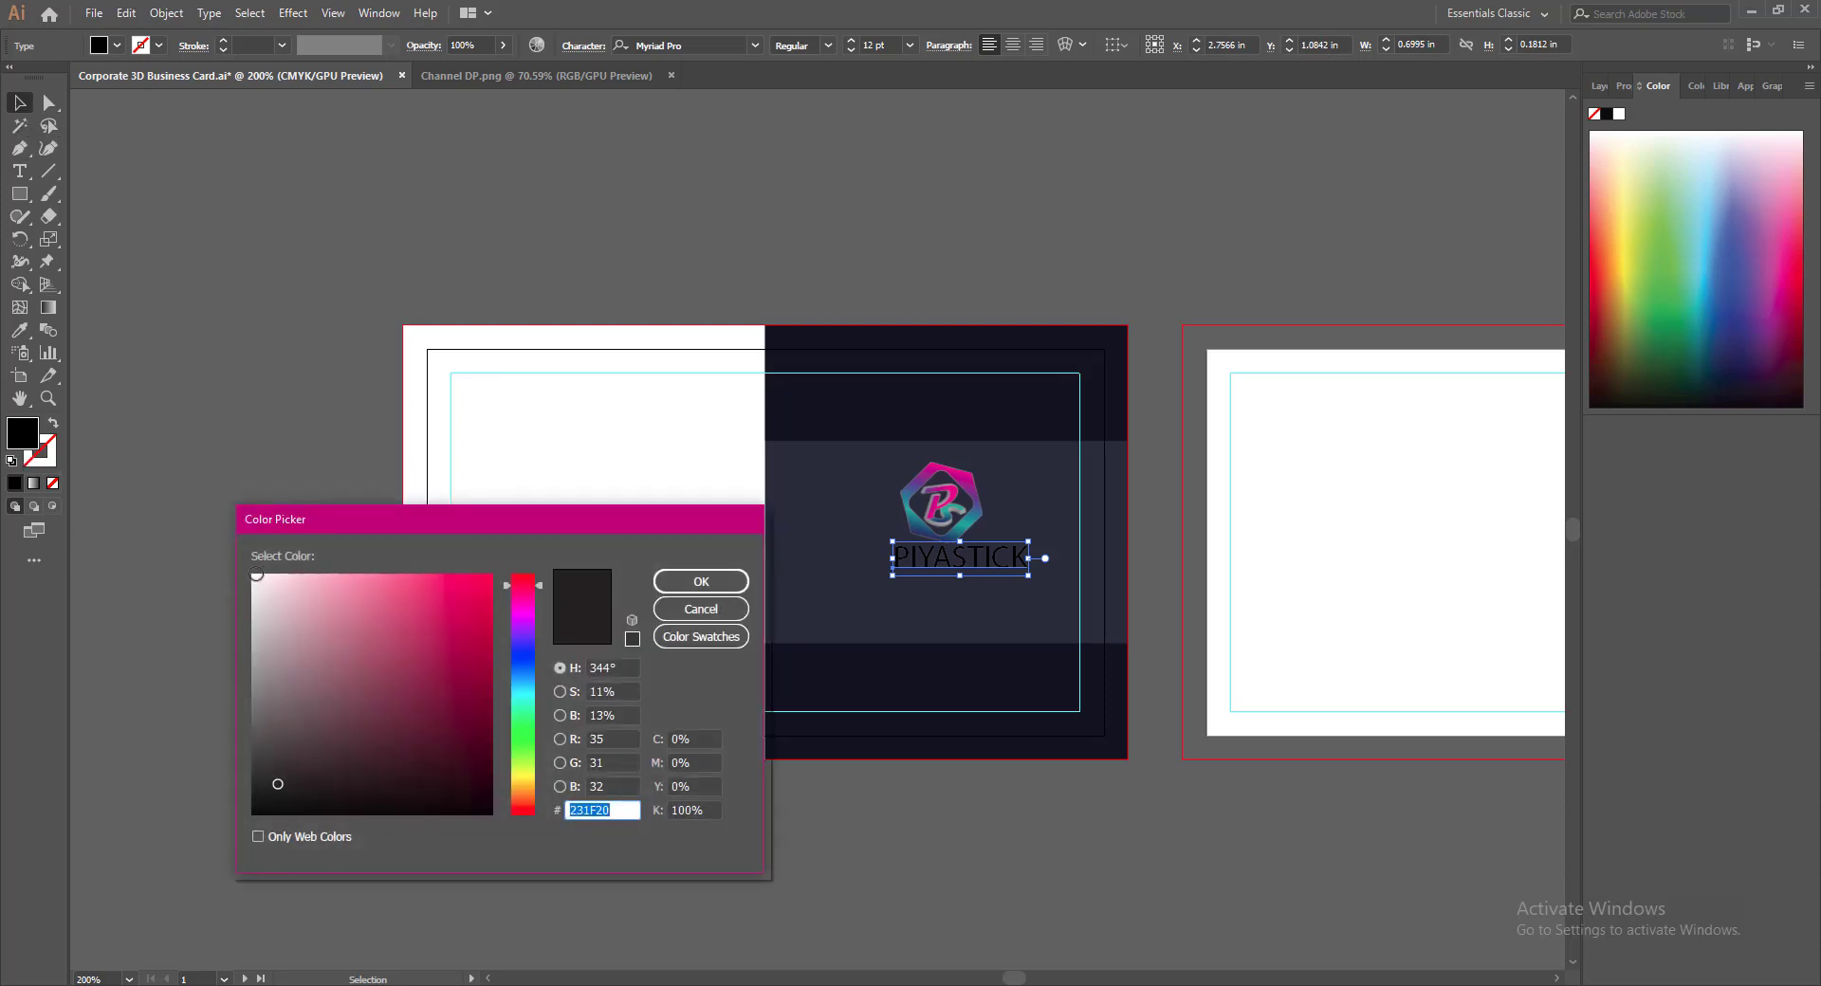
click(253, 575)
click(700, 582)
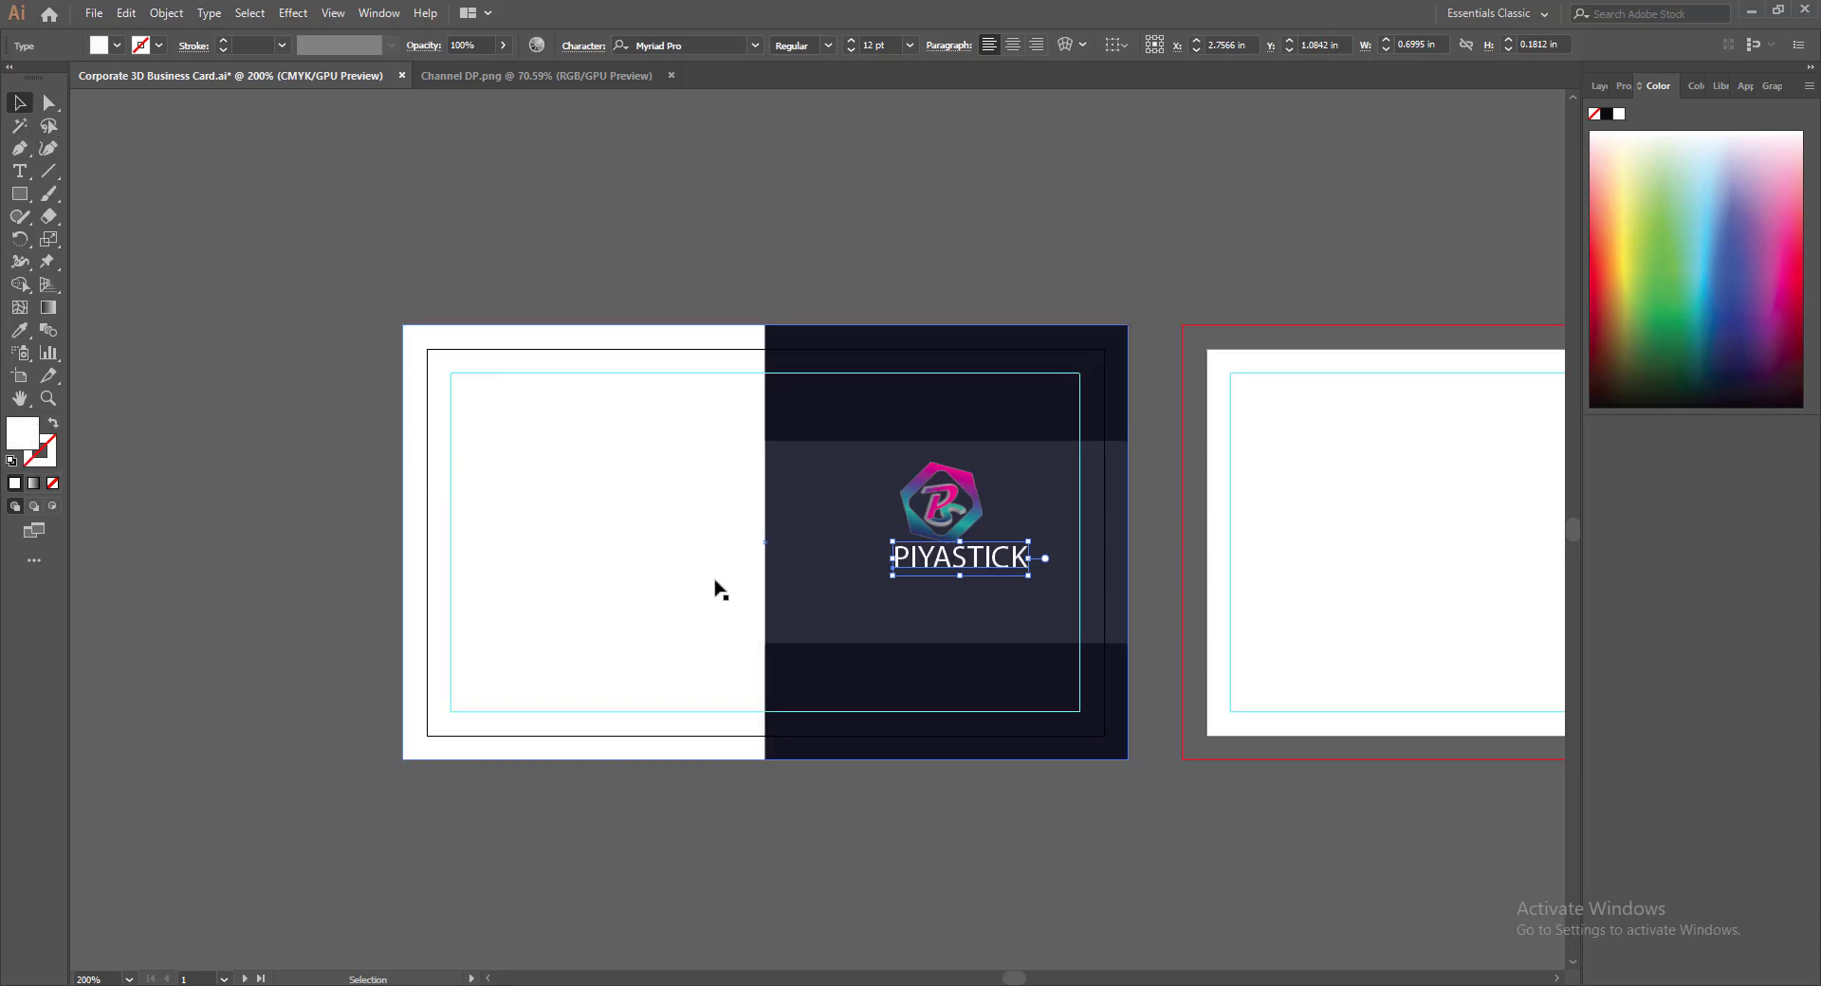
Change the PIYASTICK text to the Cooper Std Black font at 9 pt
click(753, 45)
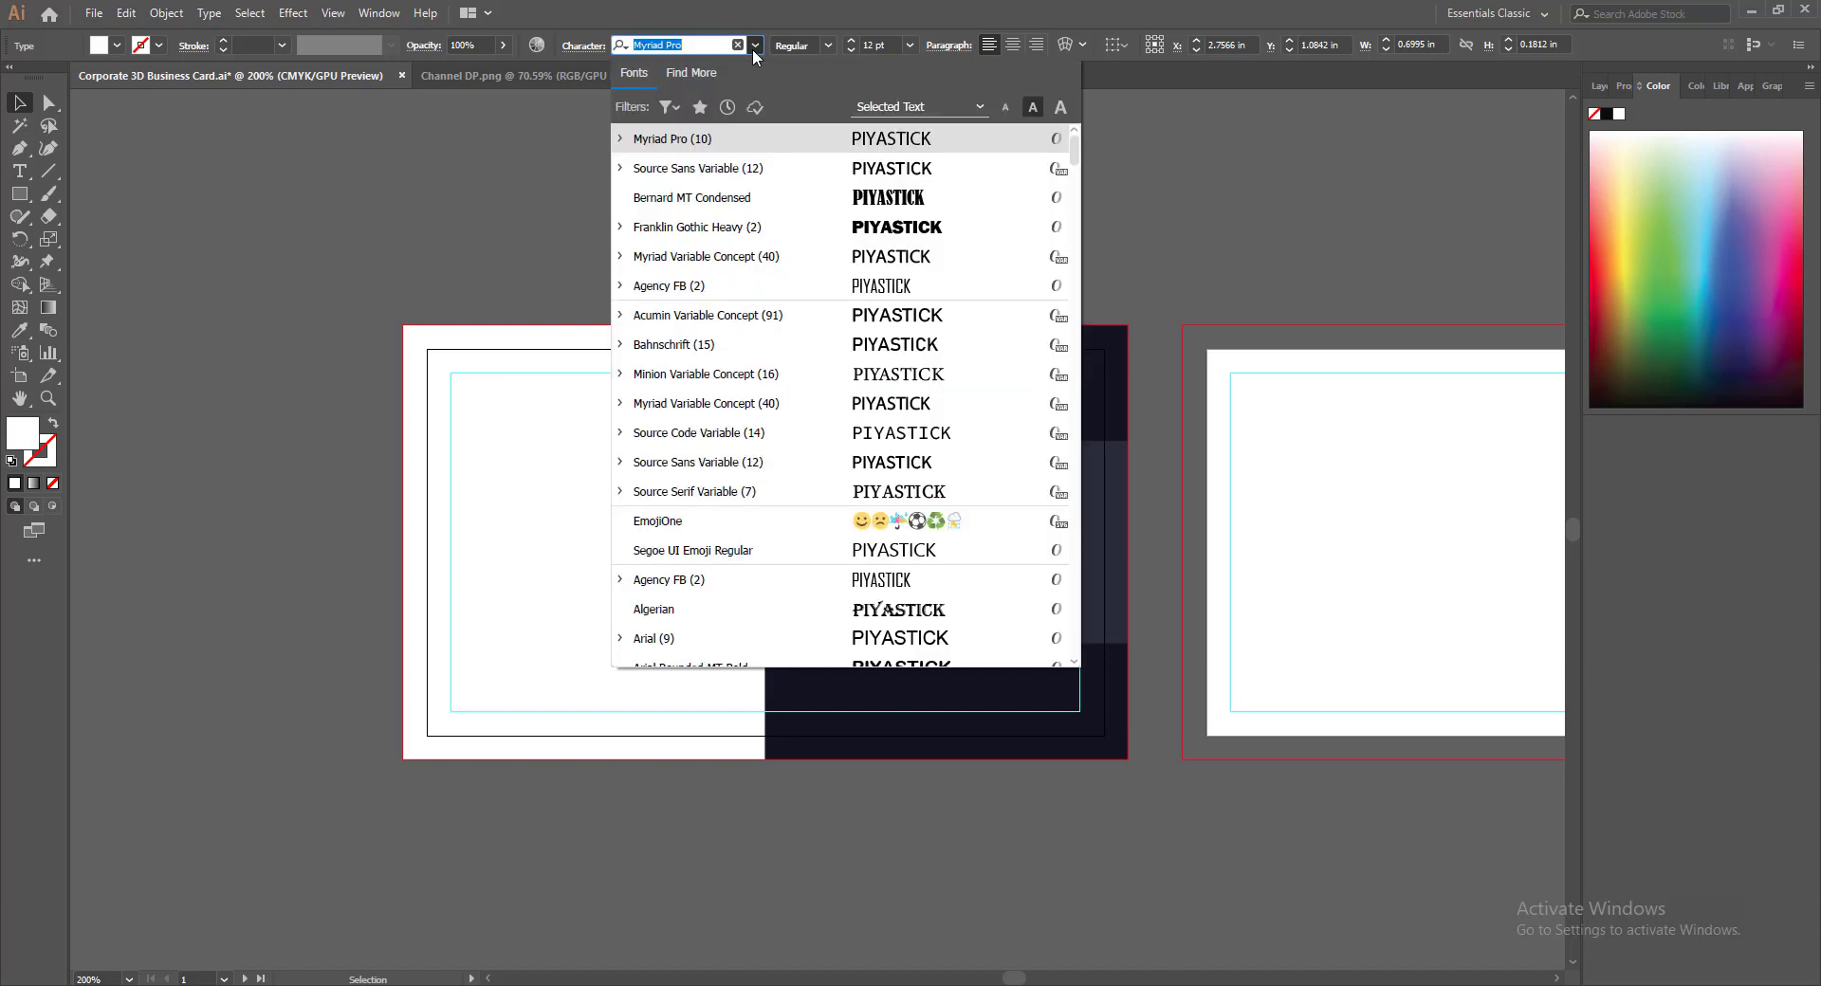
scroll(935, 423, down, 4)
scroll(935, 423, down, 1)
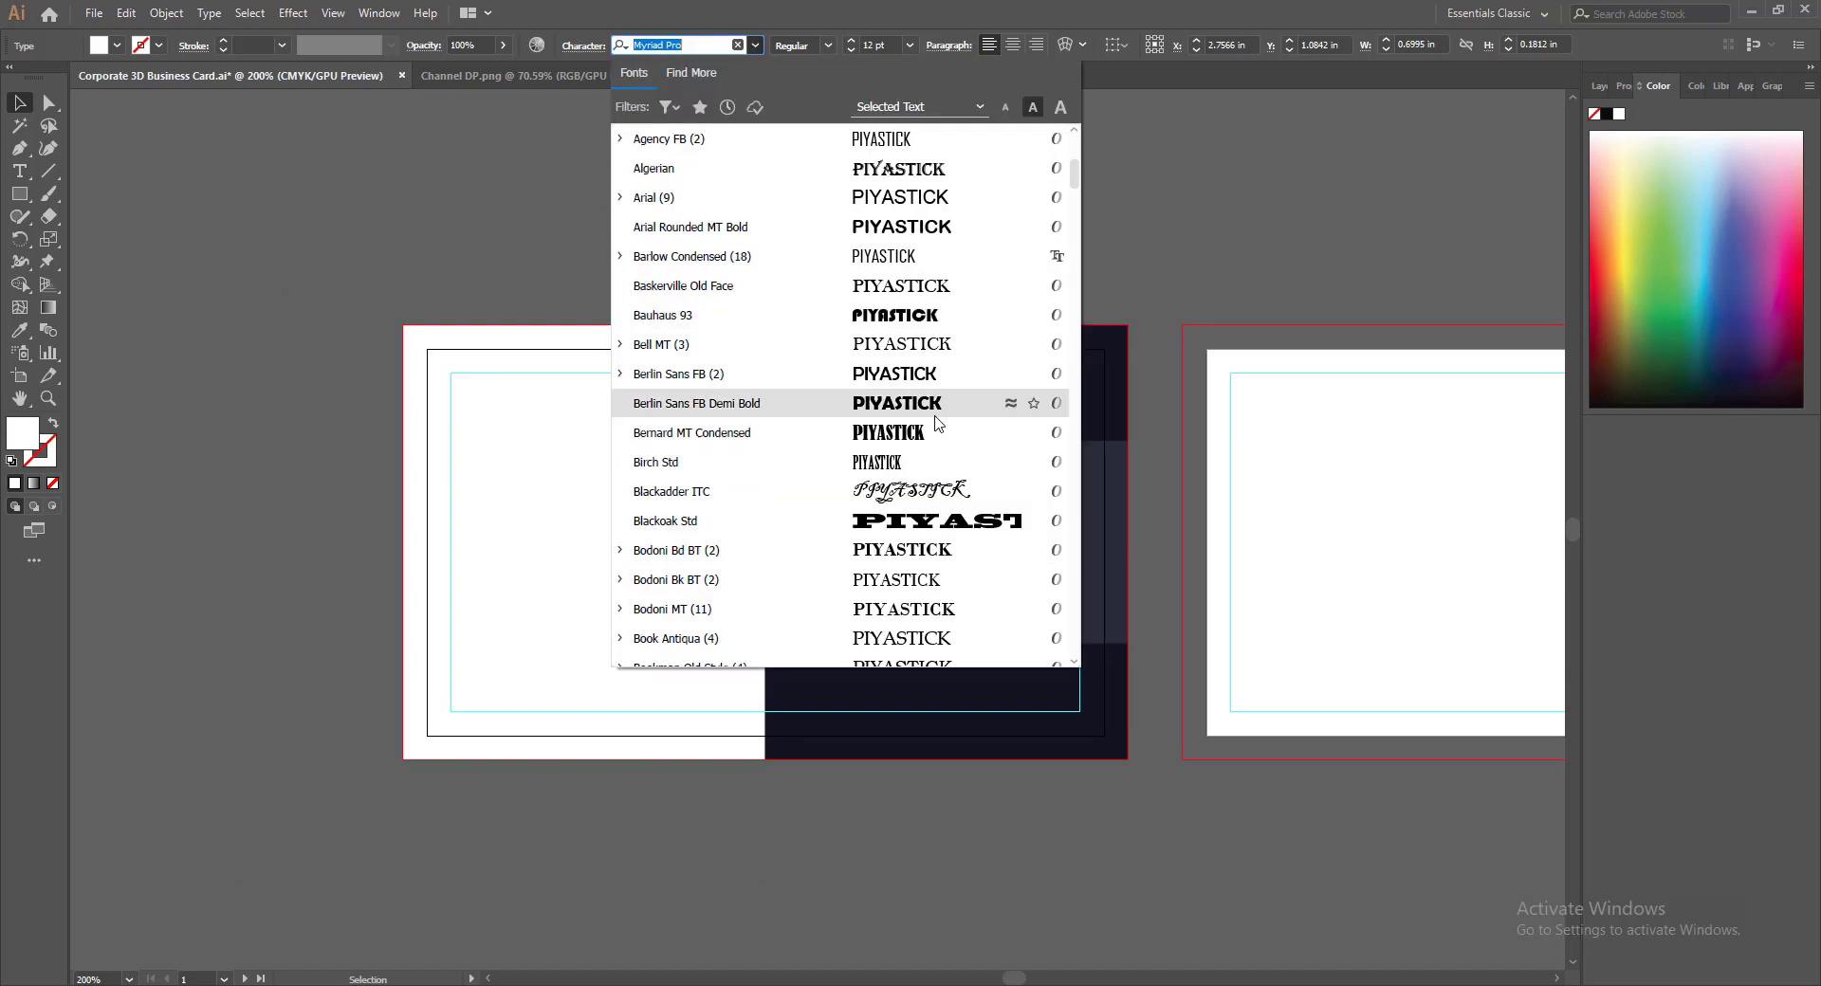
scroll(935, 423, down, 5)
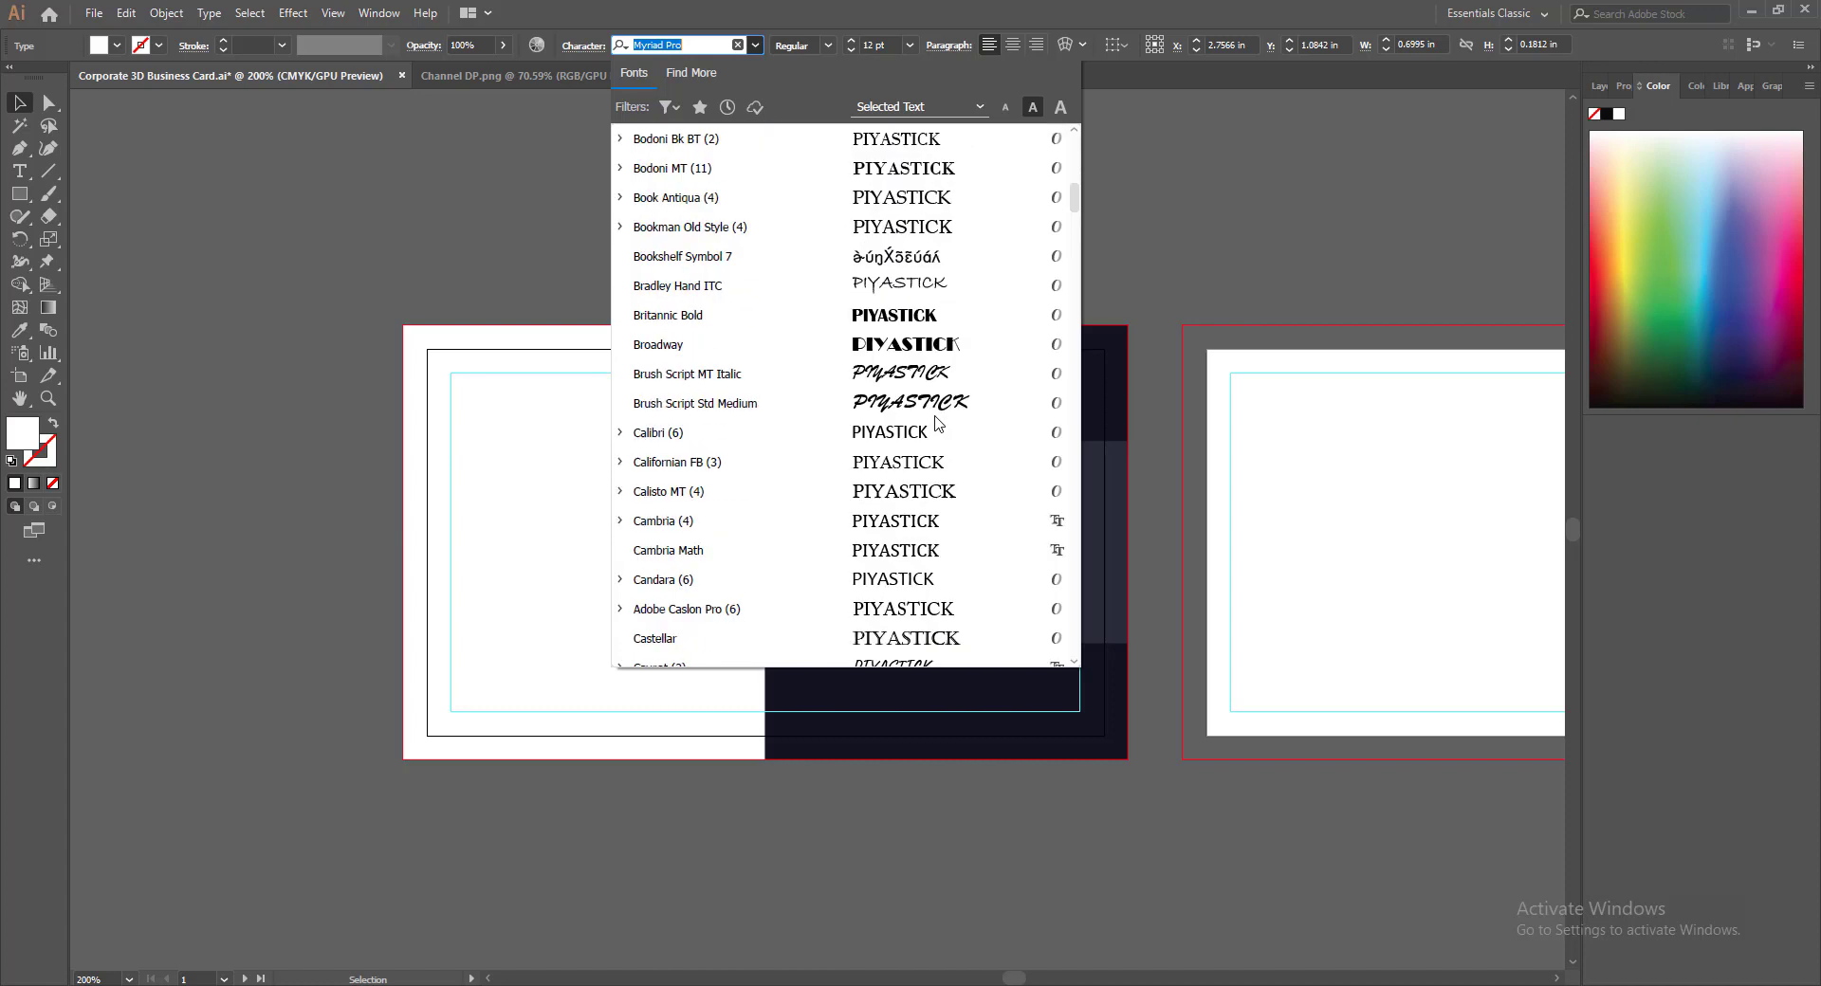
scroll(935, 423, down, 4)
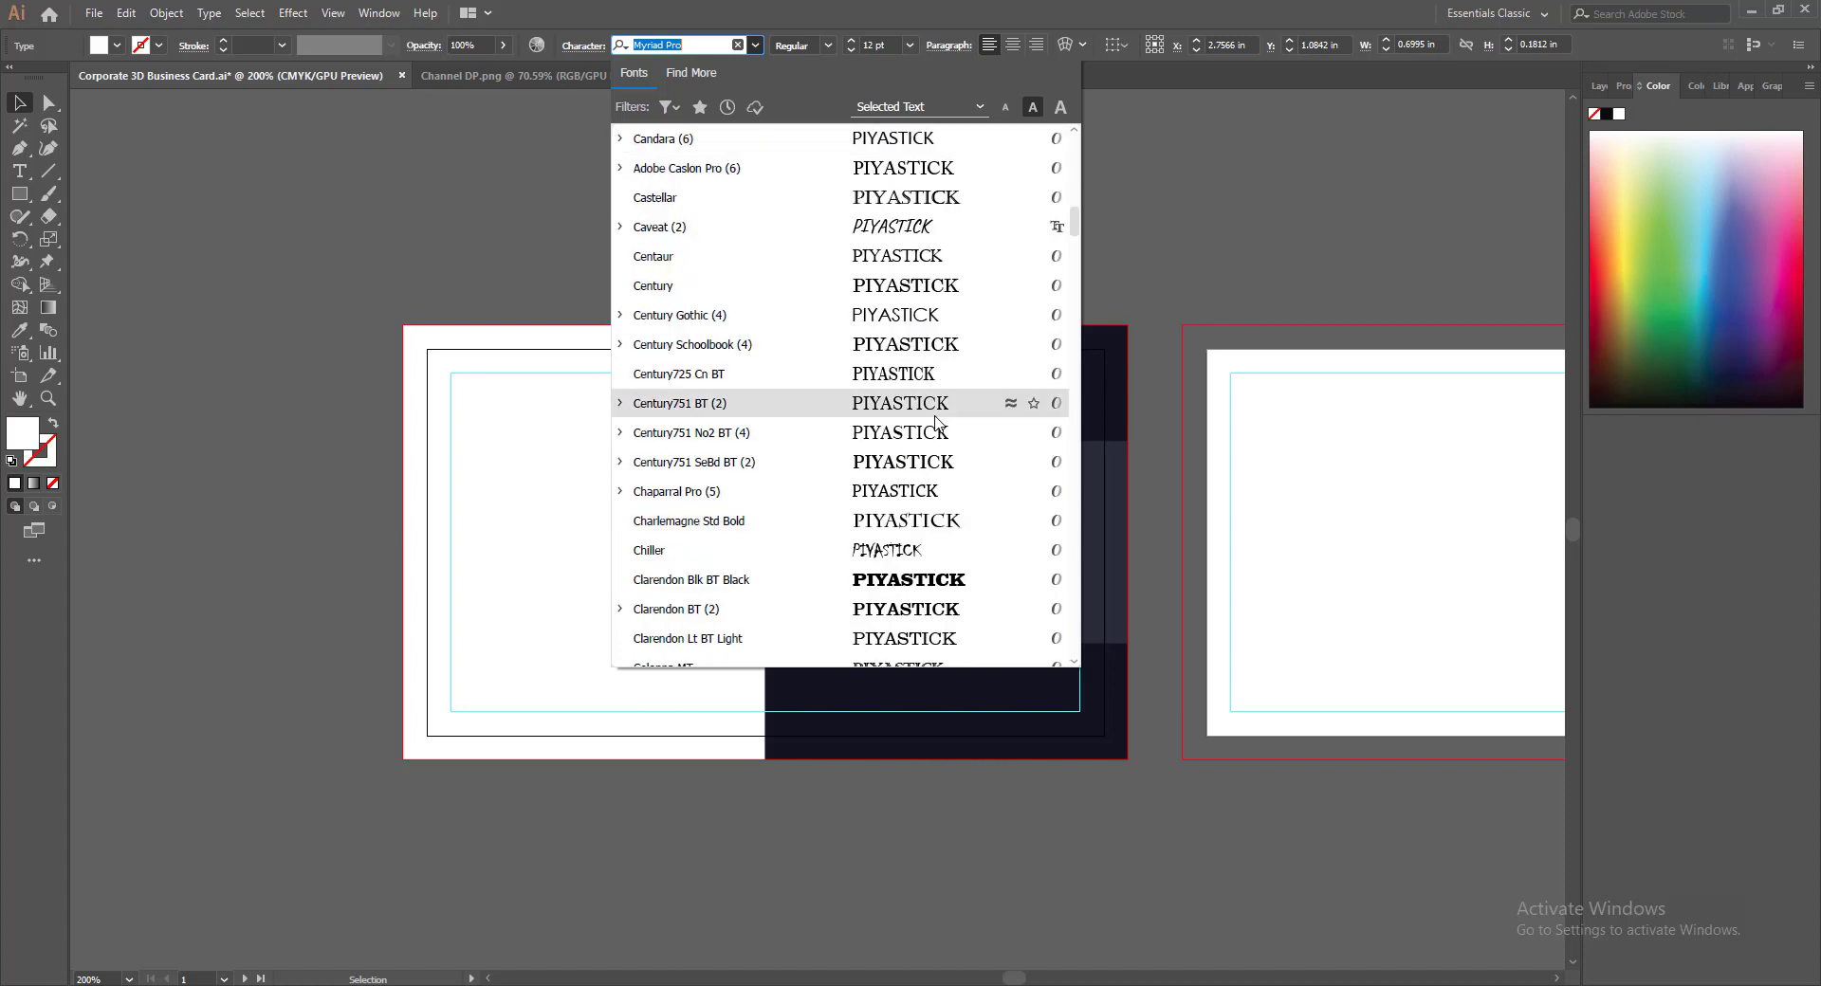
scroll(935, 423, down, 3)
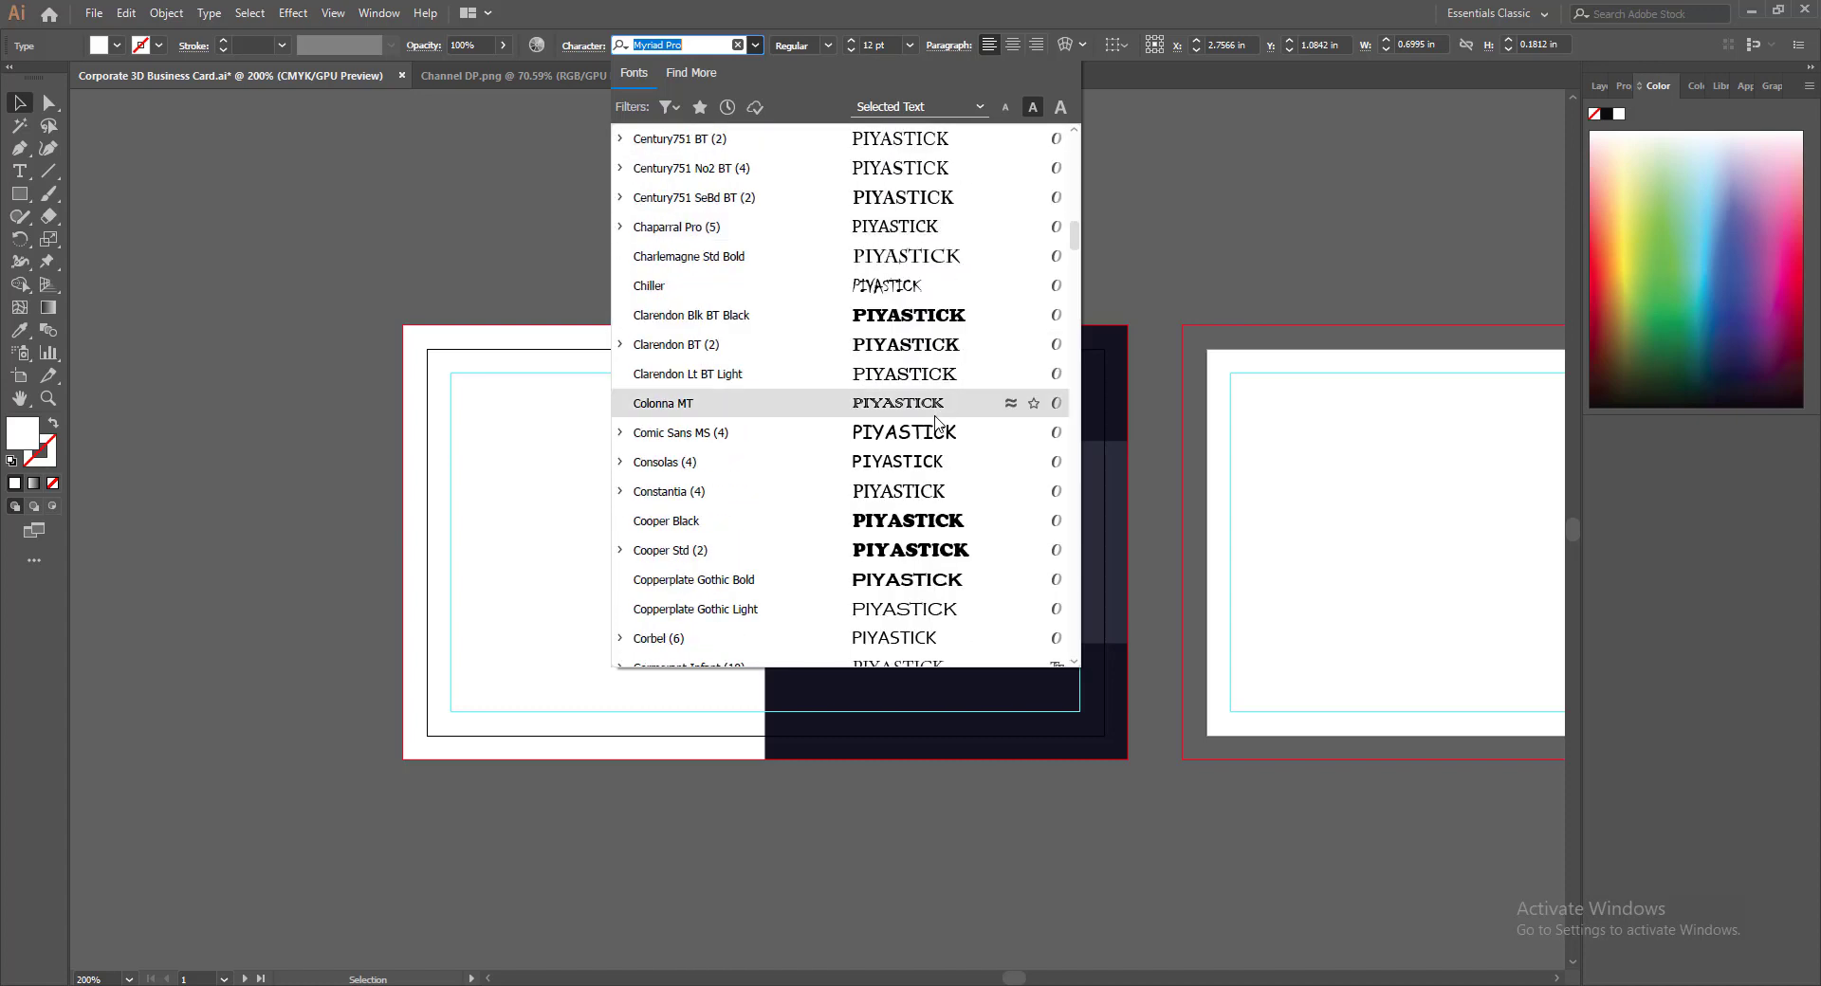
click(936, 550)
click(850, 49)
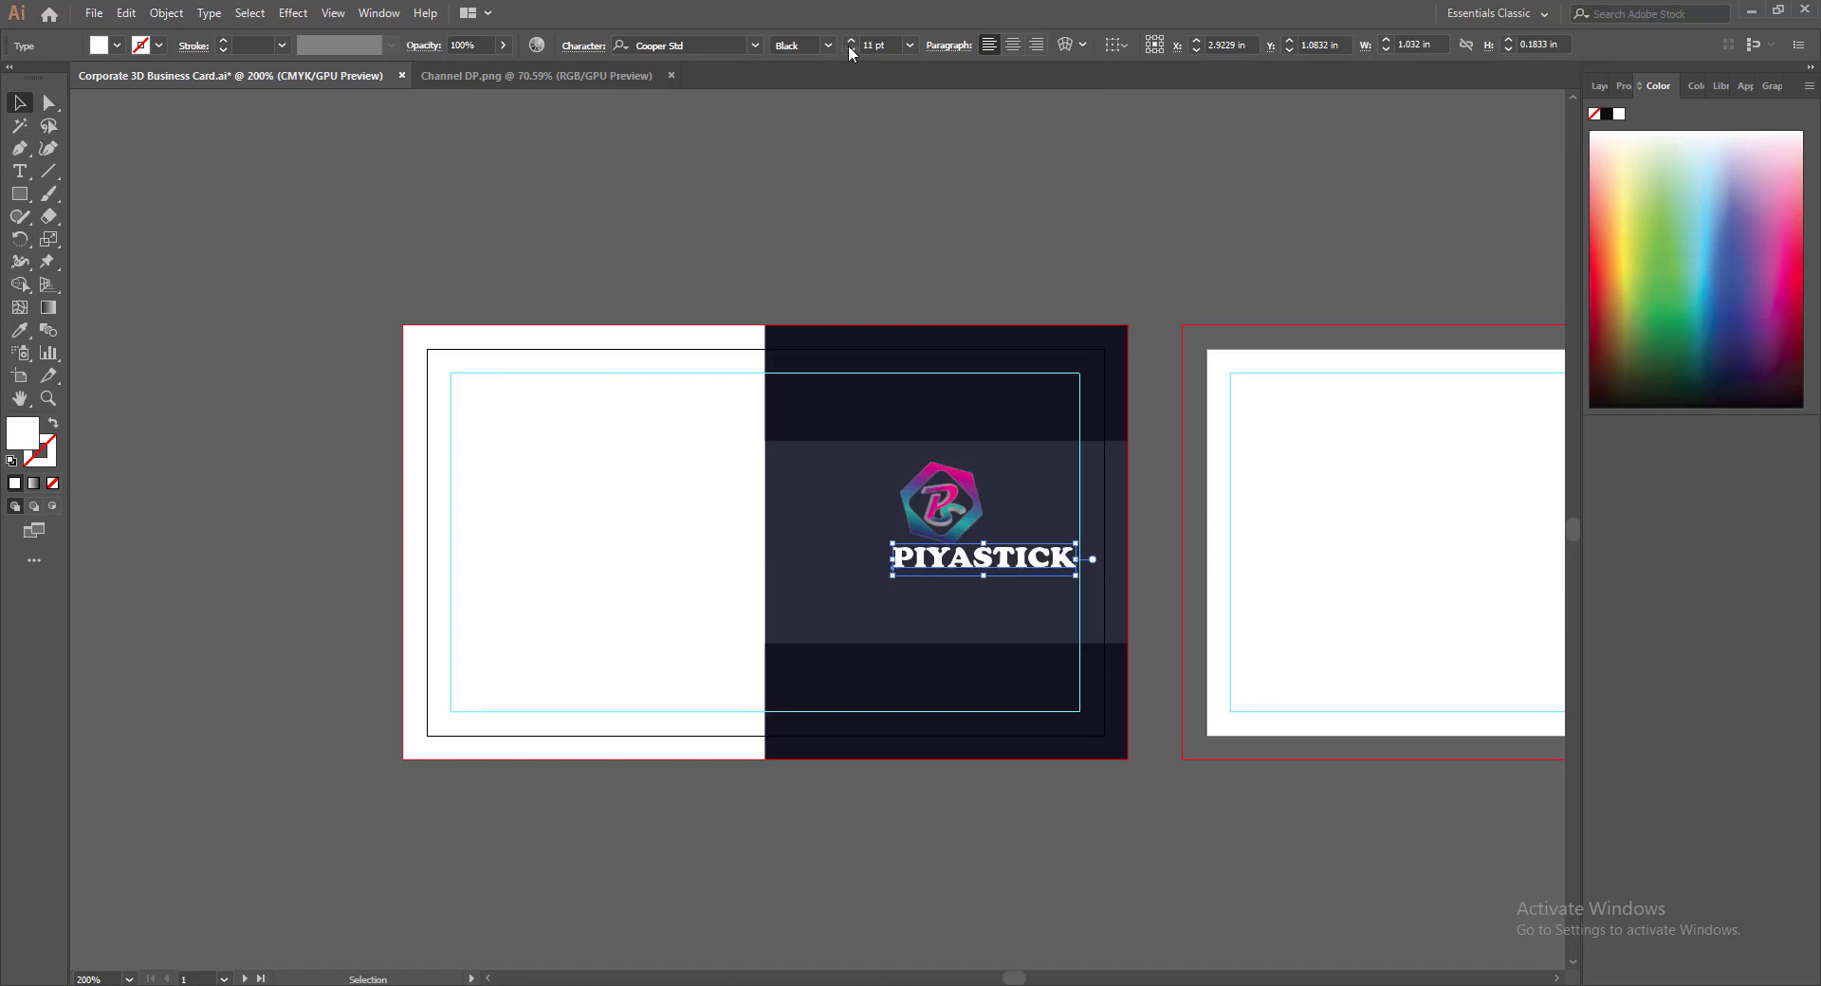
click(850, 50)
Nudge the PIYASTICK text to about X 2.68 in, Y 1.08 in, centred just beneath the logo
key(Left)
key(Left)
key(Left)
key(Left)
key(Left)
key(Left)
key(Left)
key(Left)
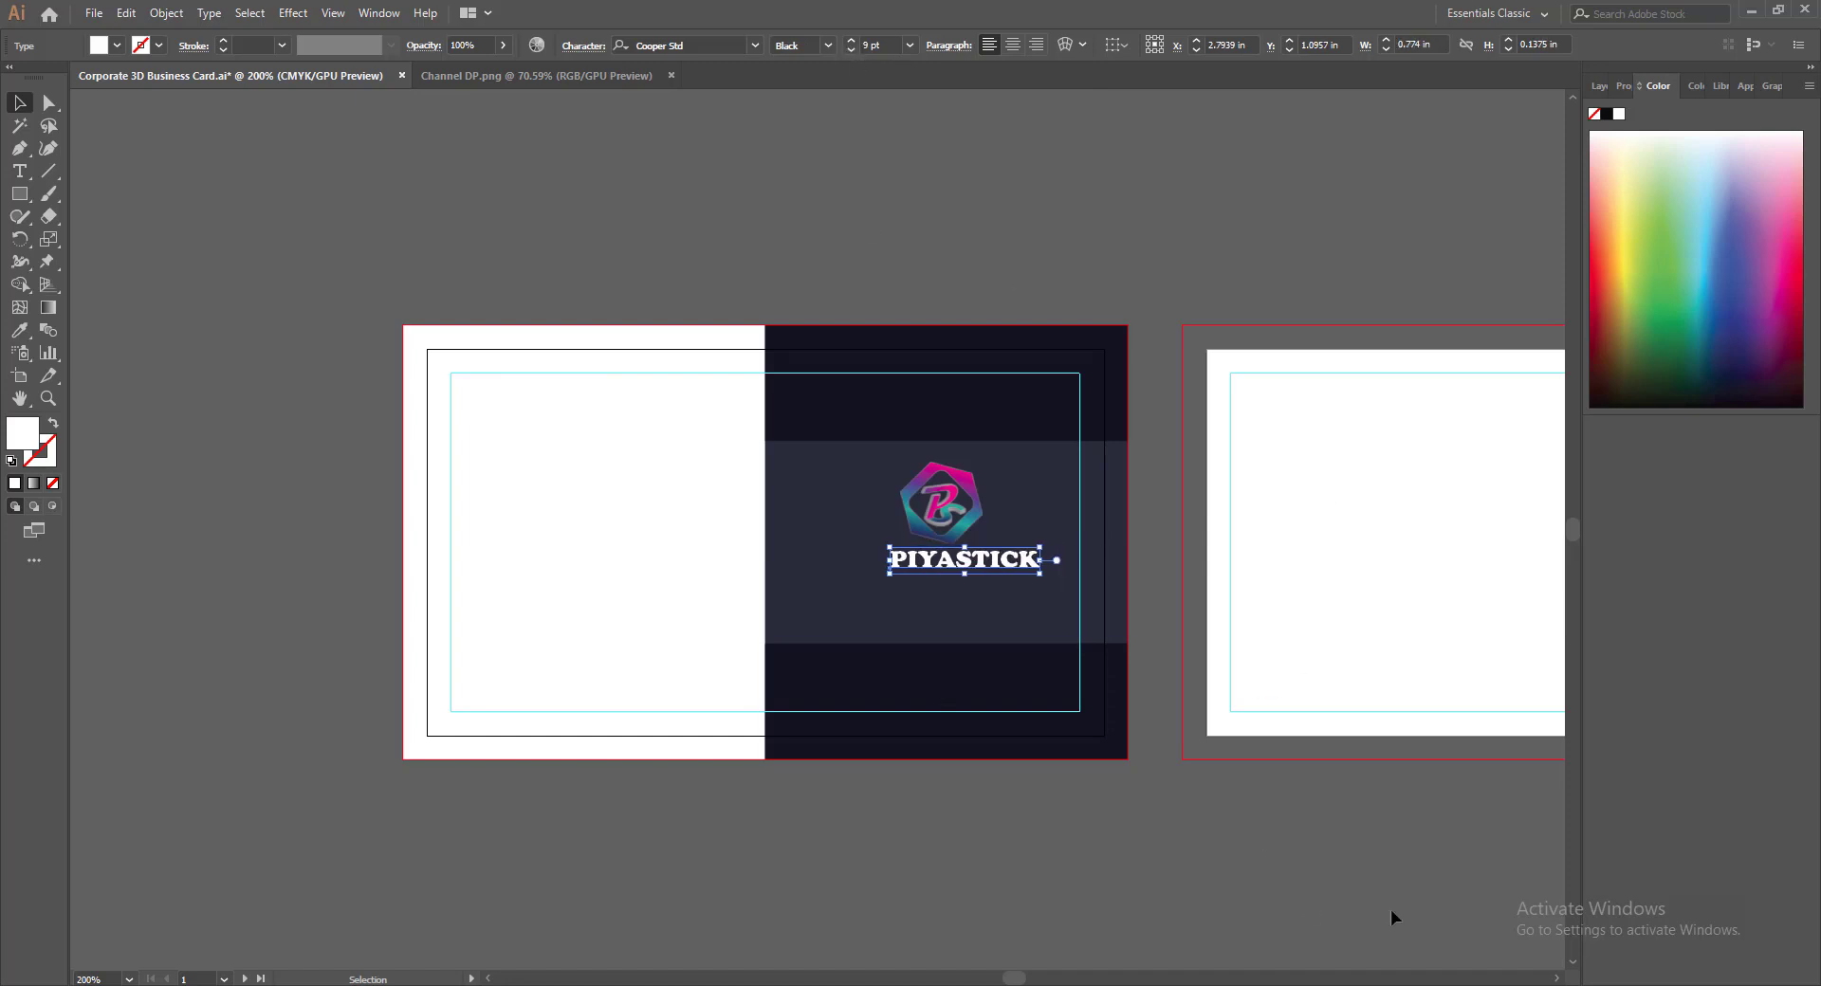
key(Up)
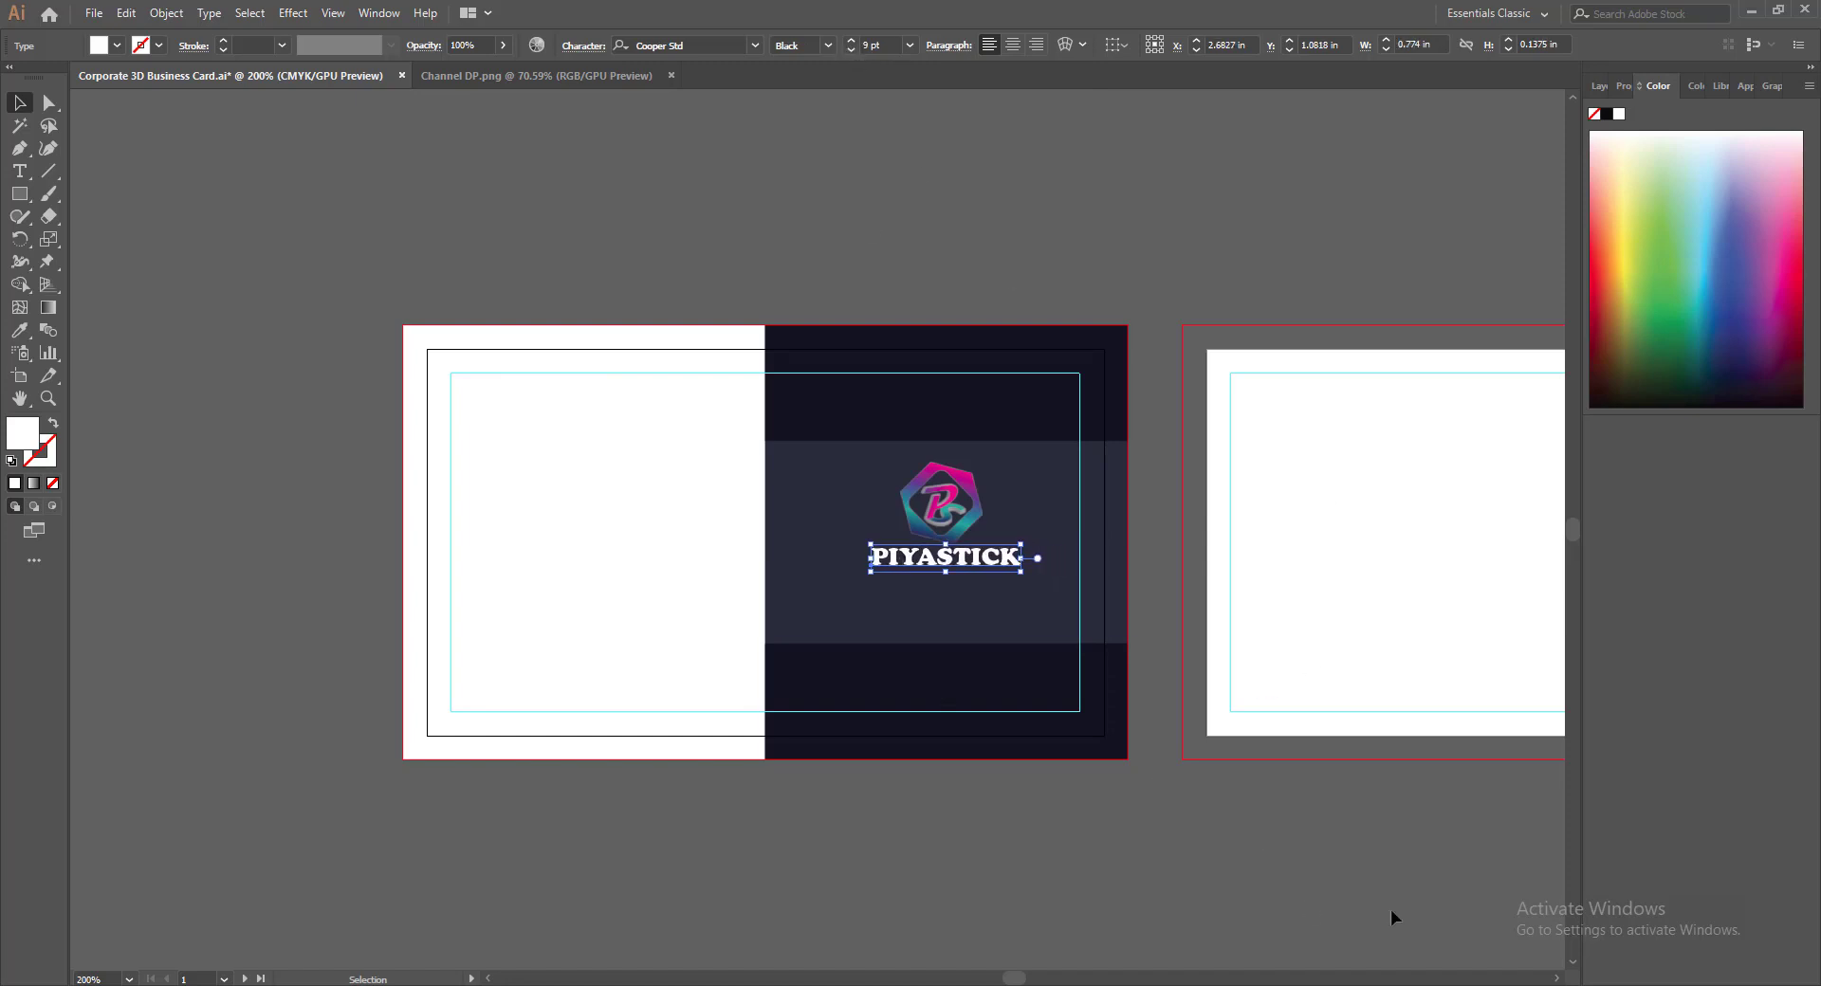
click(1175, 895)
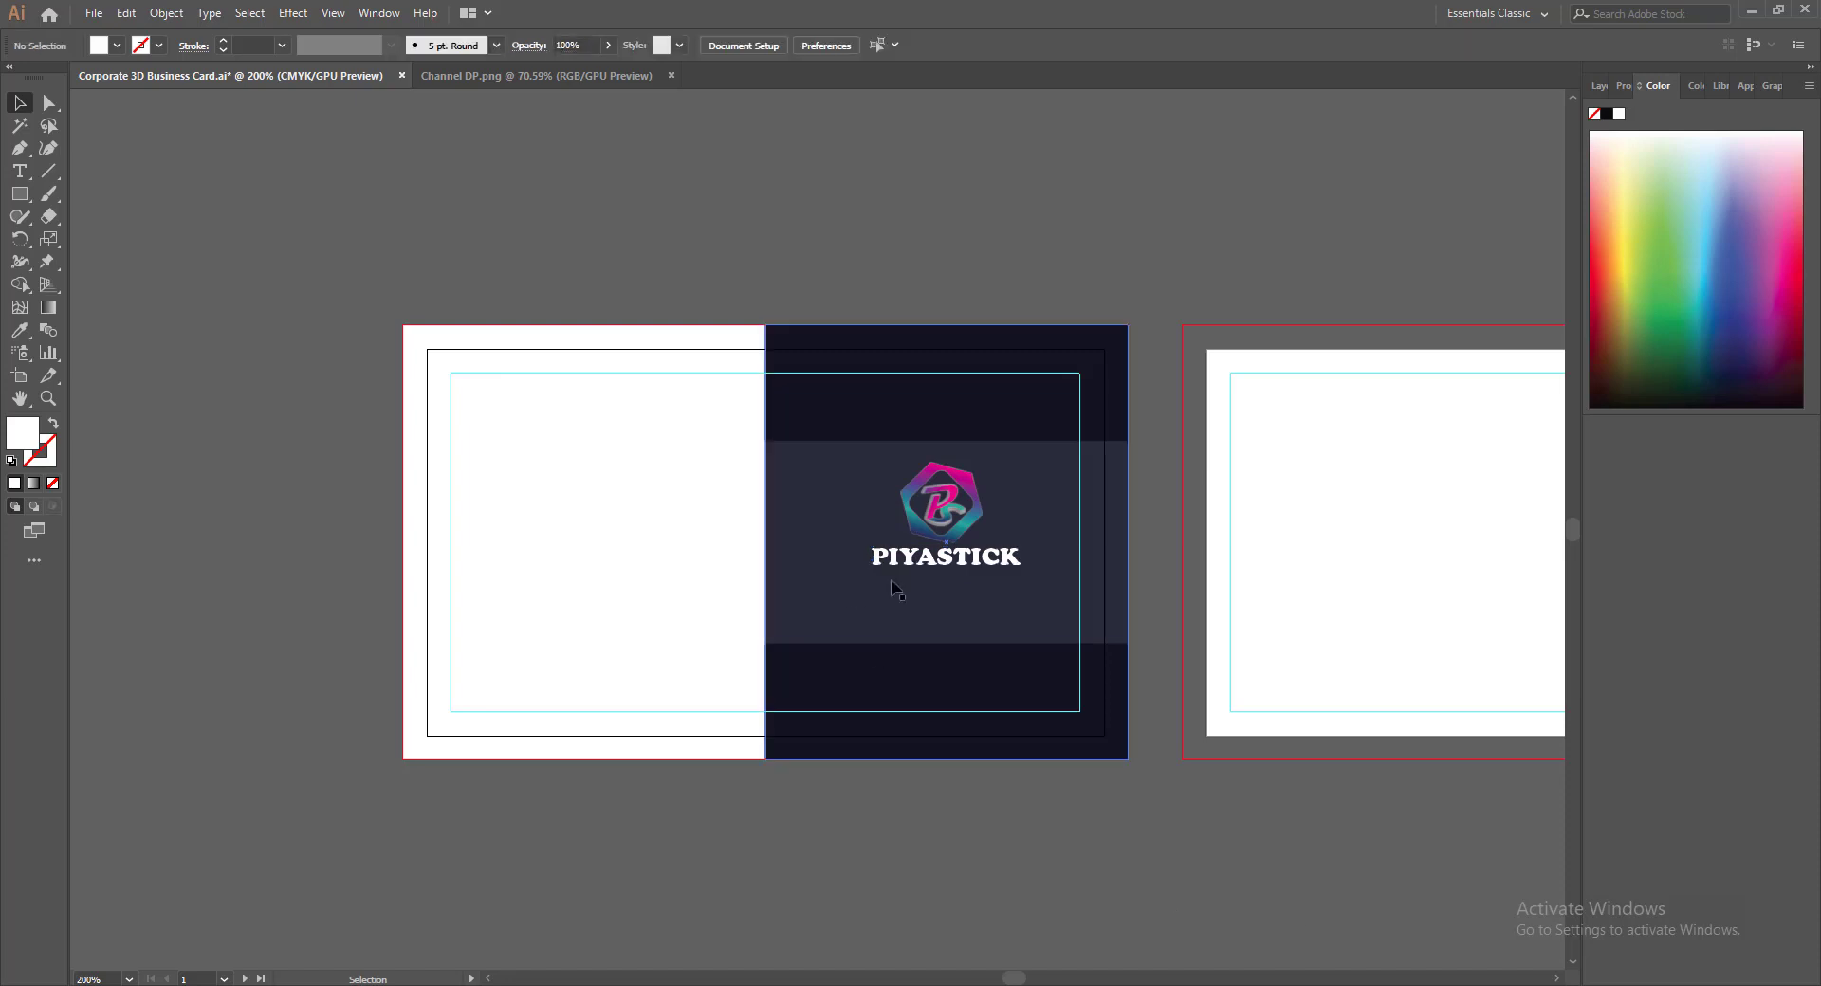
Duplicate the PIYASTICK text directly below itself and replace the copy's wording with Multi Creative Galaxy
click(938, 559)
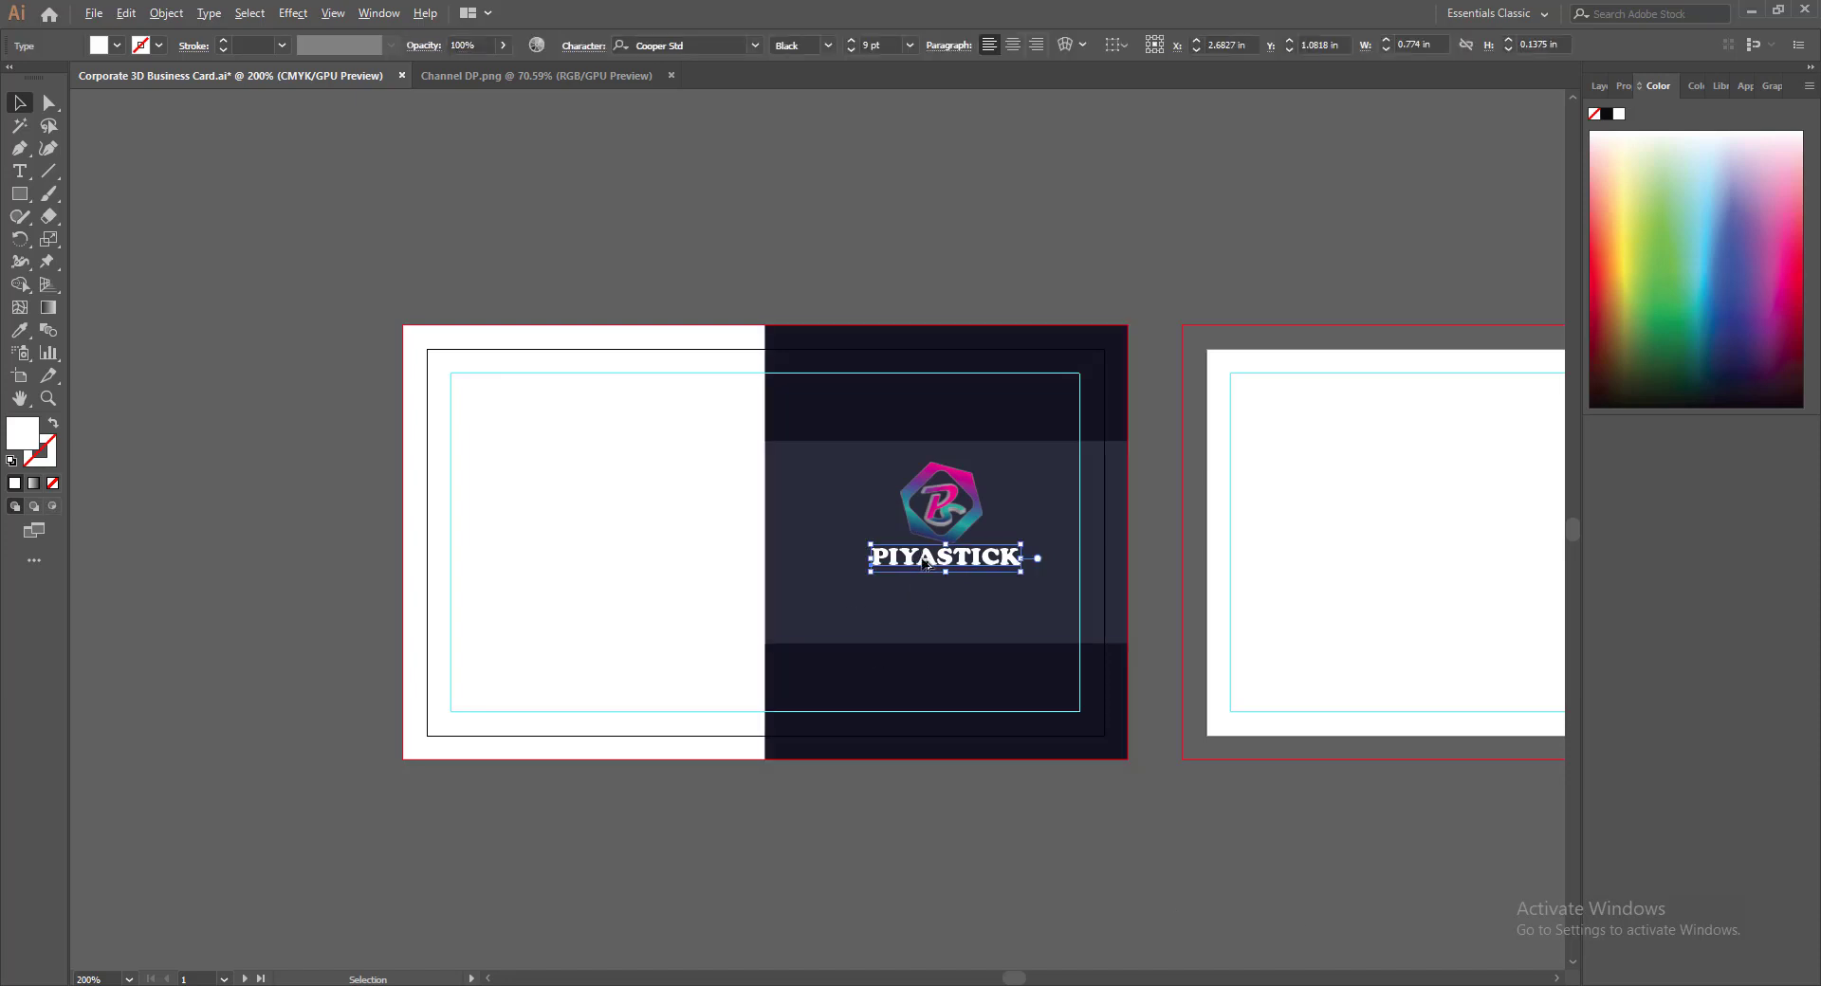
drag(925, 562, 1132, 814)
key(t)
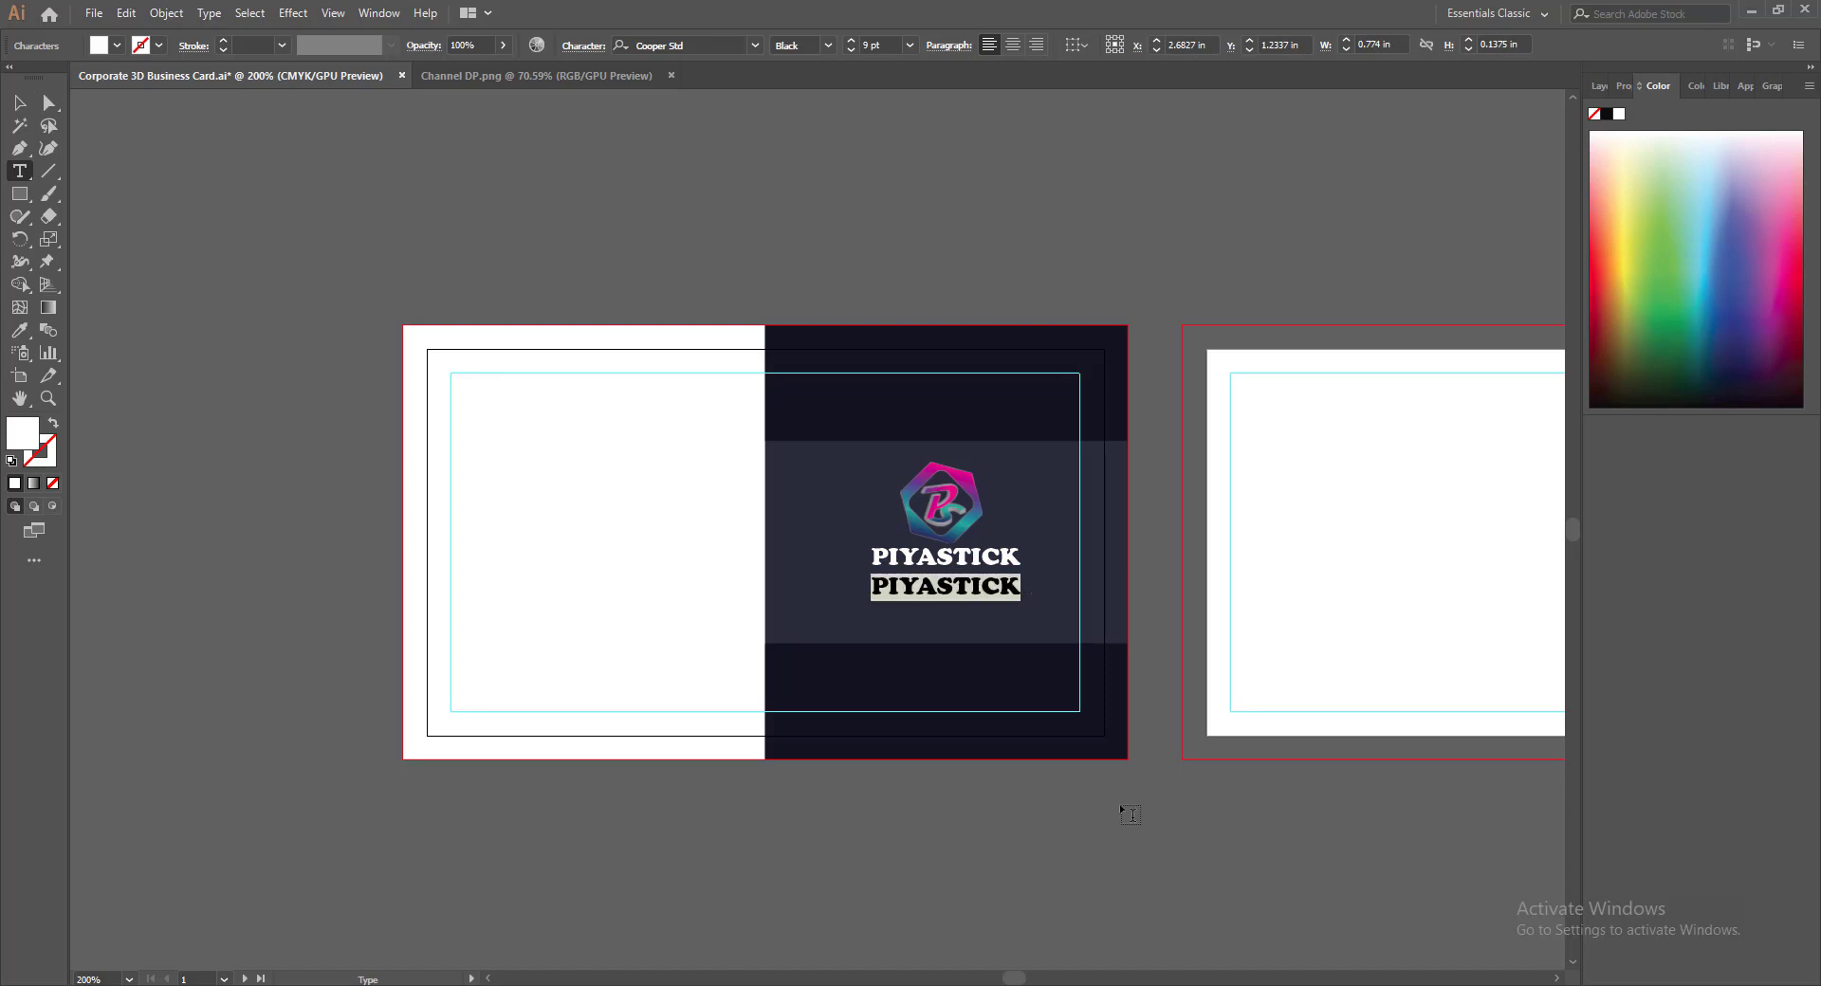
text(Multi C)
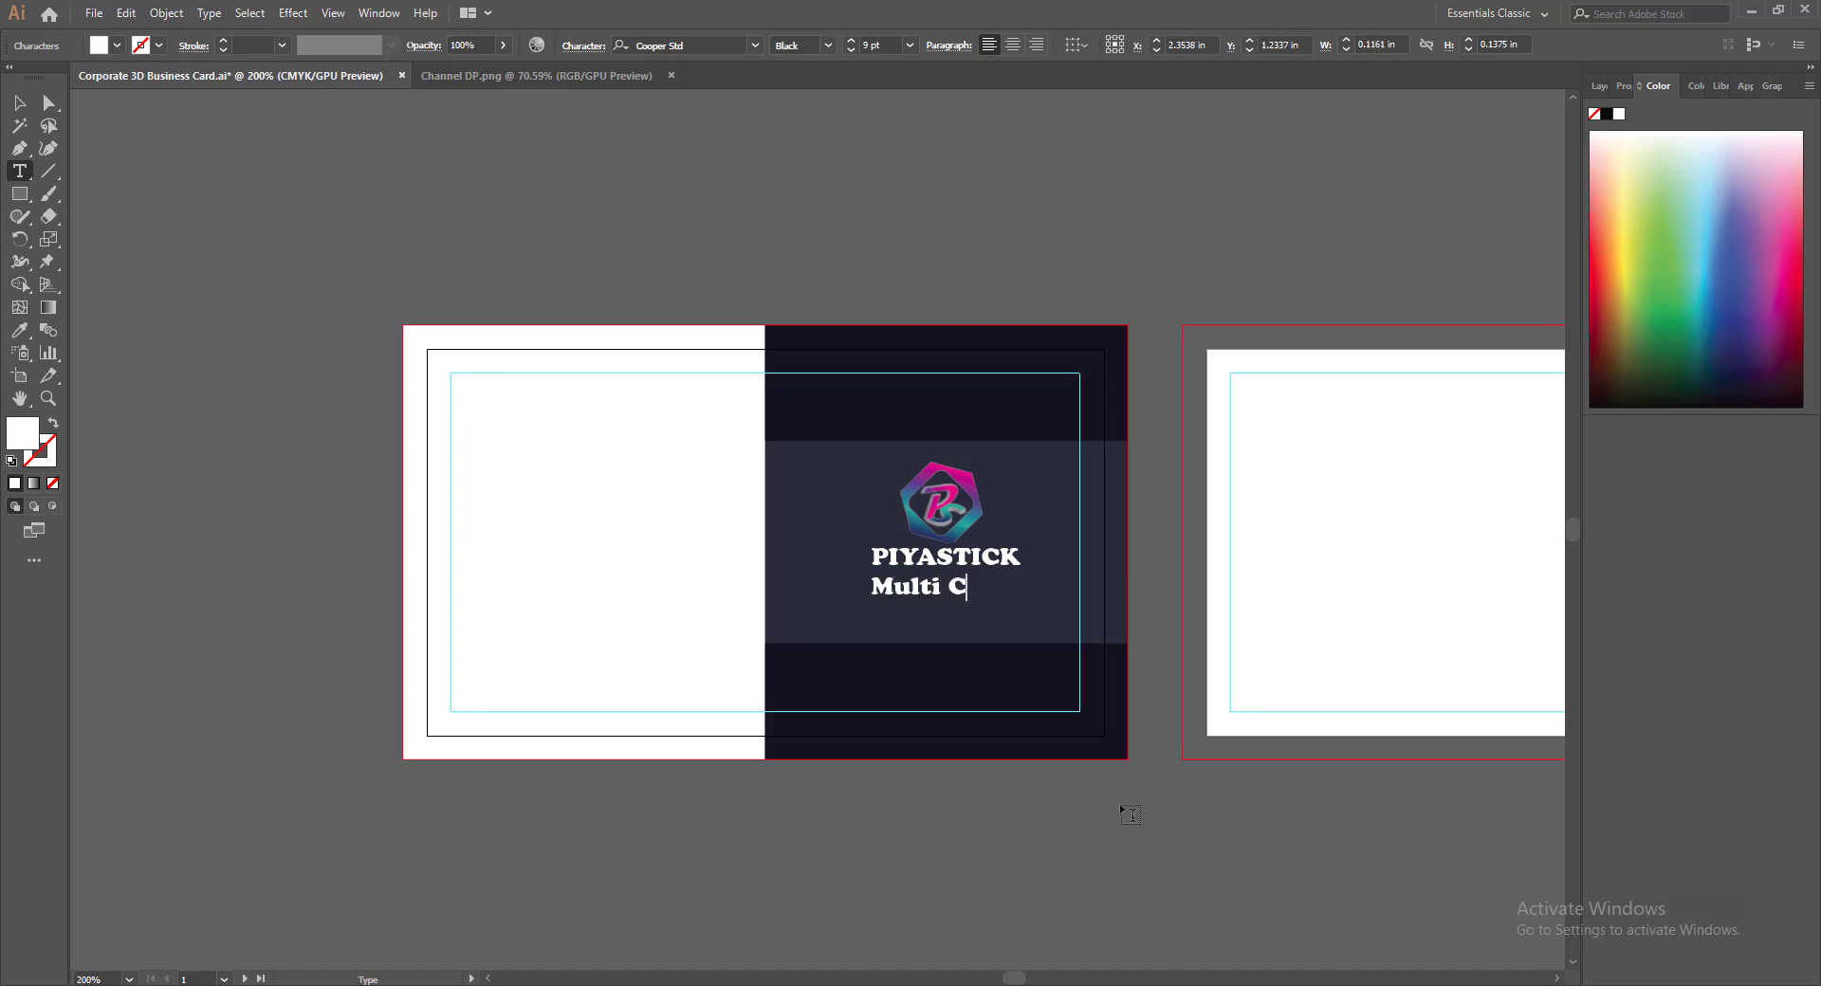
text(reative Galaxy)
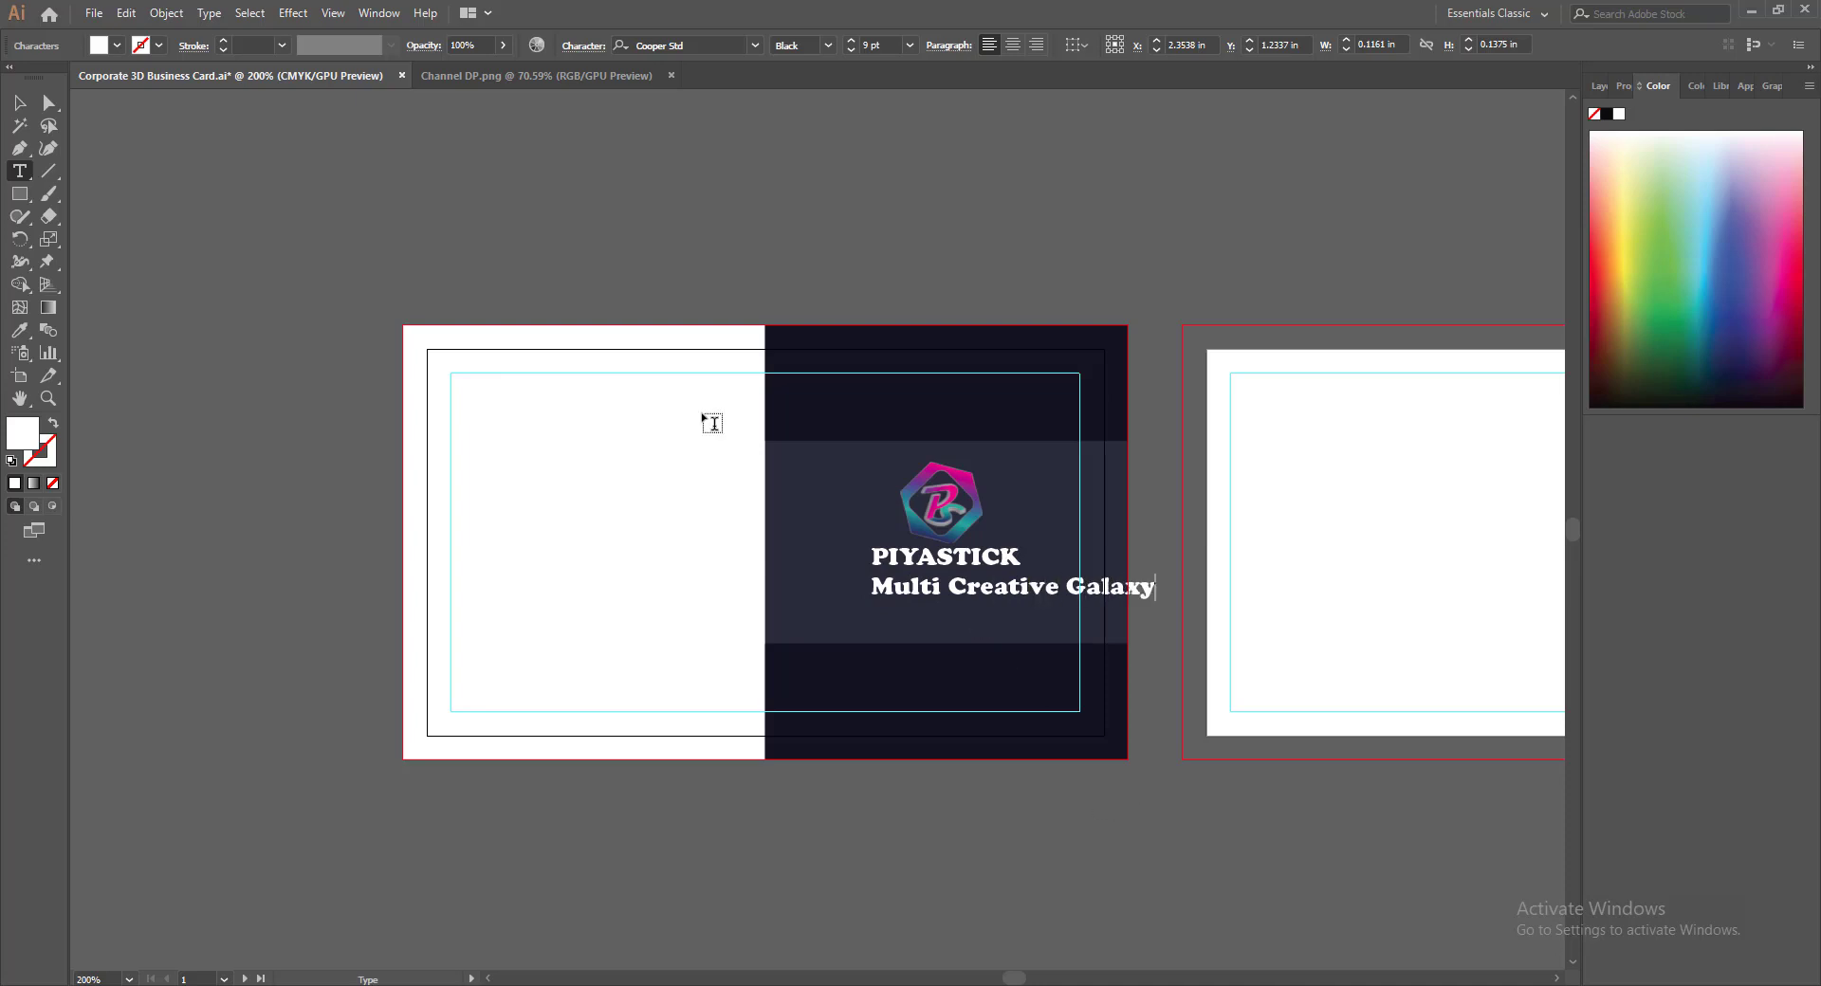
click(19, 102)
Set the Multi Creative Galaxy tagline to Myriad Pro Regular at 8 pt
click(754, 48)
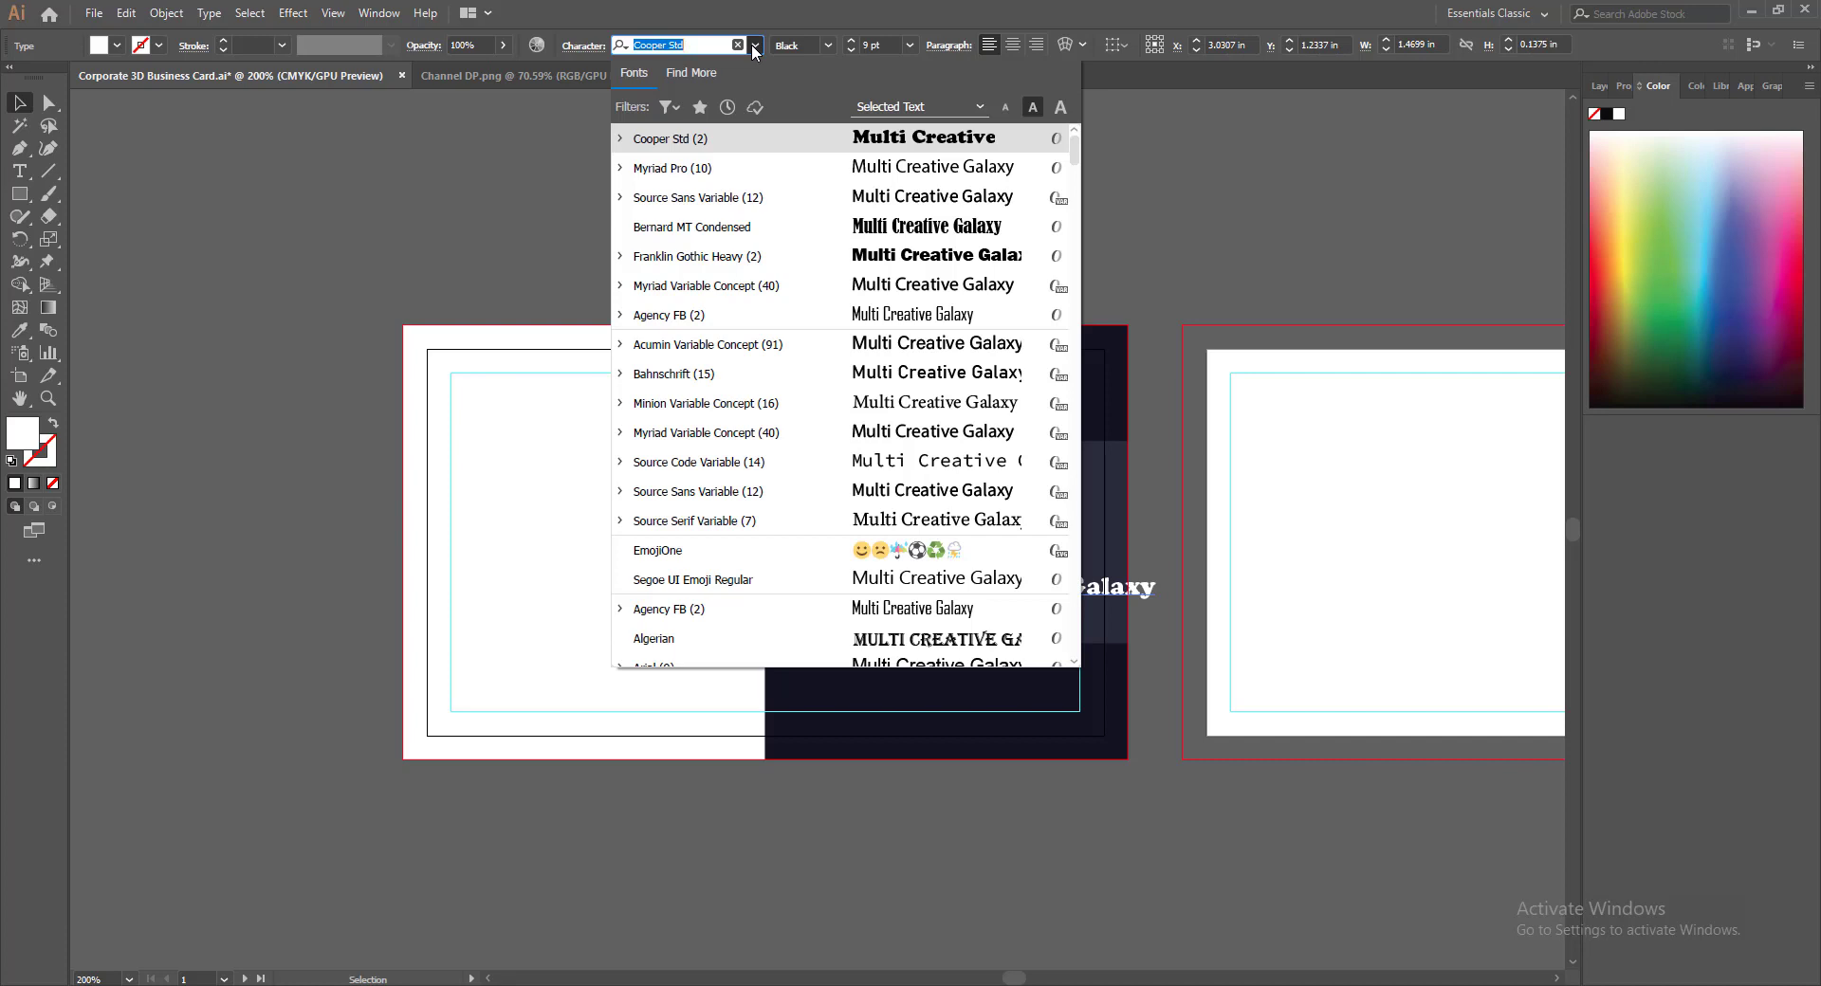
click(899, 168)
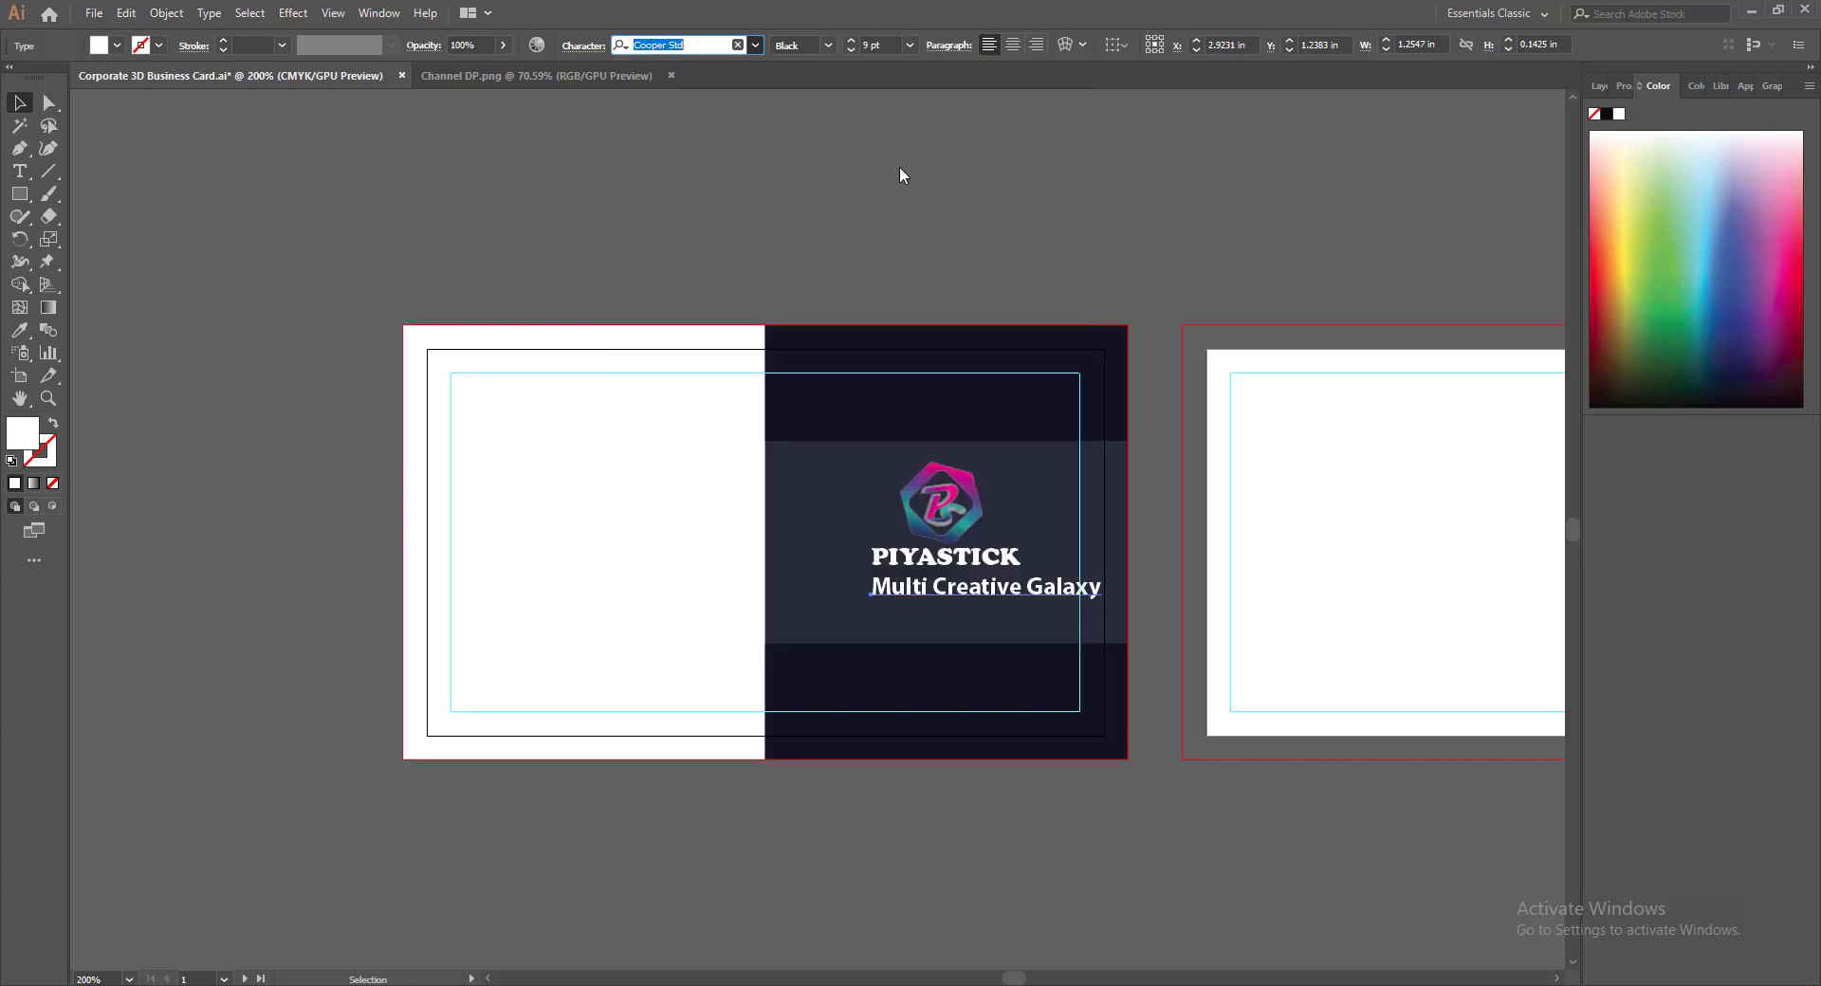
click(828, 46)
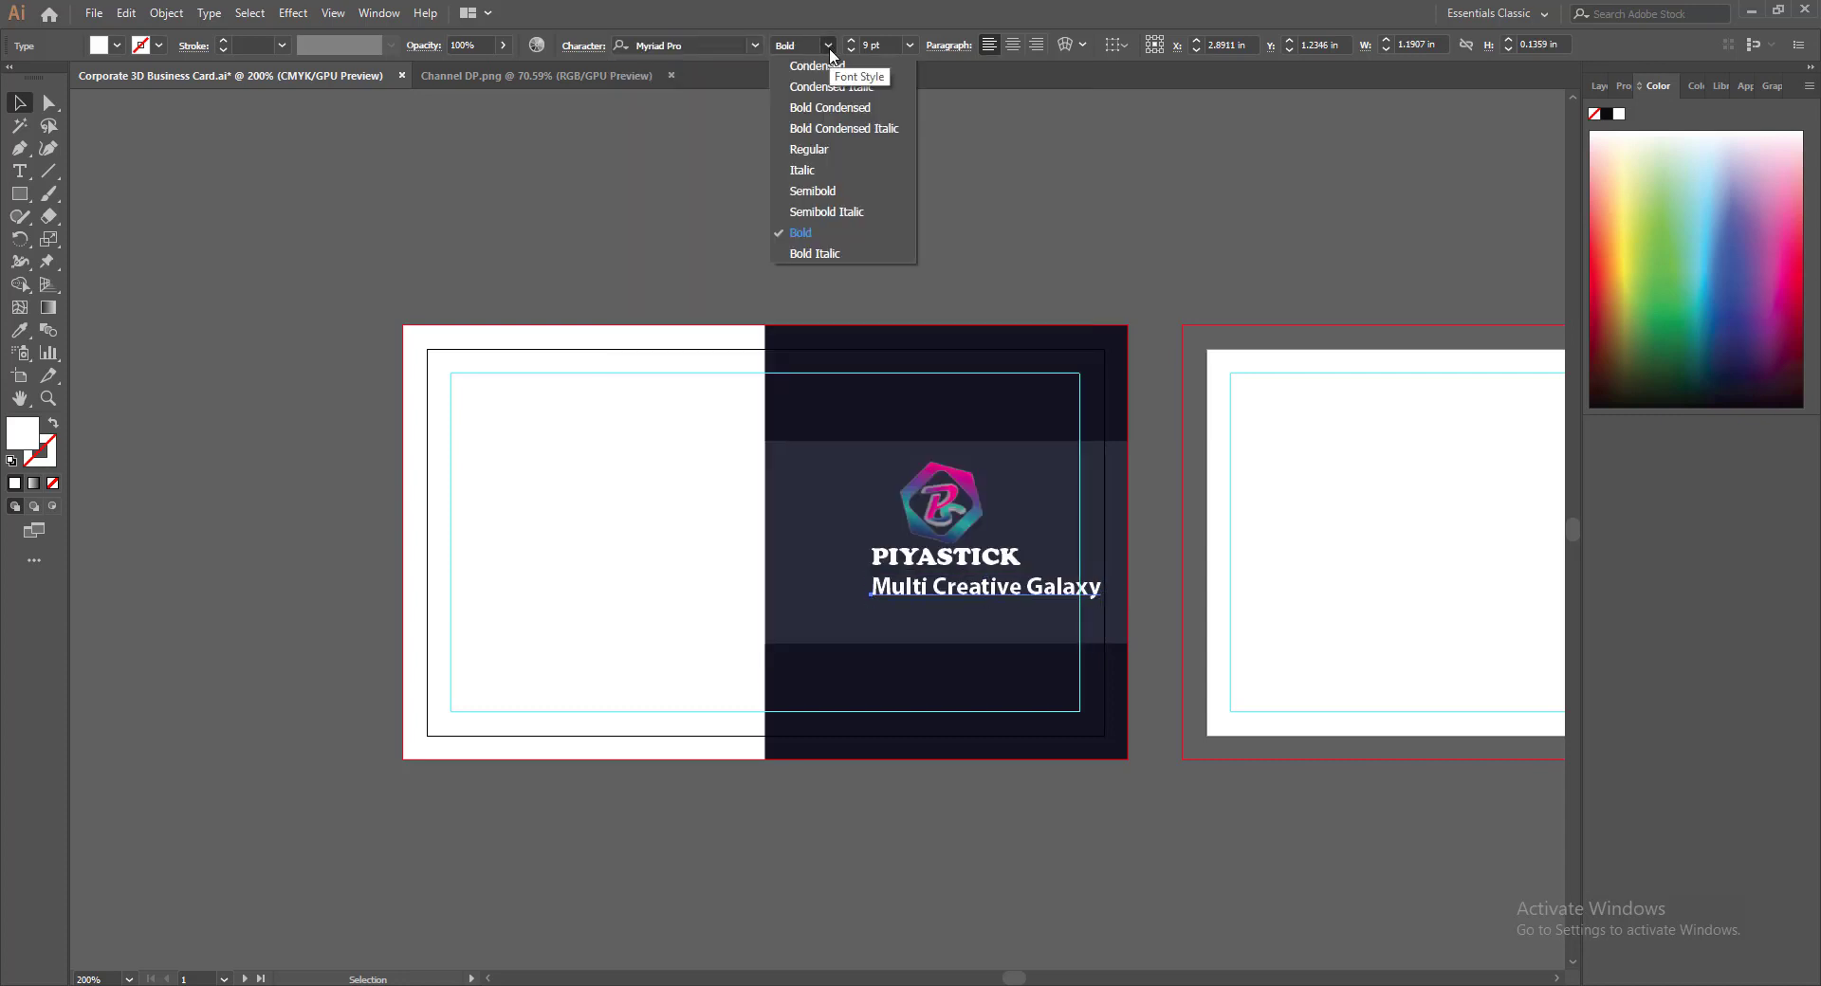
click(821, 156)
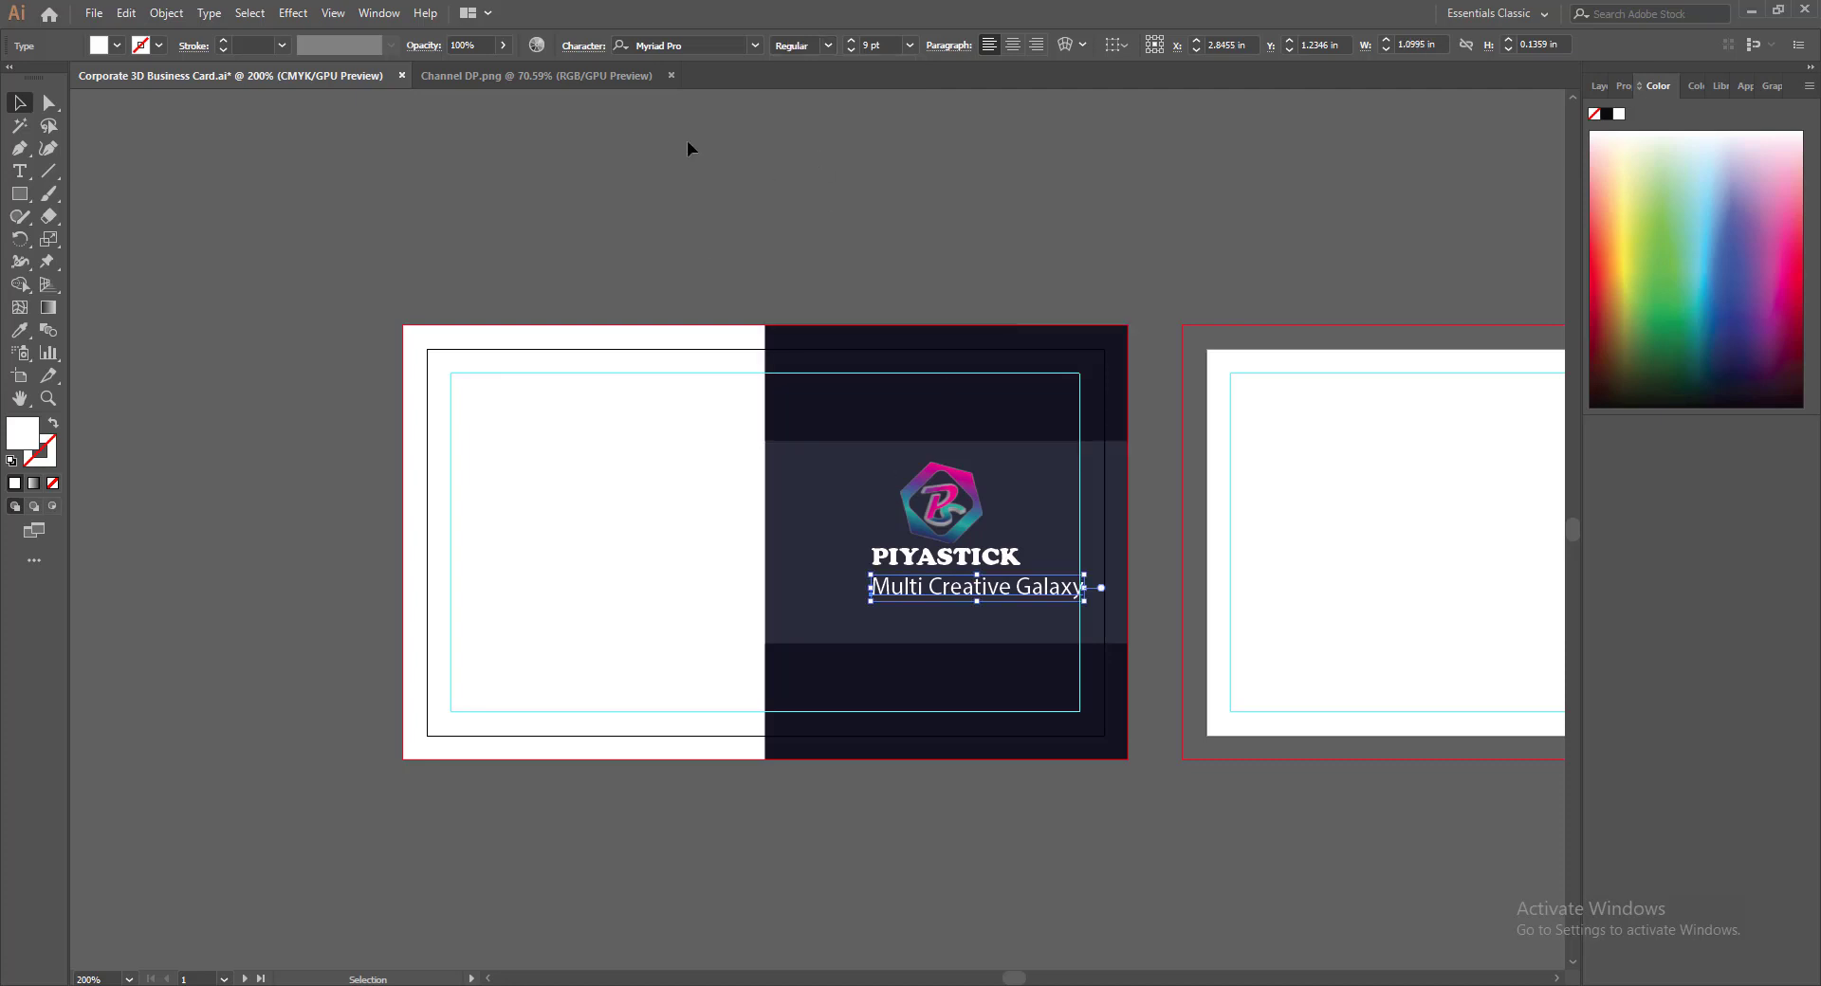
click(850, 50)
click(850, 50)
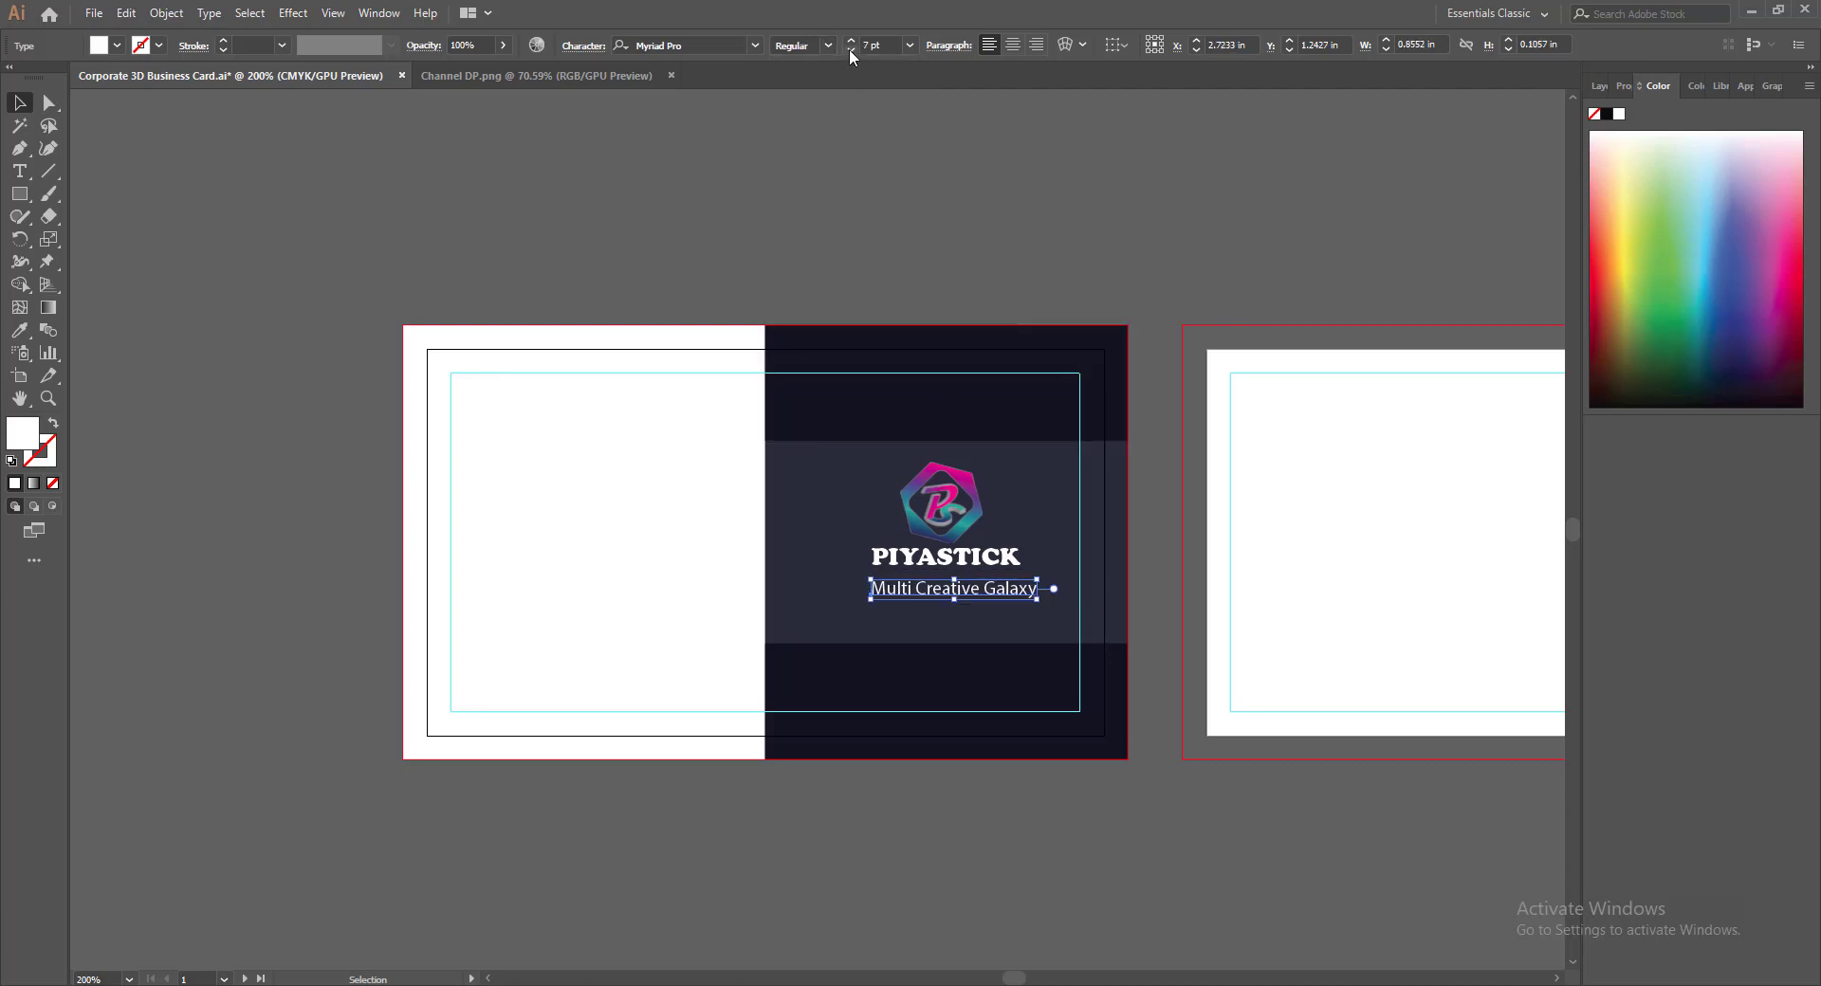
click(853, 41)
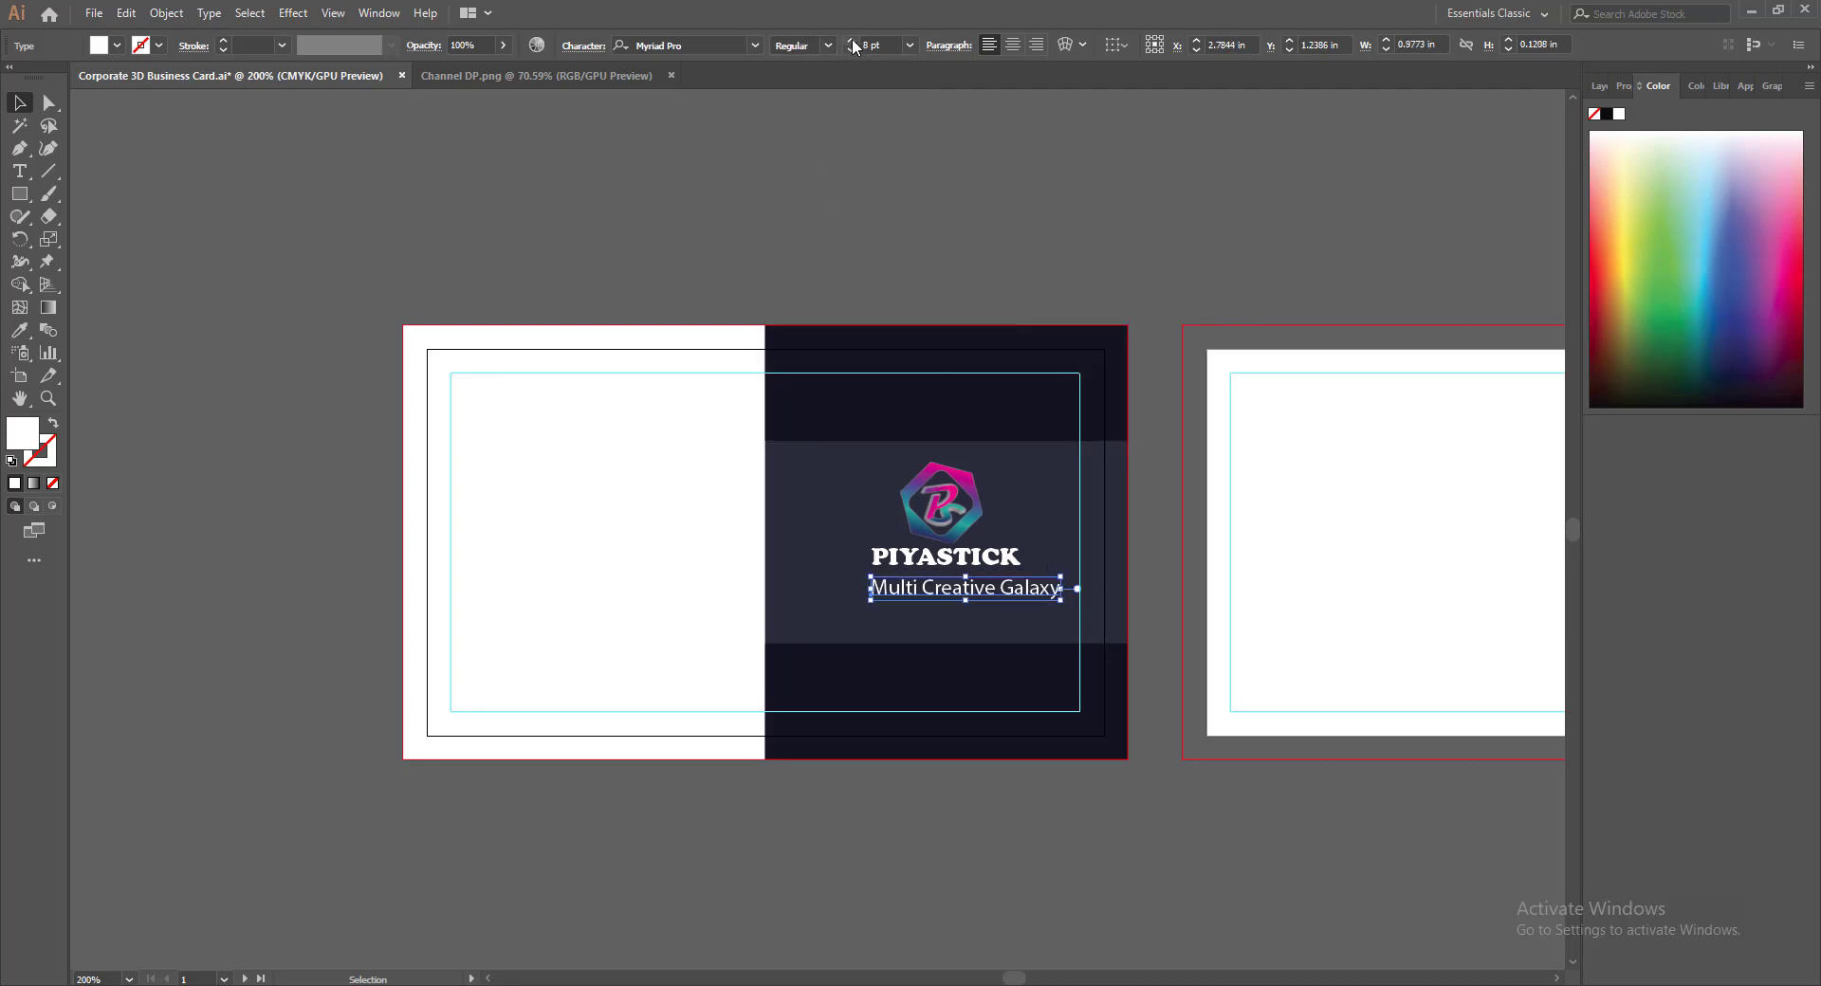
Stretch the tagline horizontally to a width of 1.125 in, keeping its height
click(1387, 40)
click(1386, 39)
click(1387, 39)
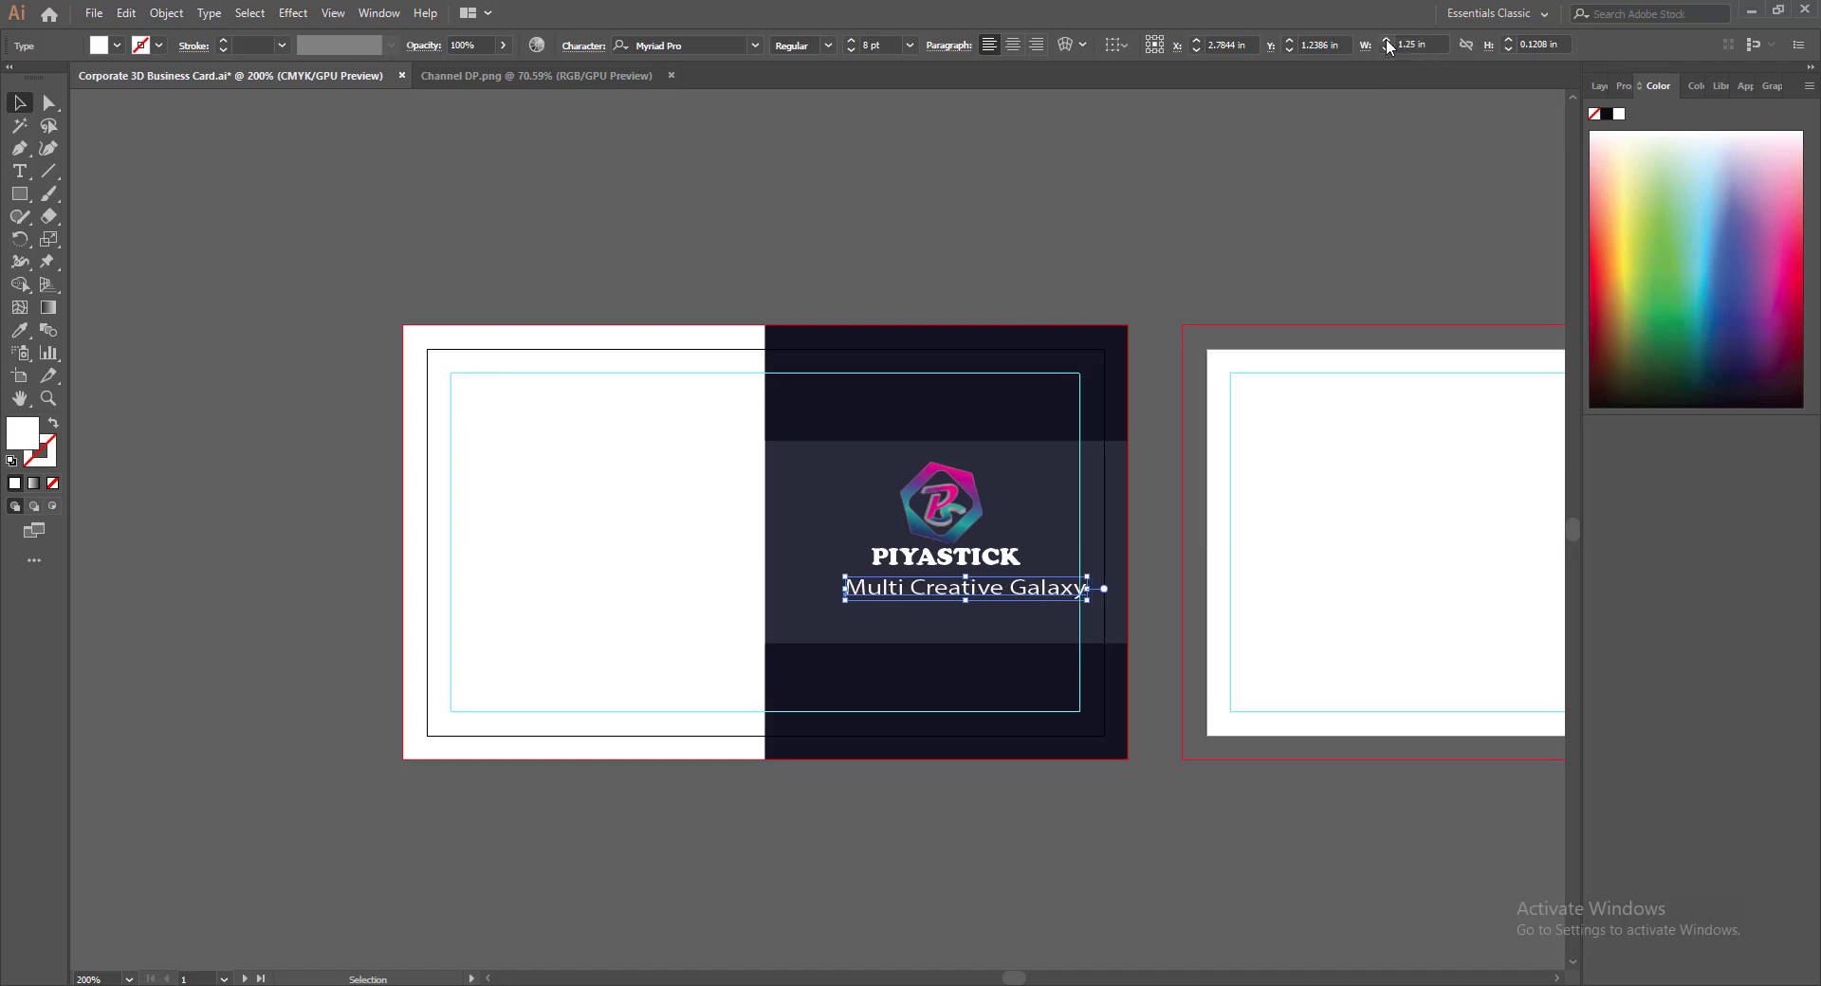
click(1386, 49)
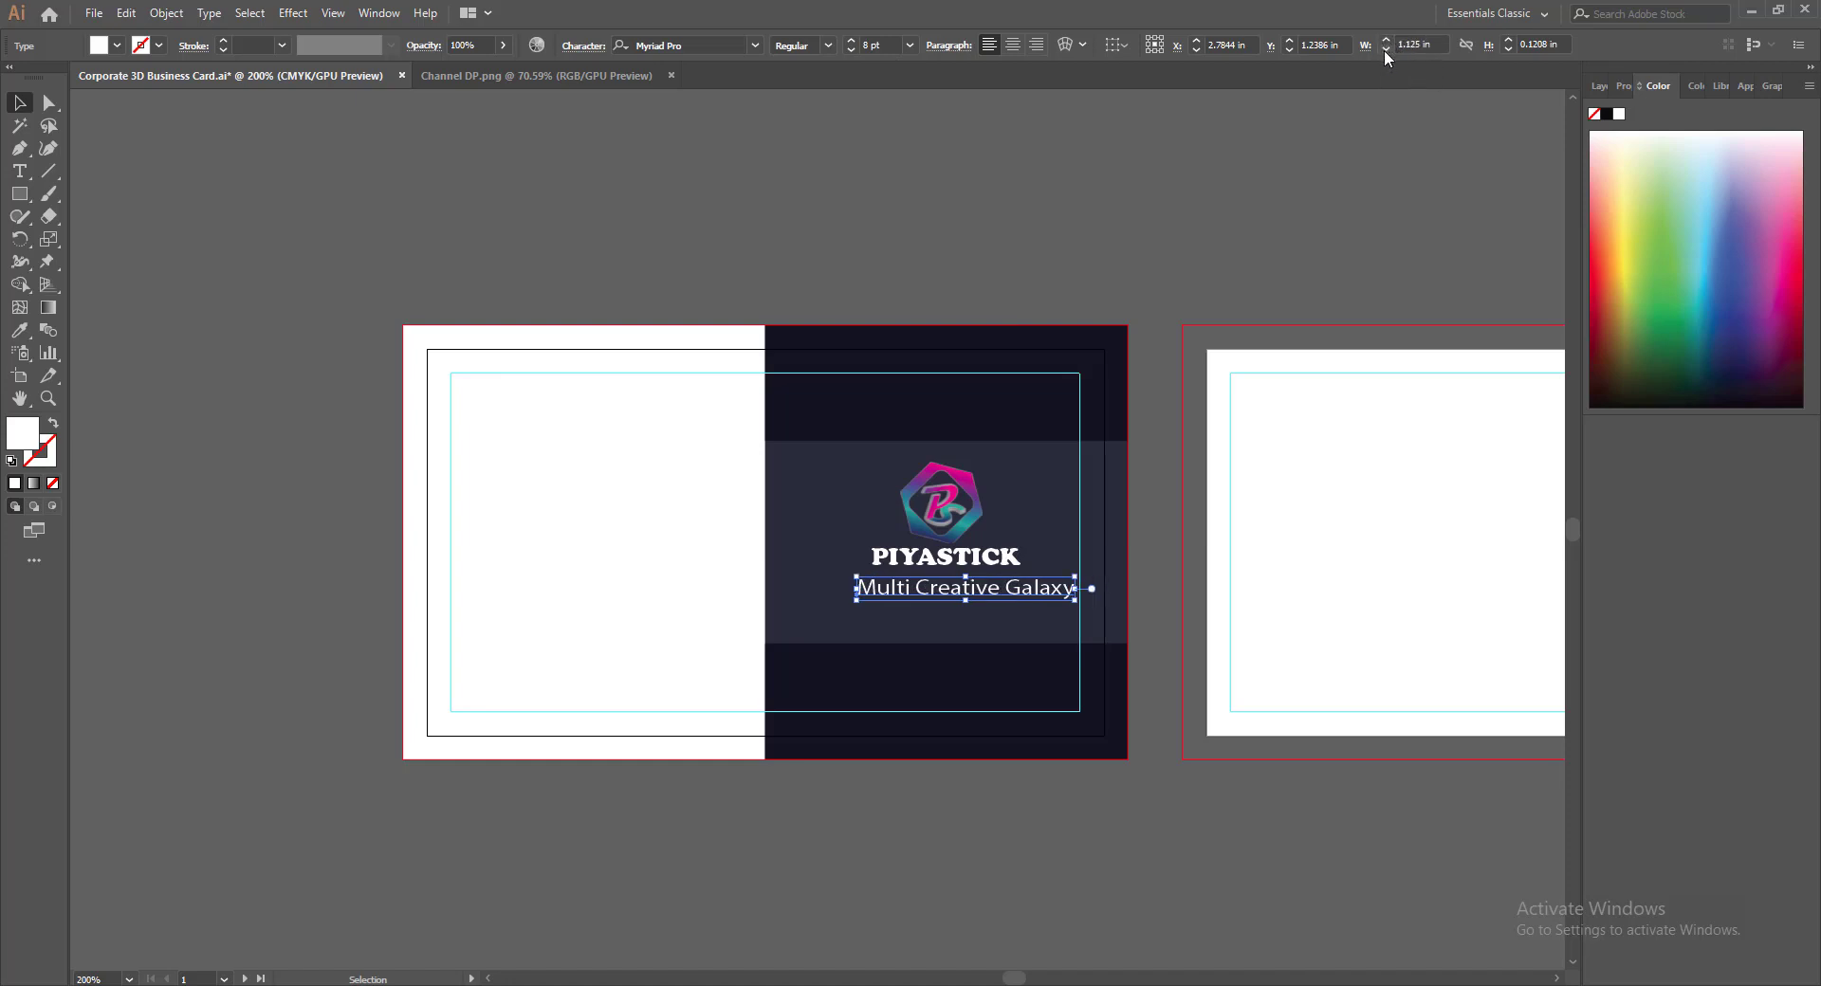
Nudge the tagline closer beneath PIYASTICK, to about X 2.66 in, Y 1.20 in
key(Left)
key(Left)
key(Left)
key(Left)
key(Left)
key(Left)
key(Left)
key(Left)
key(Left)
key(Left)
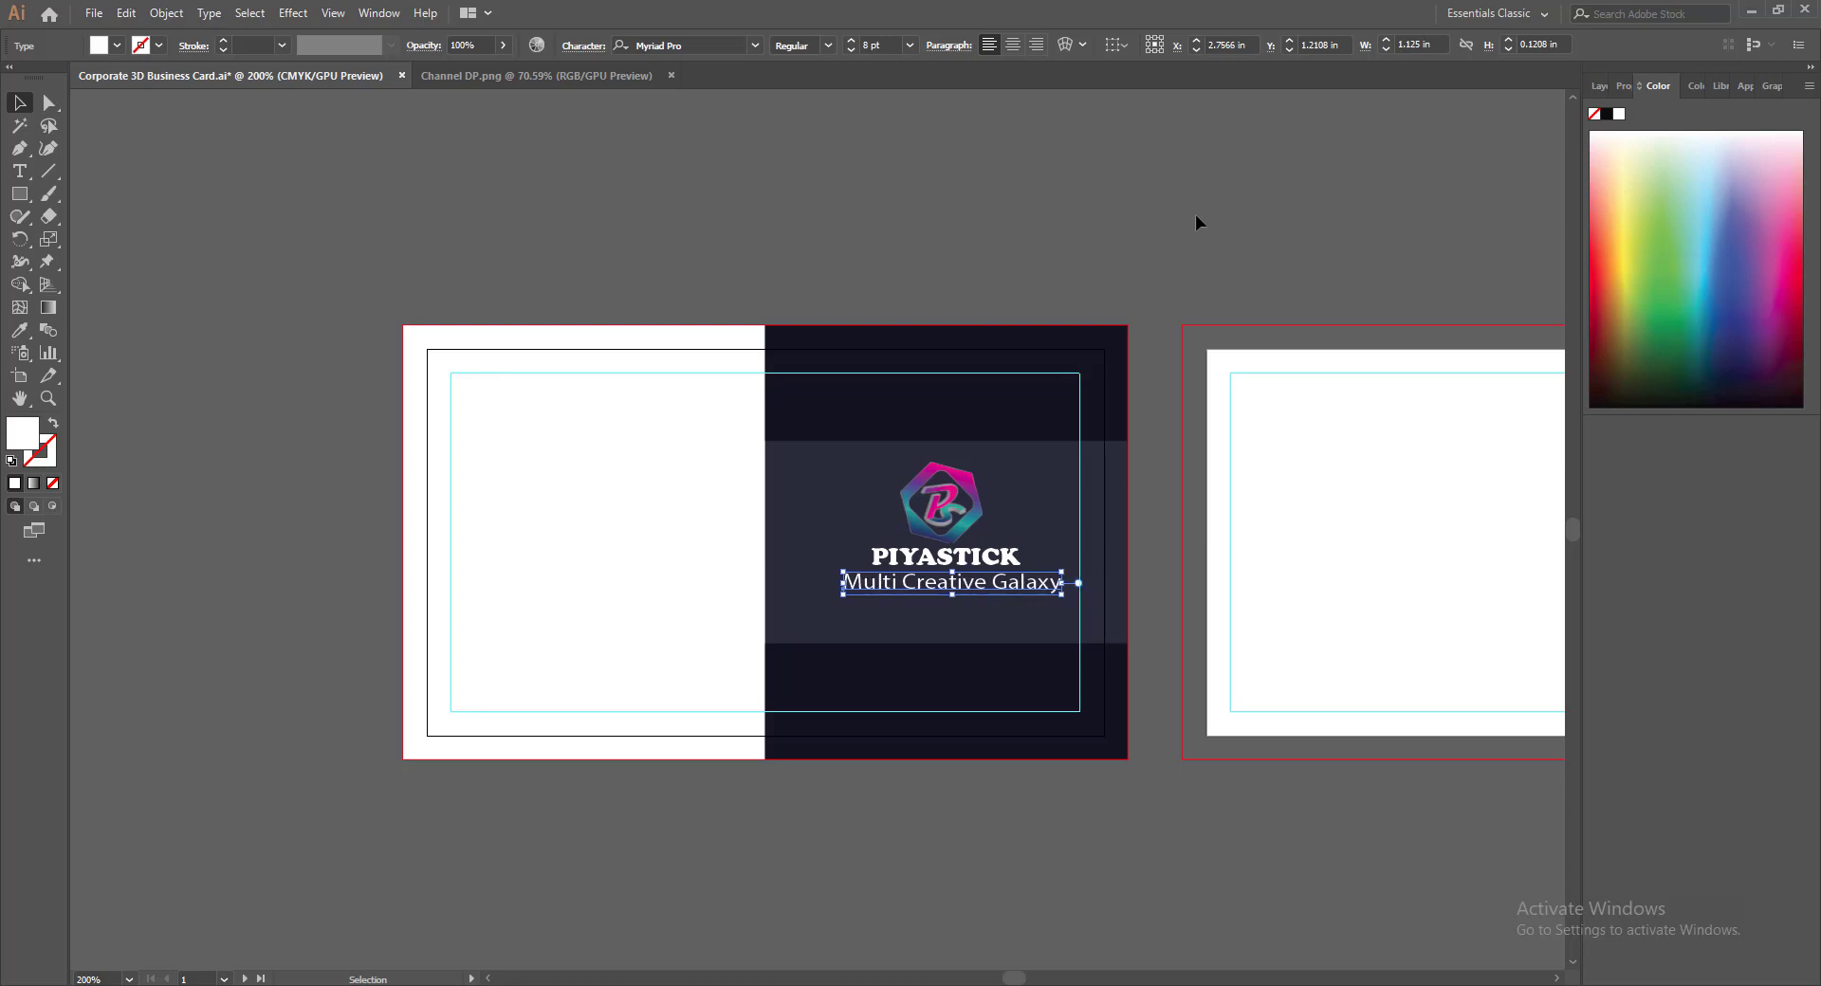
key(Up)
key(Up)
key(Up)
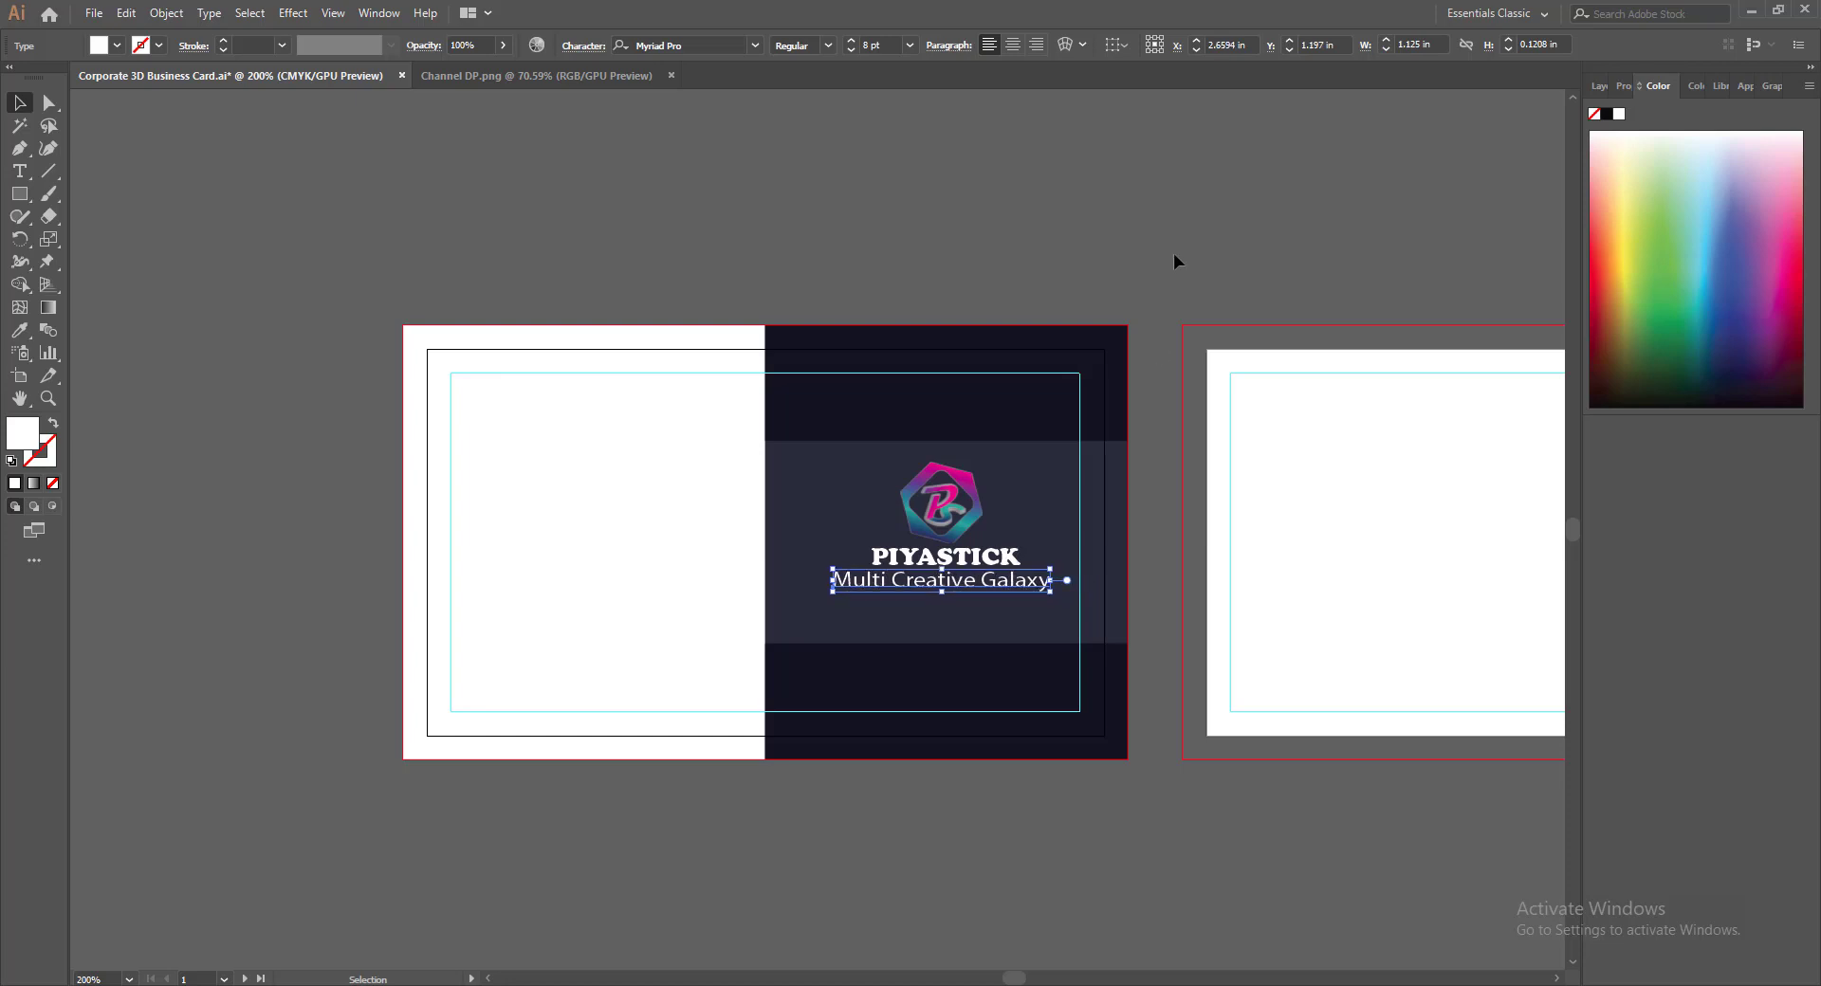
click(1141, 828)
Reduce the tagline to 7 pt and shift it right to about X 2.69 in
click(931, 583)
click(850, 50)
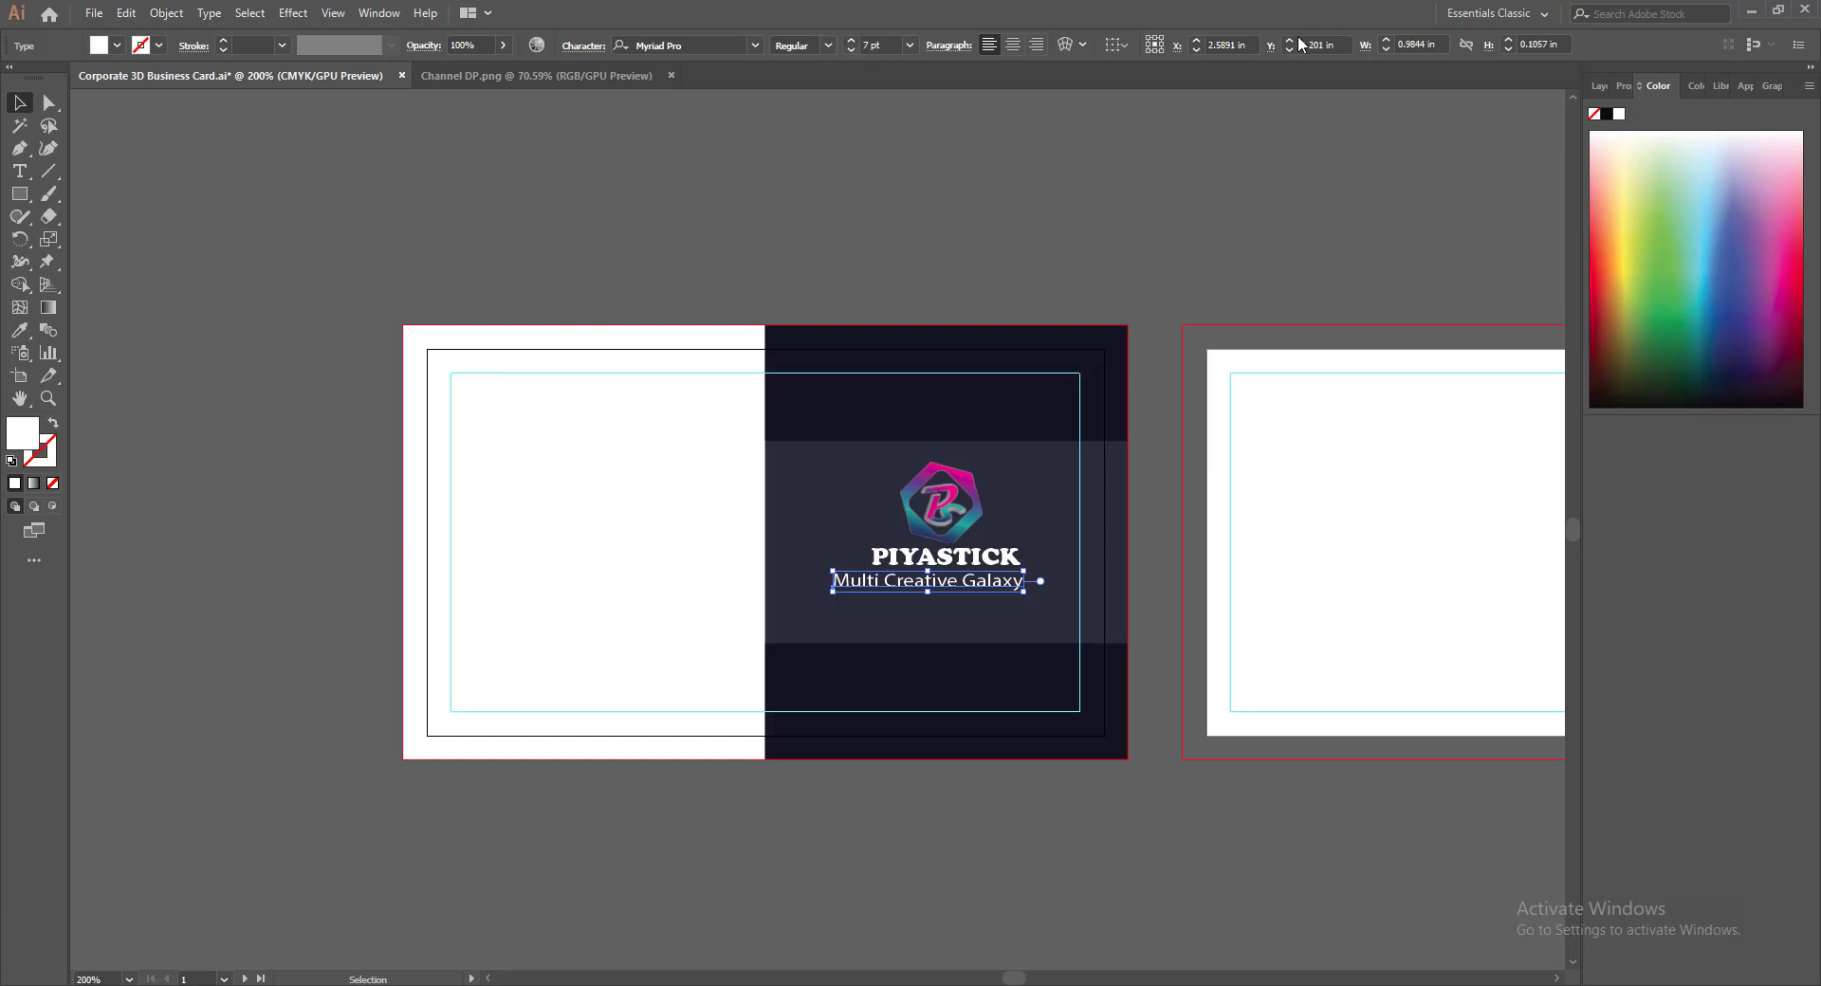
key(Right)
key(Right)
key(Right)
key(Right)
key(Right)
key(Right)
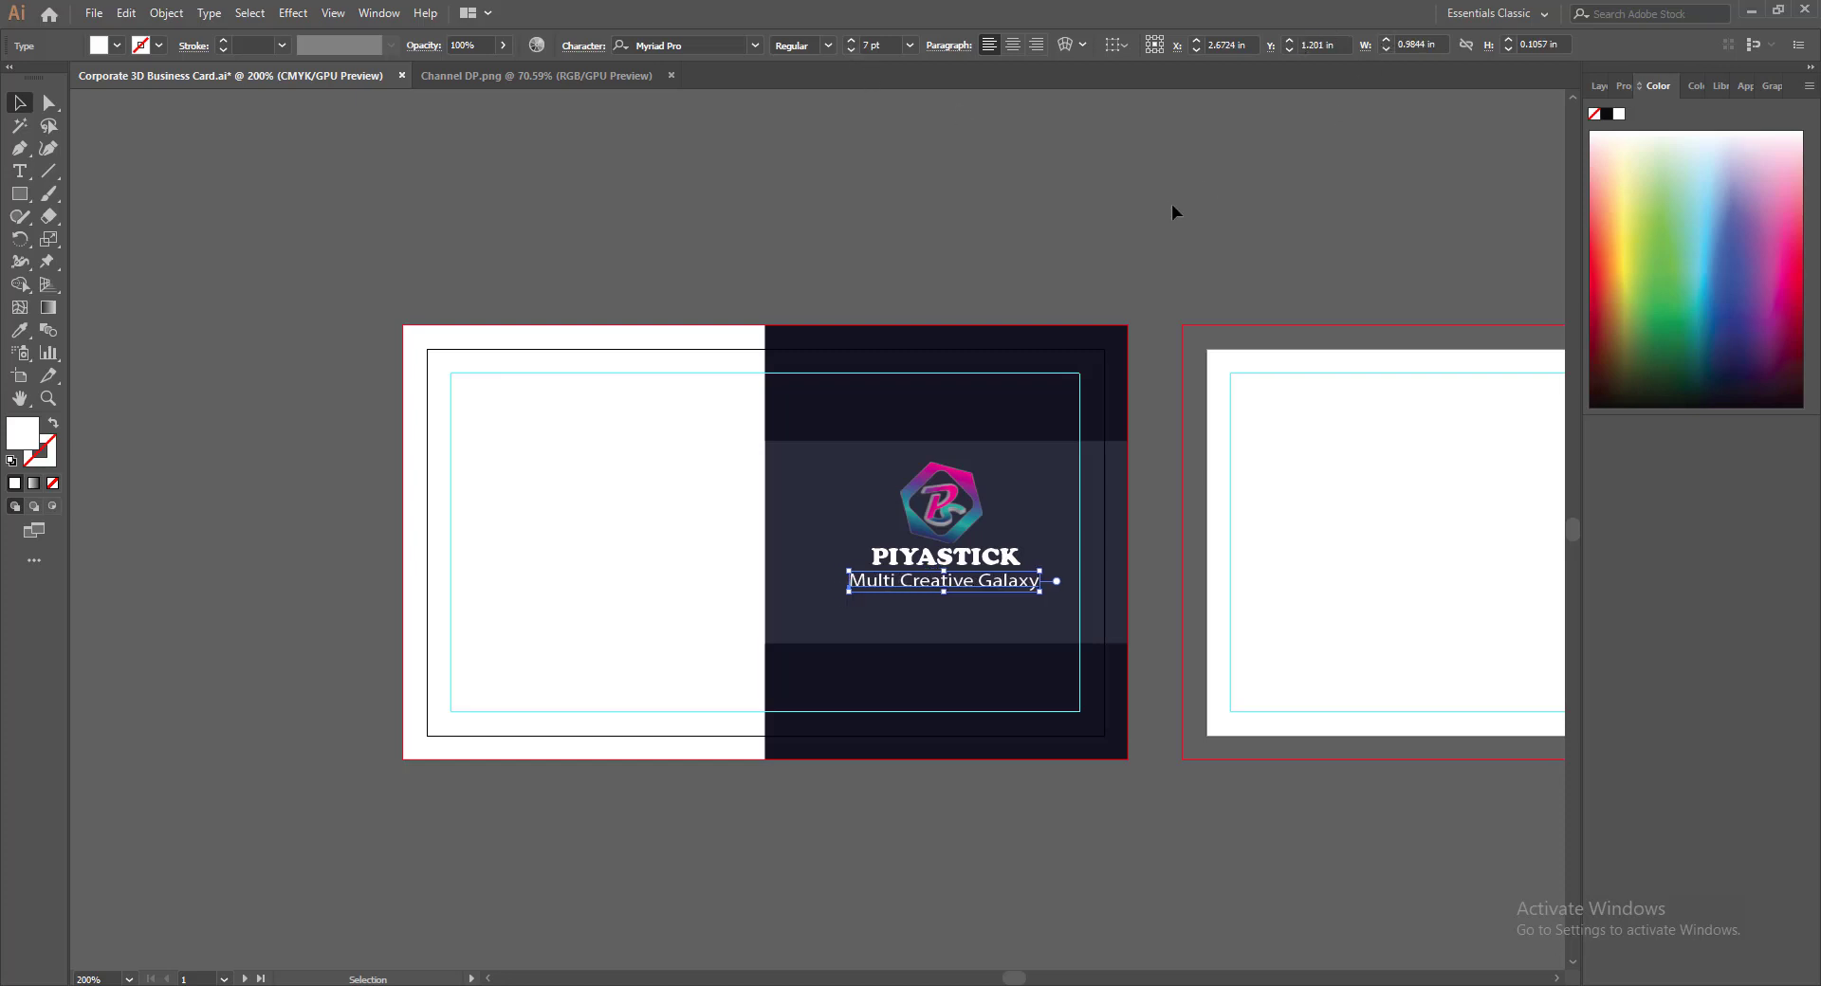
key(Right)
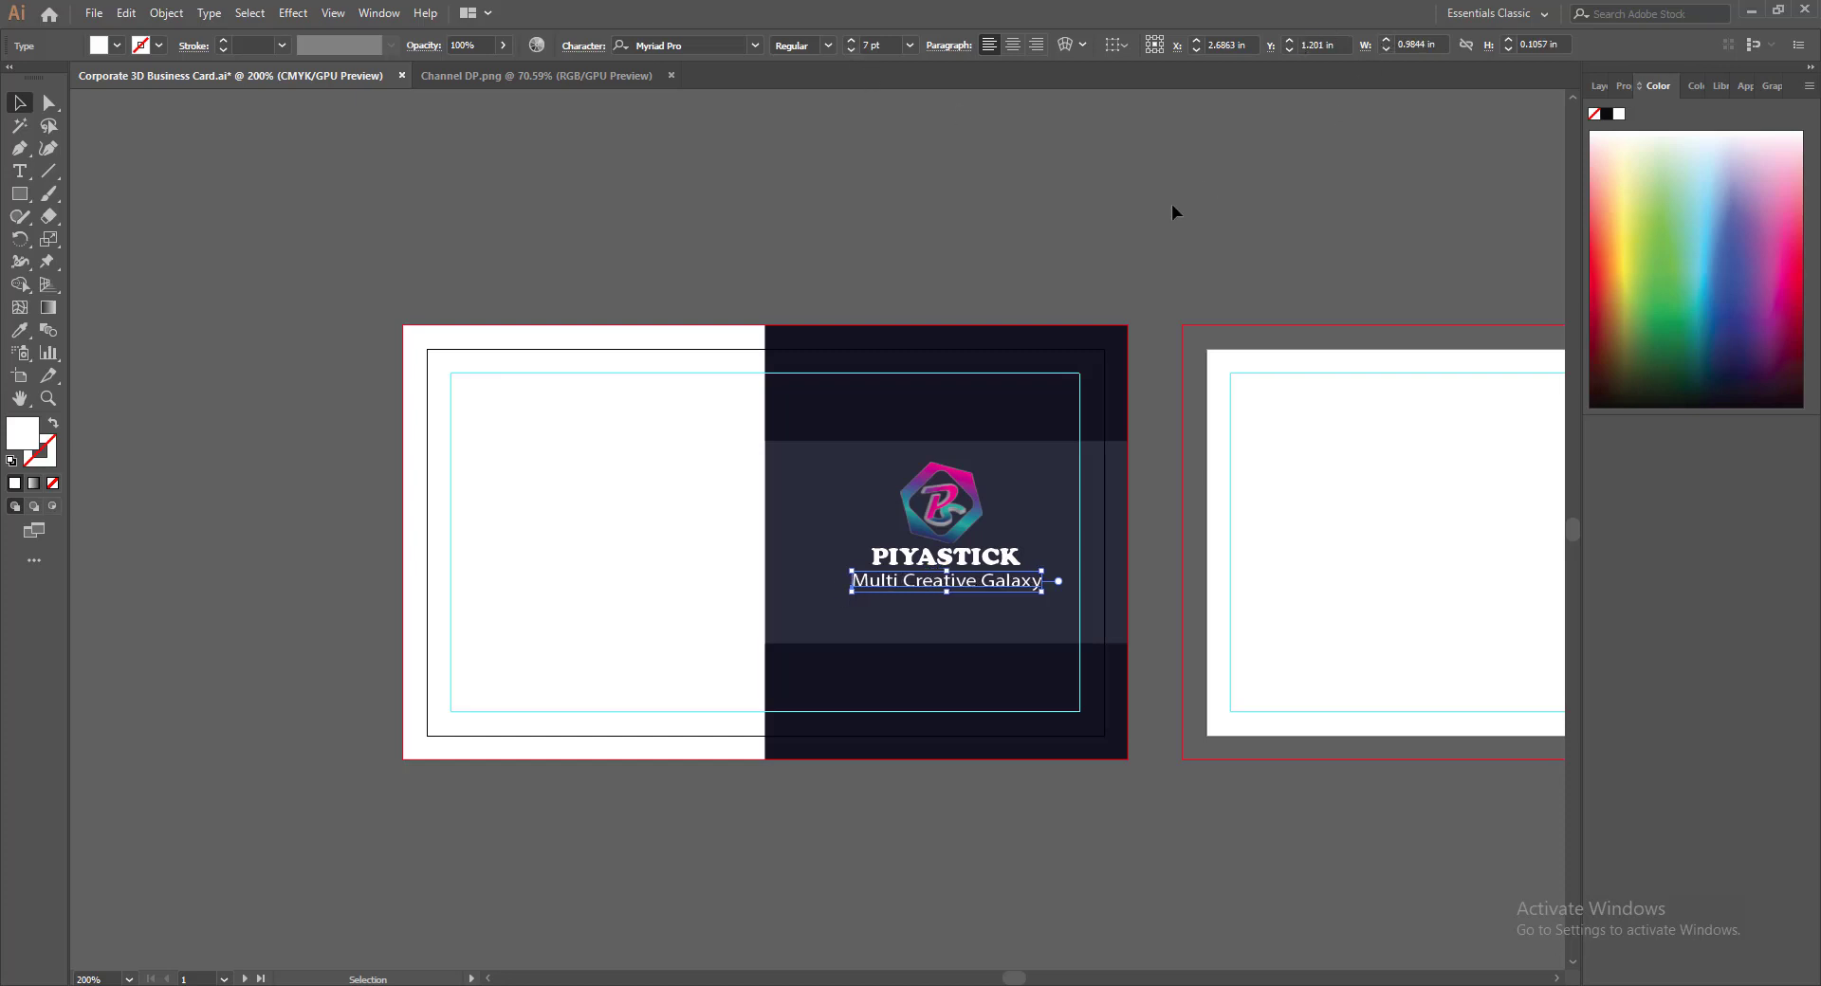
click(1215, 744)
Fine-tune the tagline's position to about X 2.67 in beneath PIYASTICK and save the document
click(928, 582)
click(1003, 818)
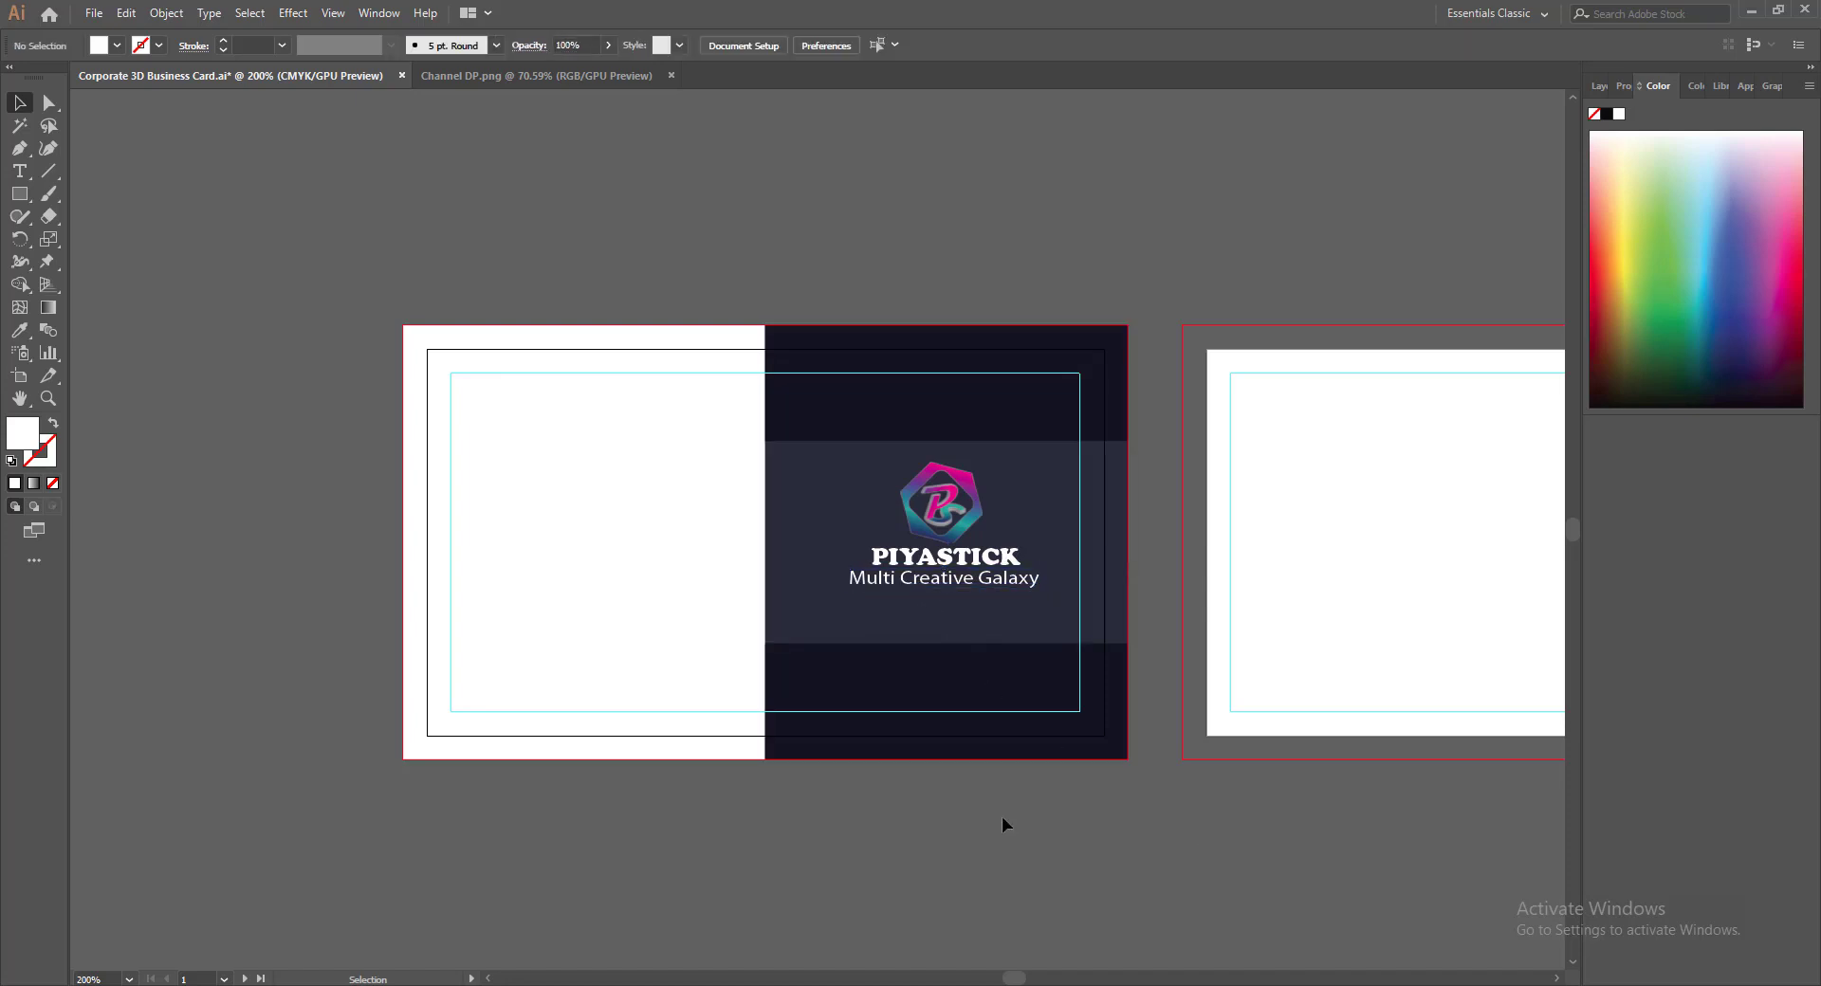
click(977, 583)
key(Down)
click(1159, 258)
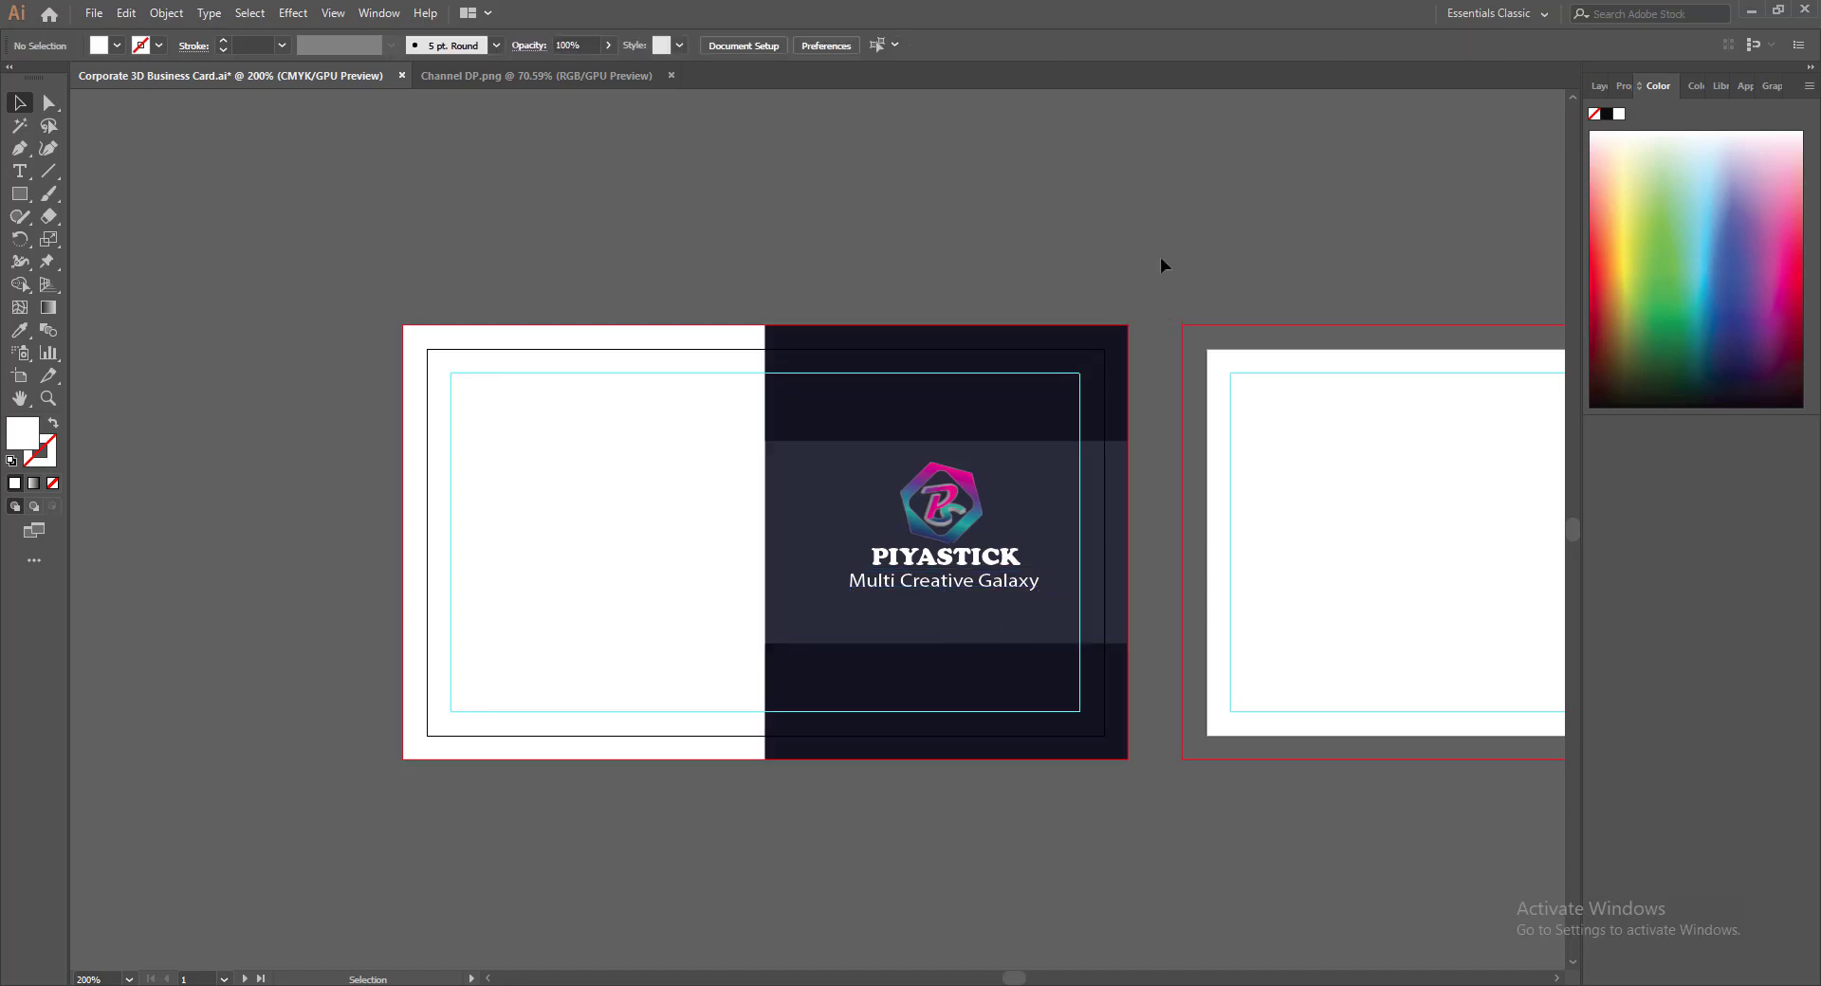
key(ctrl+s)
Move the logo and both text lines together to about X 2.66 in, Y 1.00 in, centring them vertically in the slate band, and save the document
click(928, 536)
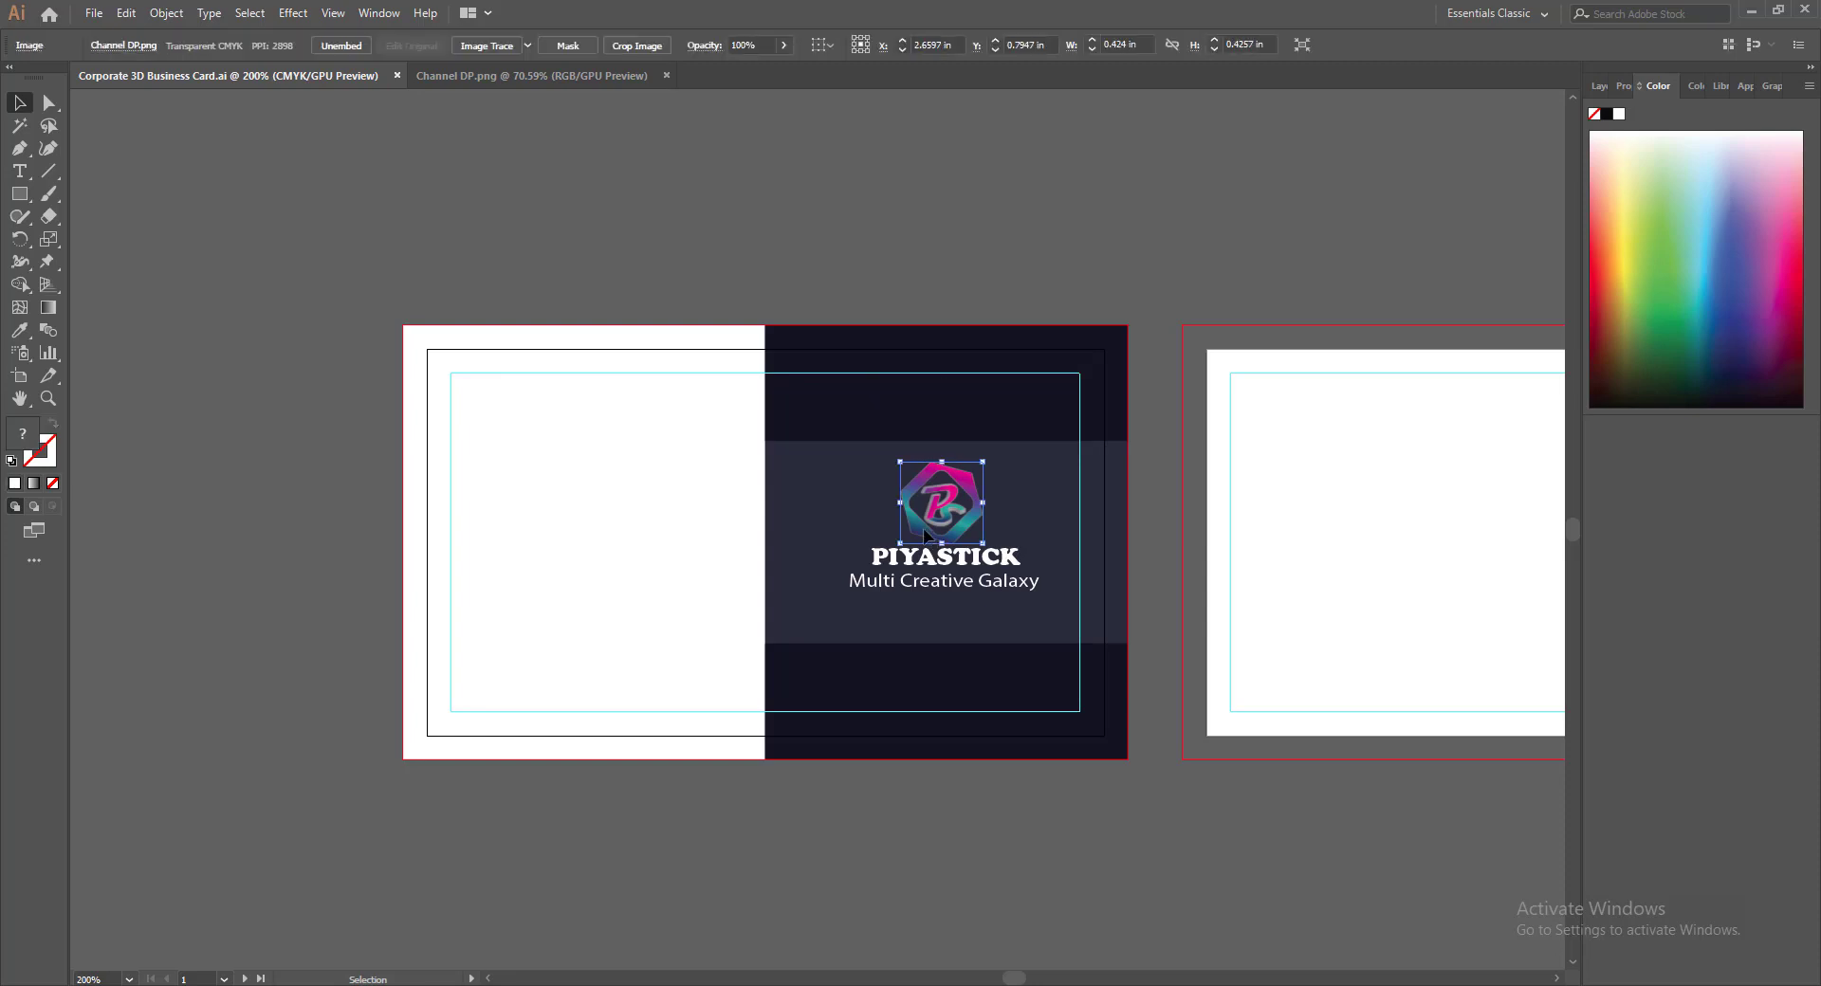
shift+click(926, 558)
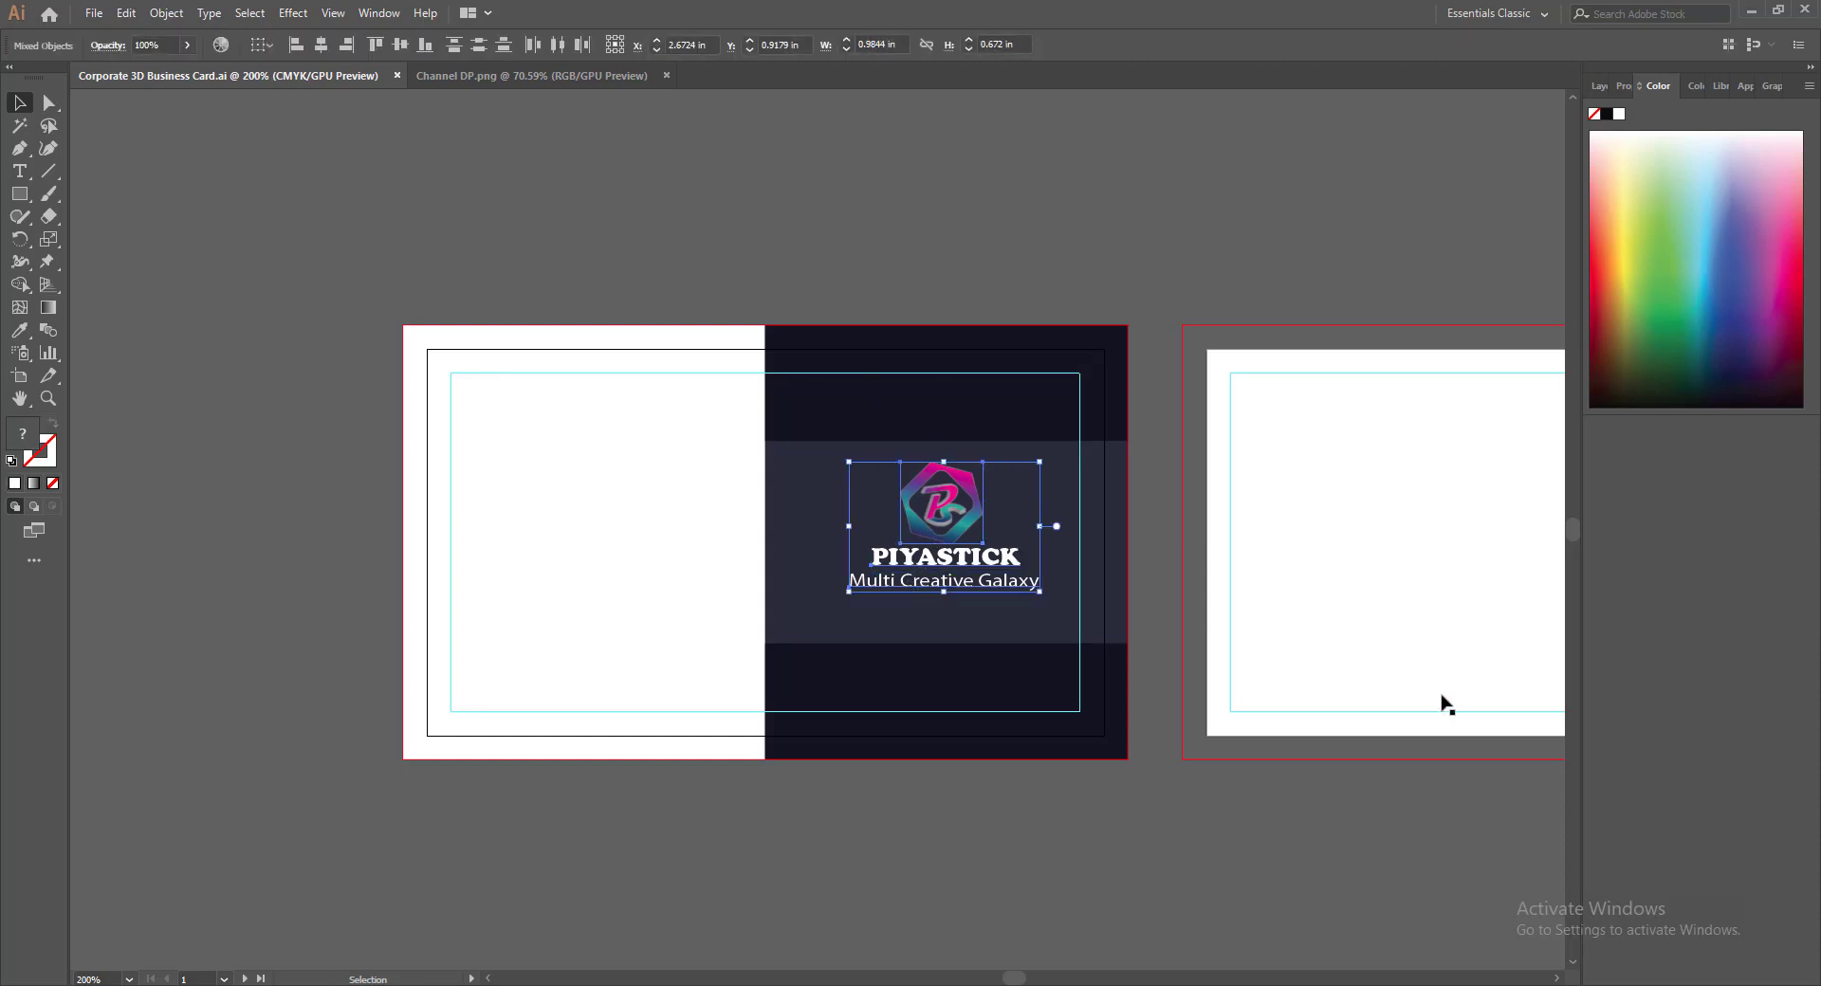
key(Down)
key(Down)
key(Down)
key(Down)
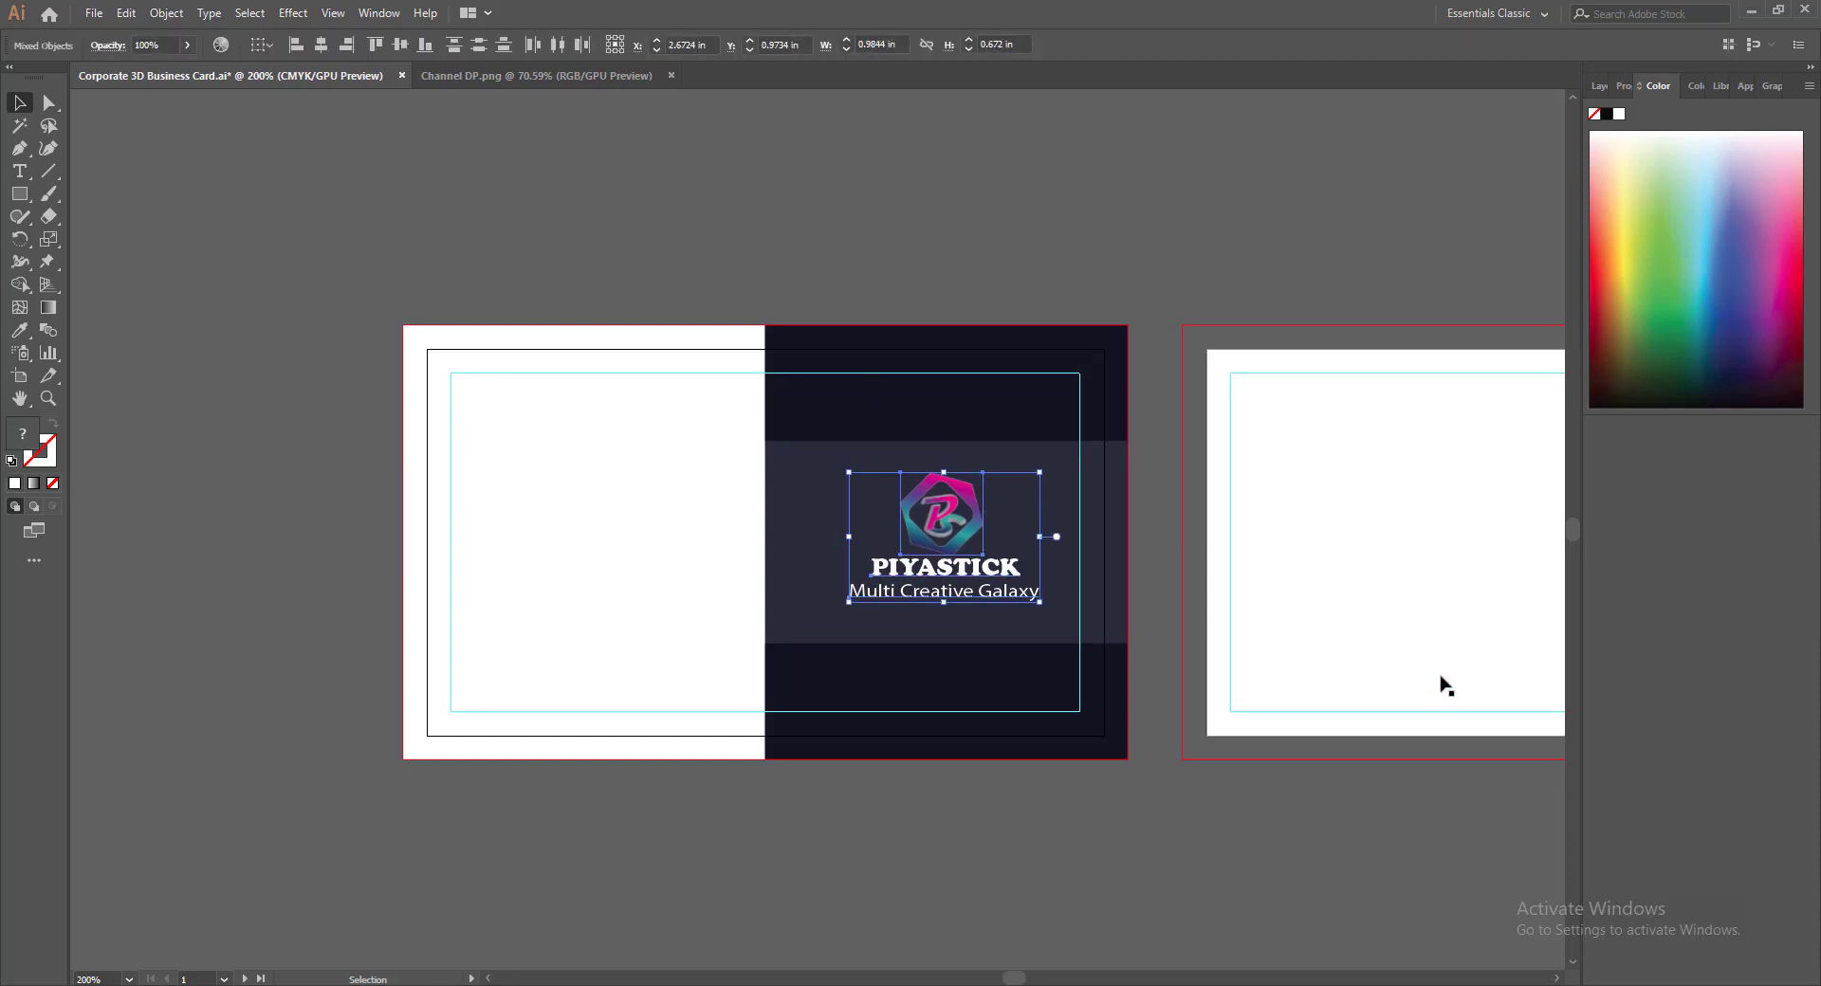
key(Left)
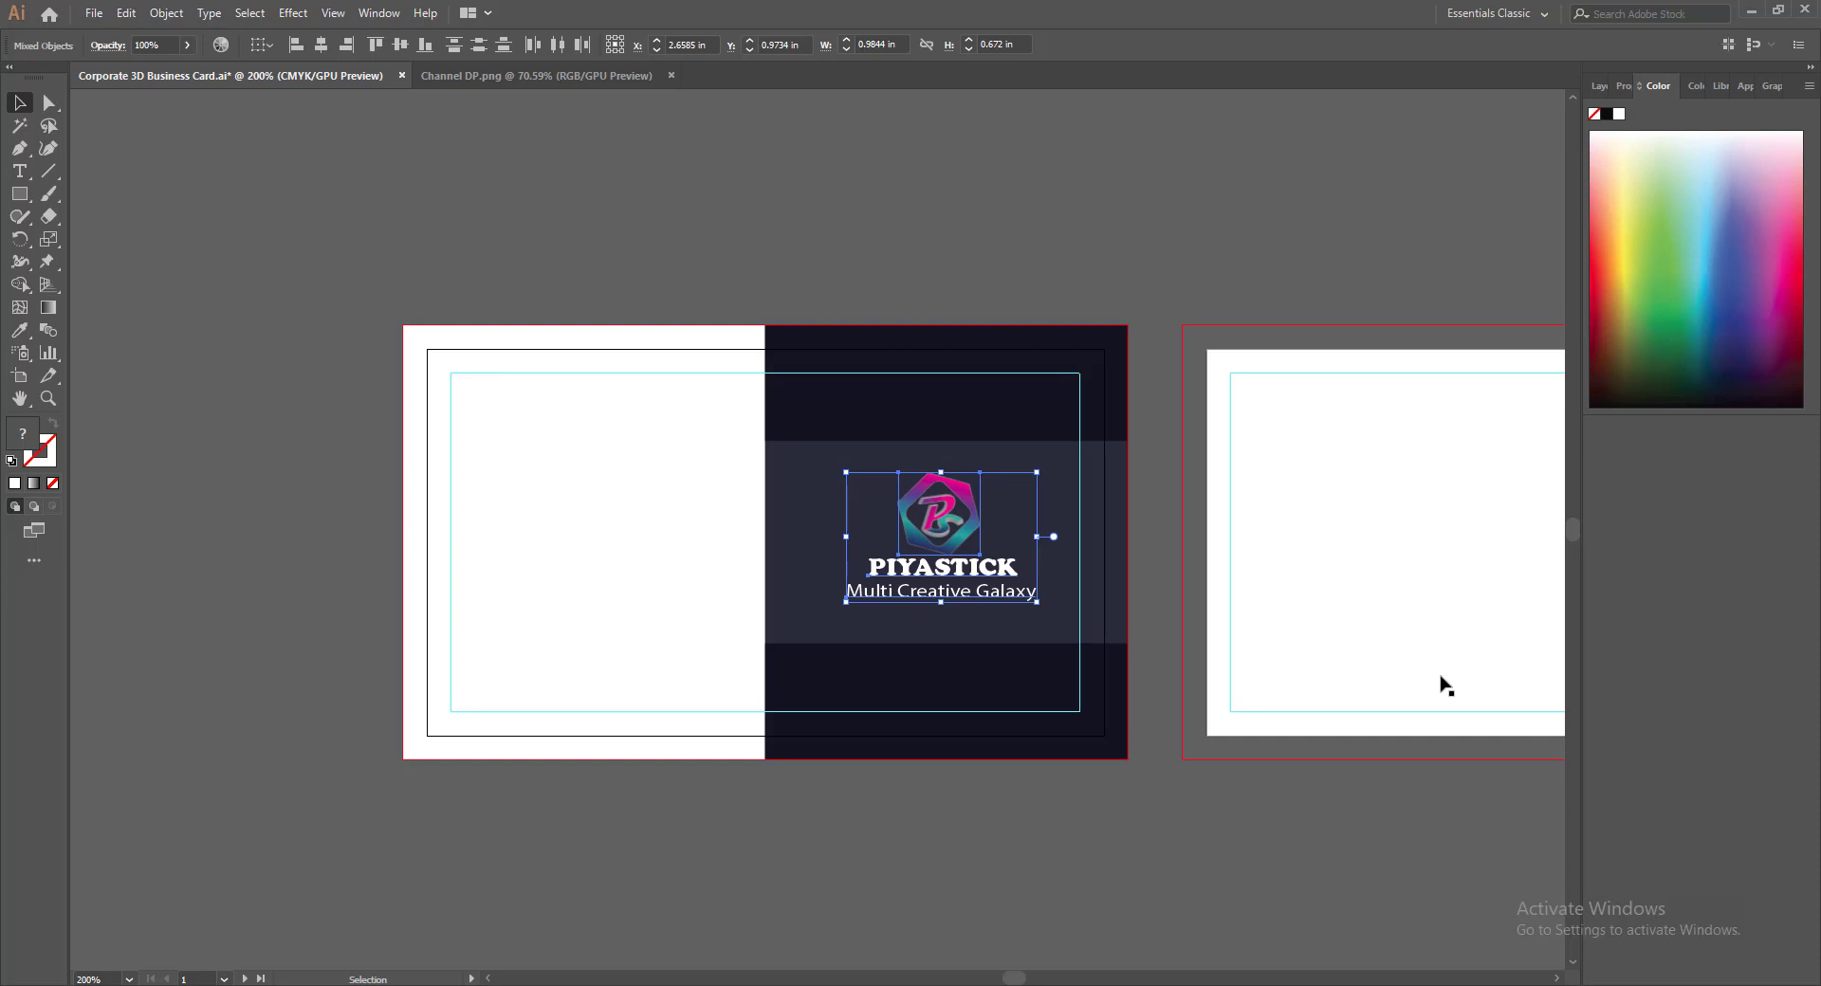
key(Down)
key(Down)
key(Down)
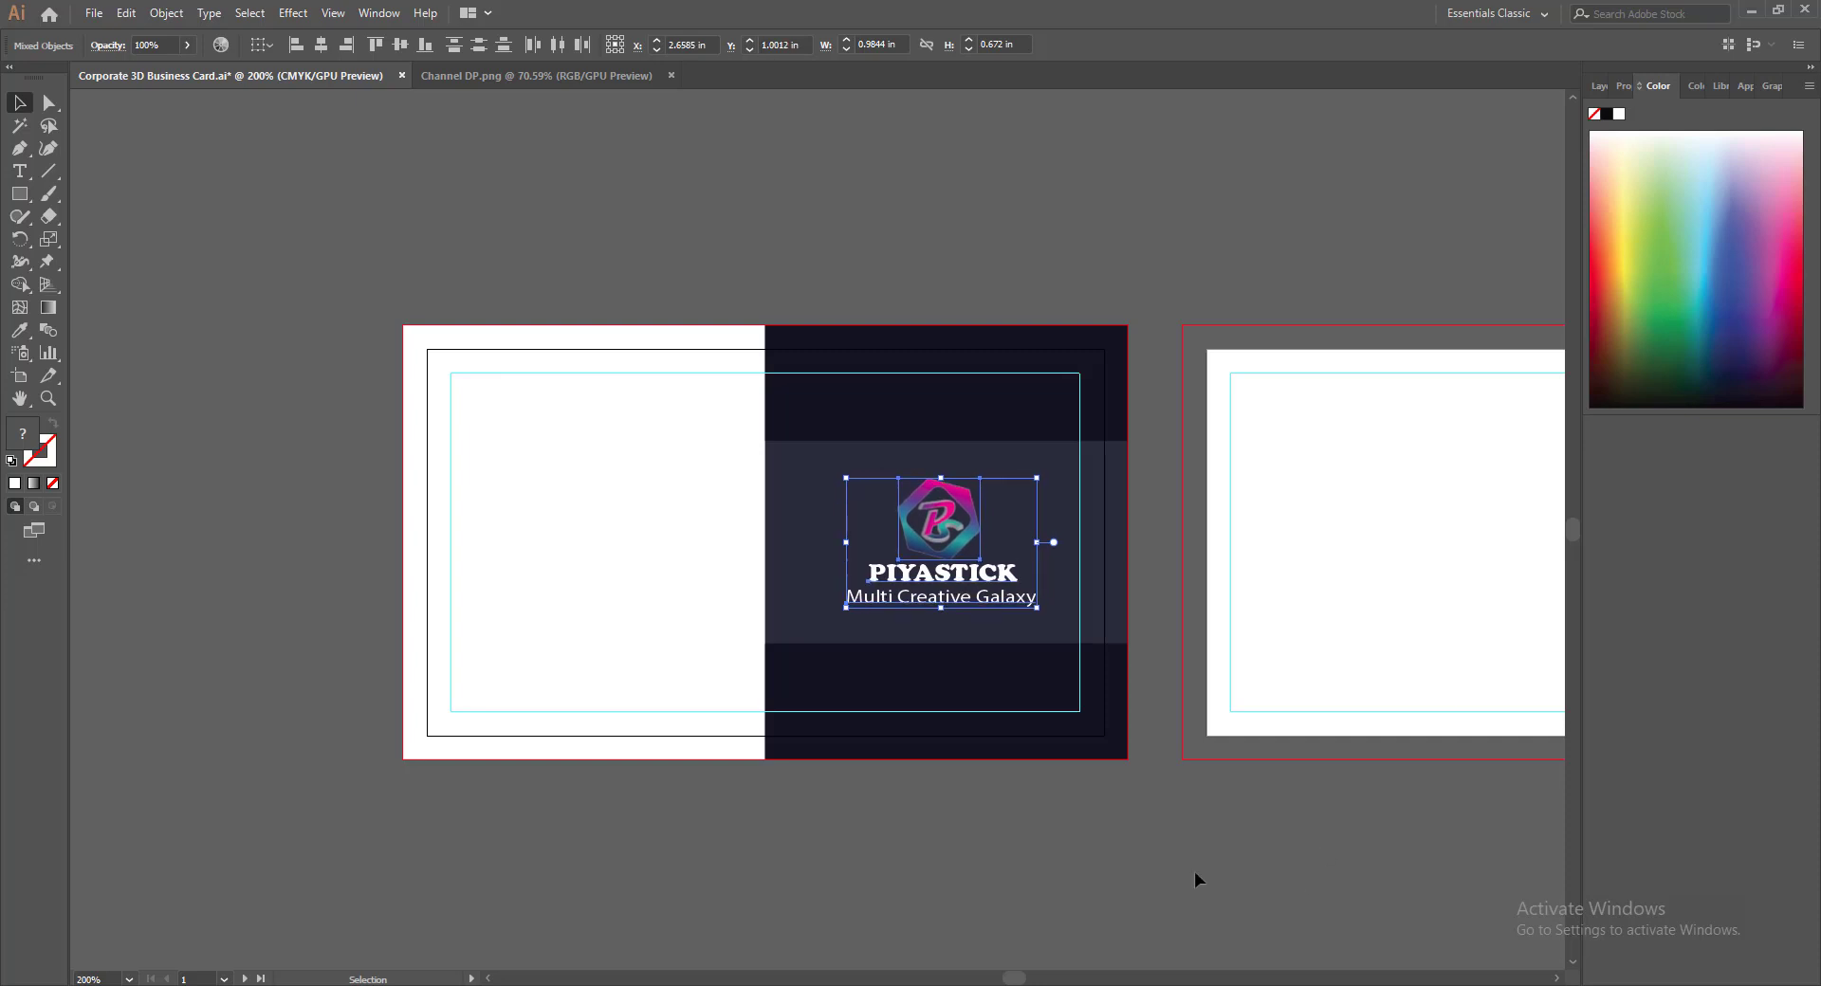
click(1195, 874)
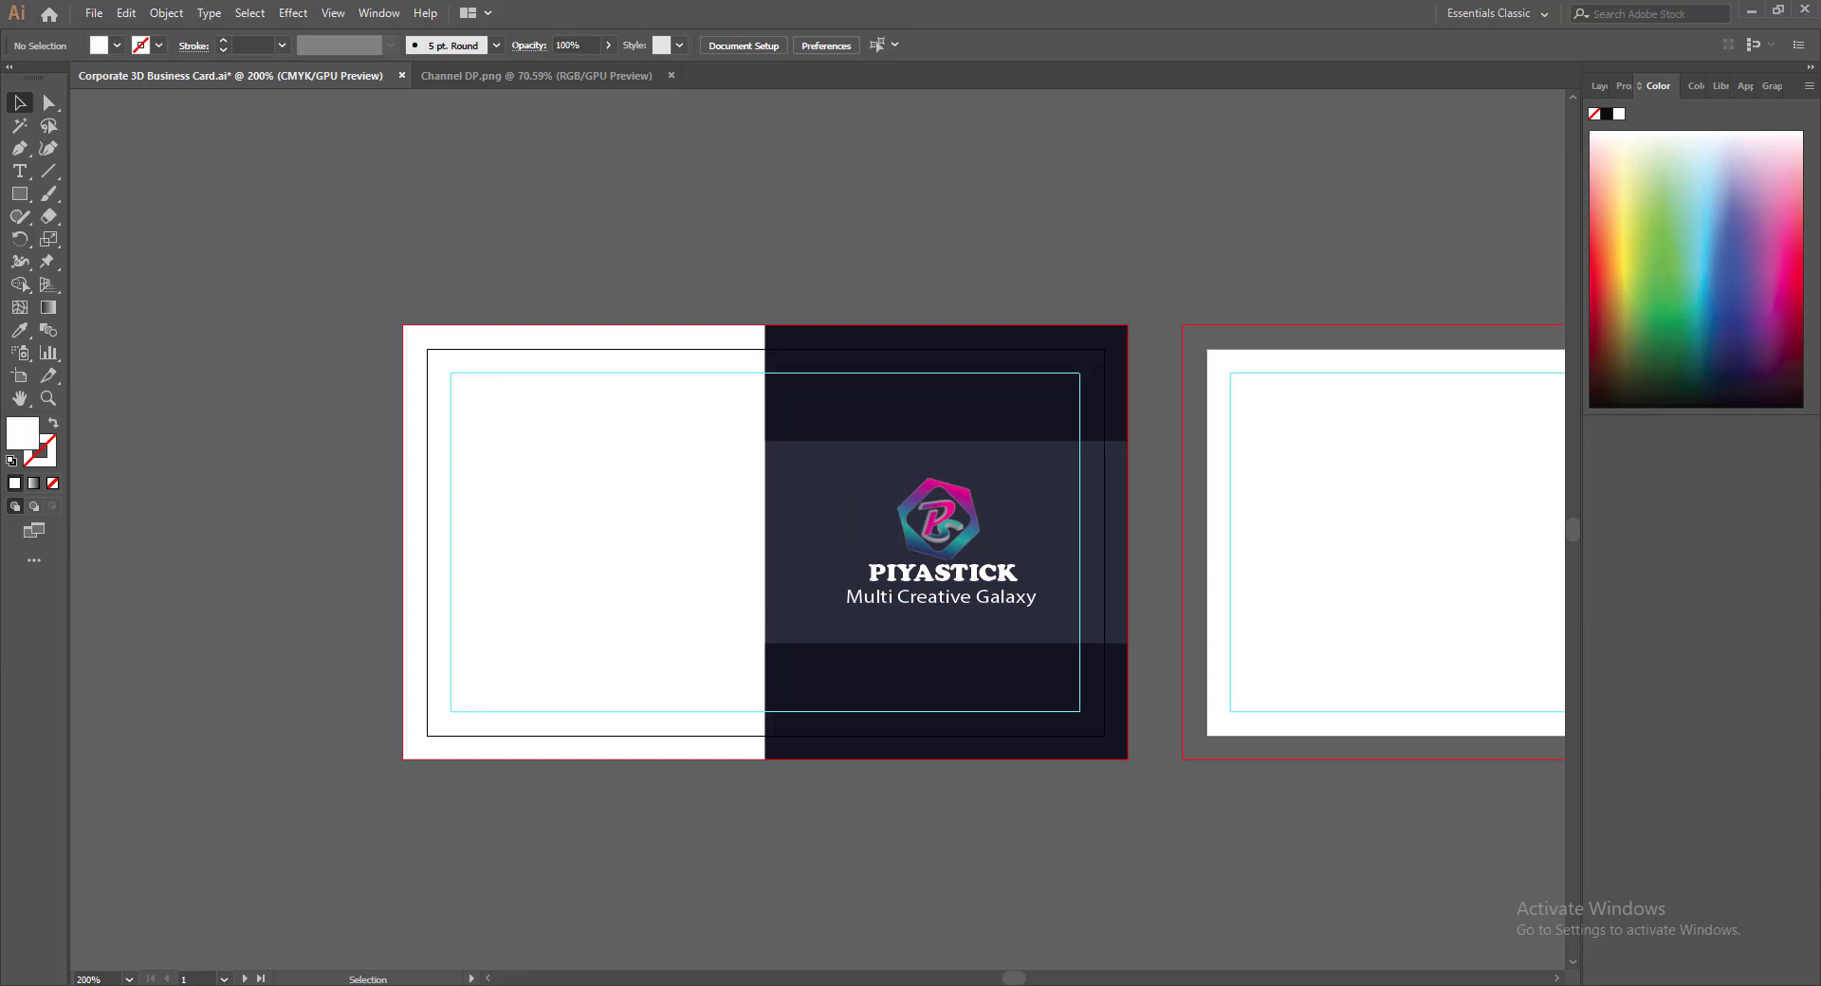
key(ctrl+s)
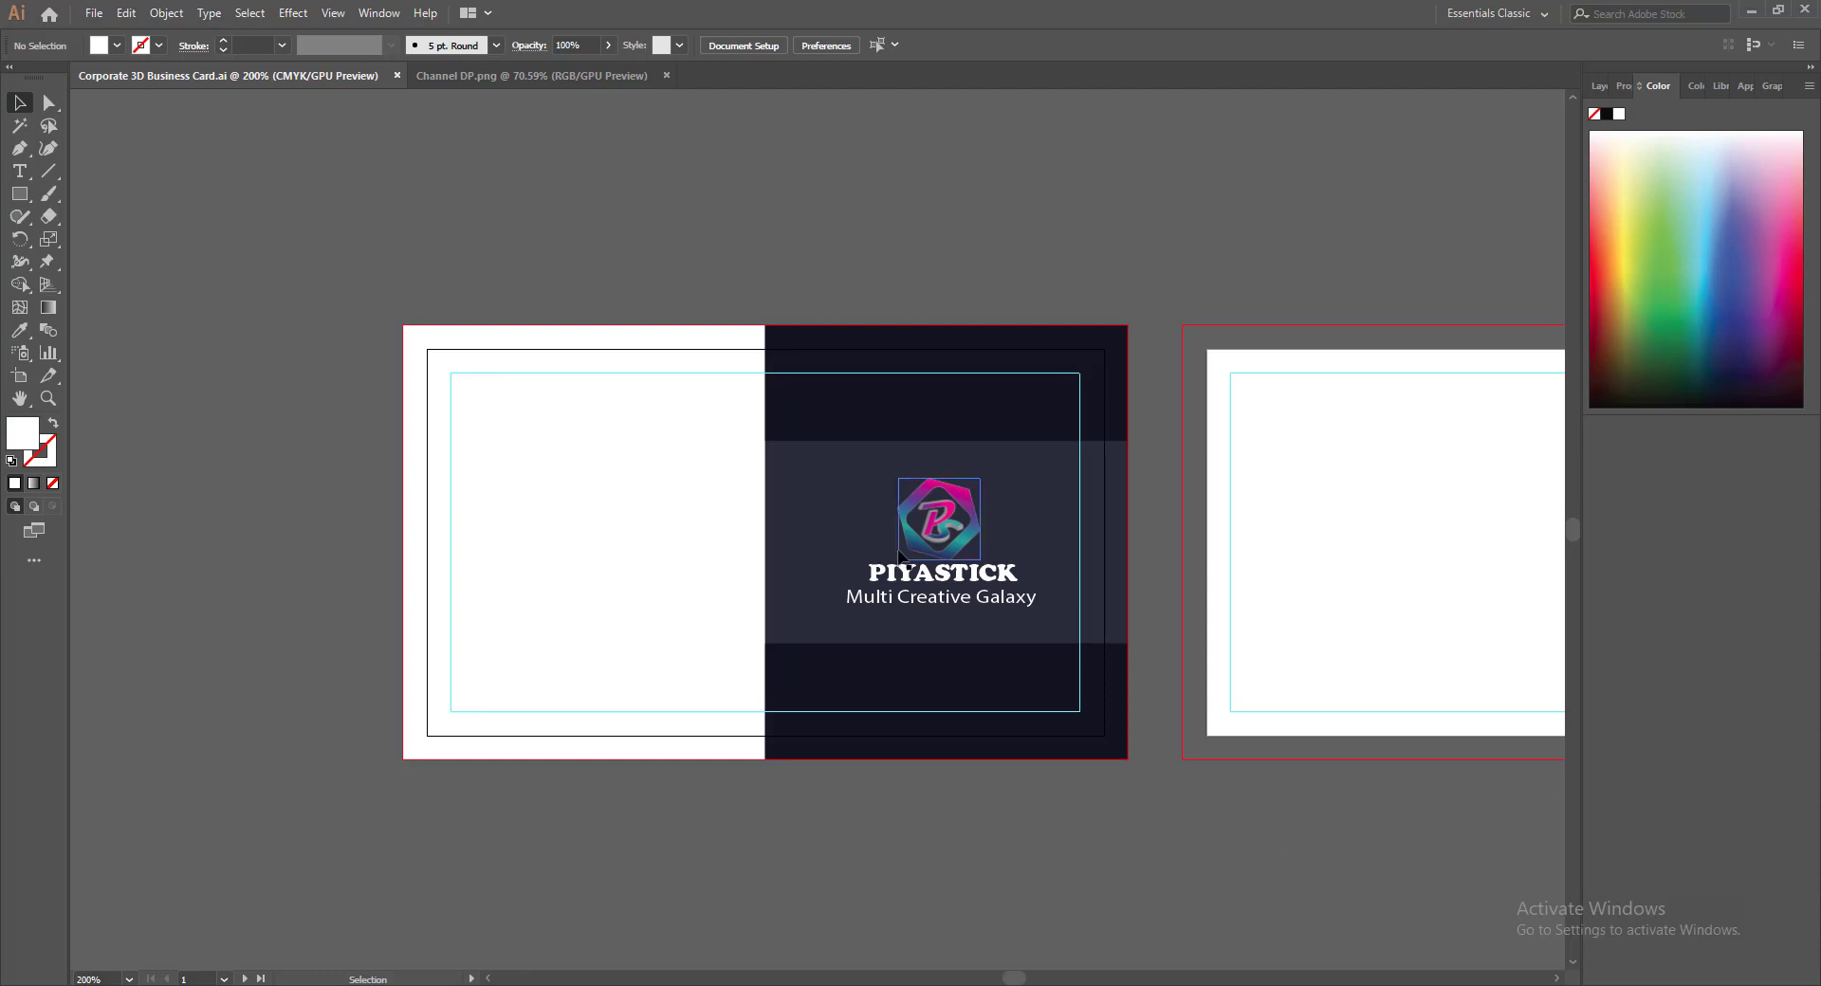
Narrow the navy block and slate band together by moving their shared inner edge slightly right, and save the document
click(789, 418)
shift+click(799, 645)
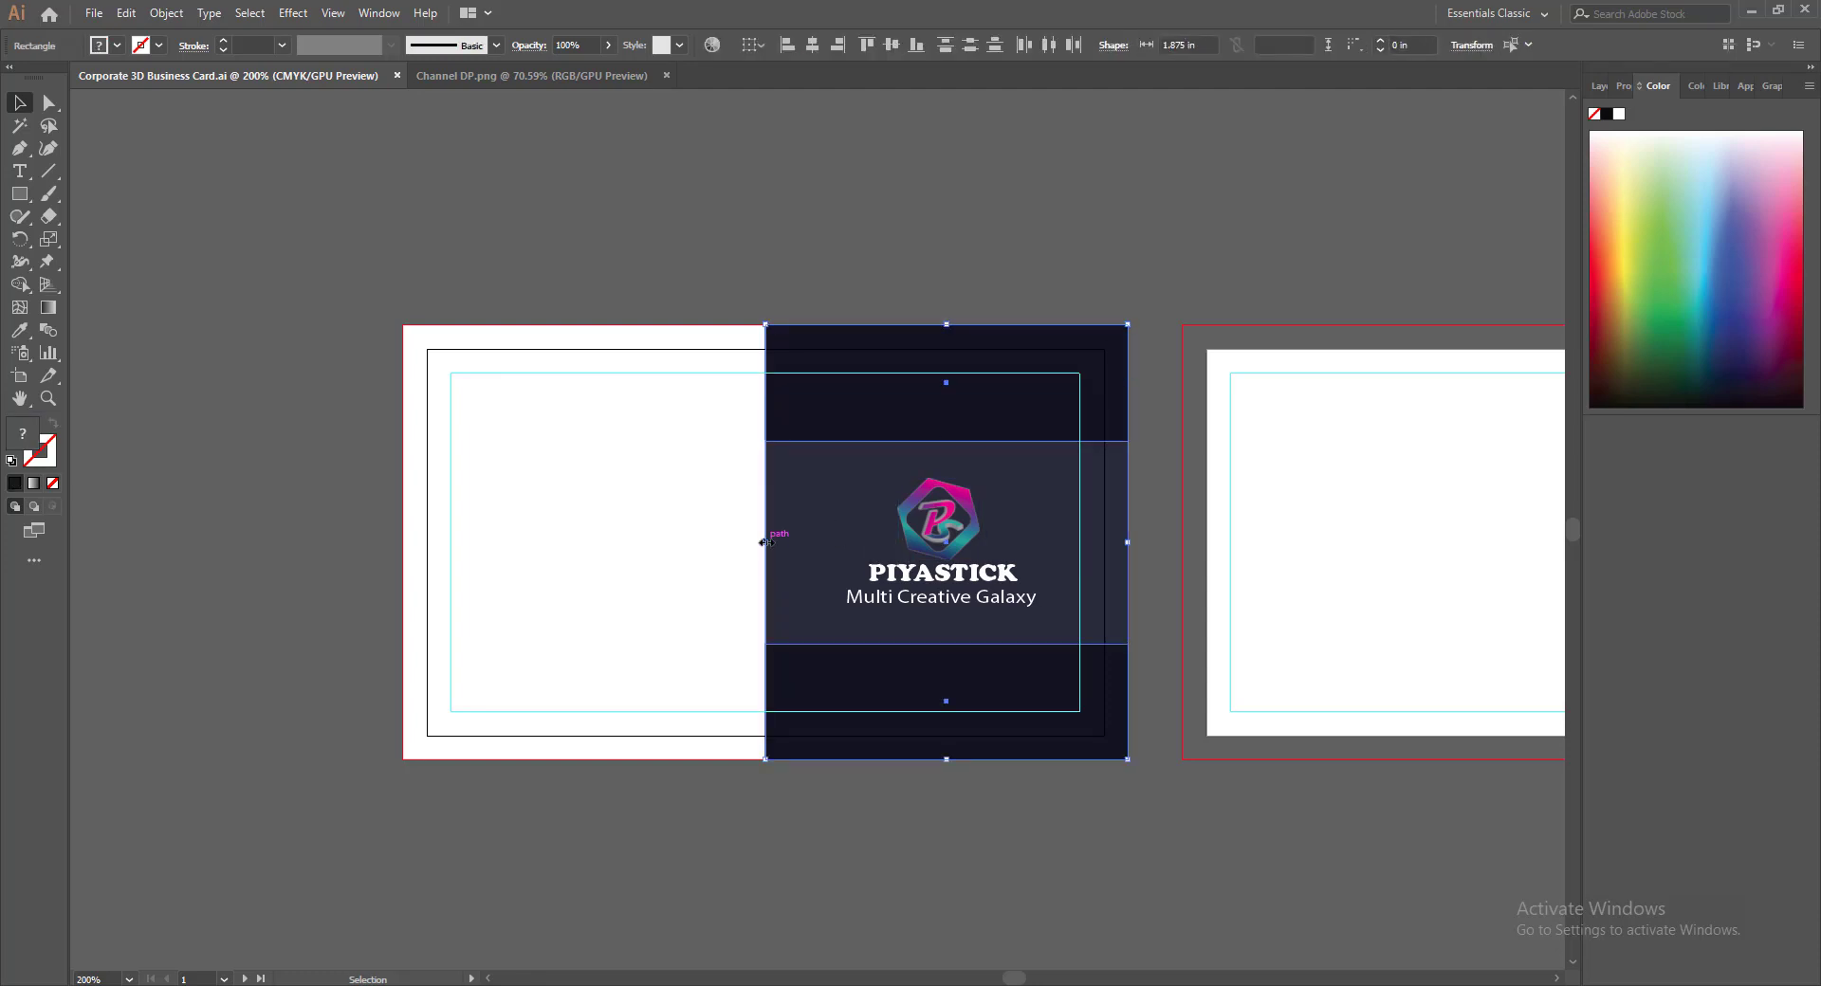
drag(765, 543, 777, 542)
click(892, 834)
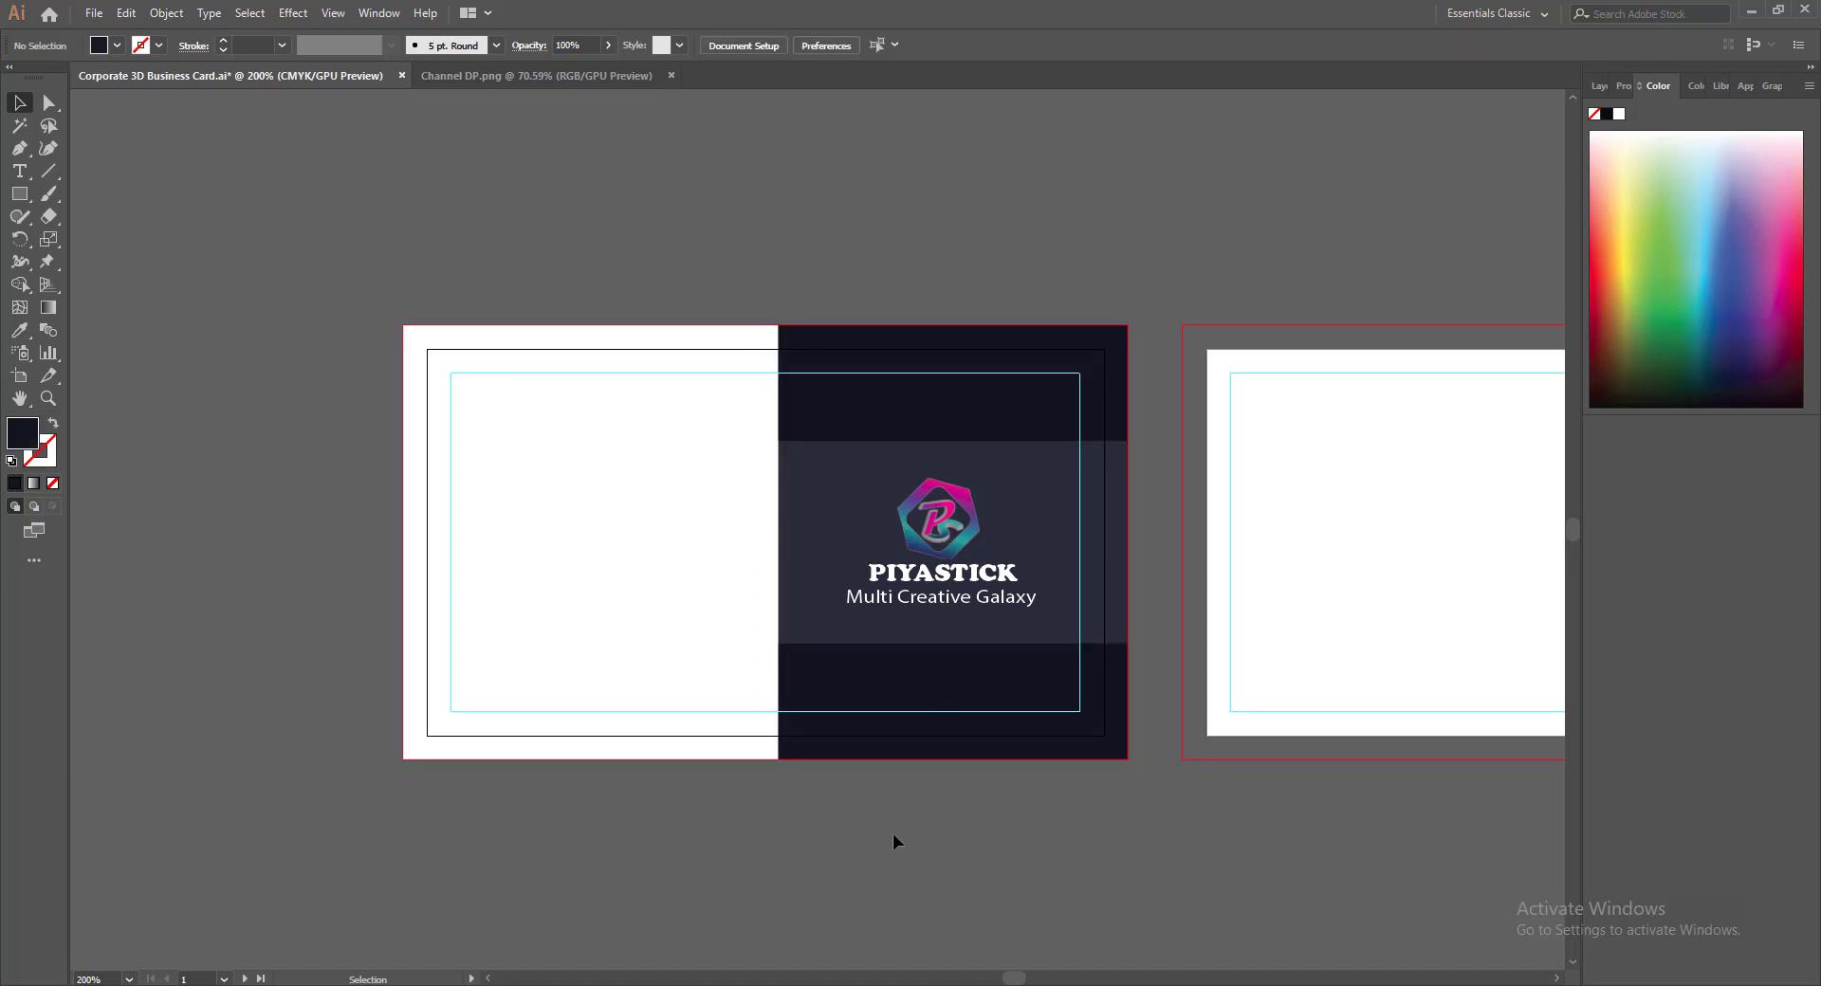
key(ctrl+s)
Draw a rectangle about 0.36 by 0.30 in at the card's top edge, straddling the white and navy boundary
key(m)
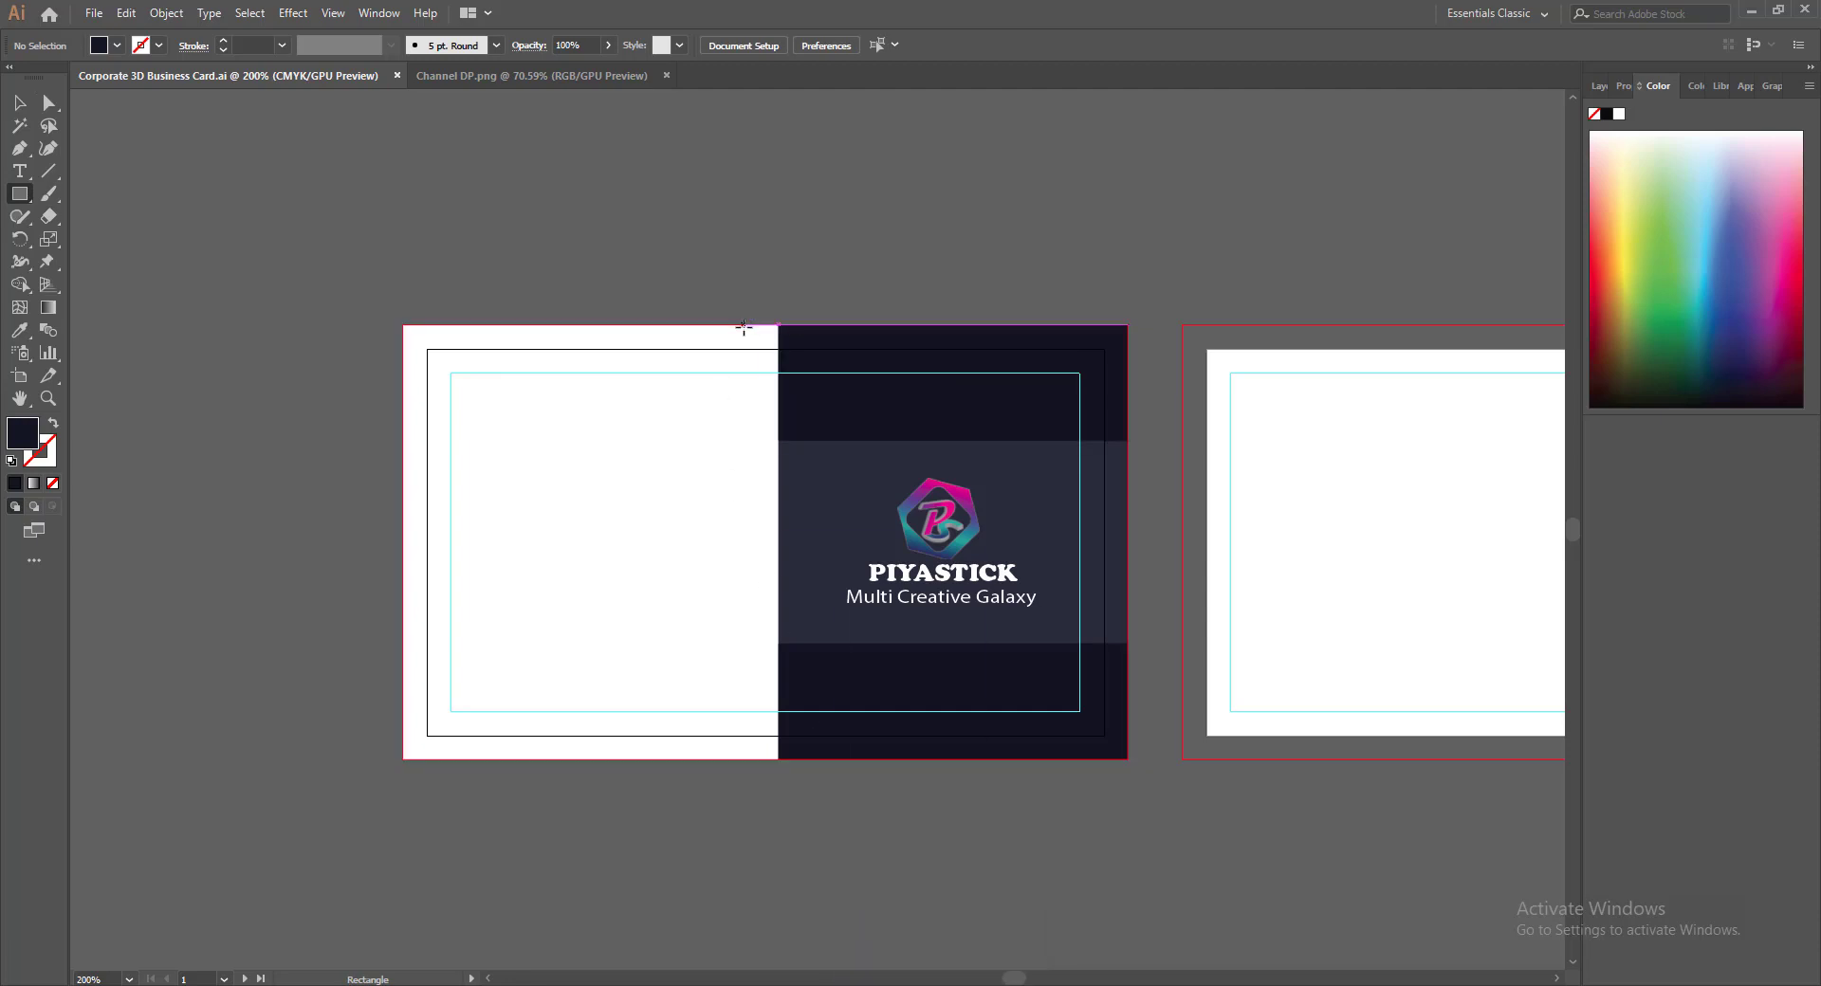
drag(735, 324, 804, 383)
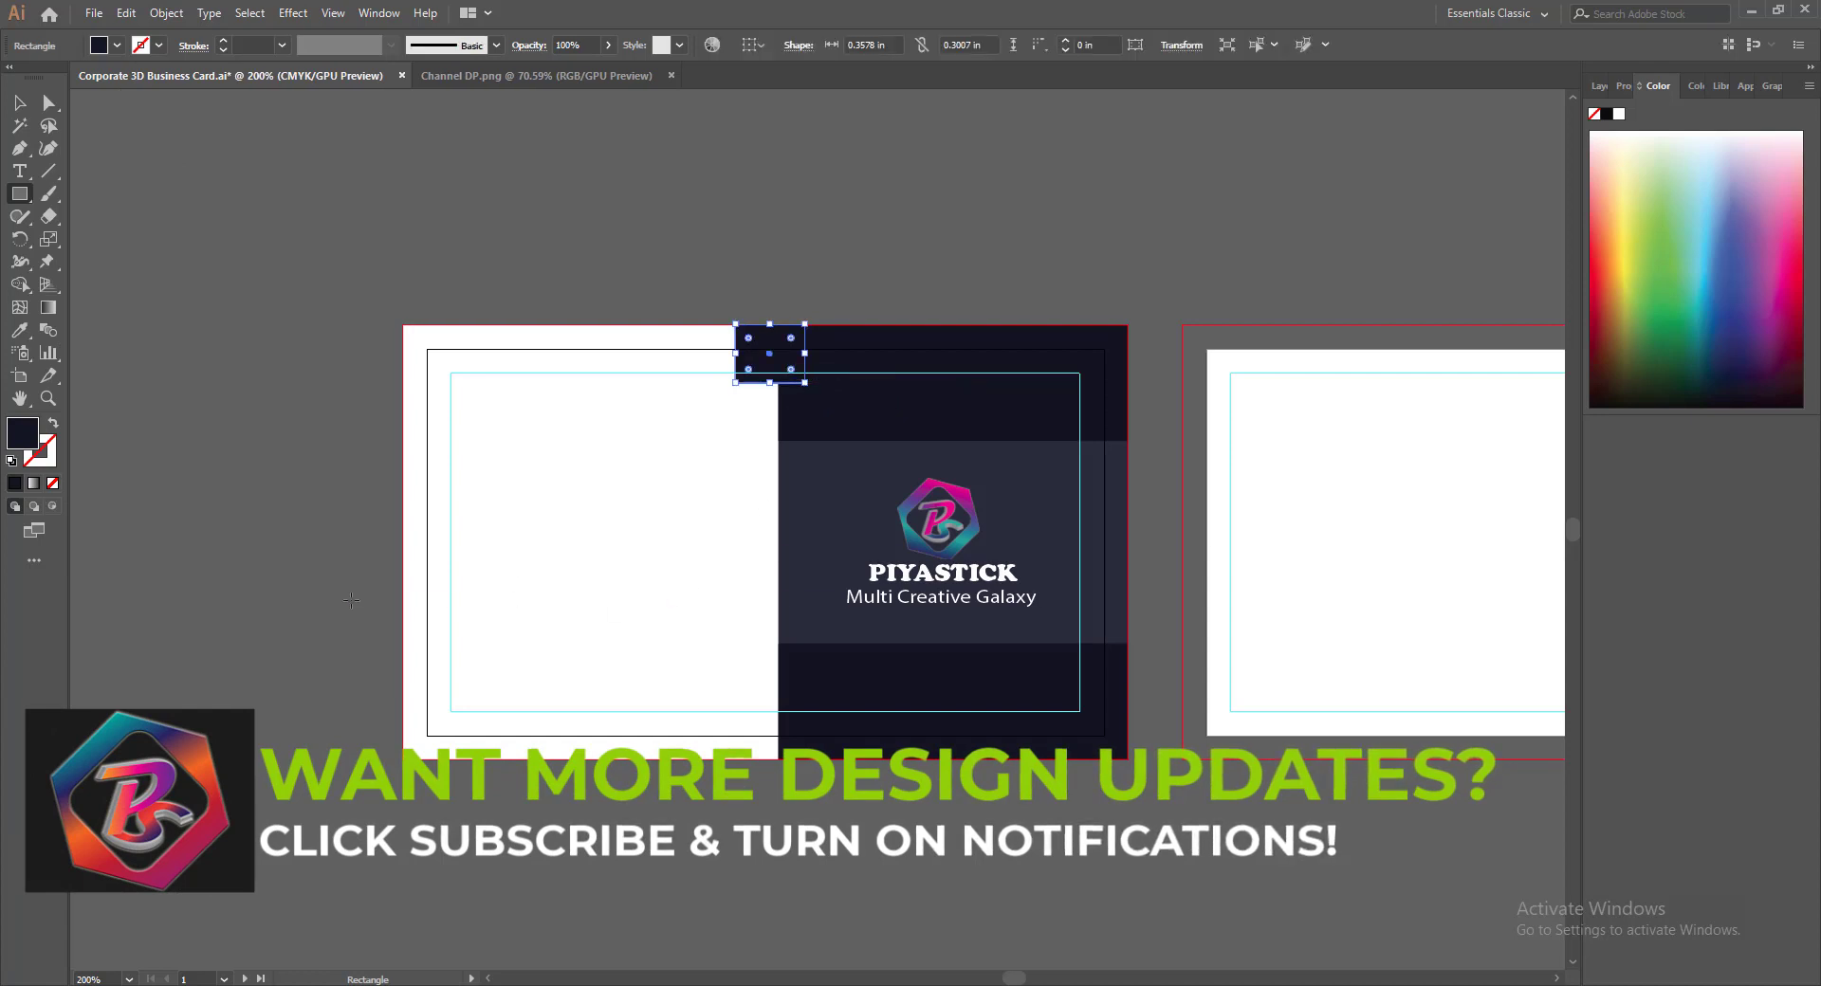
click(19, 102)
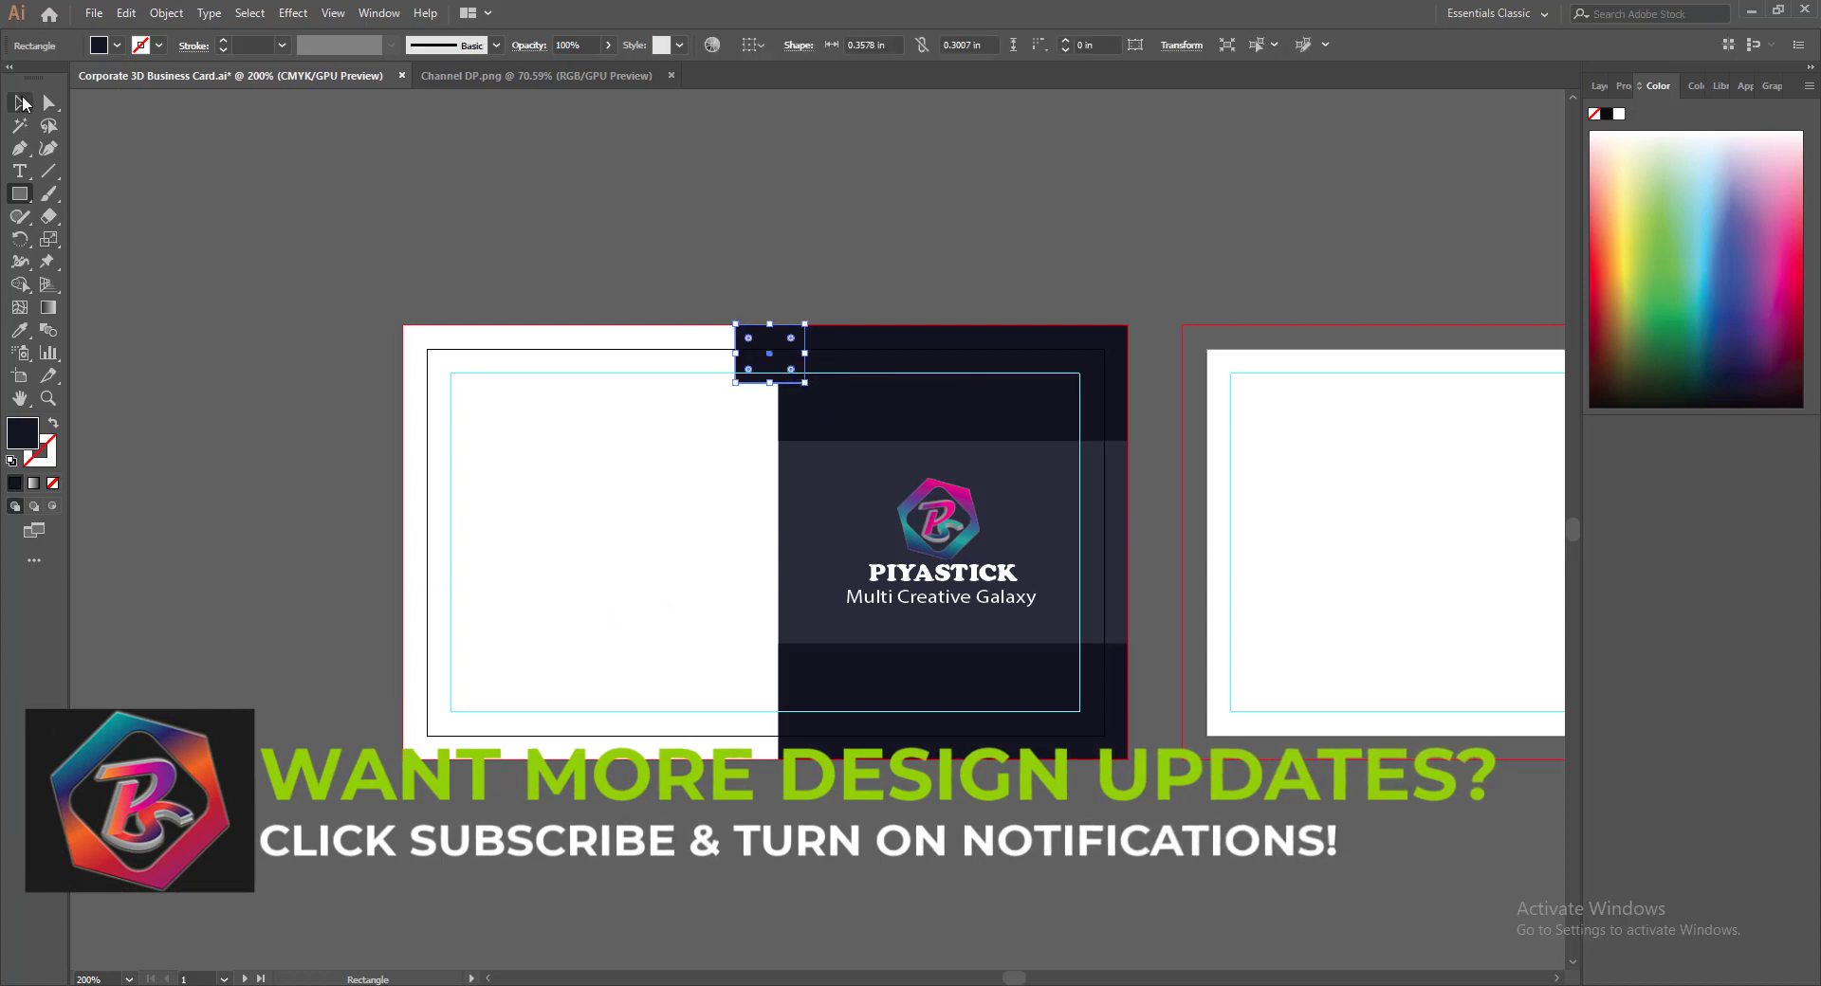
click(249, 412)
Fill the small top rectangle with the purple sampled from the logo
click(761, 365)
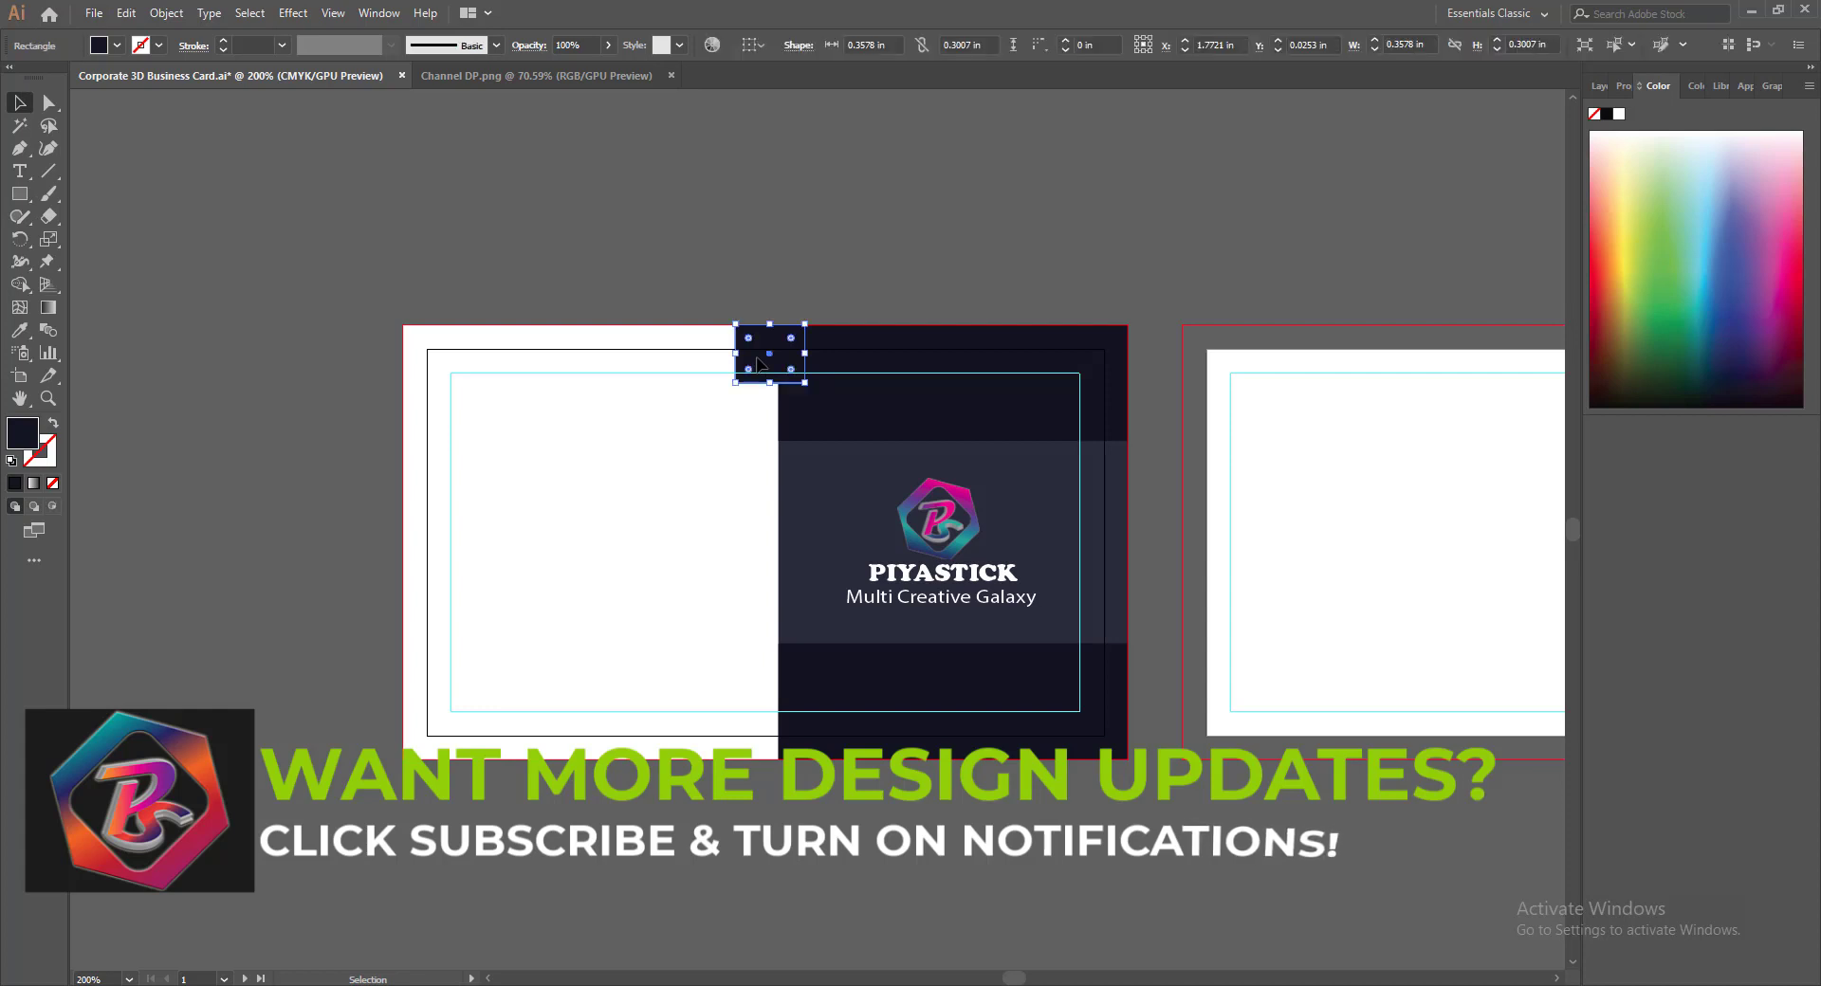
key(i)
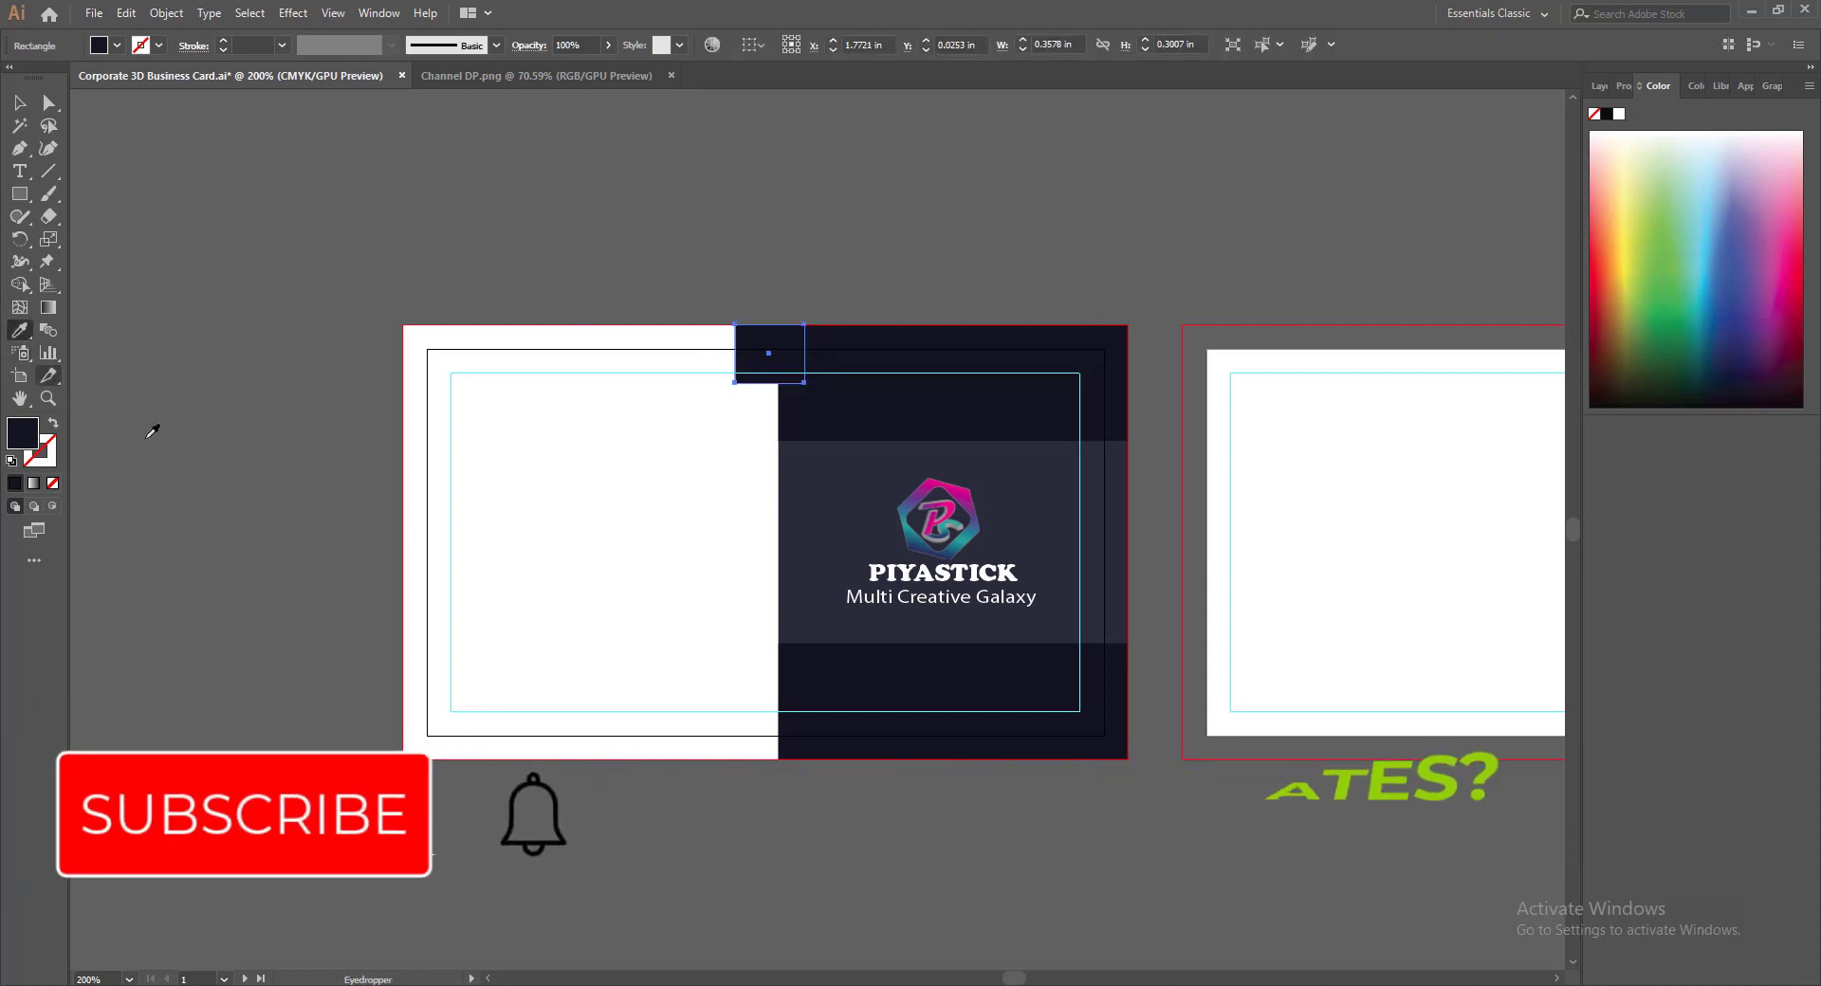
click(926, 488)
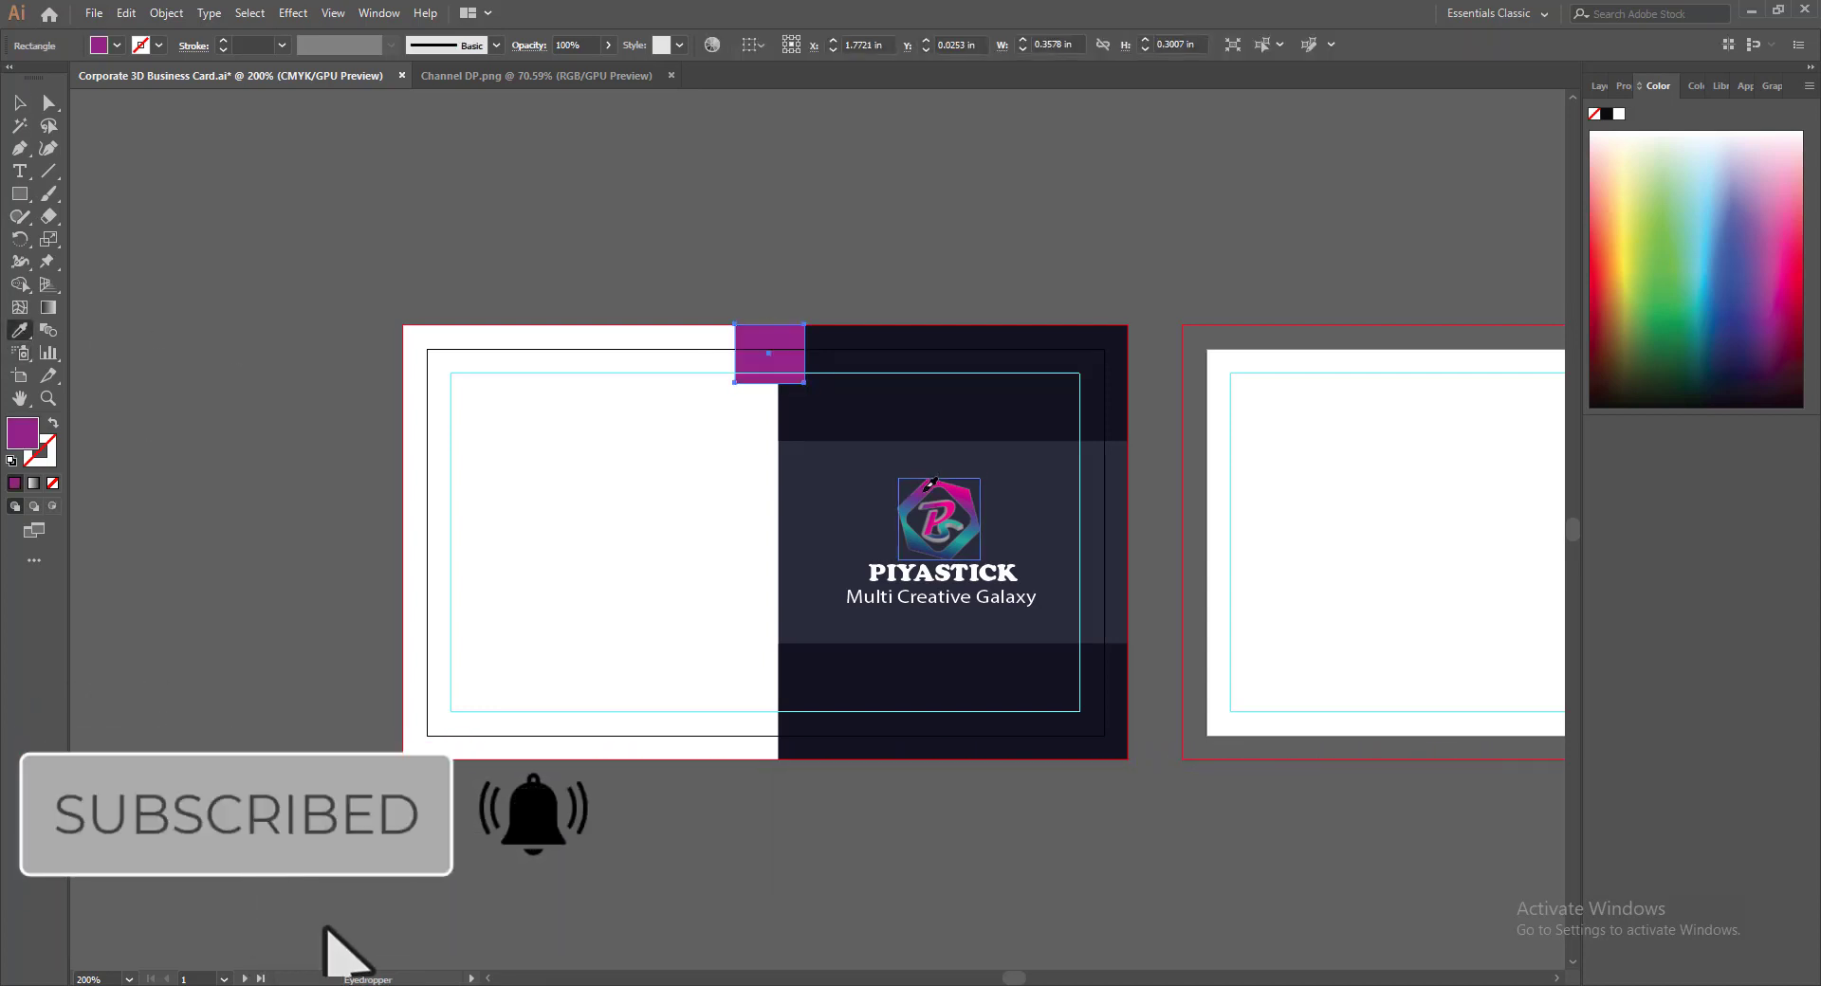
Duplicate the purple rectangle straight down to the card's bottom edge, at about X 1.75 in, Y 1.97 in
key(v)
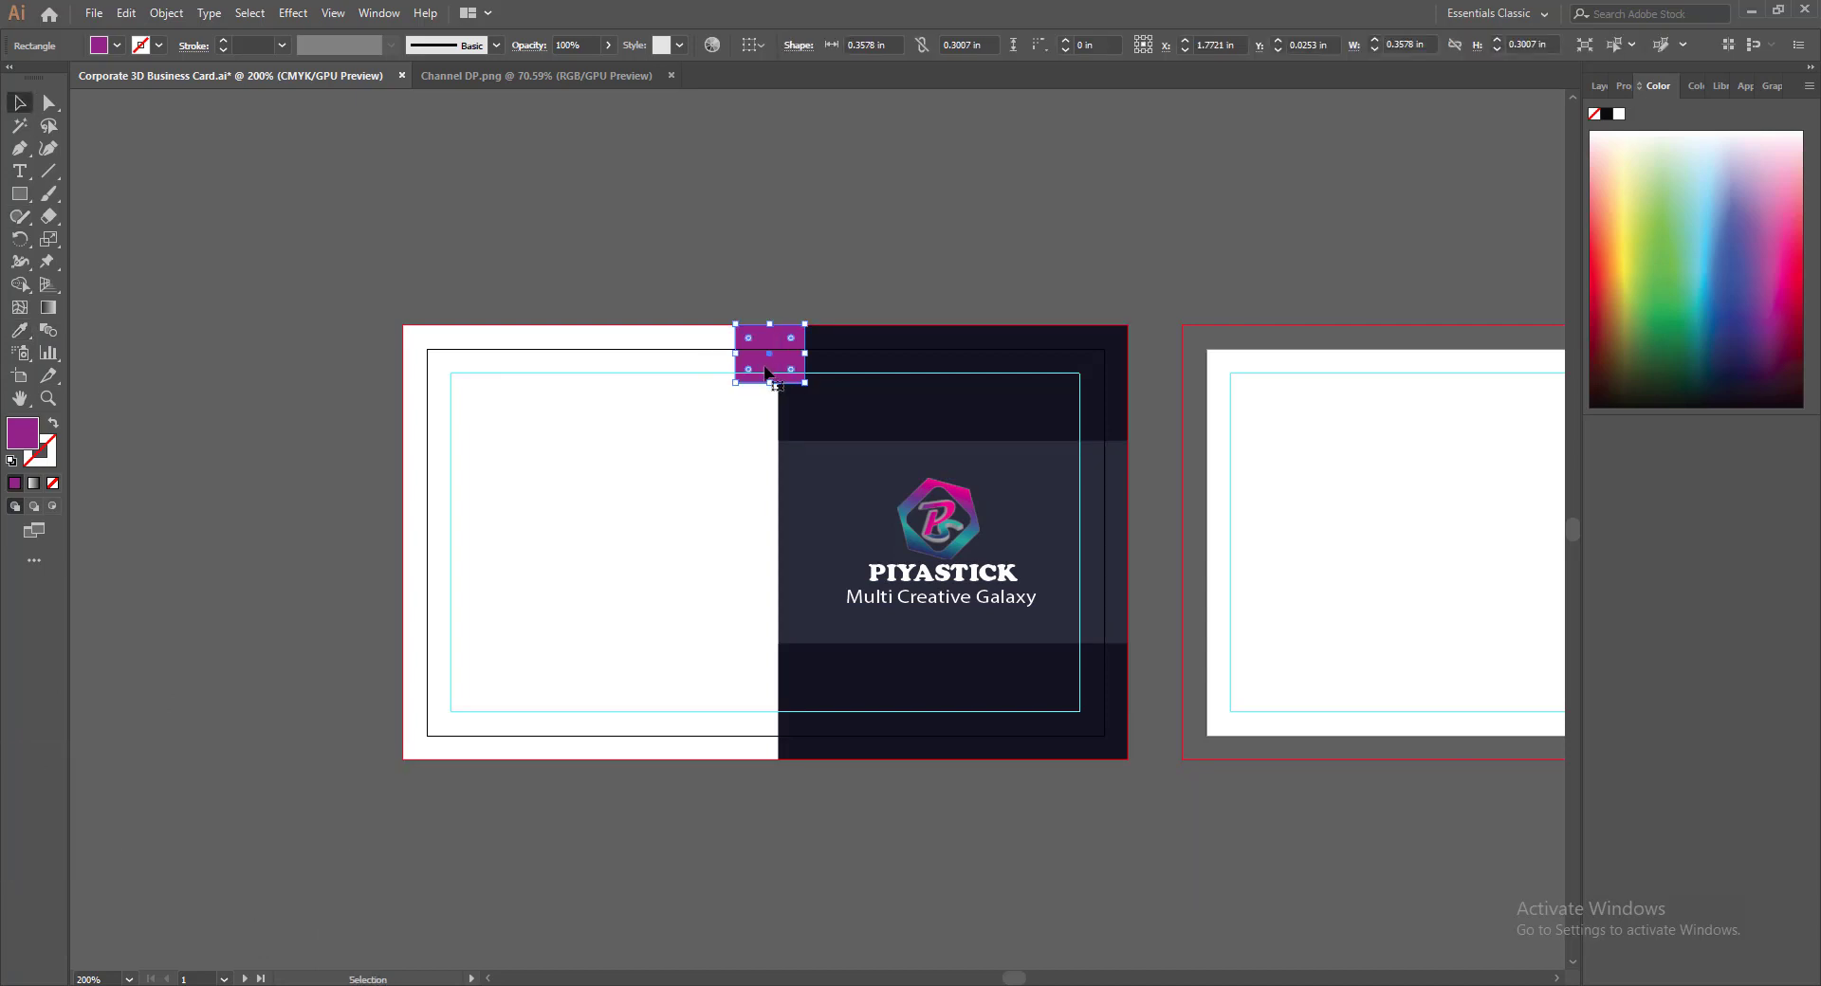
drag(765, 372, 771, 744)
click(770, 825)
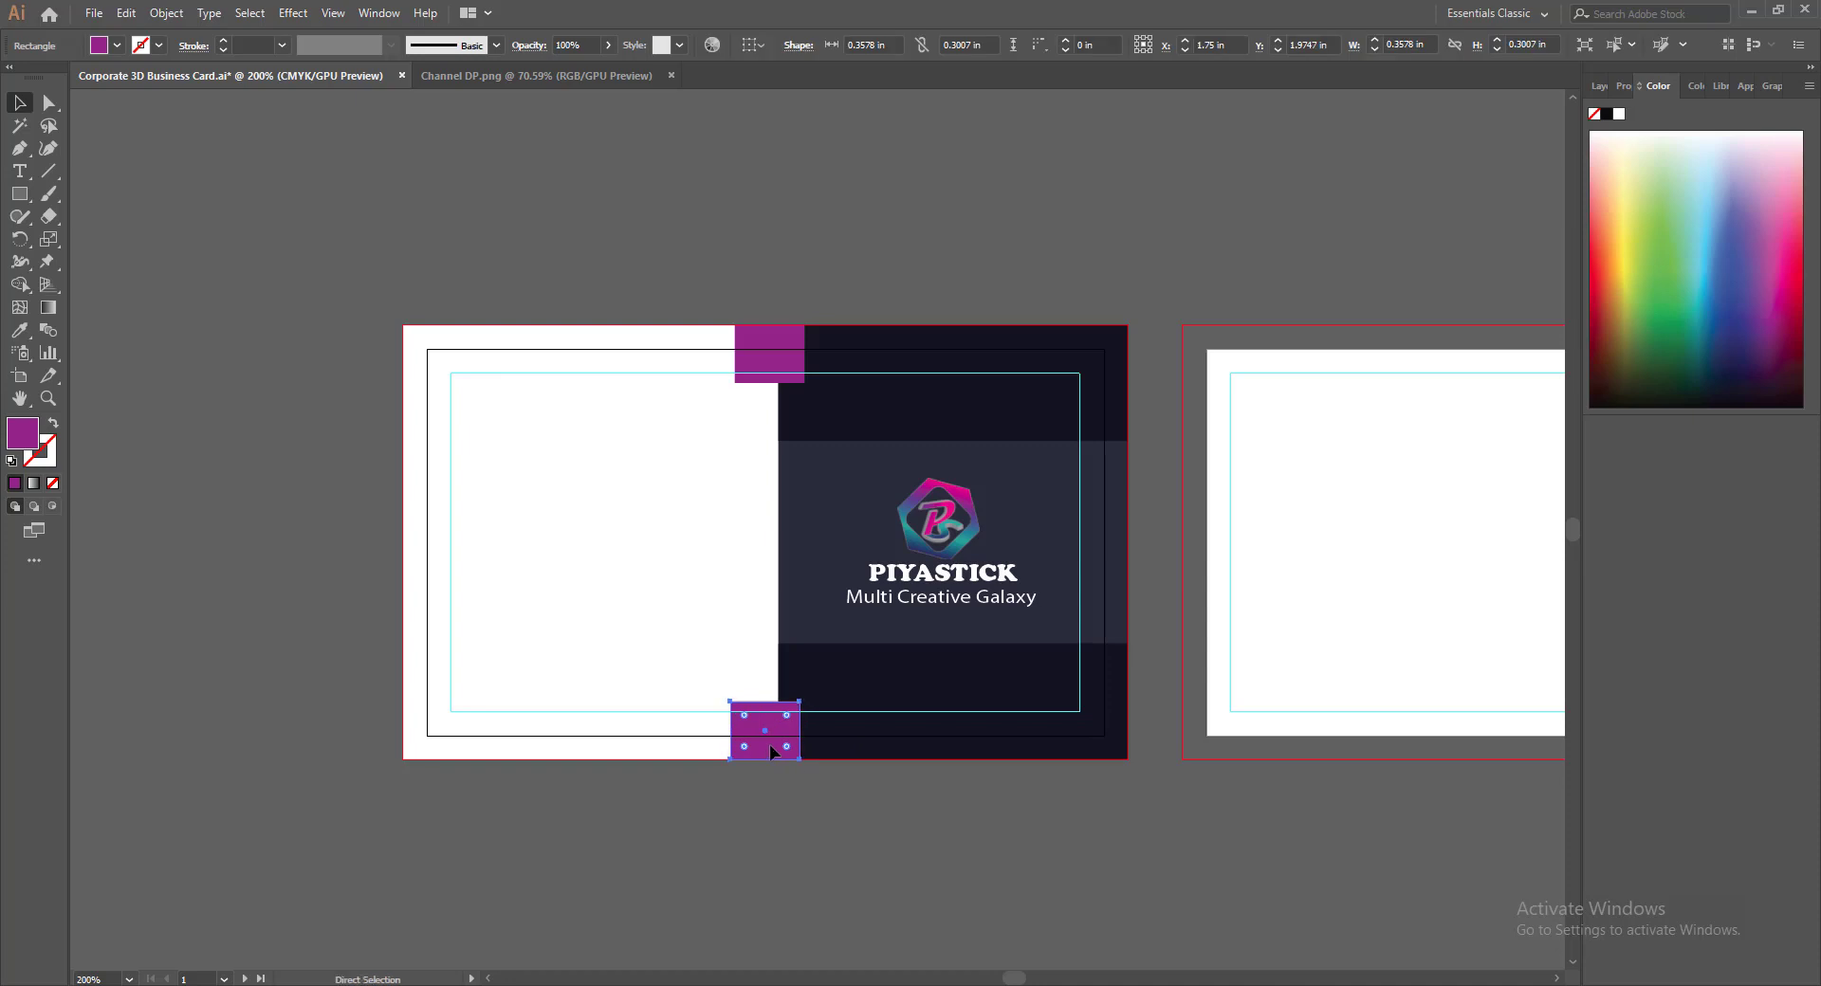
Place a vertical guide at the upper purple rectangle's left edge and nudge the lower one right to about X 1.78 in
key(ctrl+r)
drag(76, 736, 736, 741)
click(750, 744)
key(Right)
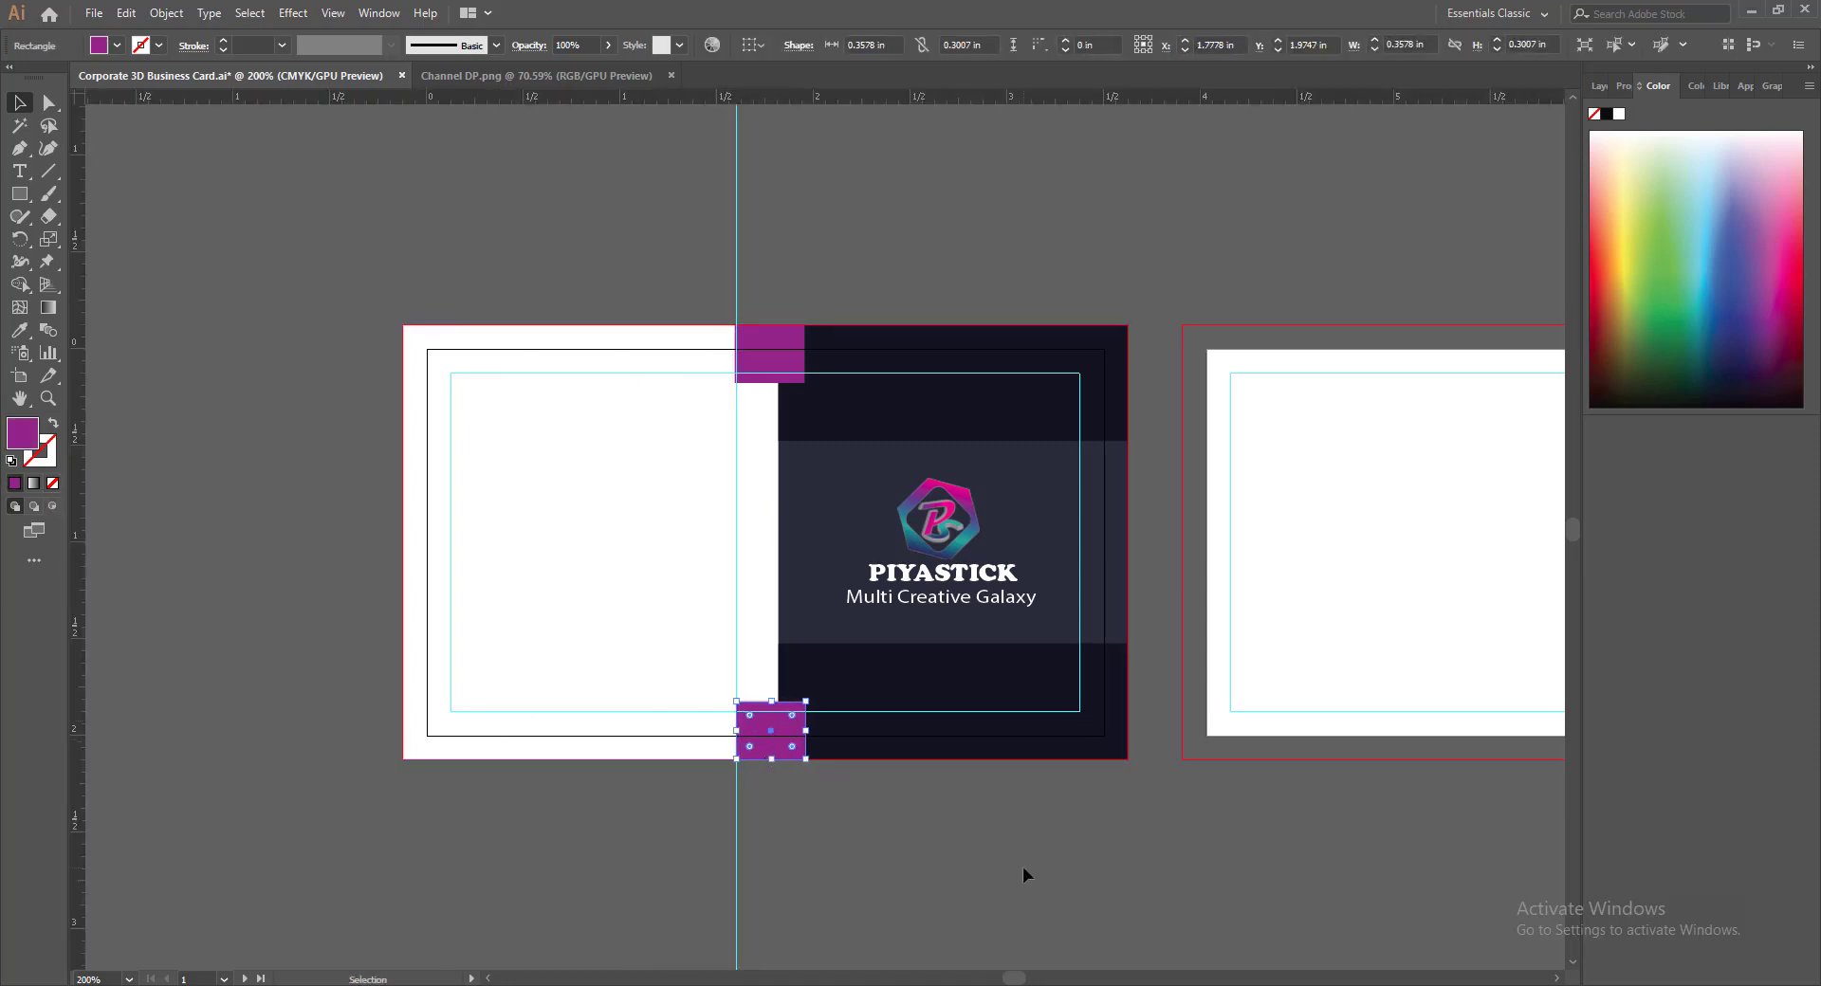
click(910, 864)
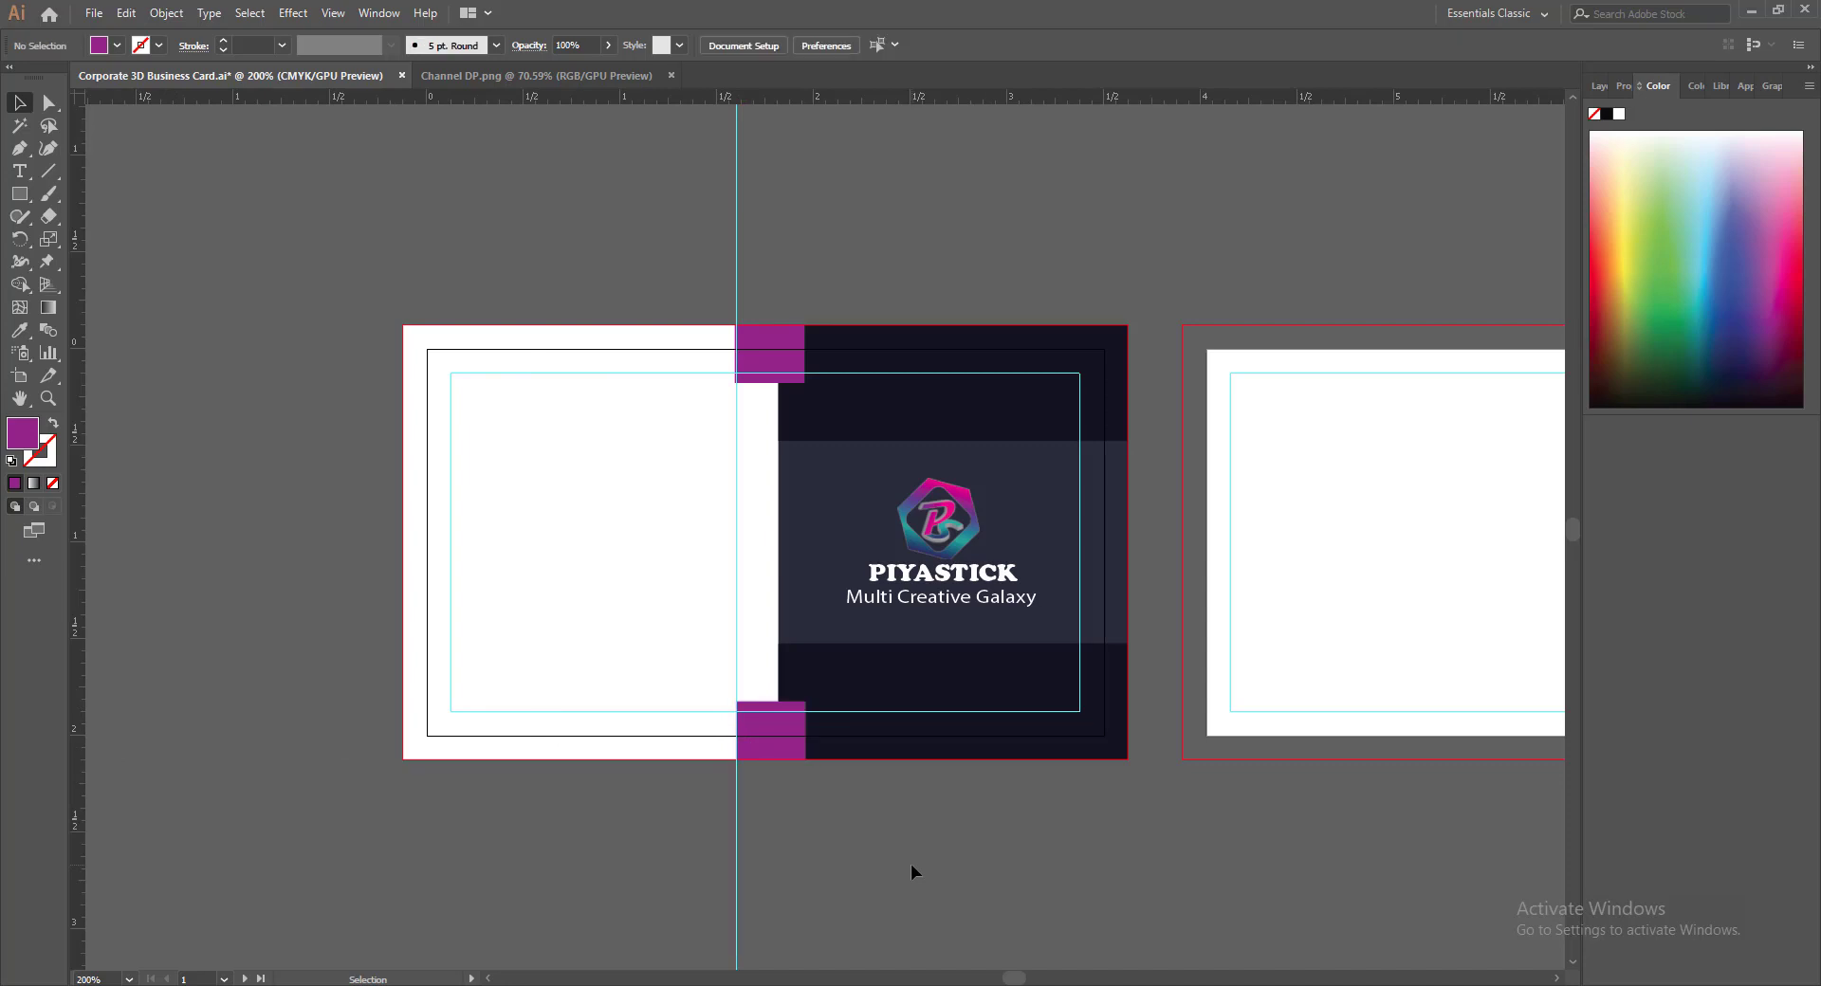
Nudge the upper purple rectangle right and back against the vertical guide, ending at about X 1.77 in
click(770, 353)
key(Right)
click(926, 821)
click(765, 375)
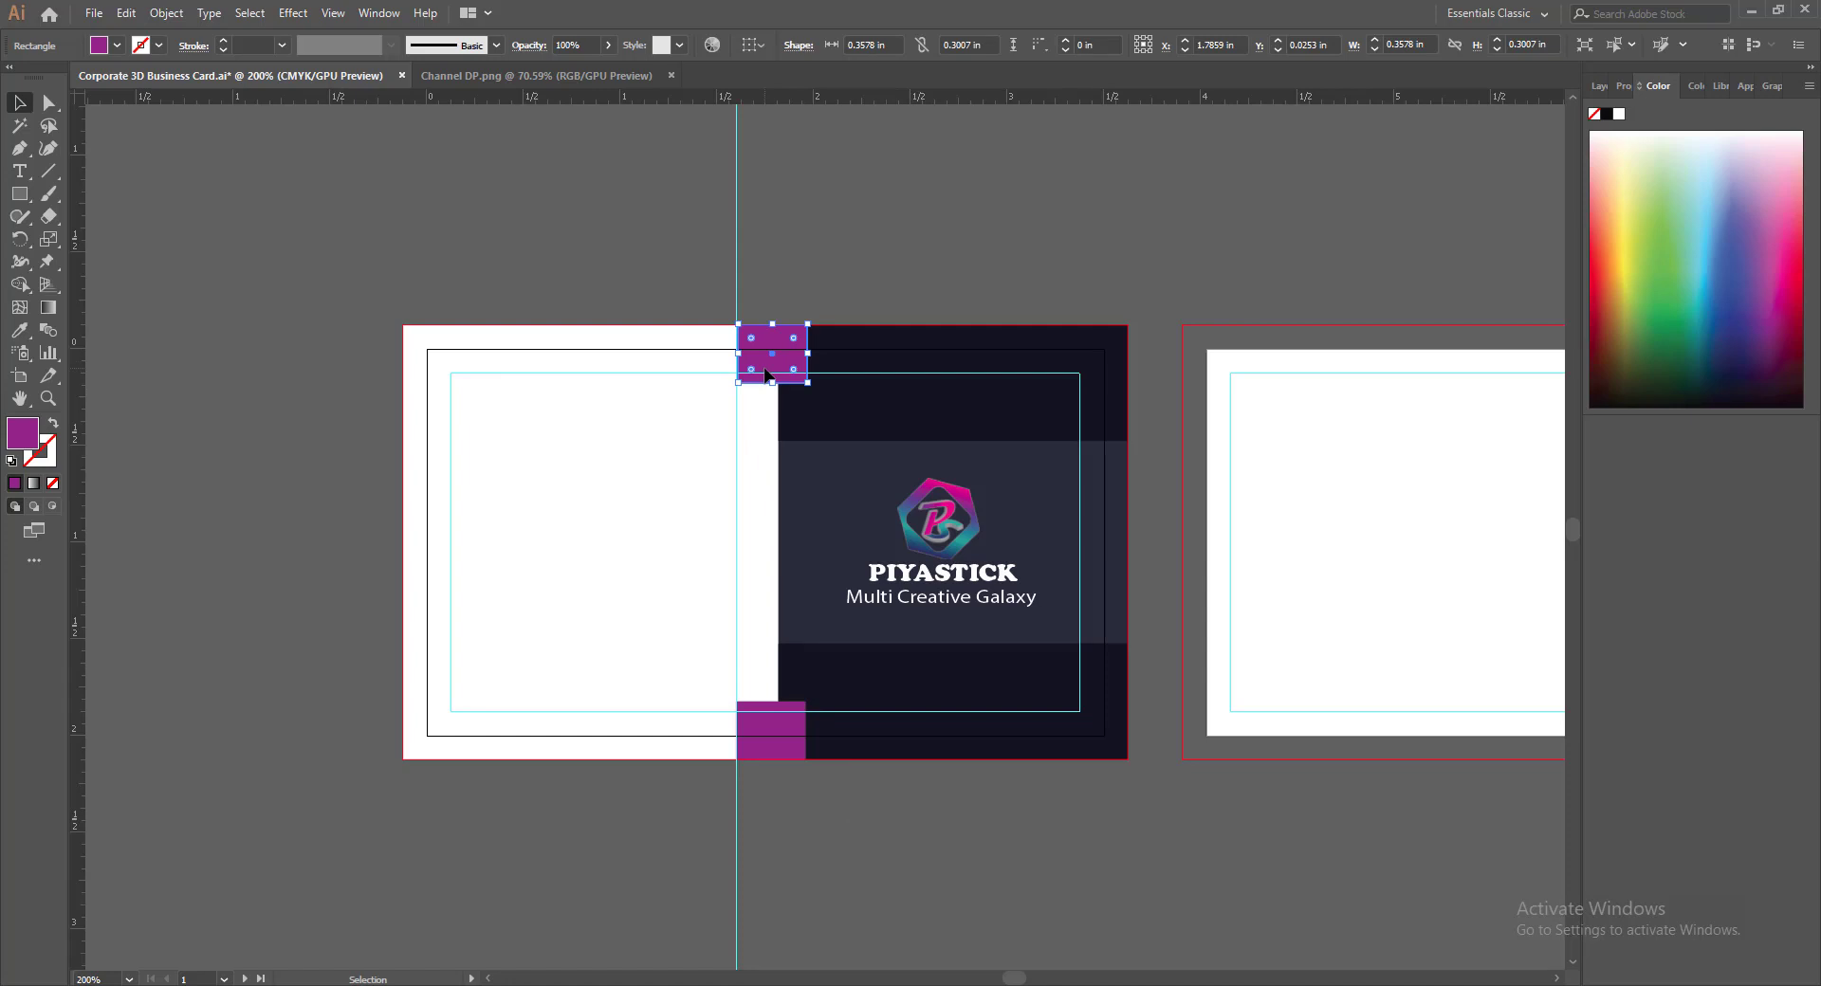
key(ctrl+=)
scroll(1390, 535, down, 2)
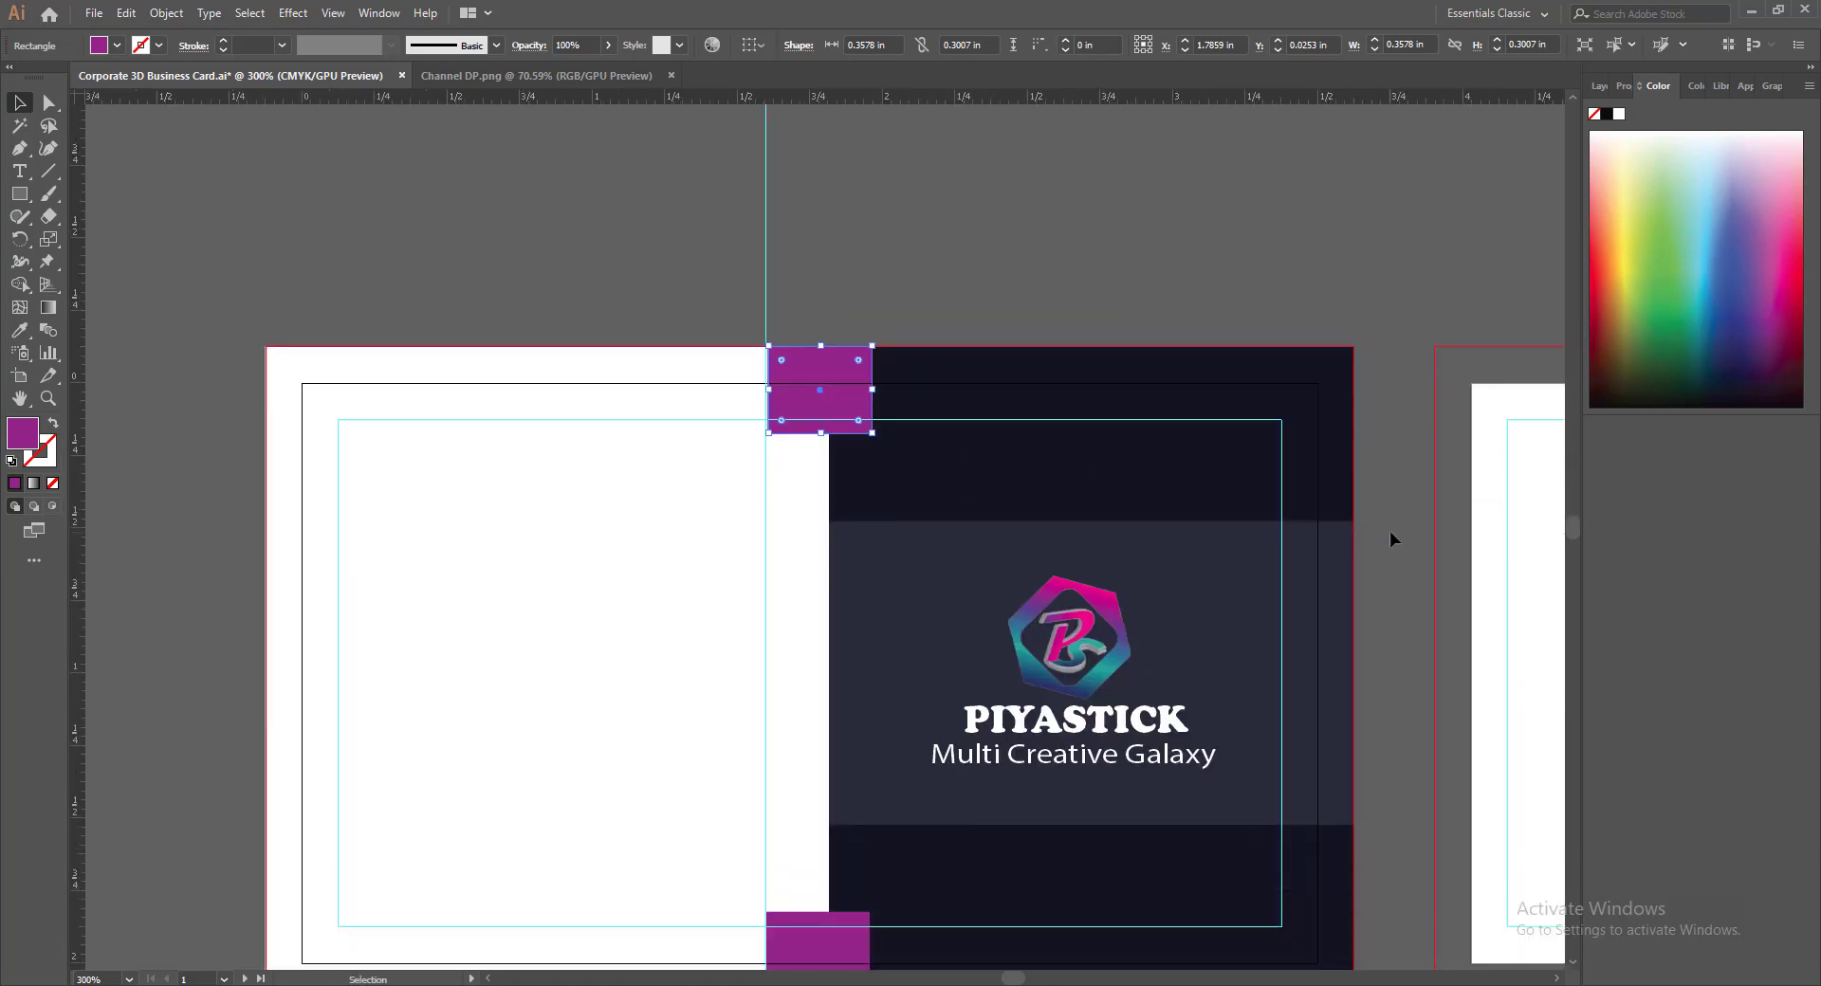
key(Left)
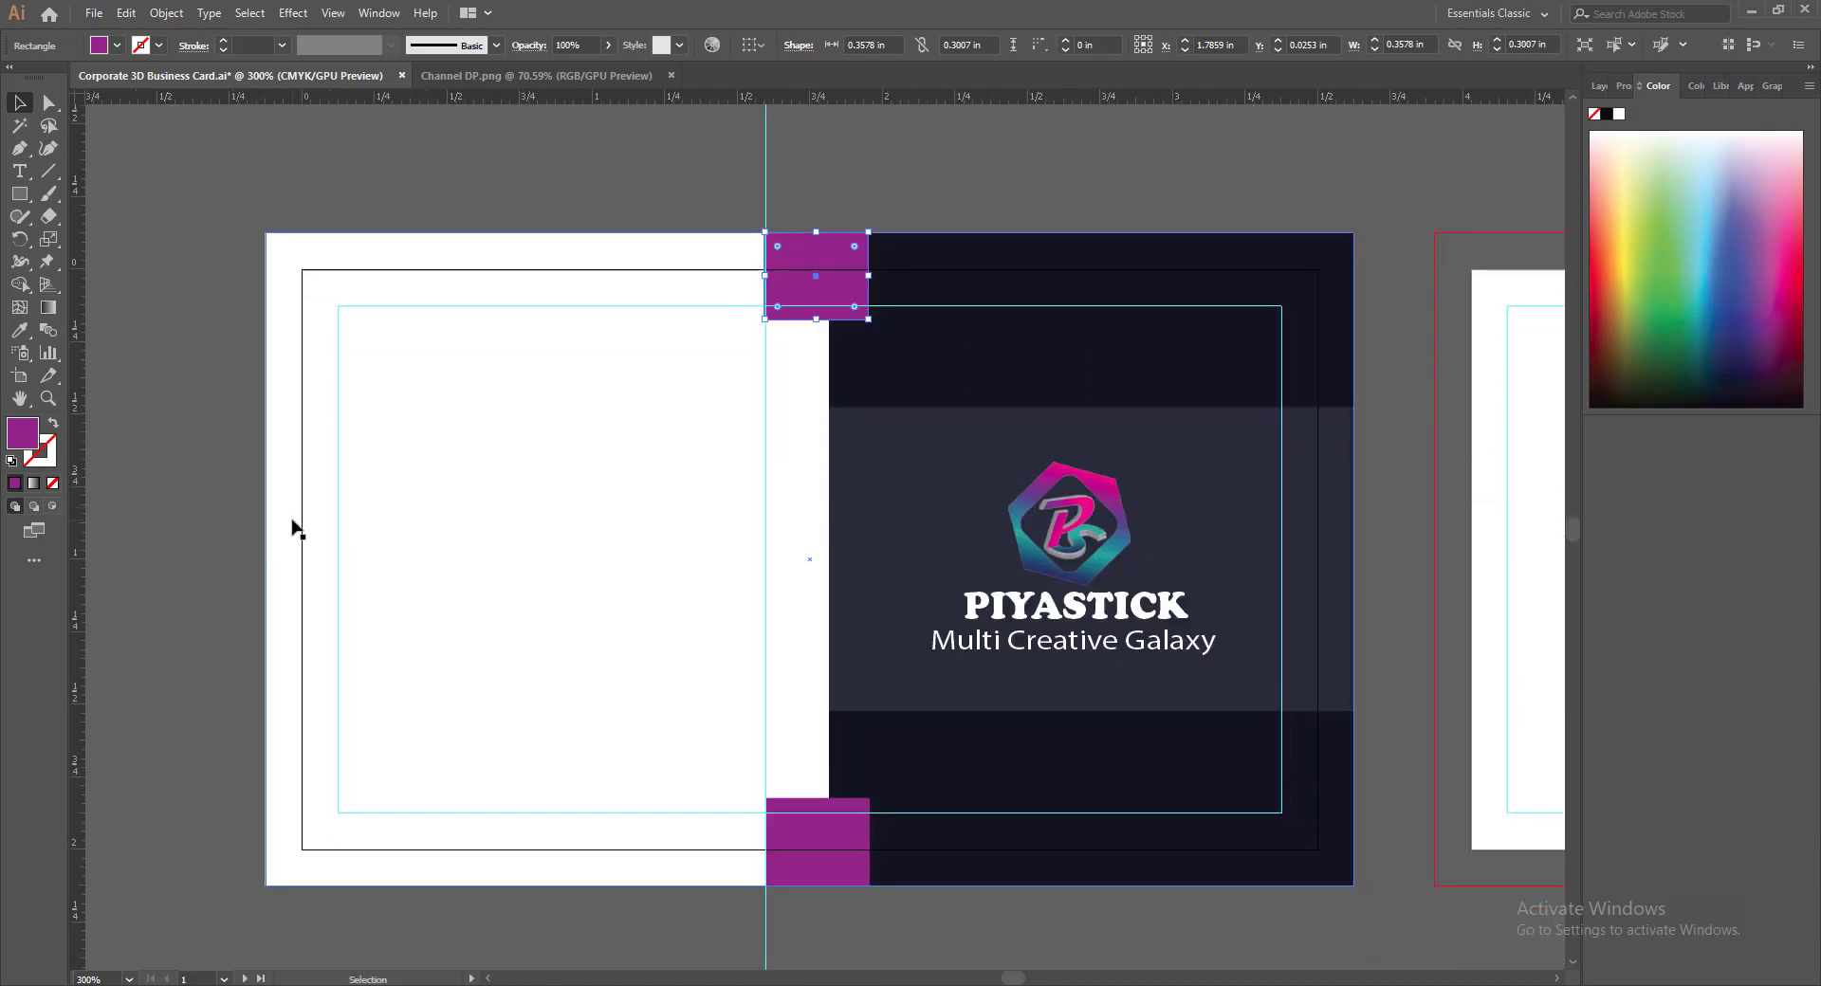
click(155, 651)
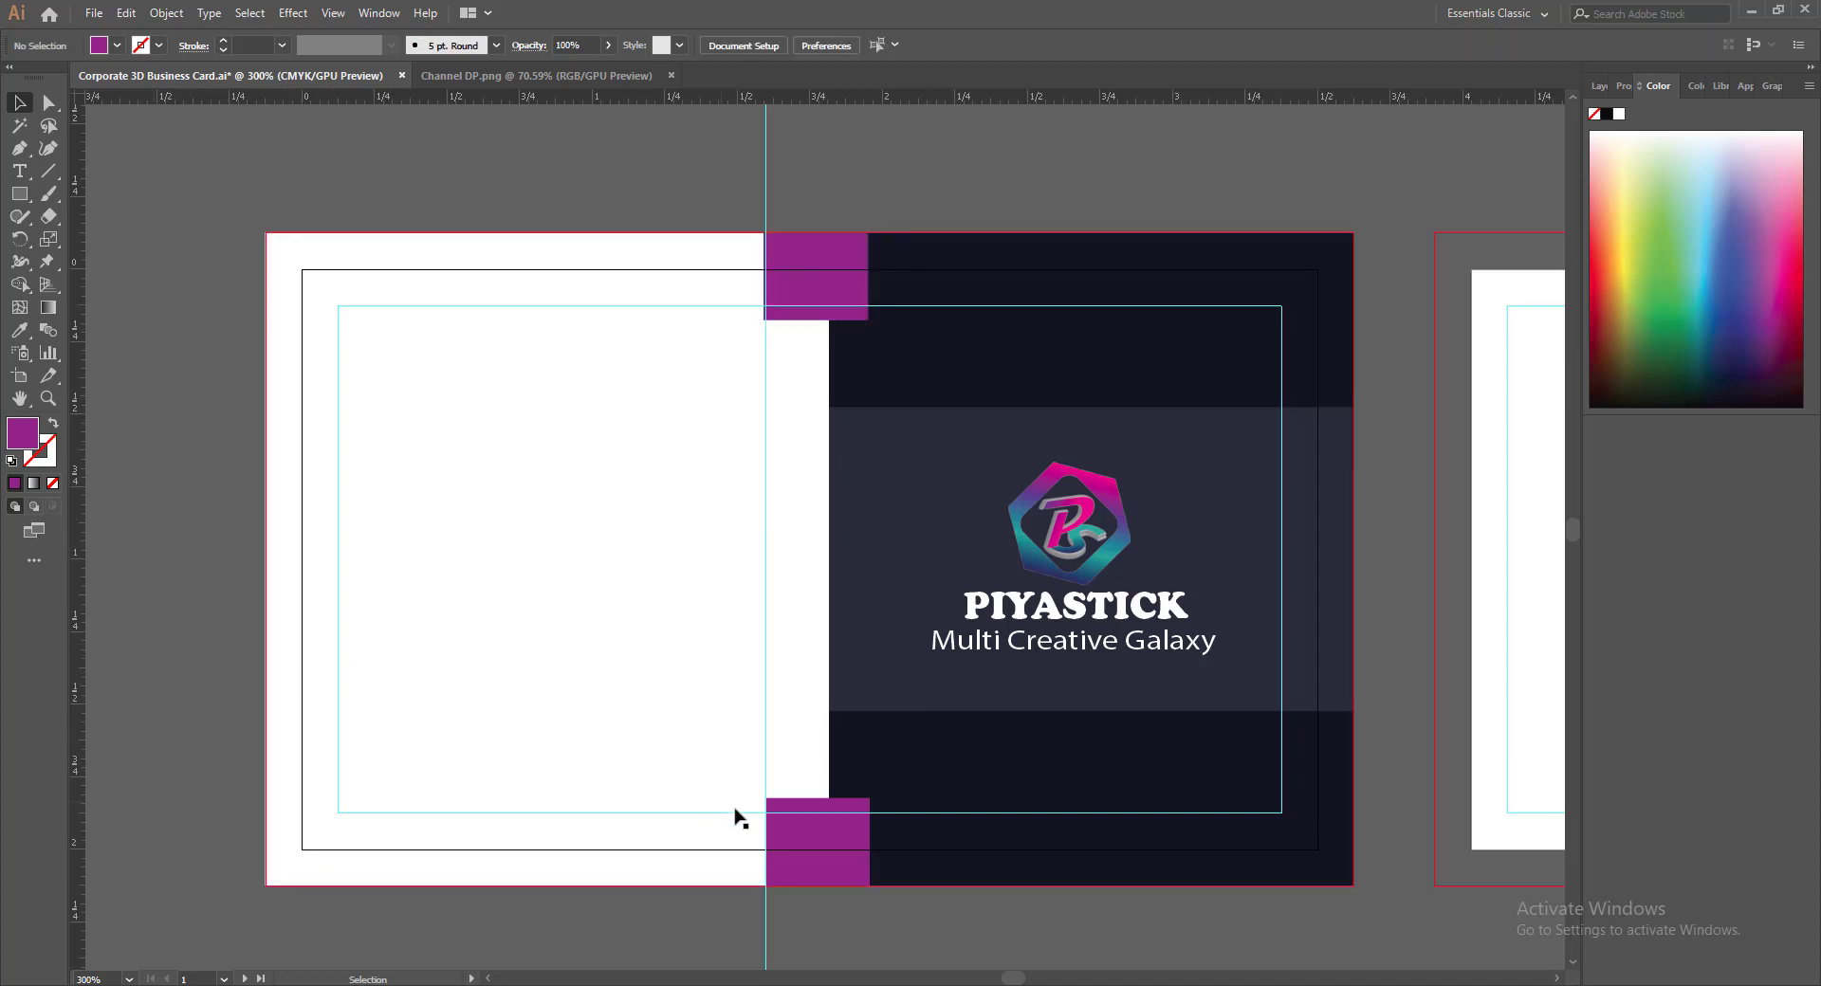
Nudge the lower purple rectangle left and back right, shifting the guide to compare both rectangles' left and right edges
click(818, 846)
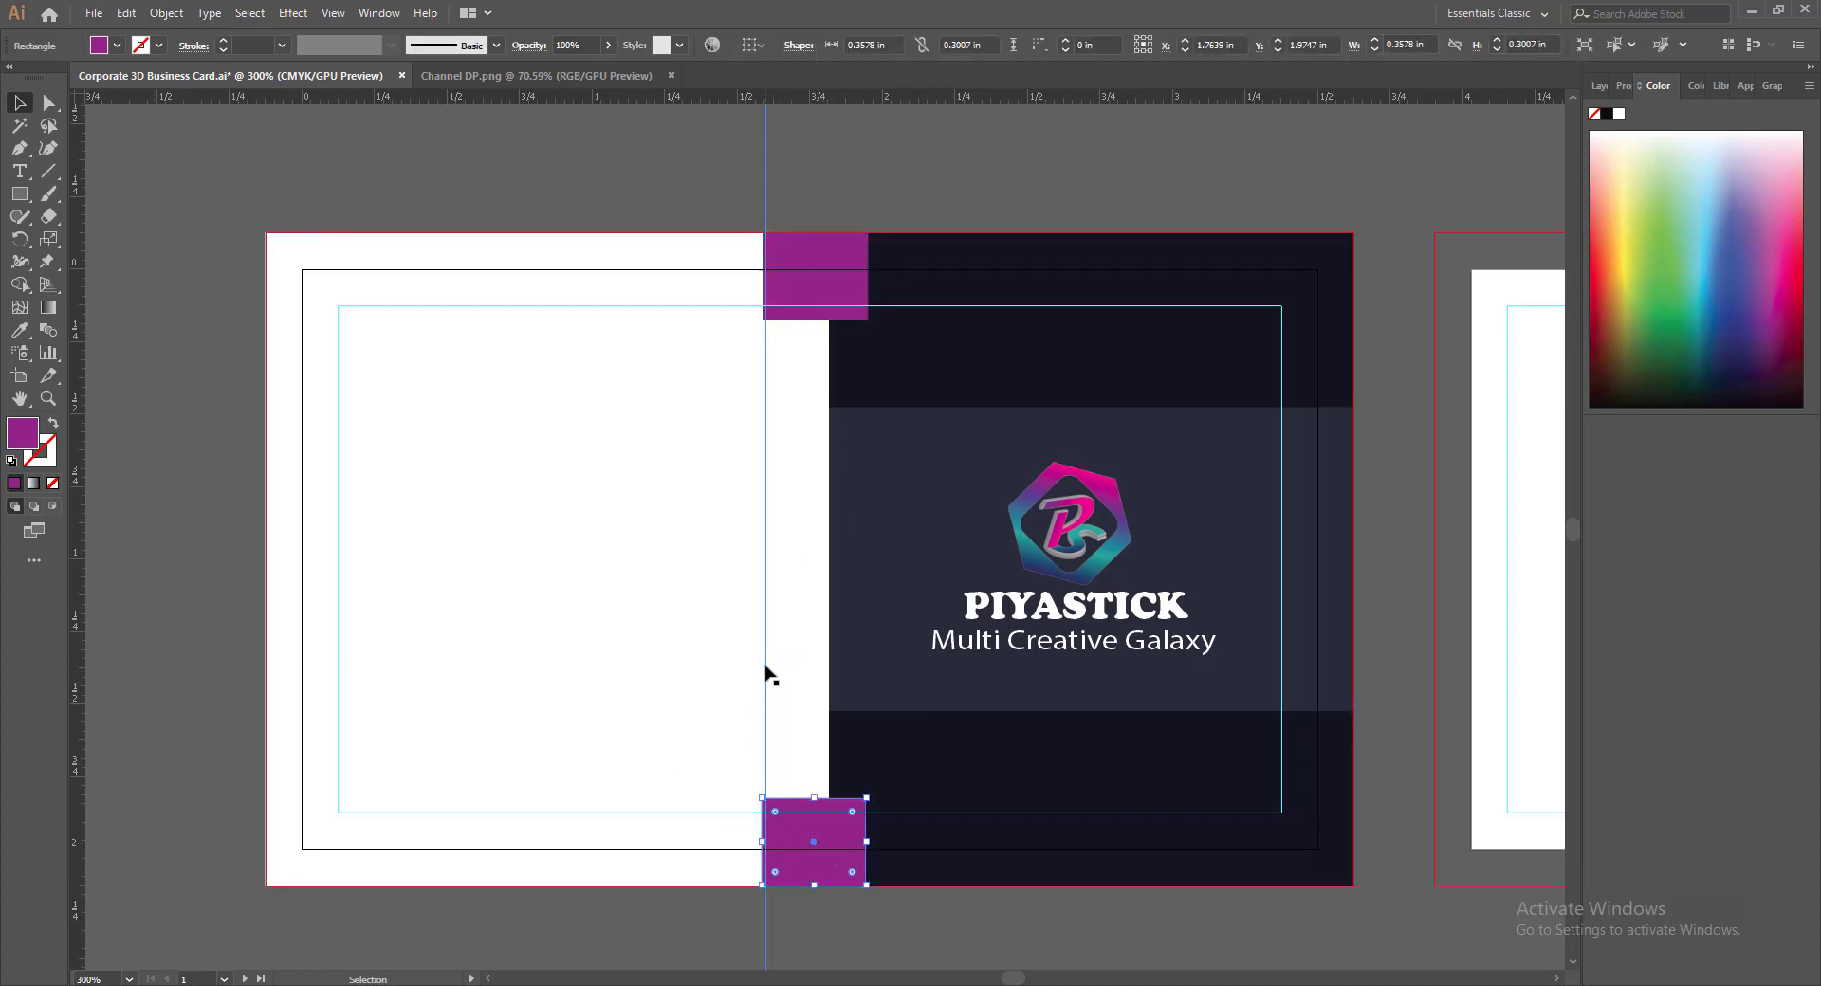
drag(765, 666, 761, 667)
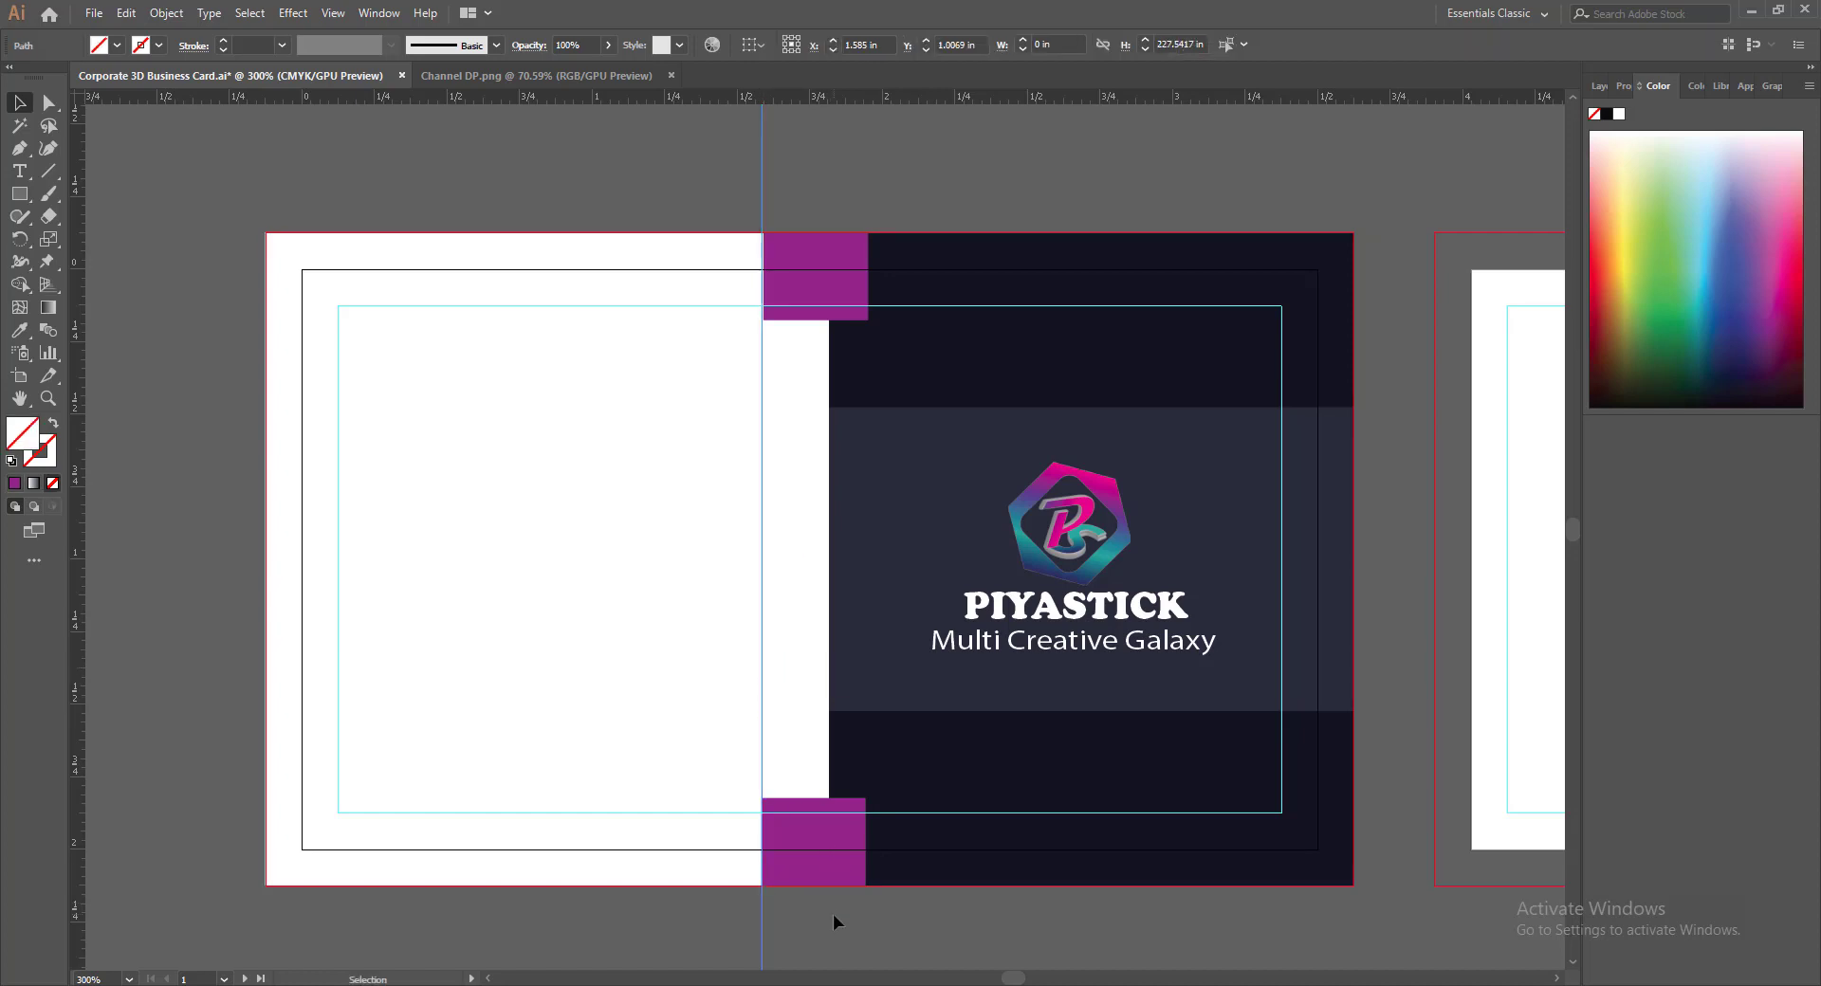
click(790, 315)
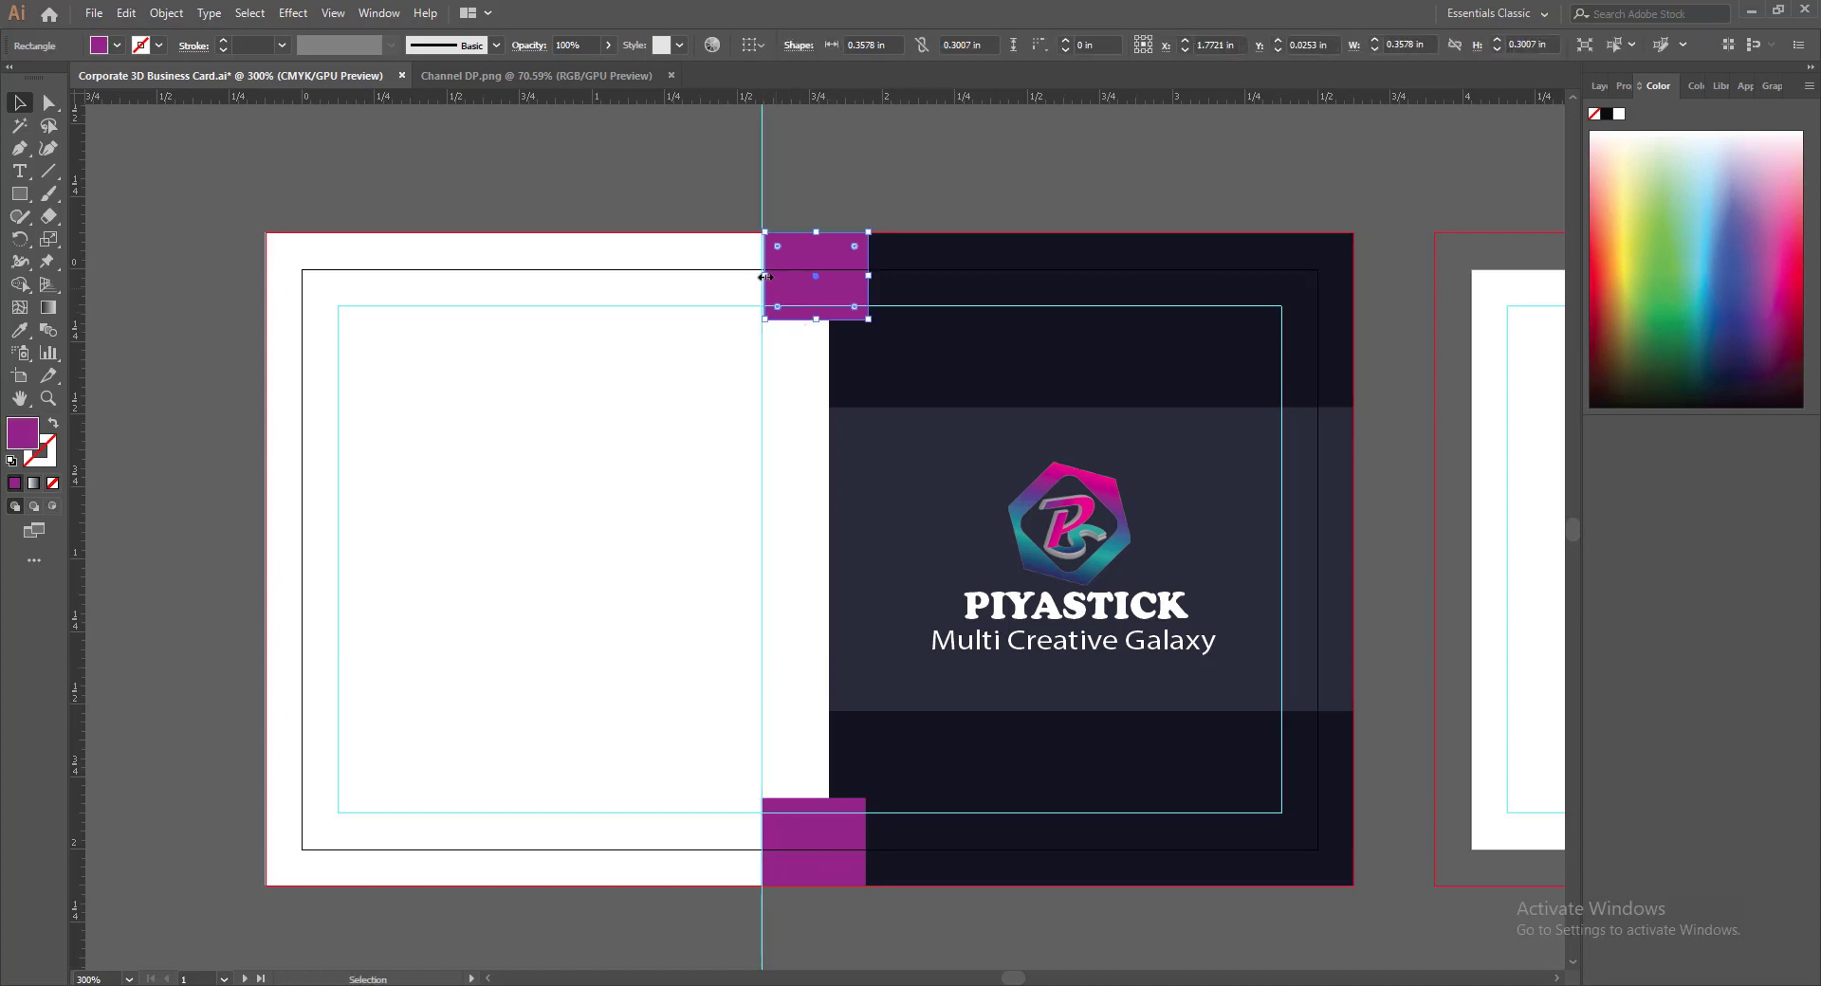
click(173, 566)
drag(762, 515, 867, 515)
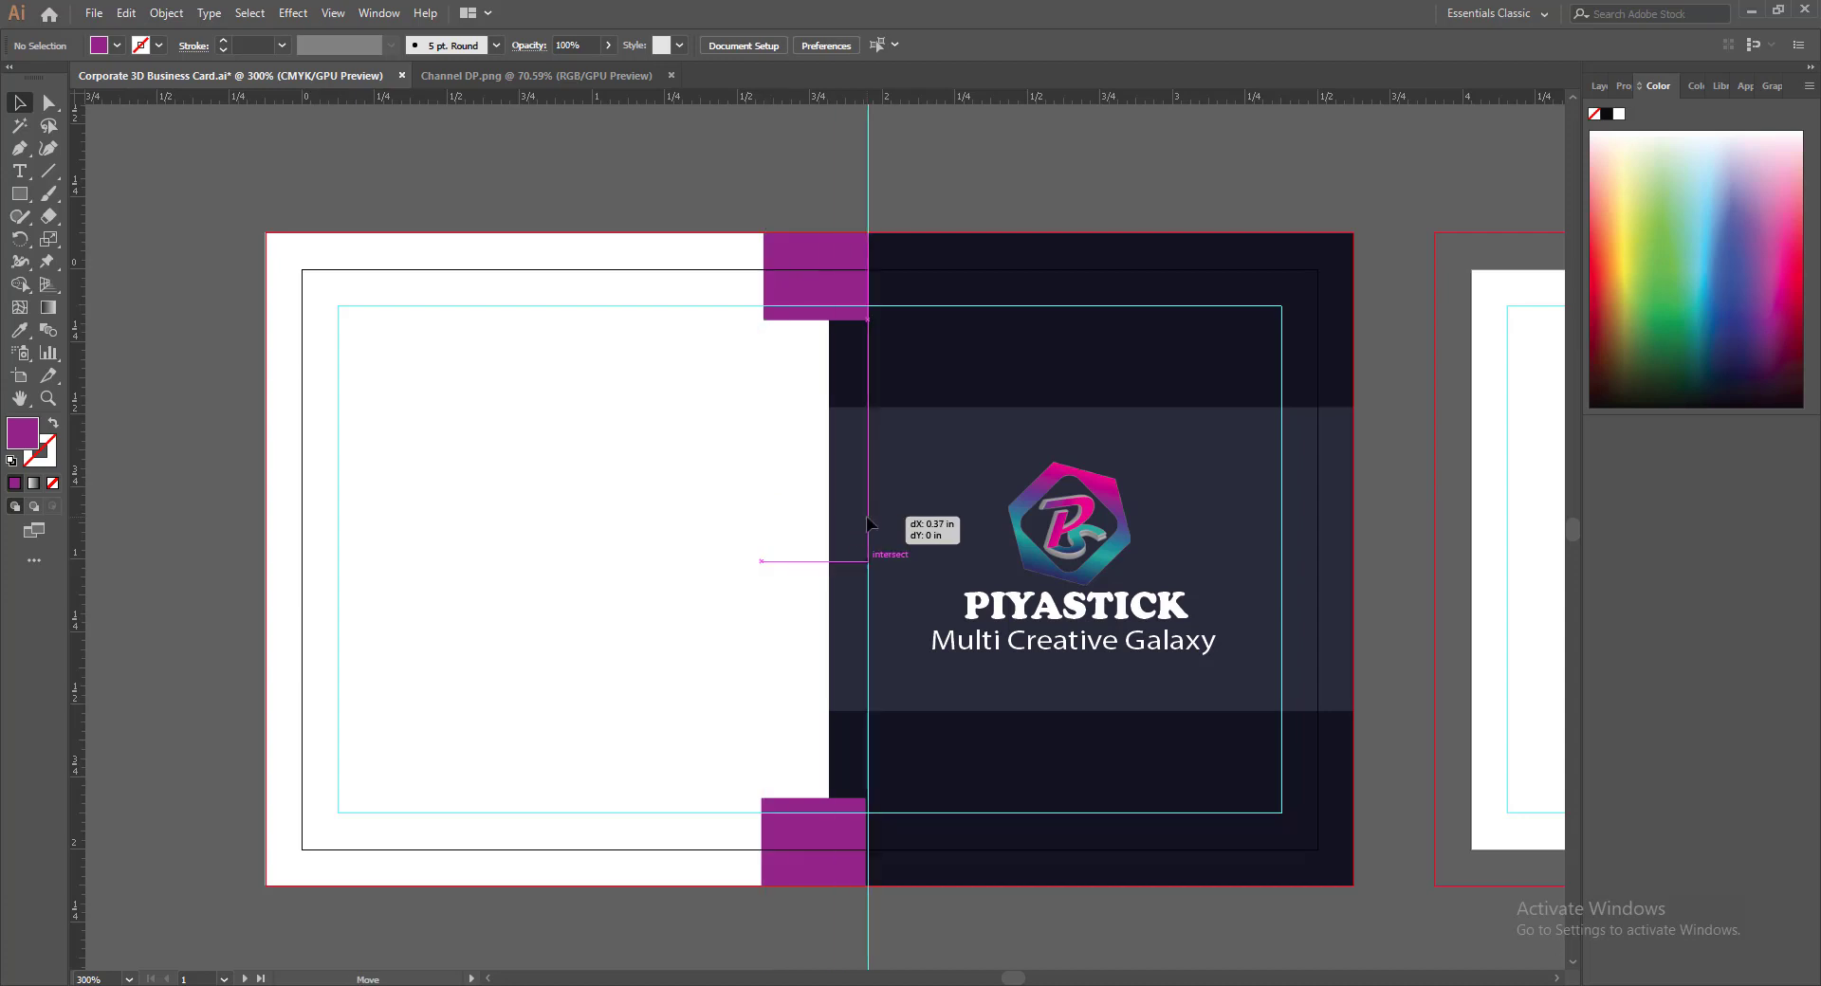
click(831, 840)
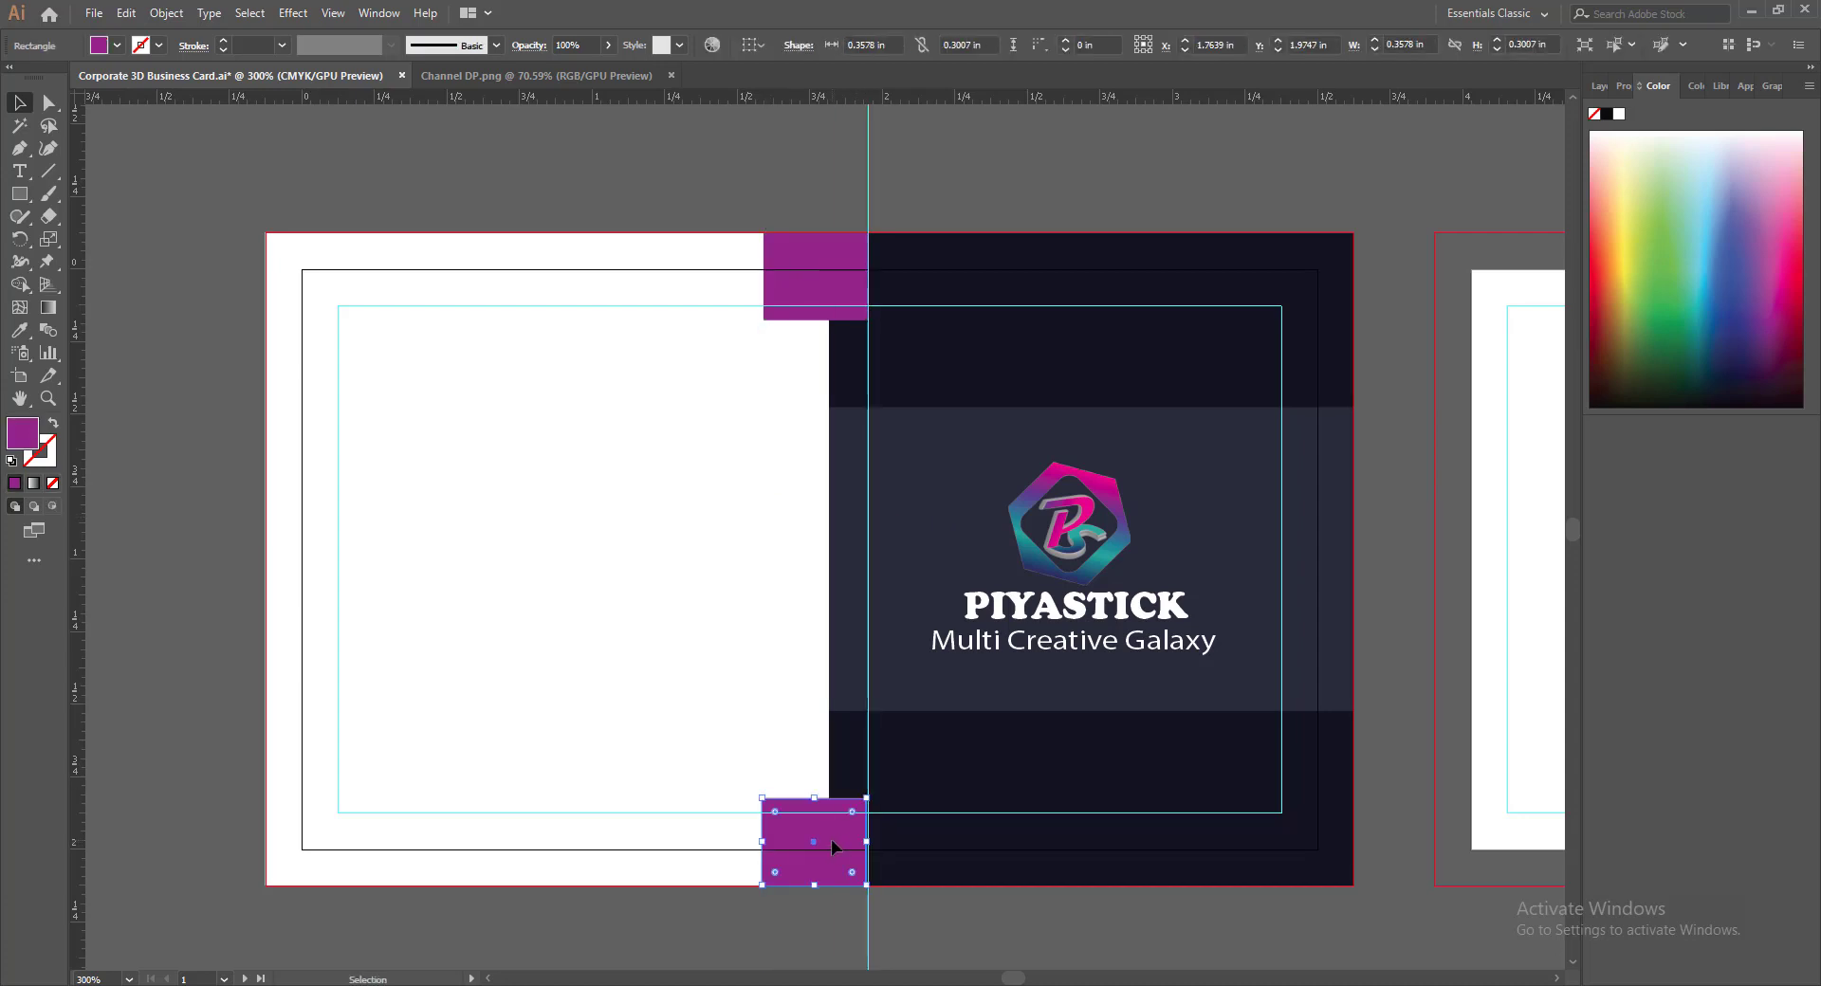
key(Right)
click(931, 937)
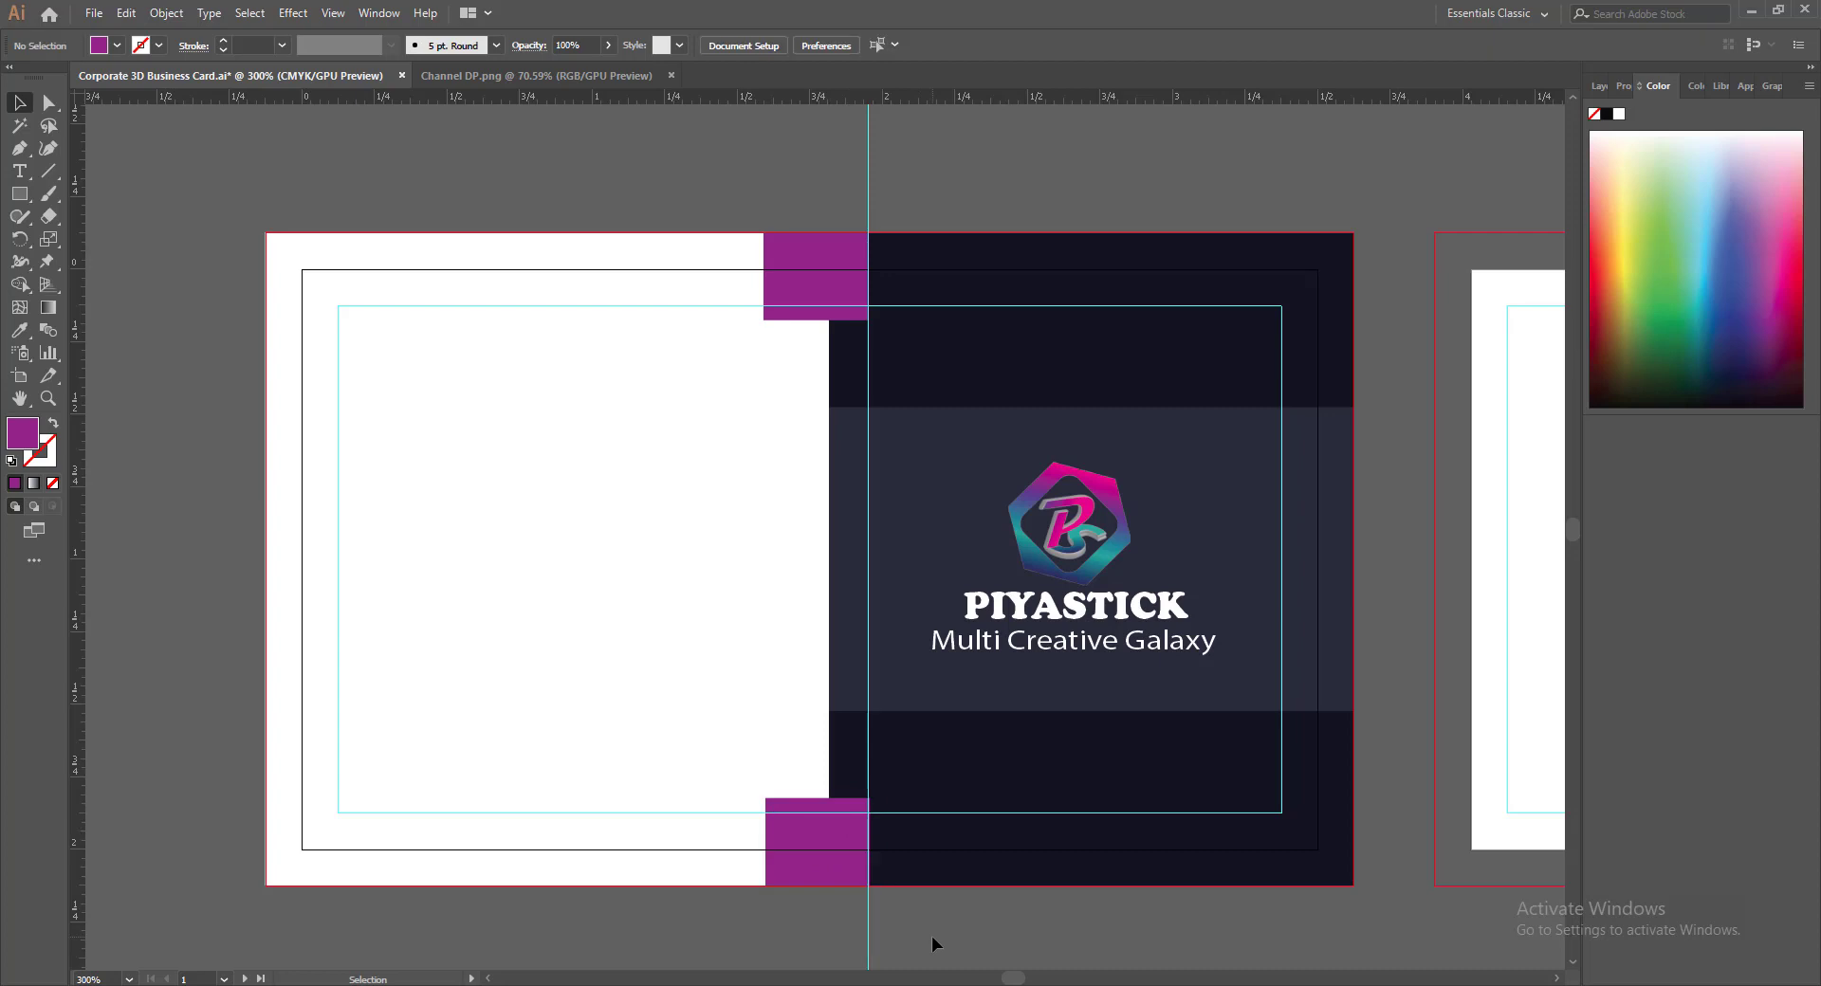
Check the purple rectangles' left edges with the vertical guide, remove the guide and save the document
drag(867, 195, 763, 197)
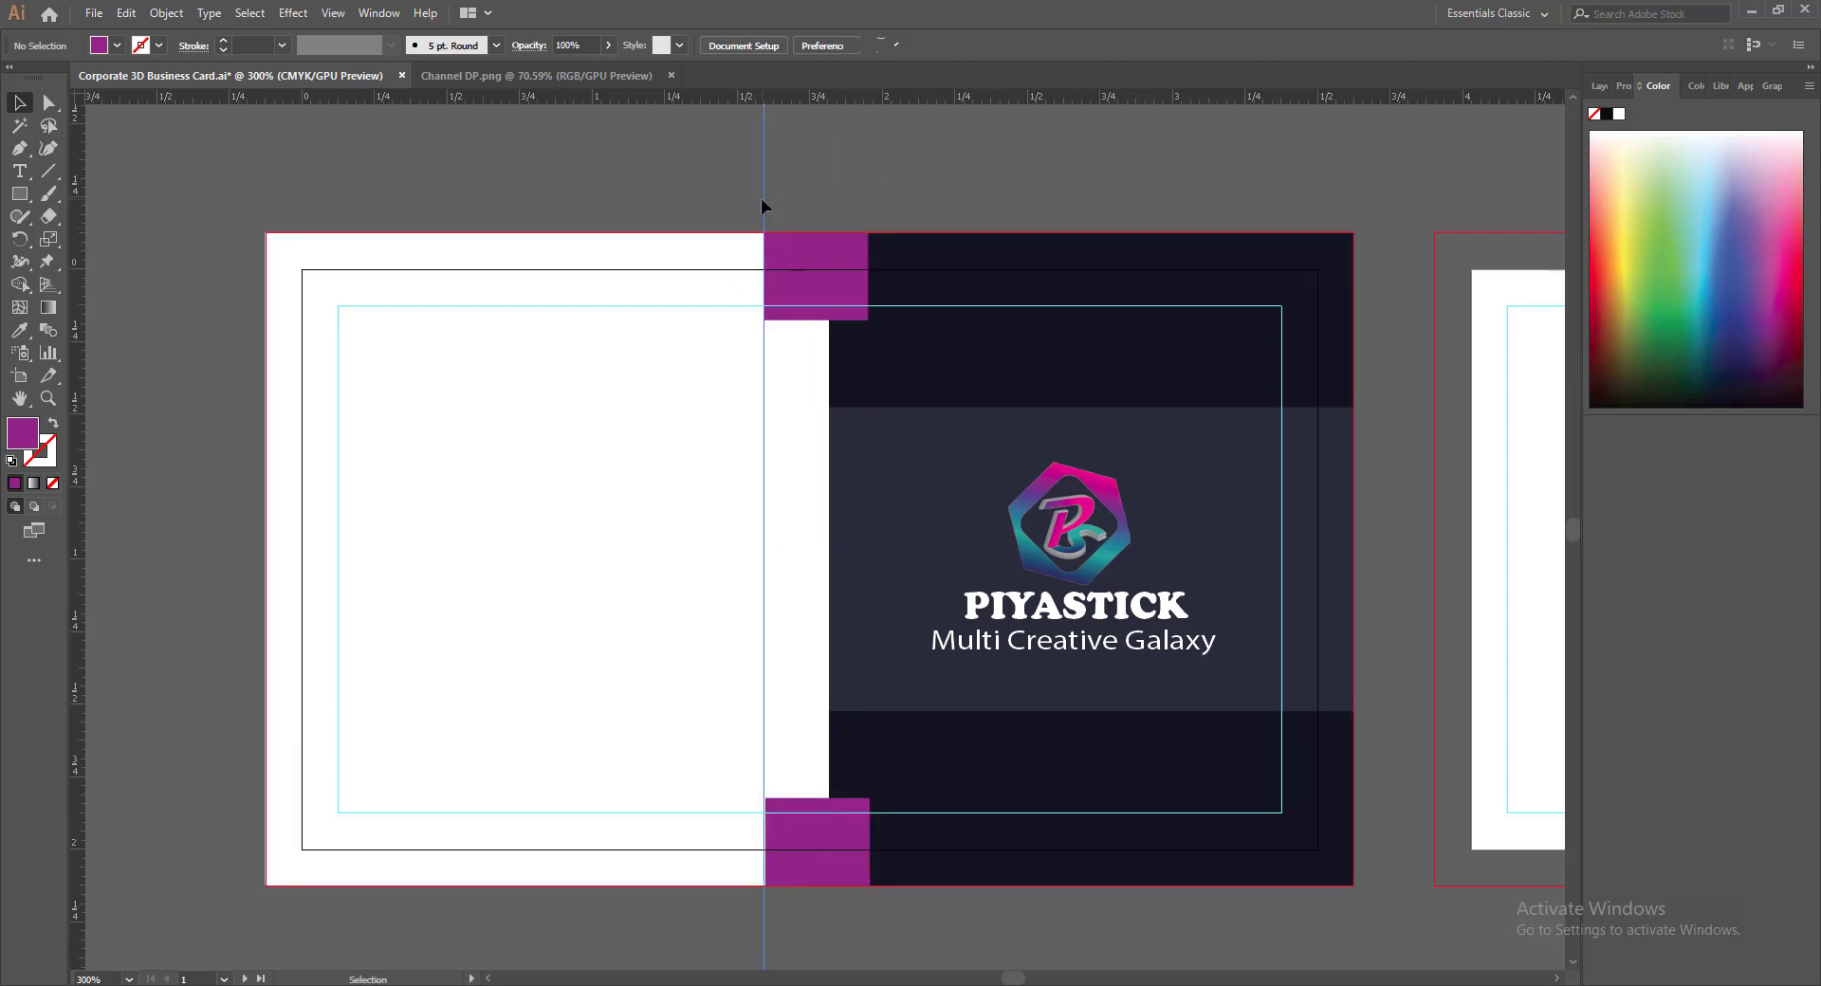
click(969, 946)
drag(765, 578, 80, 596)
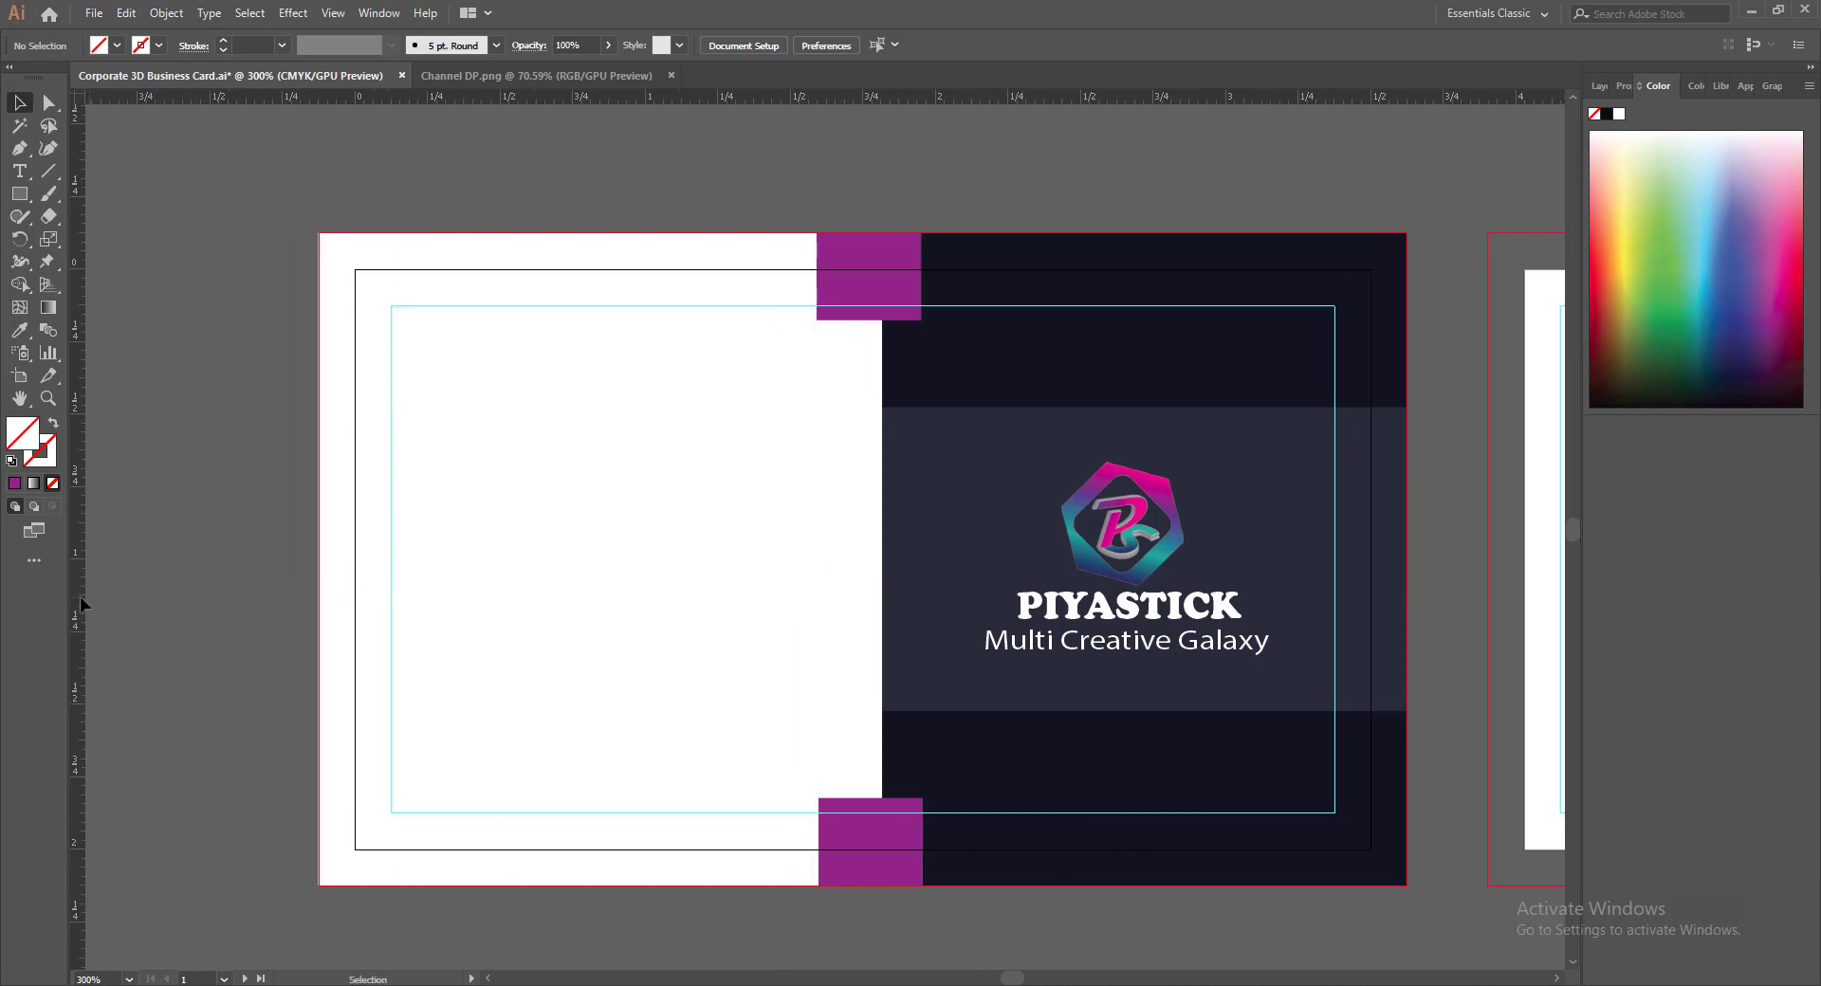
scroll(1024, 980, right, 2)
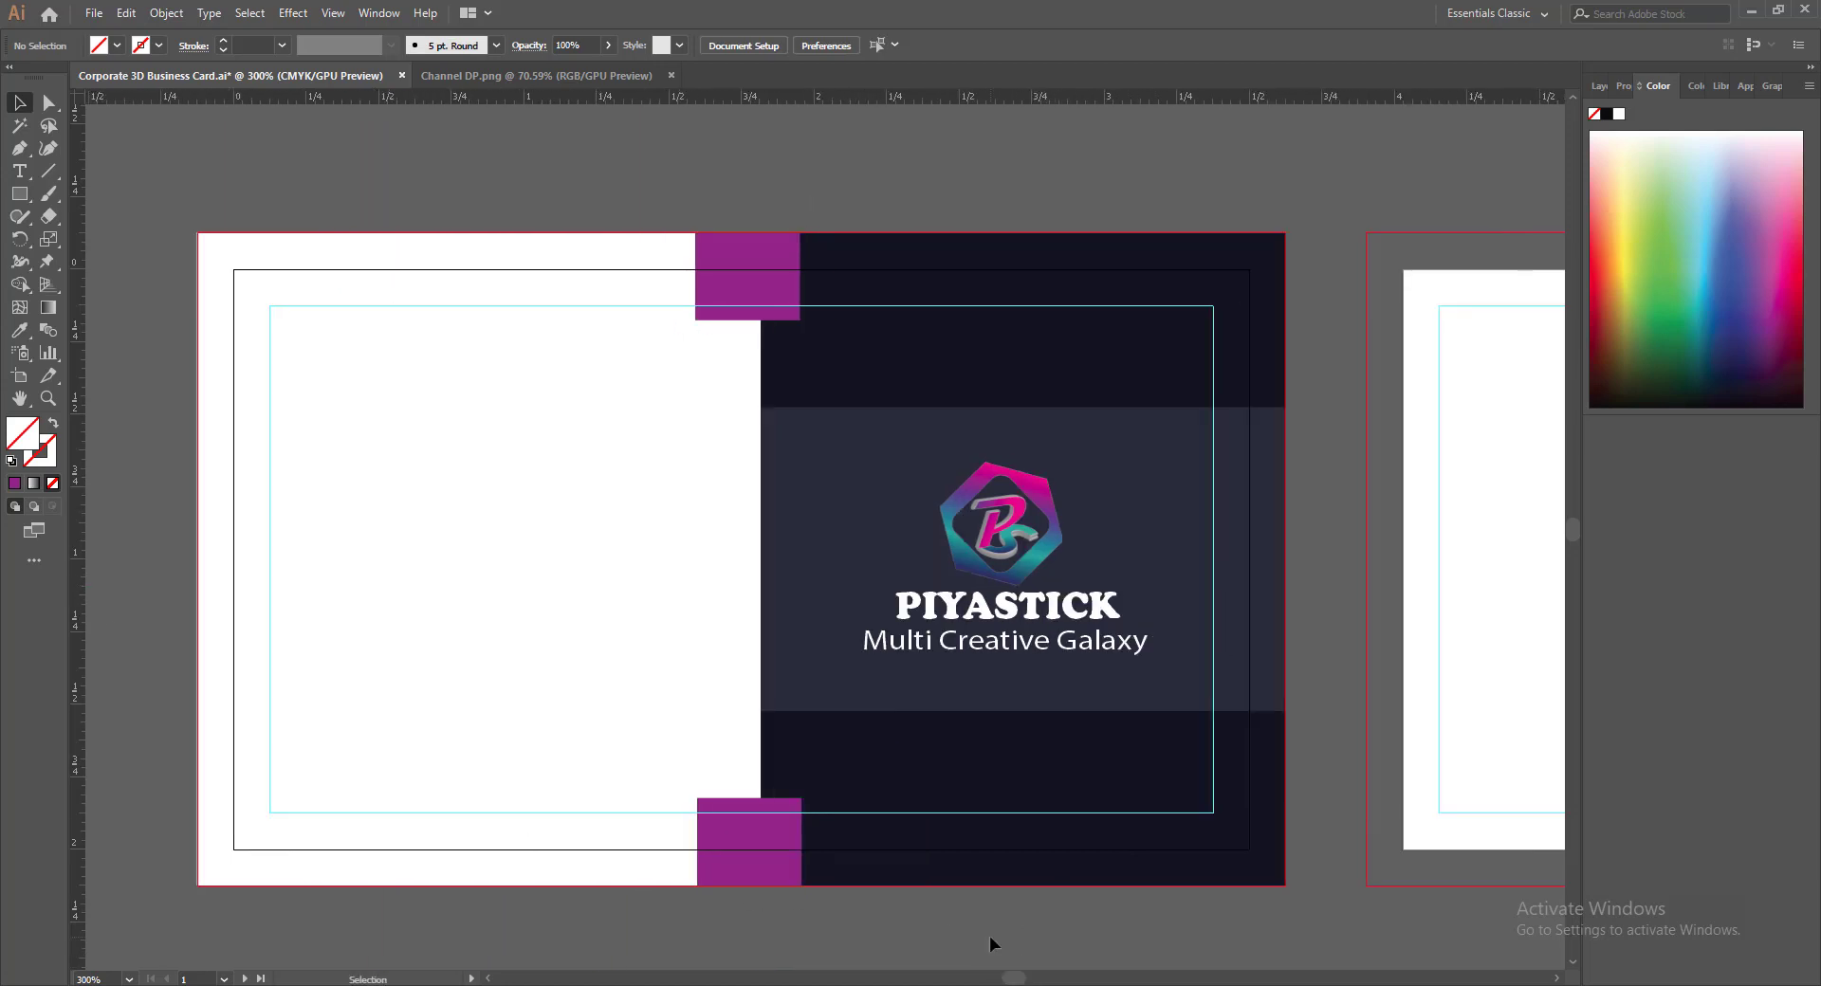
key(ctrl+s)
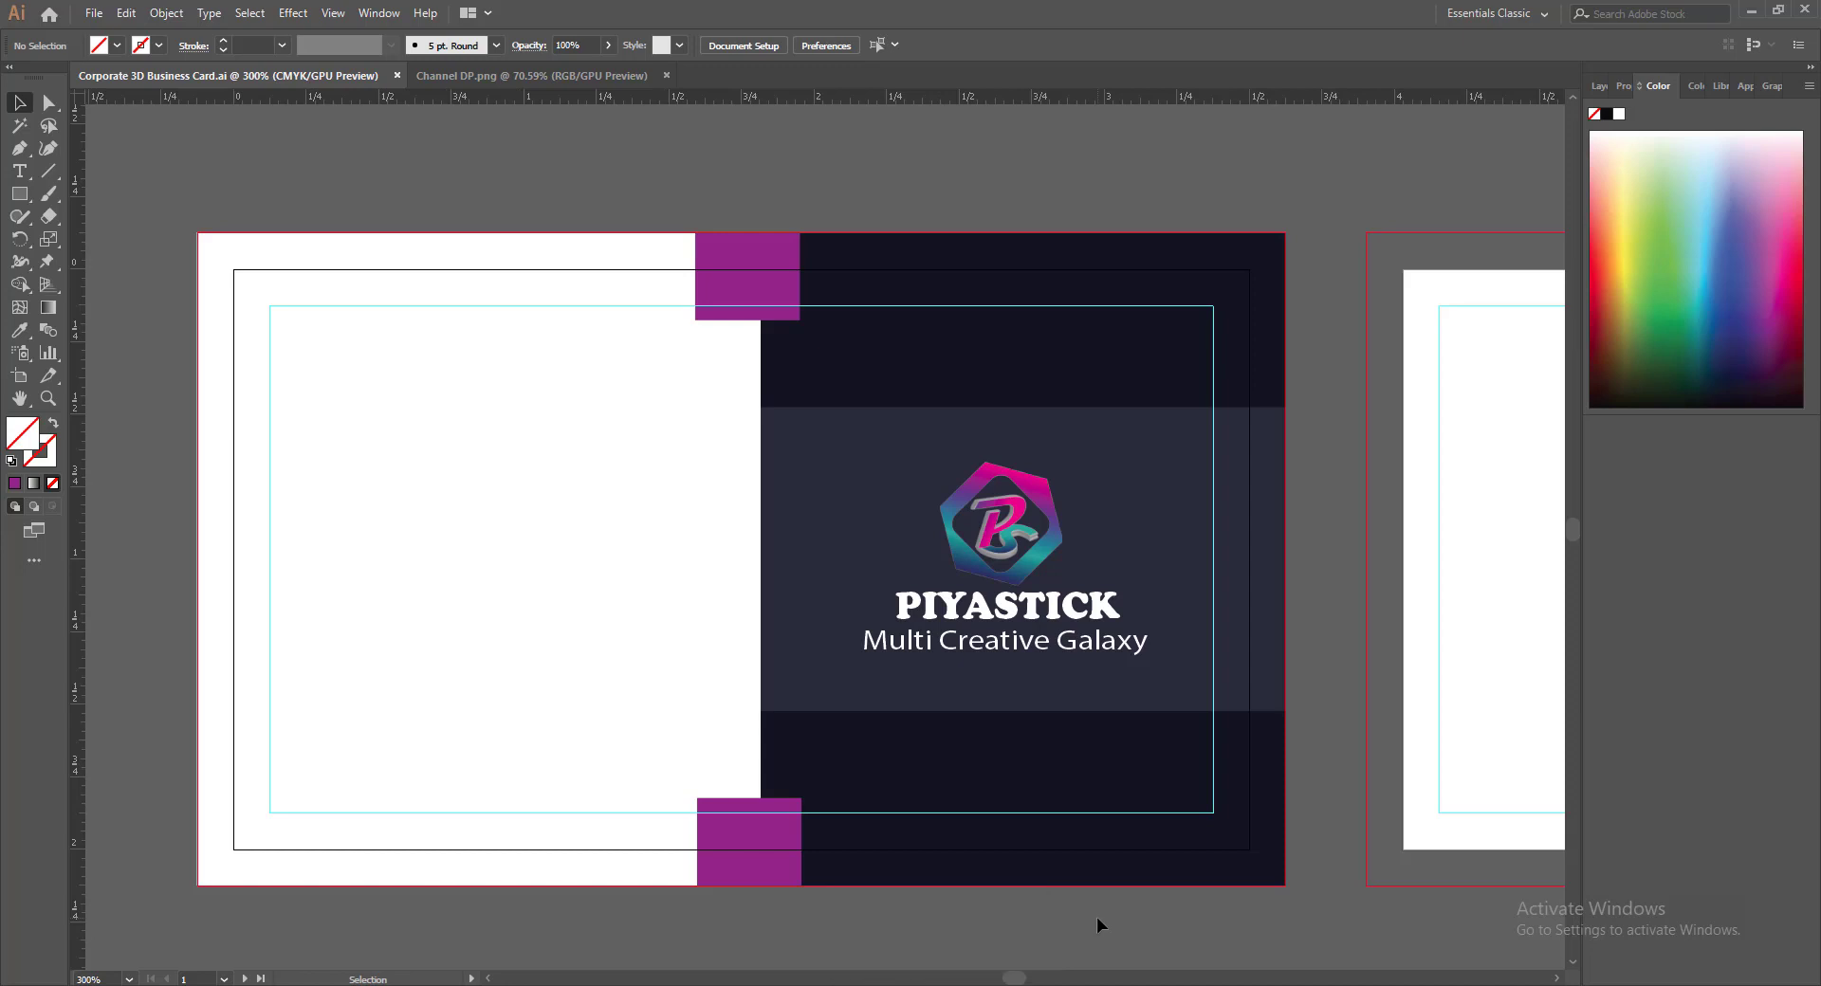
Duplicate the lower purple rectangle between the two others and stretch the copy to about 1.45 in tall at X 1.82 in
click(738, 841)
drag(738, 841, 764, 365)
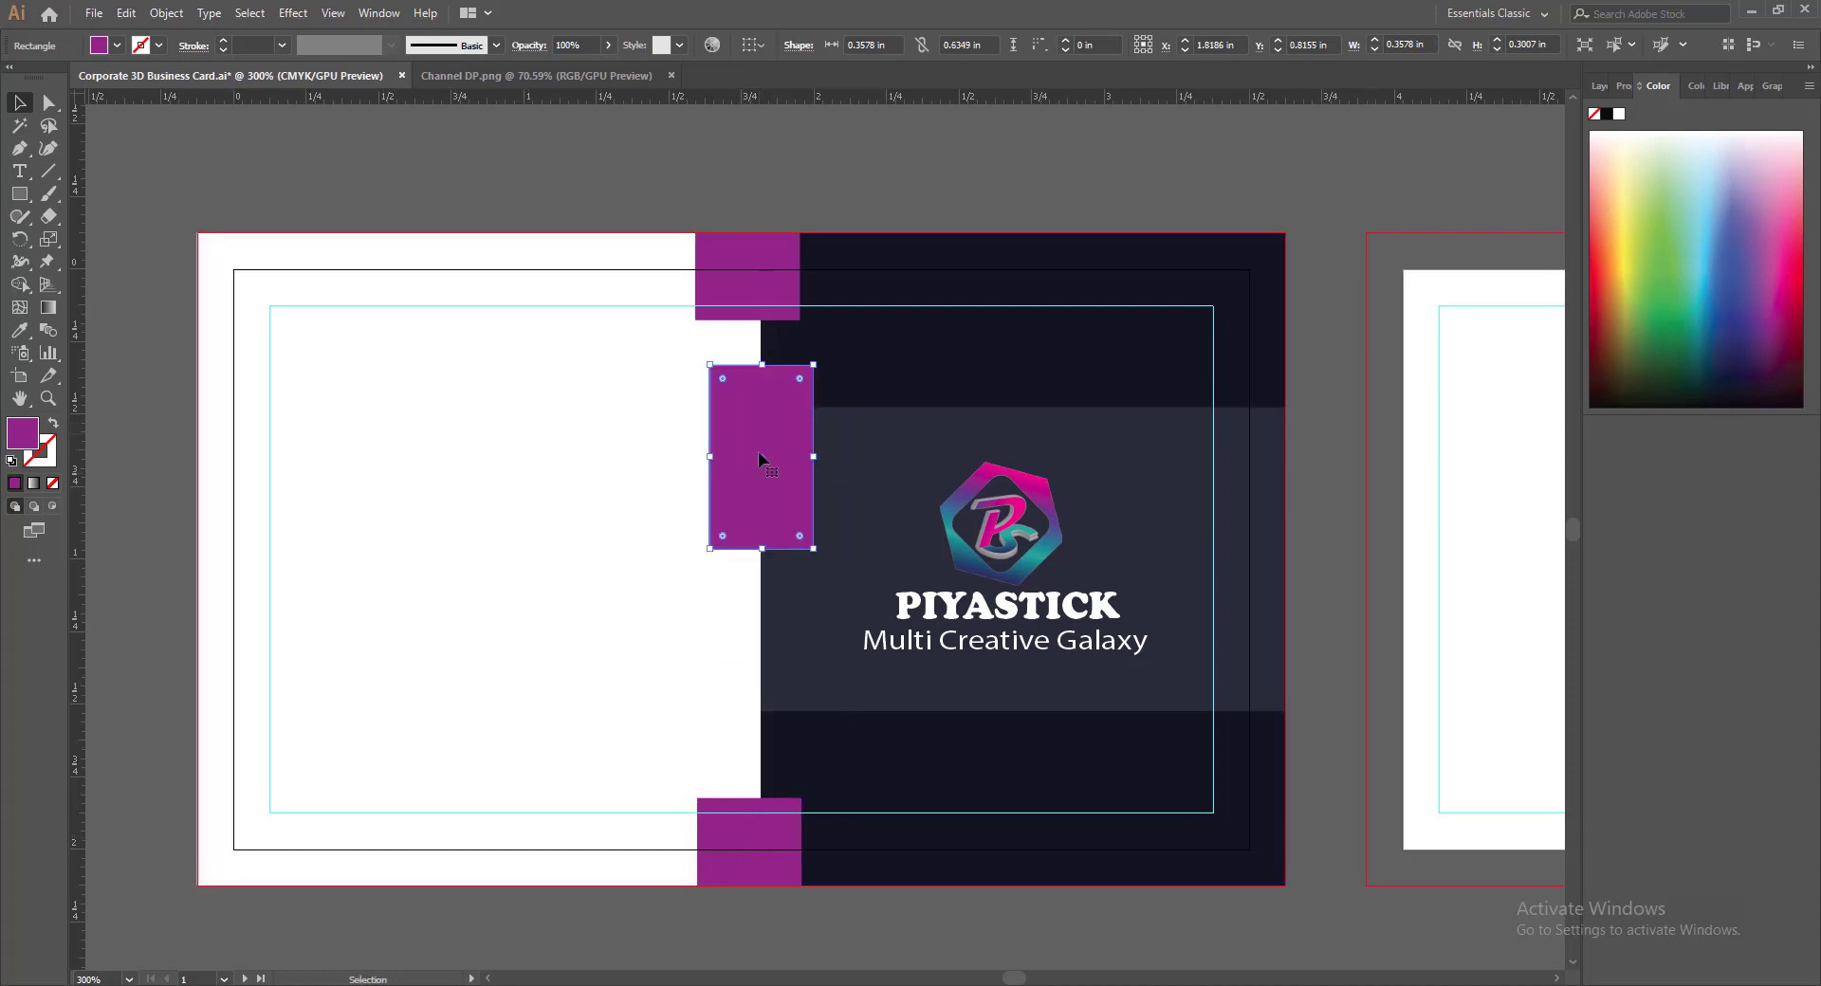
drag(760, 548, 763, 775)
drag(760, 366, 762, 353)
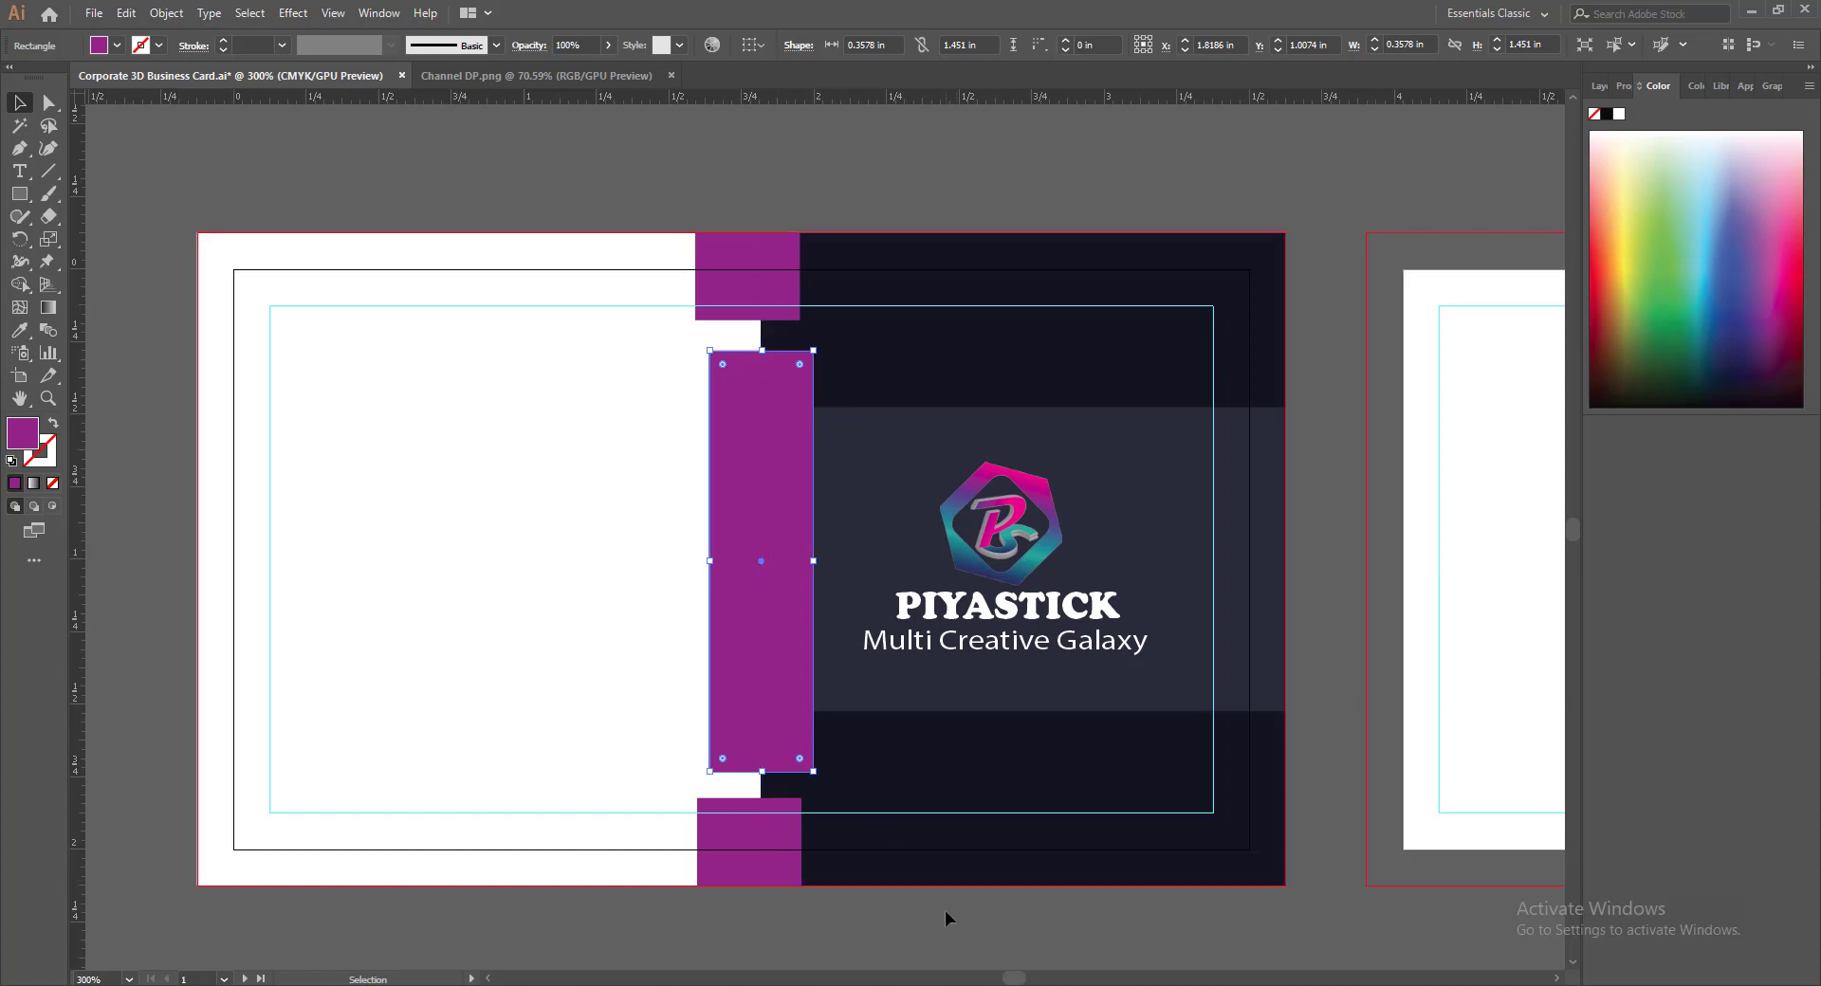
Shorten the middle purple rectangle to about 1.43 in tall, nudge it left to about X 1.80 in, and save the document
key(Up)
key(Down)
drag(762, 771, 761, 765)
key(Left)
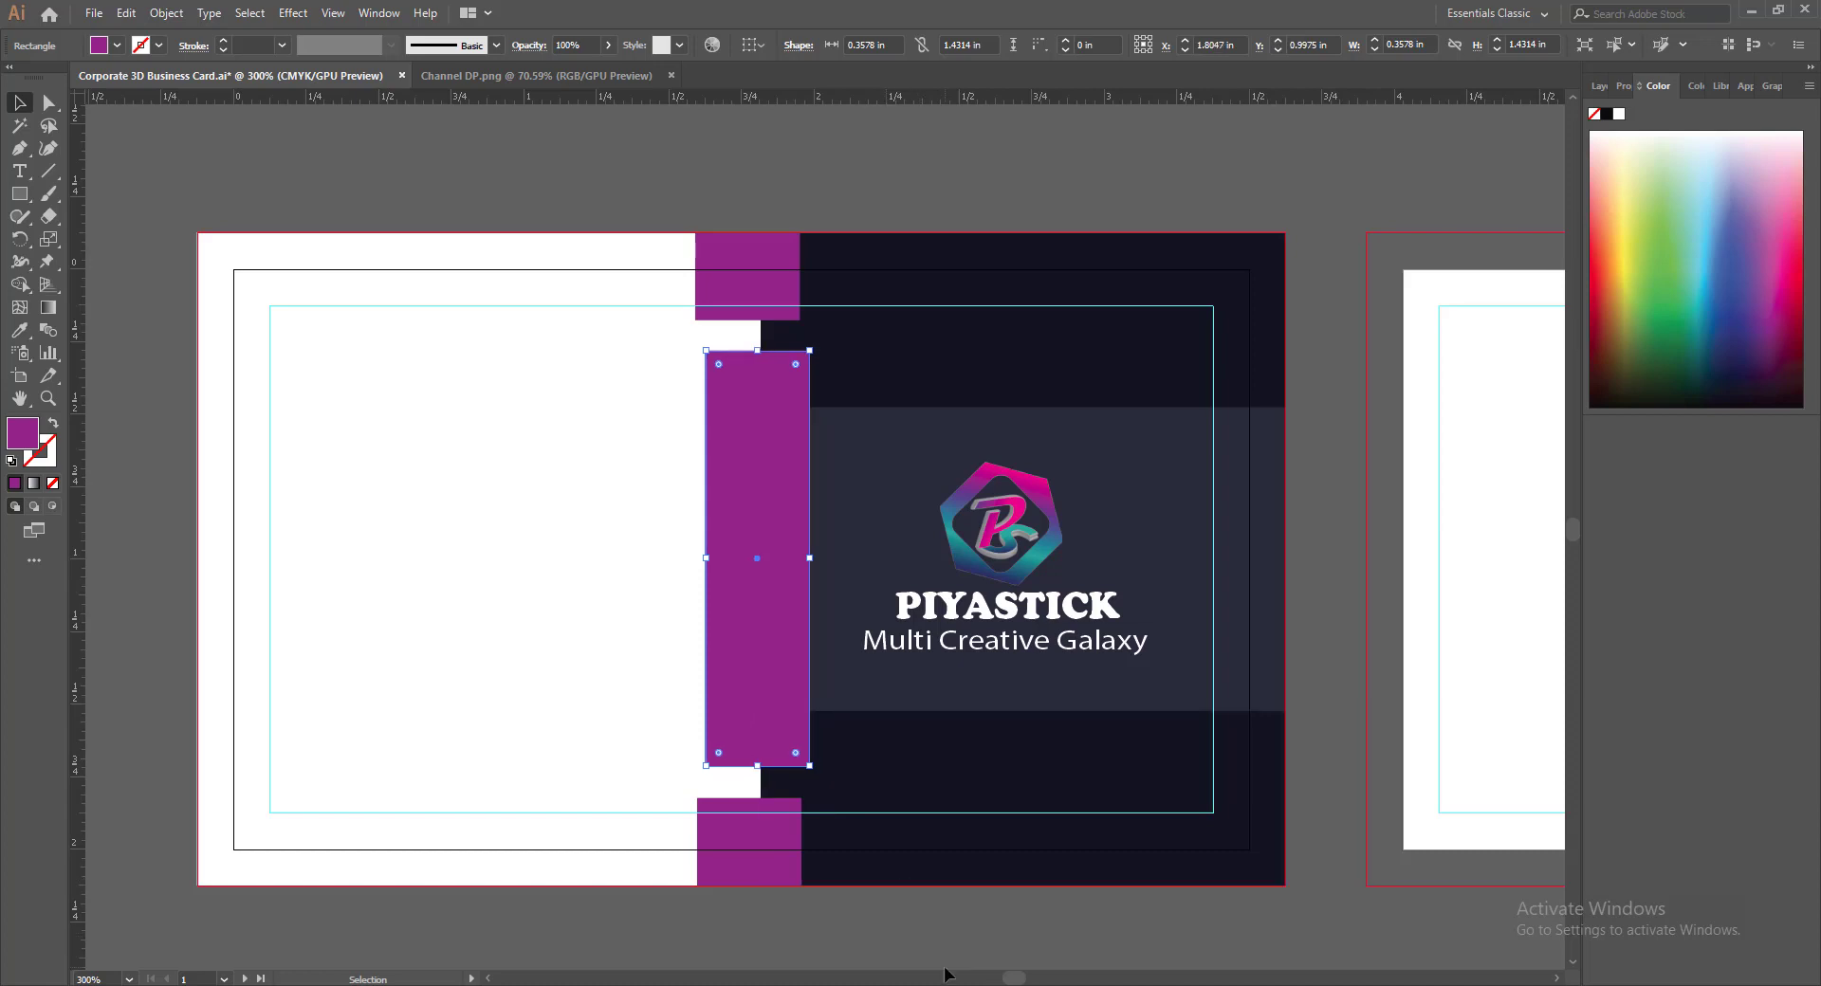
click(890, 946)
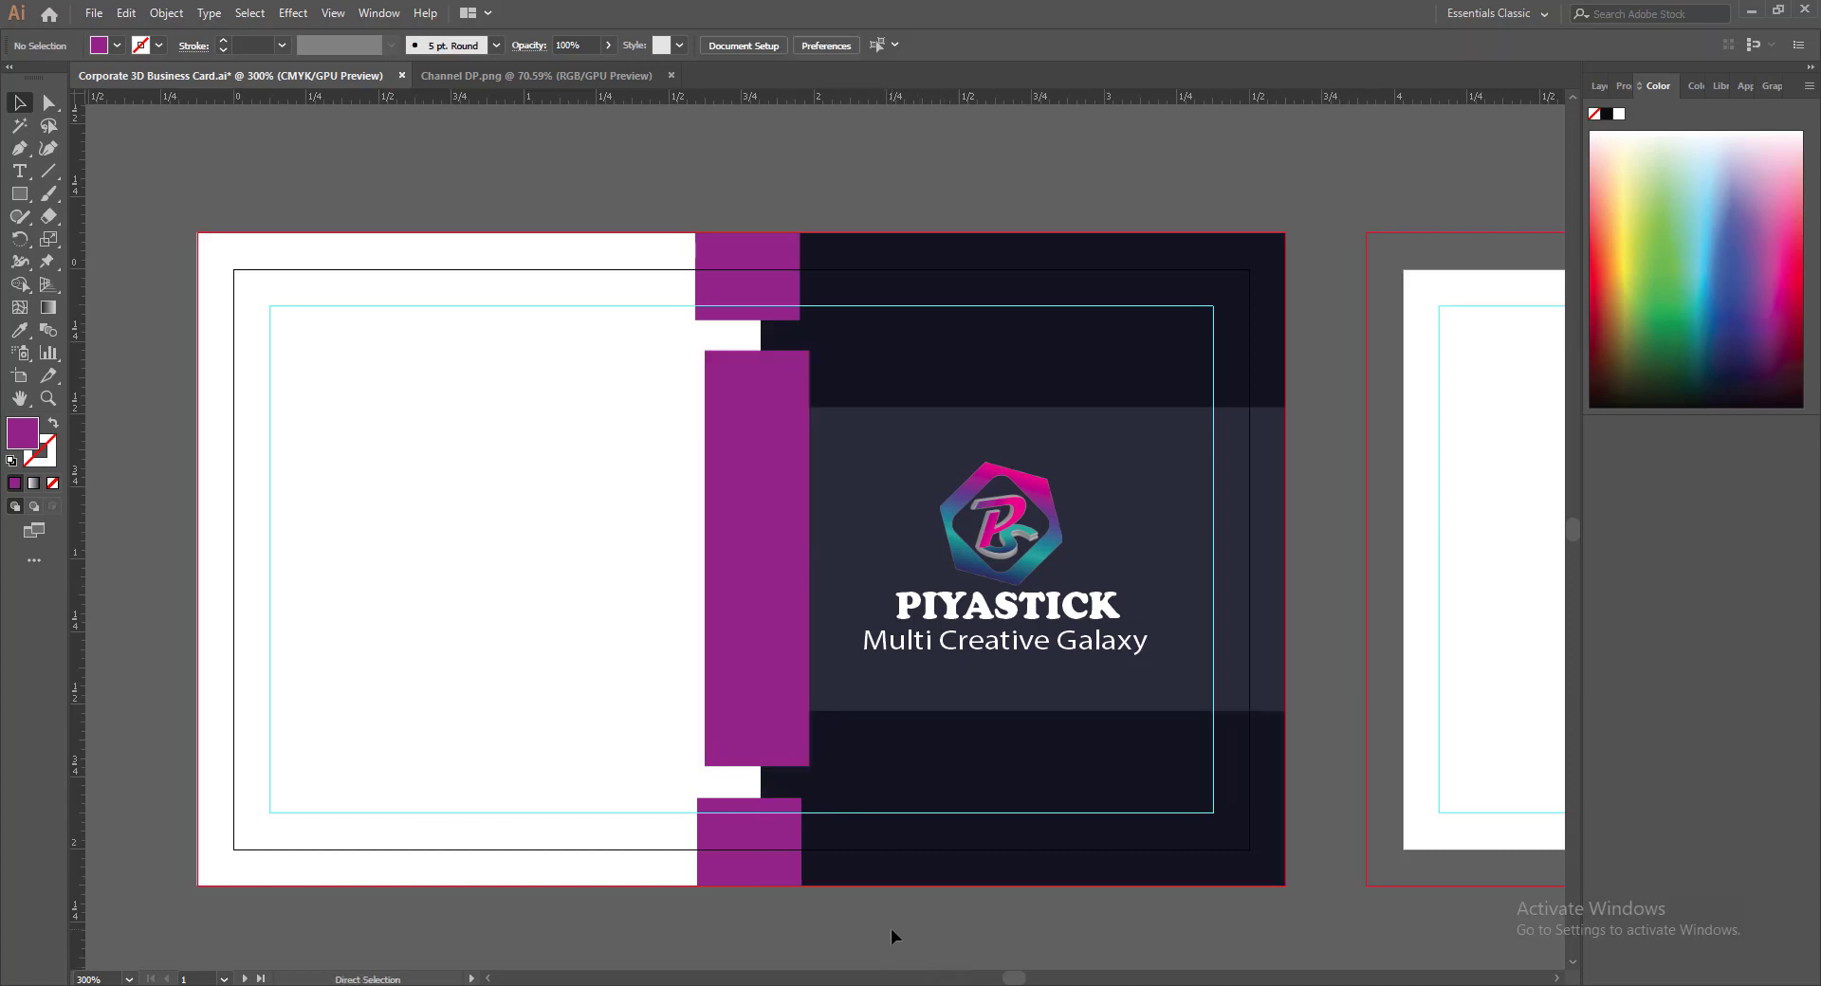
key(ctrl+s)
Shorten the middle purple rectangle from both ends to about 1.20 in tall, centred near Y 1.00 in
click(731, 490)
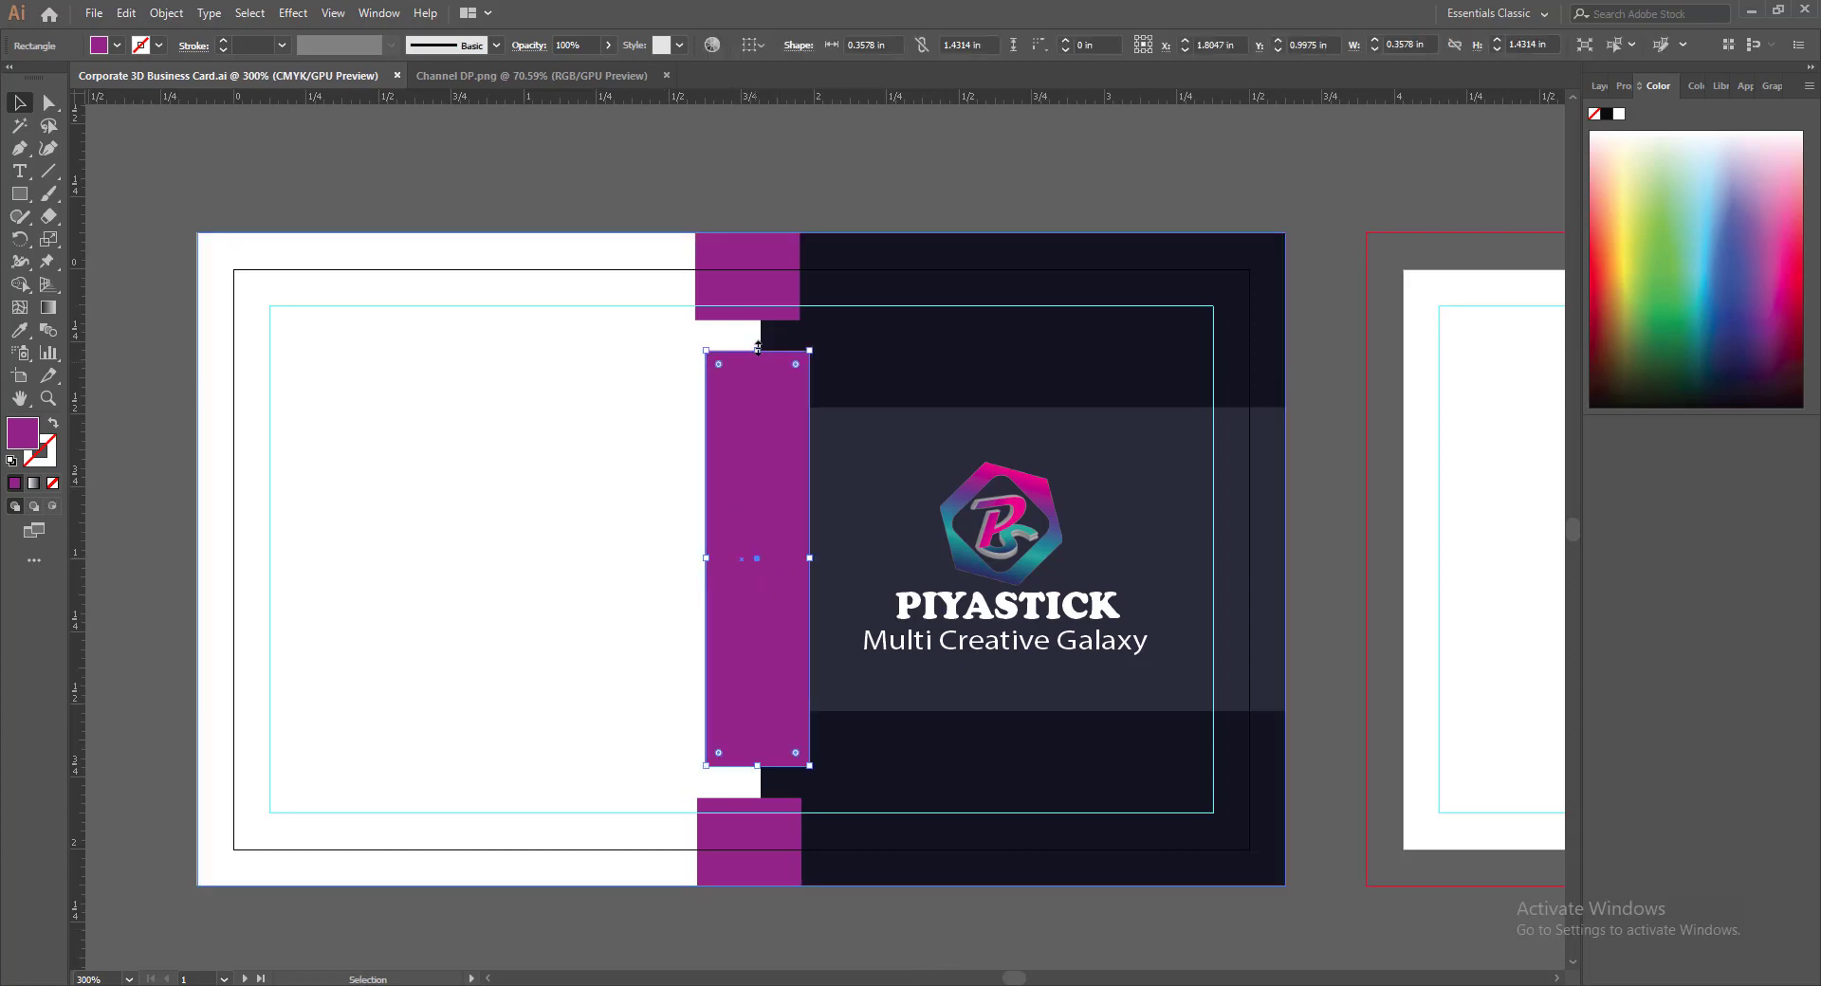
drag(757, 350, 758, 384)
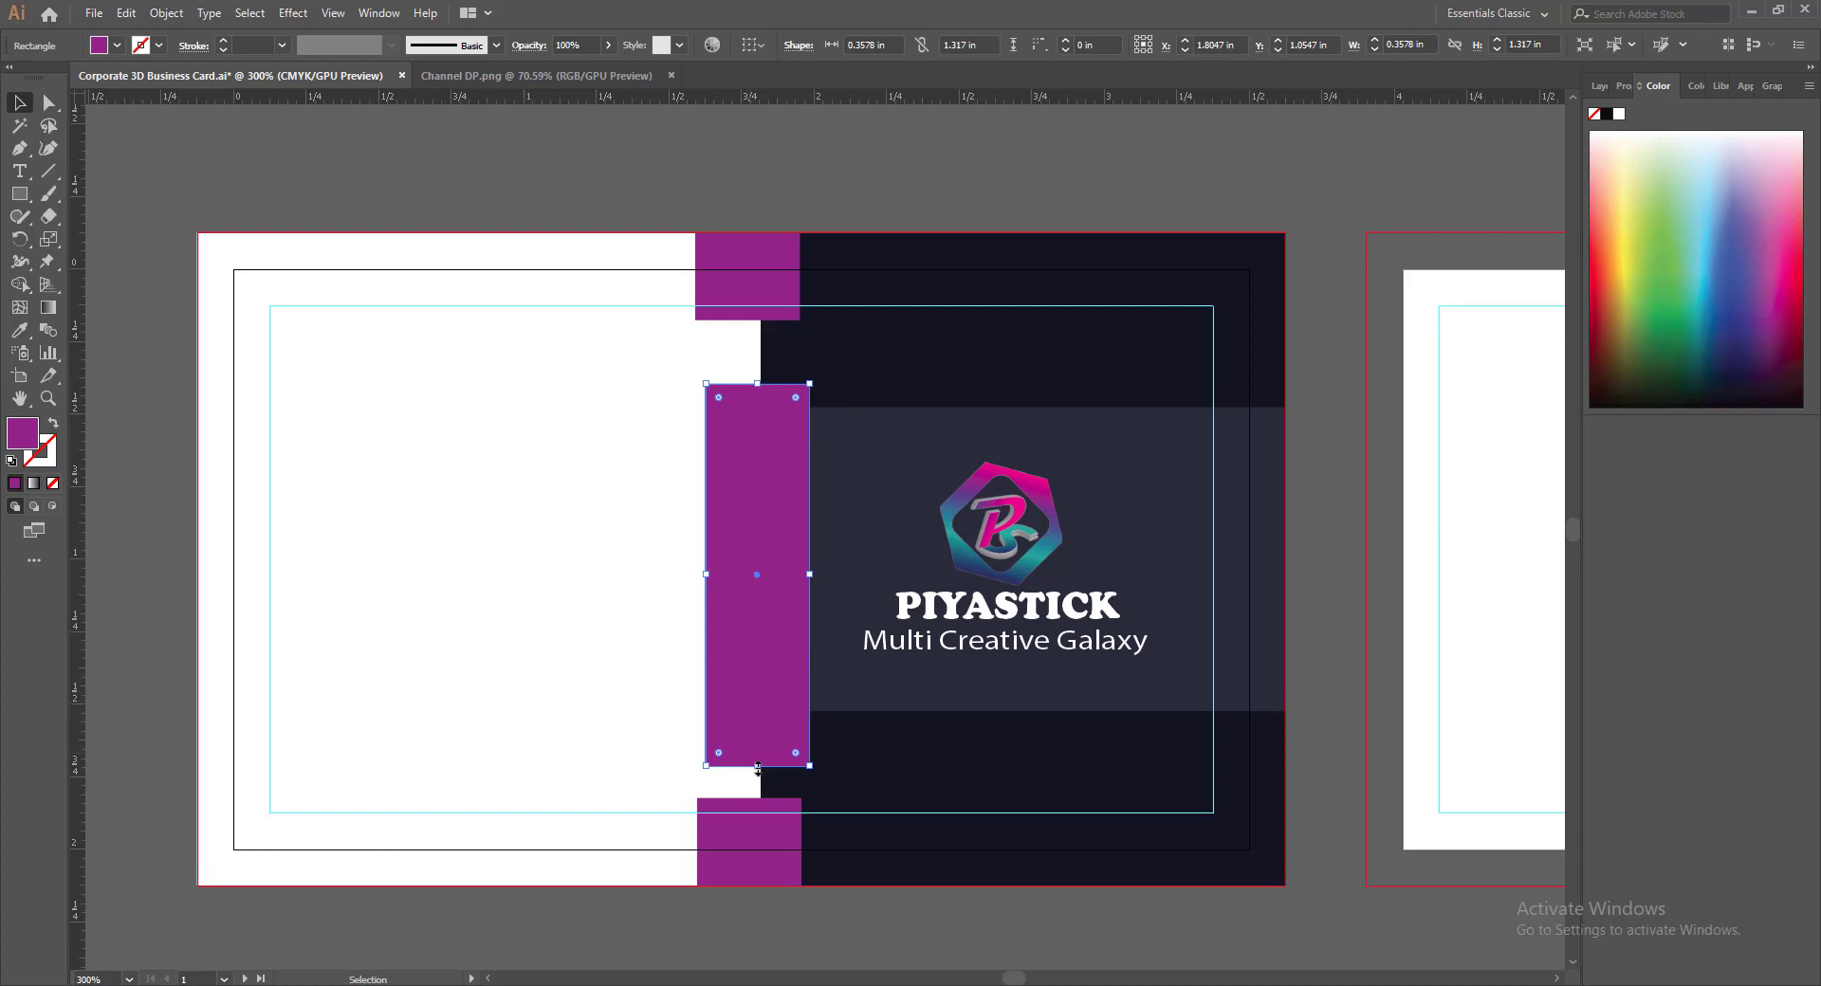
drag(757, 767, 755, 733)
click(1328, 729)
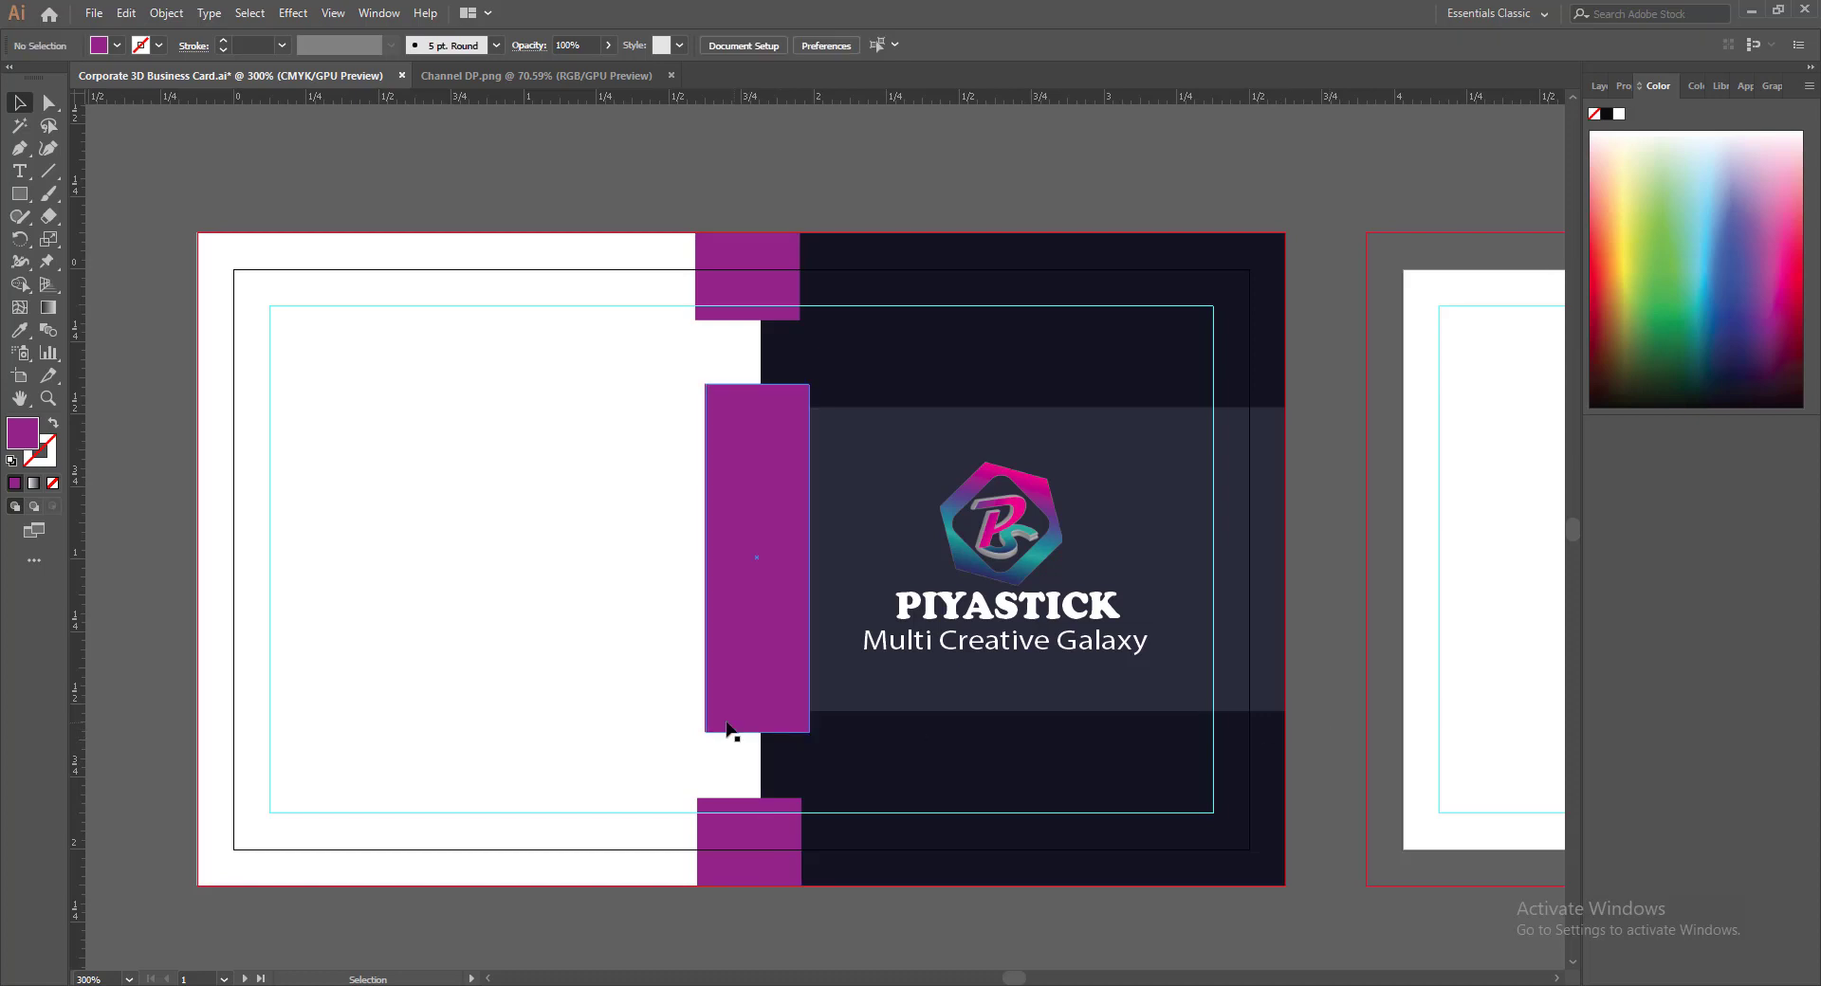
click(750, 701)
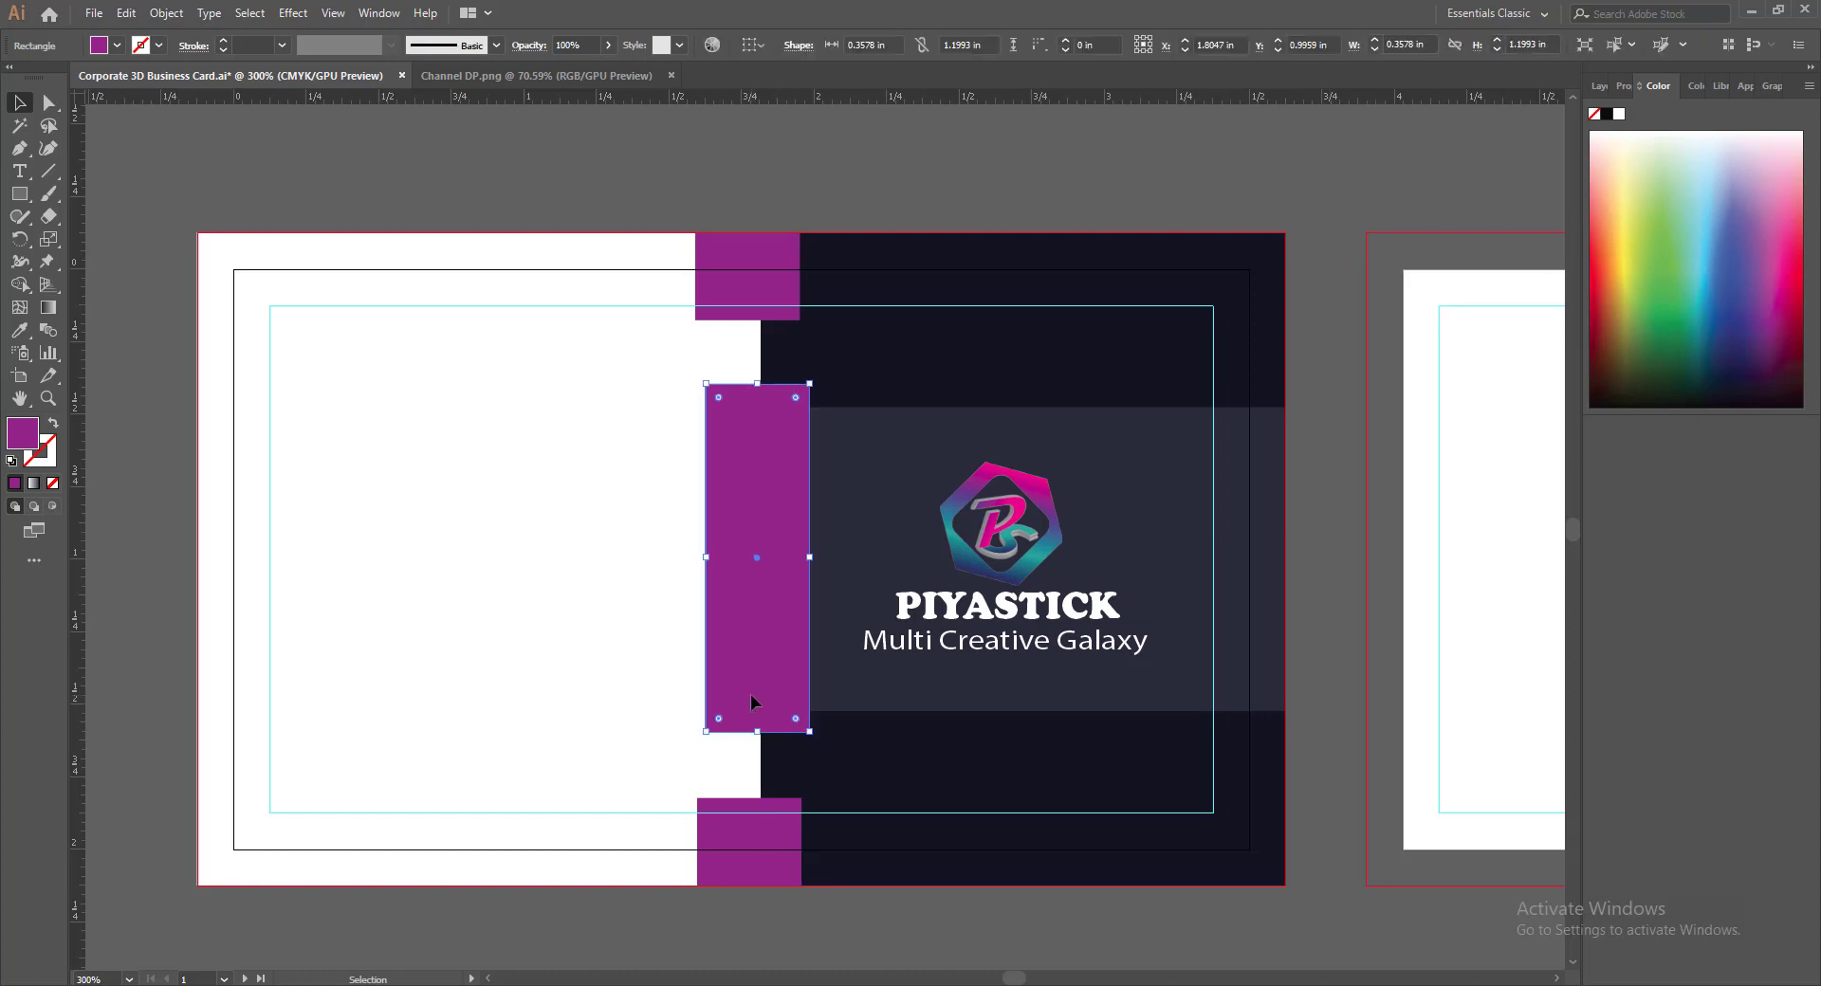
click(956, 939)
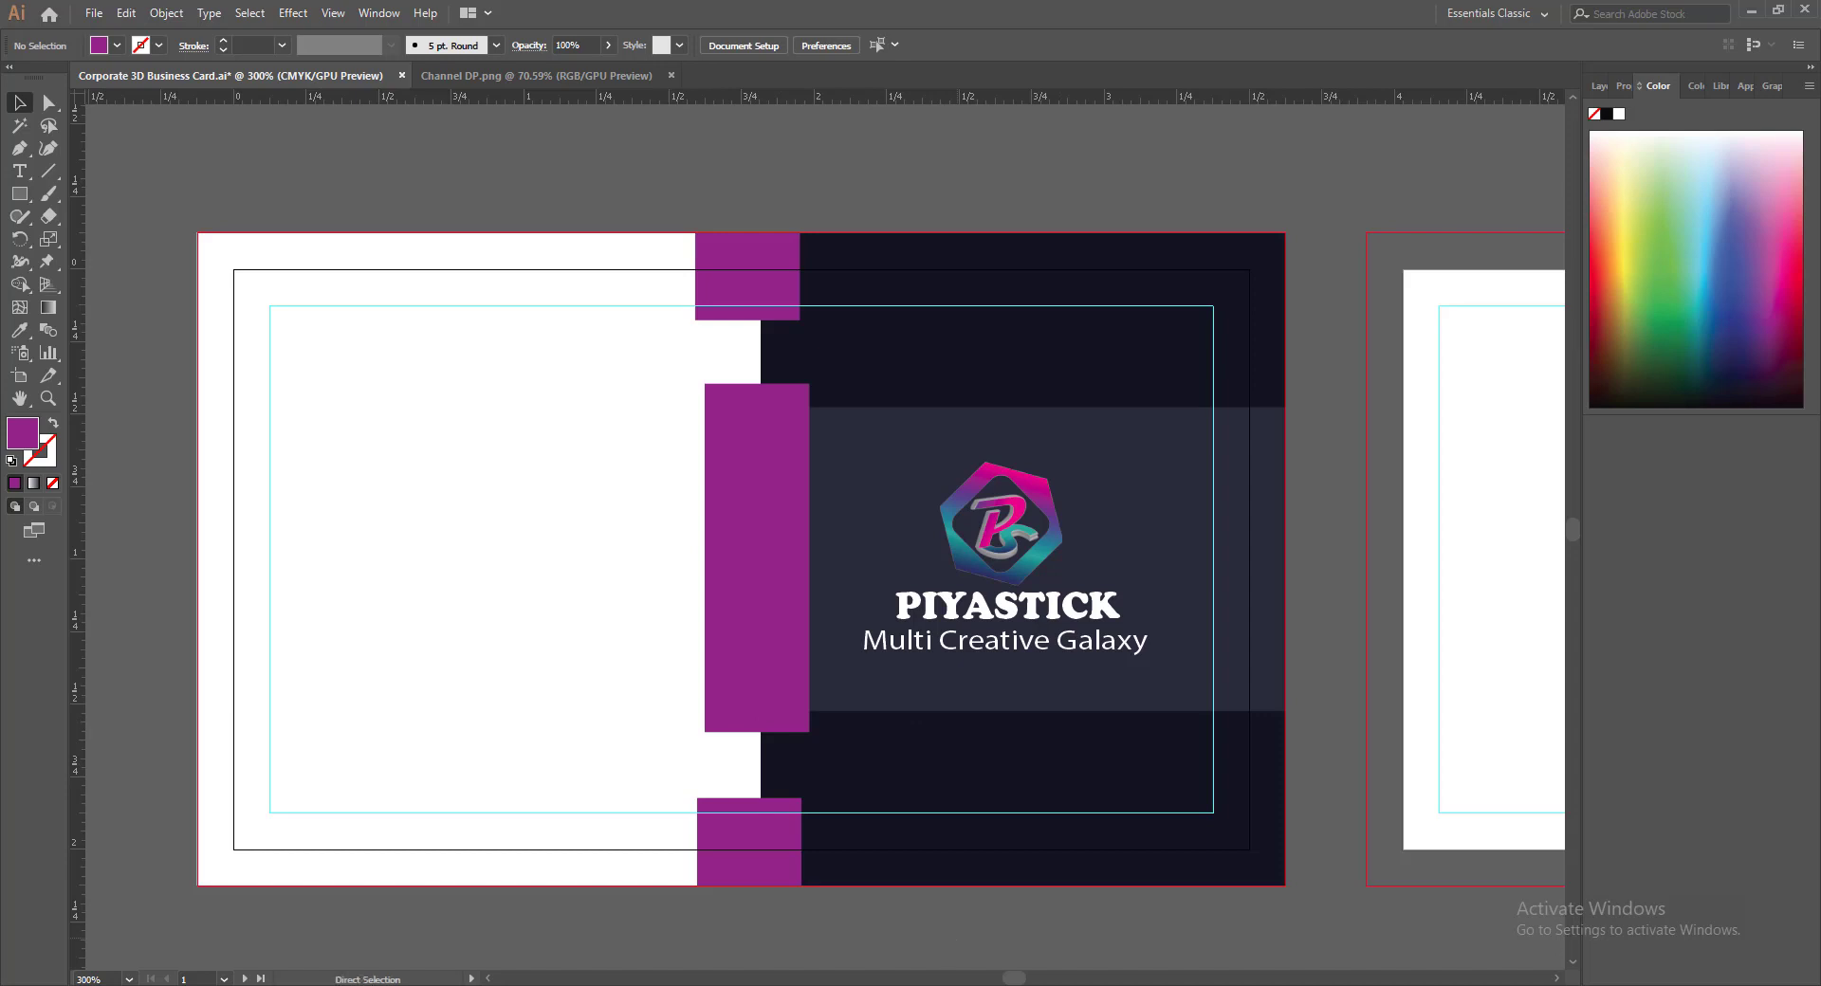
Save the document and draw a four-sided Pen connector between the upper purple rectangle's bottom edge and the middle rectangle's top edge
key(ctrl+s)
mouse_move(974, 977)
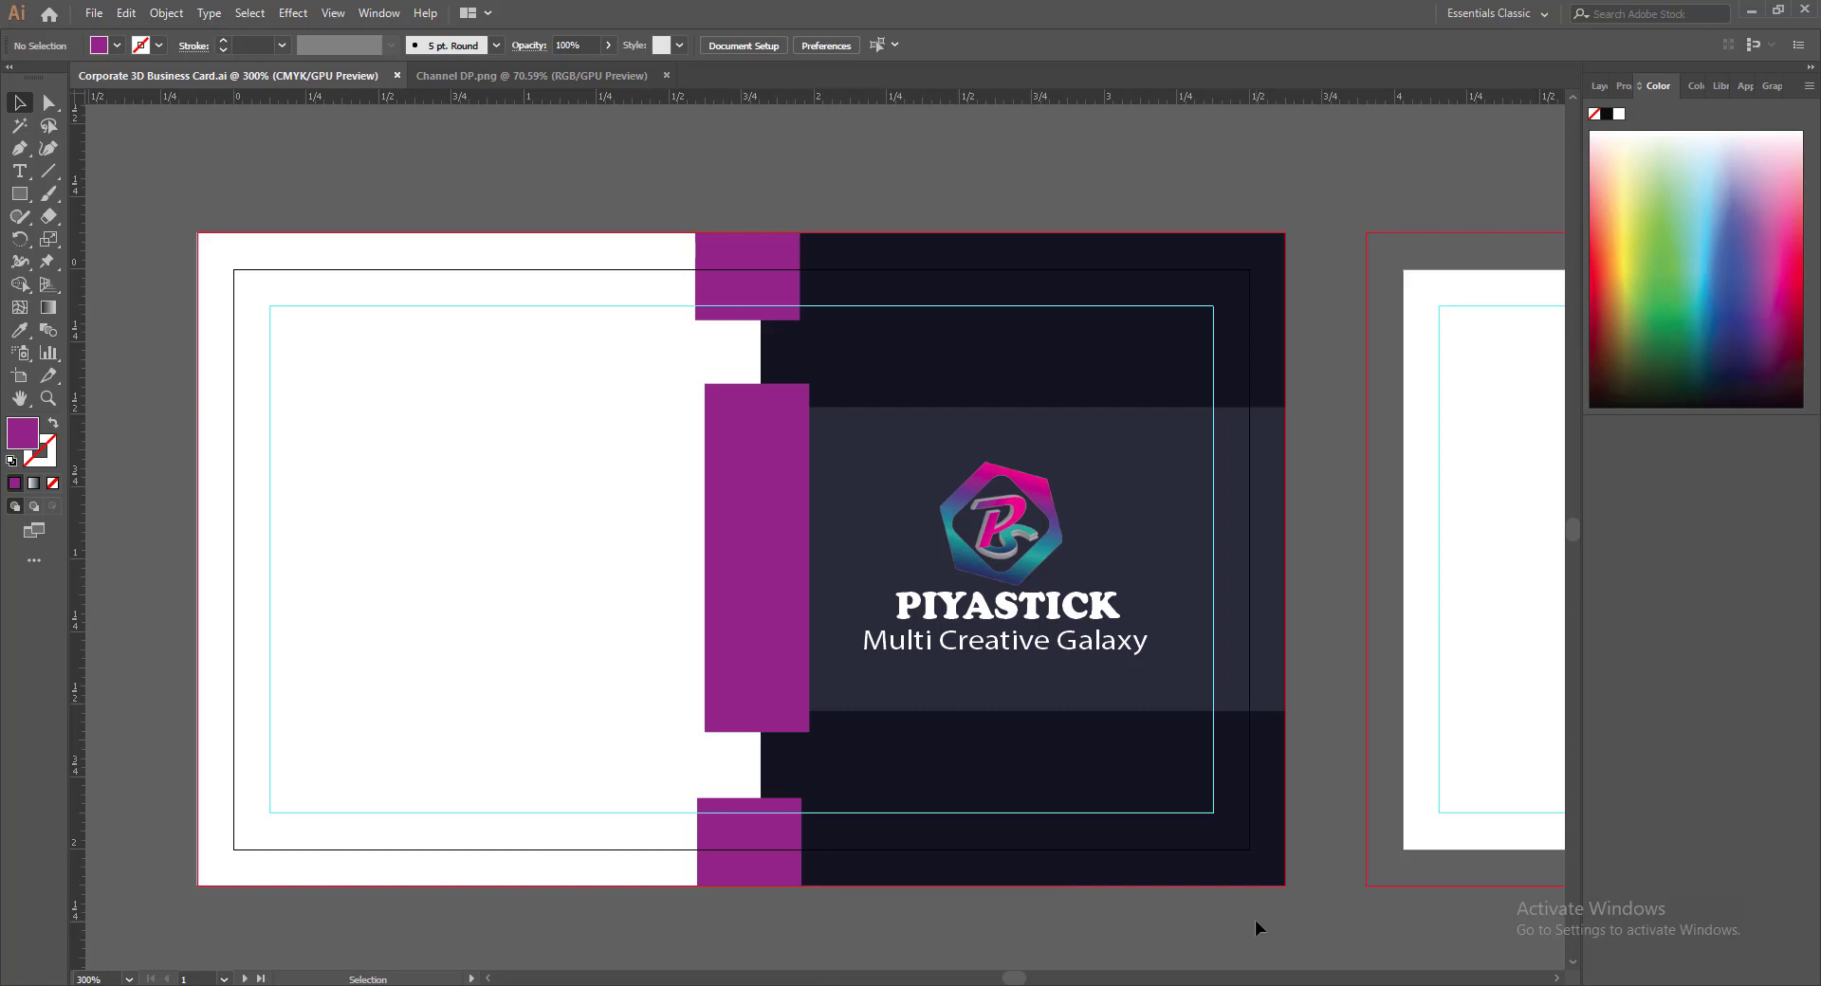
click(20, 149)
click(696, 320)
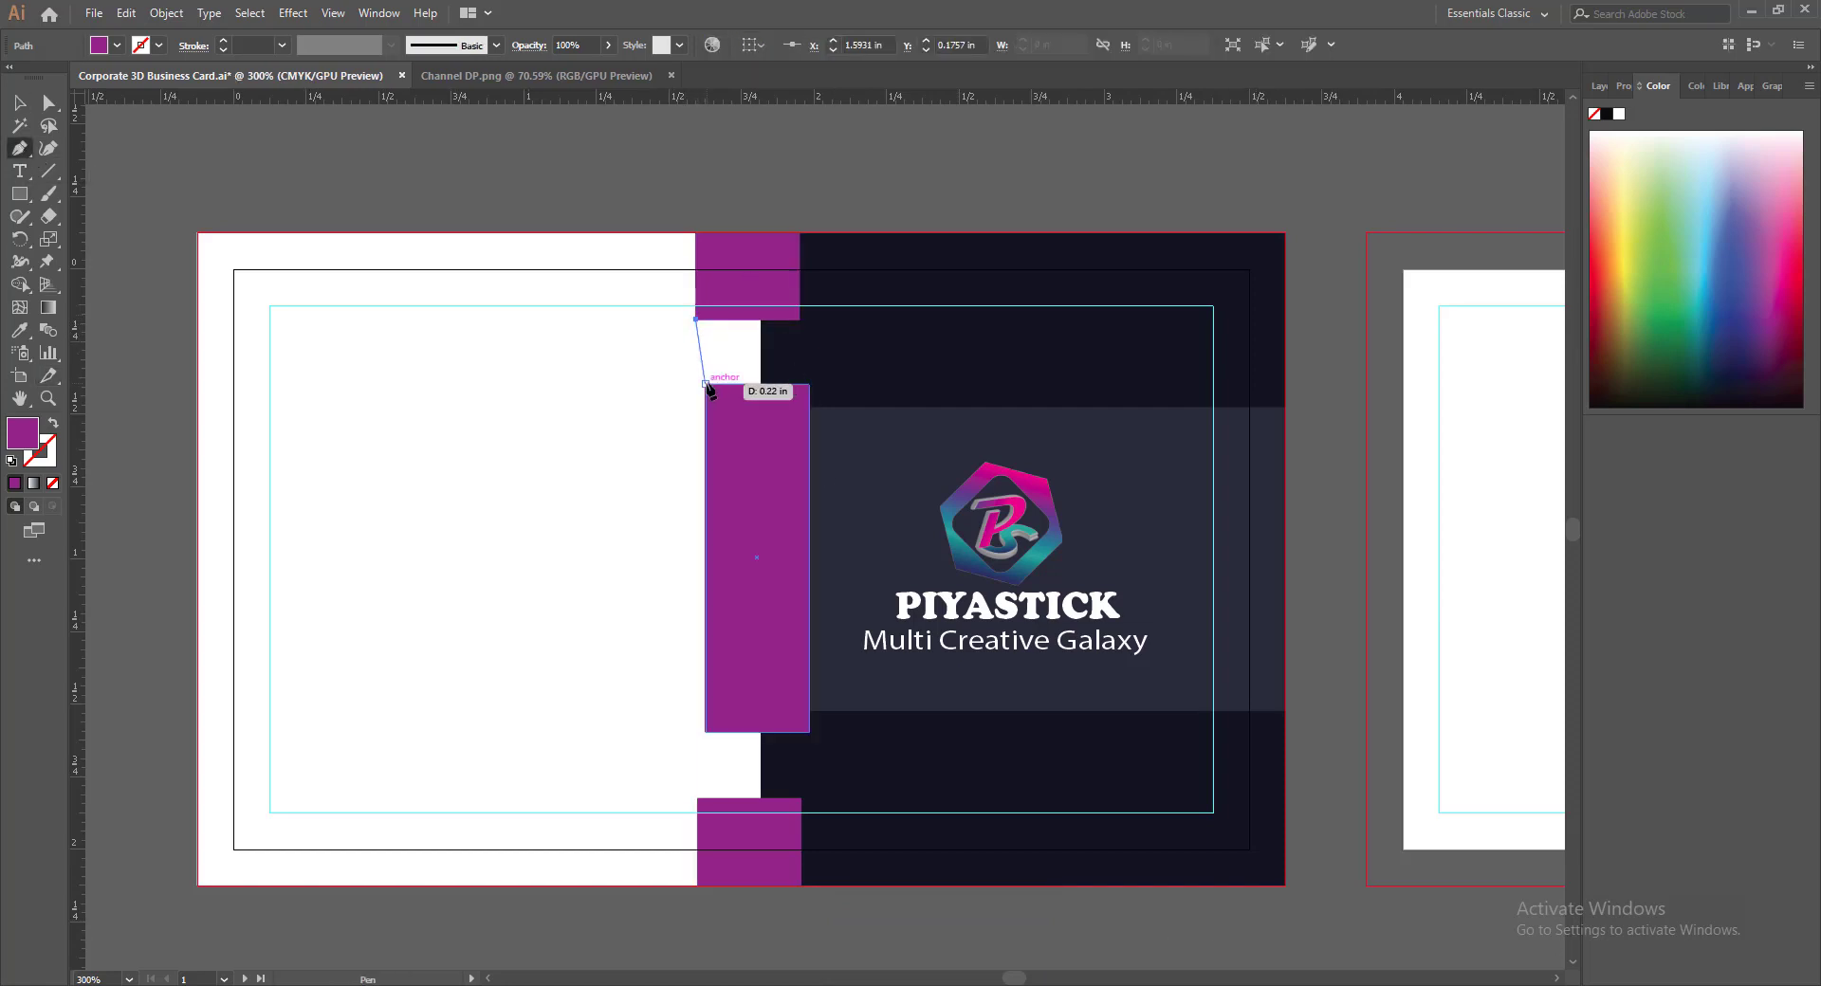
click(704, 383)
click(808, 383)
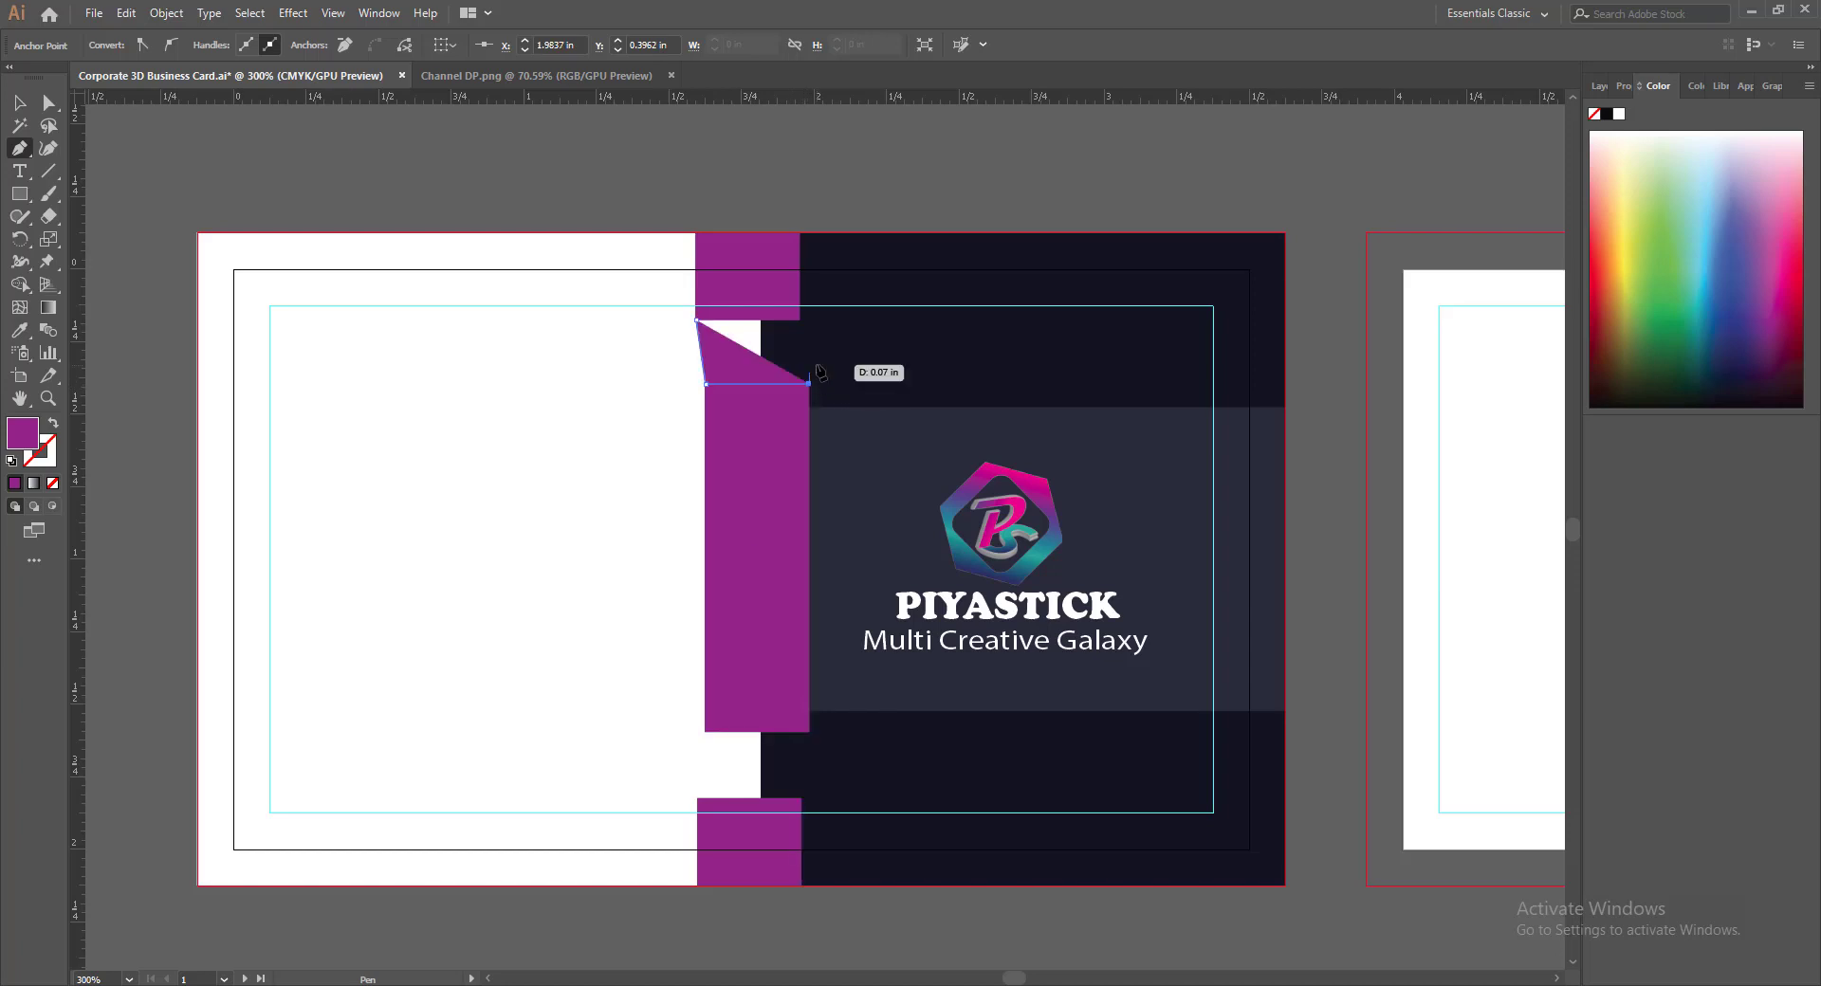
click(800, 320)
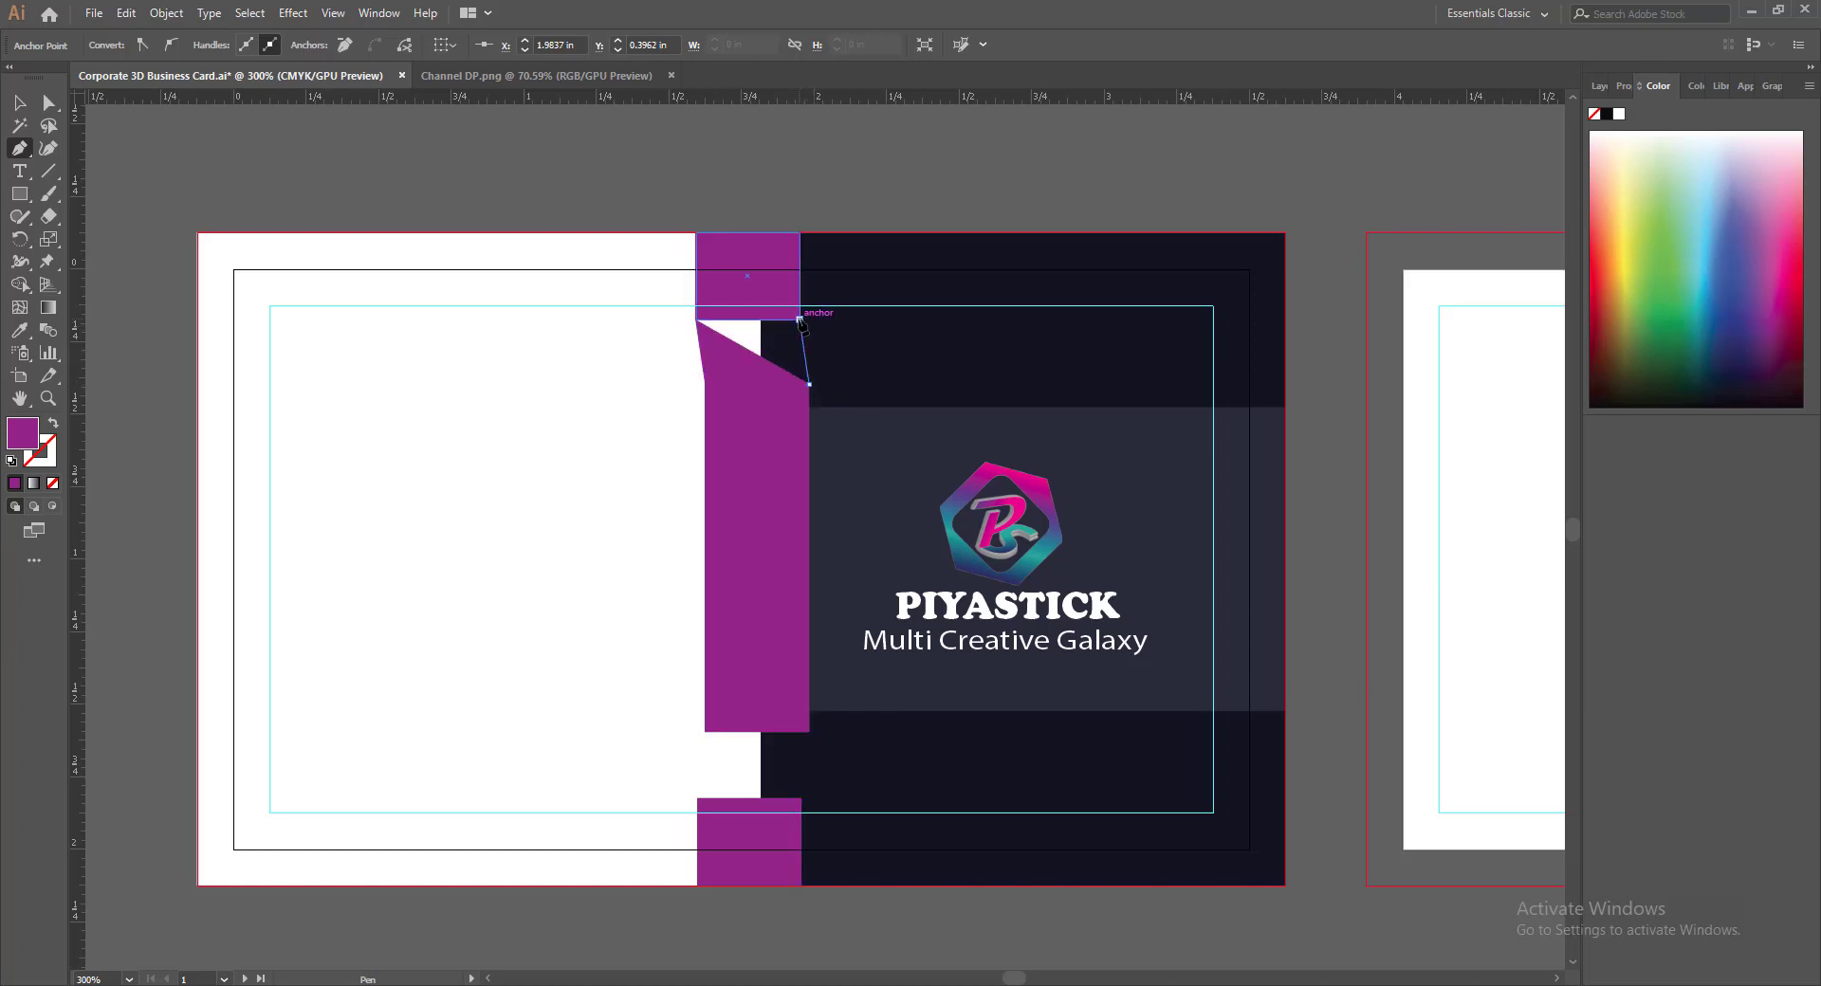
click(696, 321)
Fill the upper connector shape with a dark blue sampled from the logo's lower part
key(i)
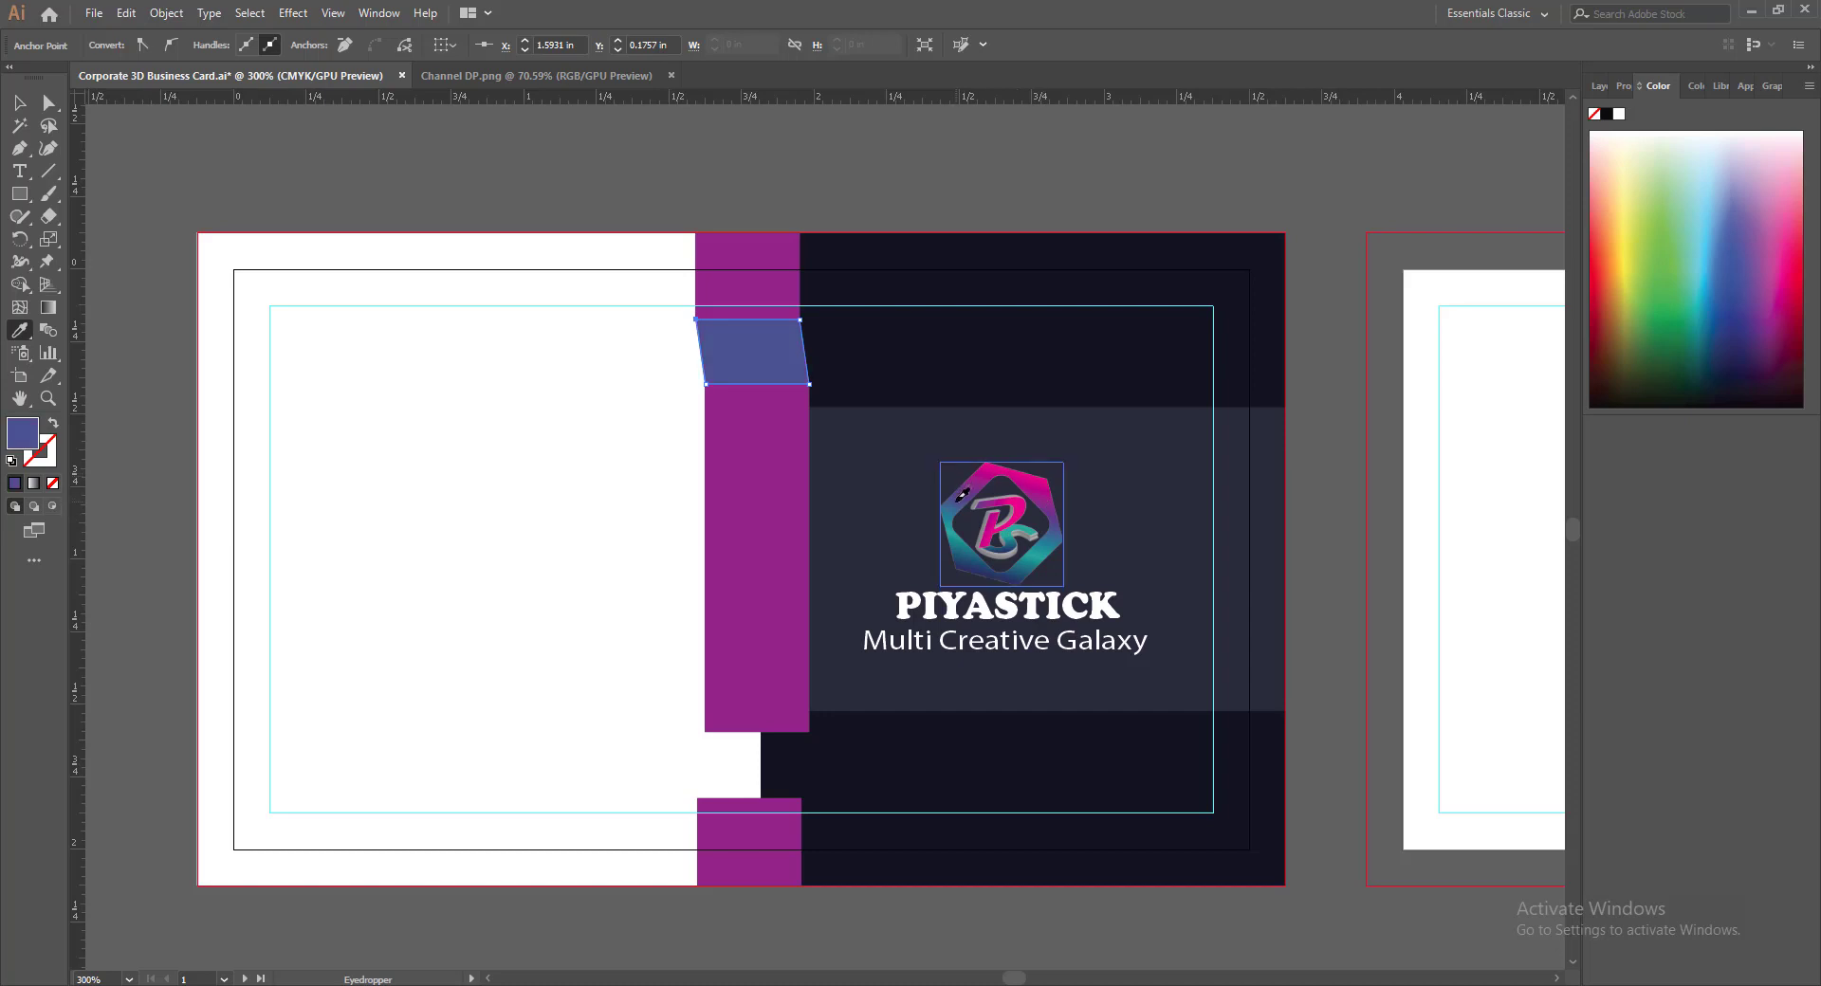
click(965, 566)
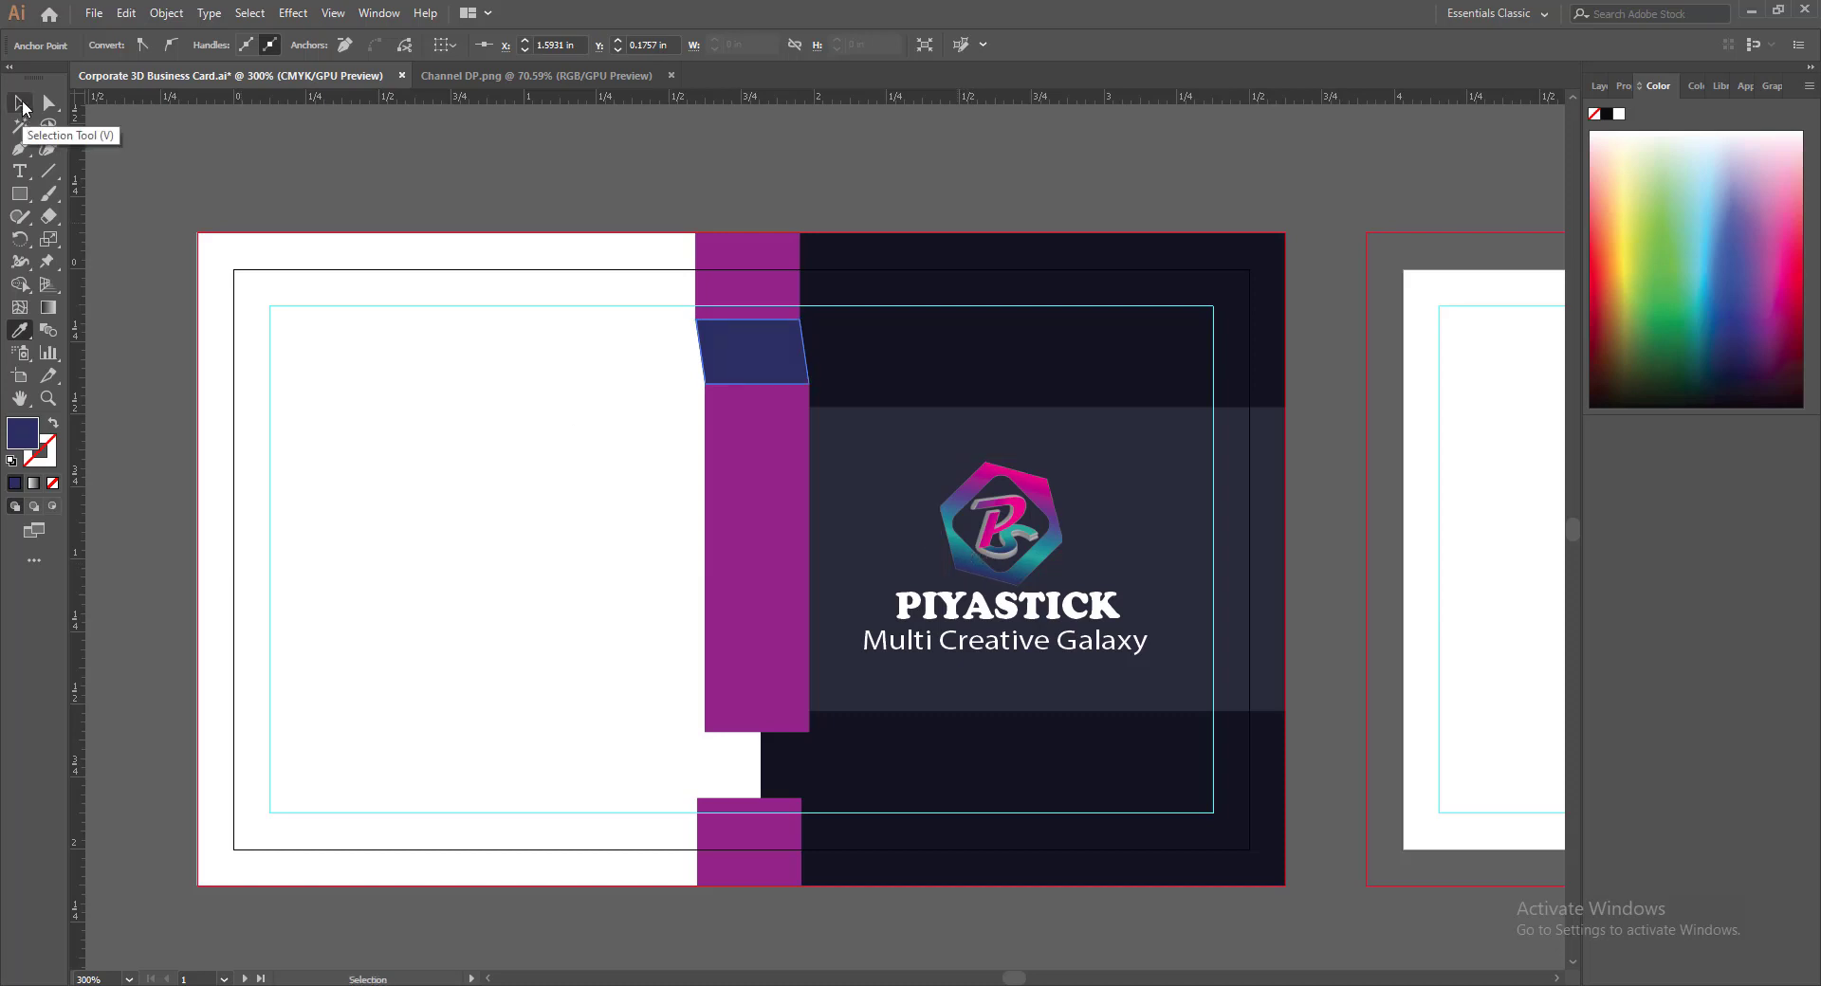
click(22, 105)
click(158, 404)
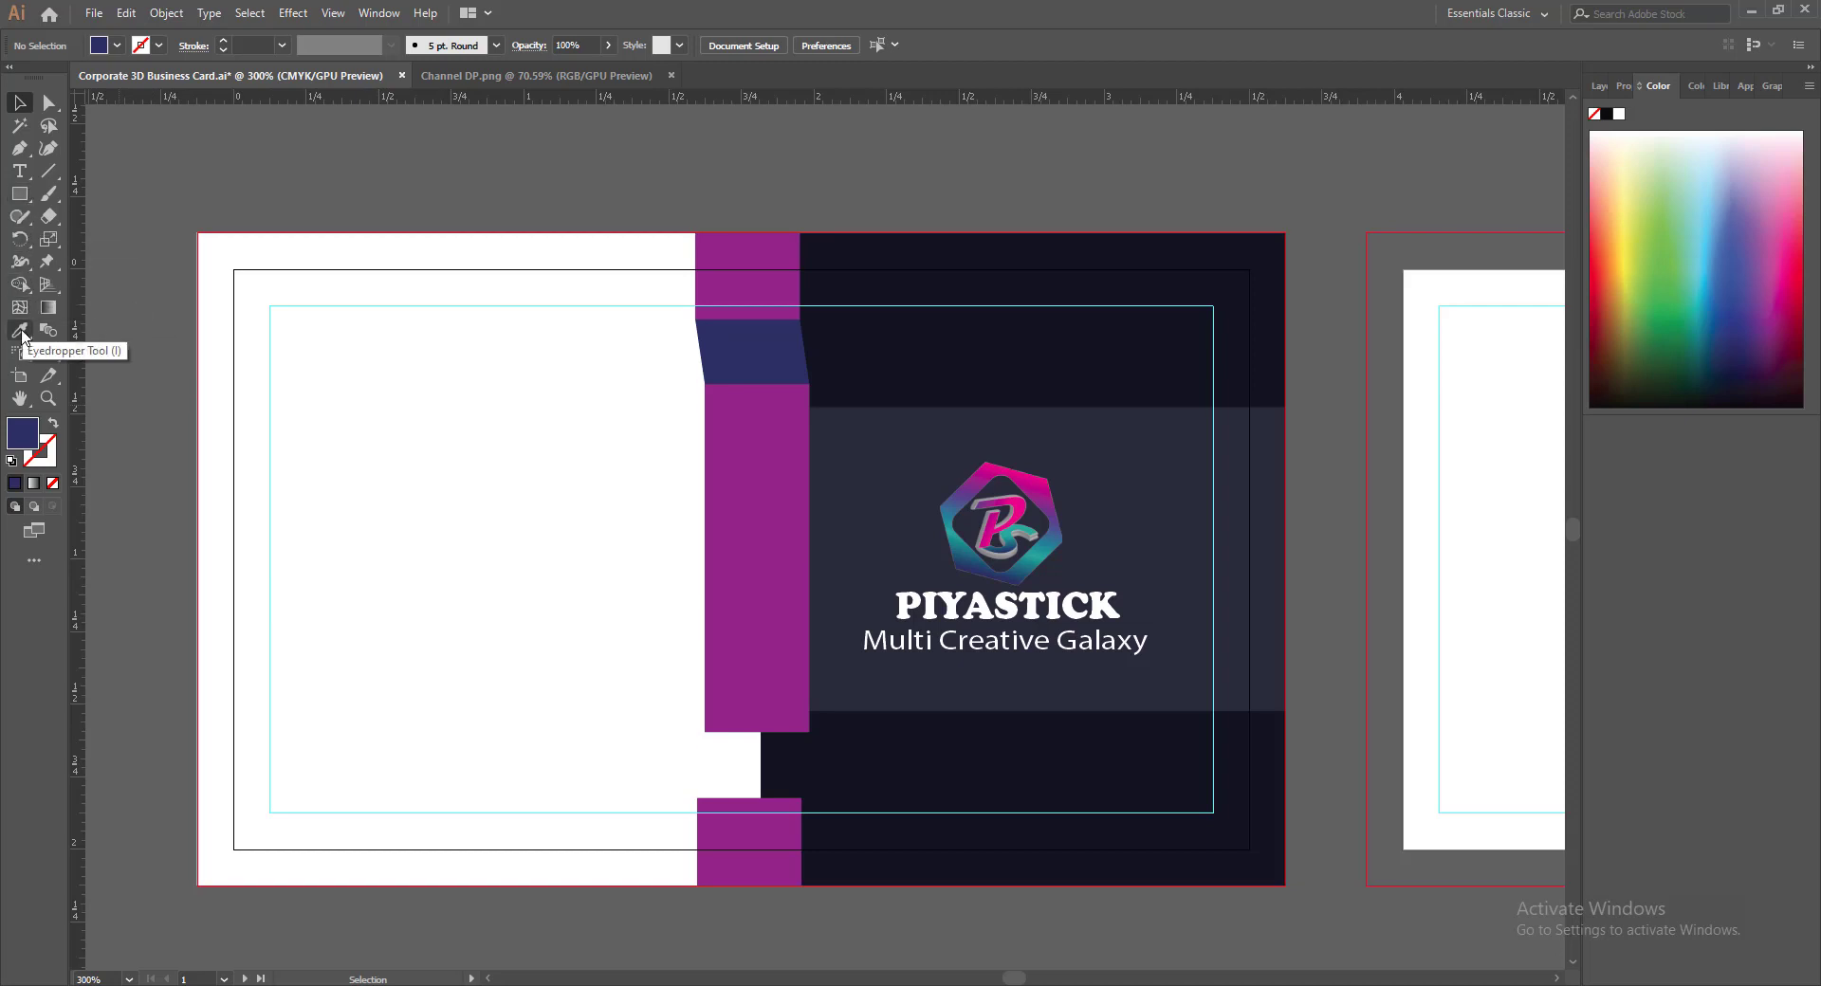
Draw a four-sided Pen connector between the middle purple rectangle's bottom edge and the lower rectangle's top edge
click(18, 148)
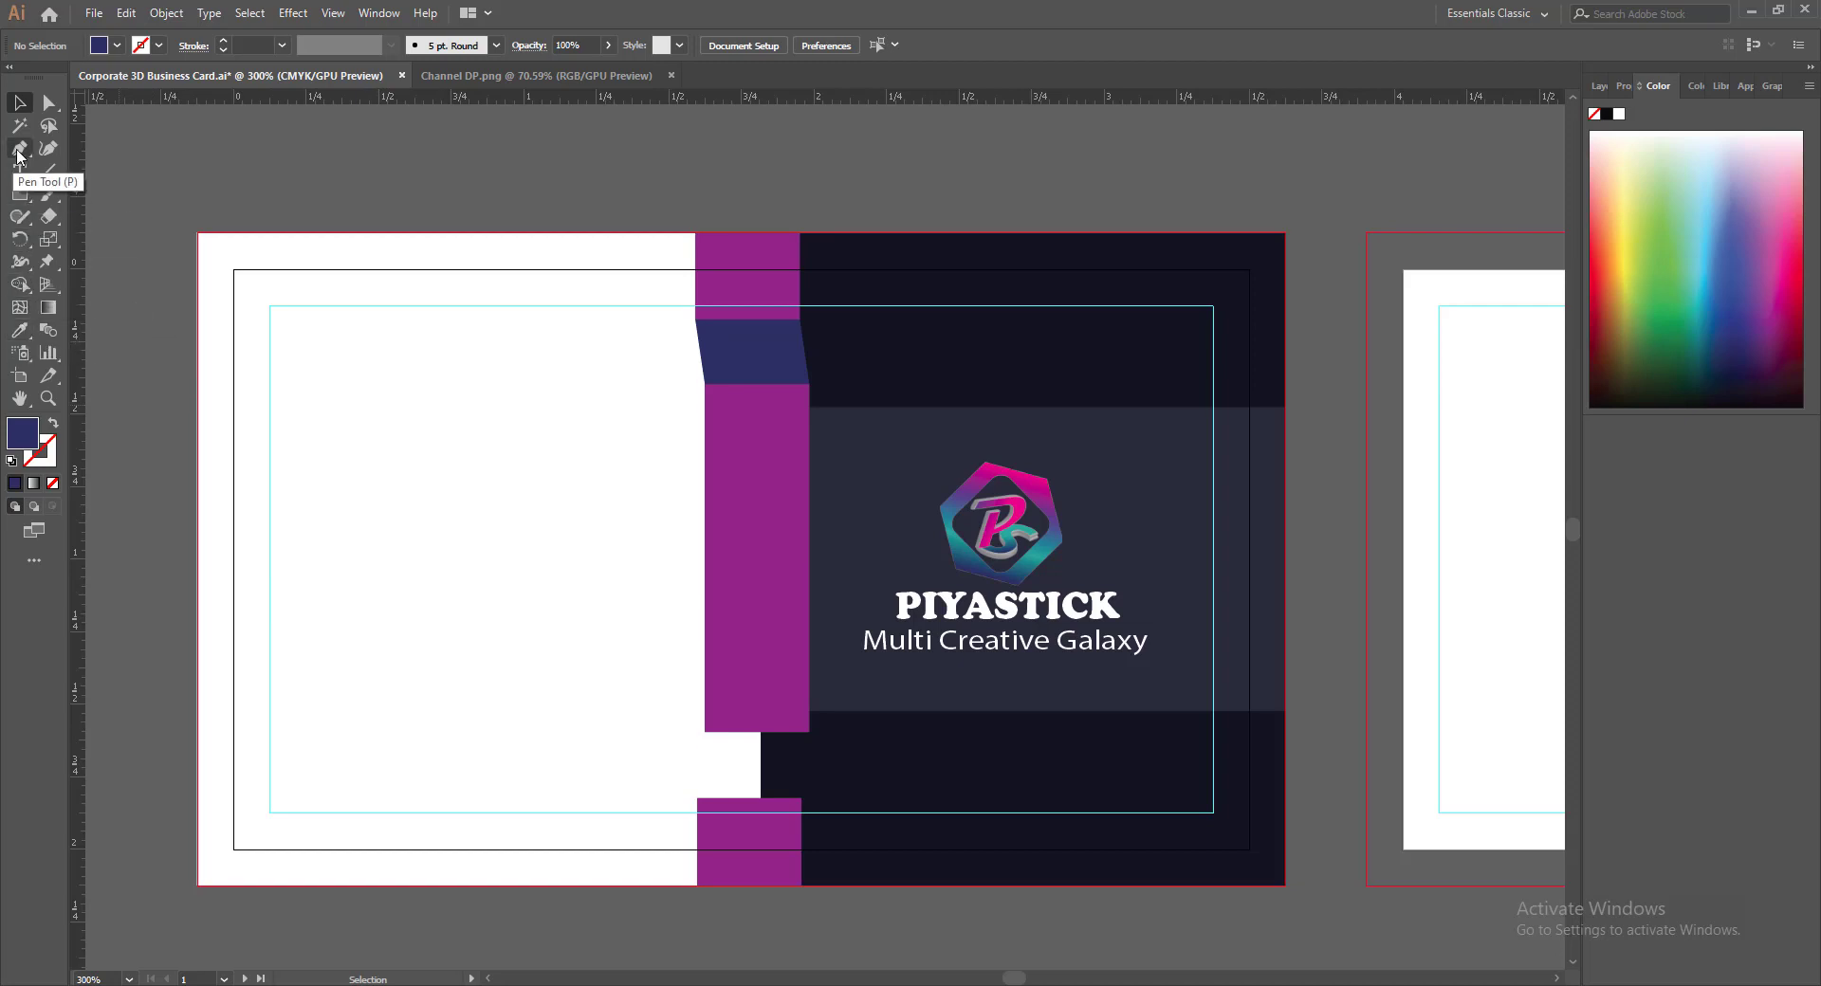
click(697, 798)
click(706, 732)
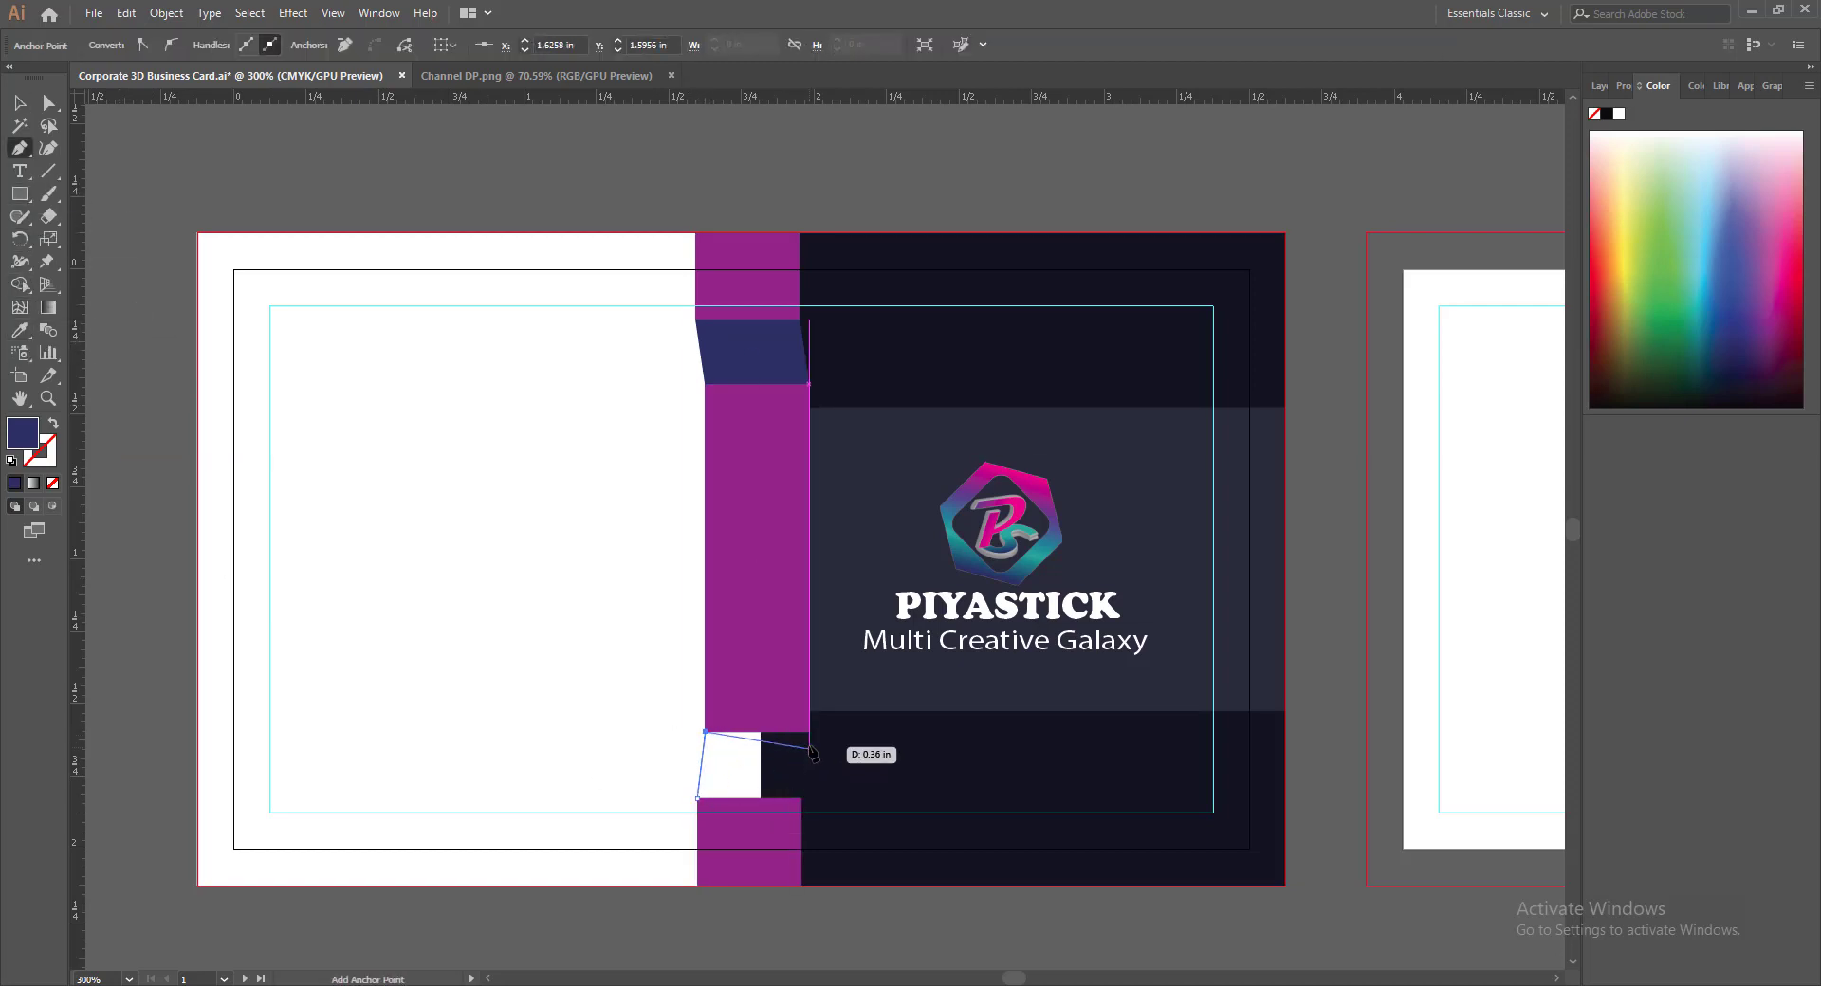
click(808, 732)
click(801, 798)
click(697, 798)
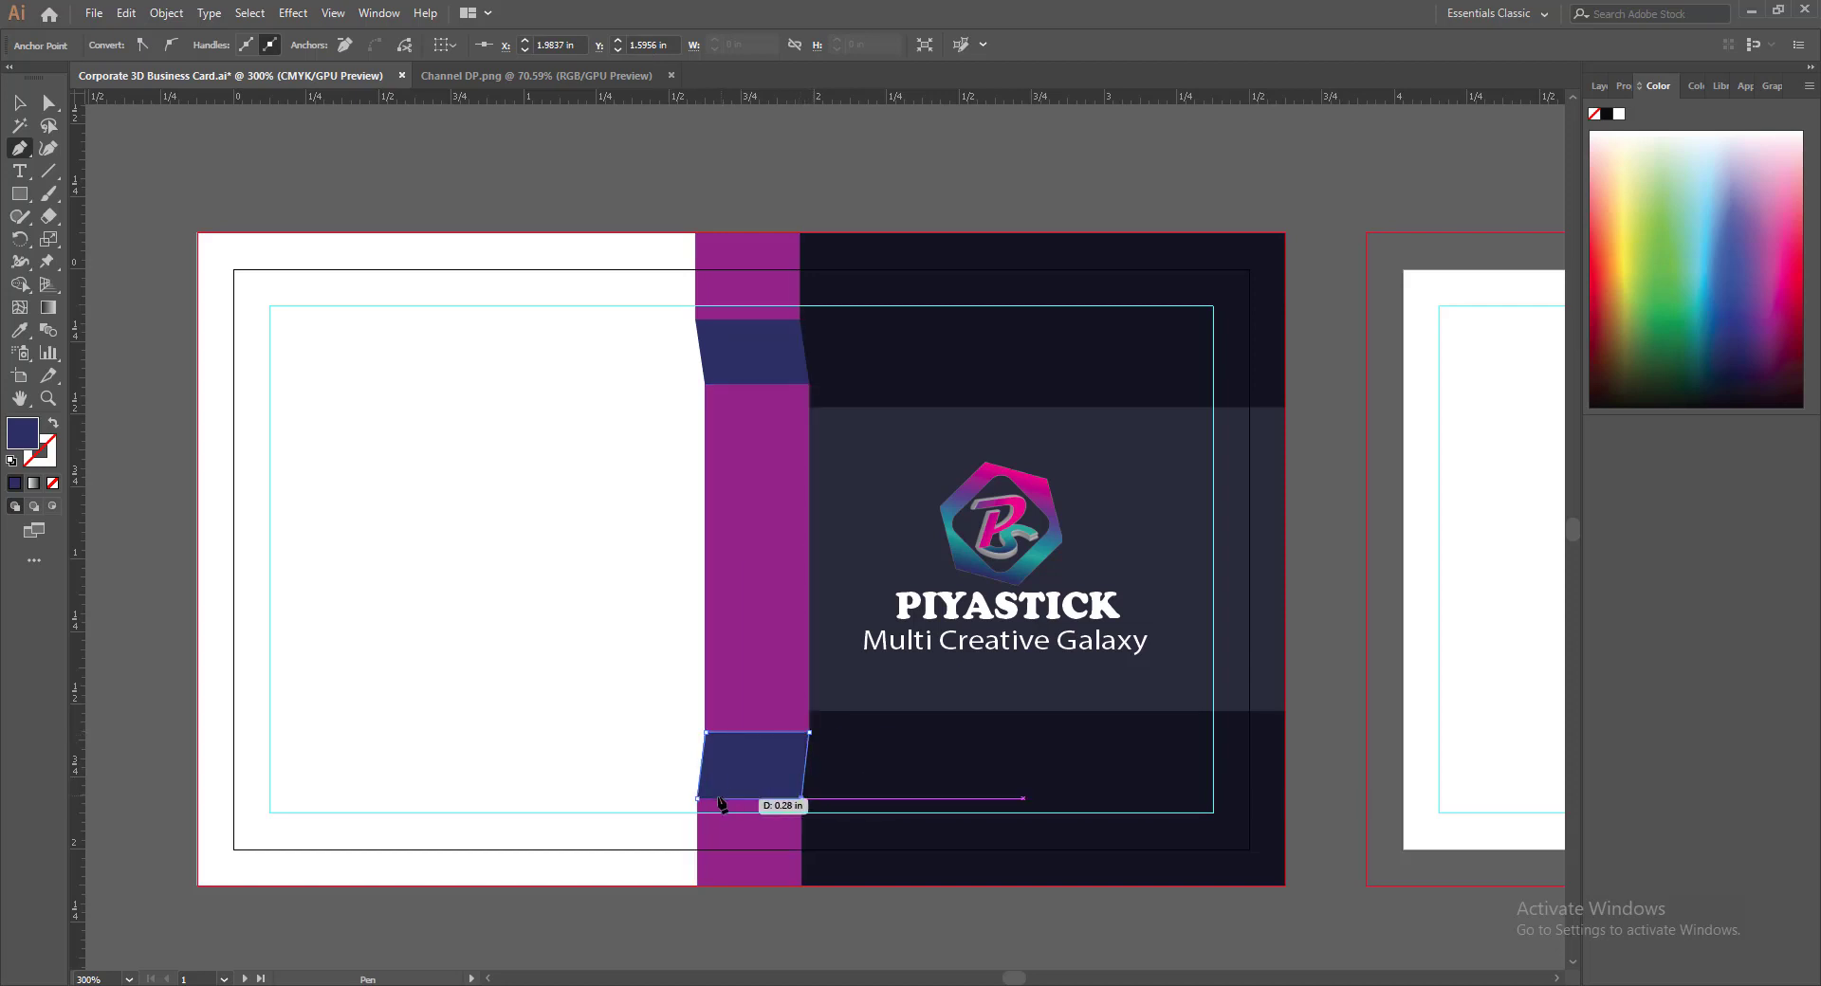
key(v)
click(998, 939)
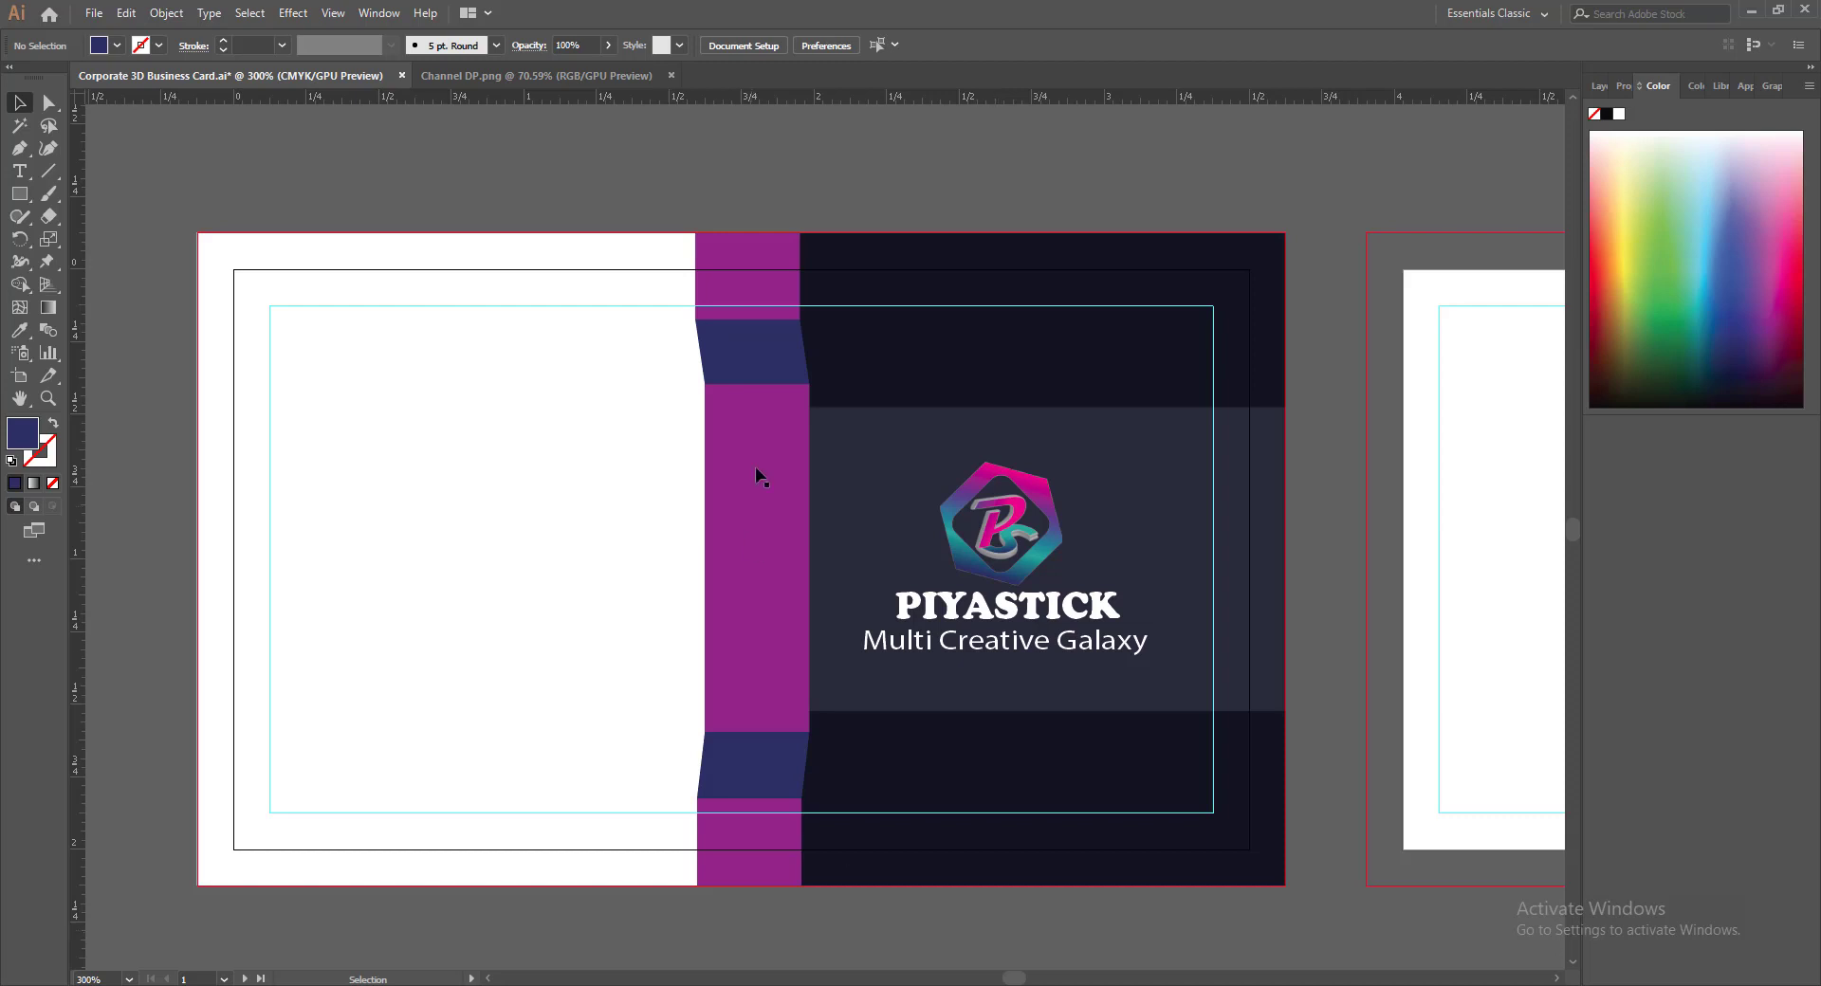
Try a much darker navy fill on both connector shapes, and undo that fill change
click(764, 370)
shift+click(784, 770)
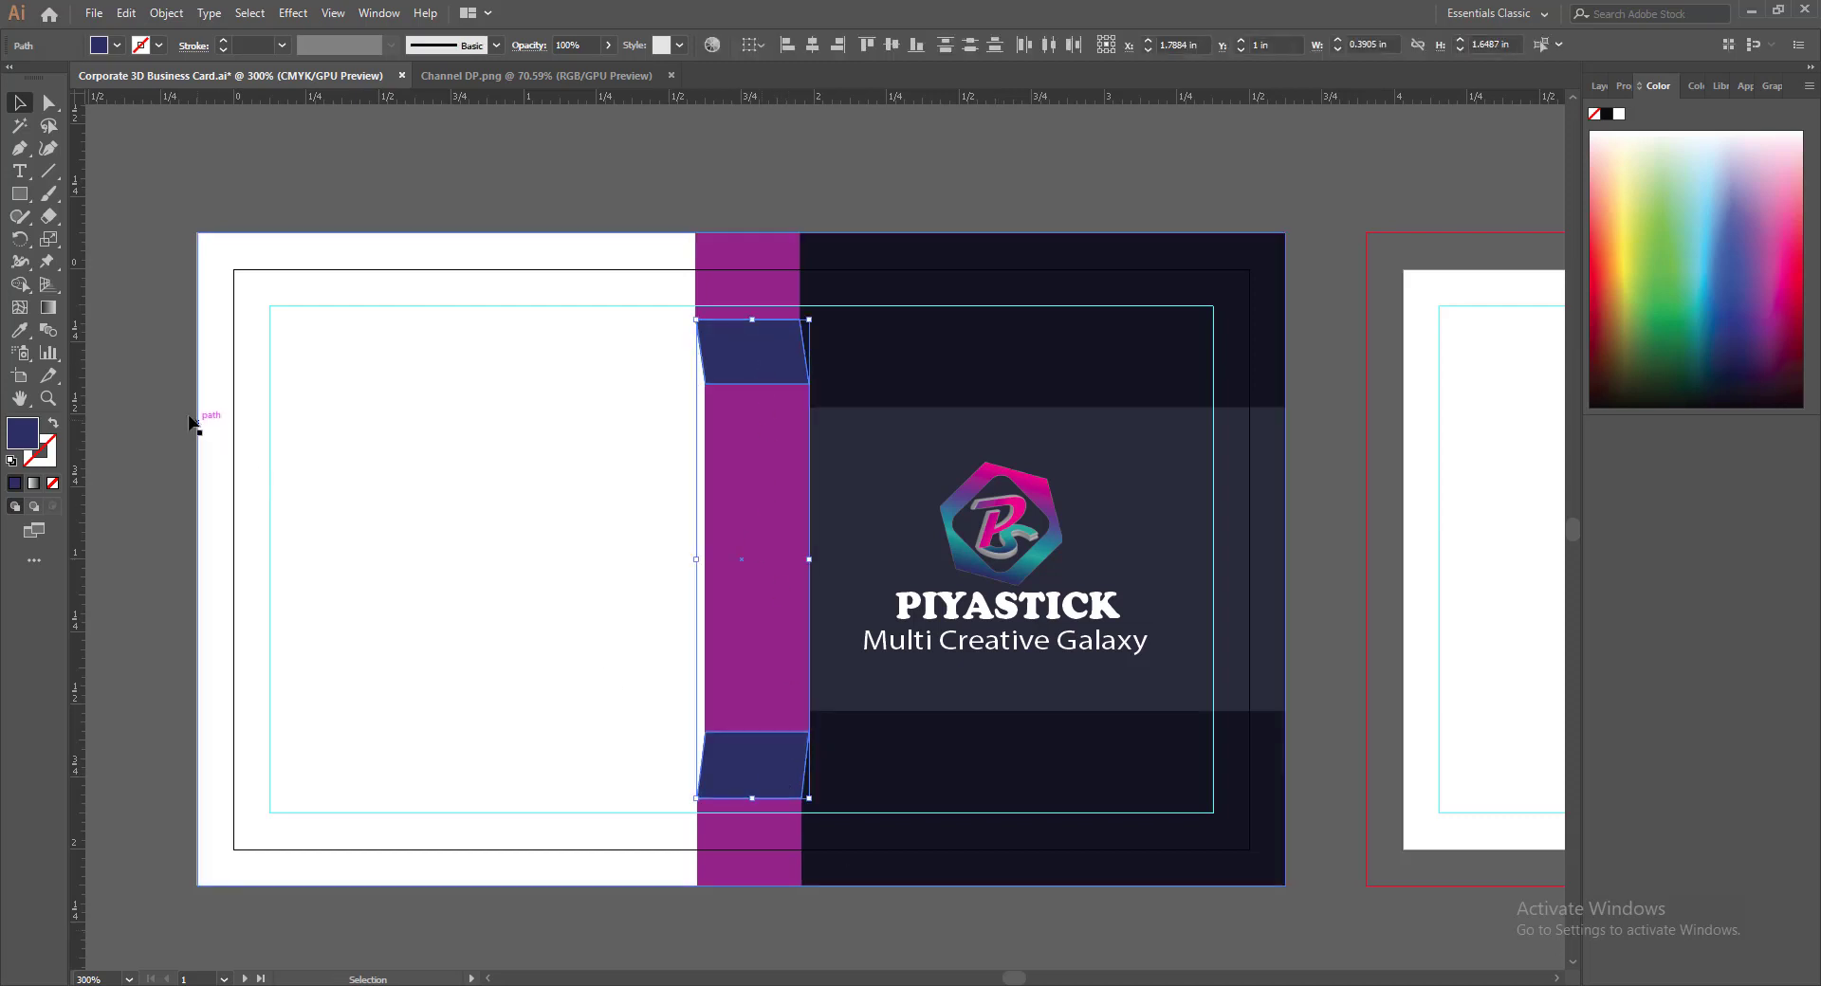
double_click(23, 433)
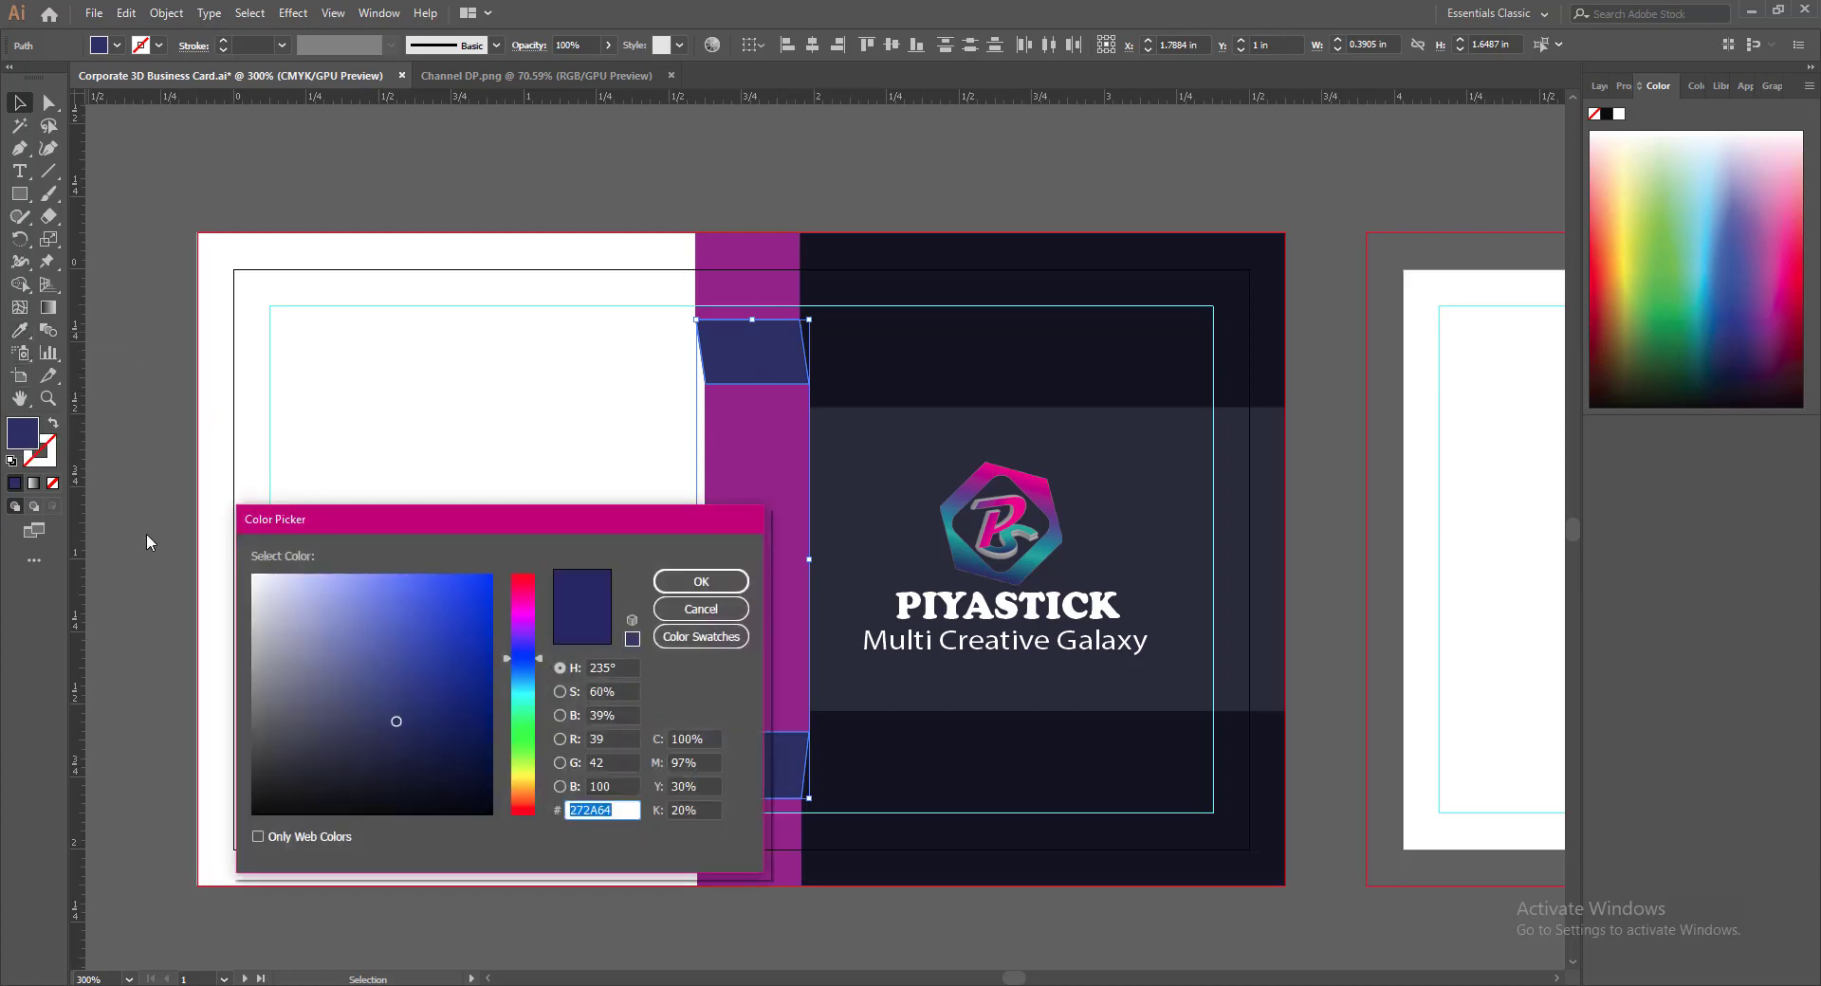
drag(400, 748, 397, 763)
click(662, 588)
click(759, 918)
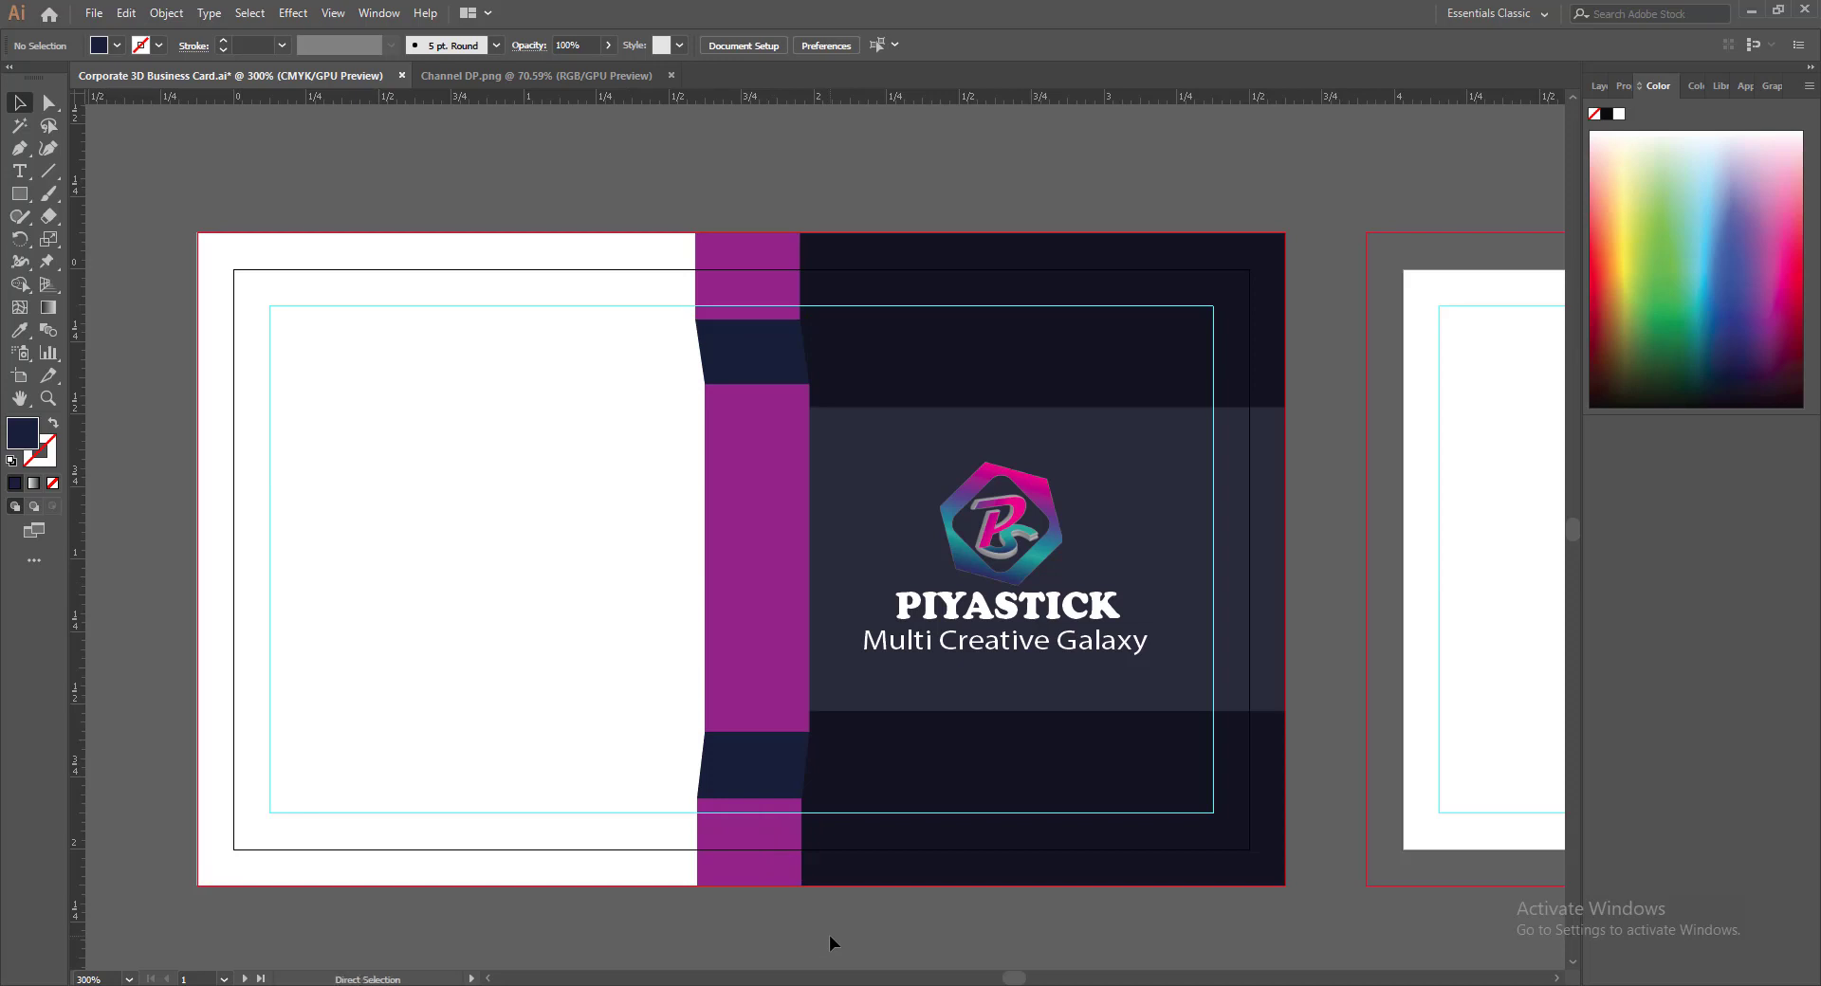
key(ctrl+z)
Darken the blue fill of both connector shapes to a moderately dark navy
double_click(29, 442)
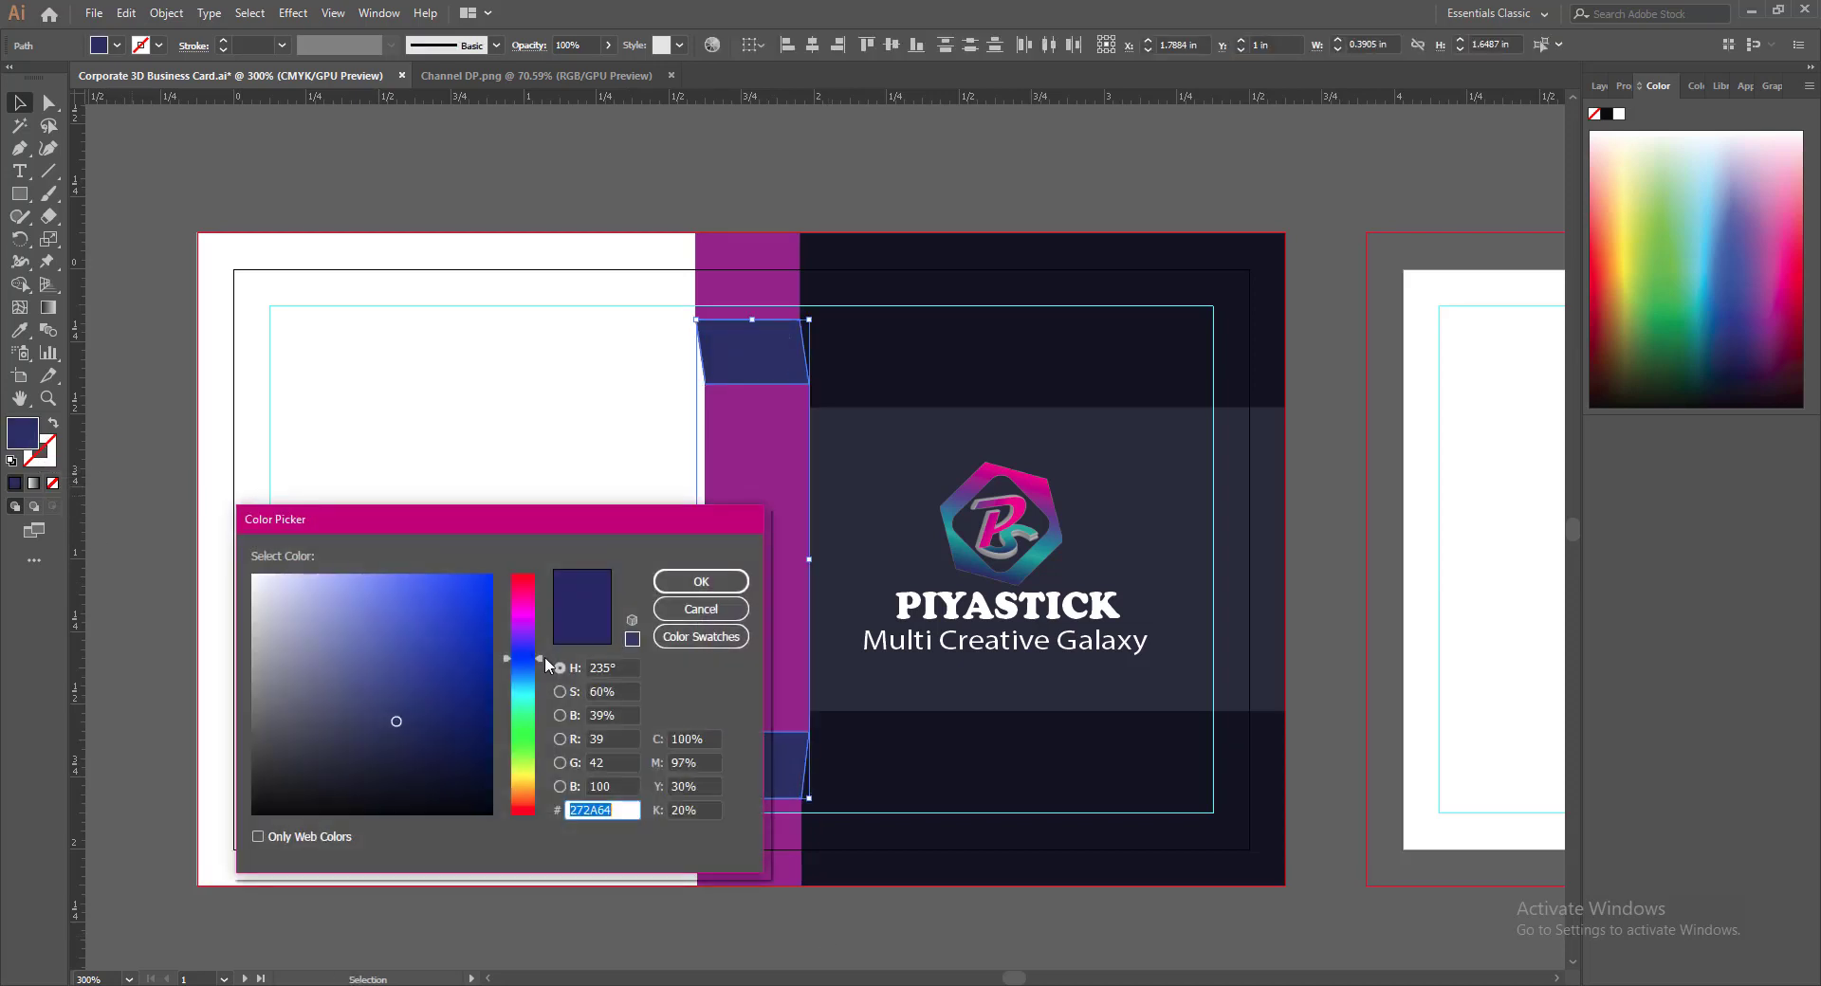
click(399, 747)
click(710, 583)
click(789, 942)
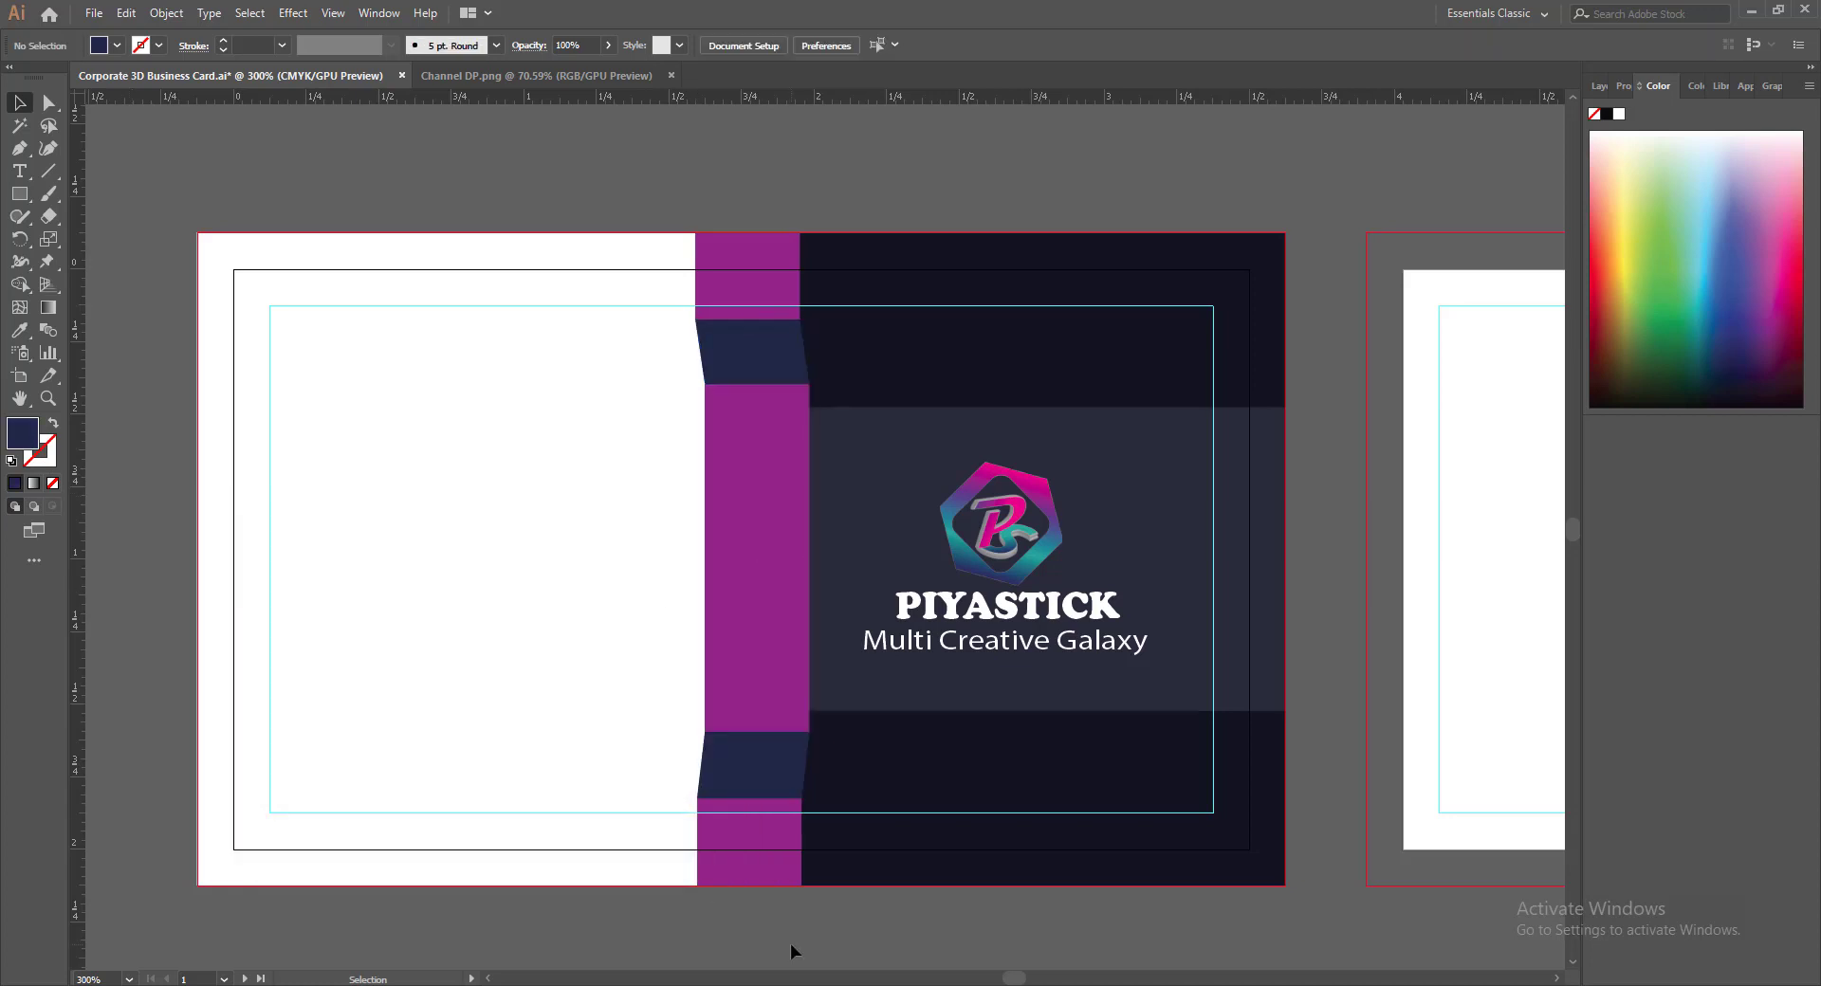
Brighten the fill of all three purple rectangles to B222AF and save the document
click(772, 653)
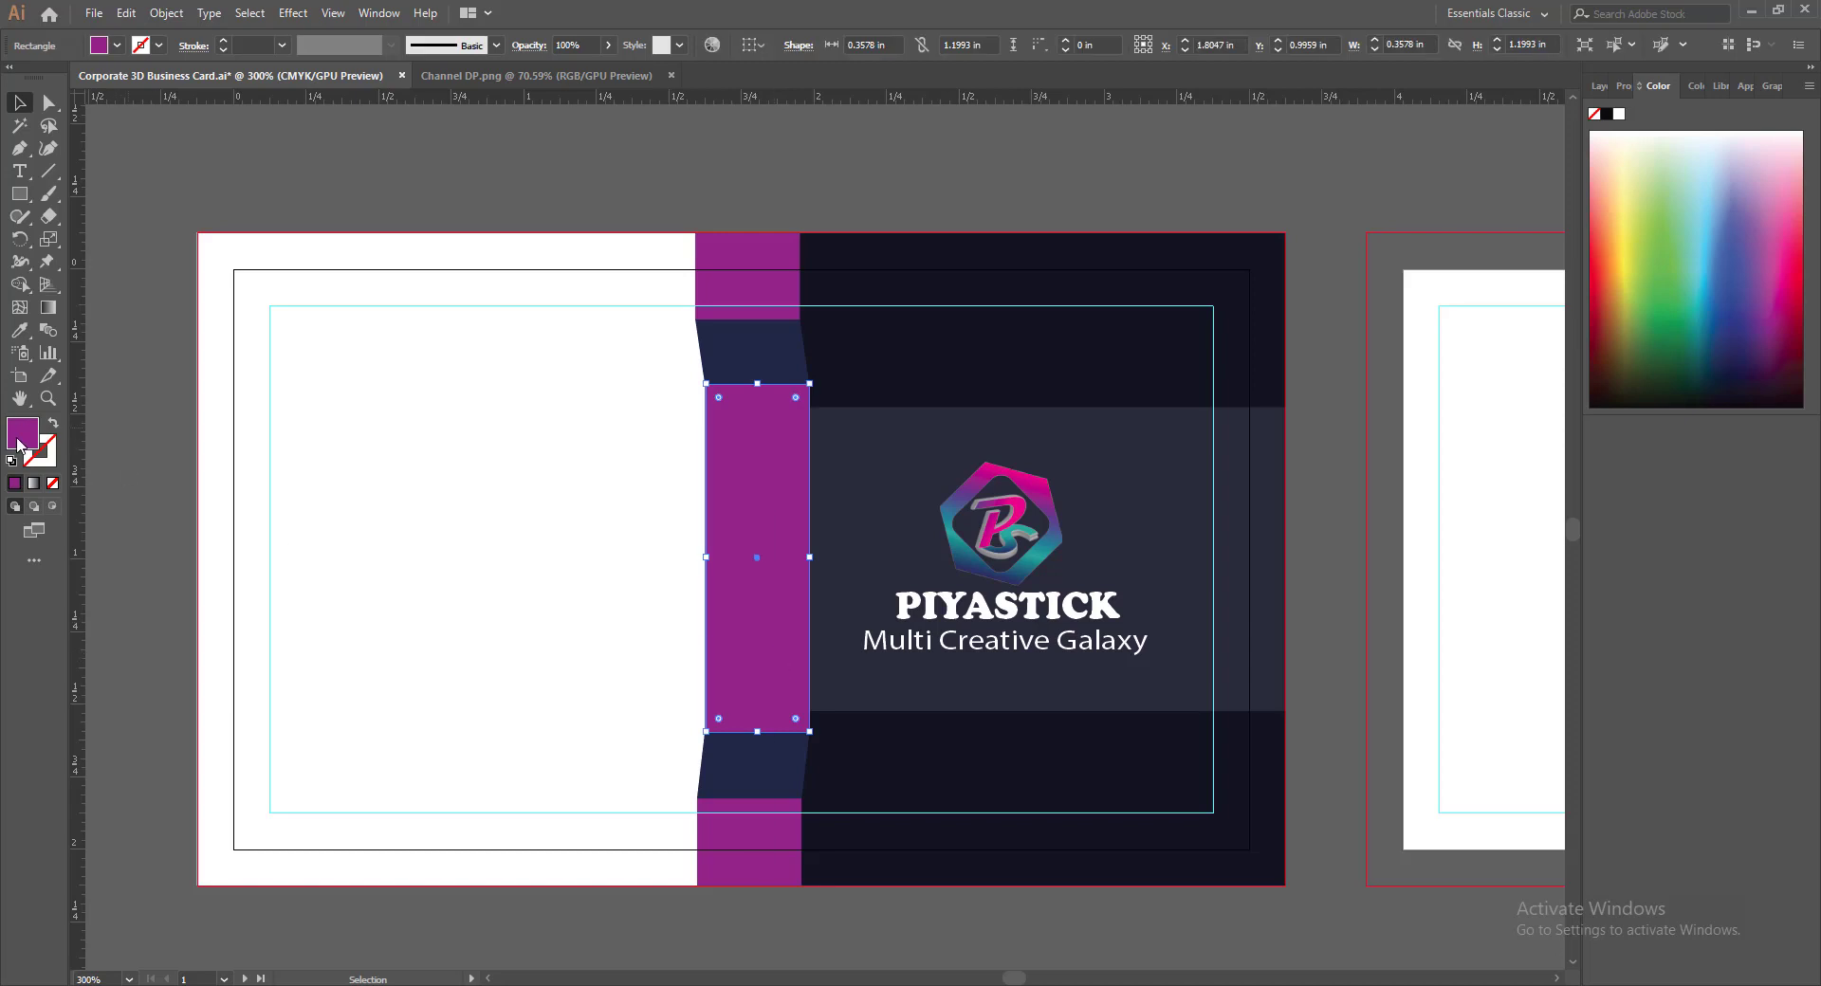
double_click(21, 435)
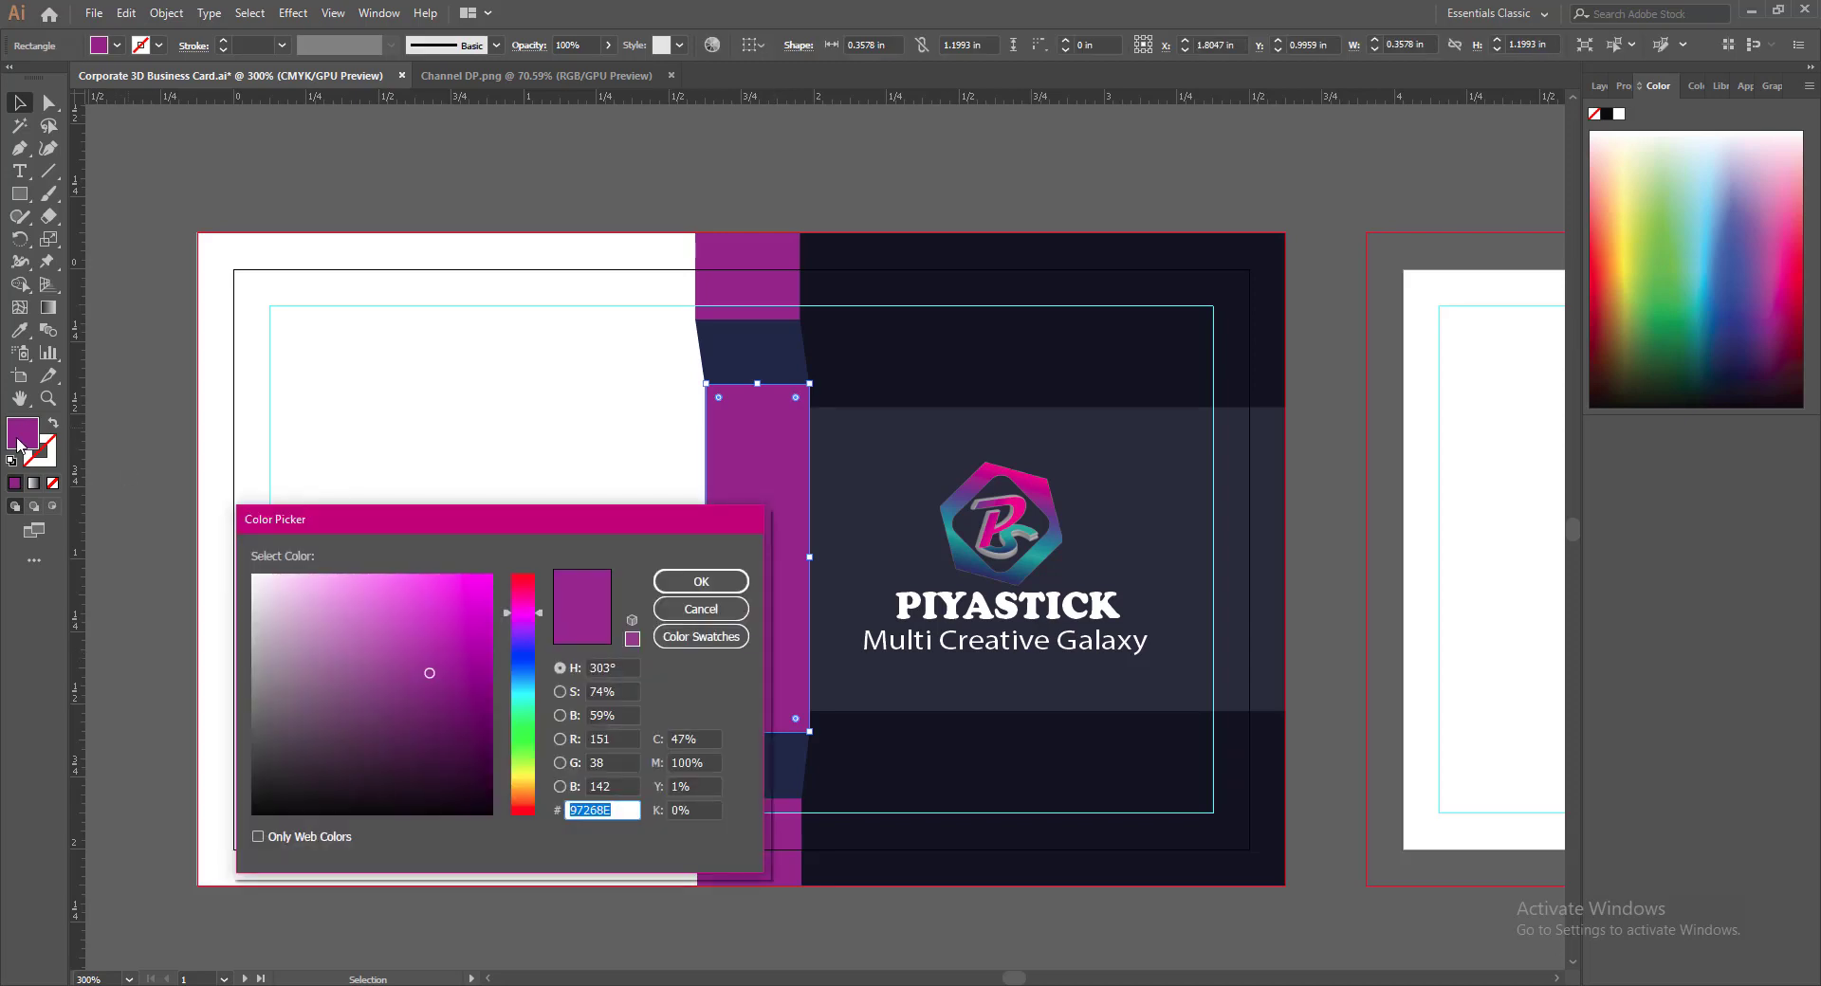
click(717, 611)
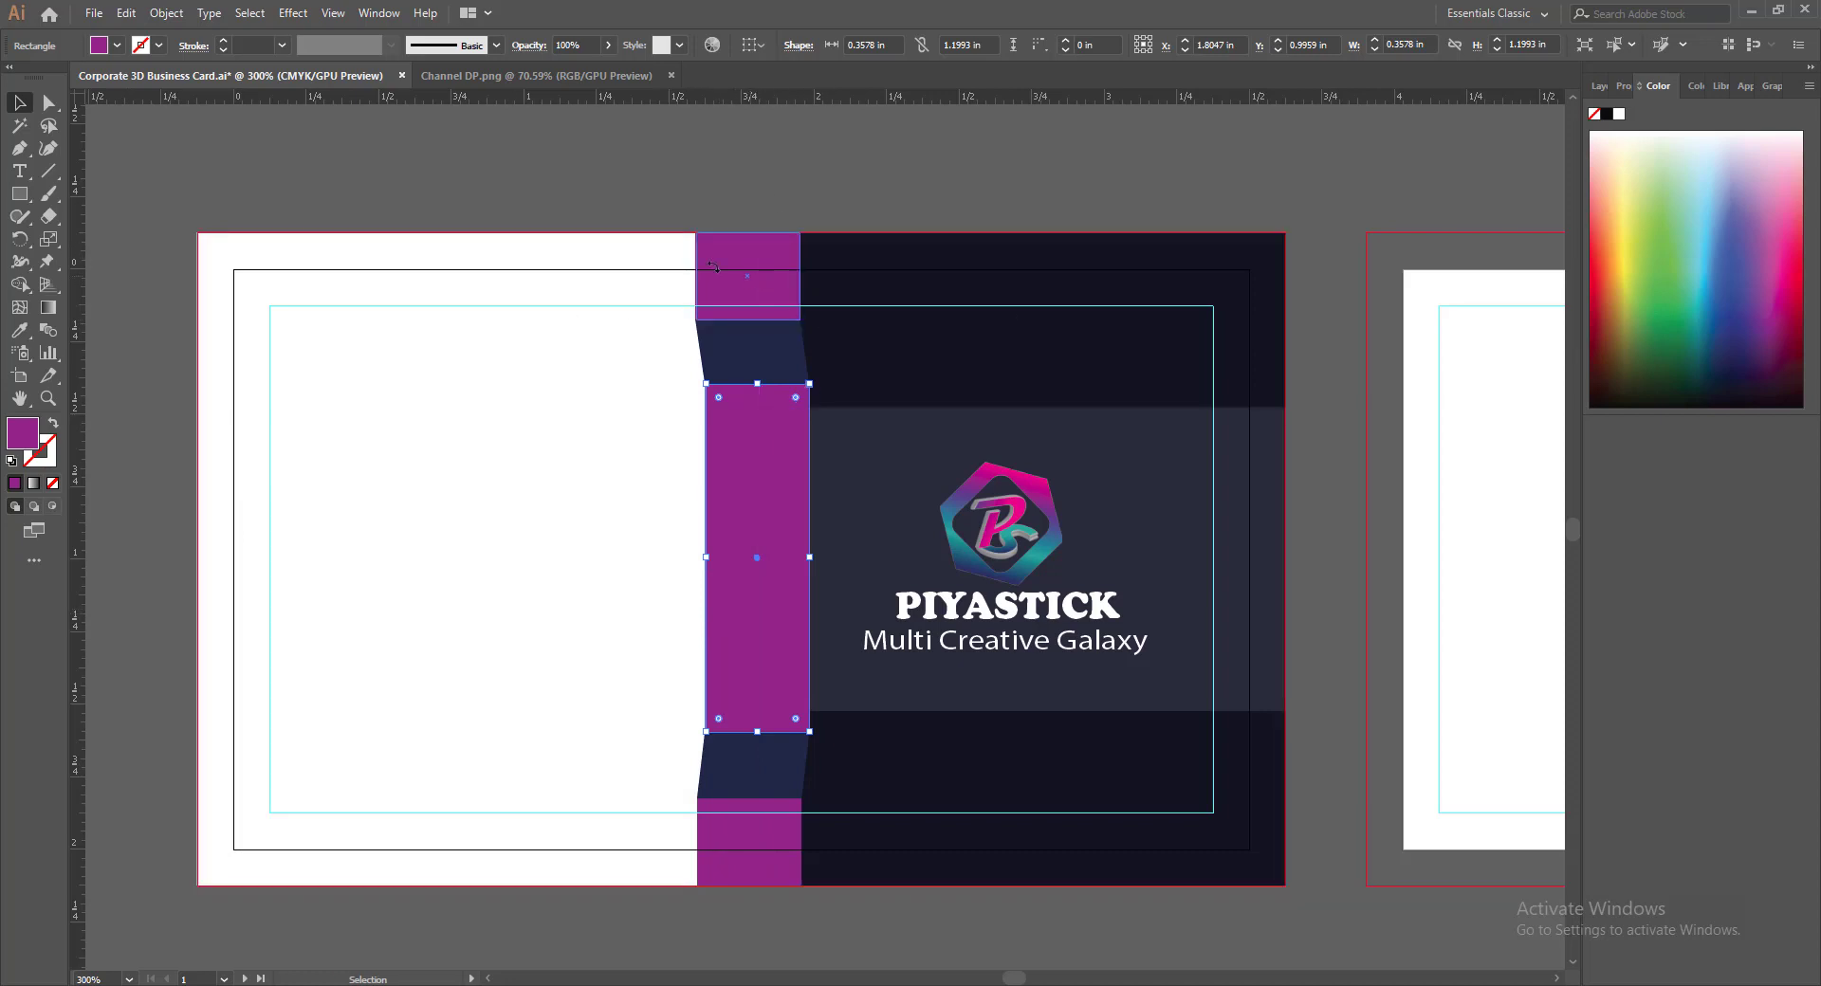
shift+click(737, 249)
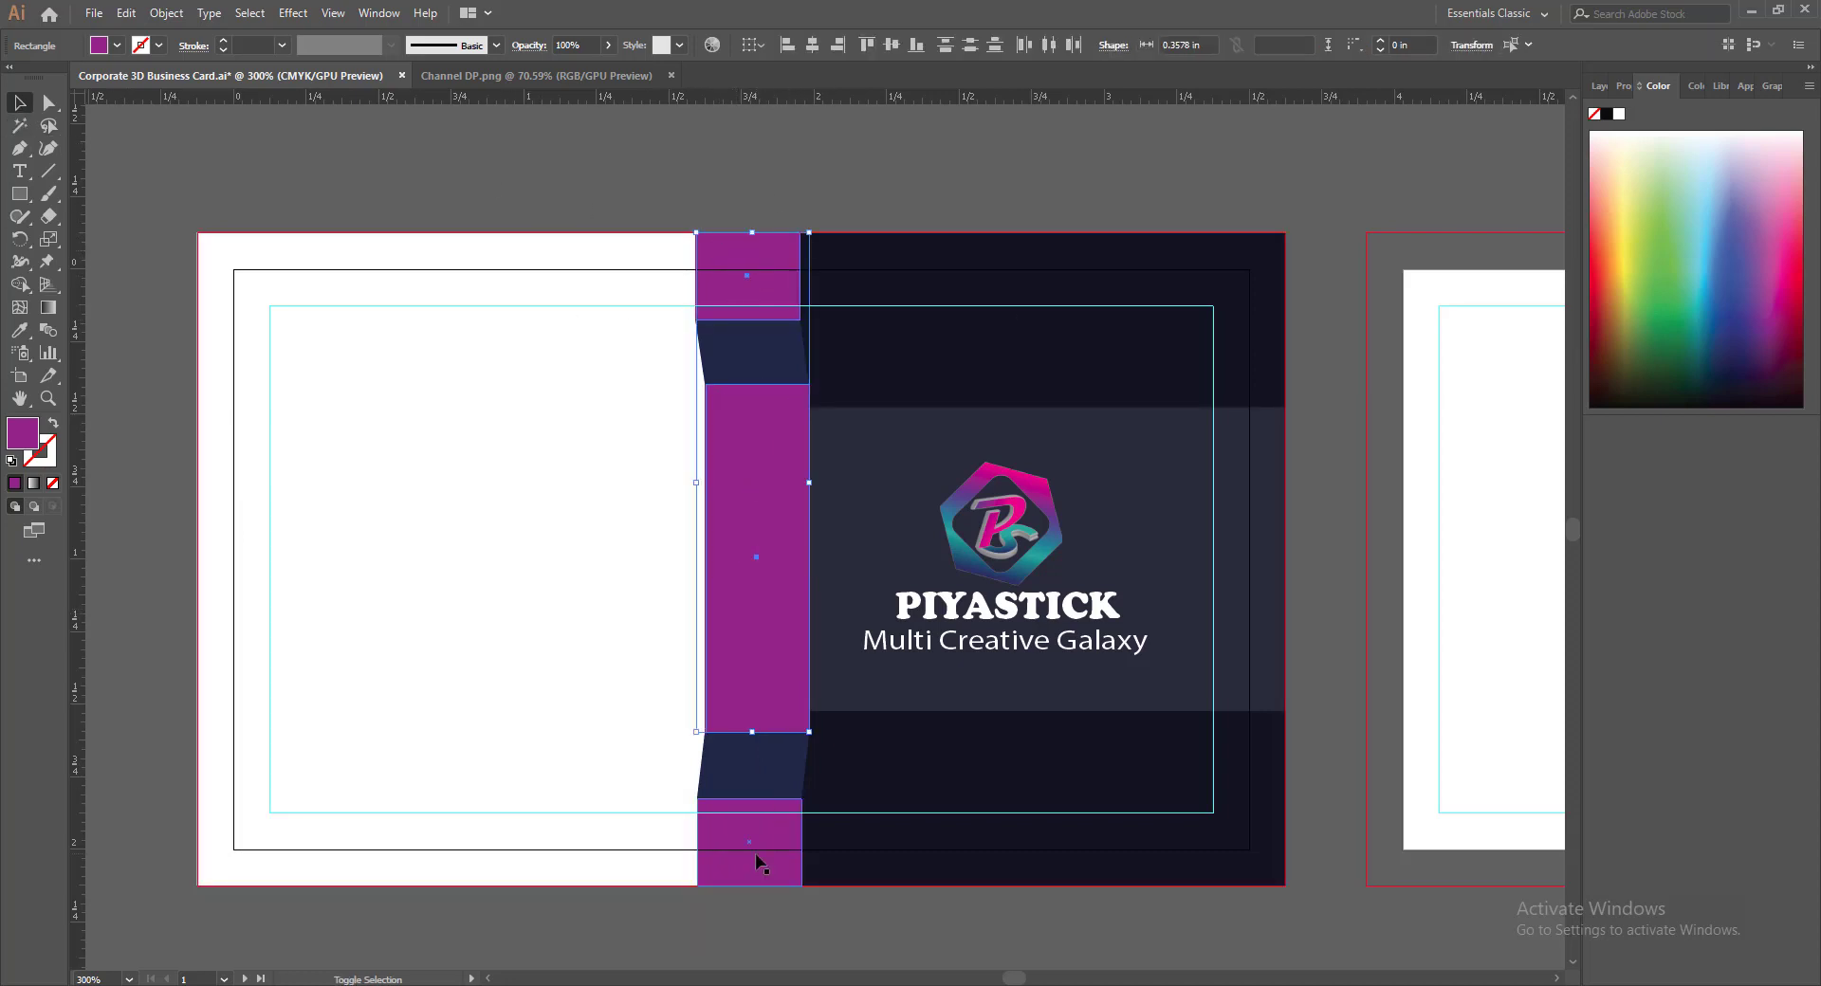
shift+click(752, 861)
double_click(21, 434)
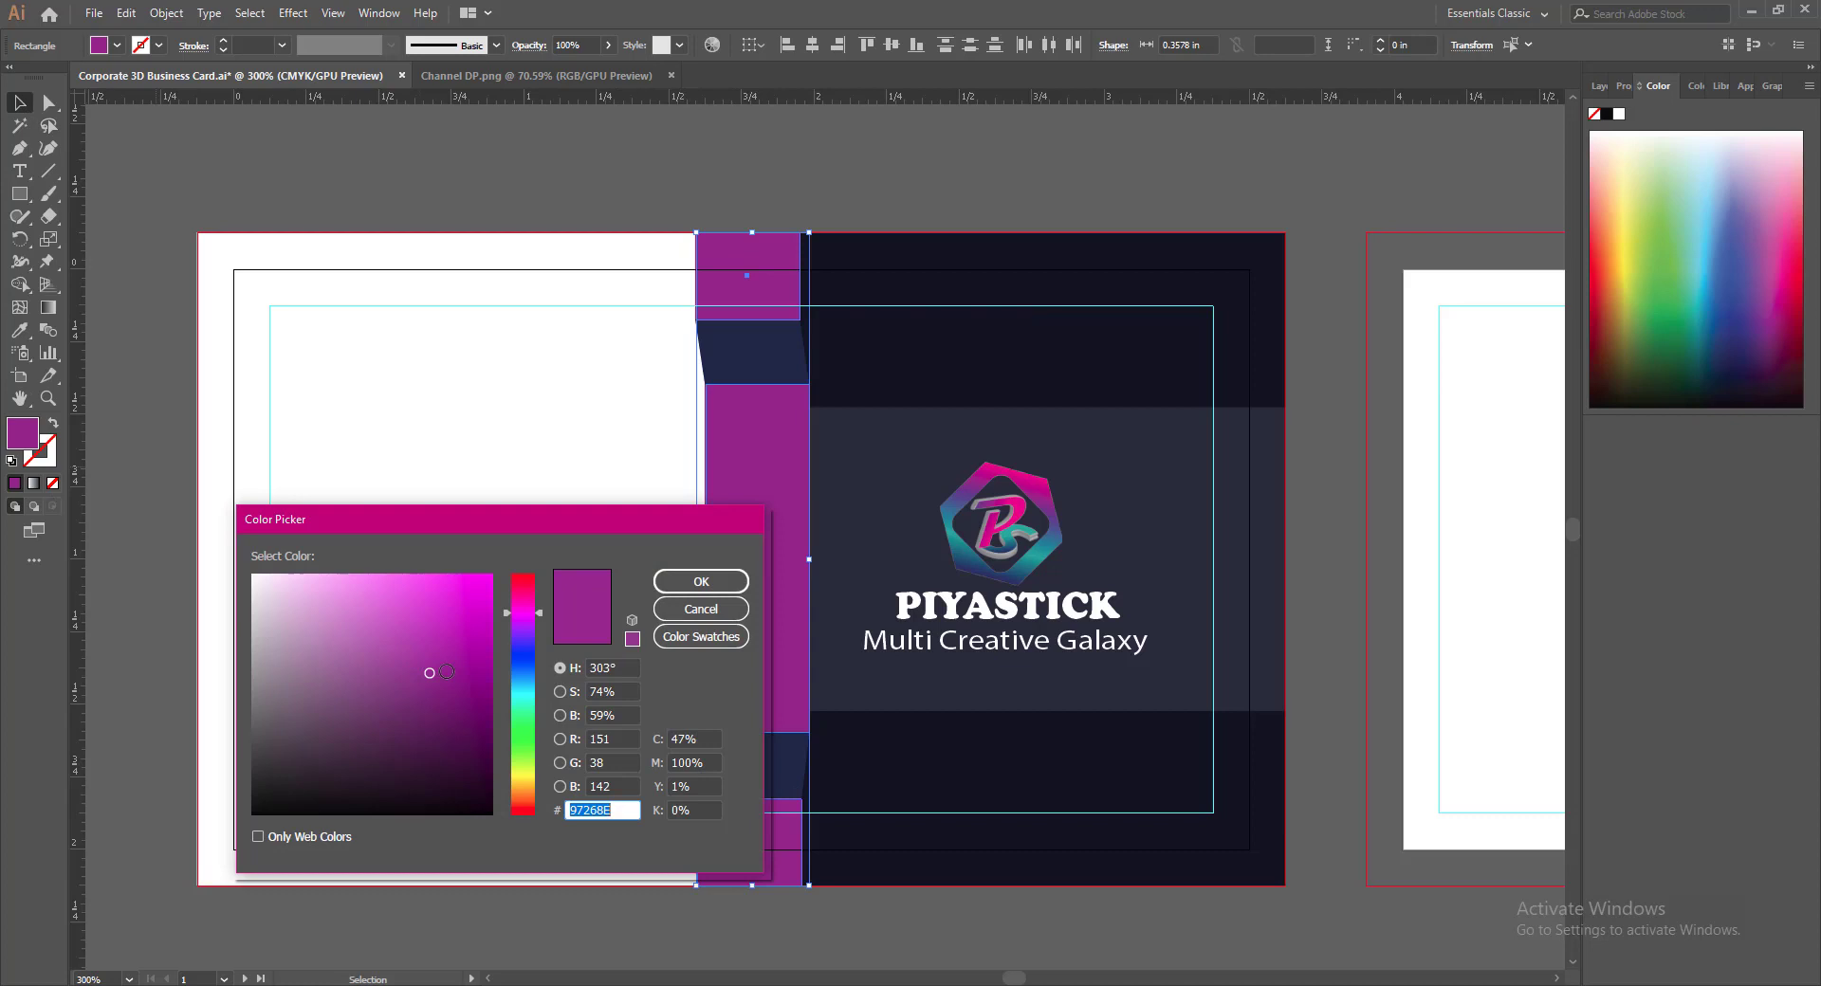
click(446, 646)
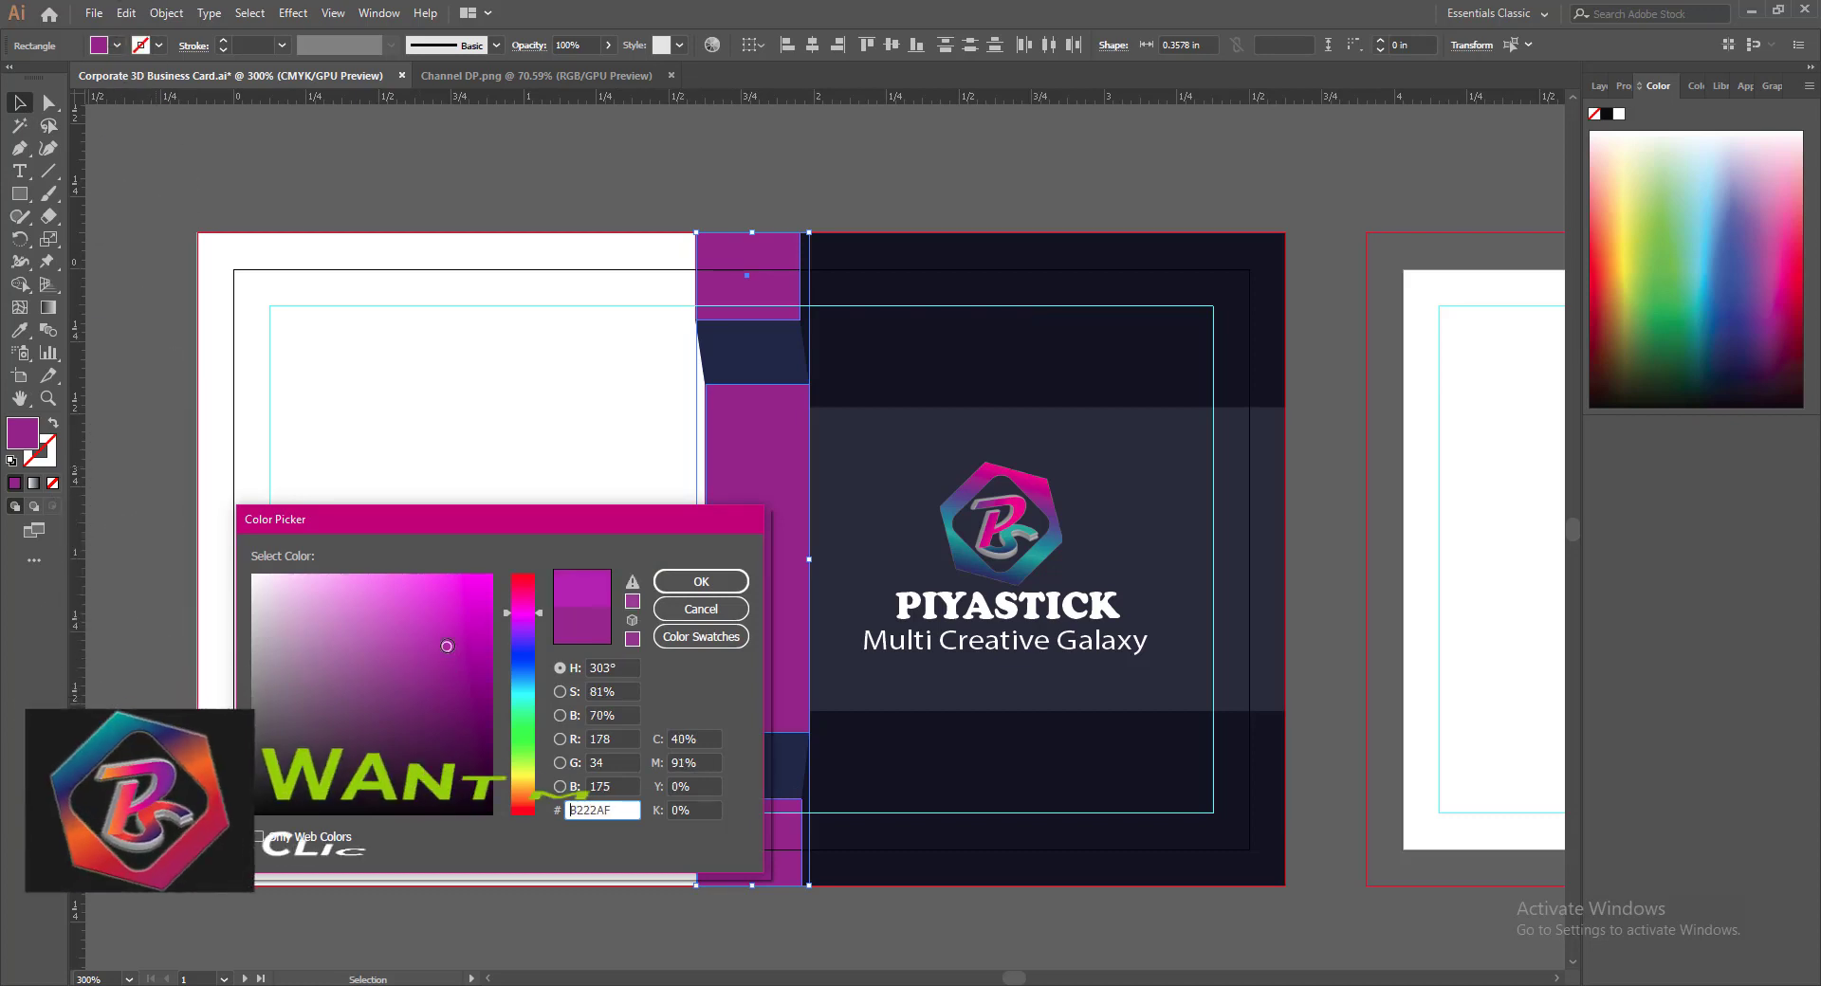
key(Return)
click(954, 931)
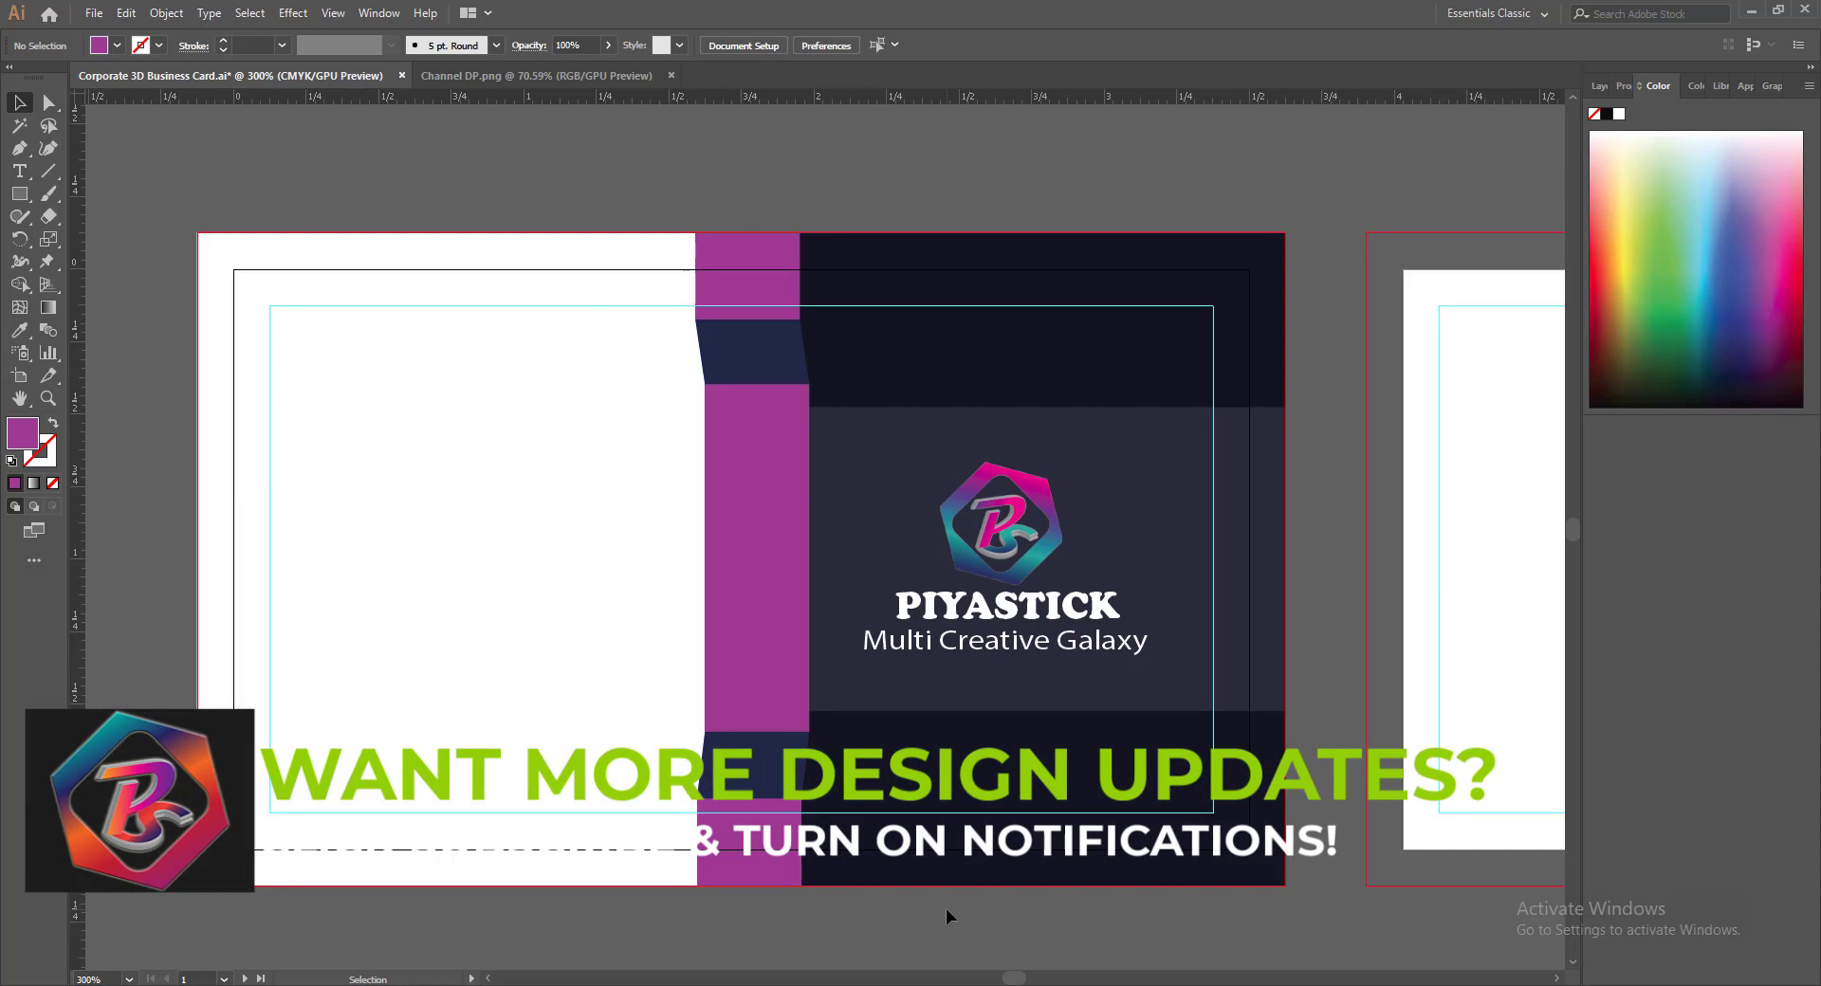
key(ctrl+s)
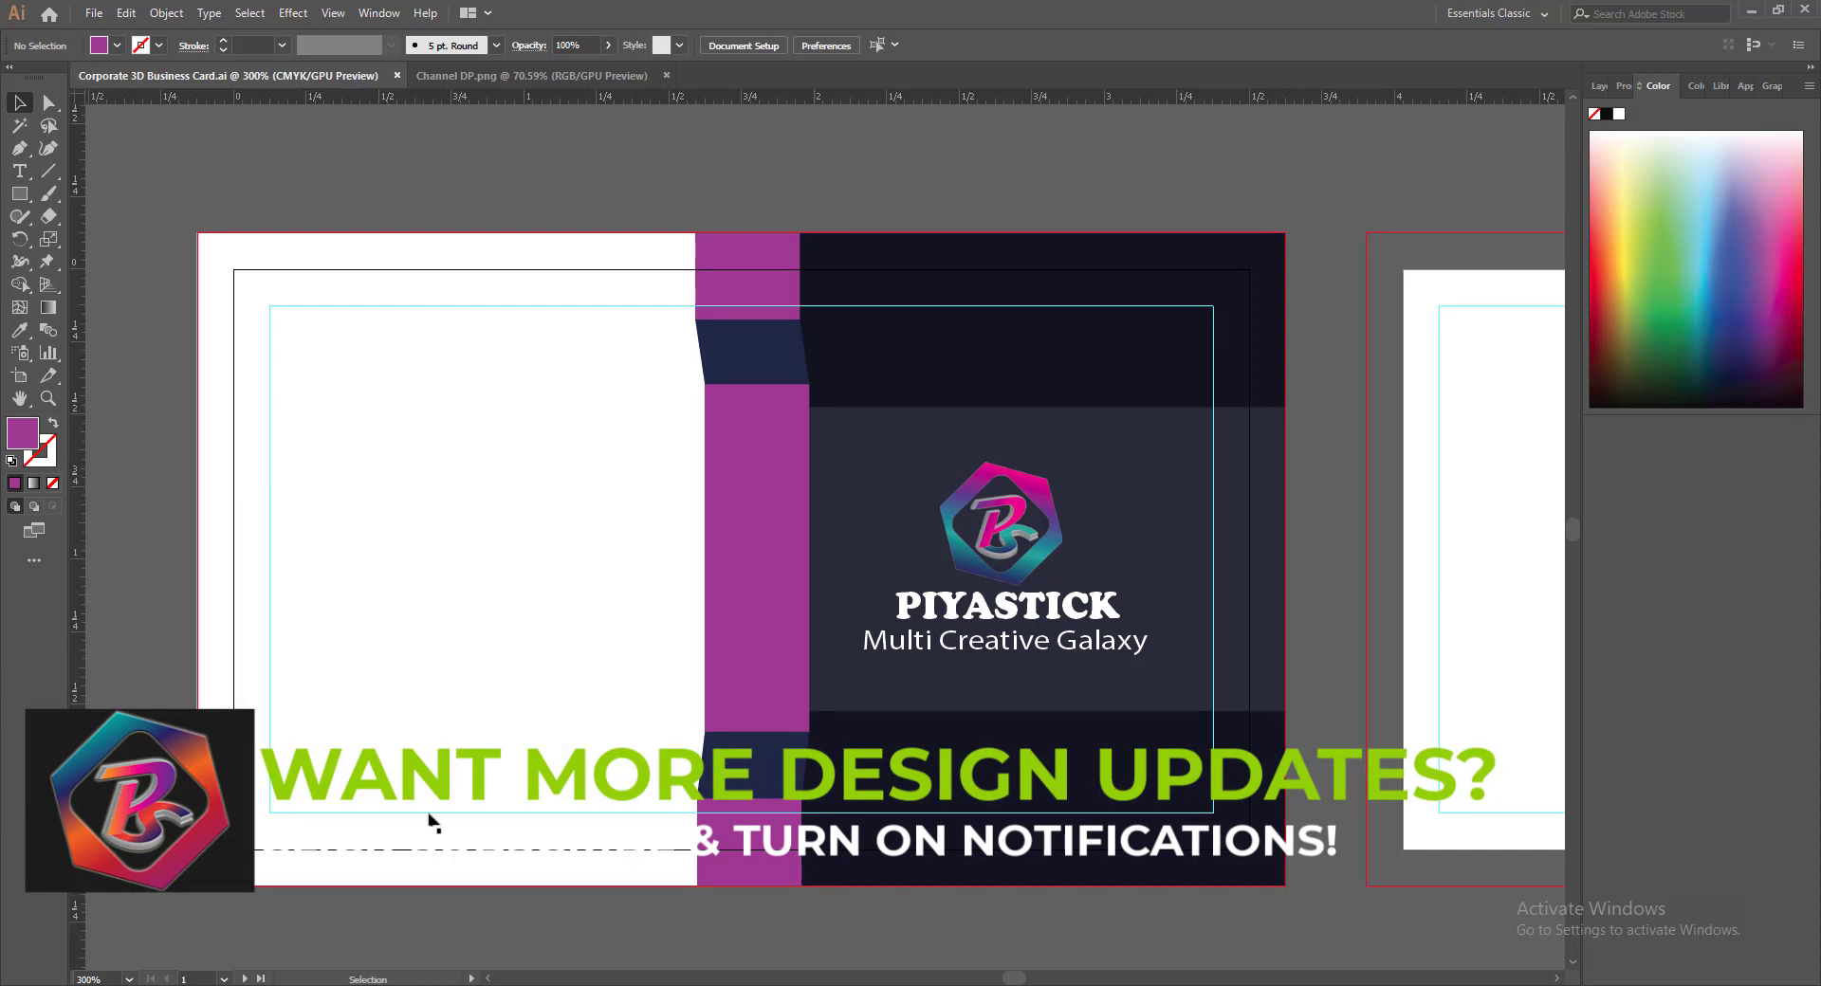
Sample the middle rectangle's purple onto both connector shapes and darken their fill to 491C46
click(736, 353)
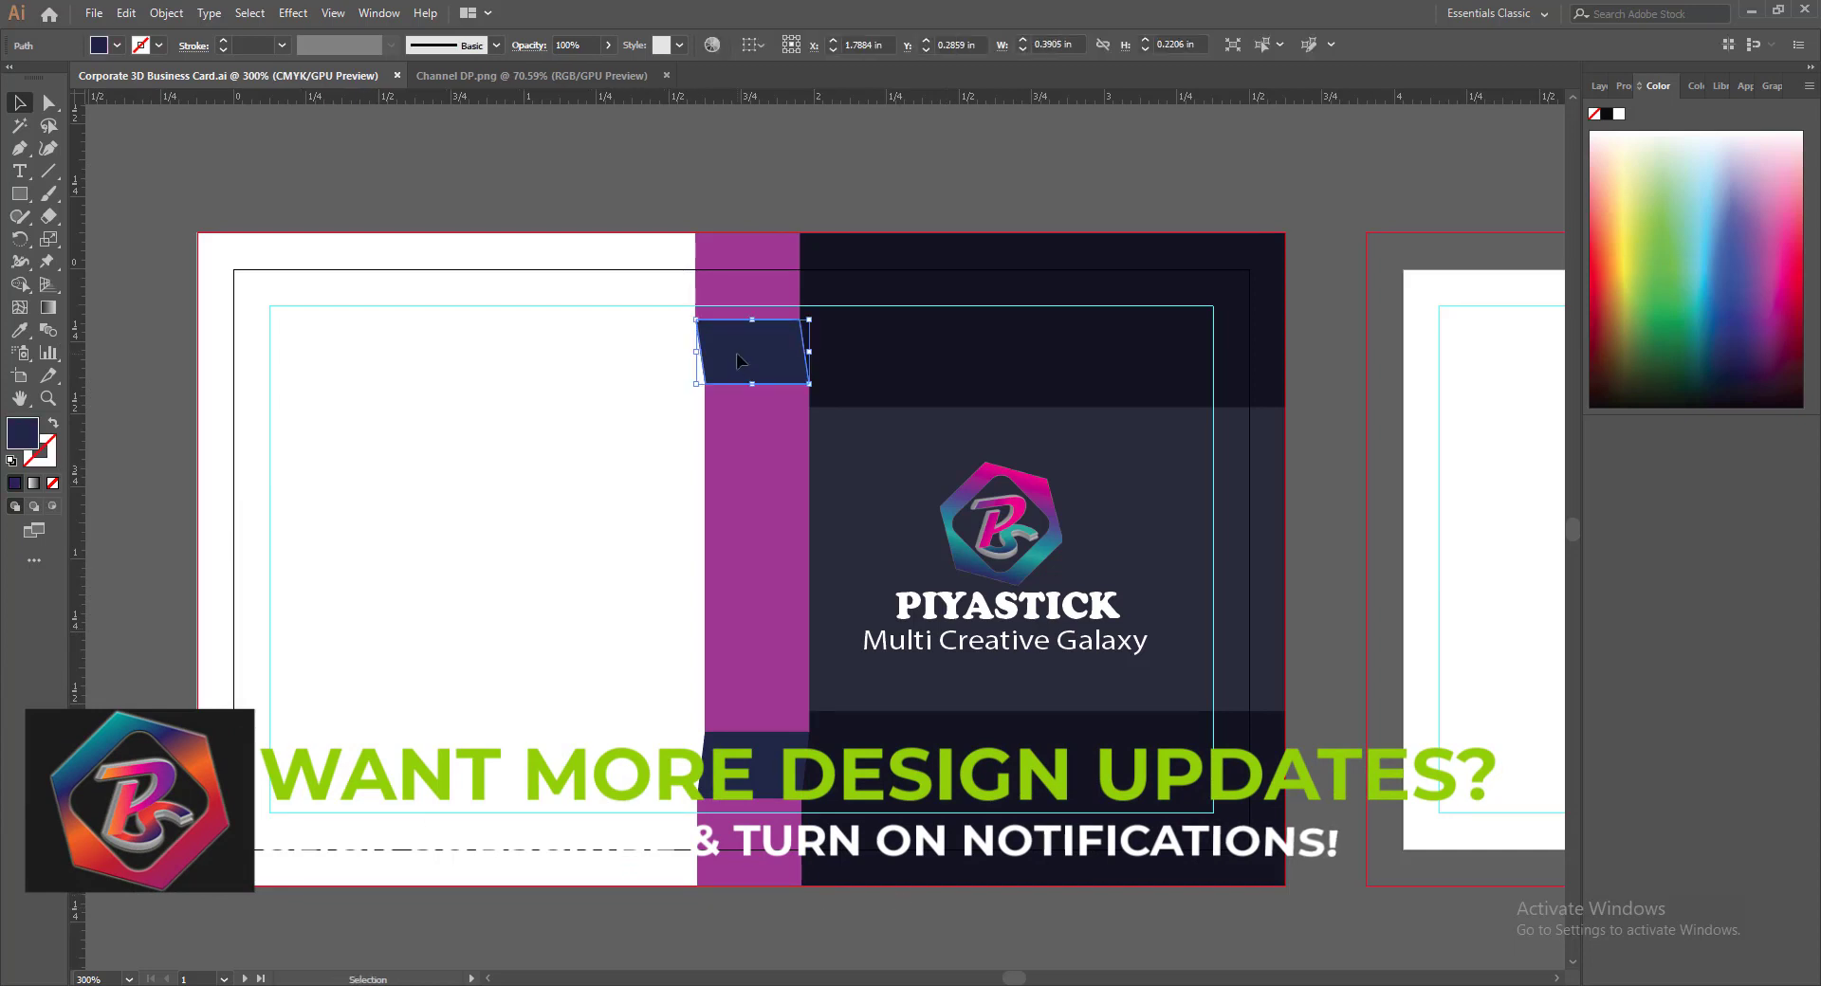
shift+click(767, 755)
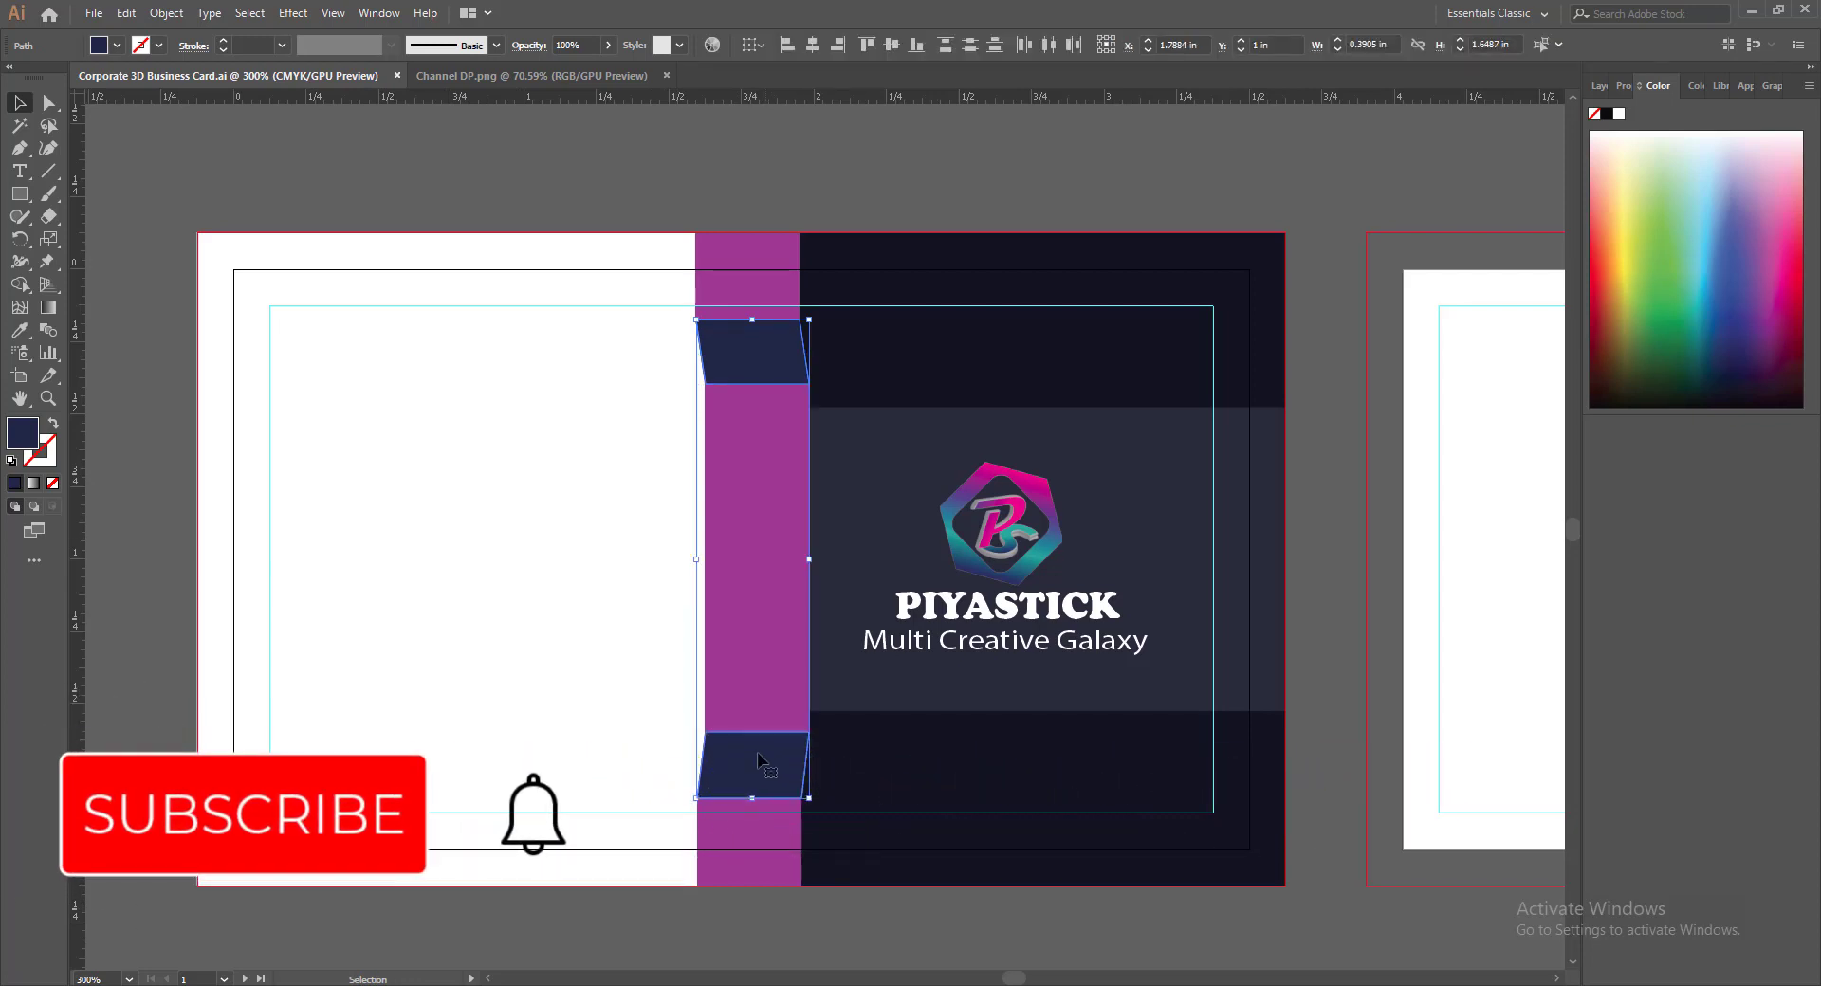
click(19, 330)
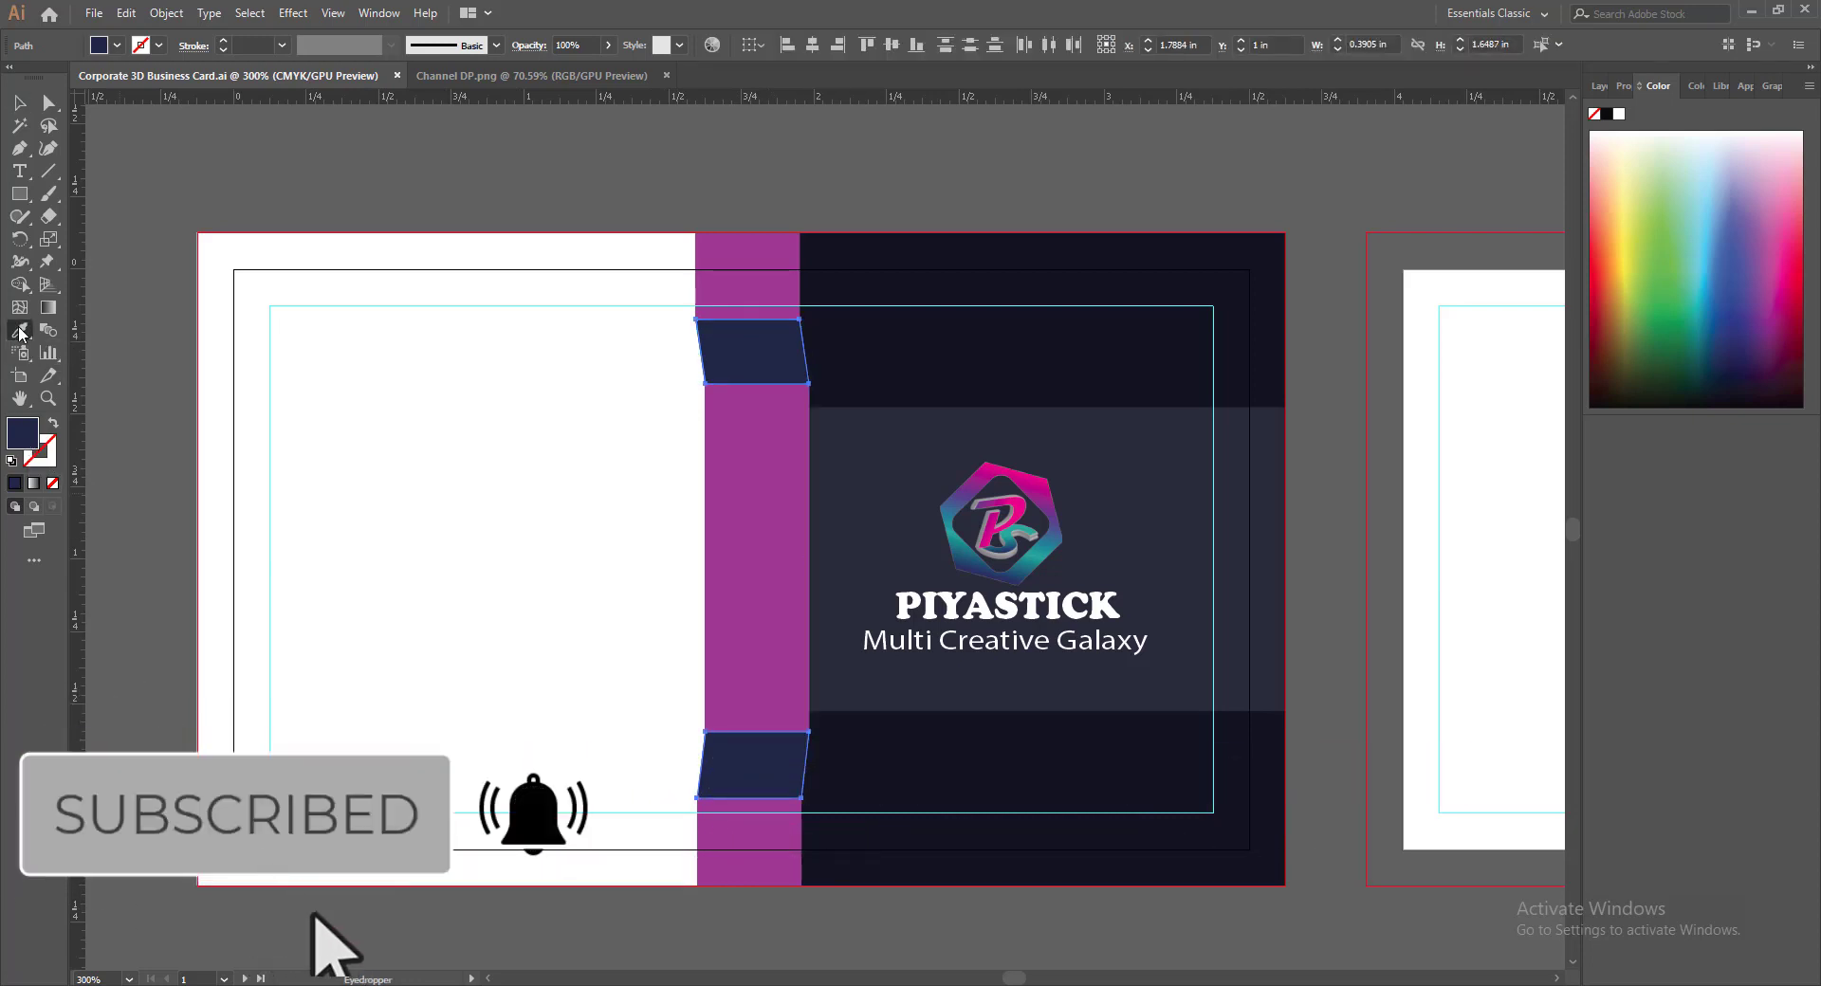
click(743, 572)
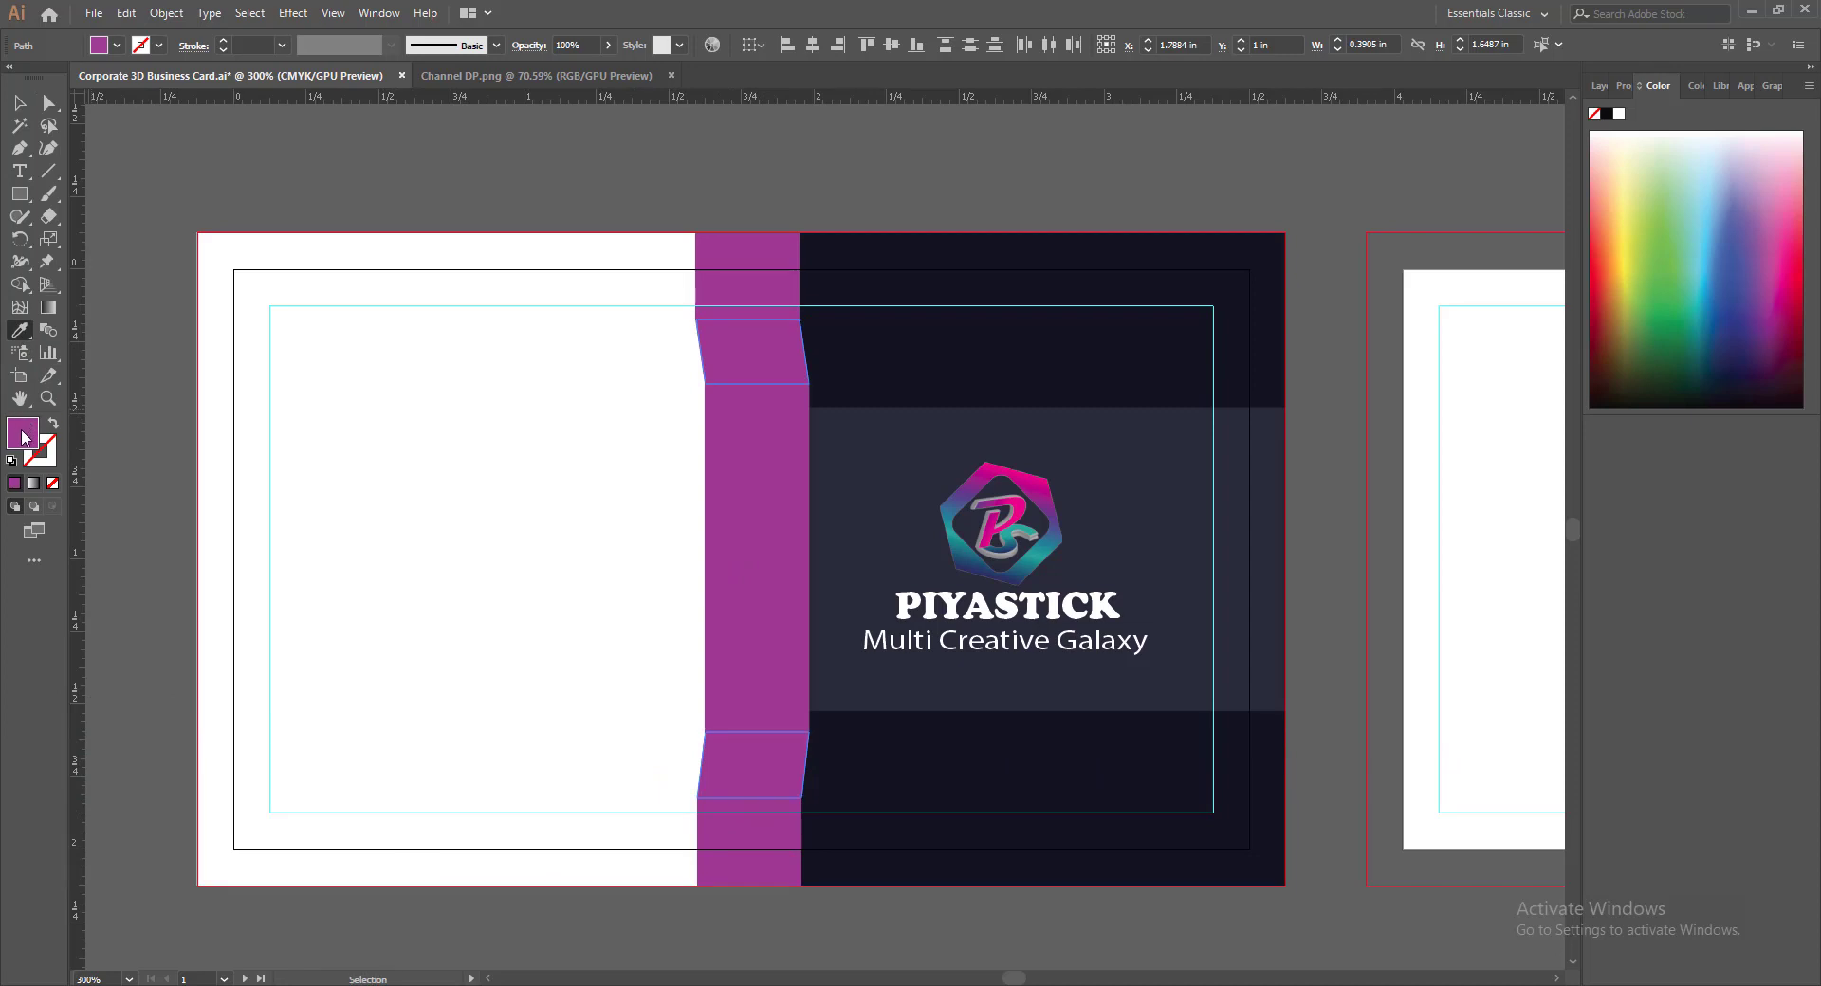
double_click(23, 435)
click(404, 728)
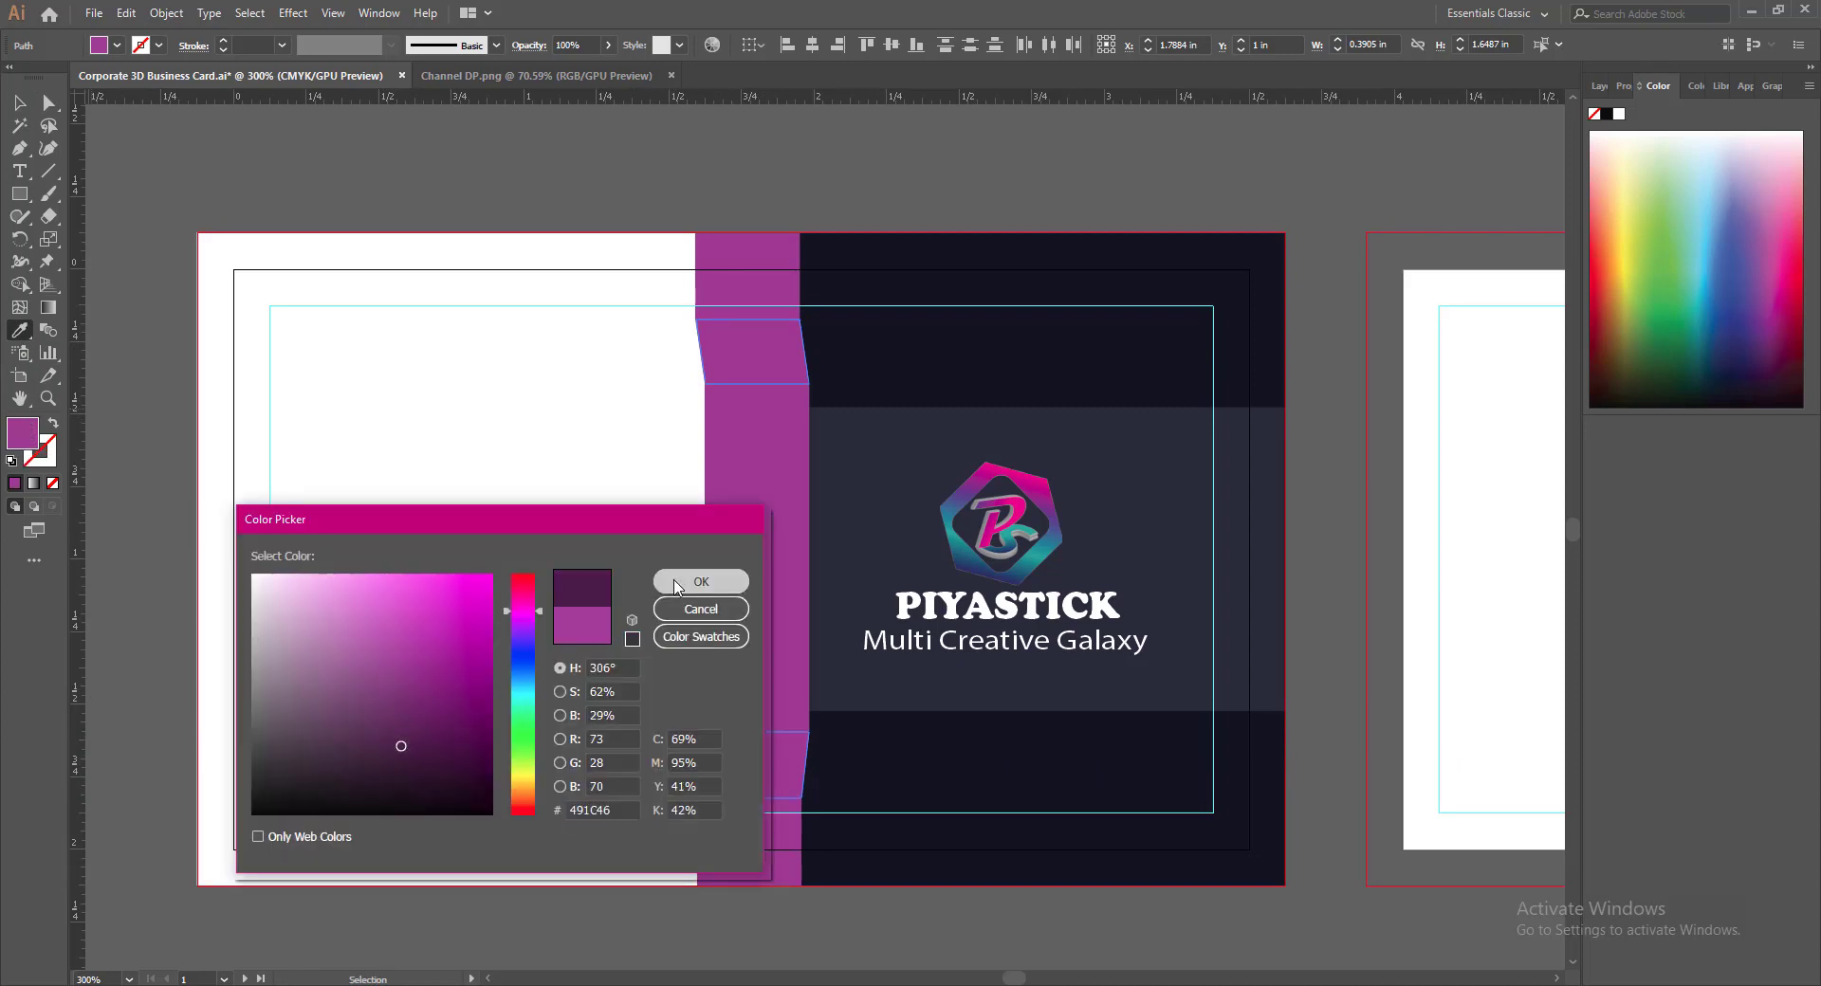
click(701, 581)
click(23, 110)
click(139, 361)
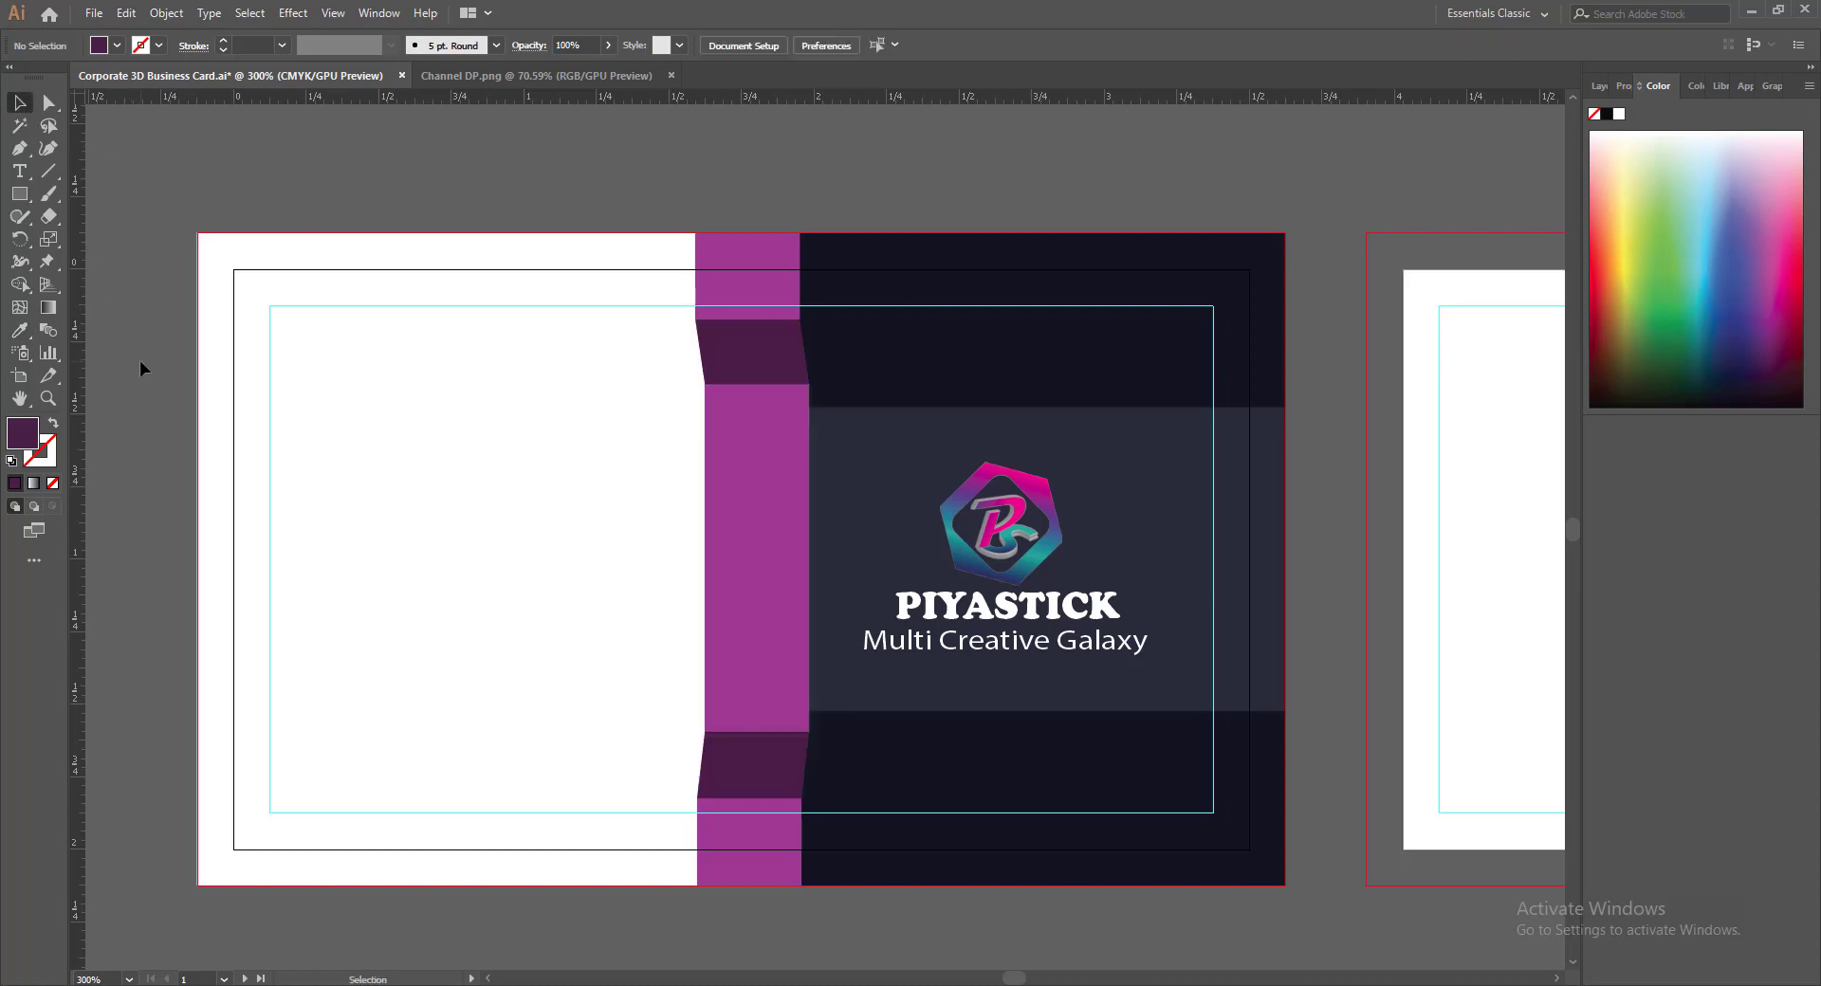
Fine-tune the dark purple fill of the two connector shapes
click(744, 350)
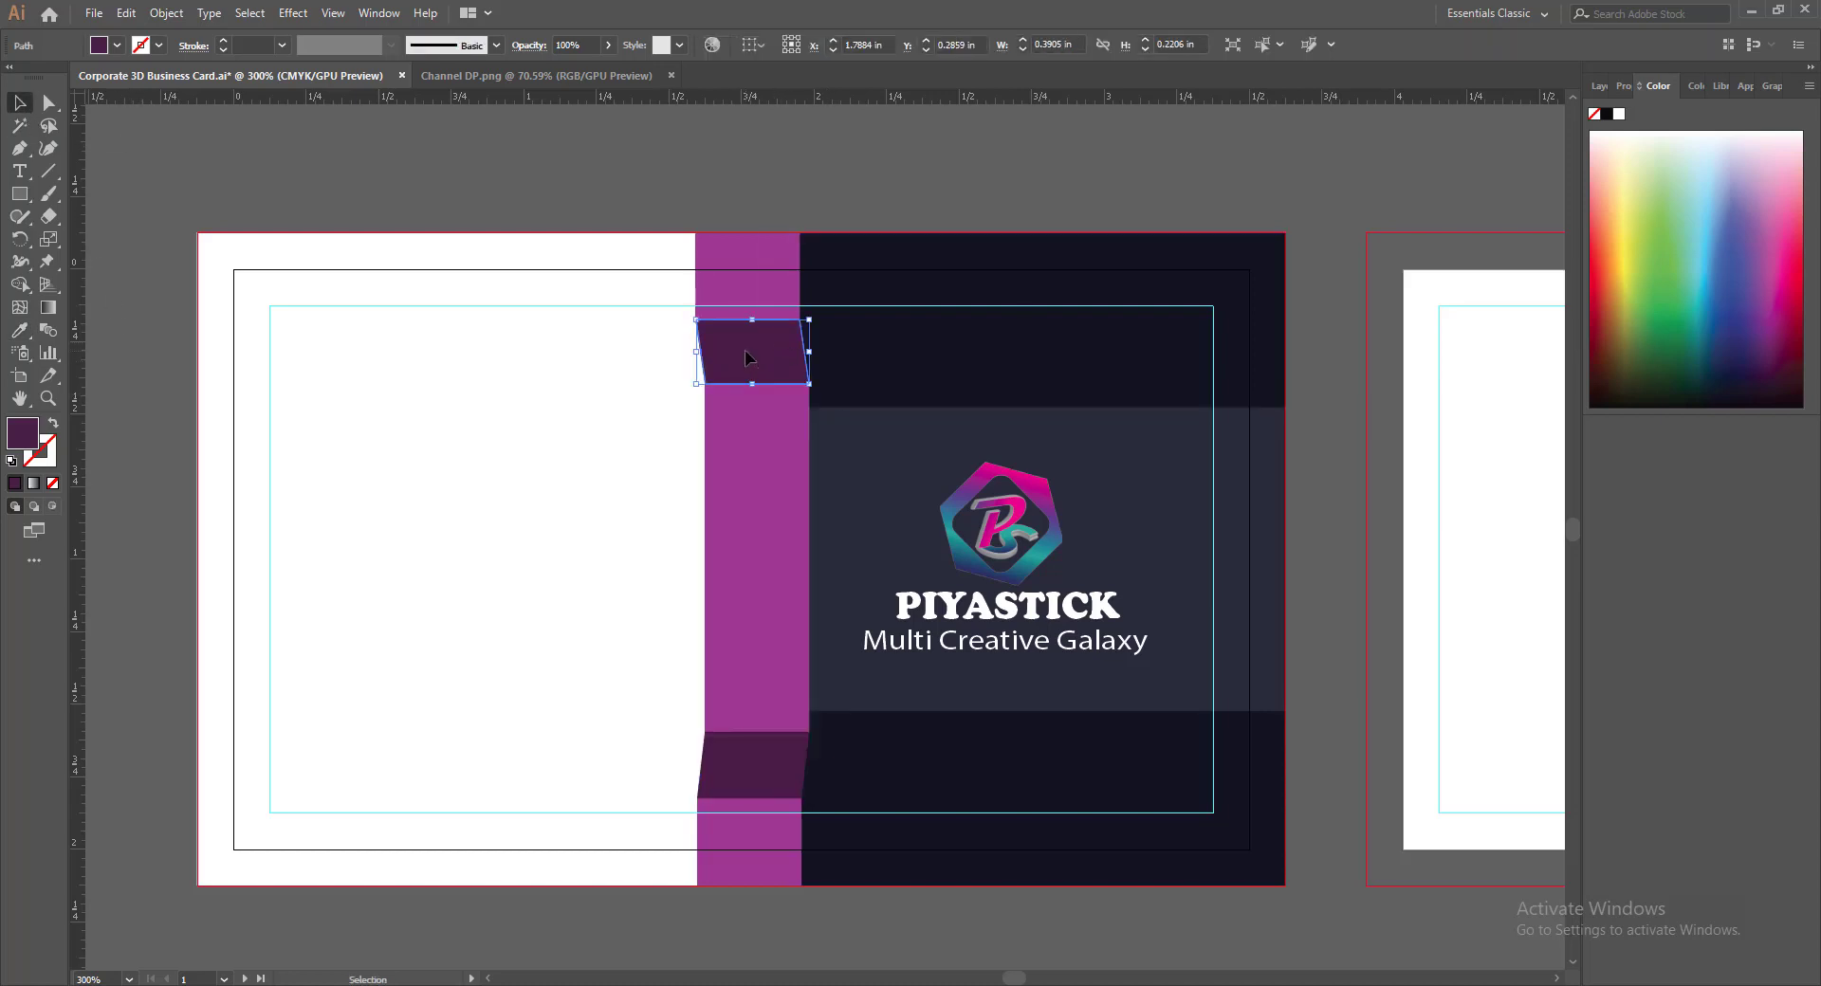
shift+click(754, 770)
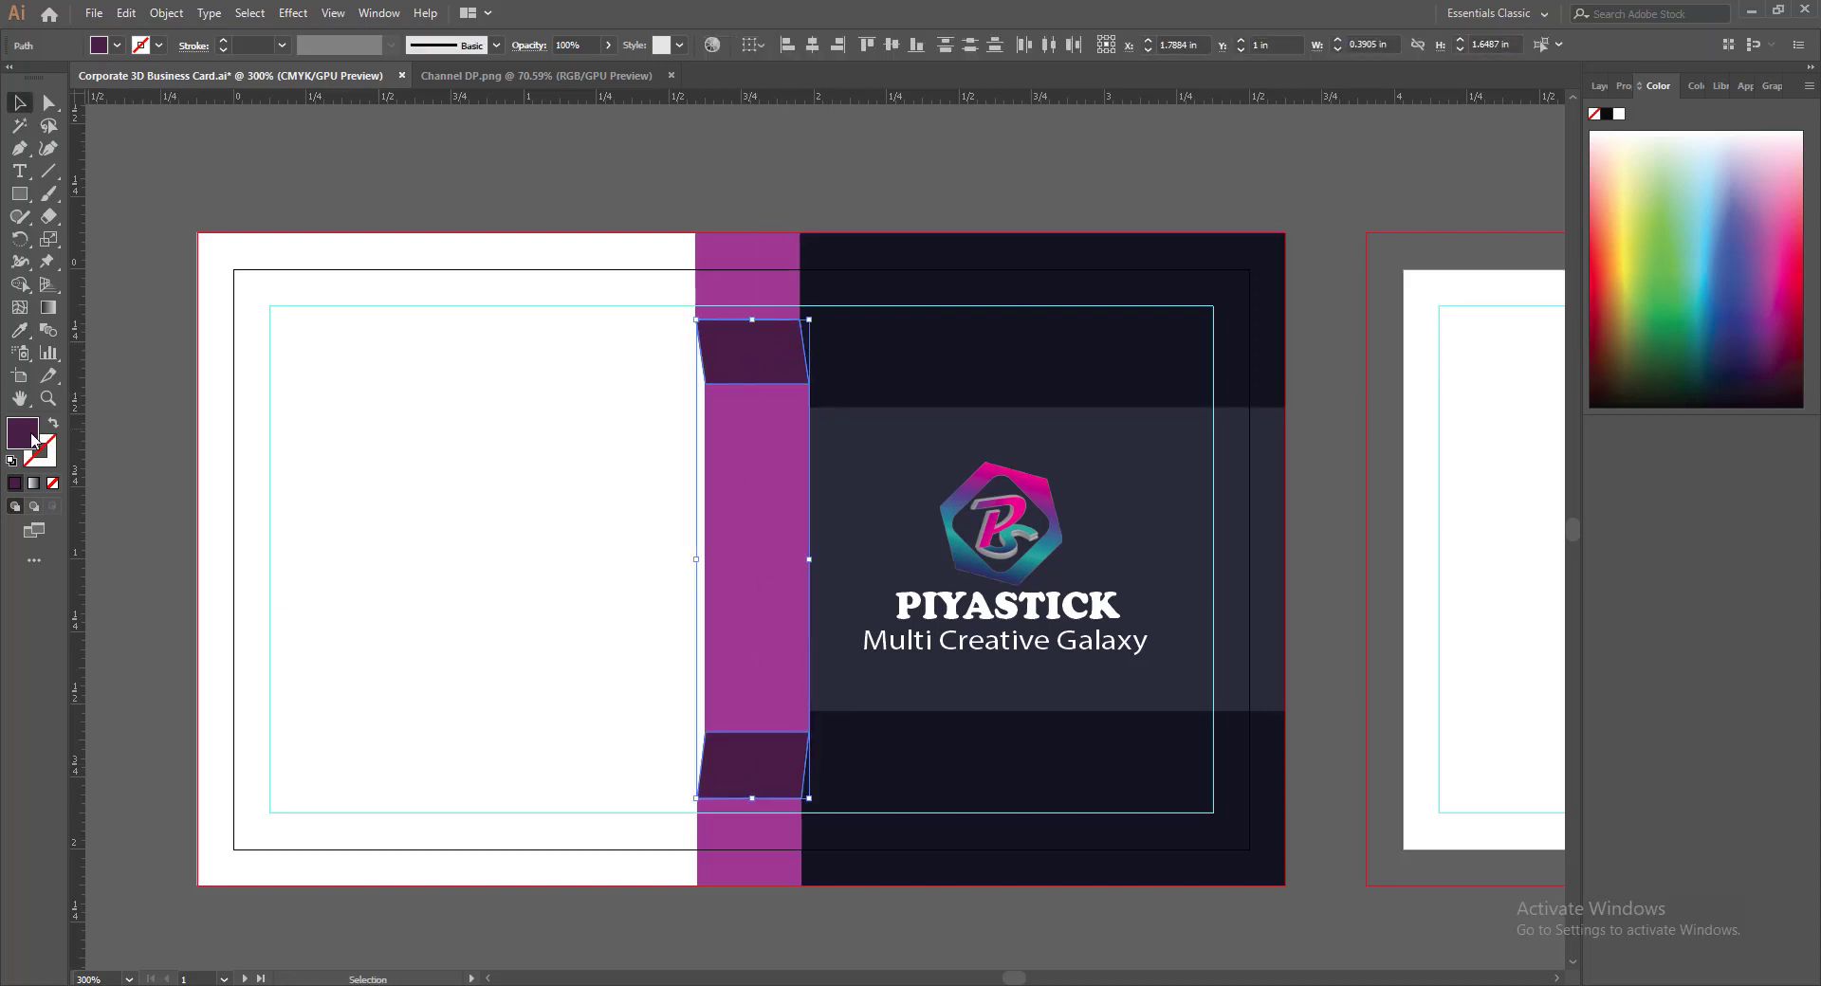
double_click(23, 433)
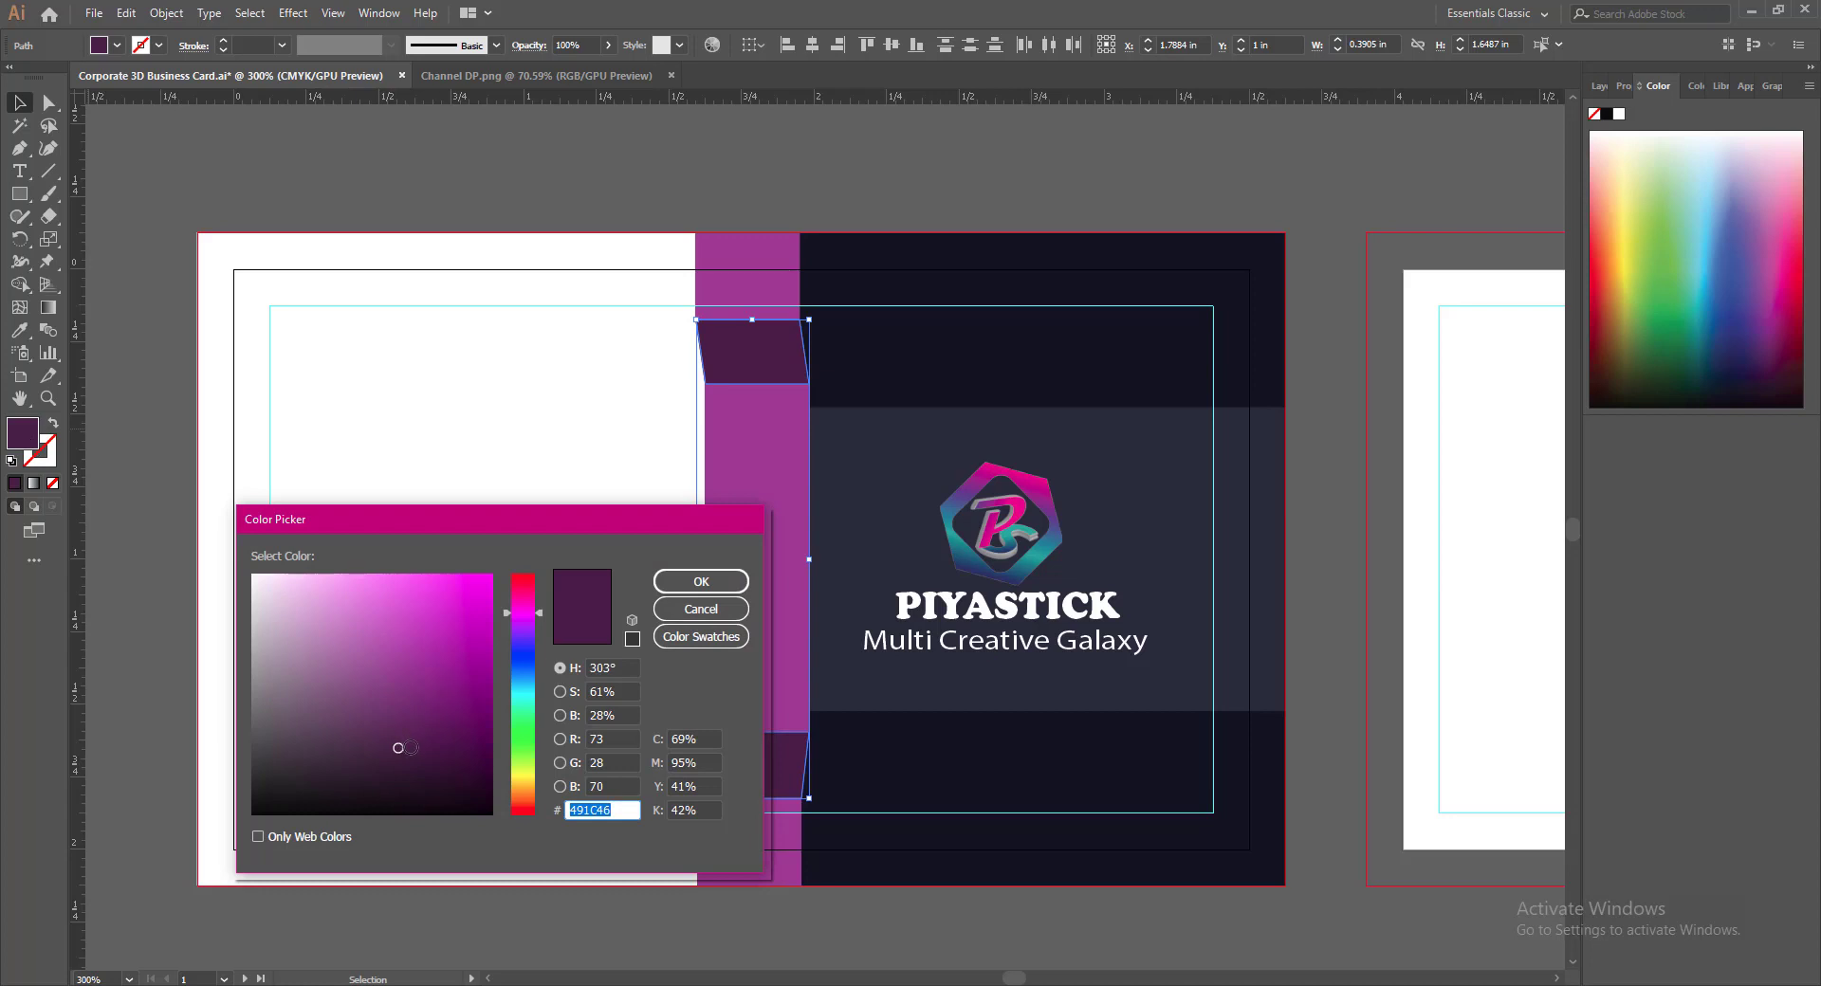
click(701, 582)
click(816, 935)
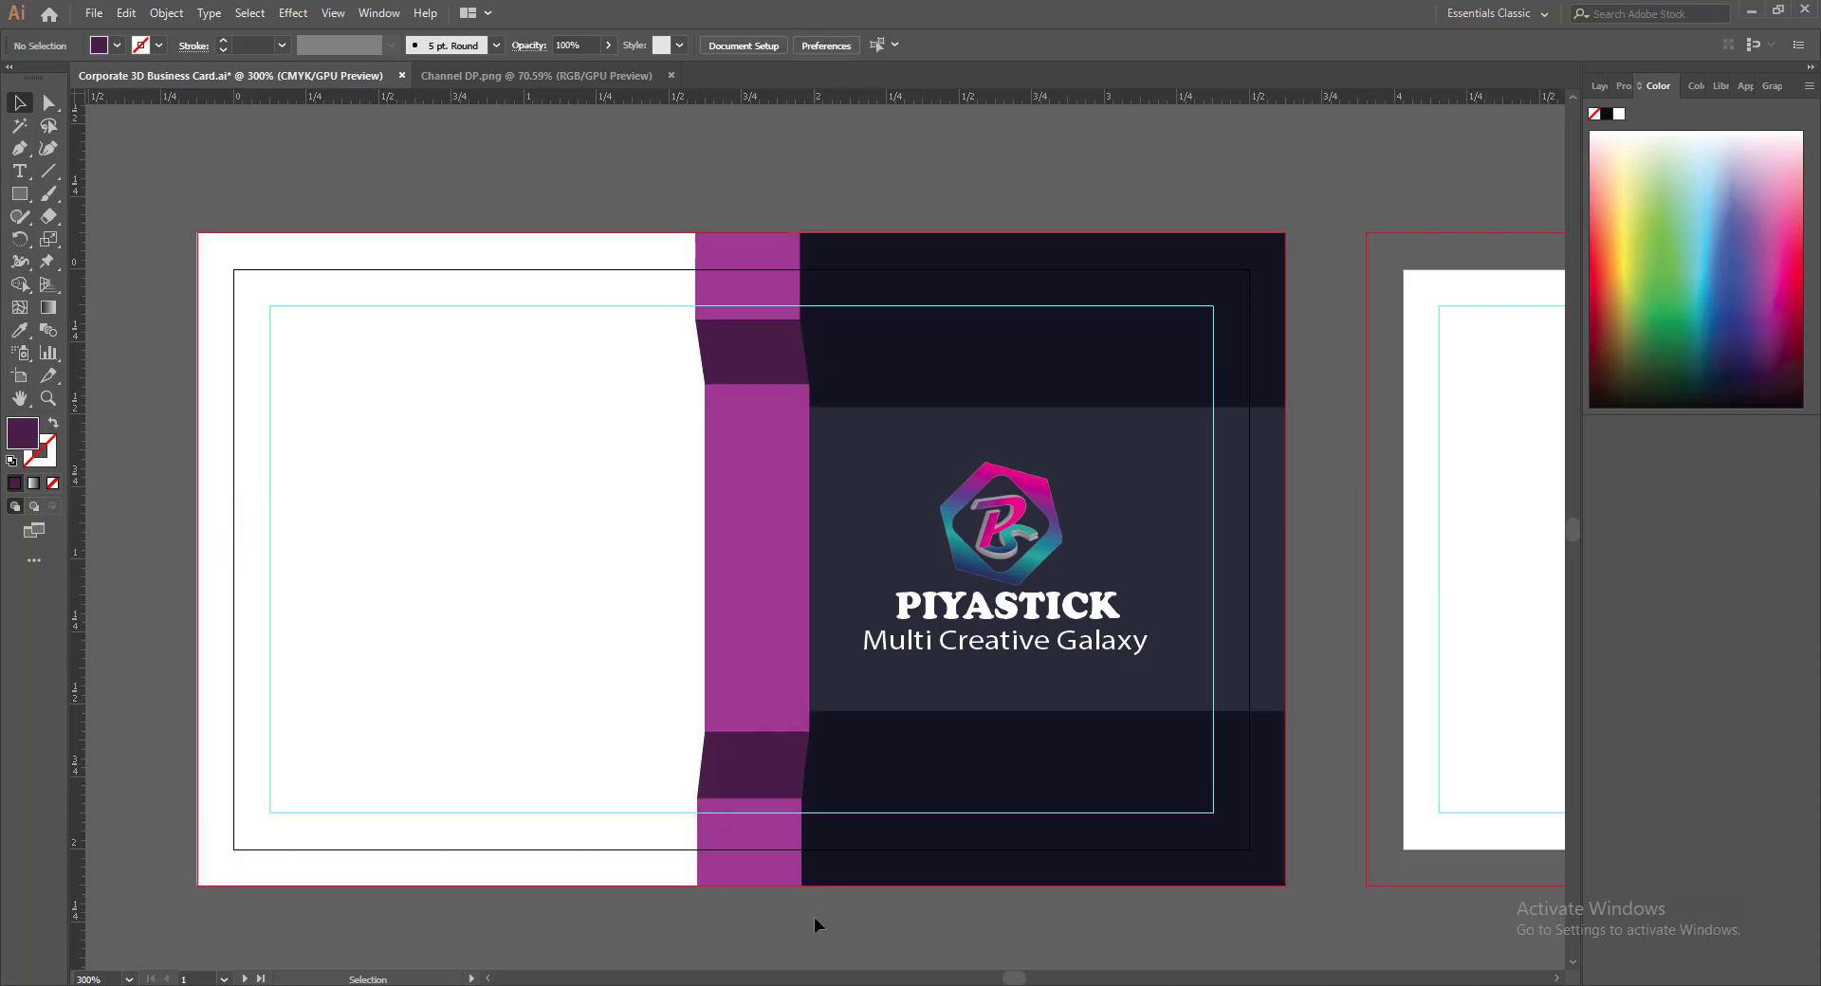
Try the lighter navy fill 1C203A on both dark background rectangles above and below the logo band, and undo it
click(957, 365)
shift+click(1013, 740)
double_click(22, 433)
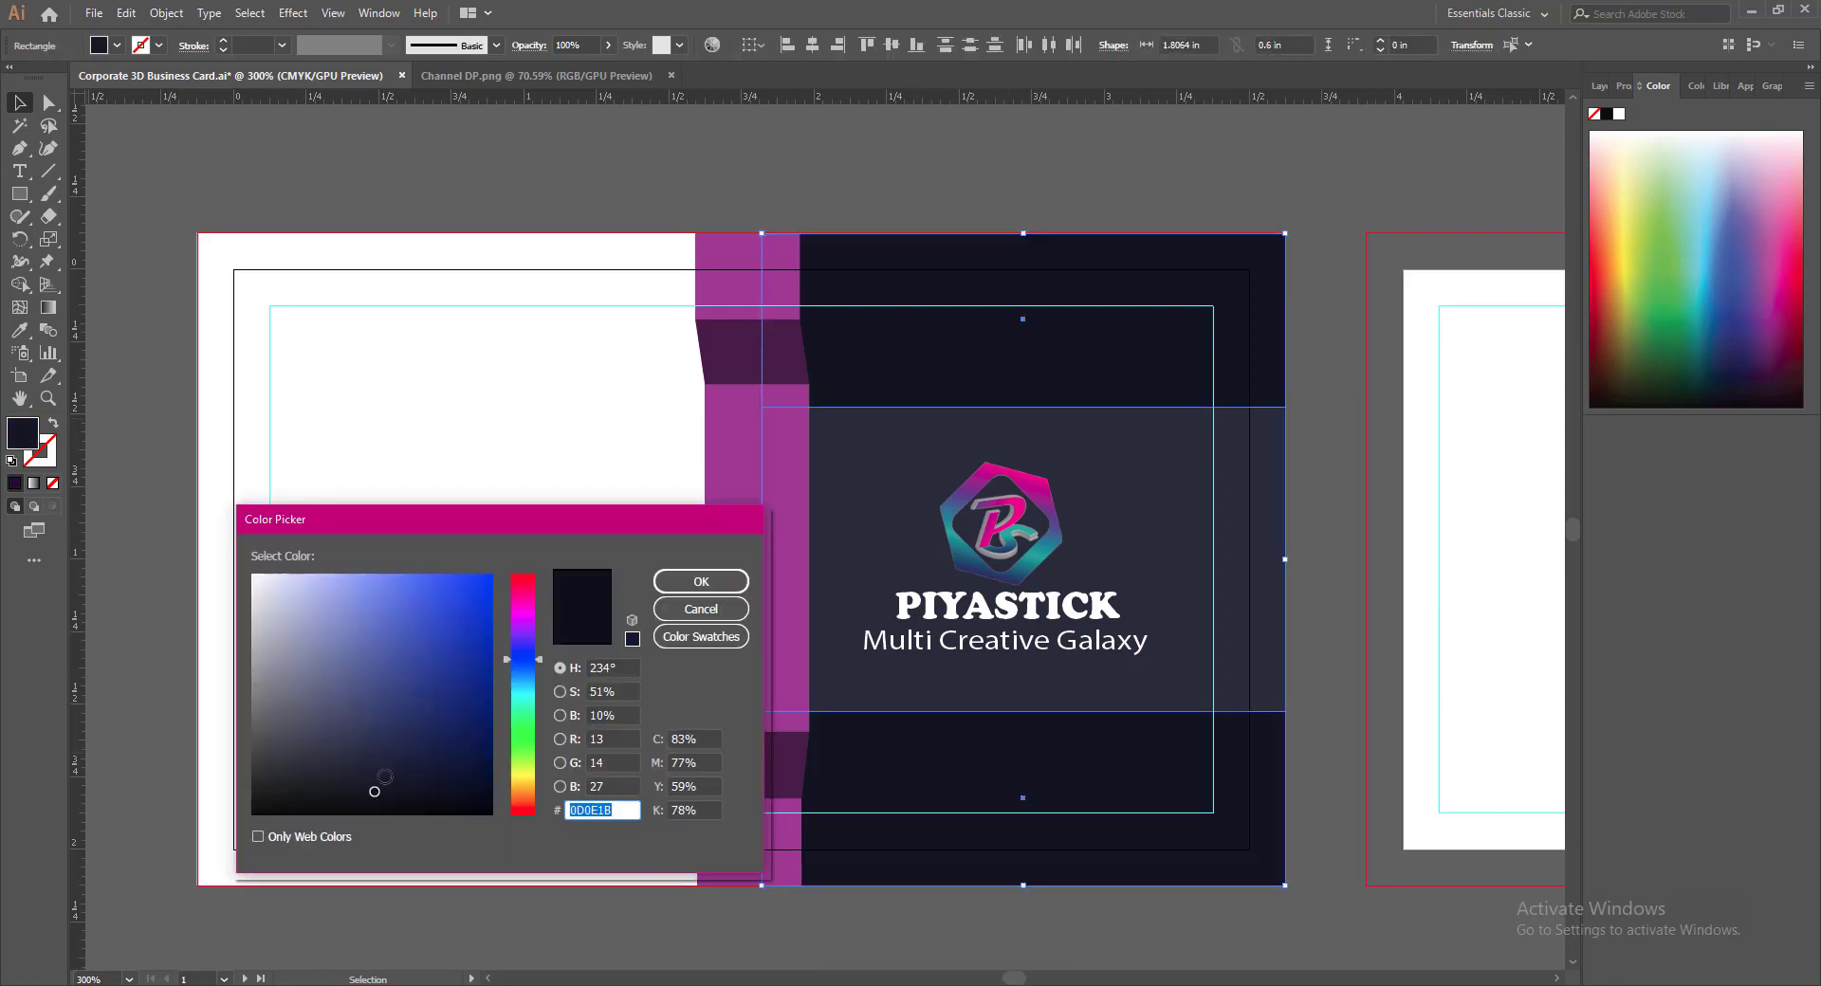
click(375, 758)
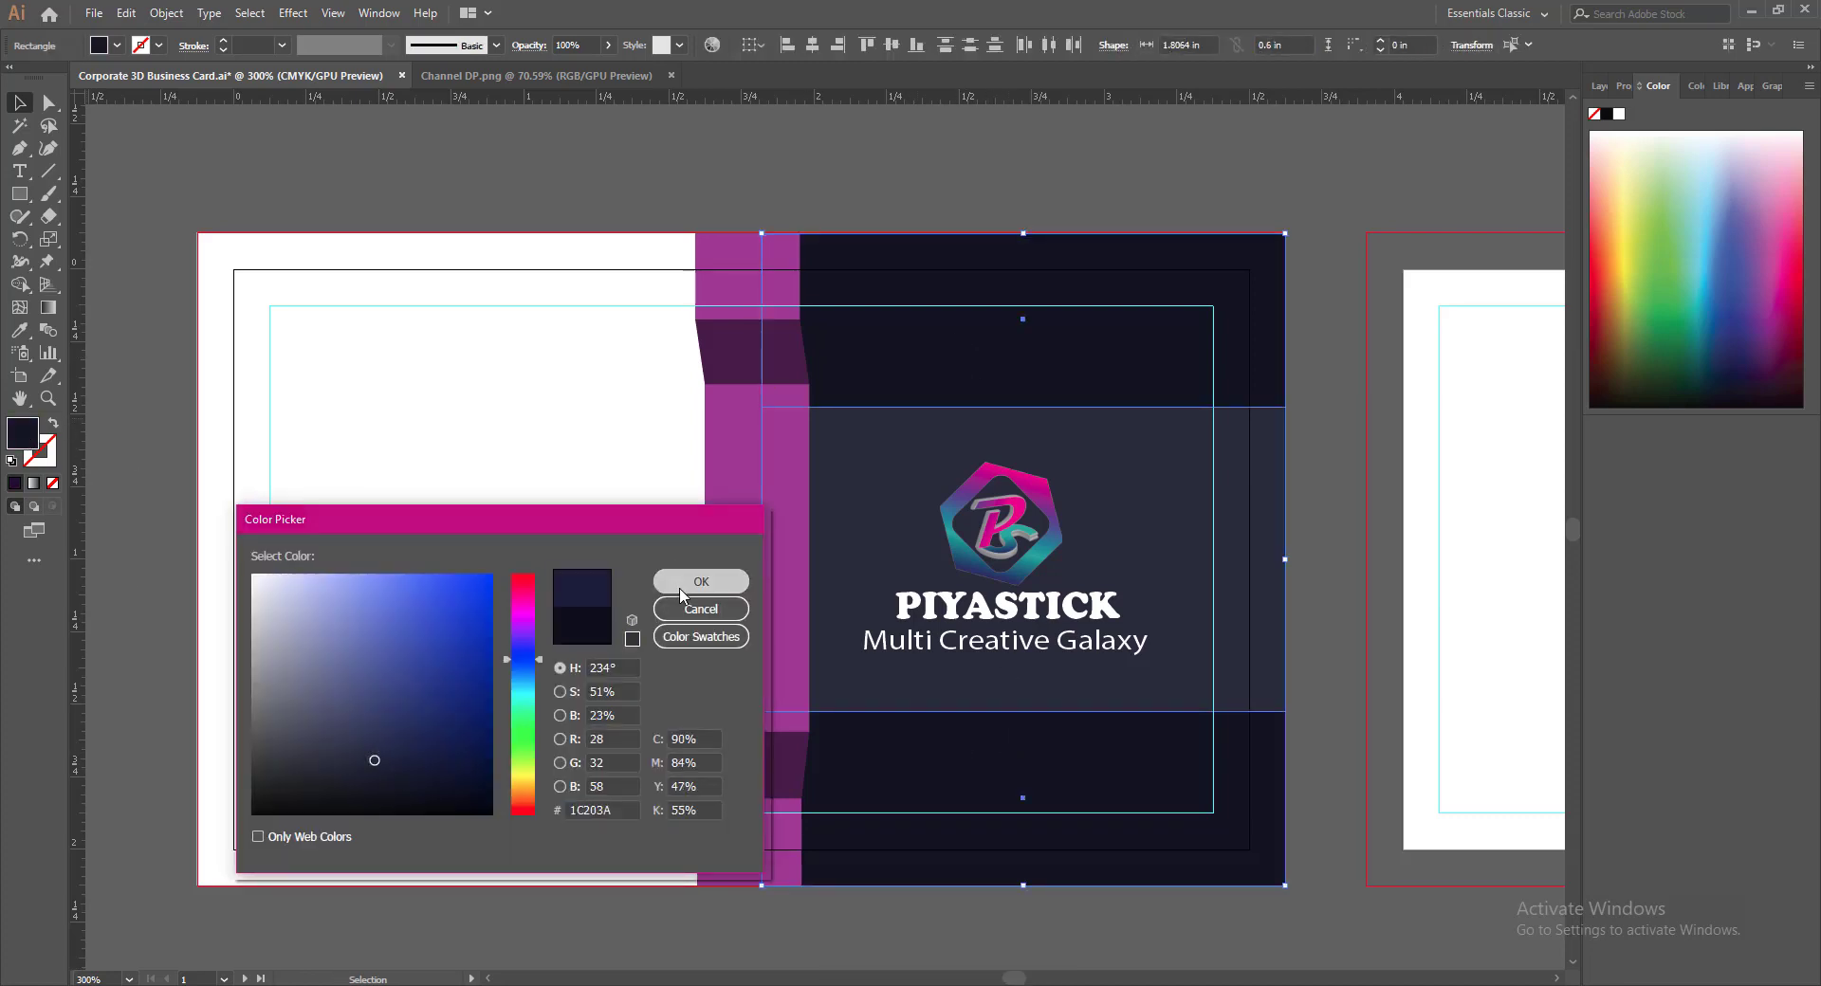
click(681, 581)
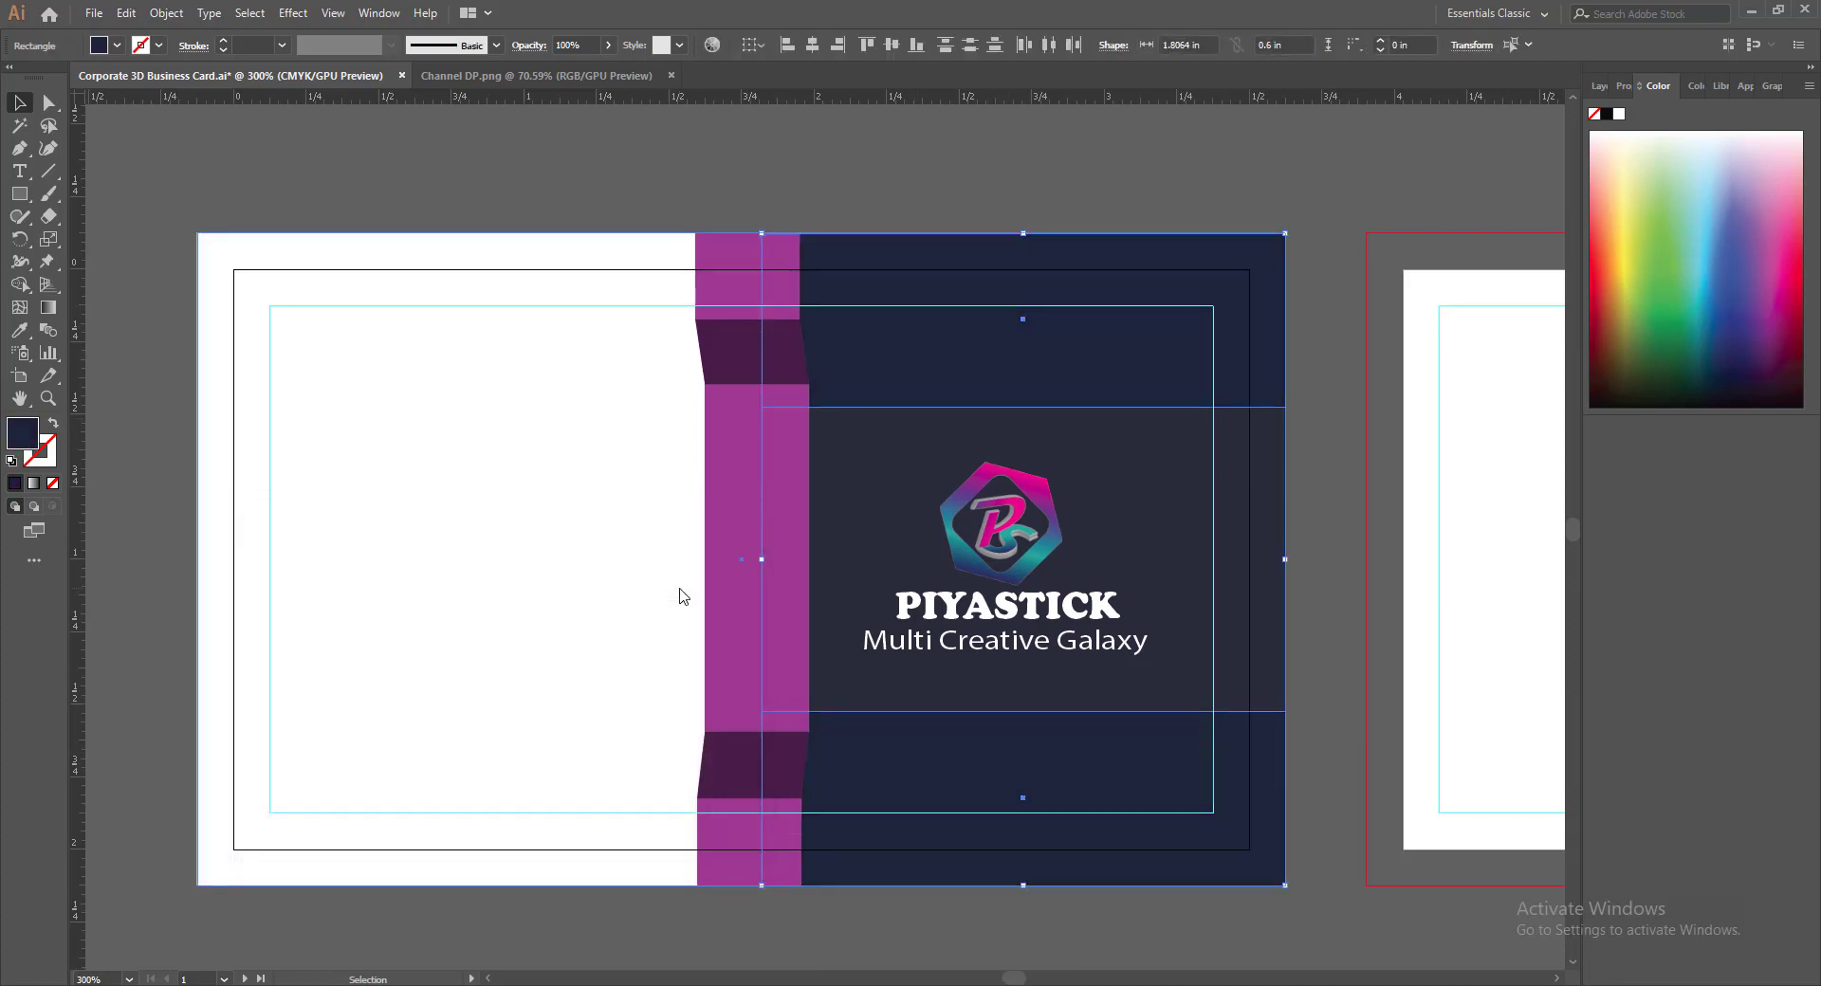
double_click(28, 439)
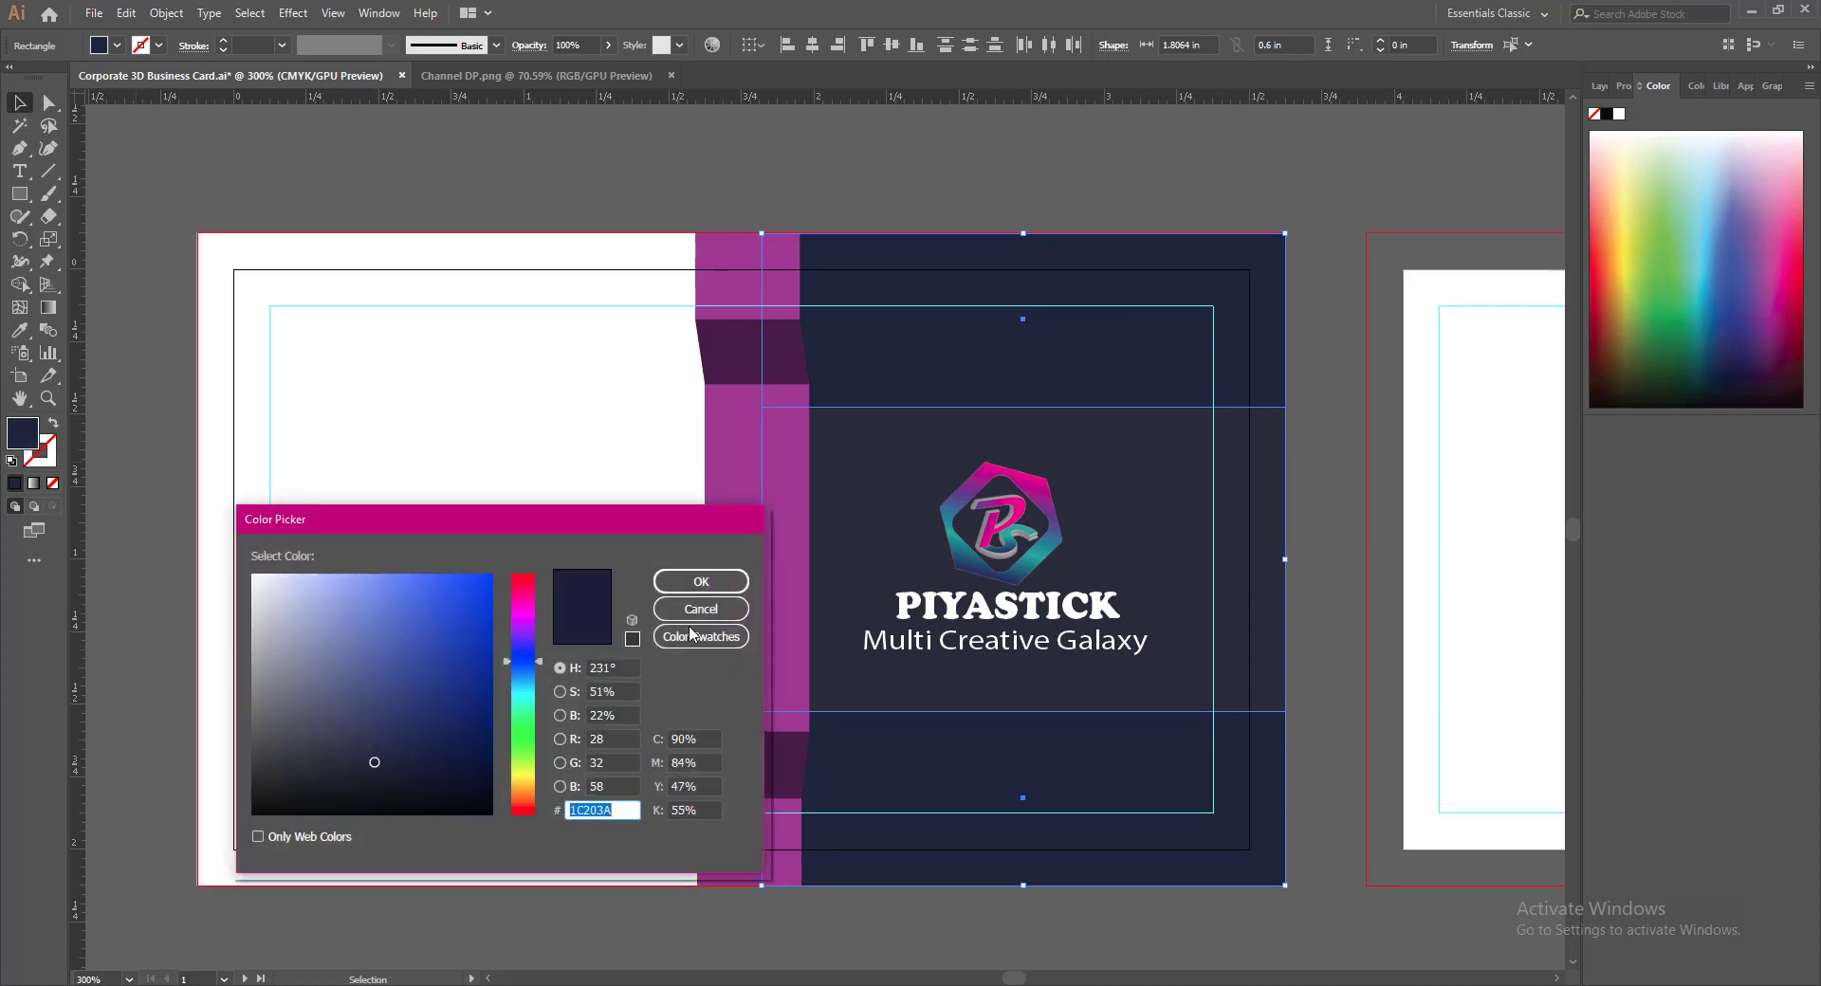
click(722, 607)
key(ctrl+z)
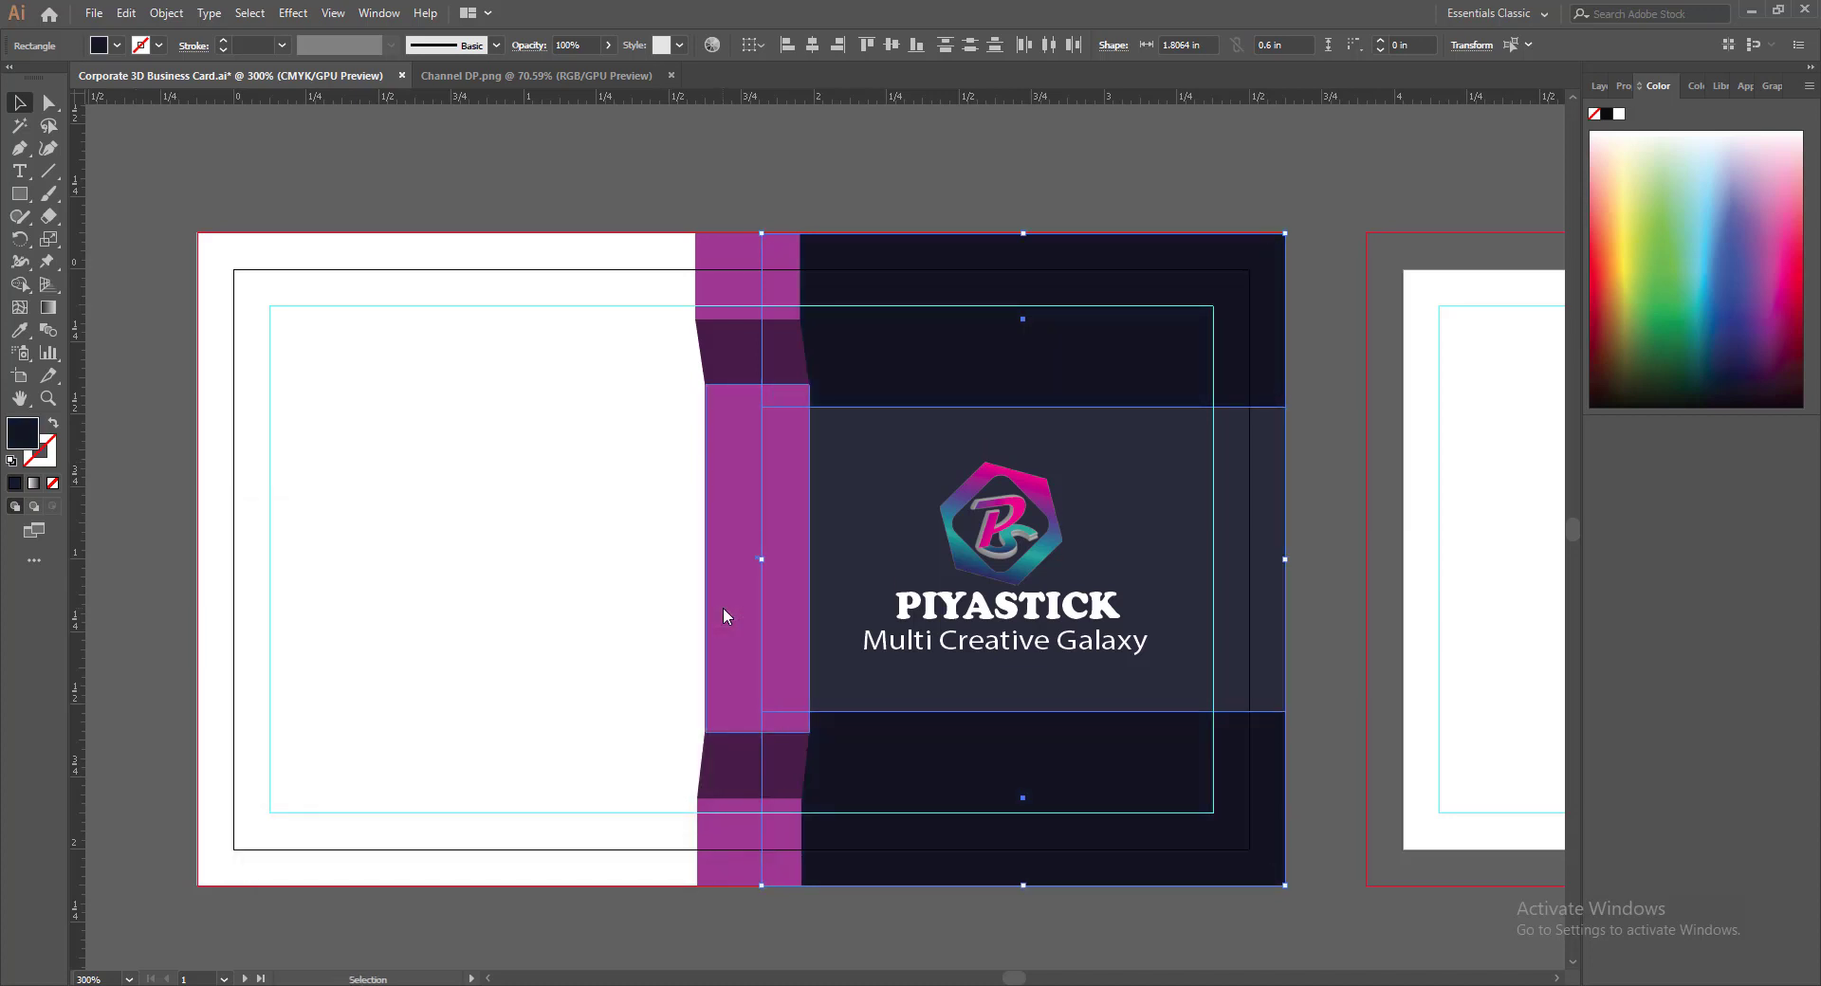
Try a slightly less saturated lighter navy fill on the same two background rectangles, and undo it
double_click(29, 446)
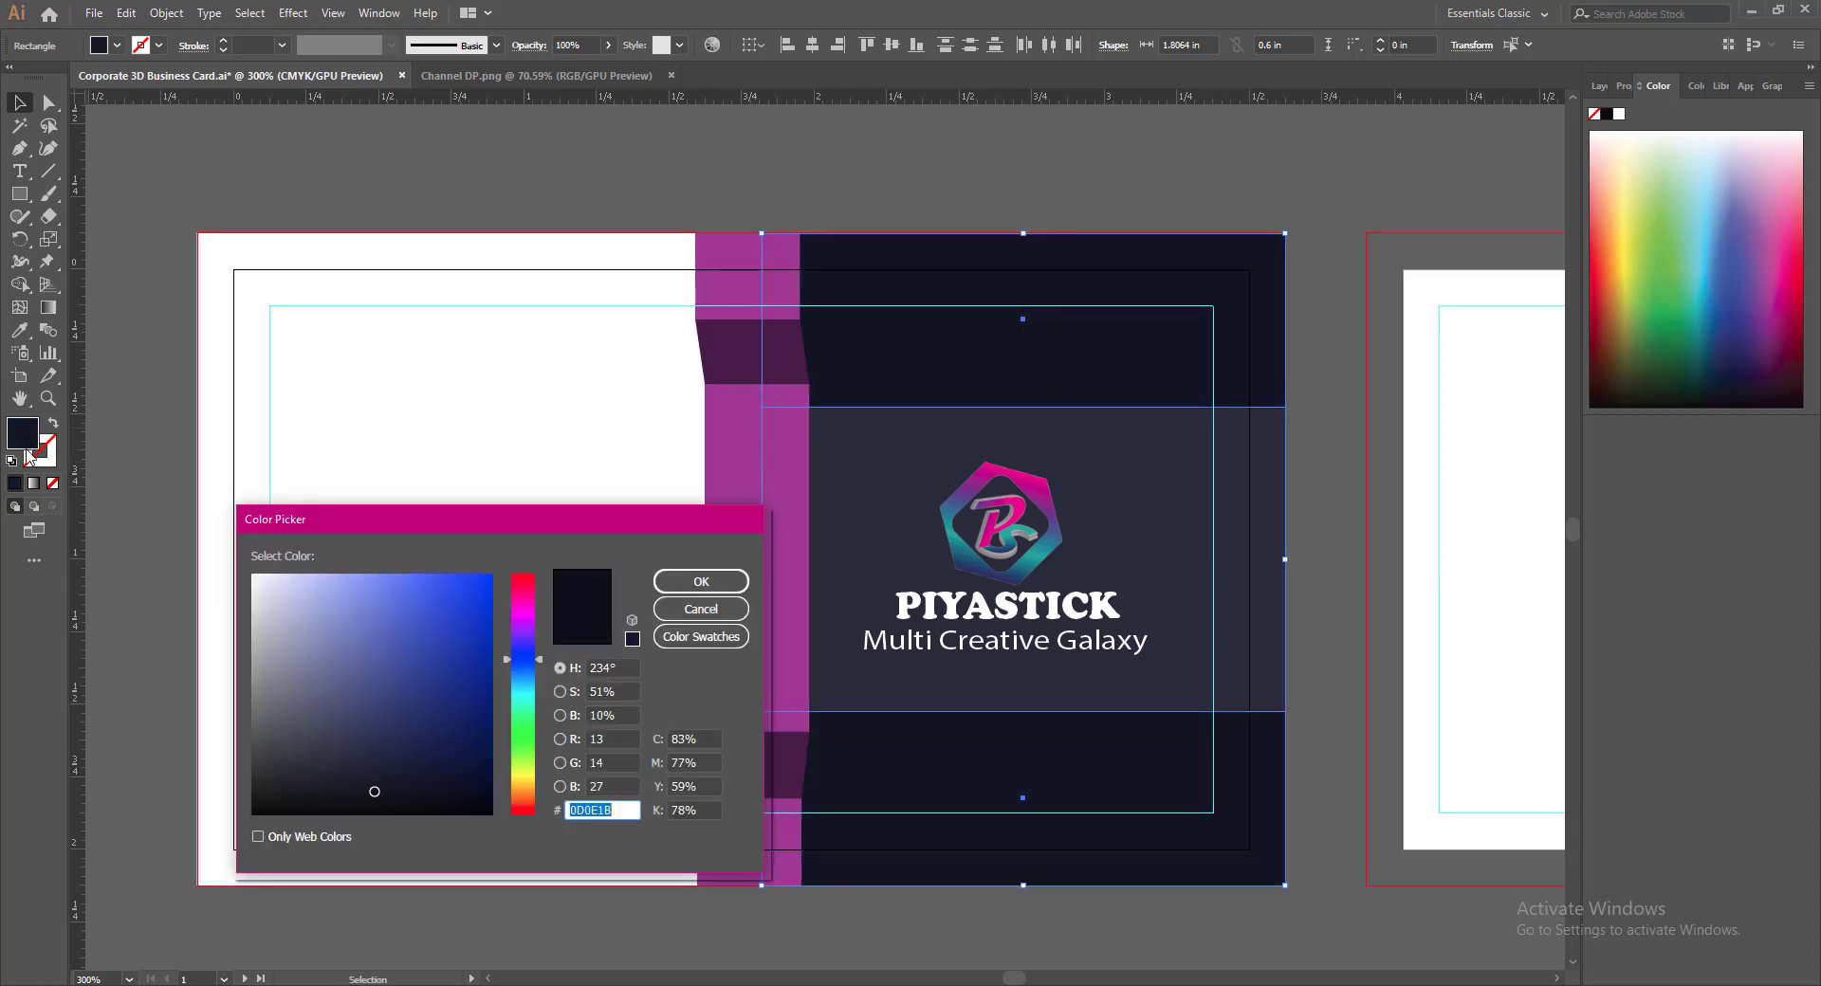
drag(373, 777, 370, 765)
click(701, 581)
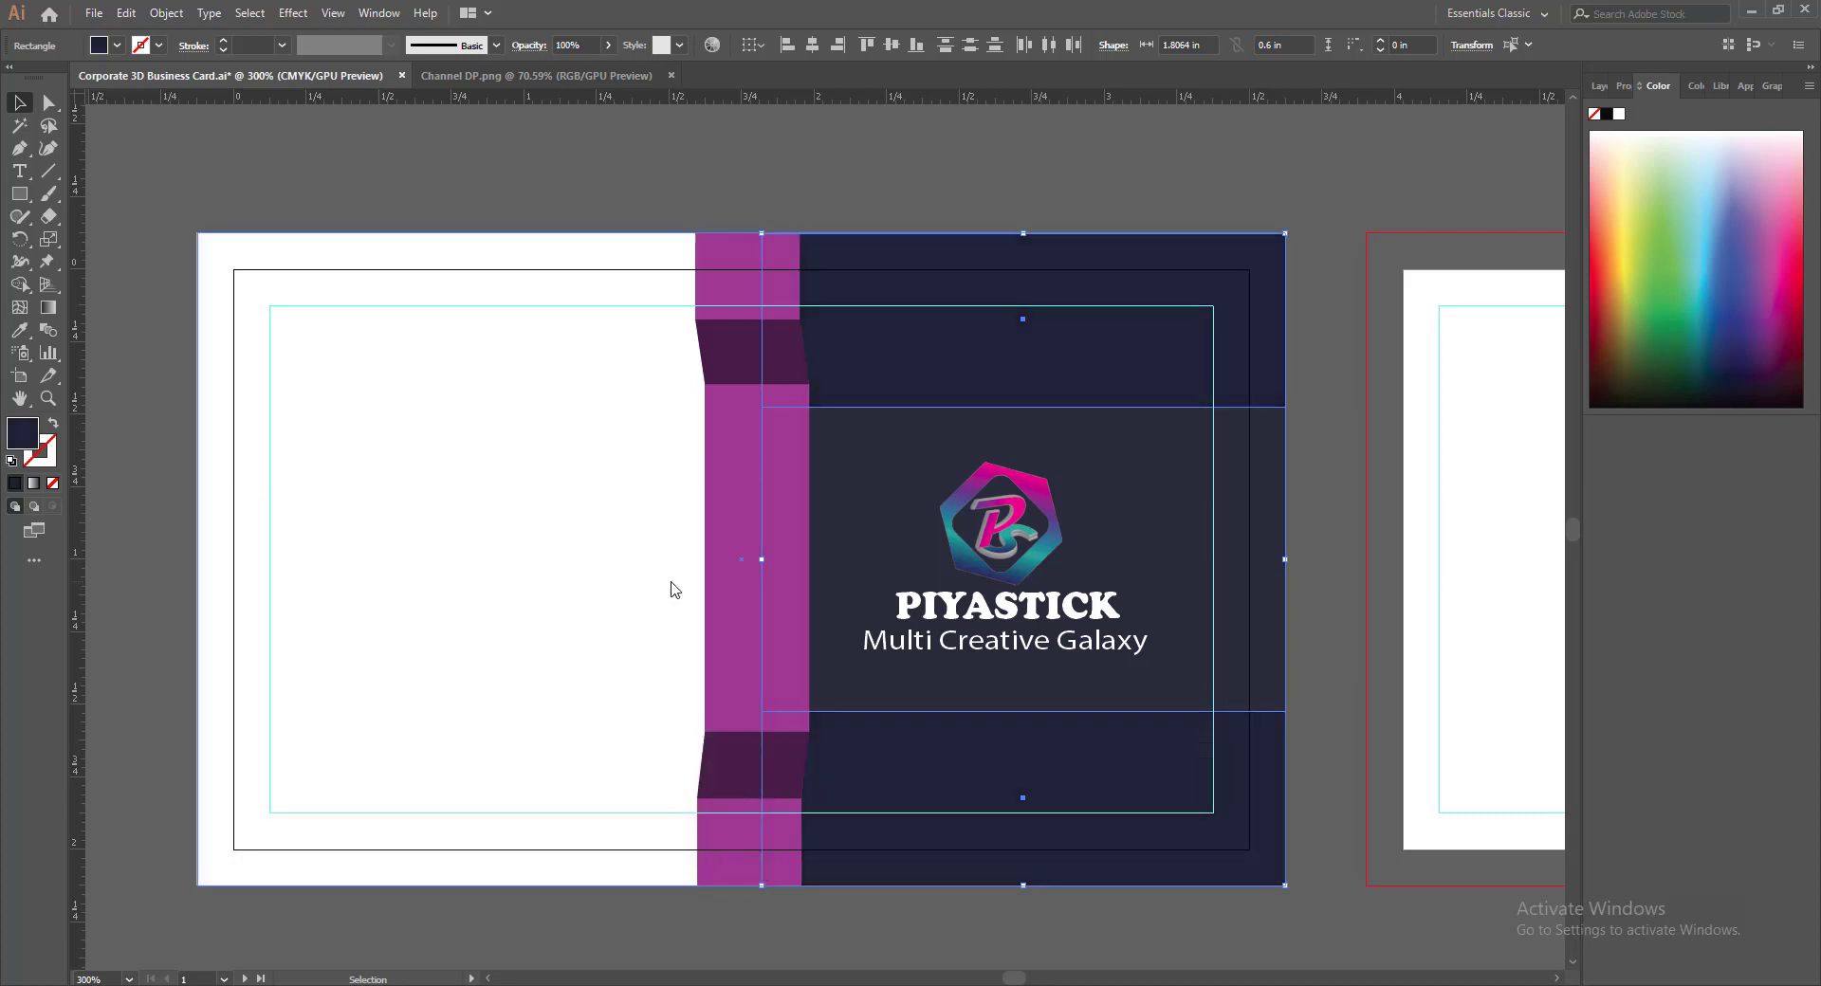
click(912, 918)
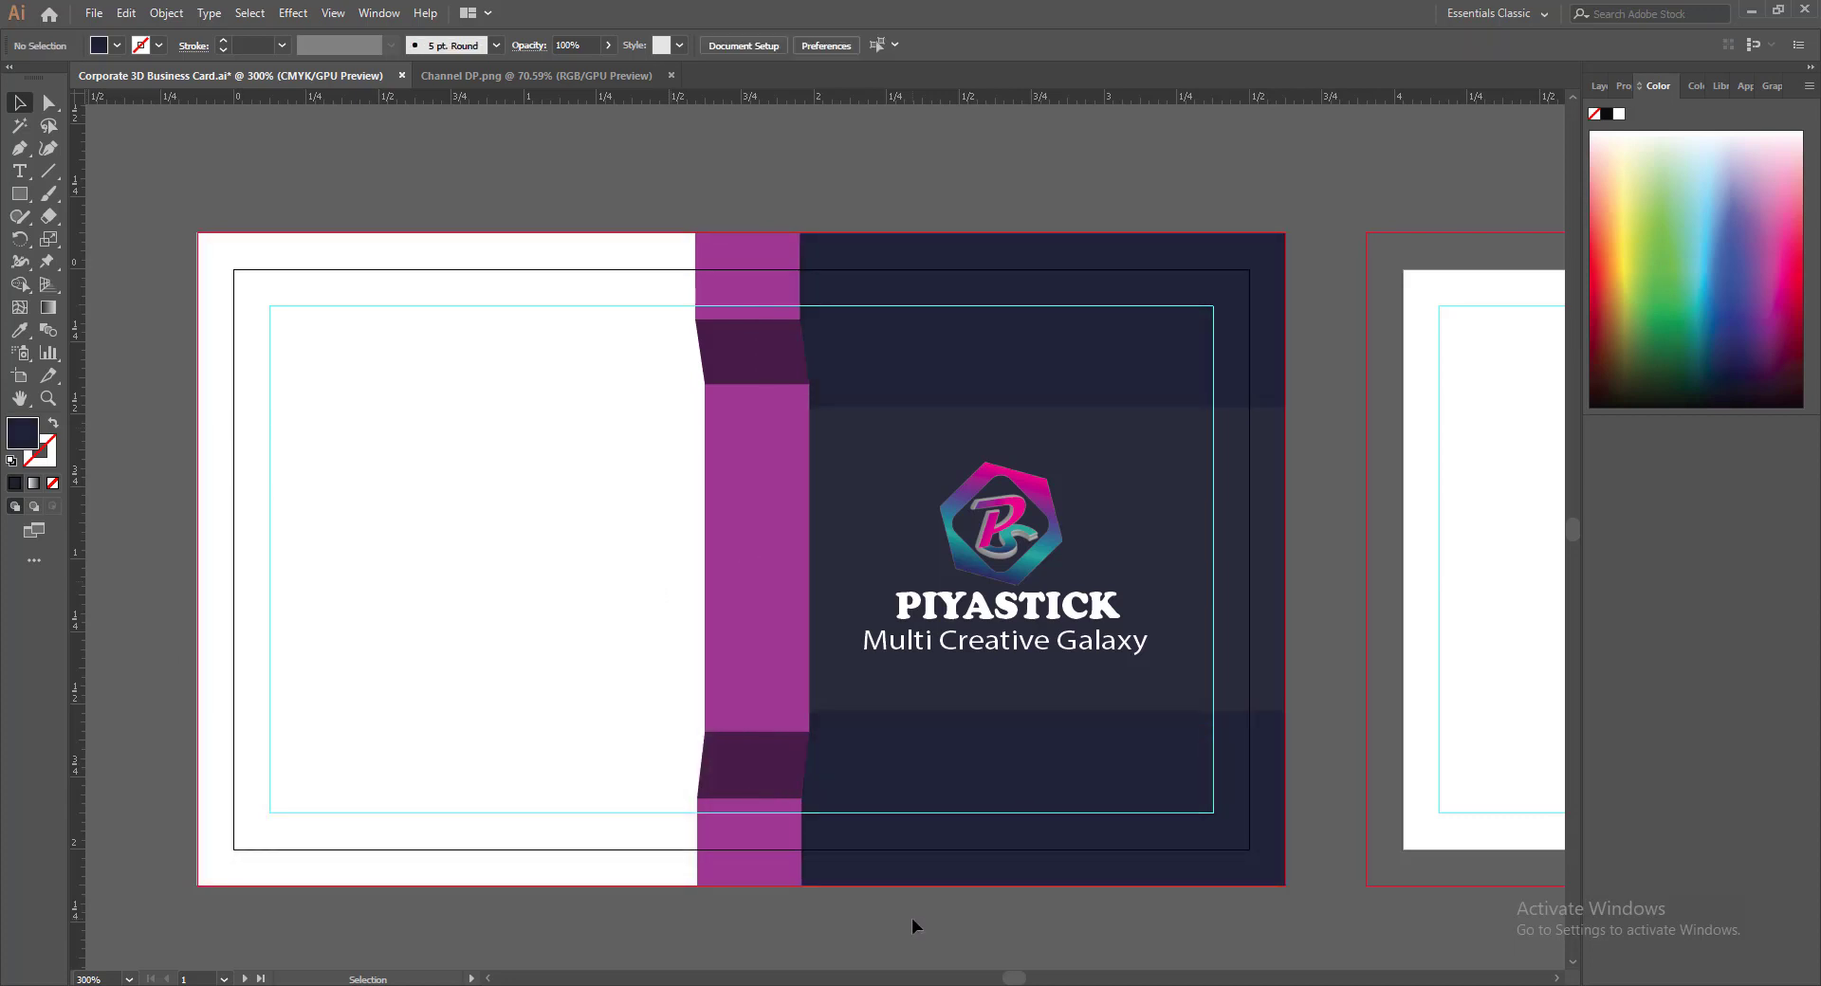
key(ctrl+z)
Set the fill of both dark background rectangles to the dark navy 14182B and save the document
double_click(28, 436)
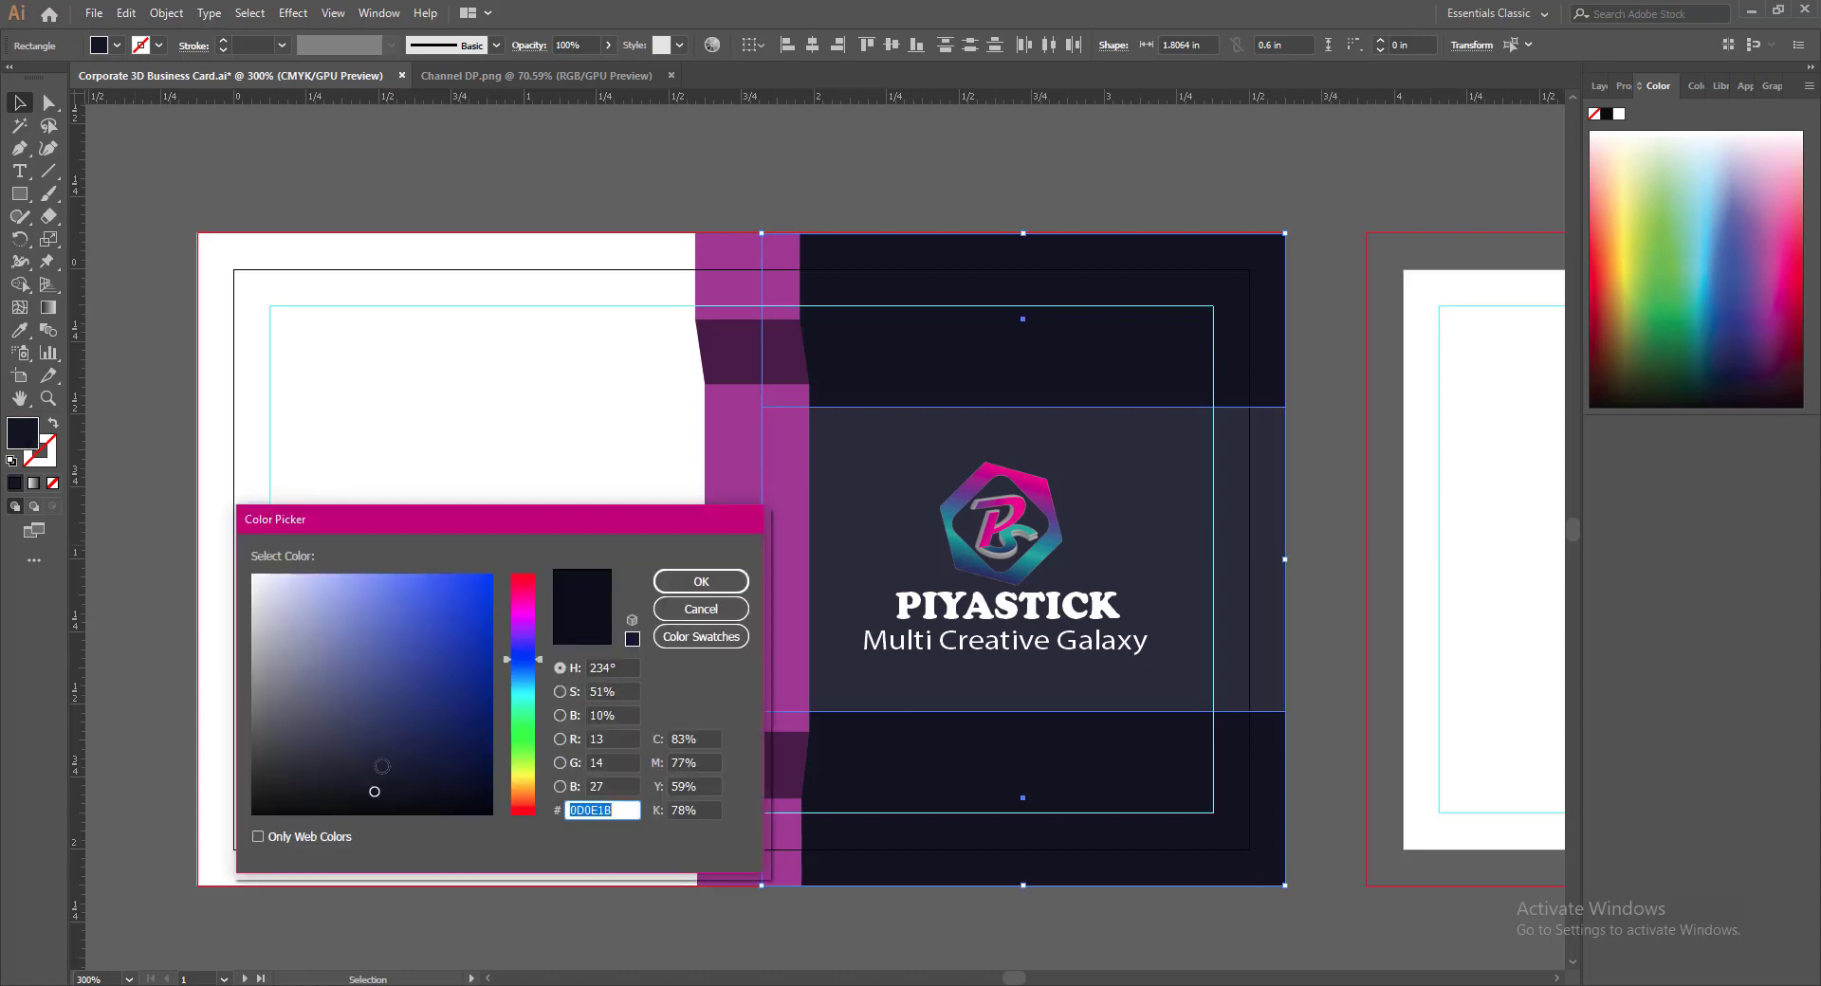
click(701, 581)
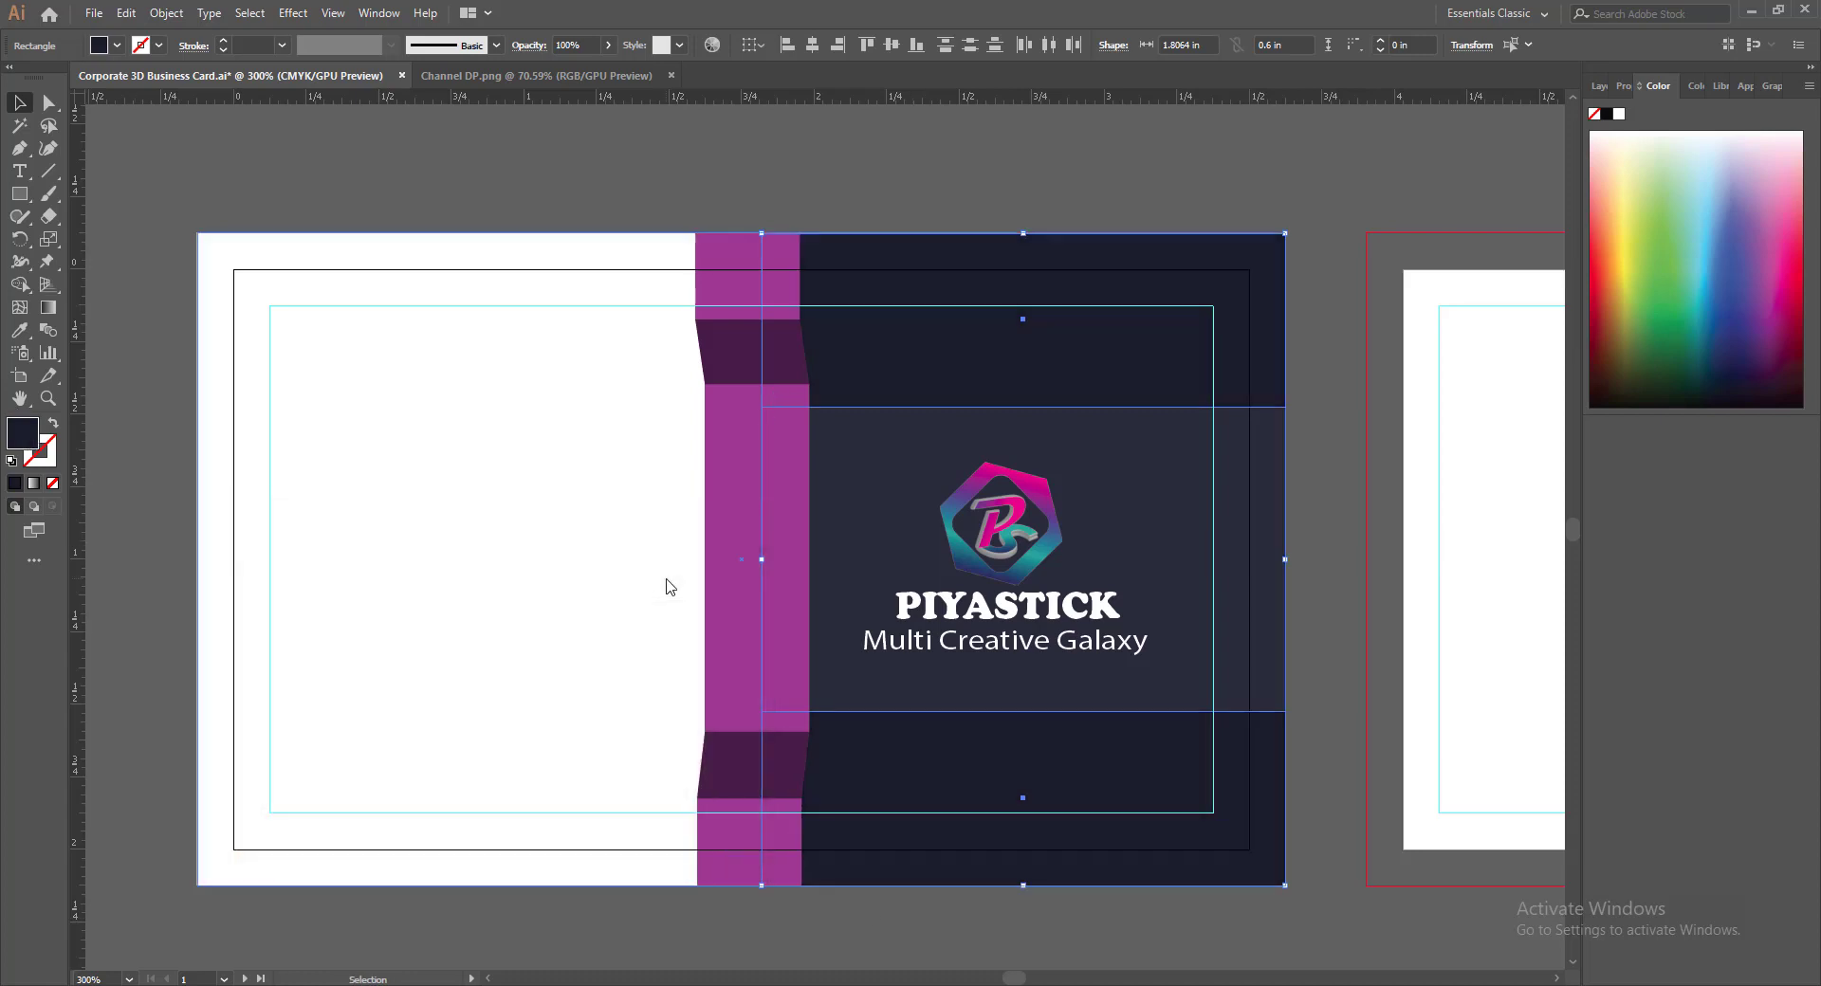
click(840, 924)
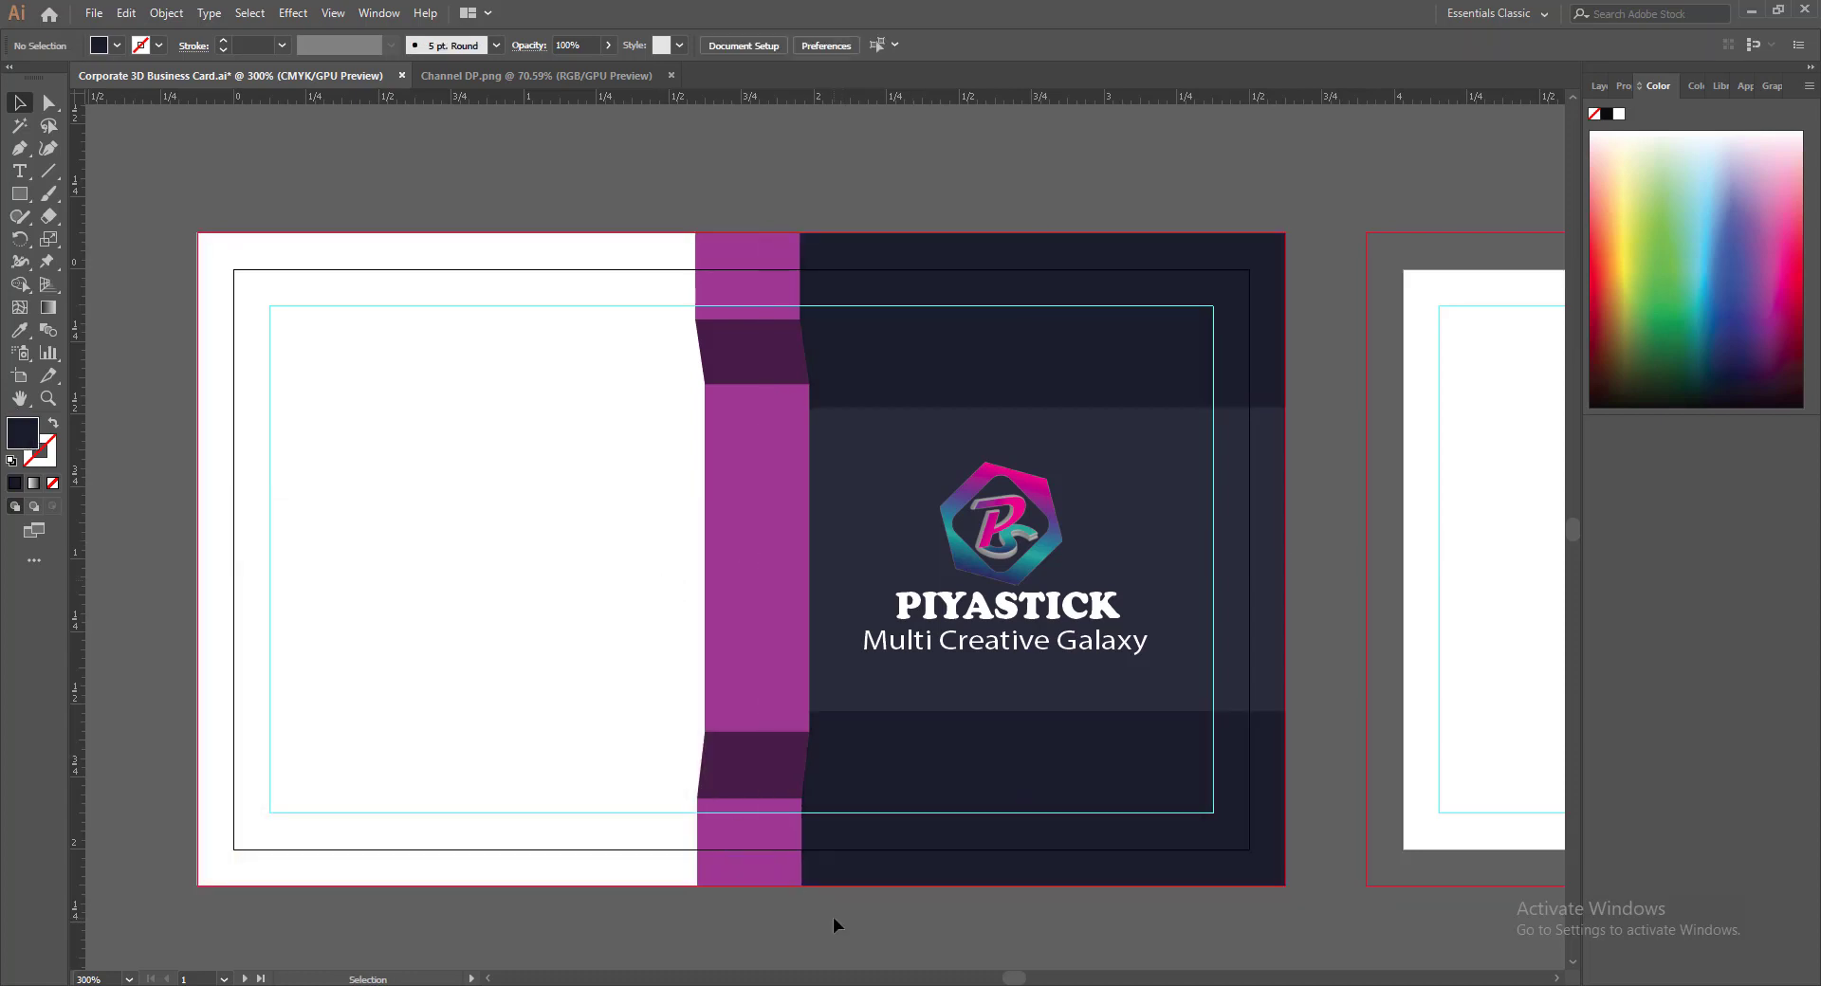
key(ctrl)
key(ctrl+s)
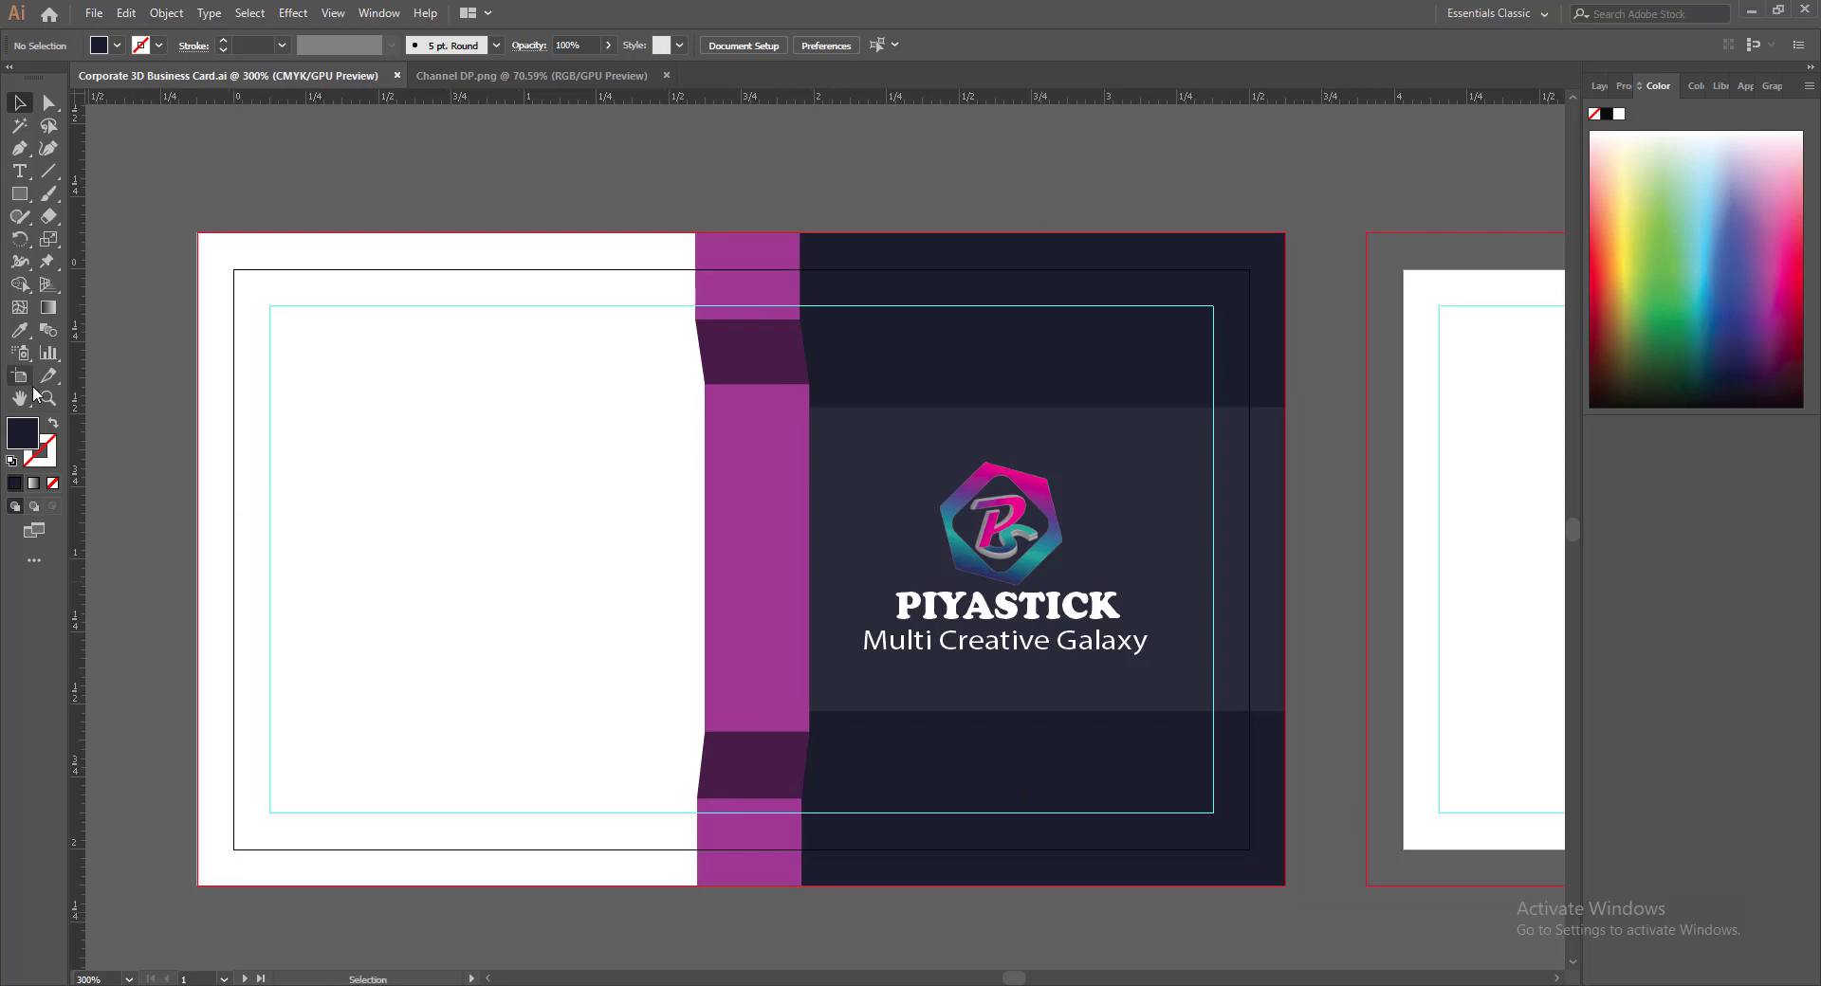
Draw a narrow rectangle about 0.165 by 0.52 in over the ribbon's upper end, from the card's top edge to the middle purple rectangle
click(20, 196)
drag(762, 233, 809, 383)
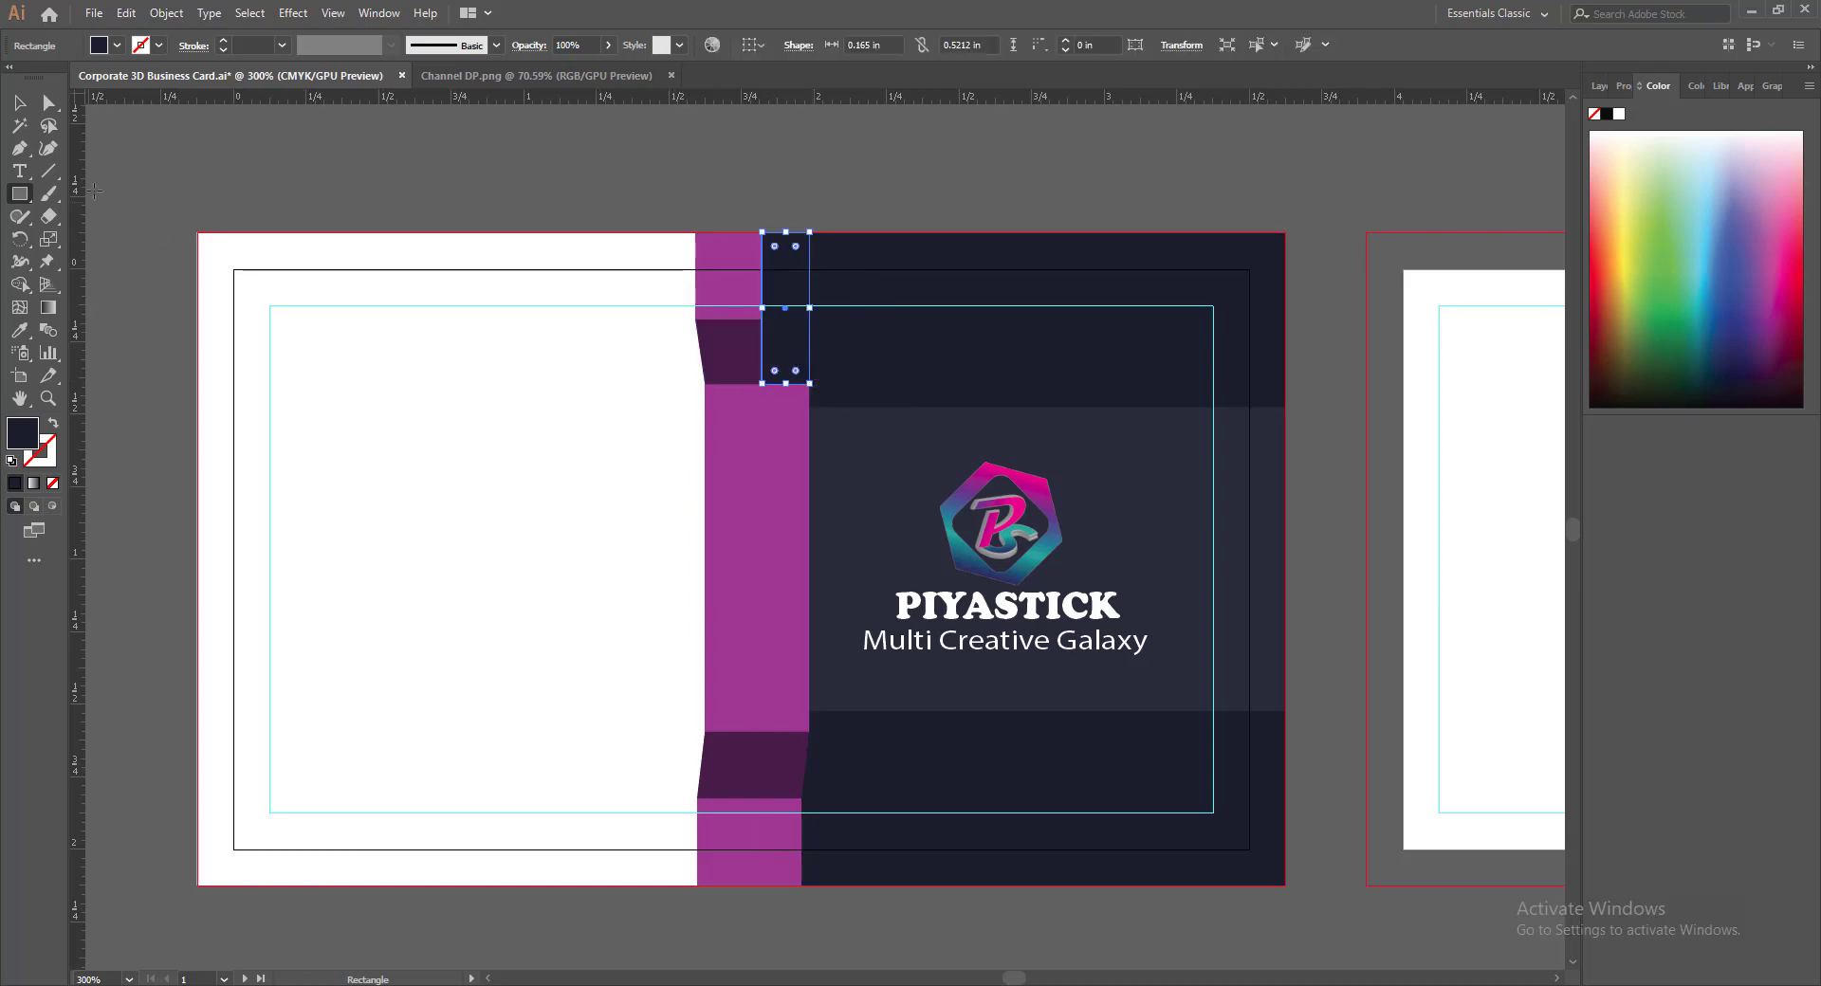
click(21, 103)
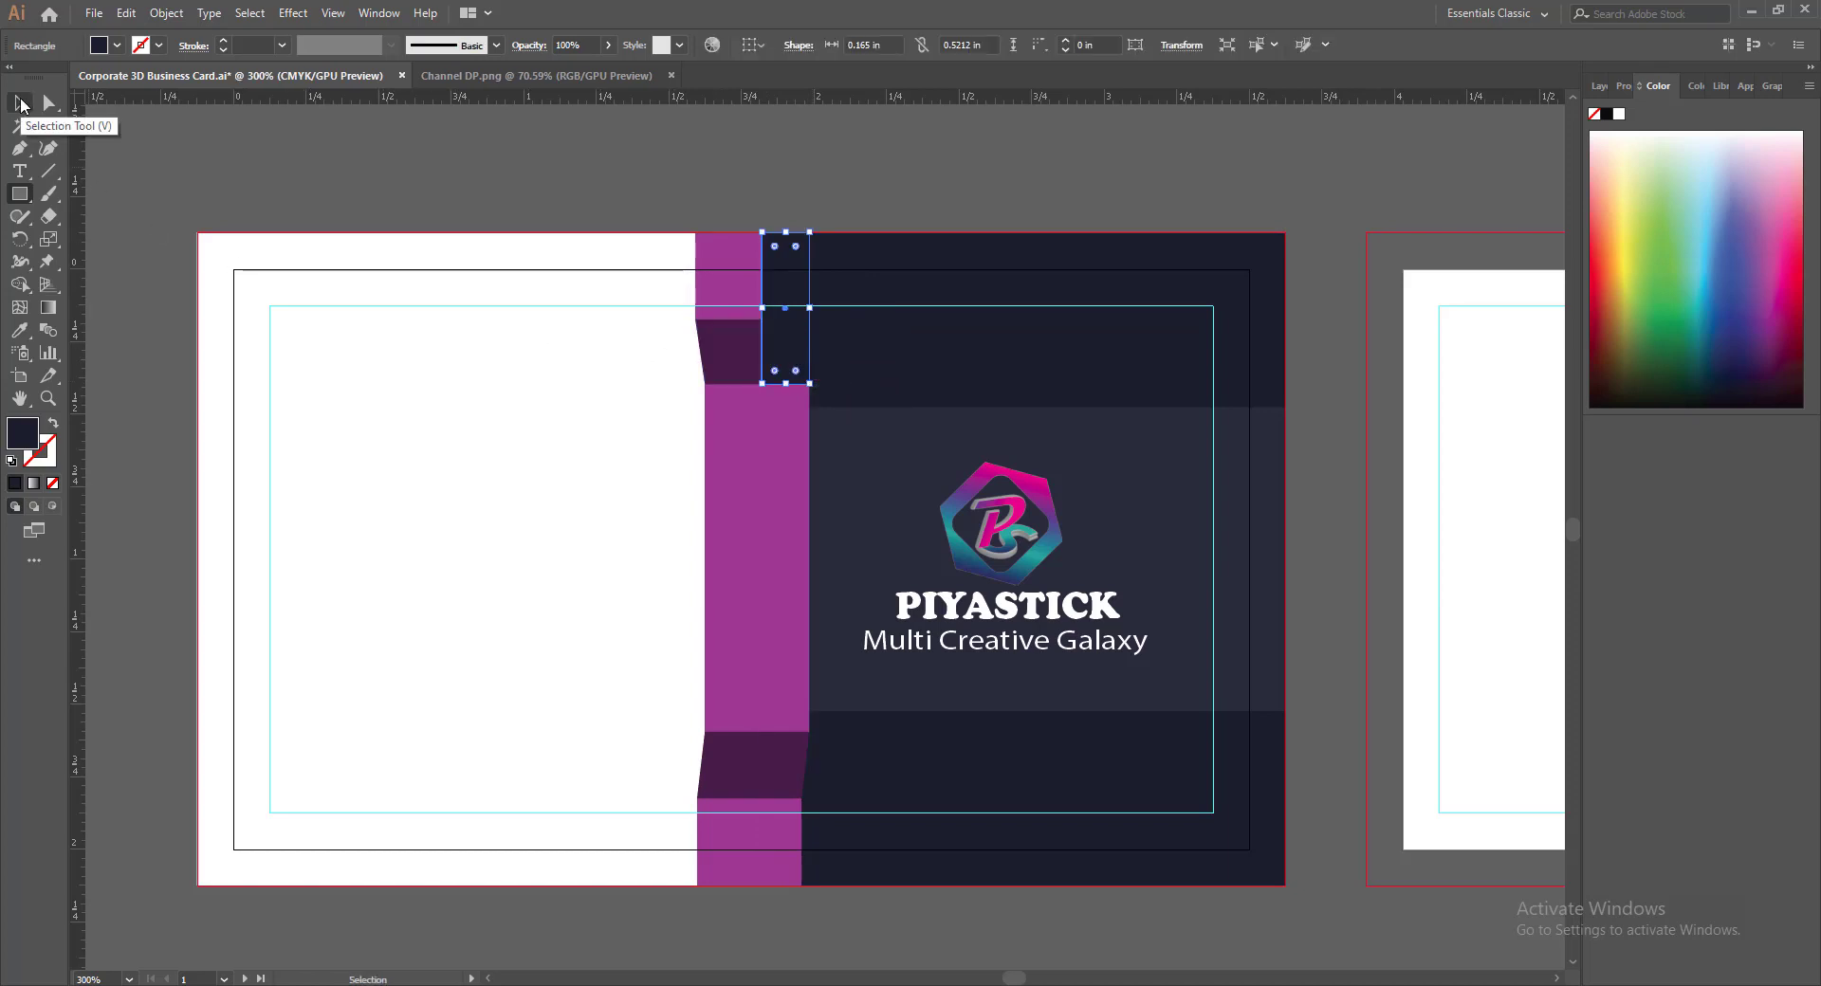
Bring the top purple ribbon rectangle in front of the narrow navy rectangle
click(735, 261)
right_click(736, 259)
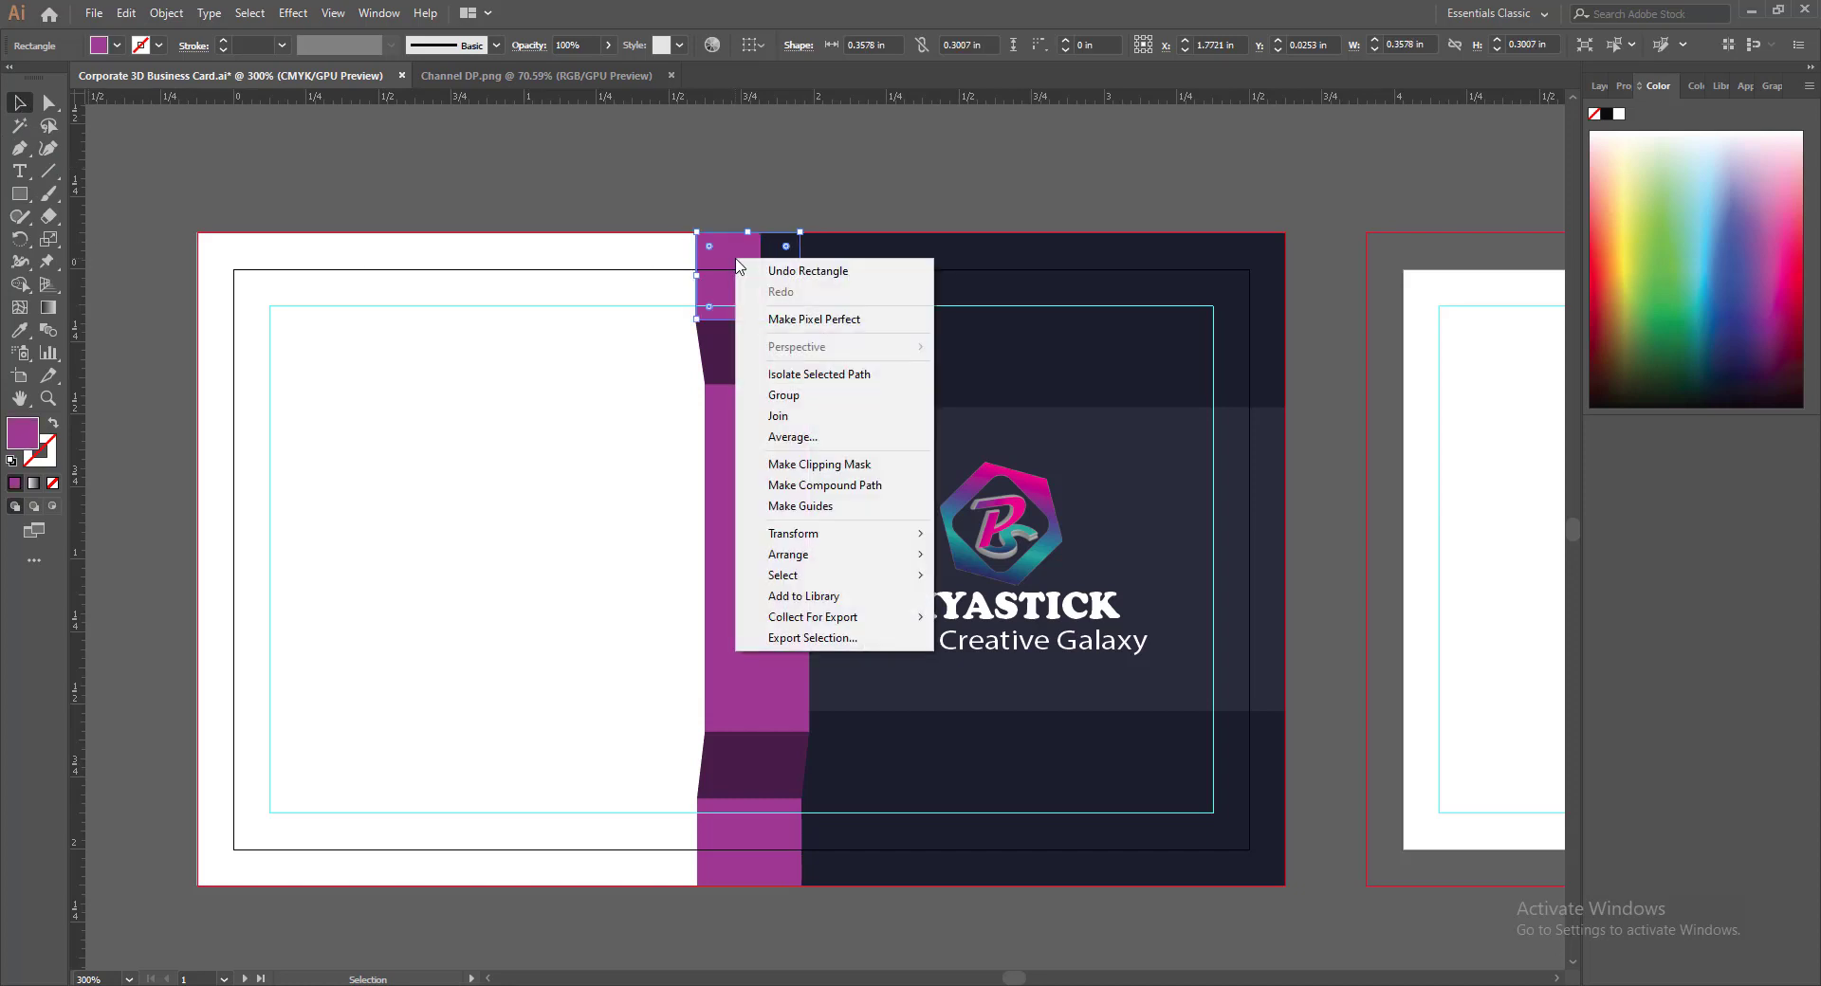
mouse_move(797, 555)
click(981, 556)
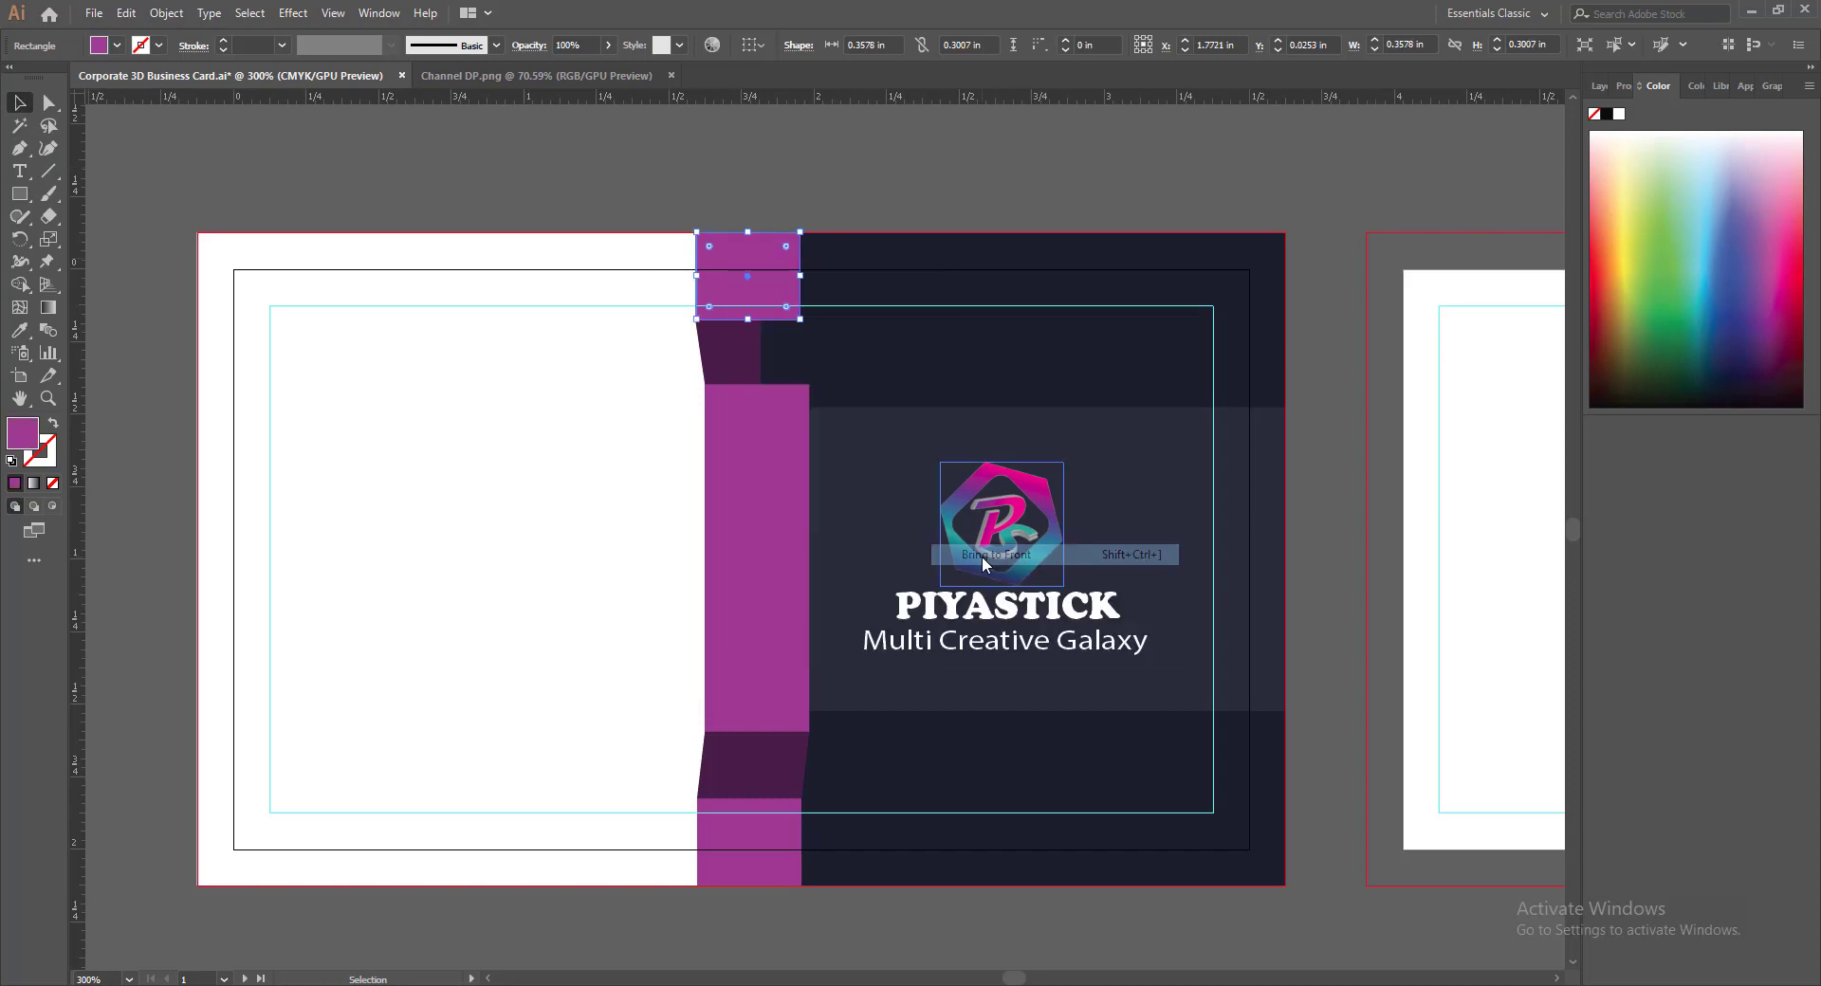
right_click(737, 363)
mouse_move(916, 668)
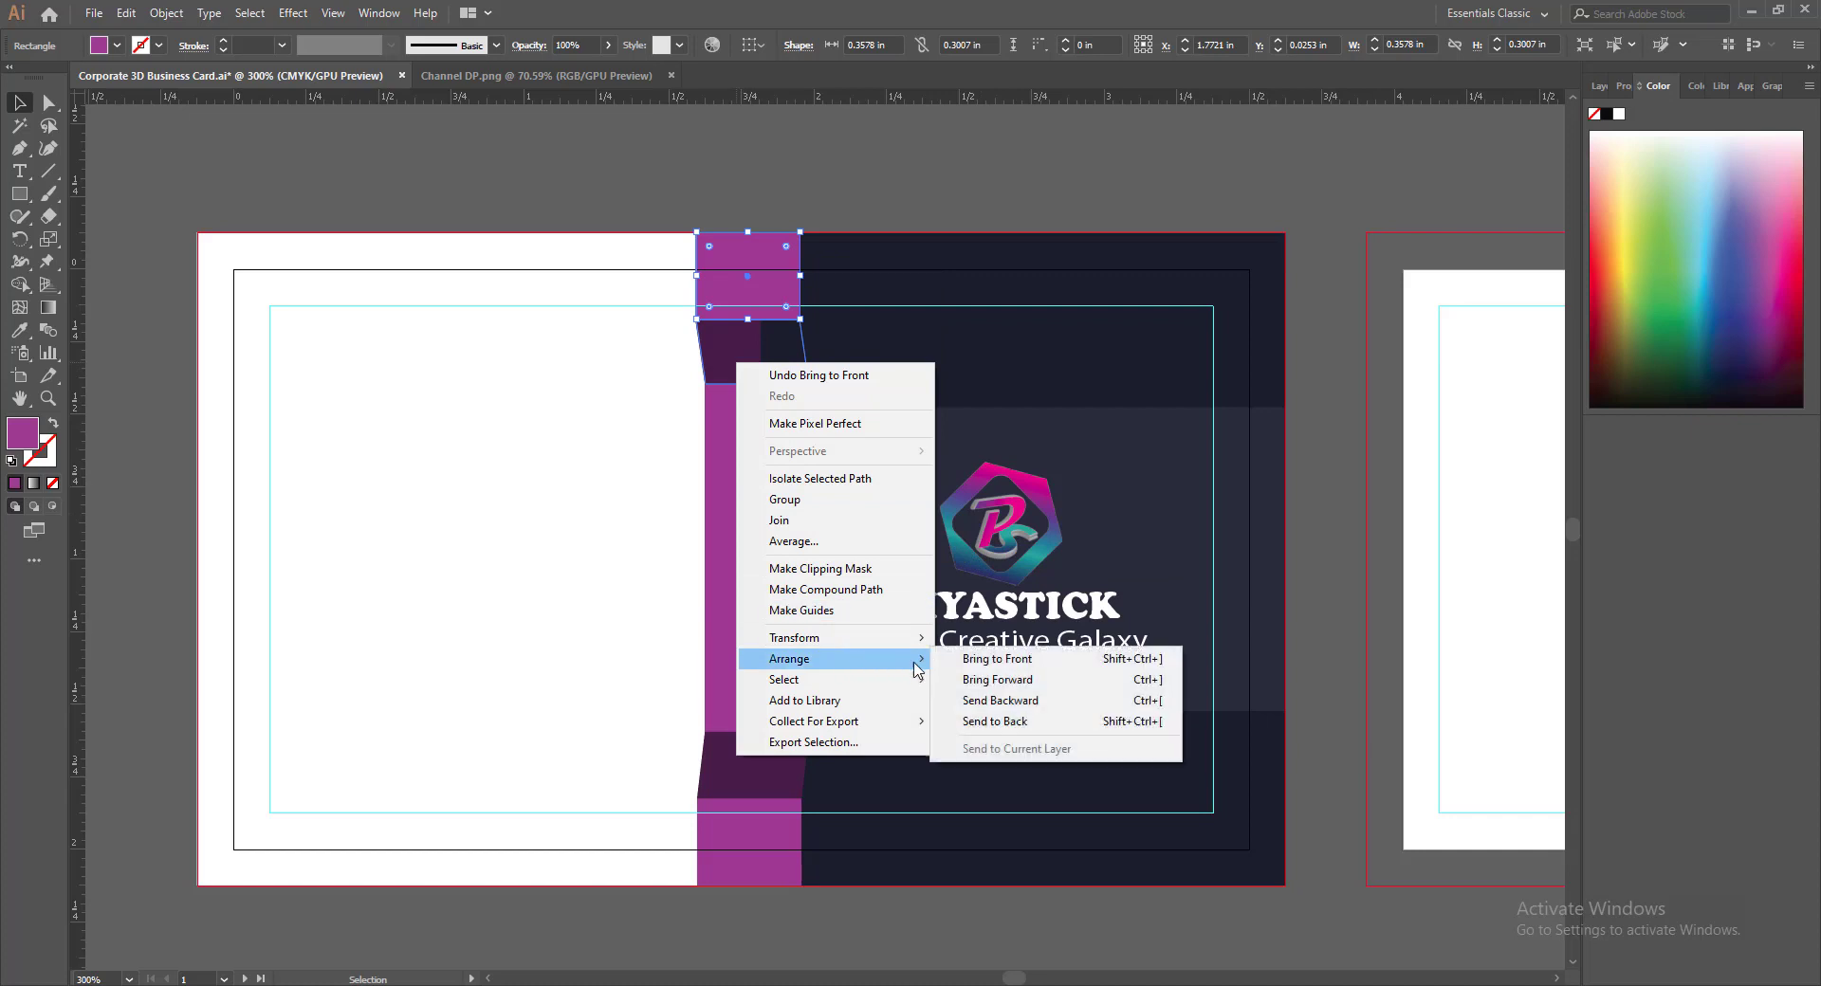
click(977, 662)
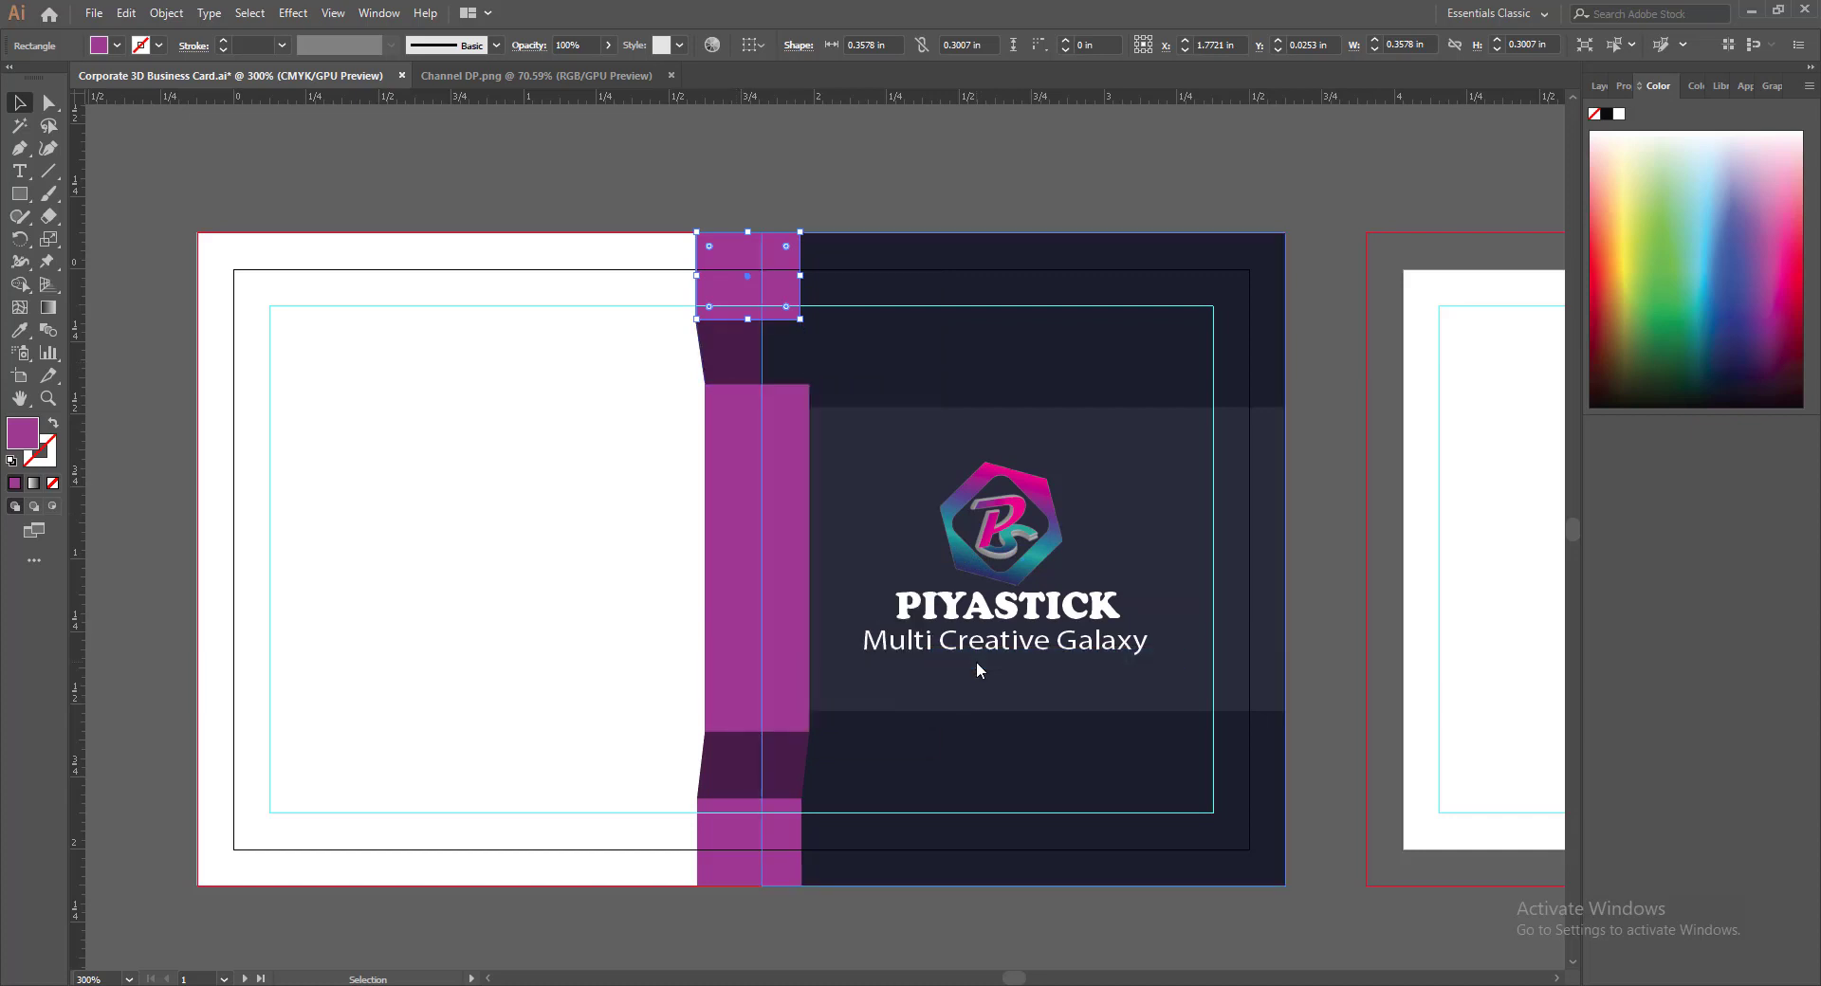
Bring the upper dark purple connector to the front, over the narrow navy rectangle
click(524, 264)
click(733, 355)
right_click(732, 355)
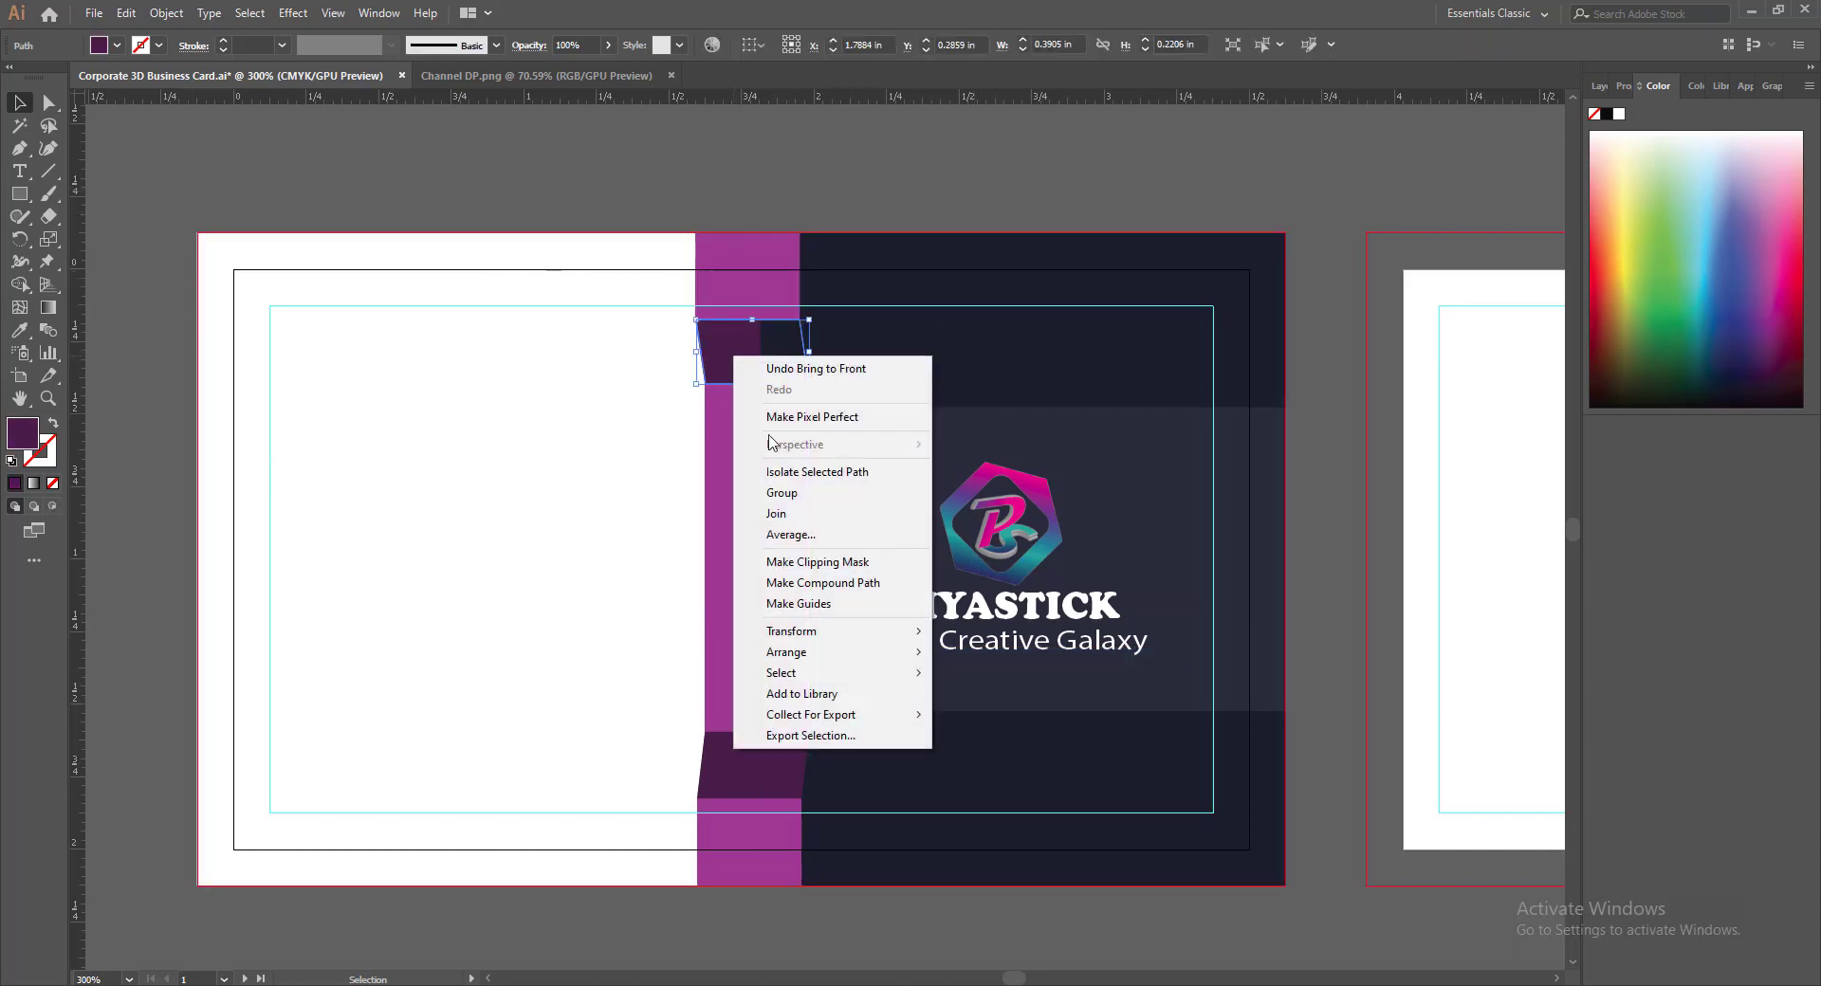
mouse_move(911, 652)
click(996, 651)
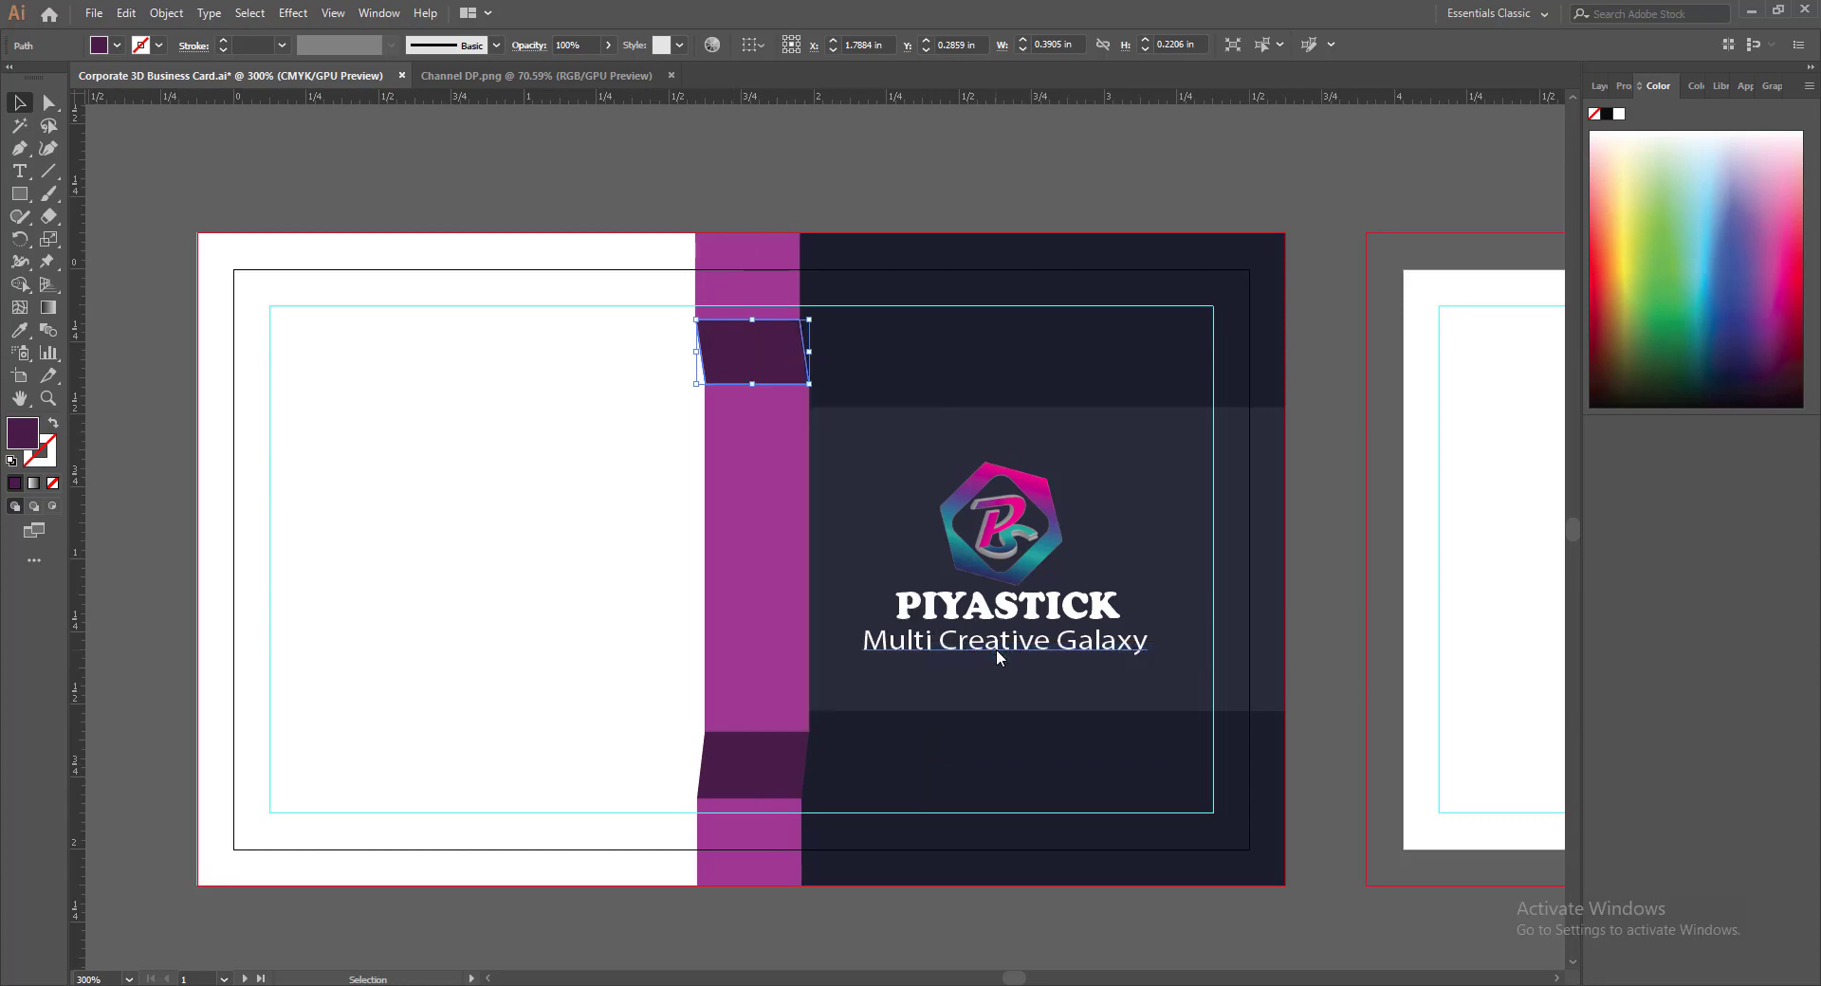
click(238, 189)
click(808, 281)
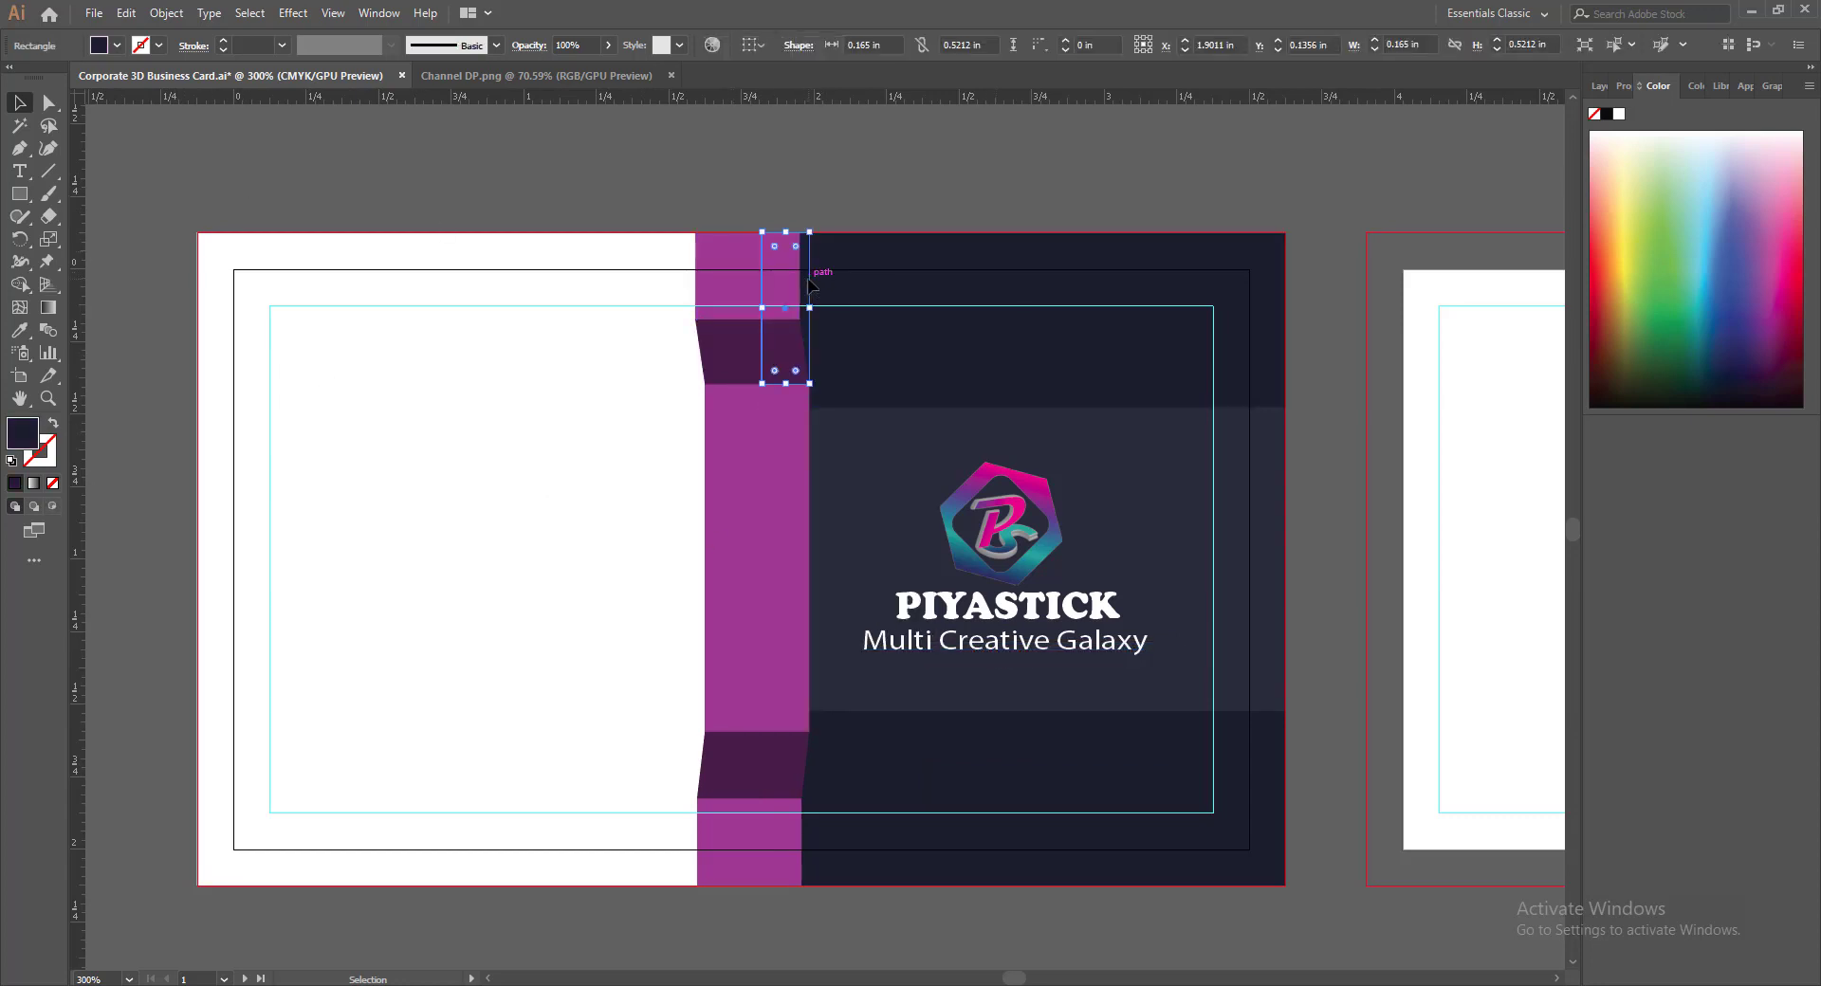
click(854, 161)
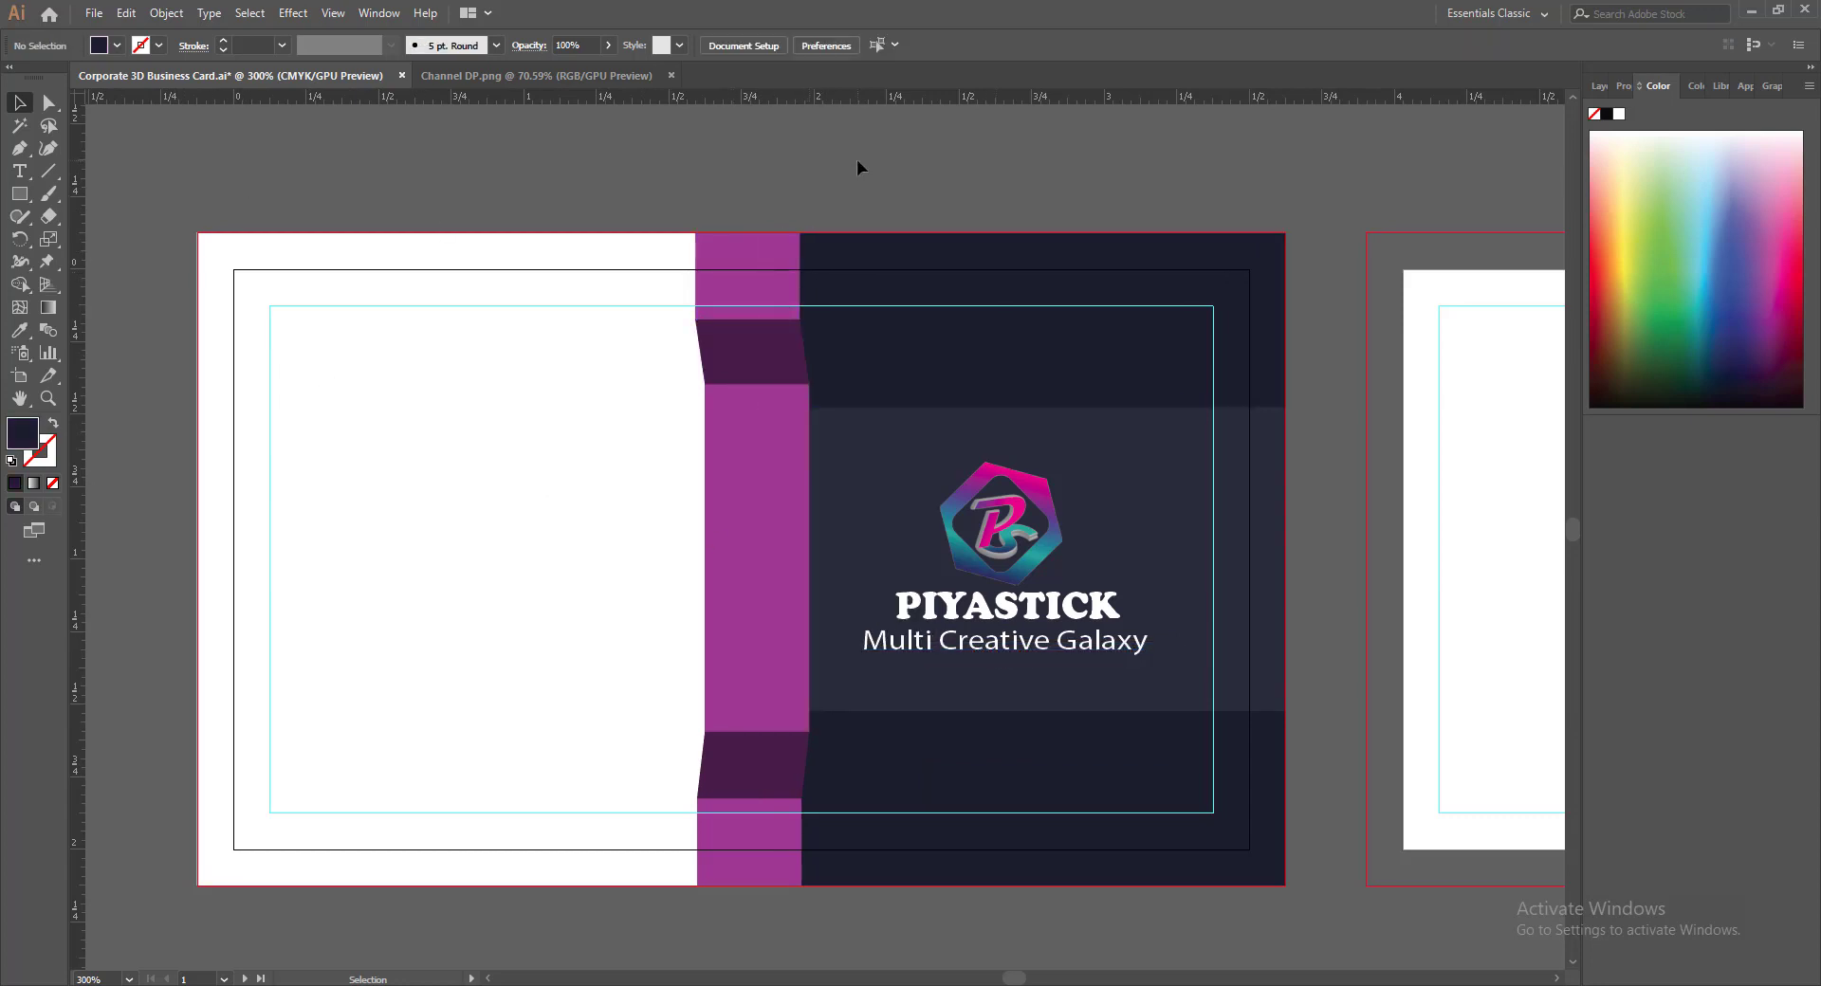
Undo bringing the top purple rectangle and the upper connector to the front
key(ctrl+z)
key(ctrl+z)
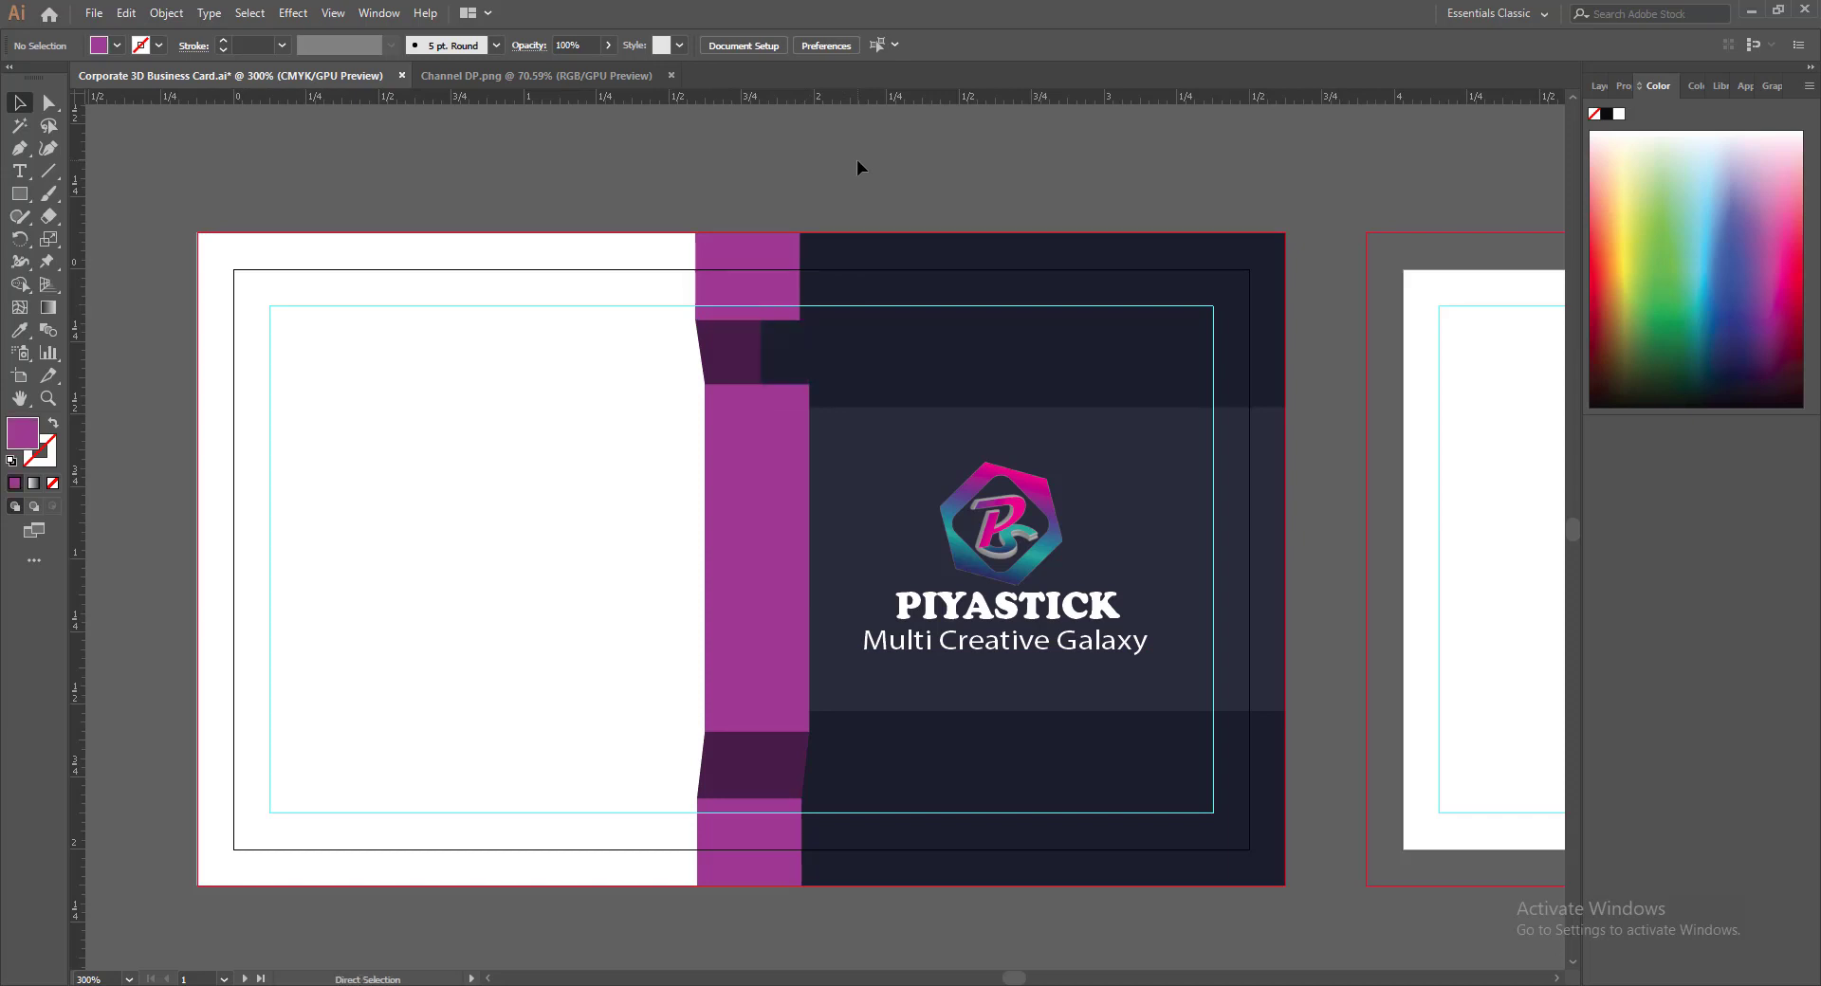
key(ctrl+z)
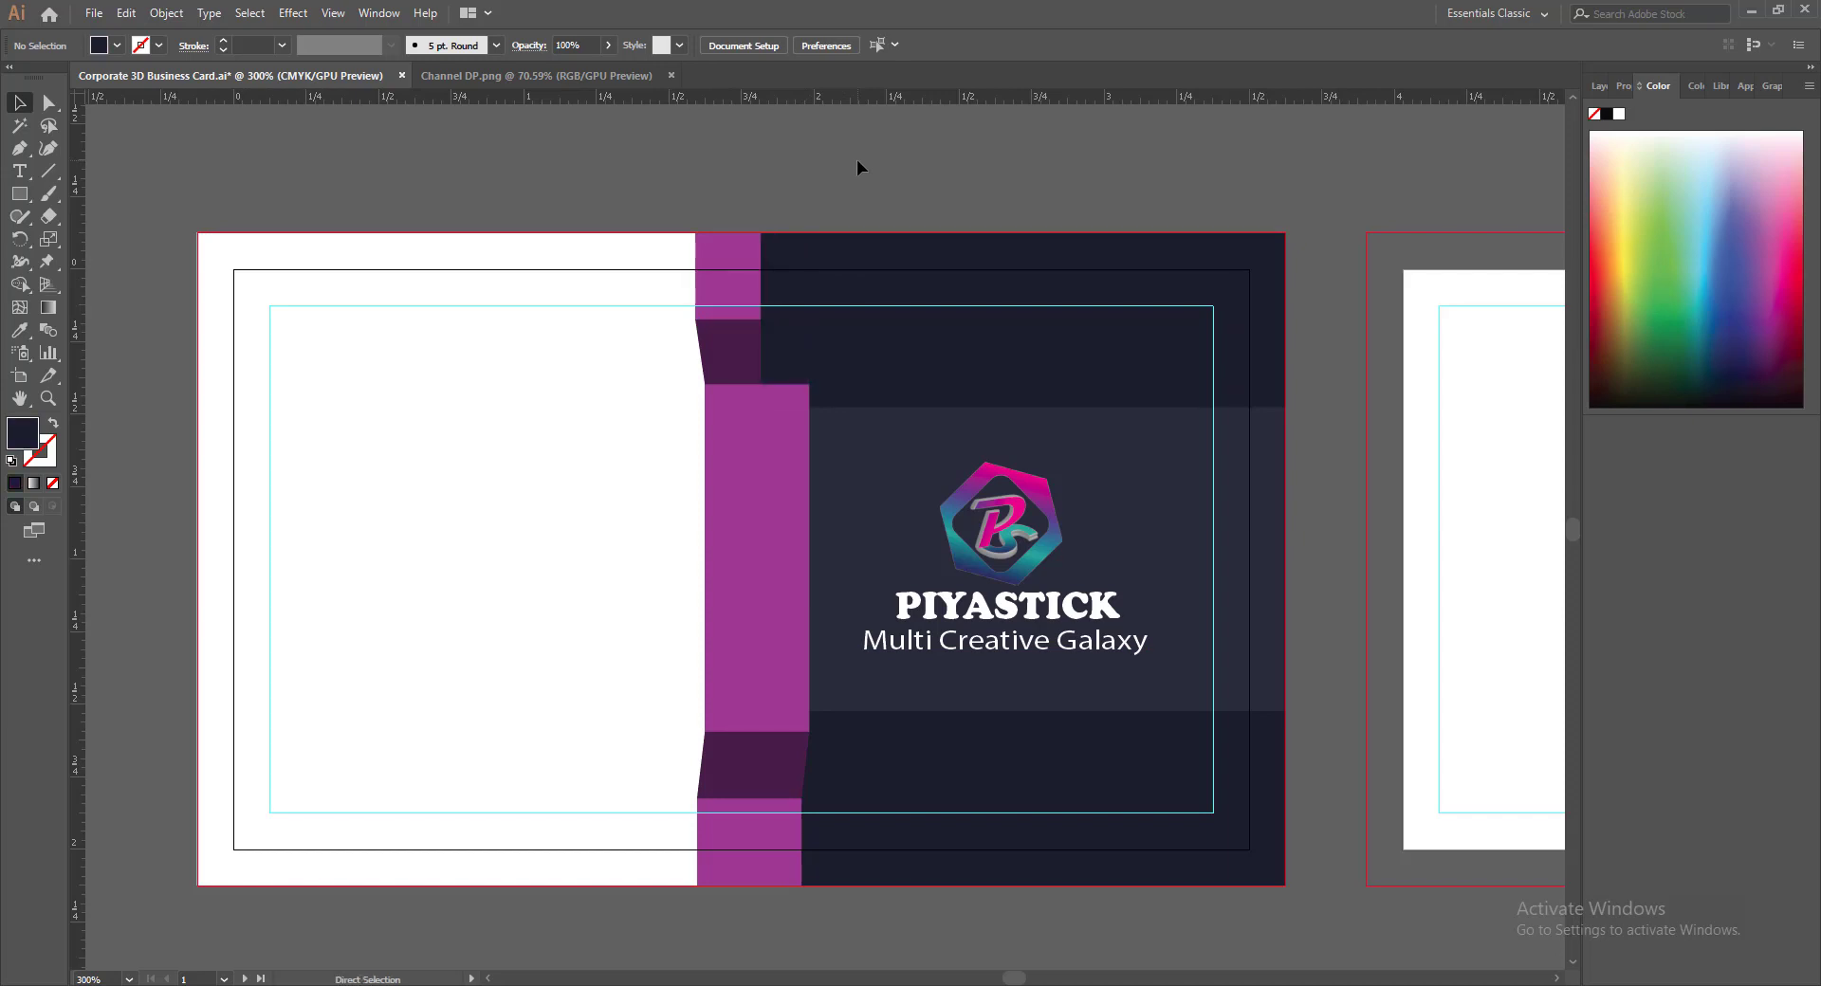
Change the fill of the narrow navy rectangle over the ribbon's upper end to near-black
key(v)
click(791, 353)
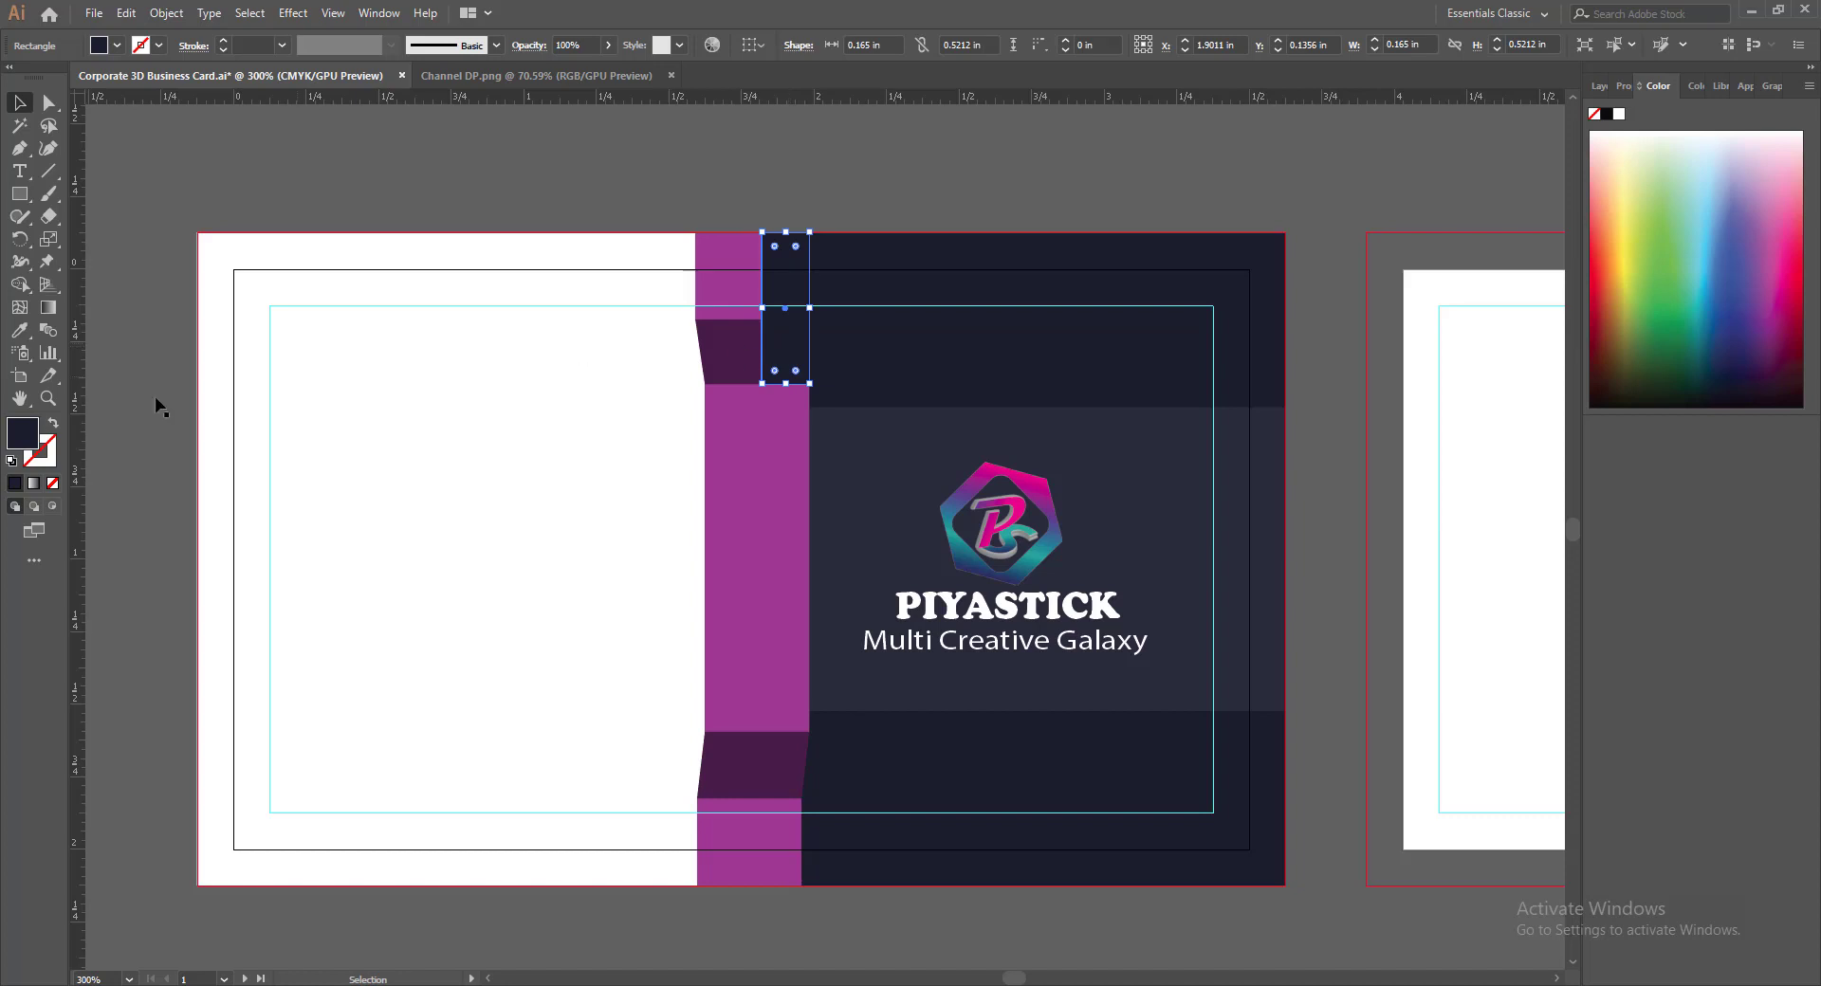
double_click(23, 447)
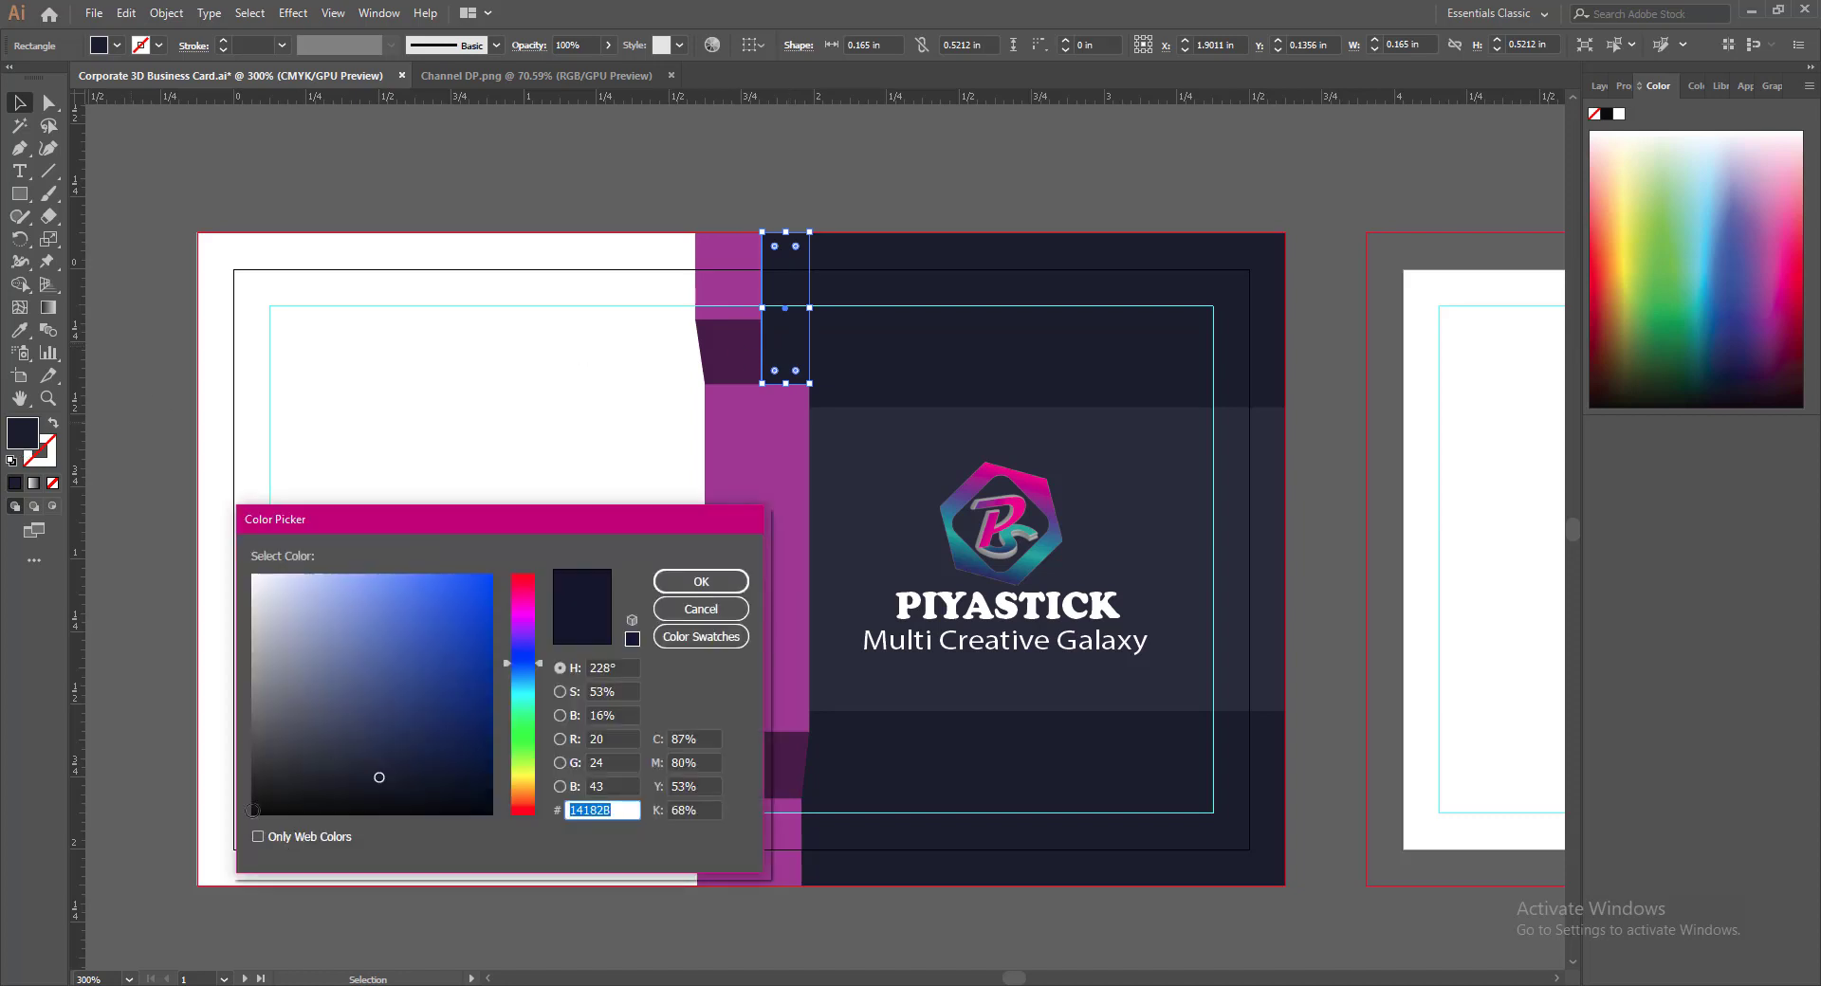
click(253, 810)
click(696, 583)
click(567, 178)
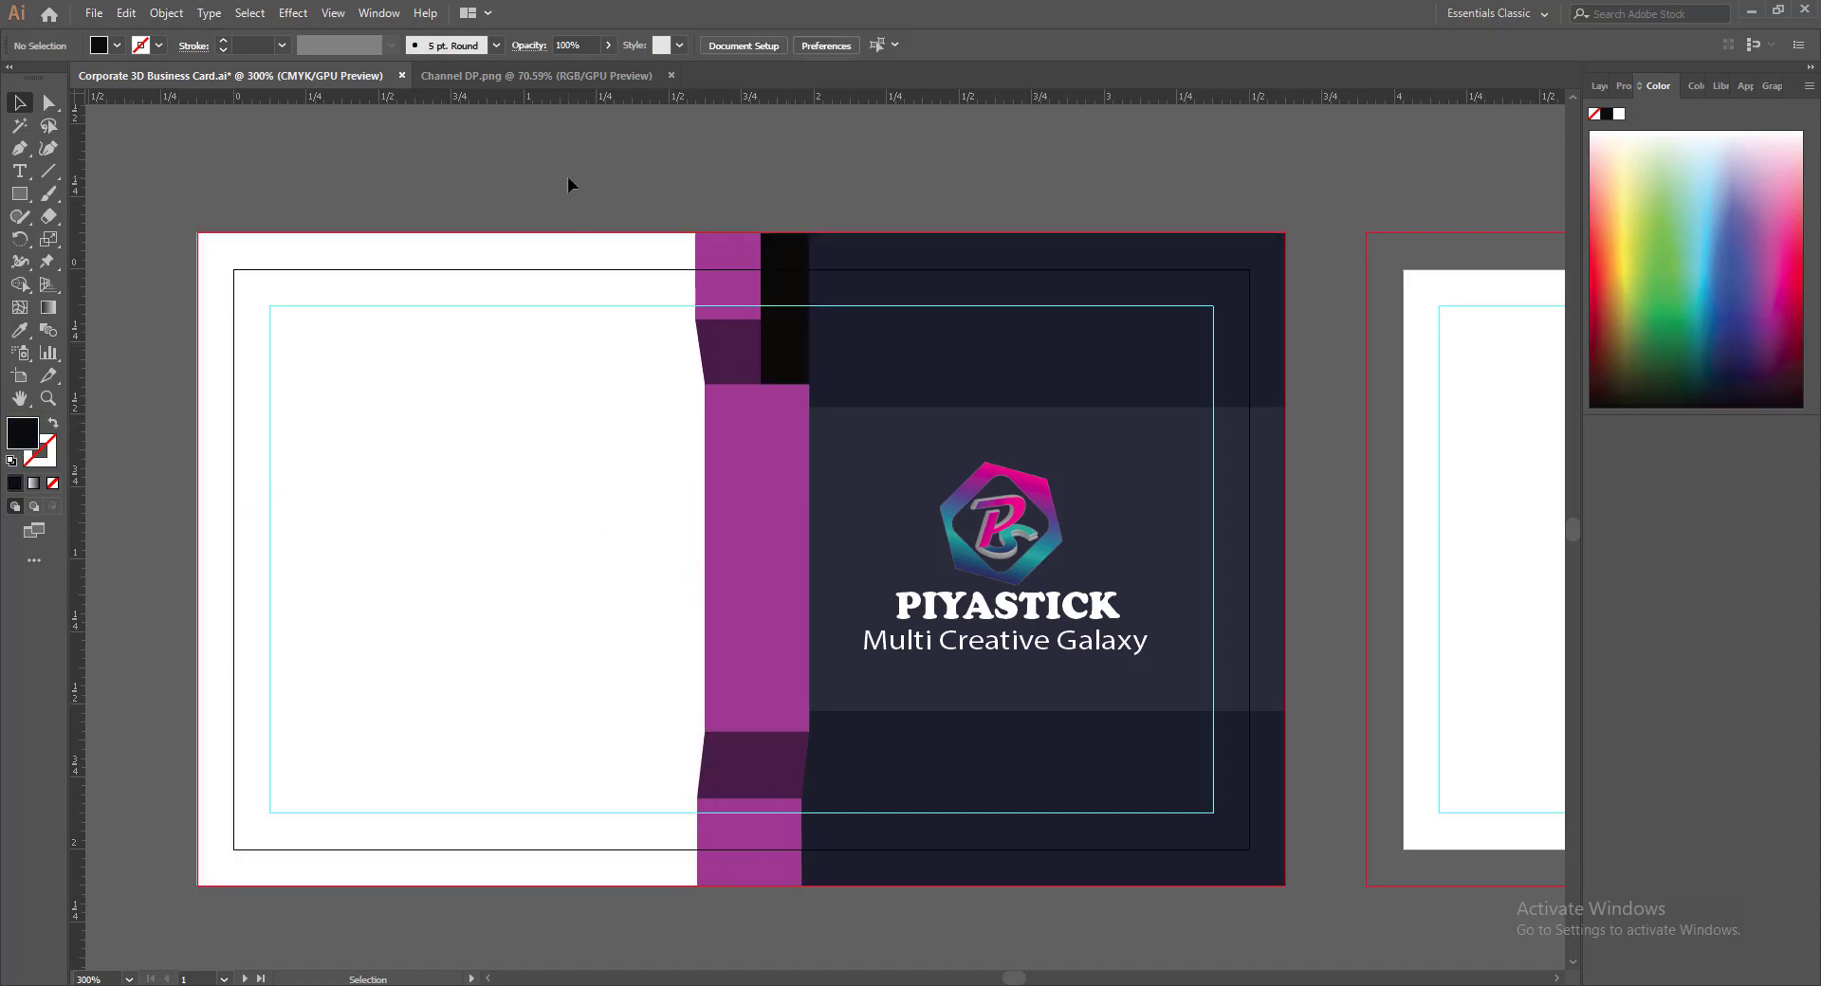
Bring the top purple rectangle and the upper dark purple connector together in front of the narrow black rectangle
click(730, 294)
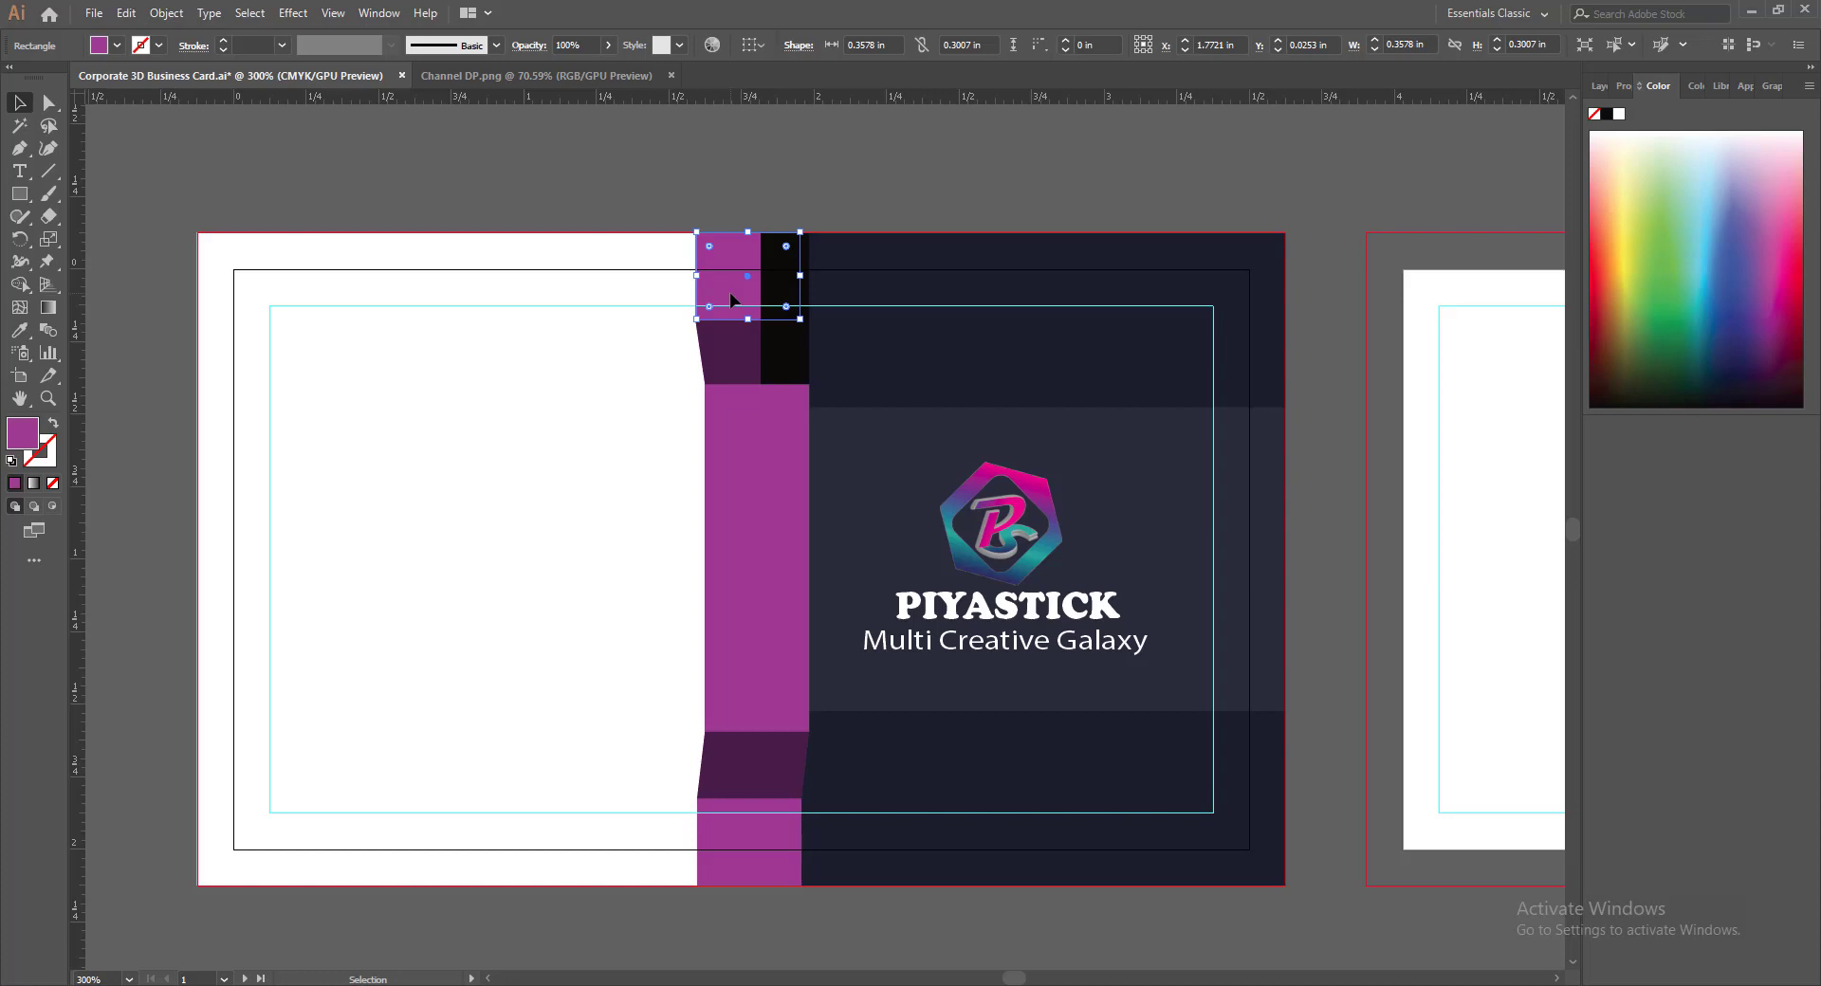
shift+click(726, 352)
mouse_move(827, 612)
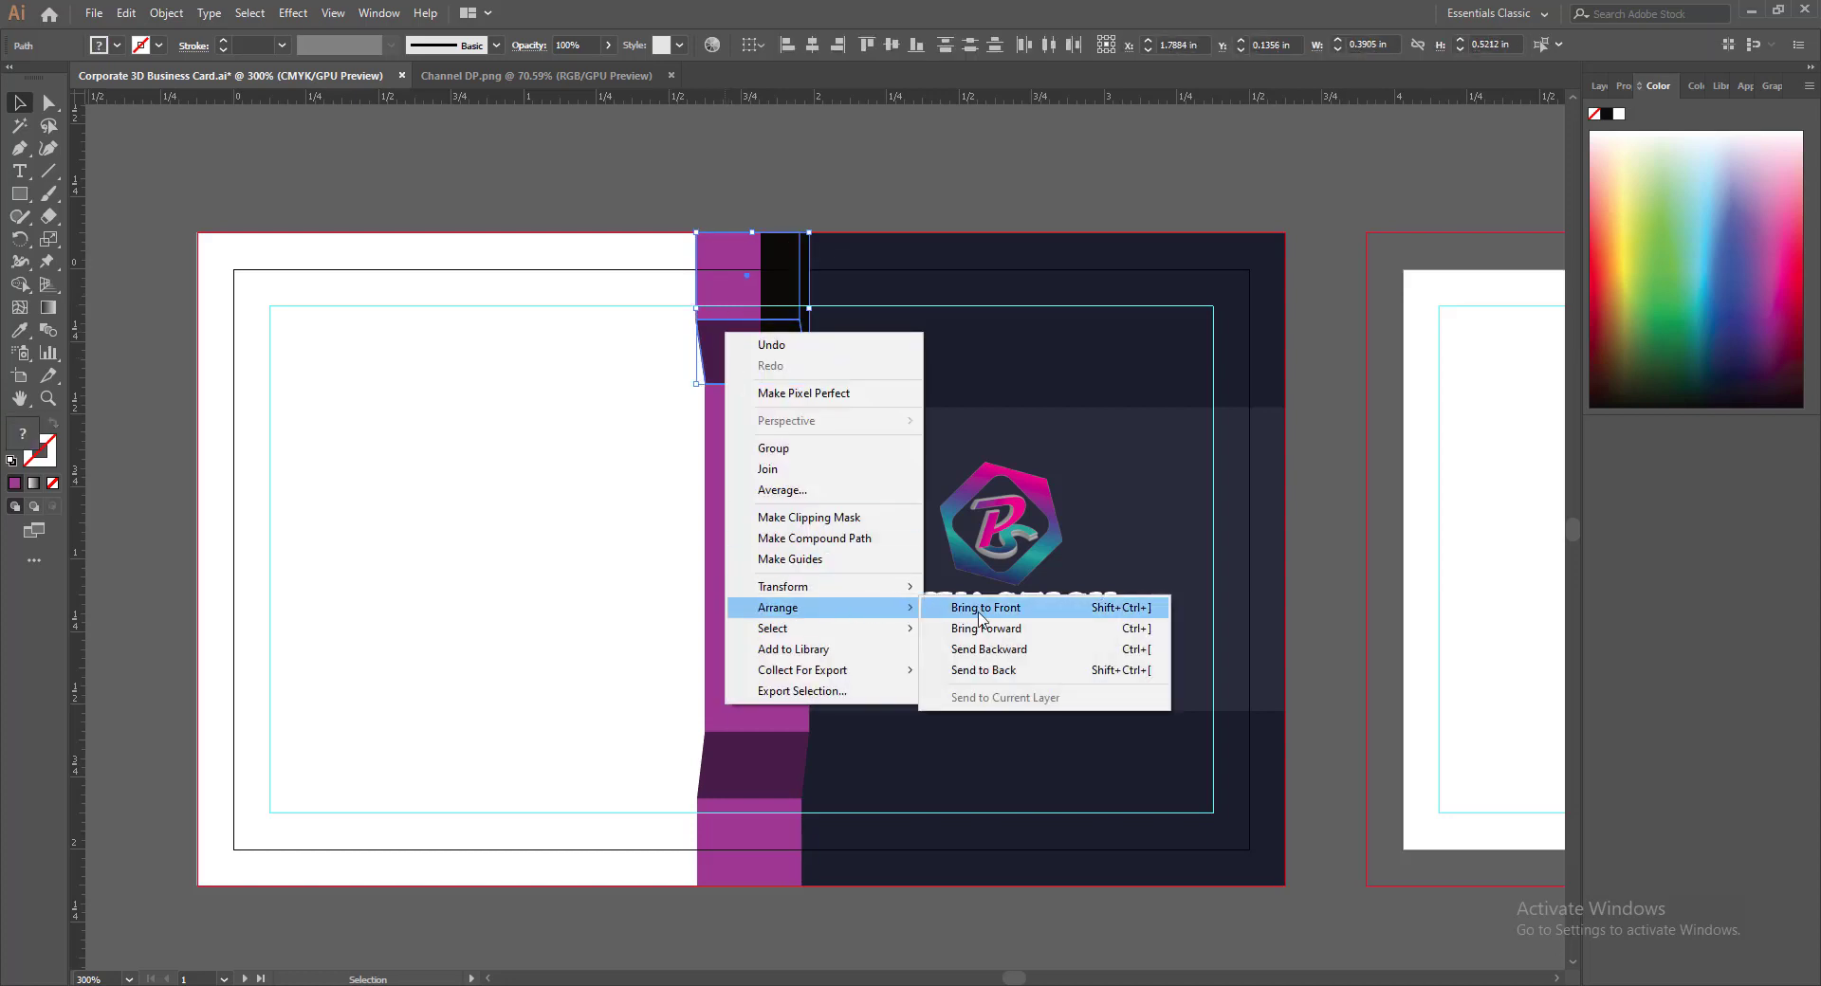
click(980, 615)
click(153, 412)
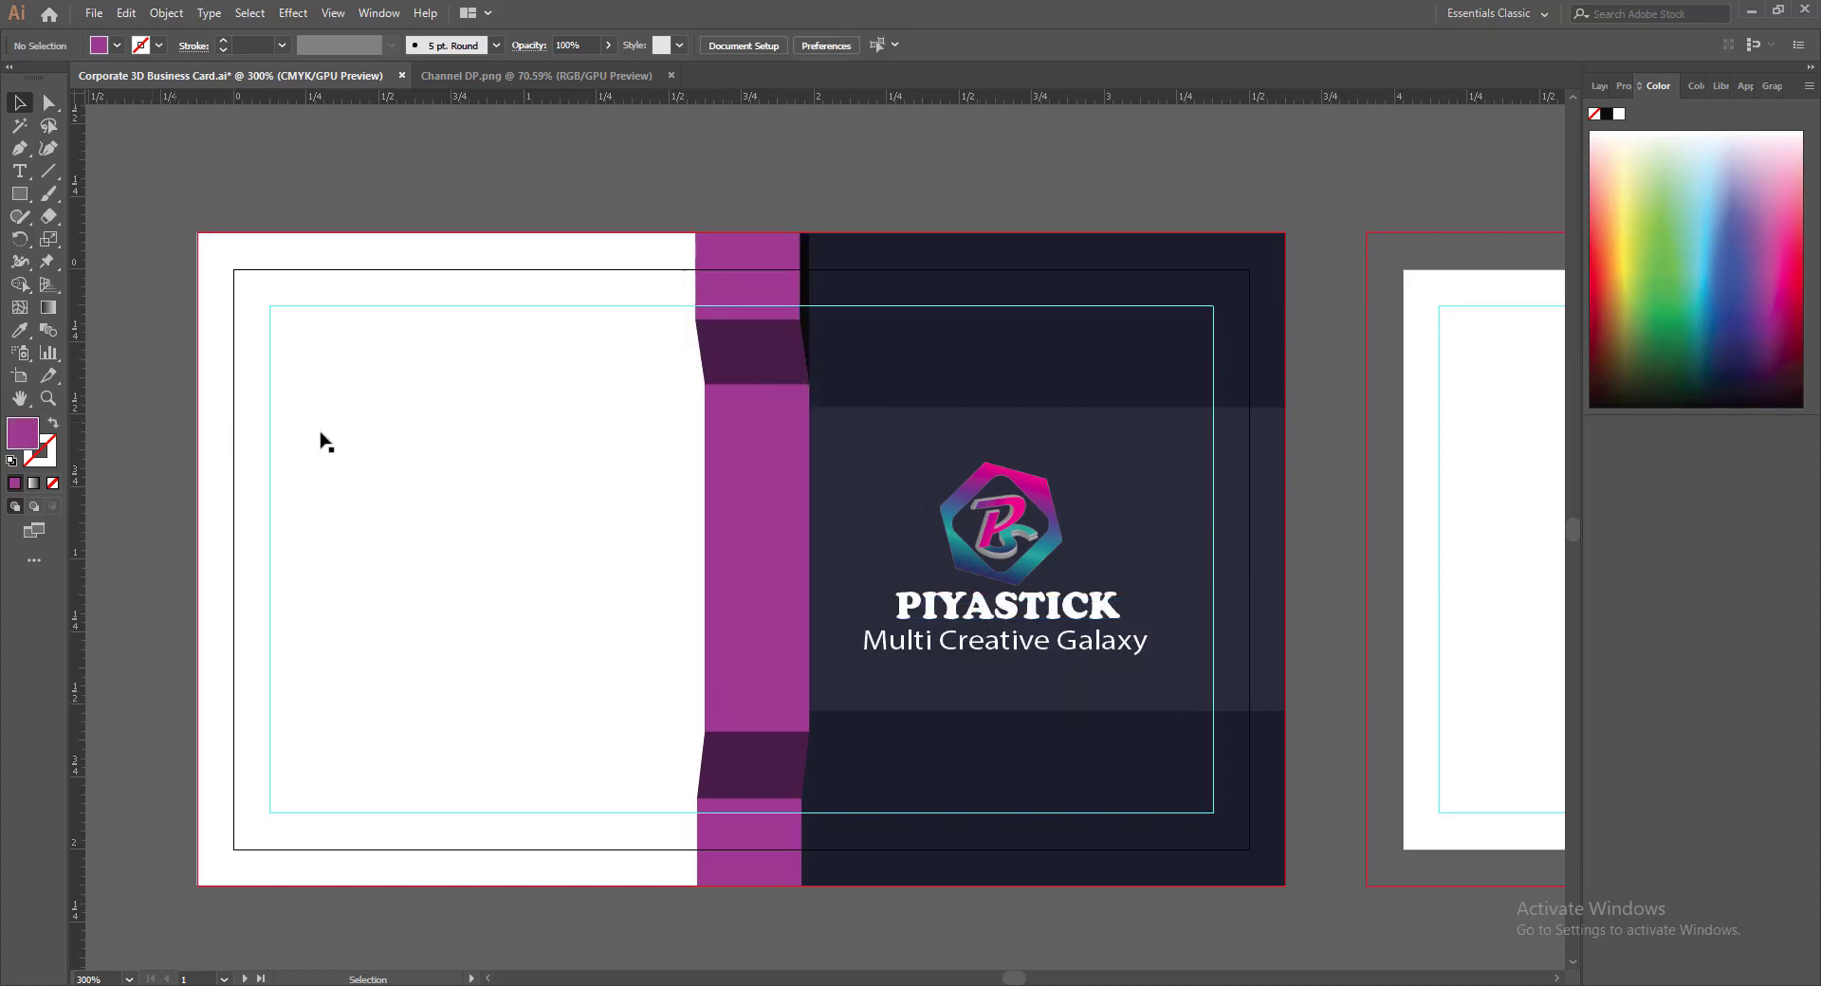
Reduce the opacity of the narrow black rectangle behind the ribbon's upper end to 61%
click(799, 305)
click(174, 393)
click(806, 275)
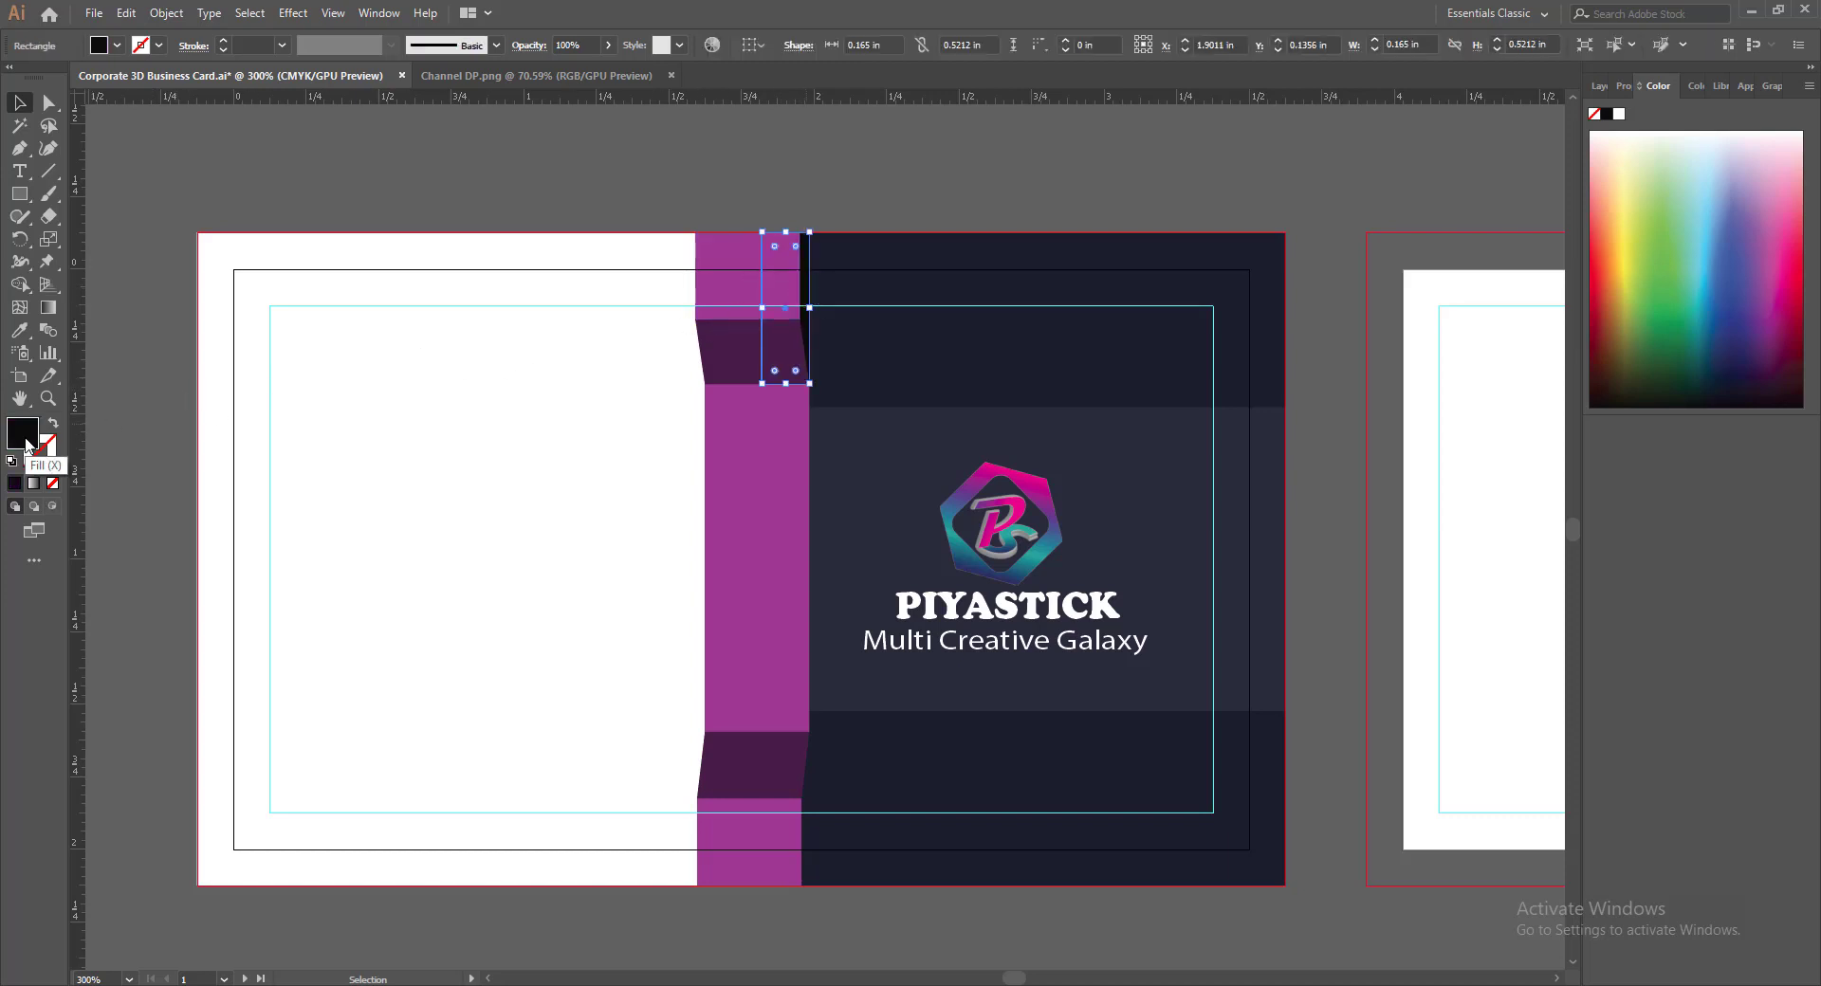
click(608, 45)
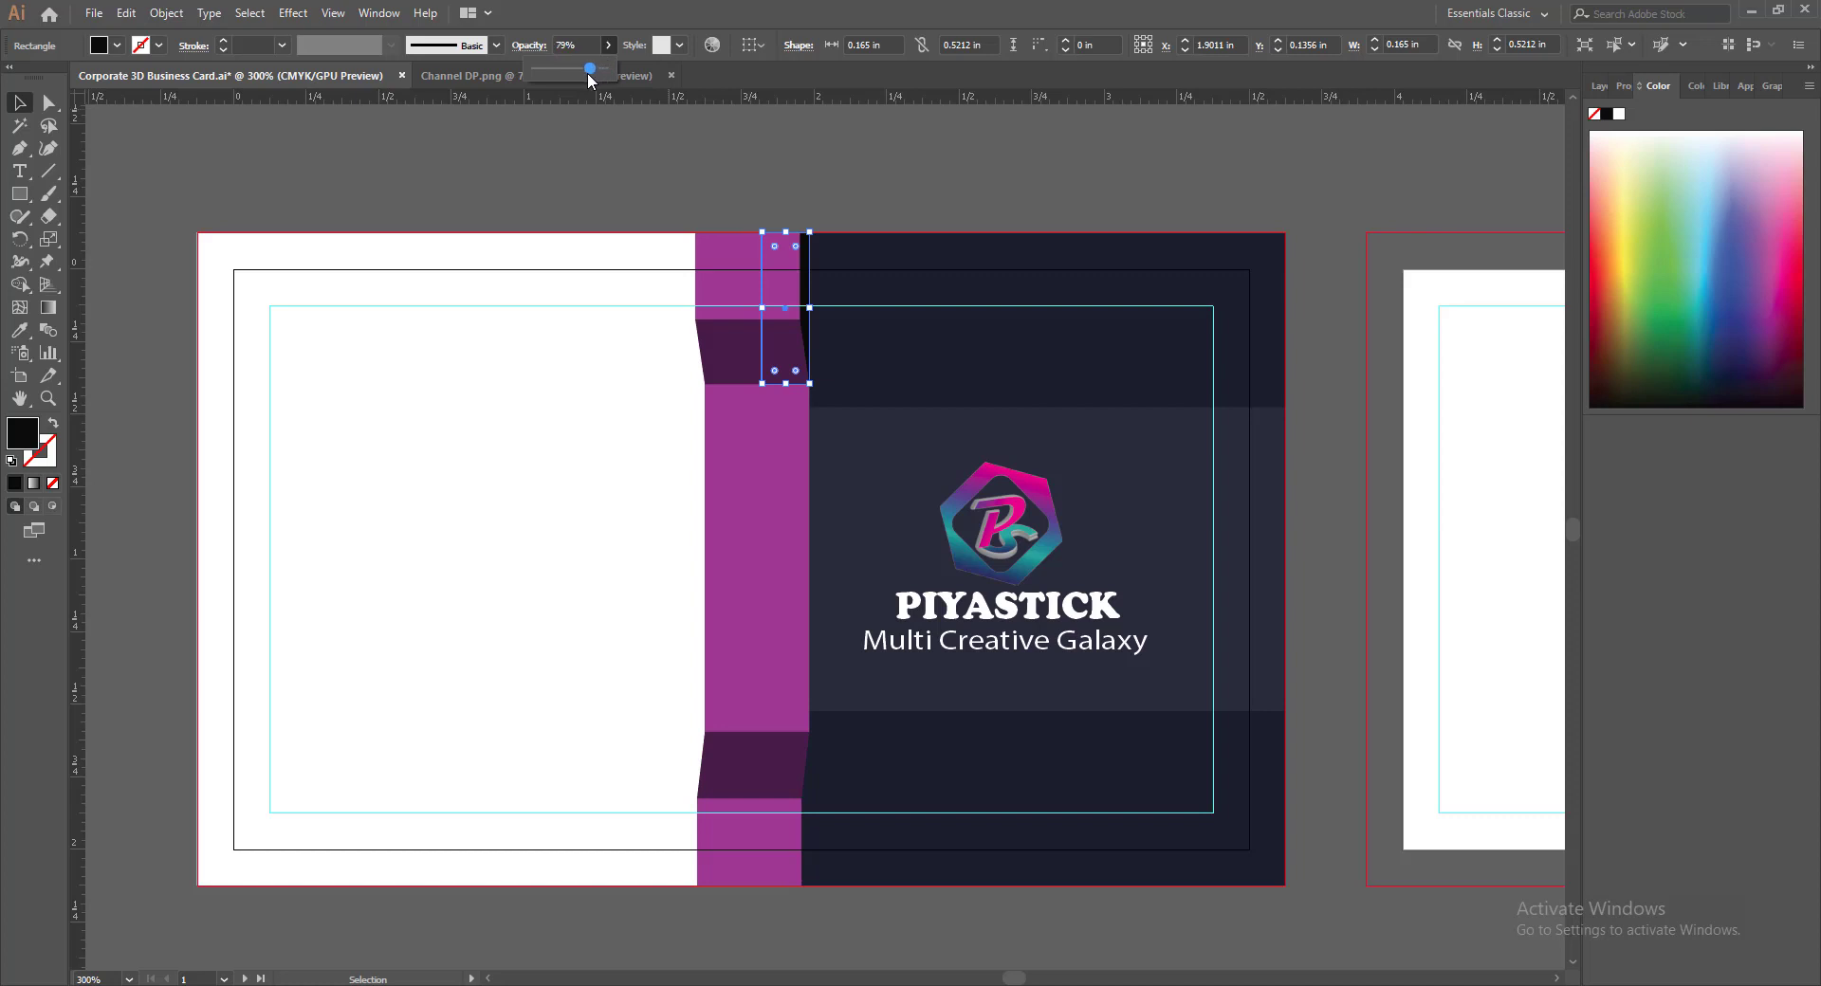
drag(588, 73, 577, 68)
click(806, 150)
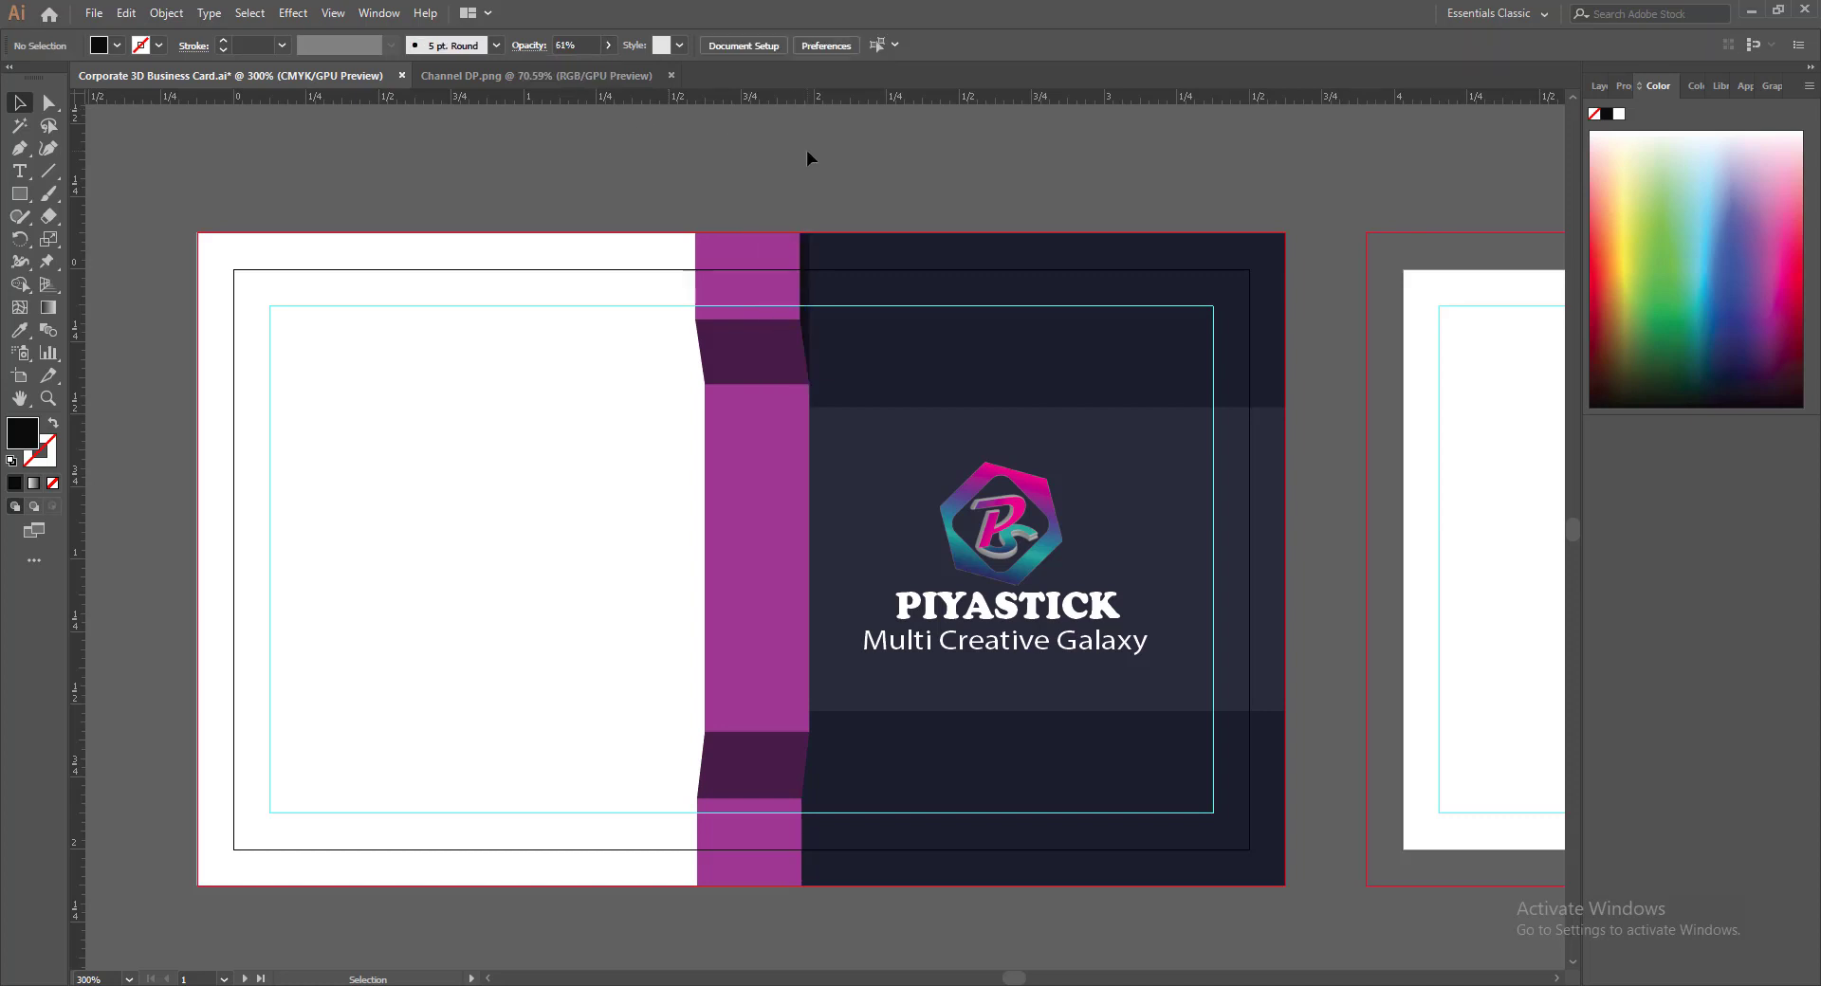
Lower the upper black shadow rectangle's opacity further to 40%
click(795, 266)
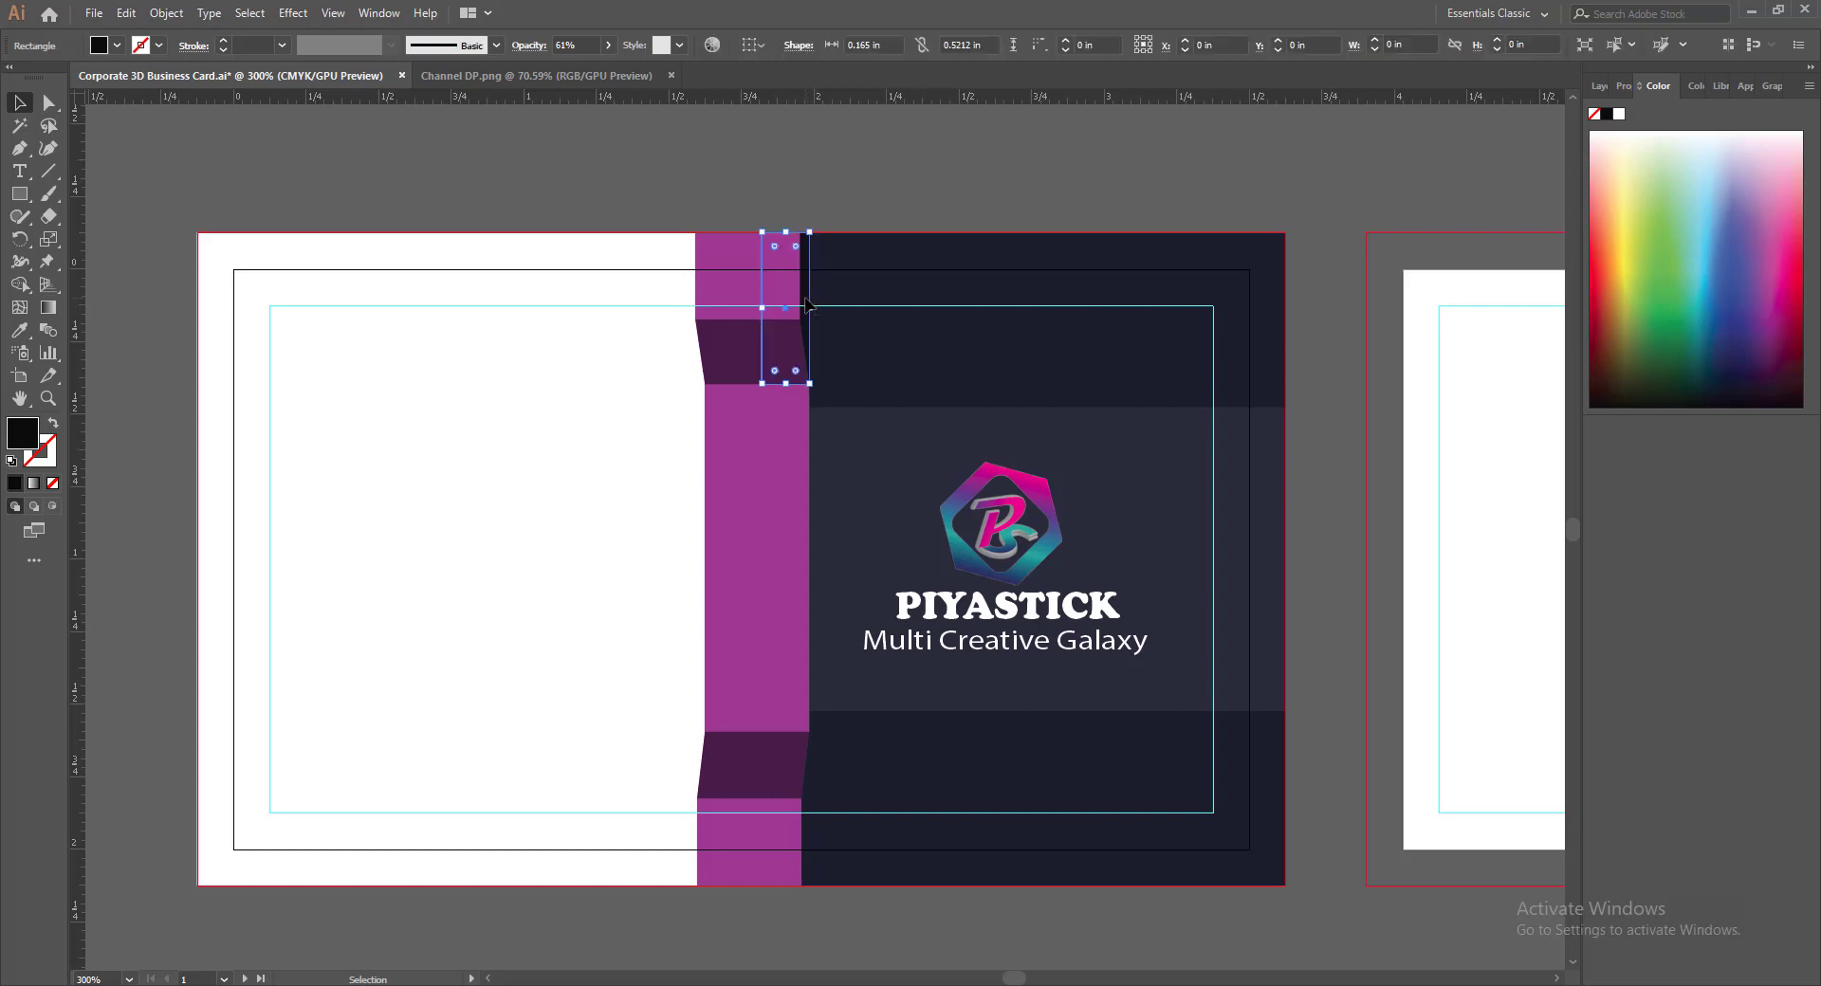
click(607, 45)
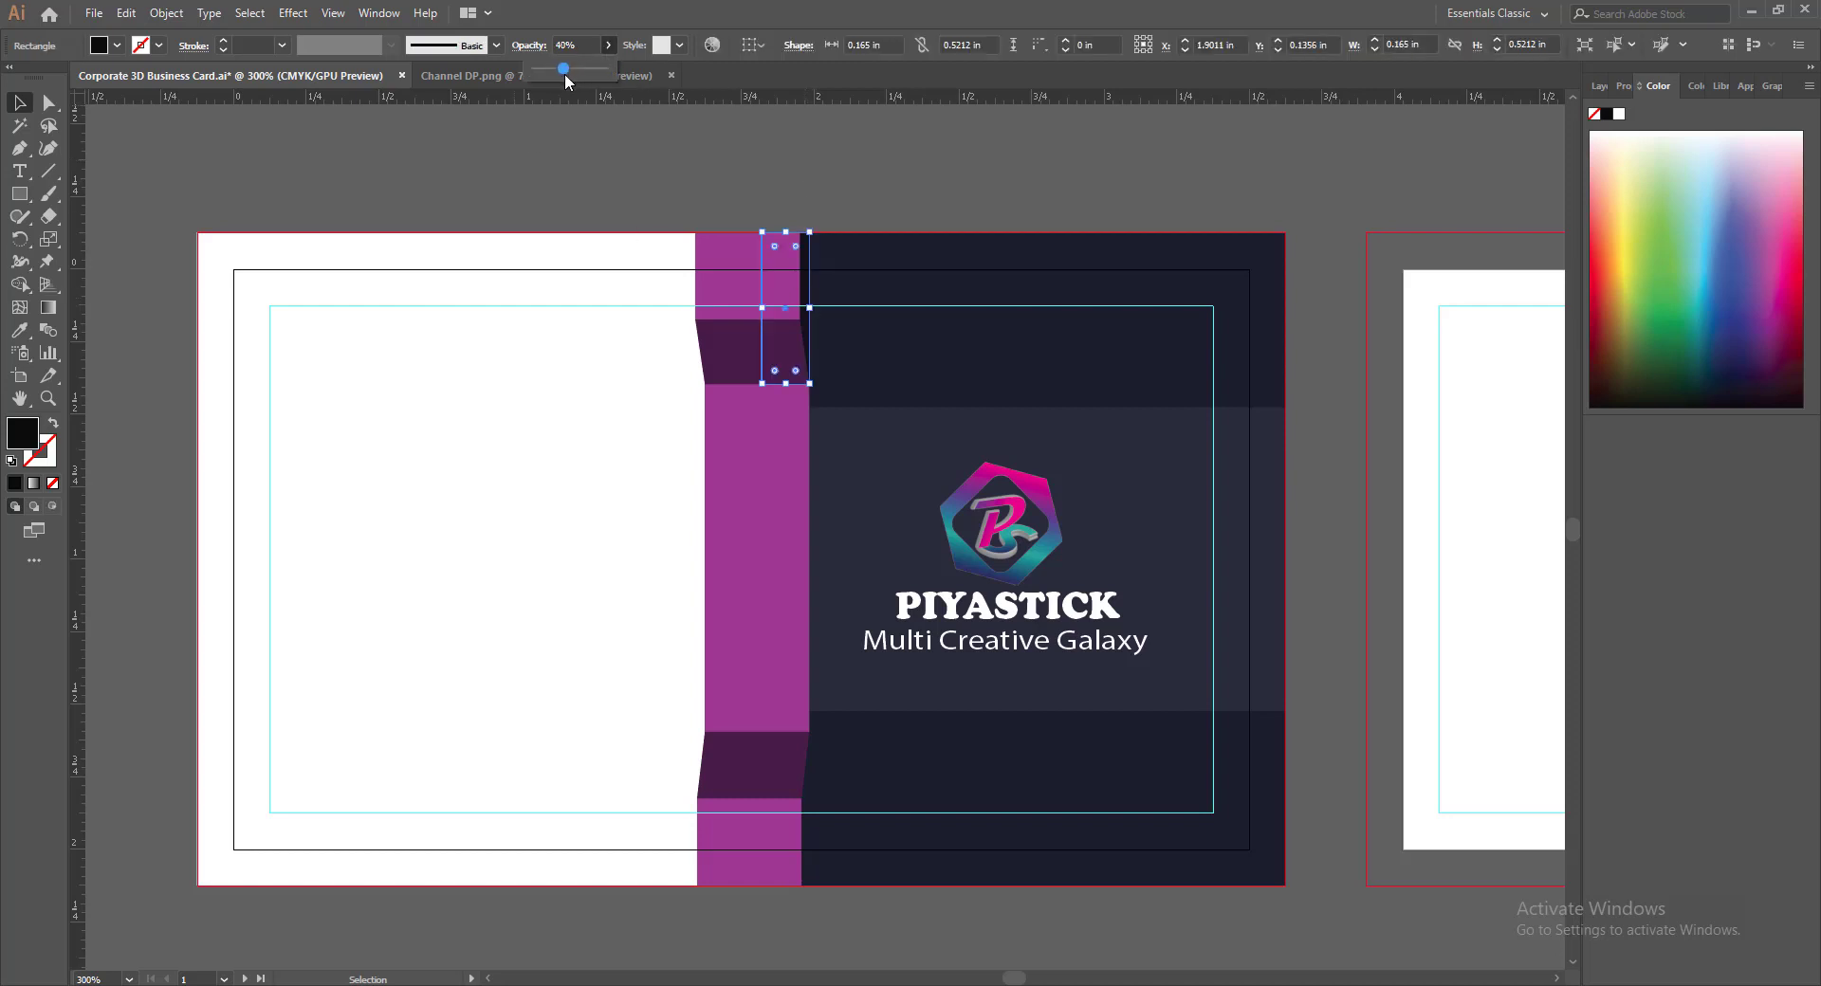
click(788, 134)
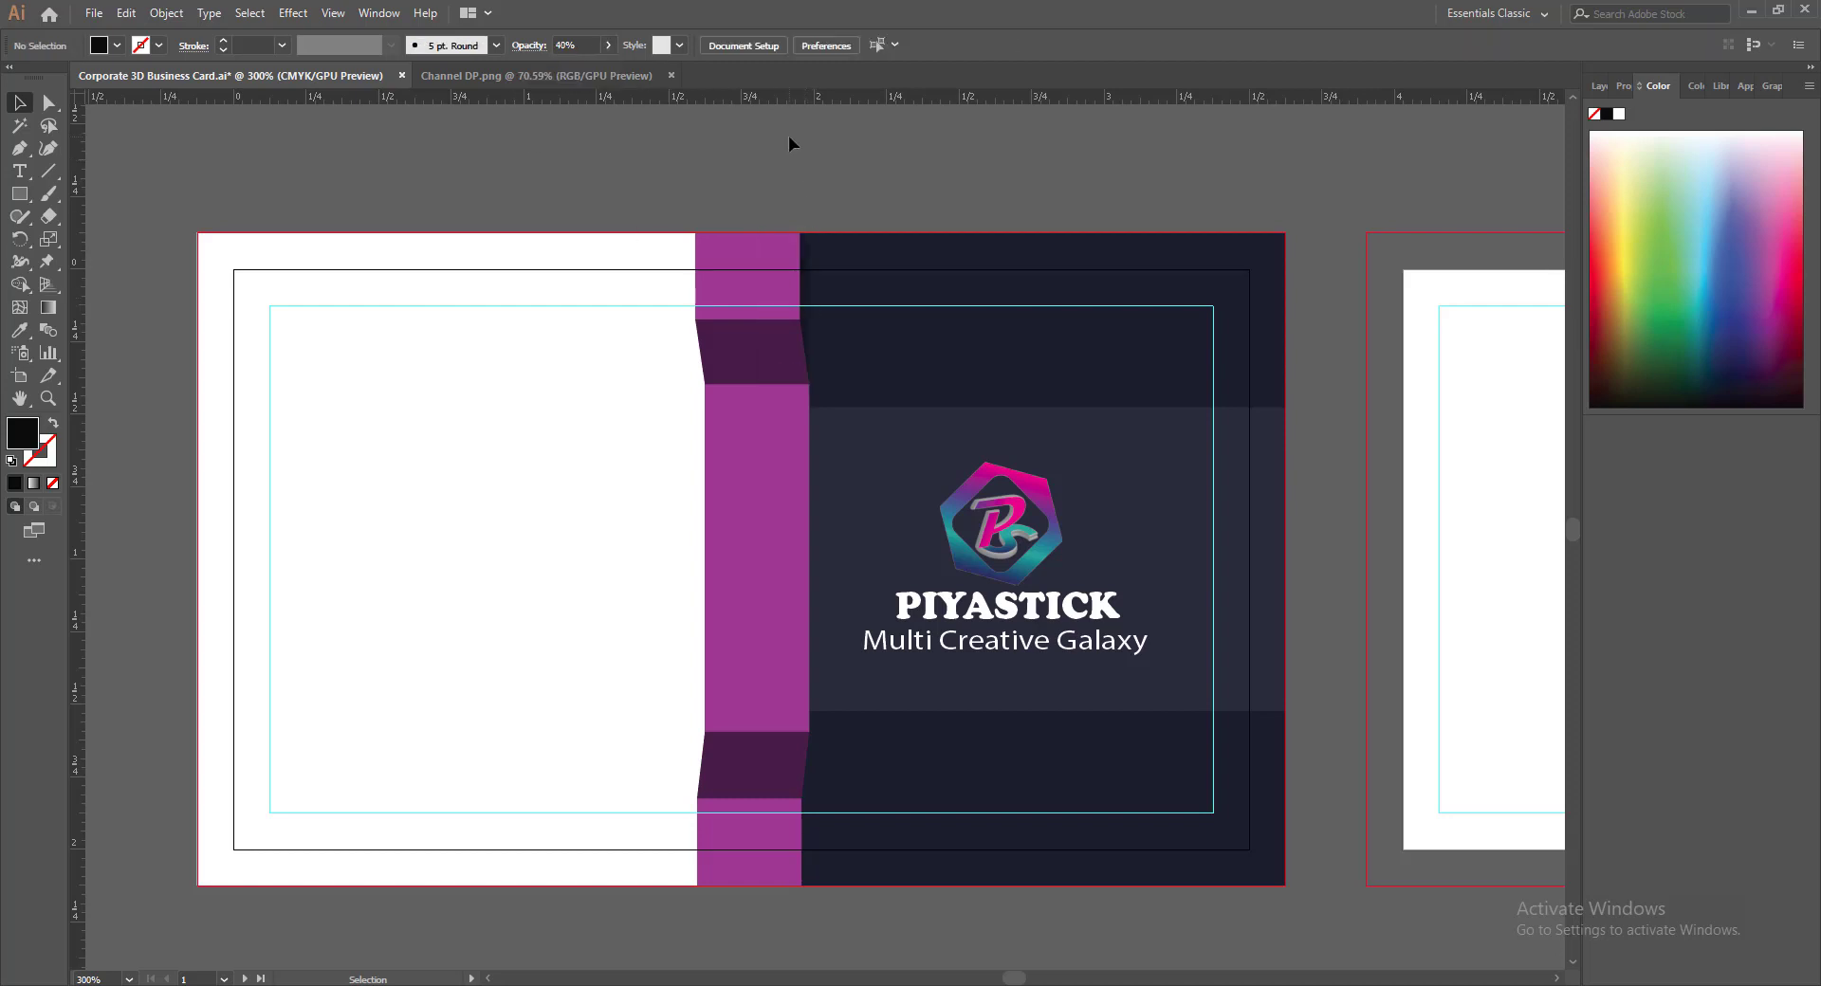
Set the opacity of the black shadow rectangle at the ribbon's upper end to 51%
click(606, 48)
click(804, 275)
click(607, 46)
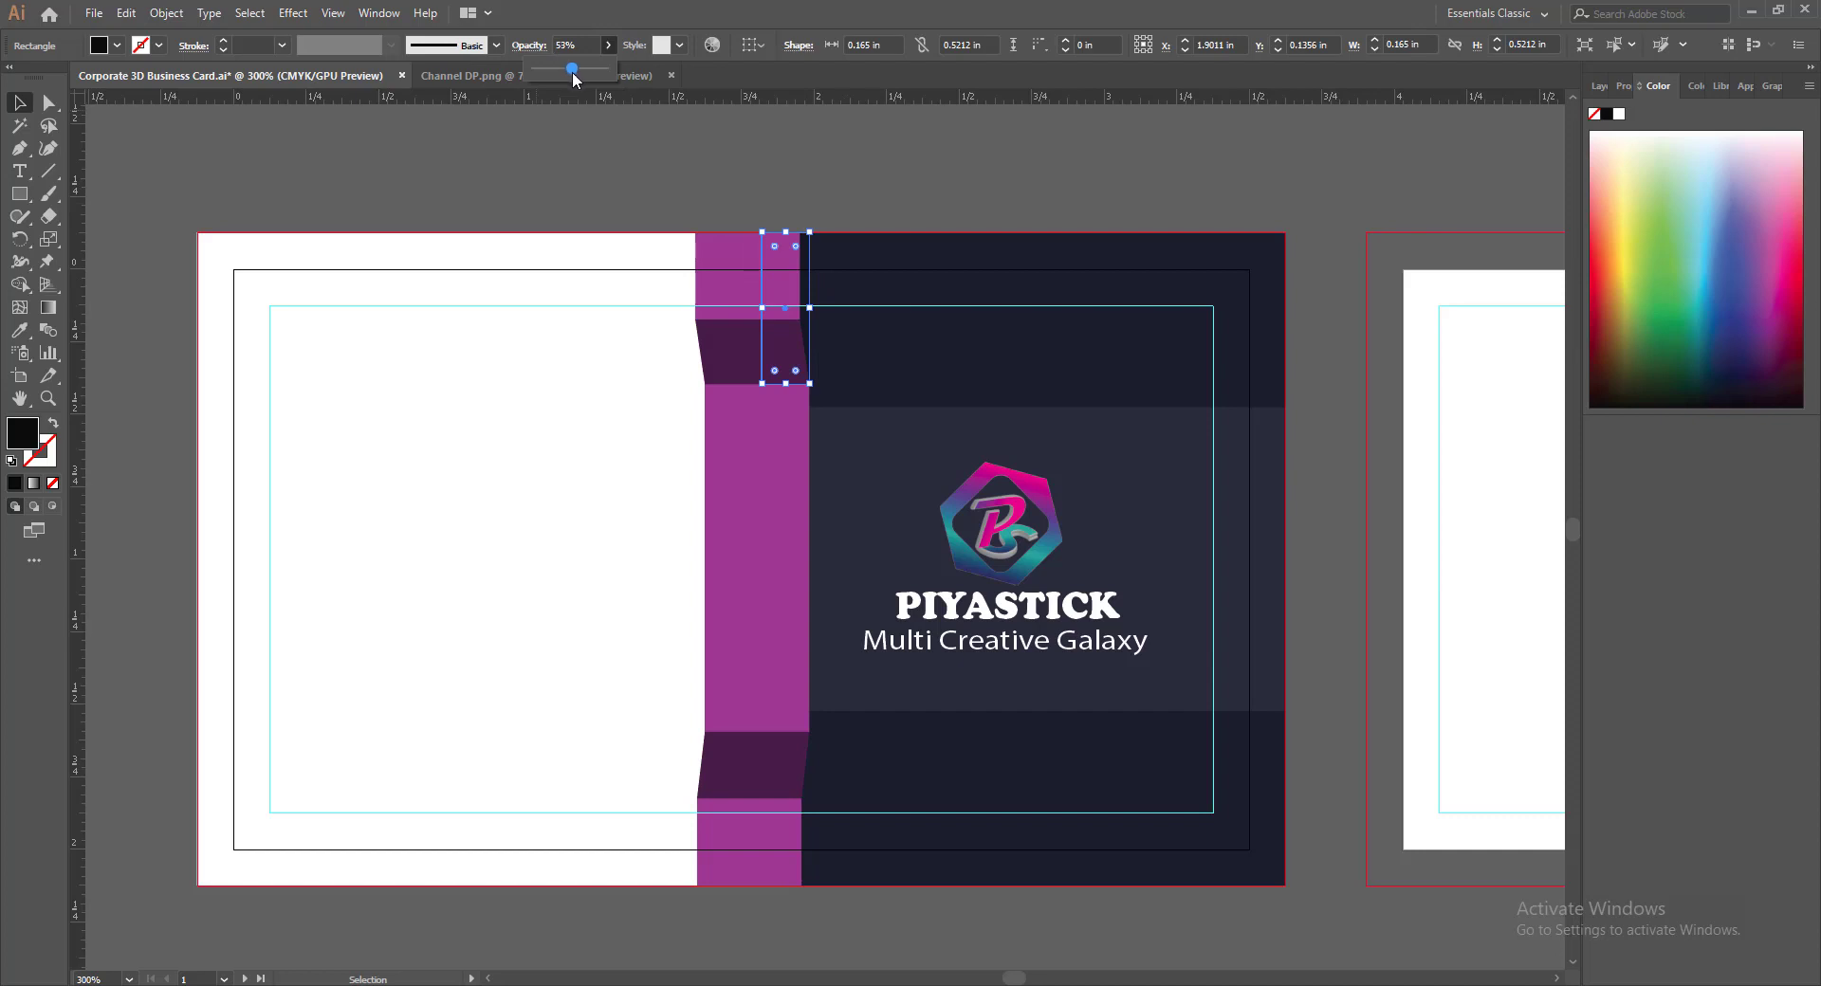
click(822, 177)
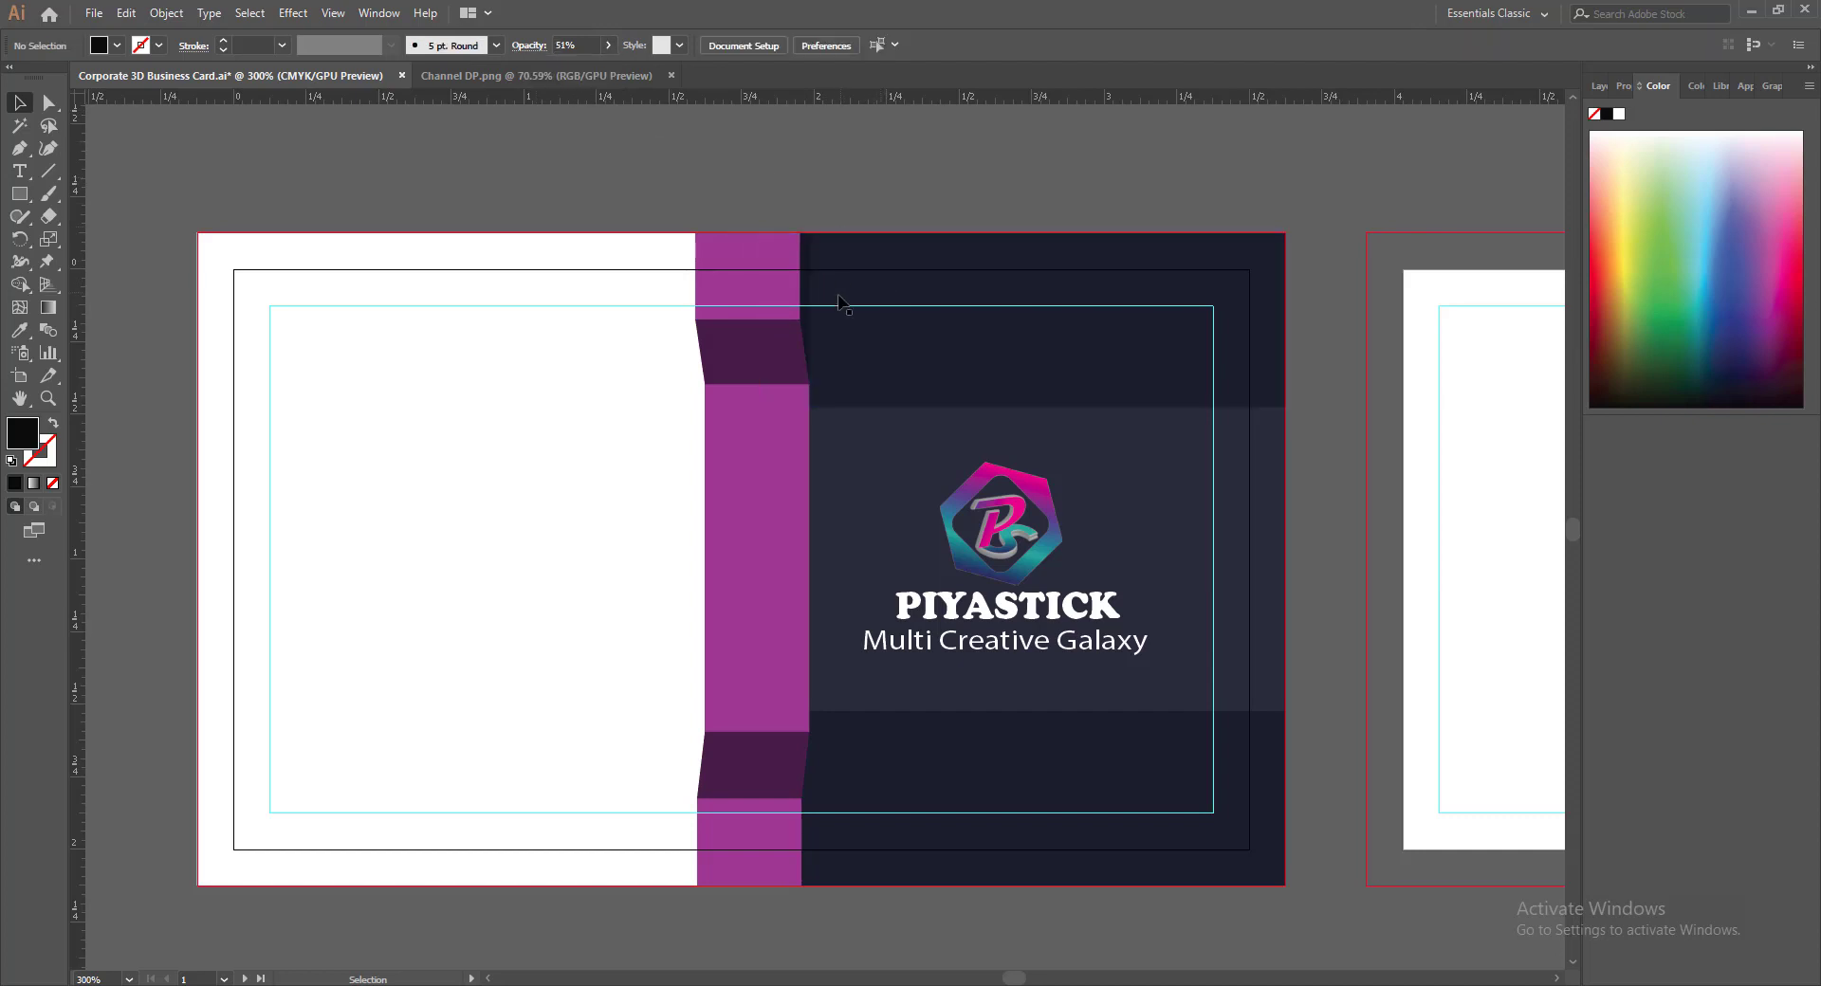
Duplicate the translucent black shadow rectangle straight down to the ribbon's lower end, flush with the card's lower bleed edge
click(807, 308)
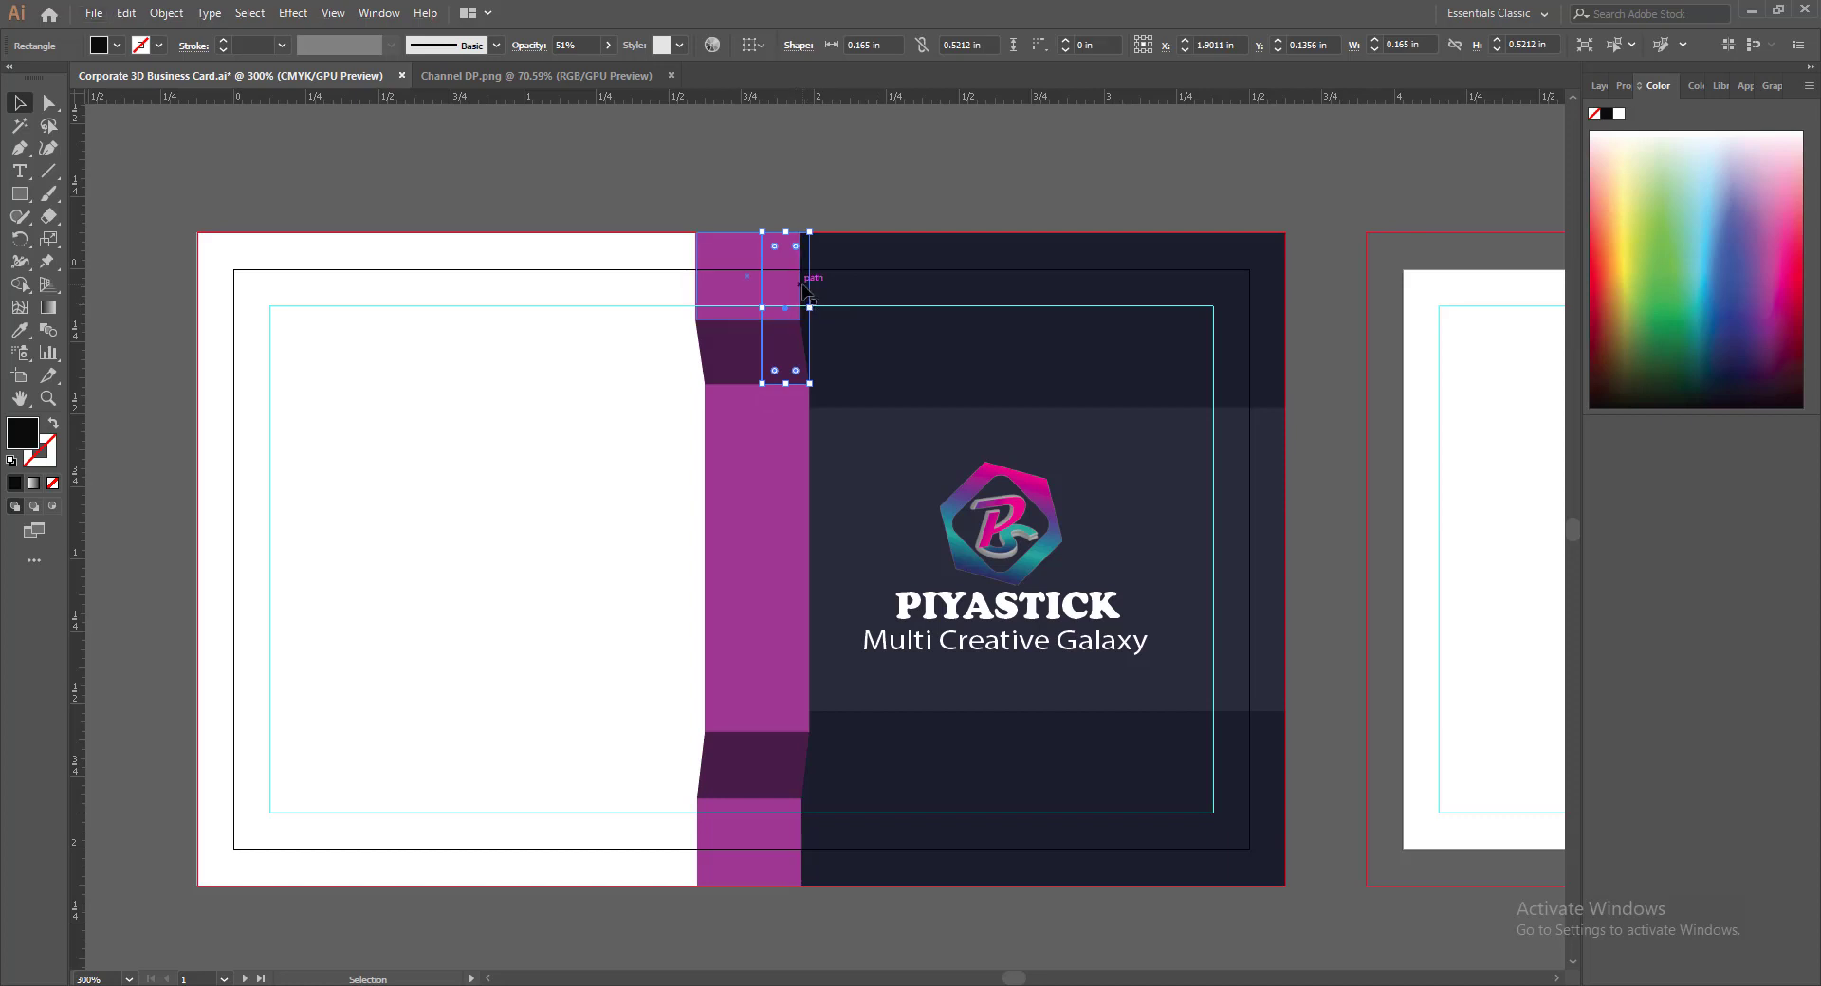
drag(806, 291, 806, 792)
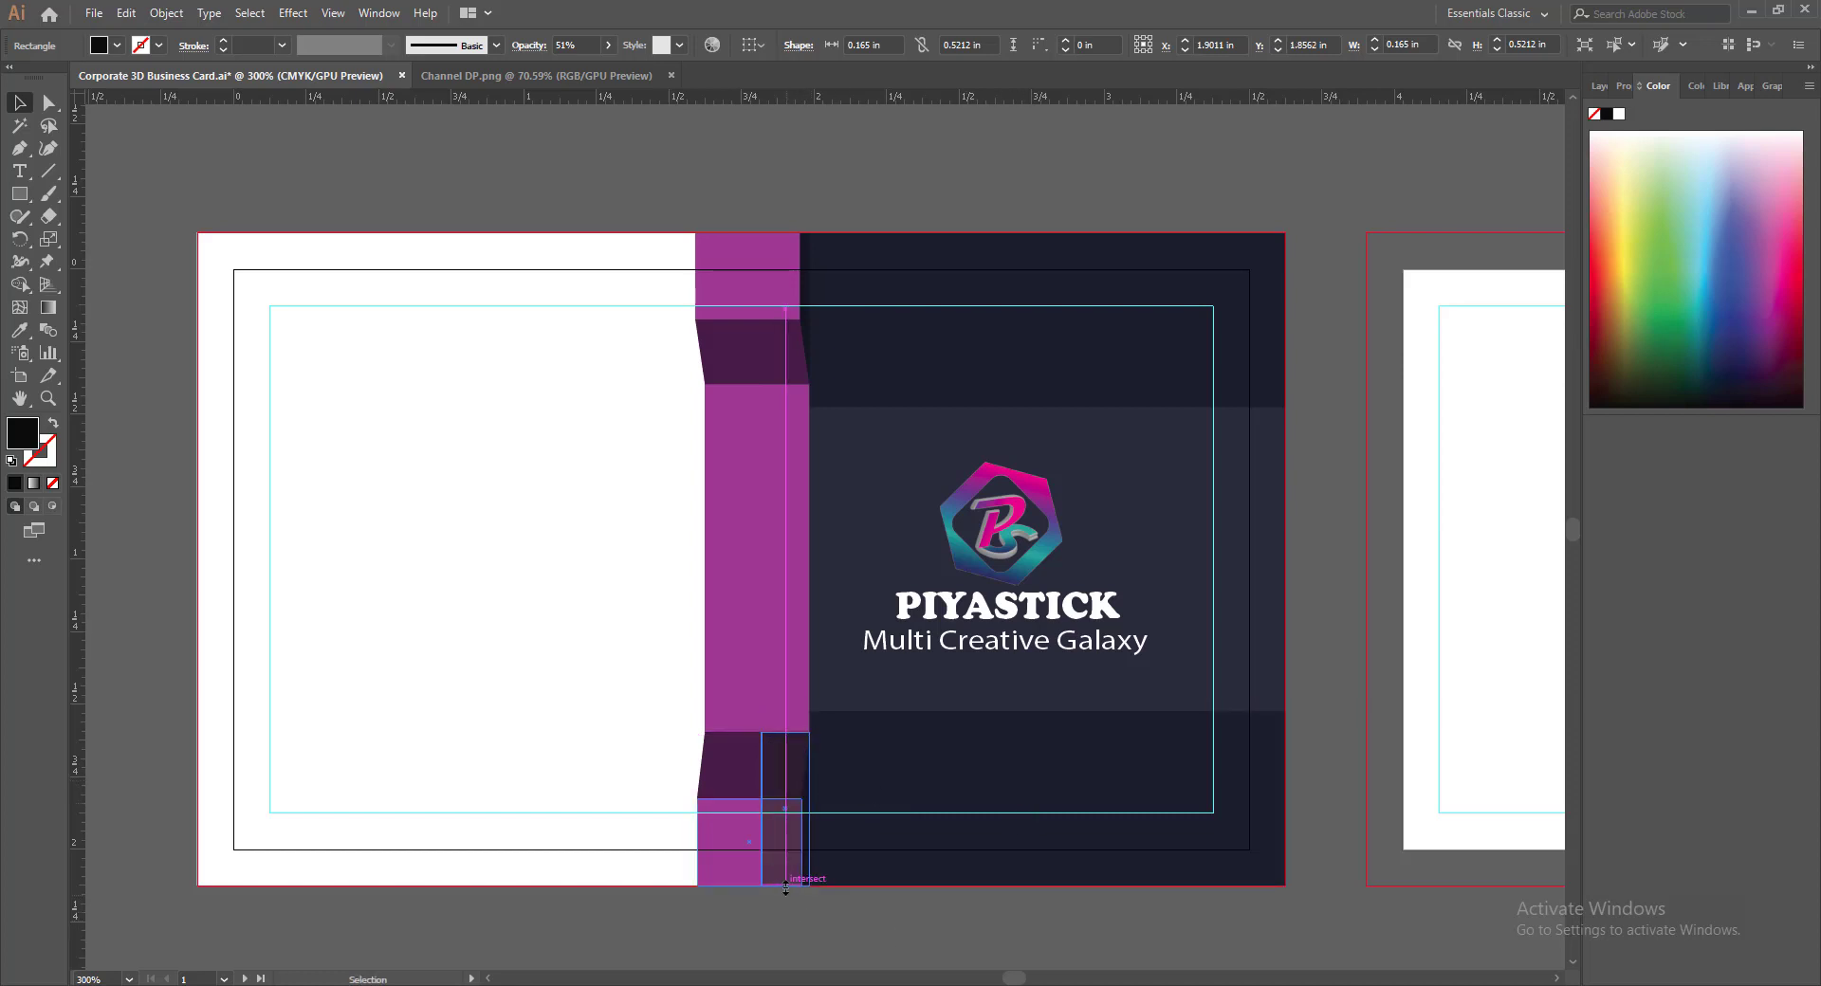
click(808, 953)
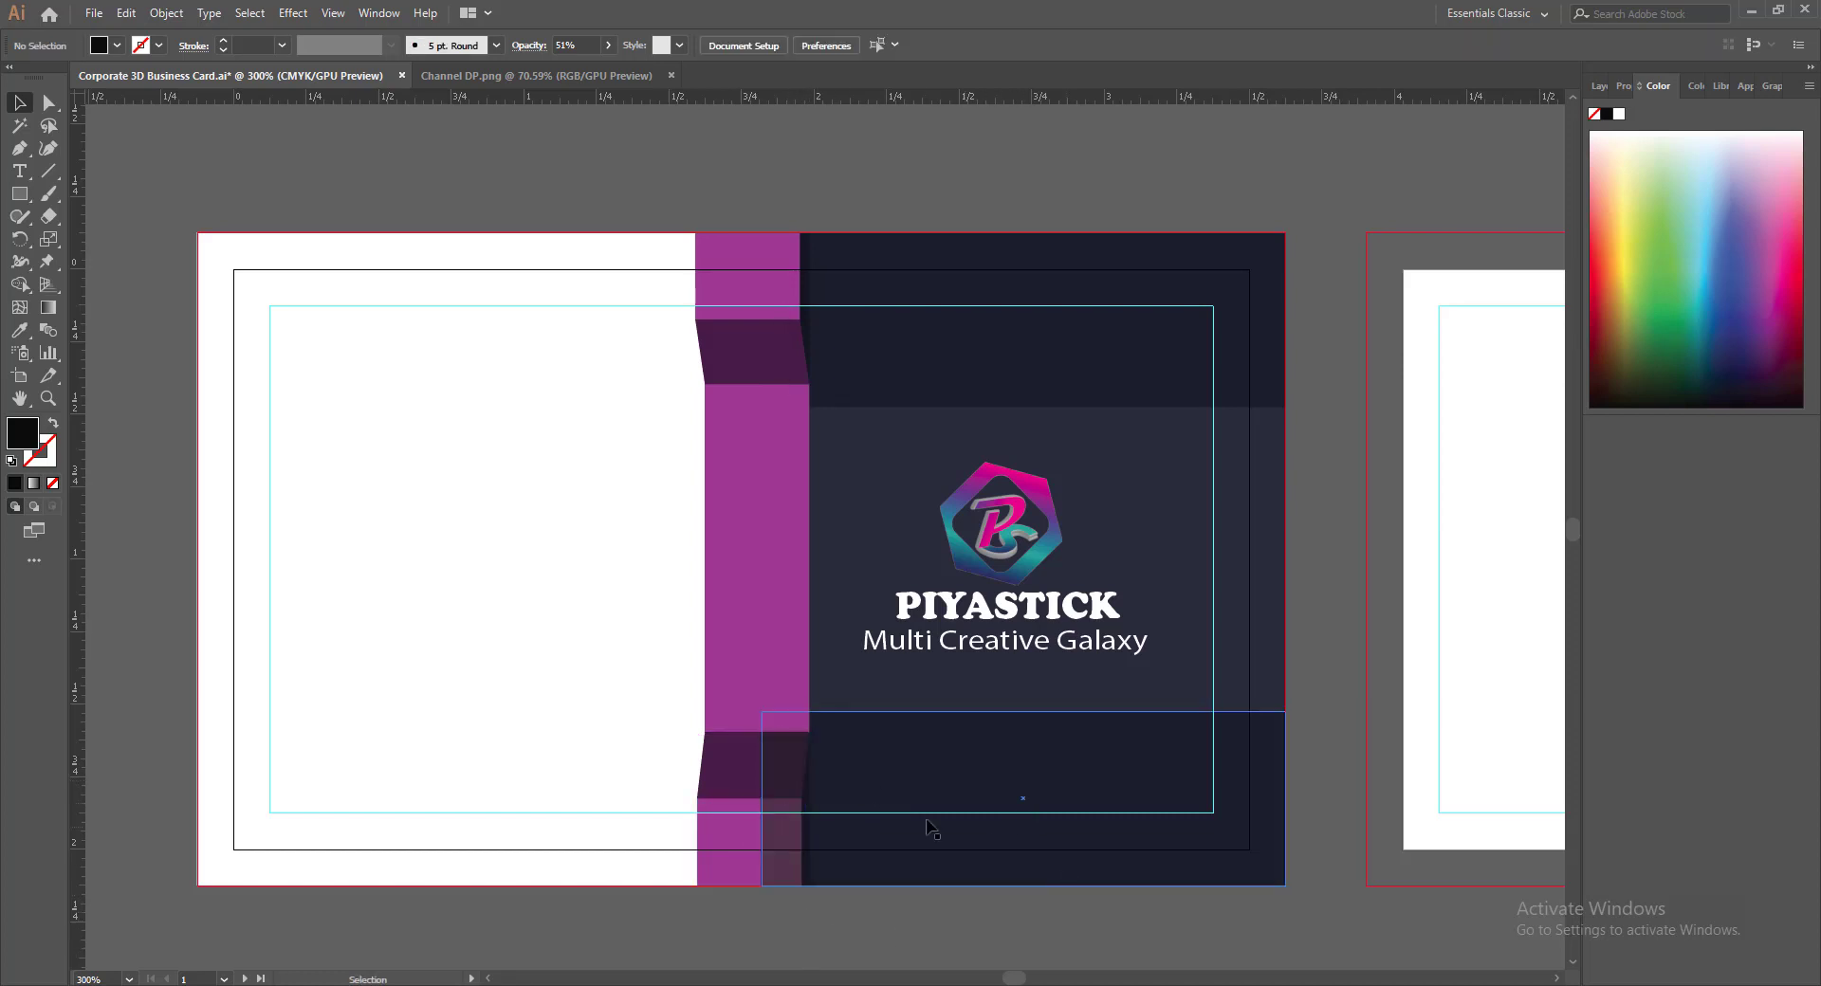
Bring the bottom purple rectangle and the lower dark purple connector in front of the copied shadow, and save the document
click(751, 789)
shift+click(731, 832)
right_click(731, 833)
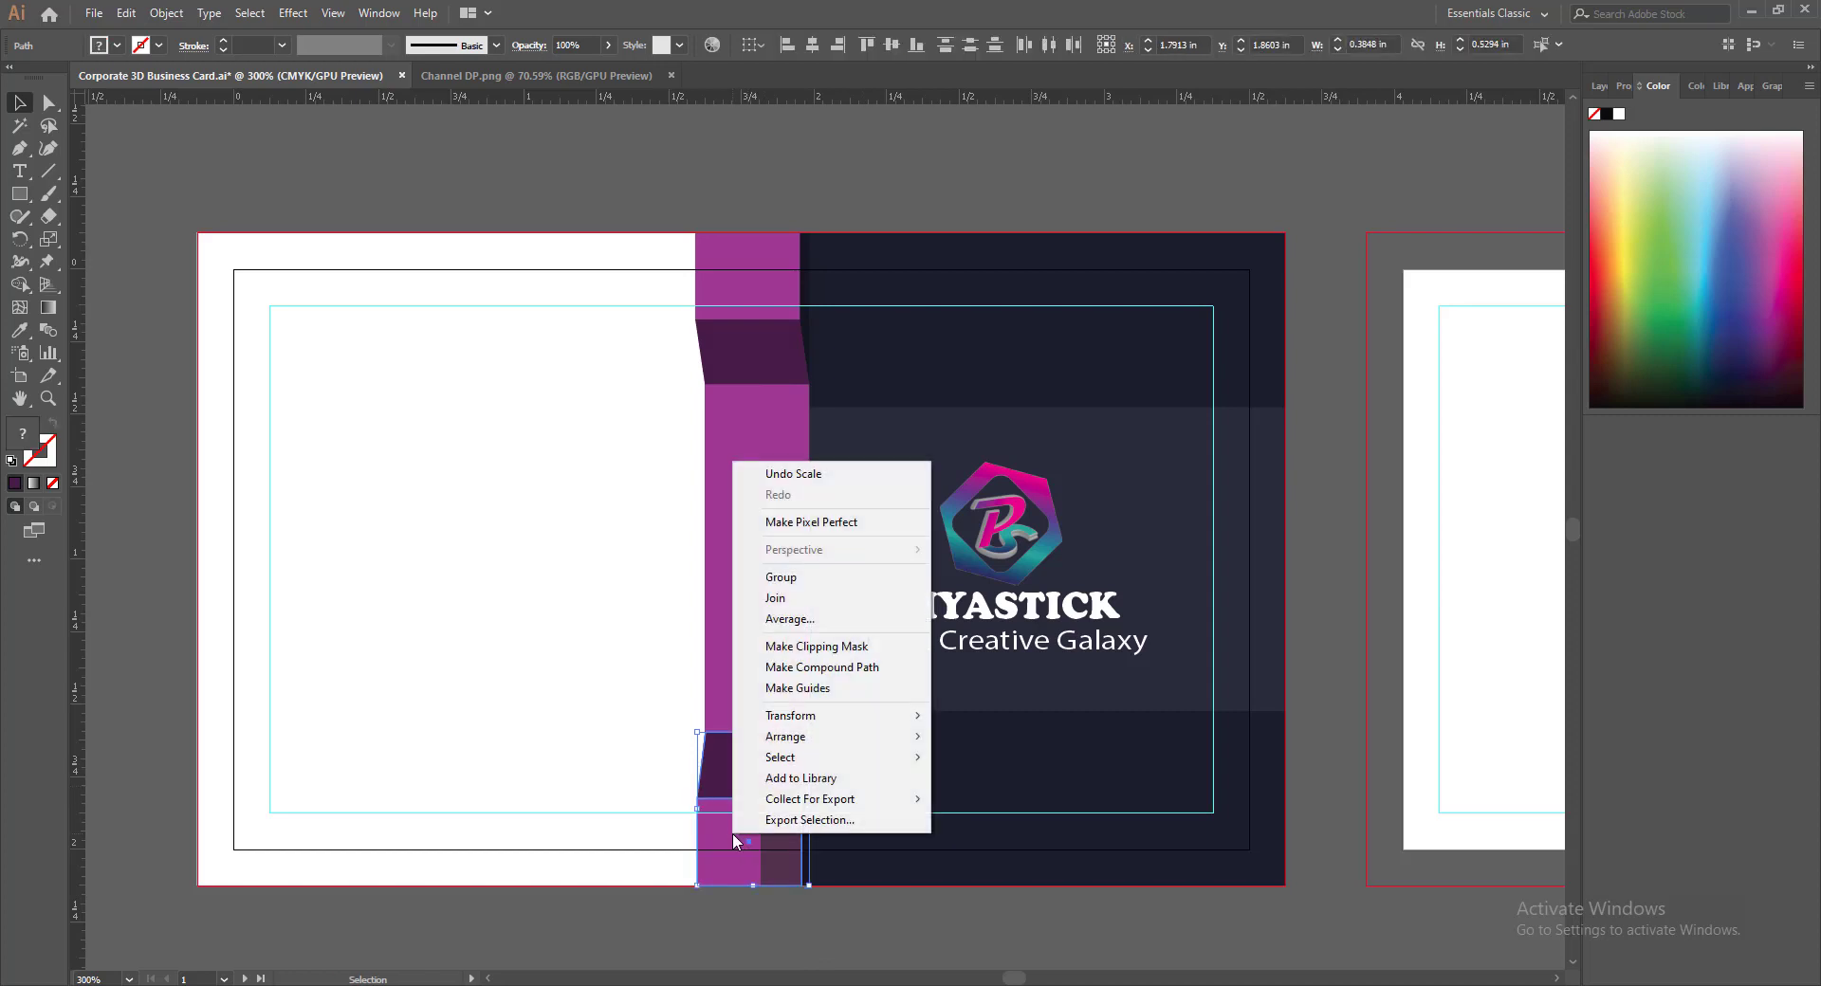
mouse_move(827, 744)
click(964, 760)
click(850, 964)
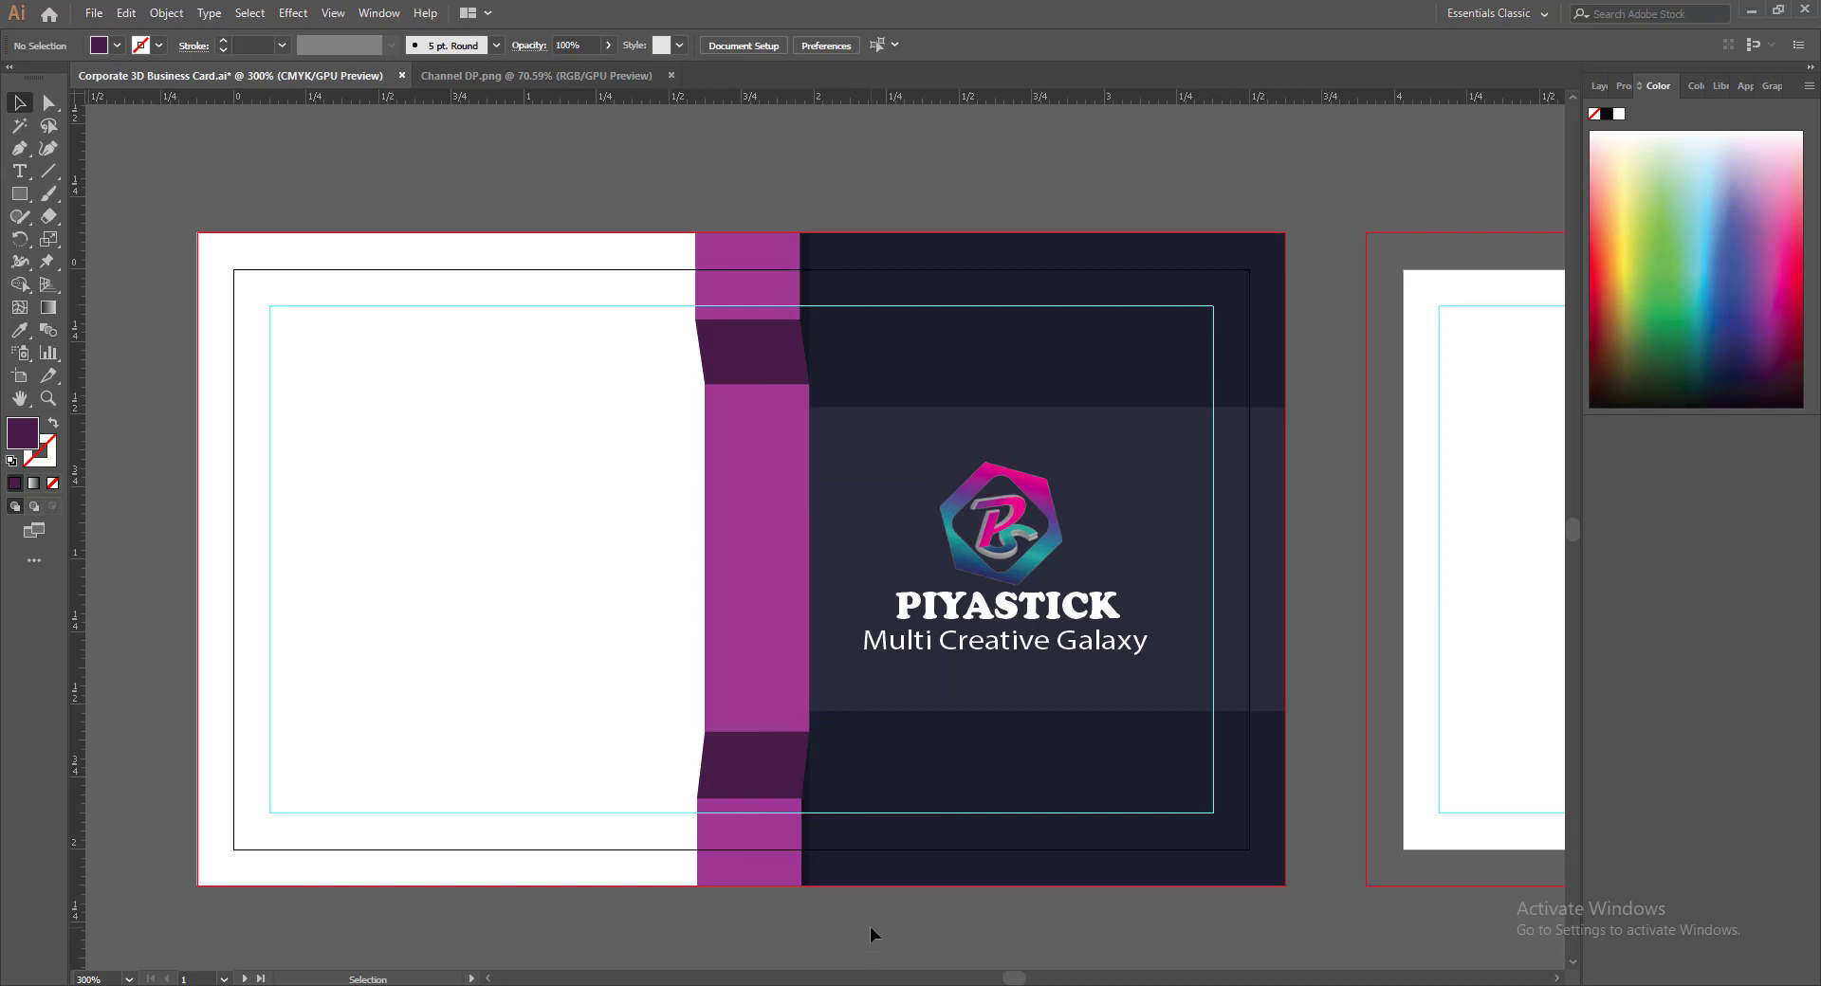
key(ctrl+s)
Nudge the logo, the PIYASTICK title and the Multi Creative Galaxy tagline up together by one increment
click(970, 559)
shift+click(987, 607)
shift+click(935, 645)
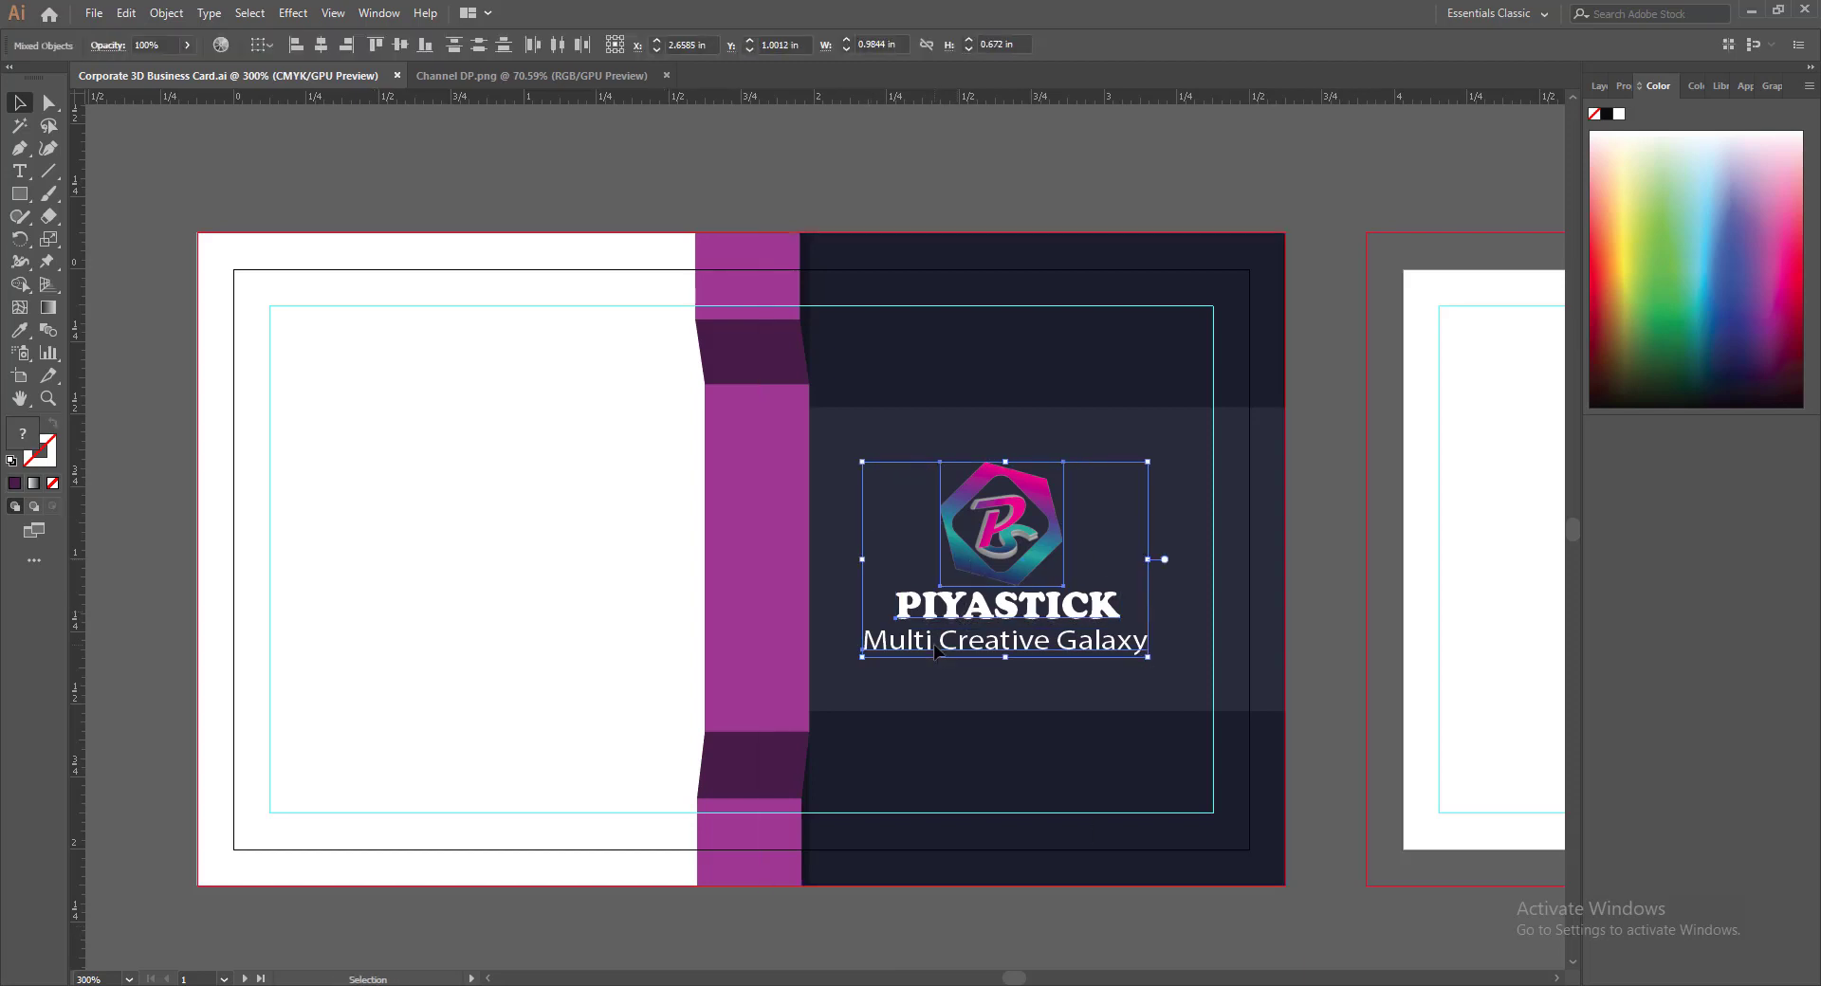
key(Up)
click(1015, 924)
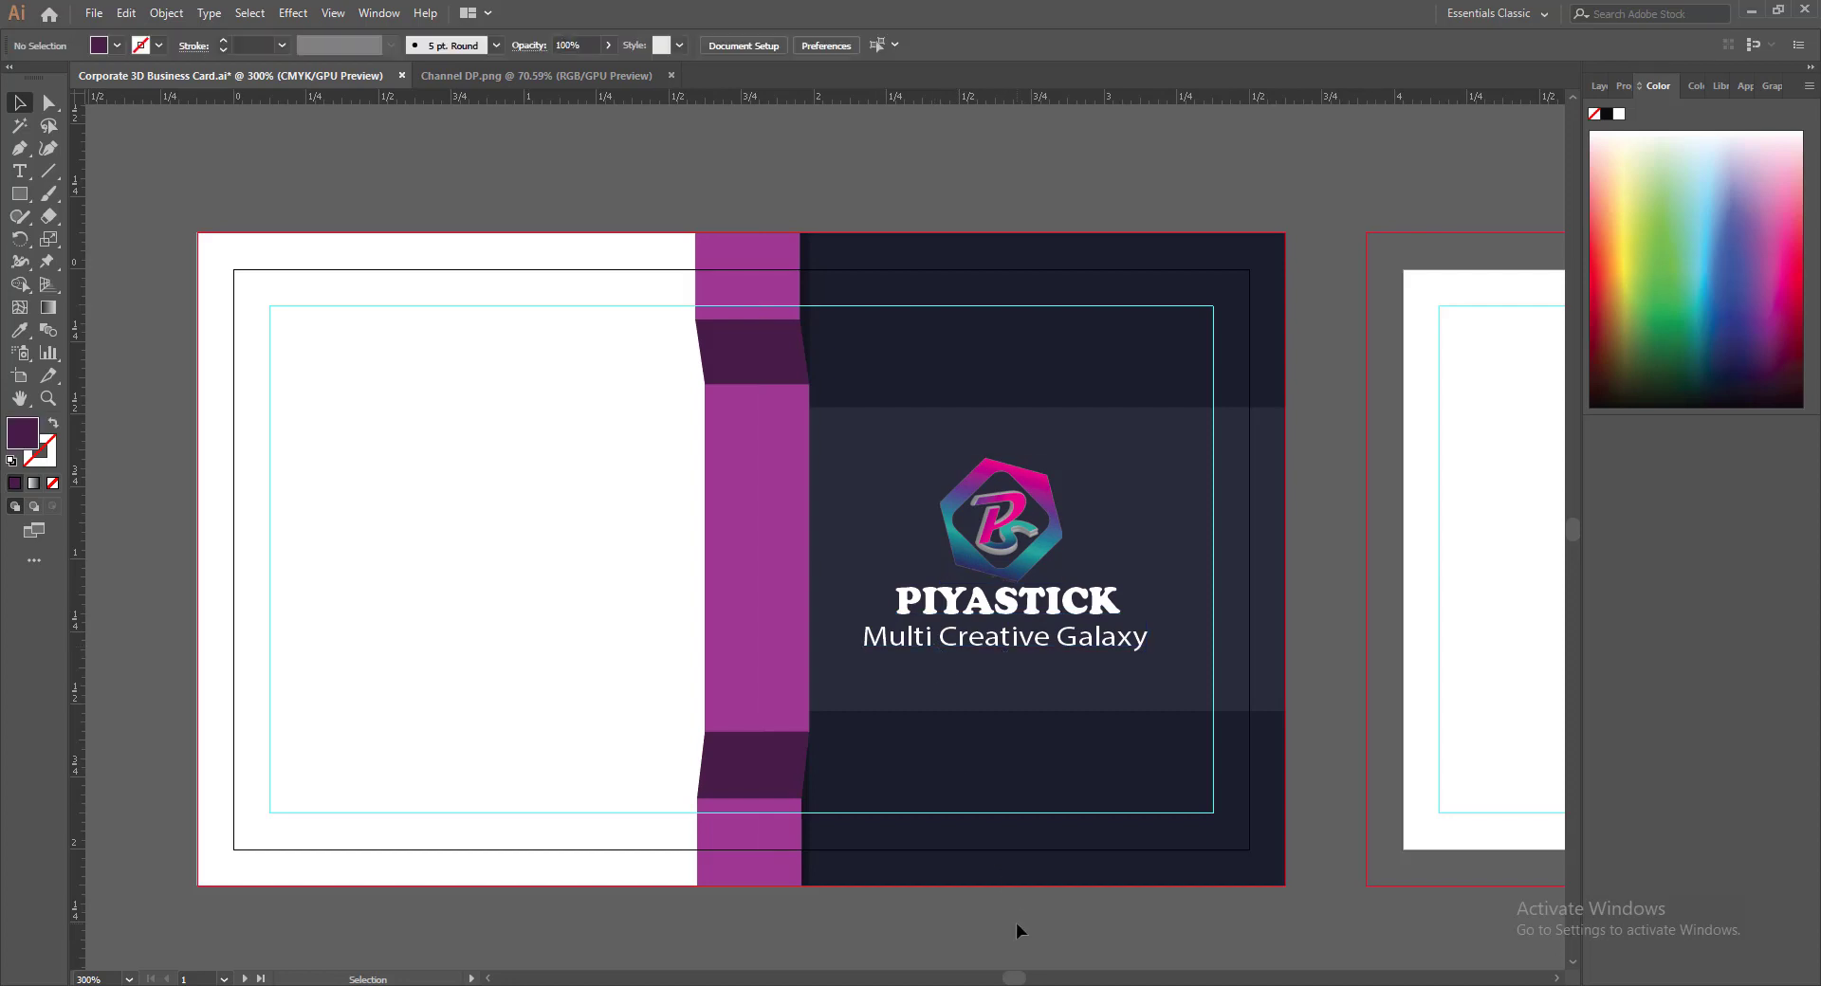
Nudge the logo, title and tagline together slightly to the right by one net increment and save the document
click(969, 560)
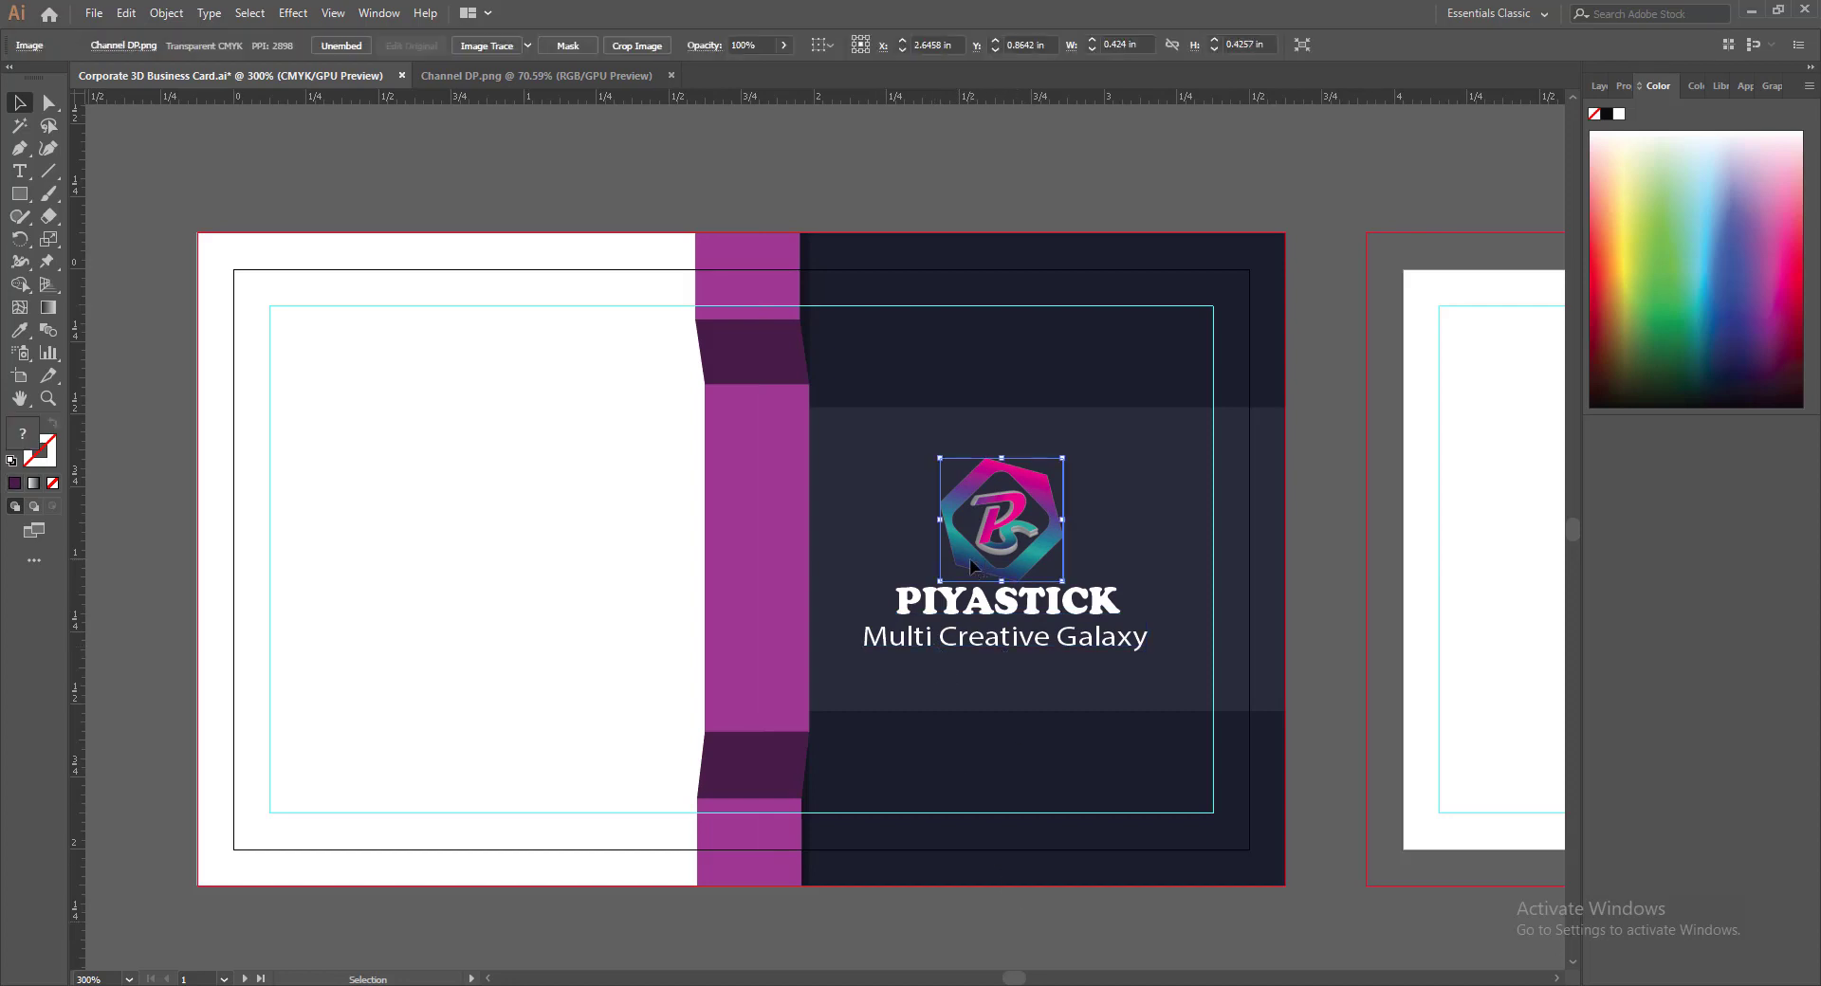
shift+click(962, 600)
shift+click(951, 645)
shift+click(952, 644)
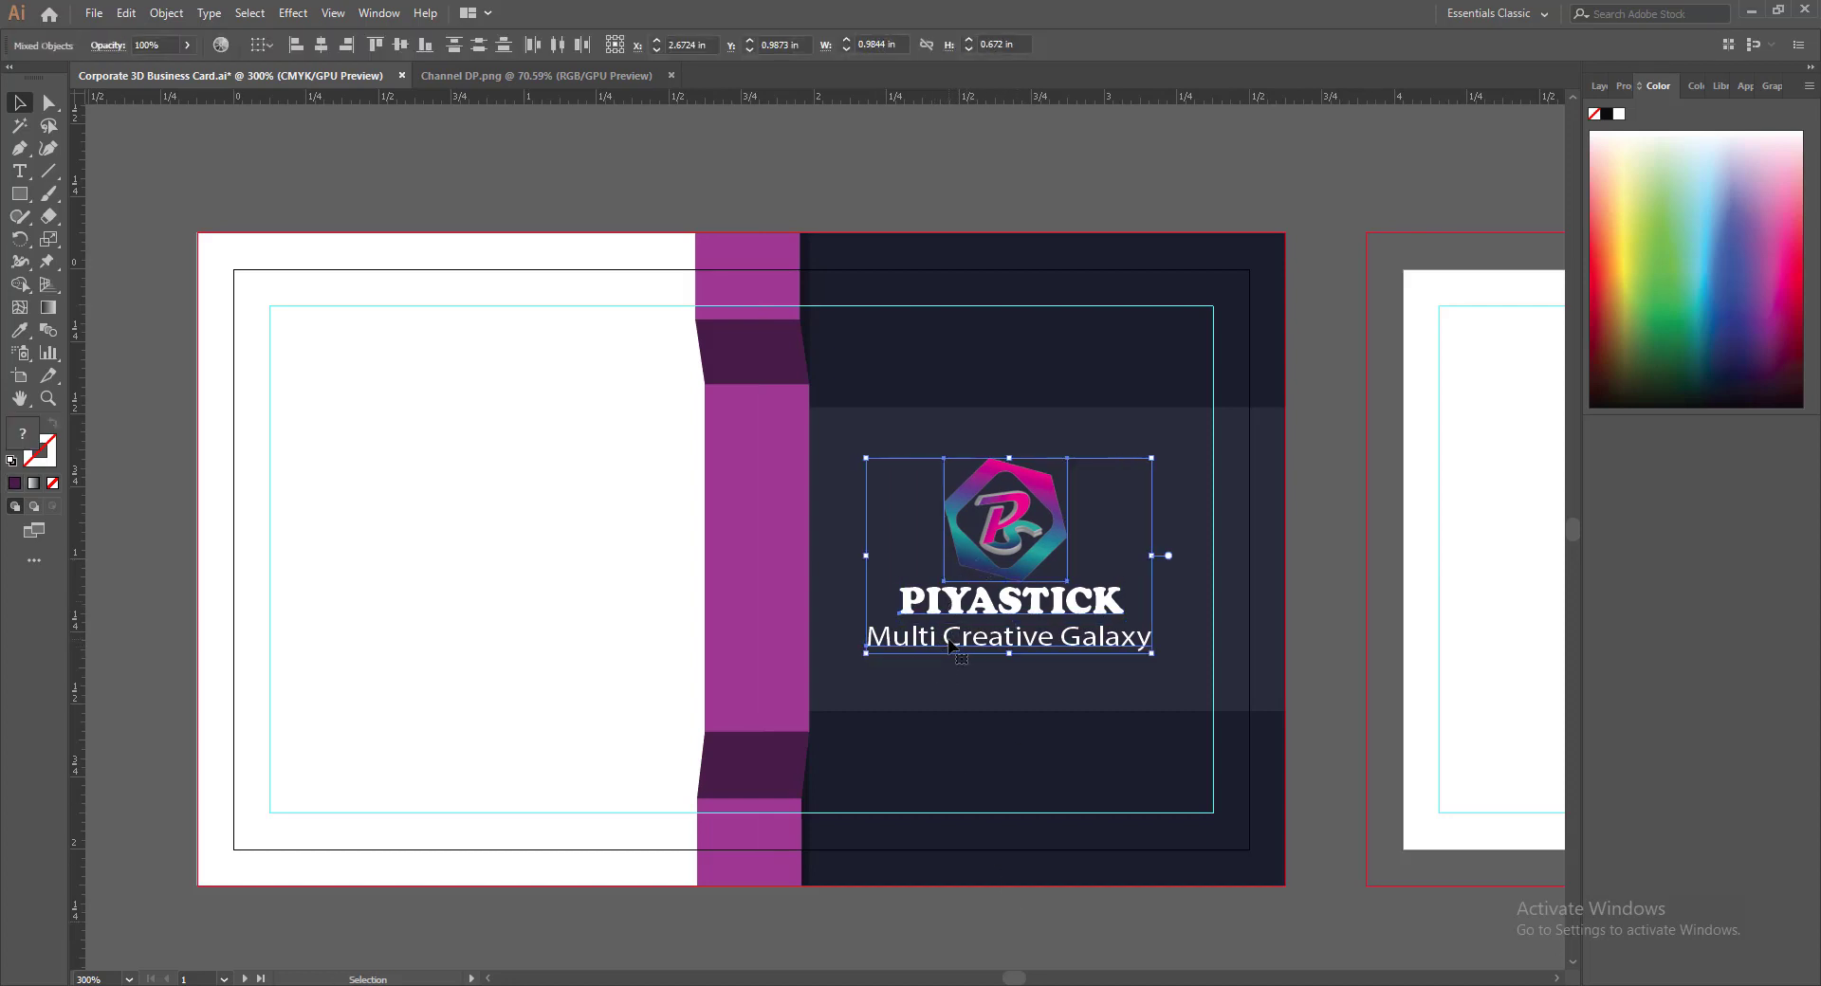
key(Right)
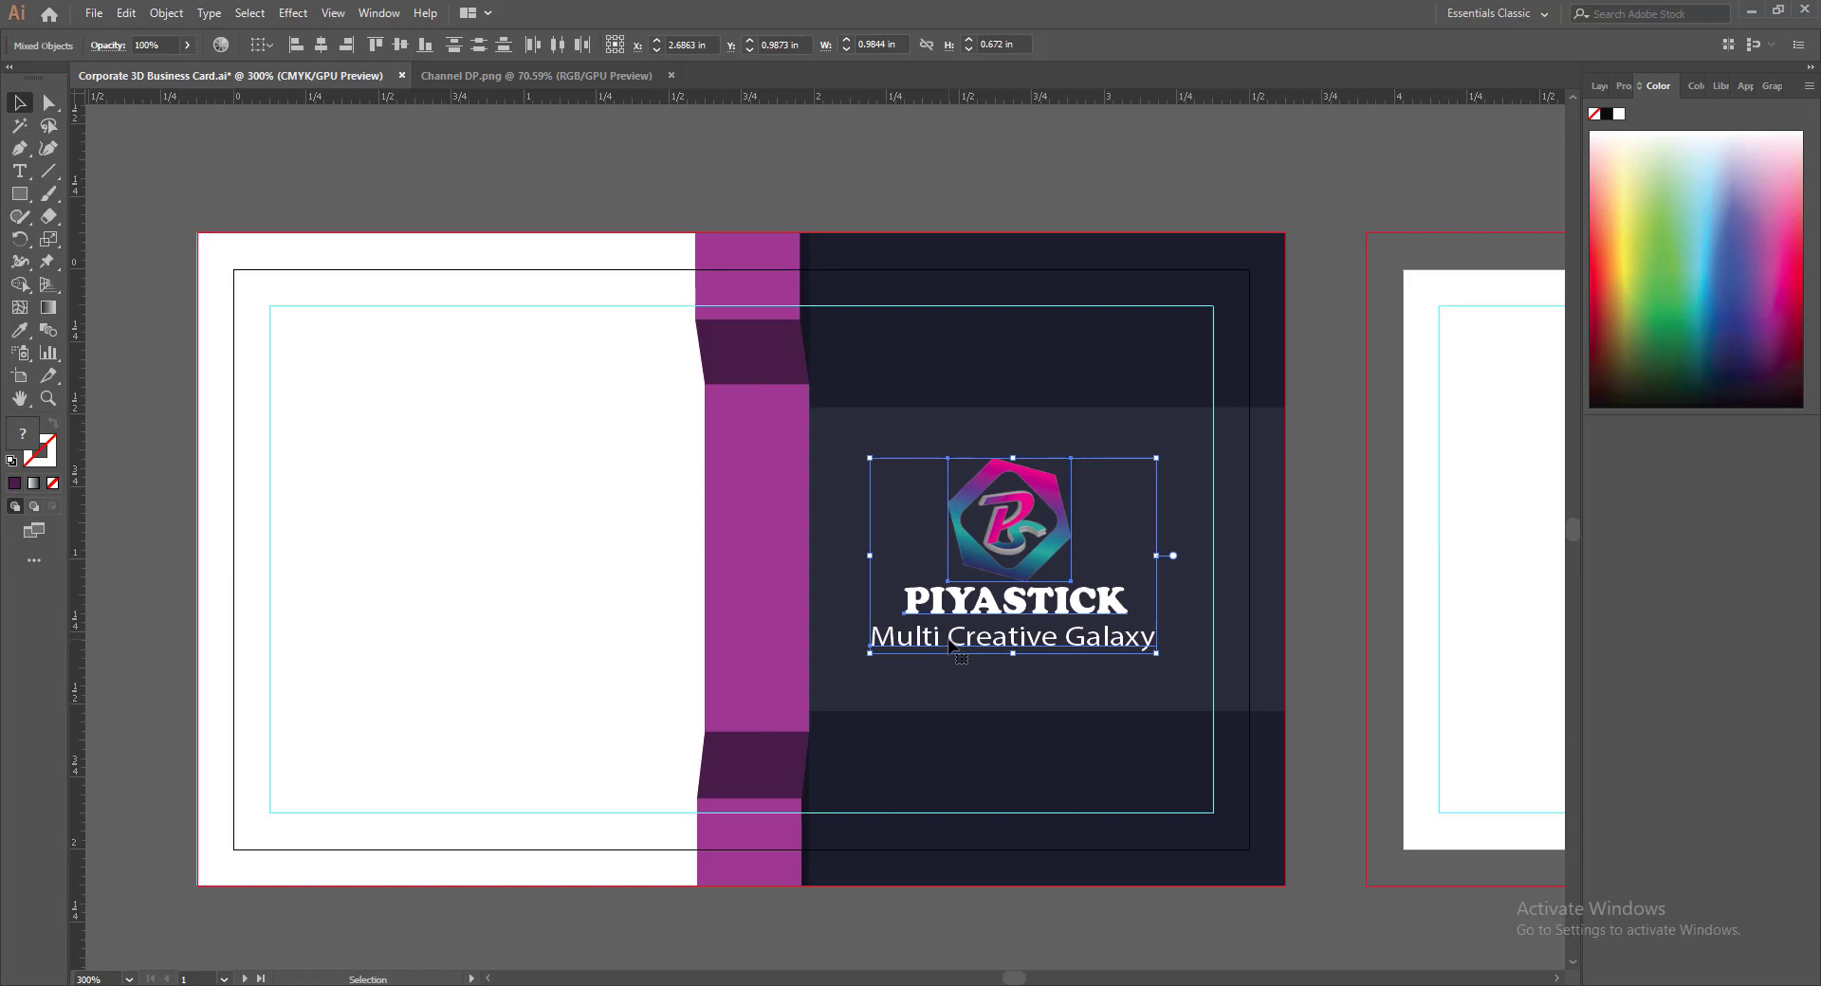
key(Left)
click(1094, 927)
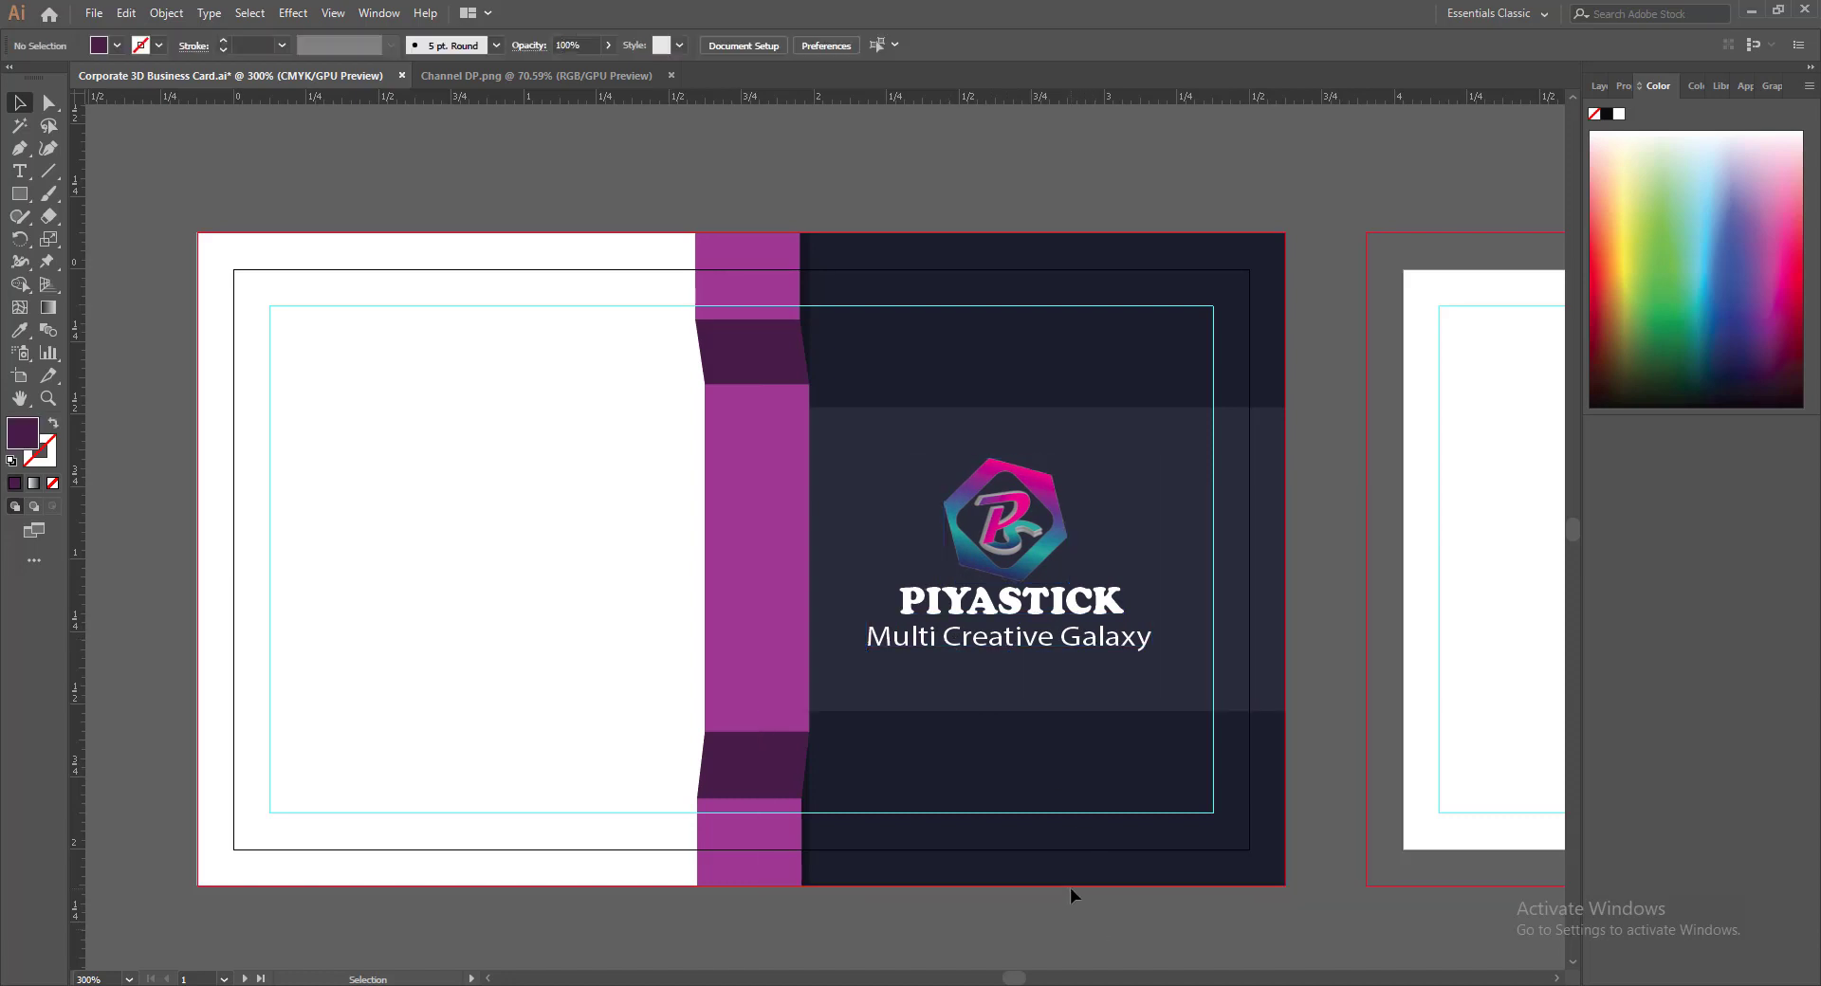
key(ctrl+s)
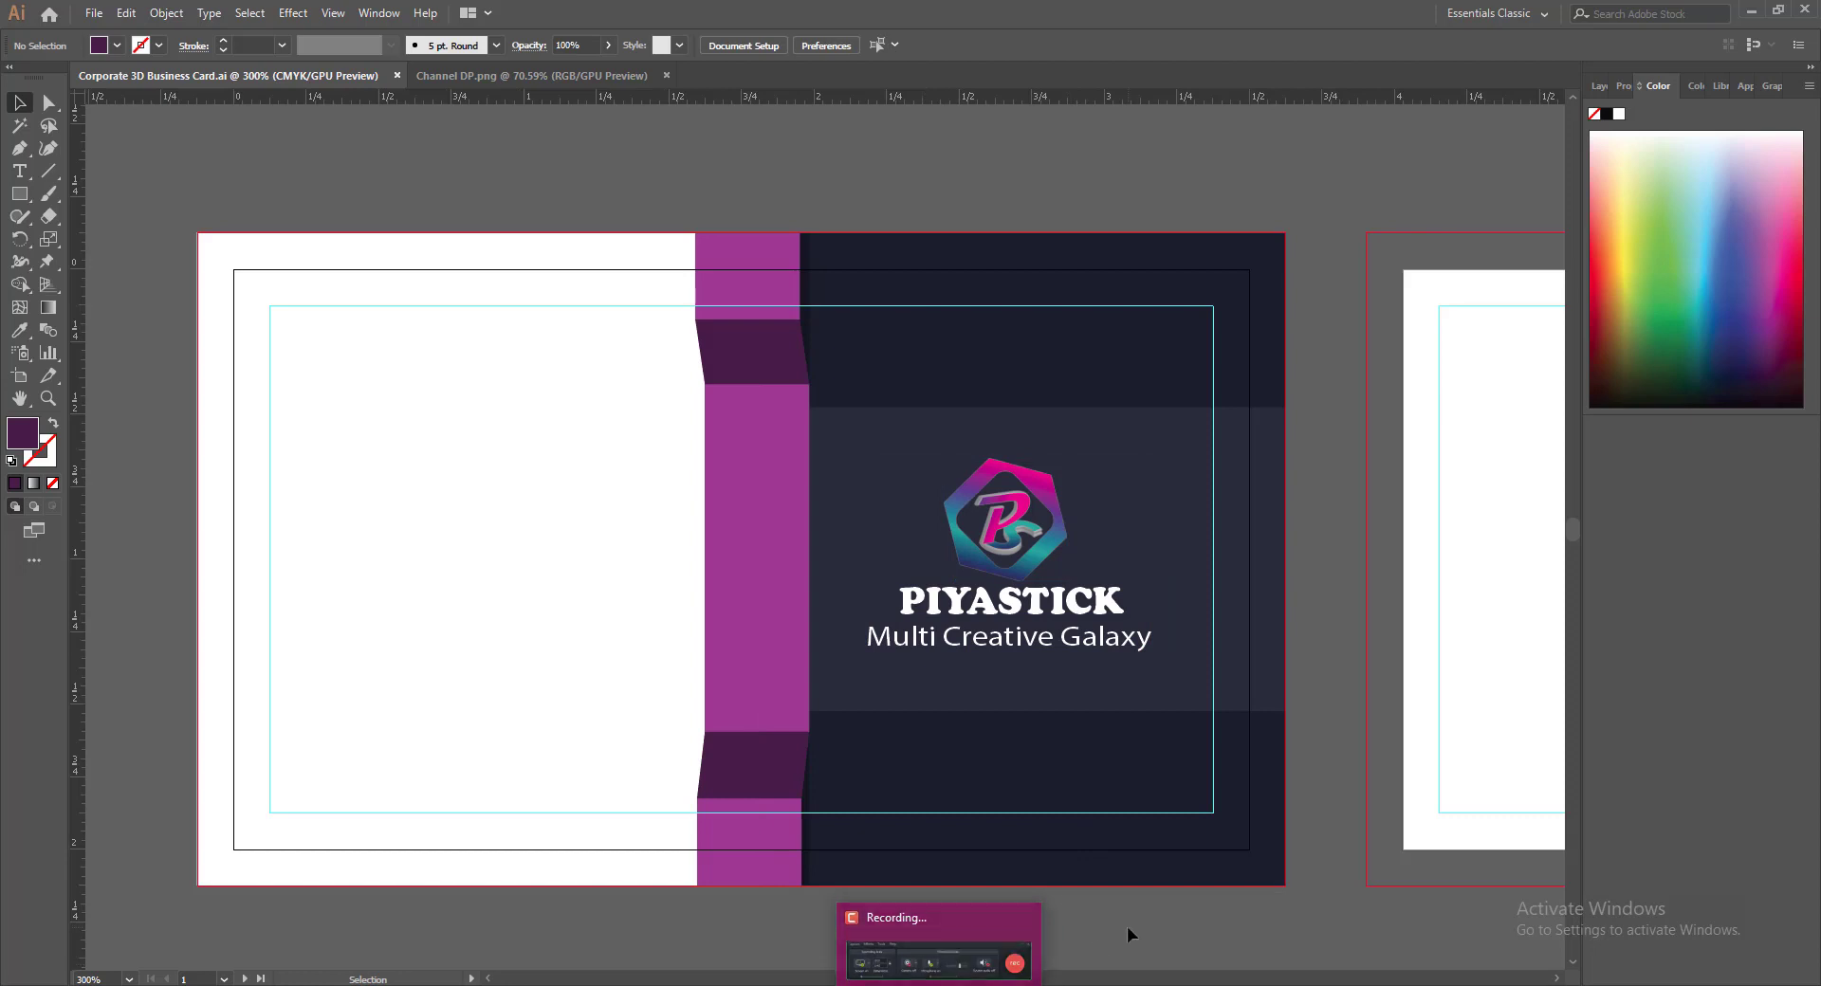
Fill the large white background rectangle with the ribbon's purple using the Eyedropper
click(419, 715)
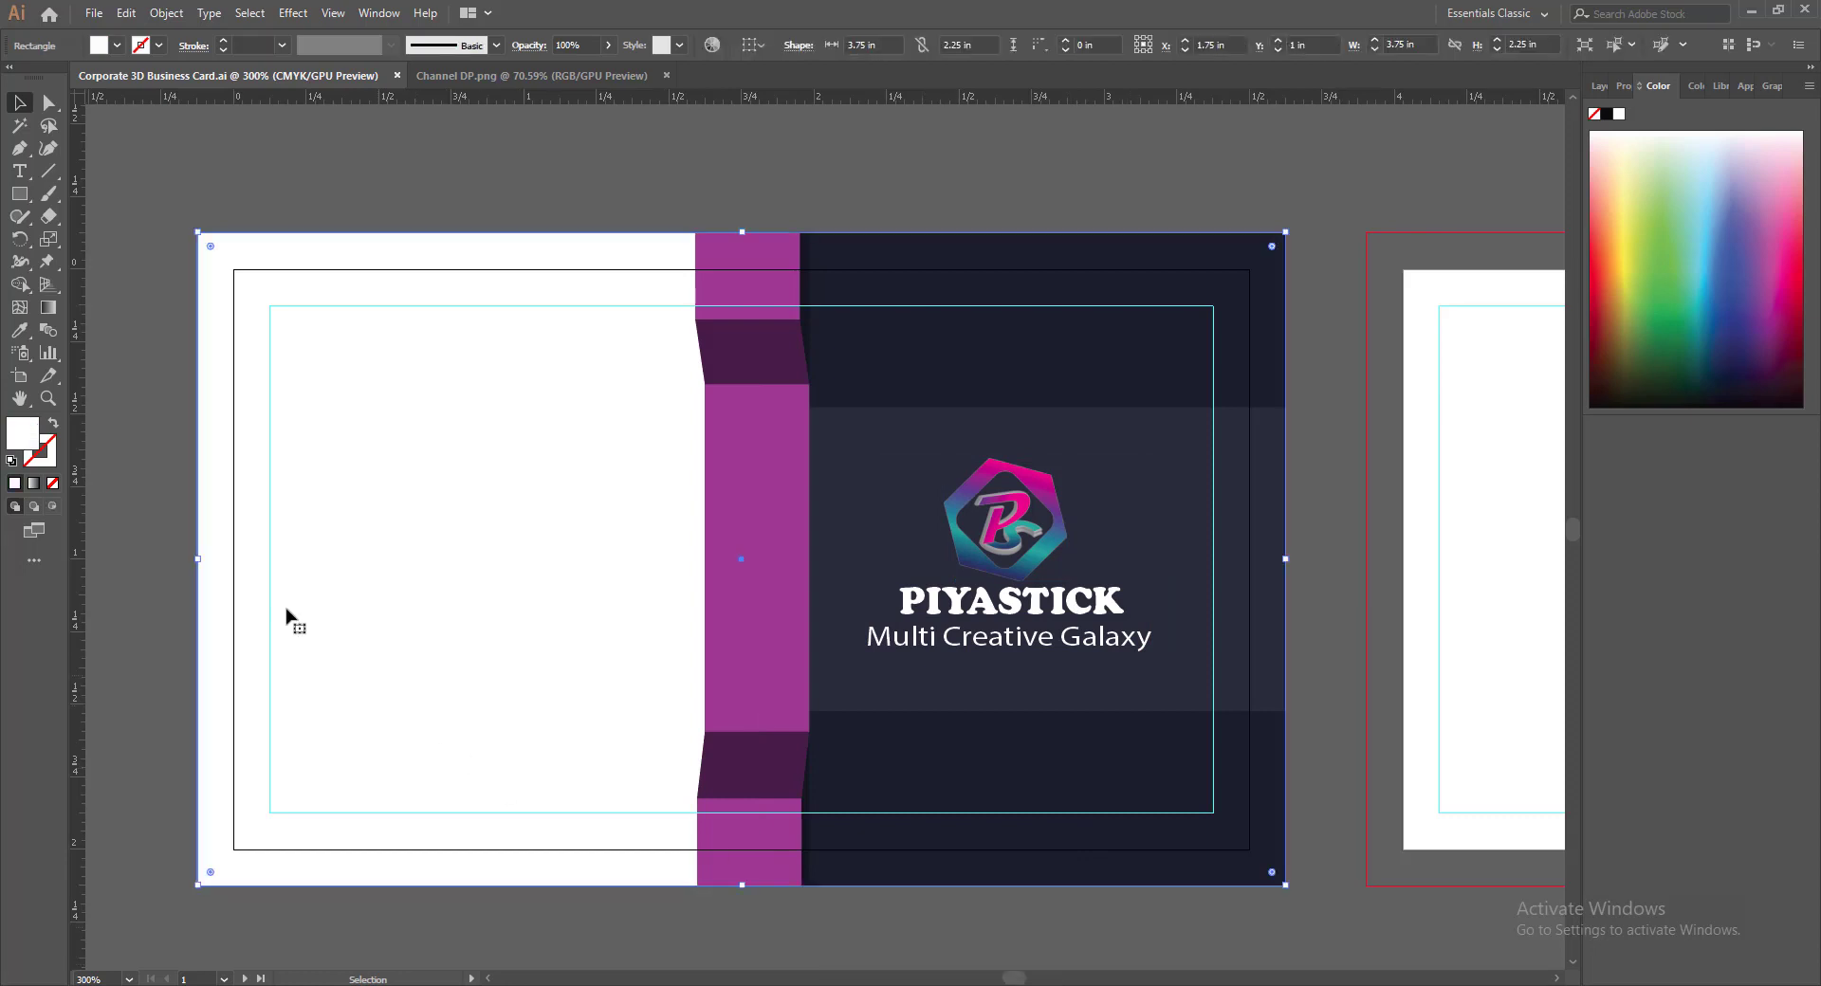
double_click(19, 433)
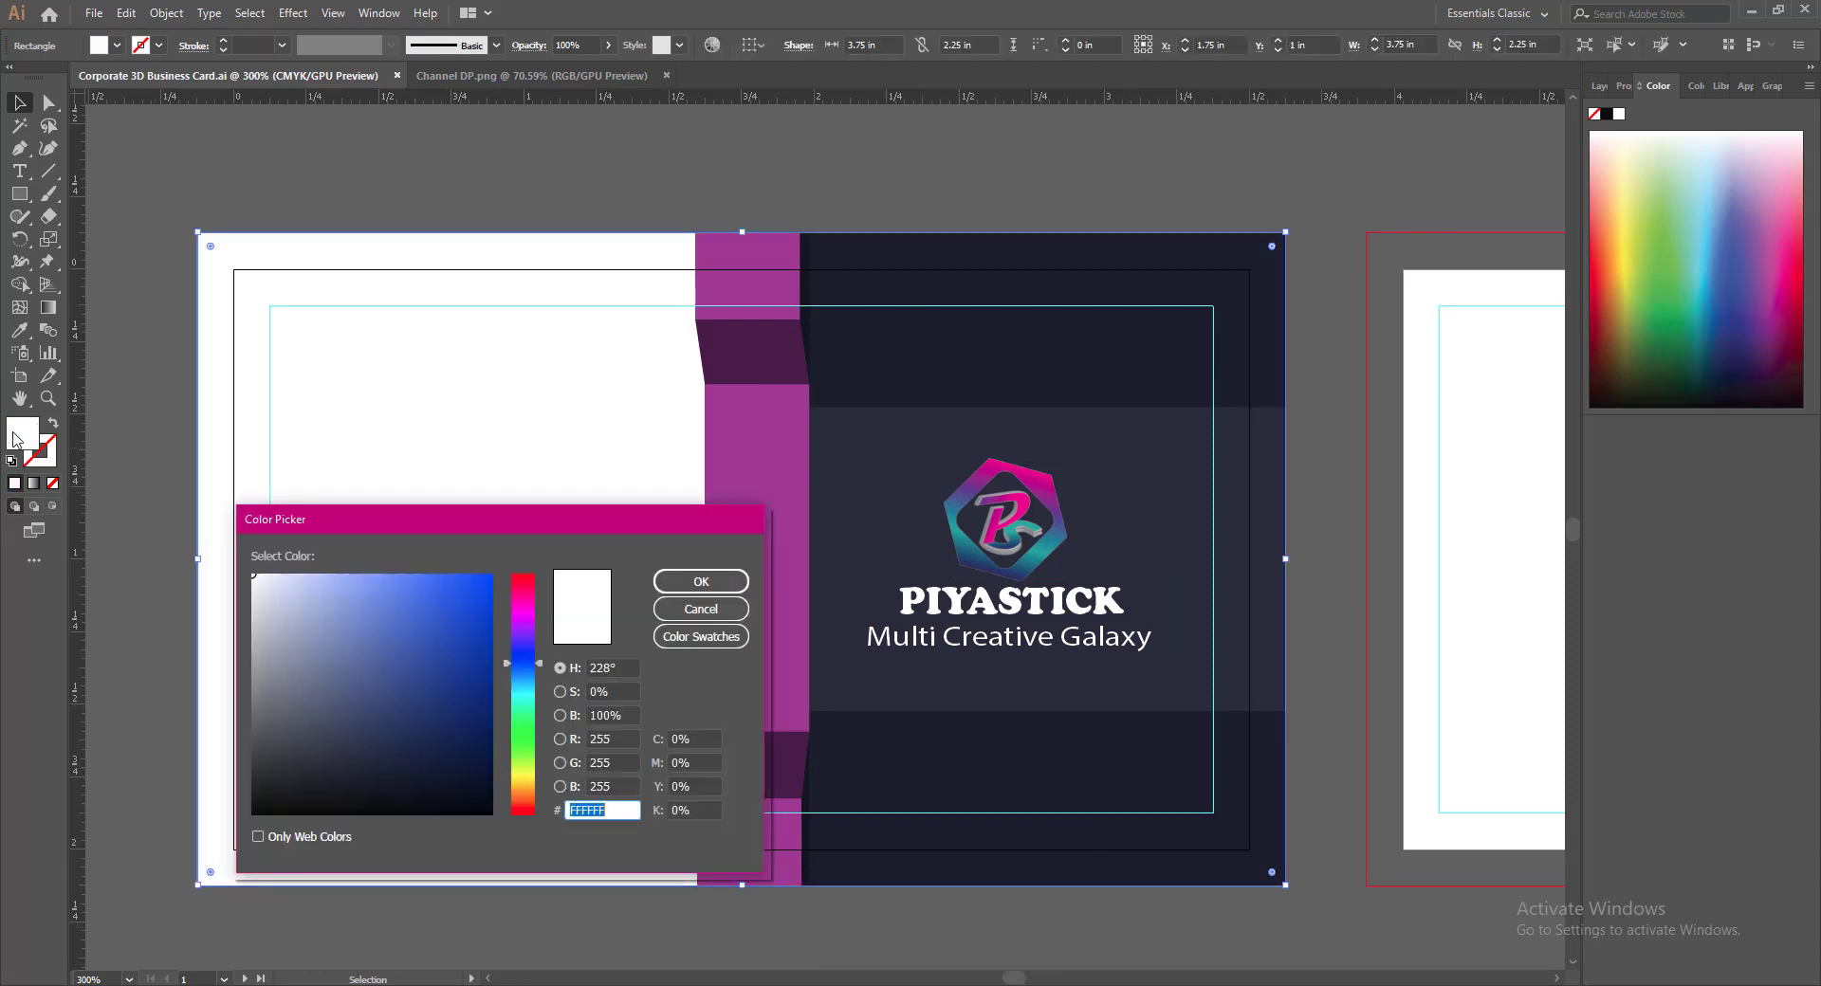
click(736, 612)
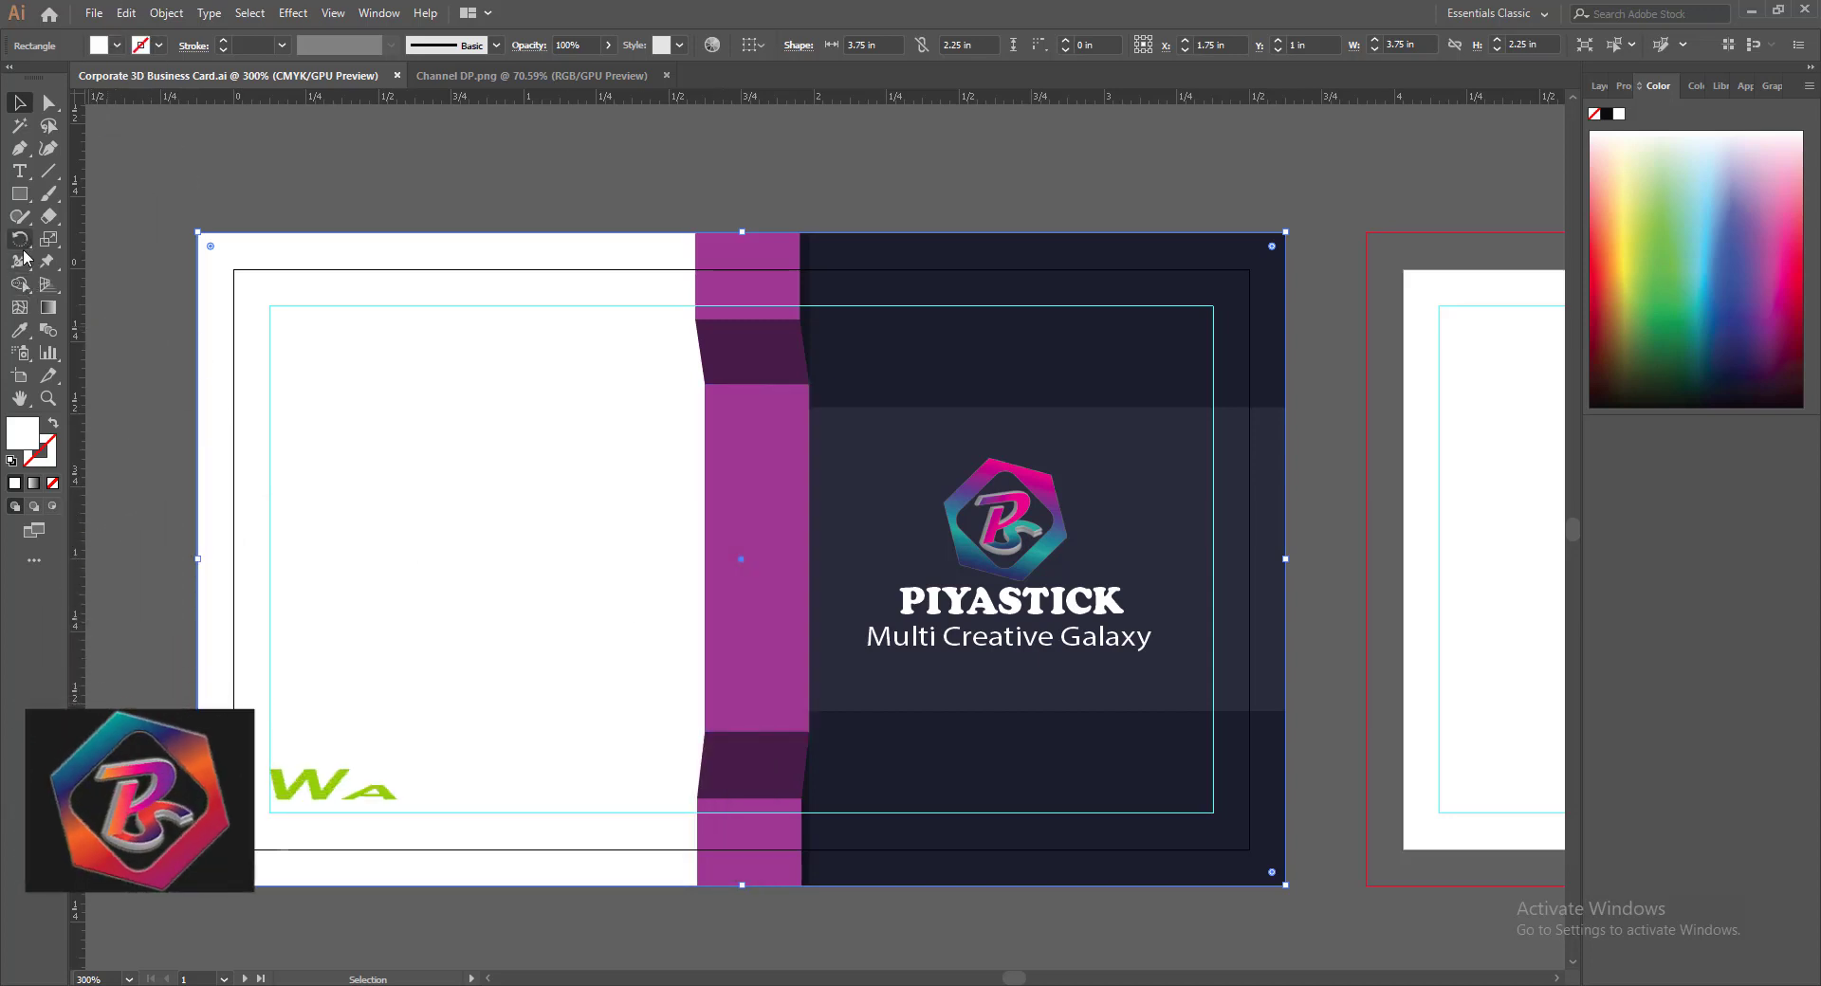
click(21, 331)
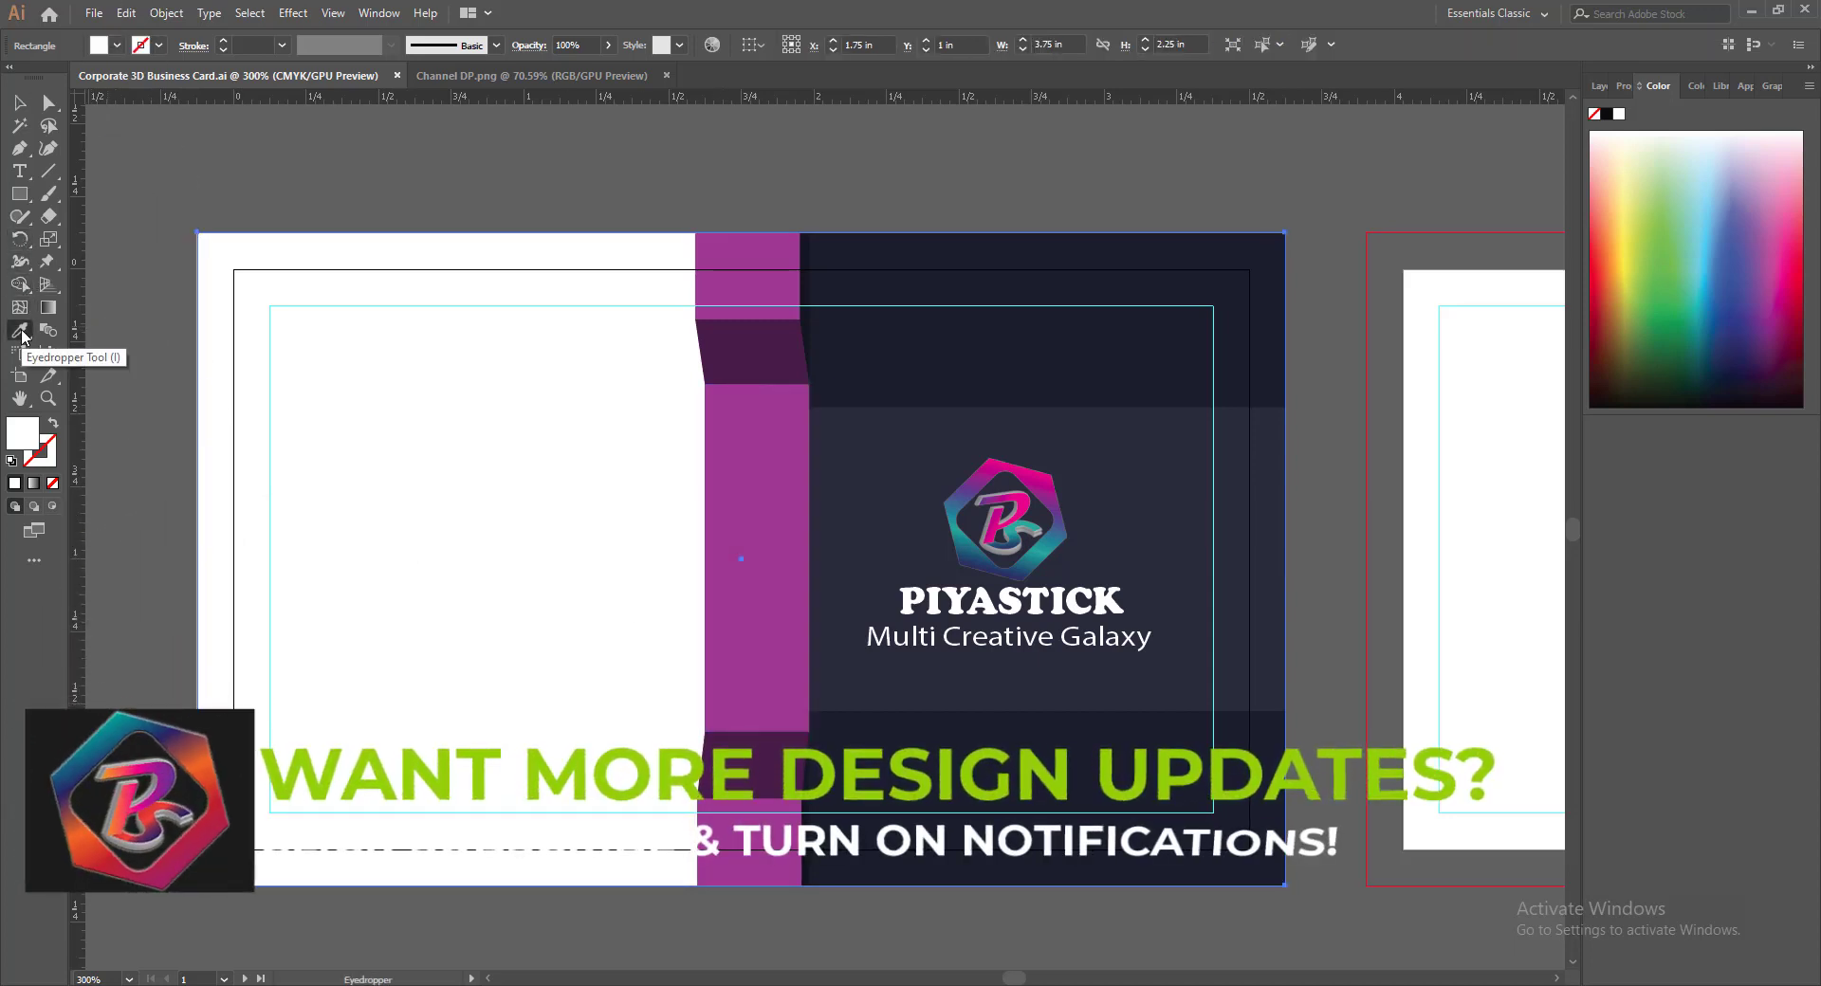
click(731, 510)
click(18, 103)
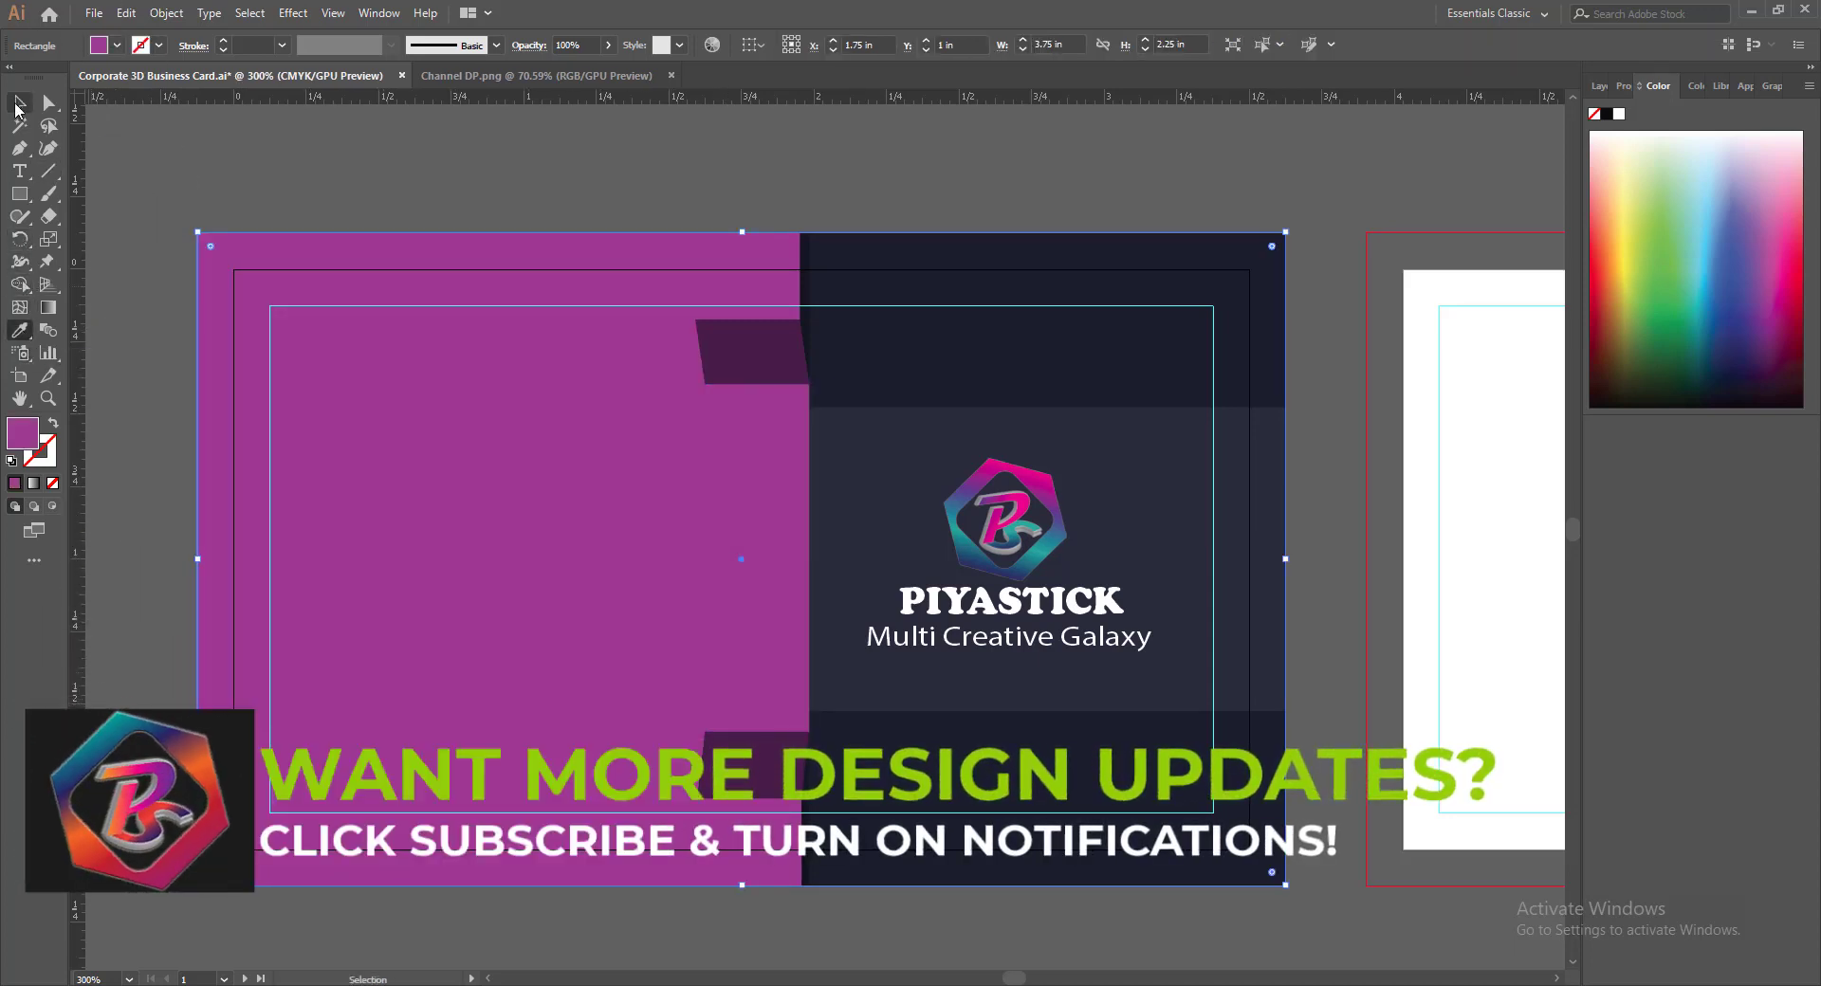
Lighten the background rectangle's fill to a pale pink, RGB 255, 220, 253
double_click(32, 443)
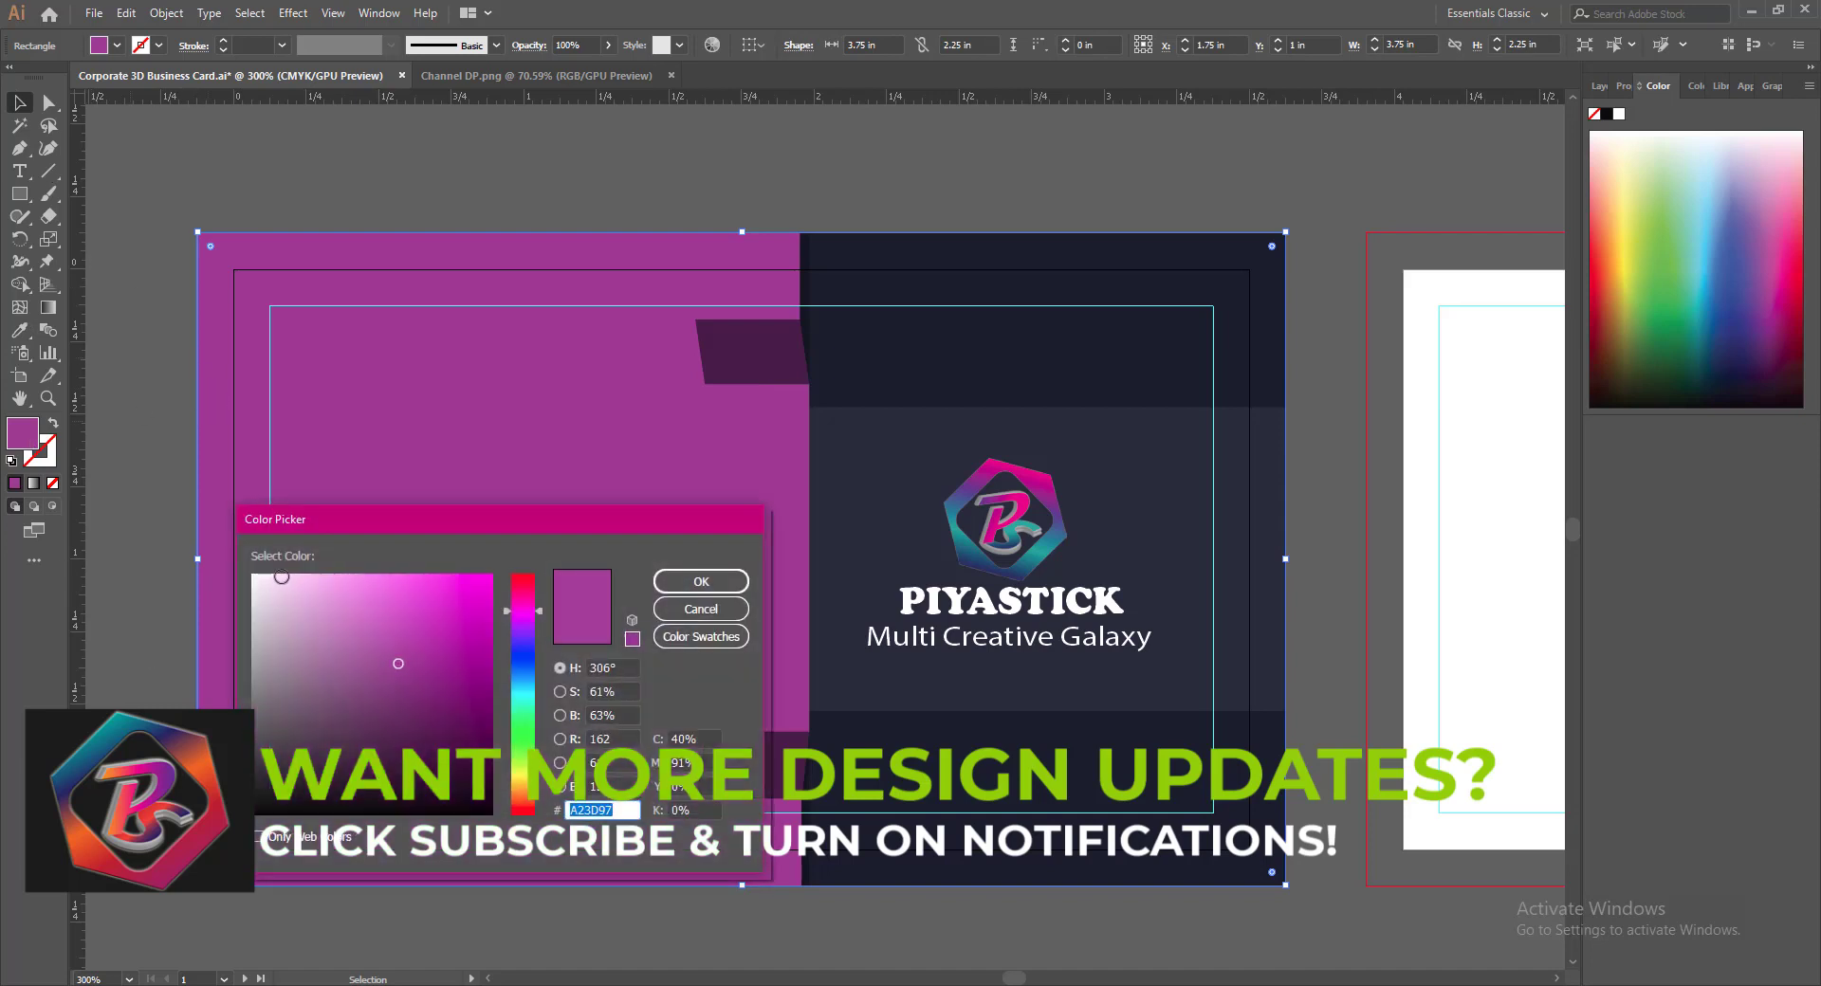
click(285, 574)
click(701, 582)
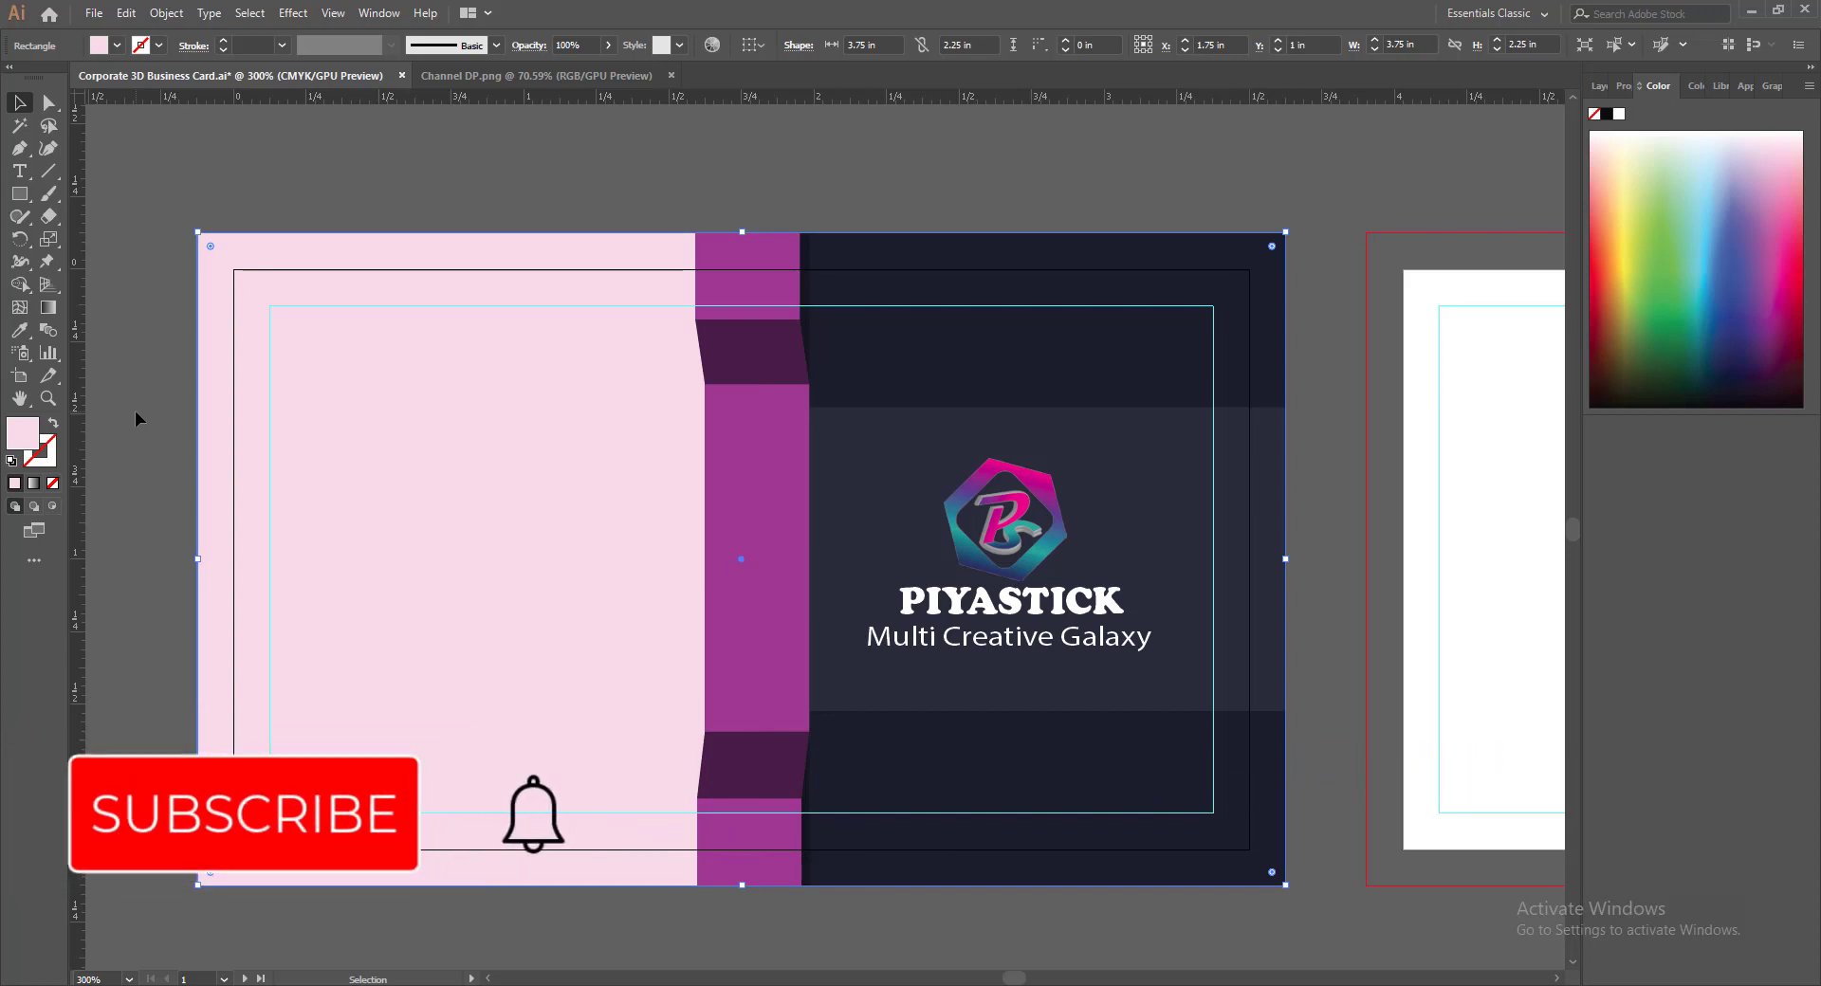
Shift the background rectangle's fill toward violet and choose a slightly darker pale lilac
double_click(25, 438)
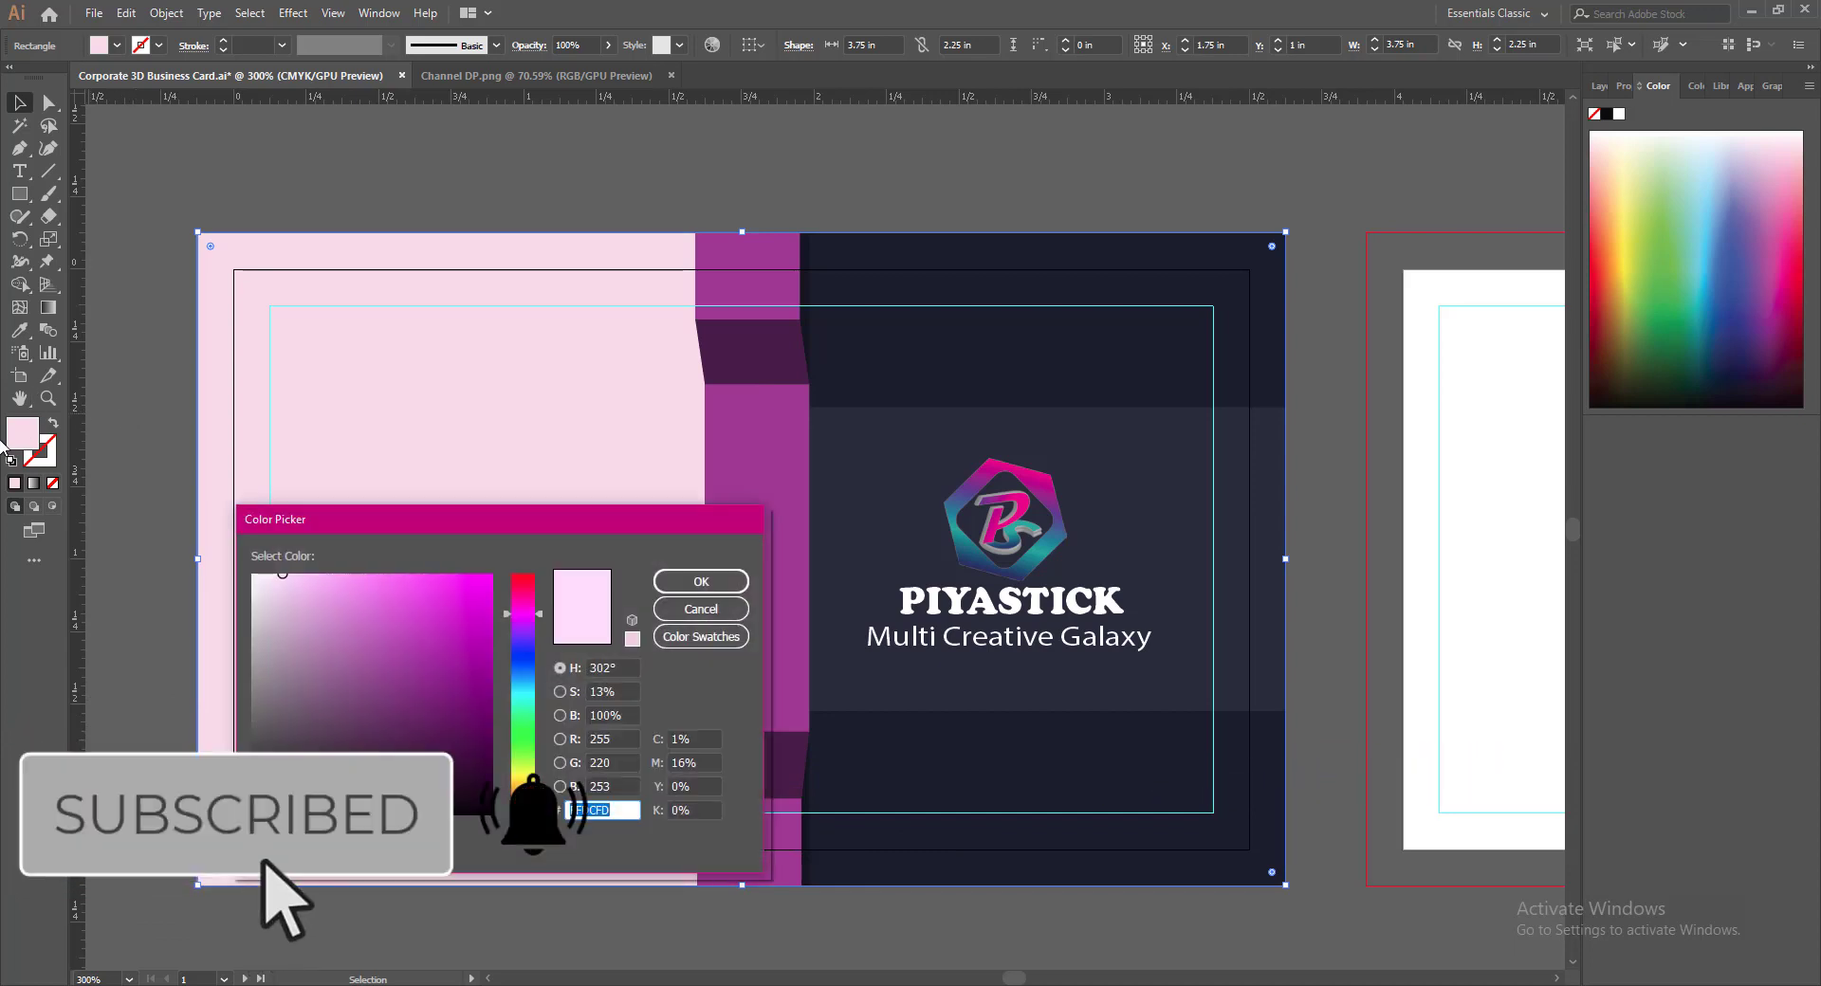
click(520, 624)
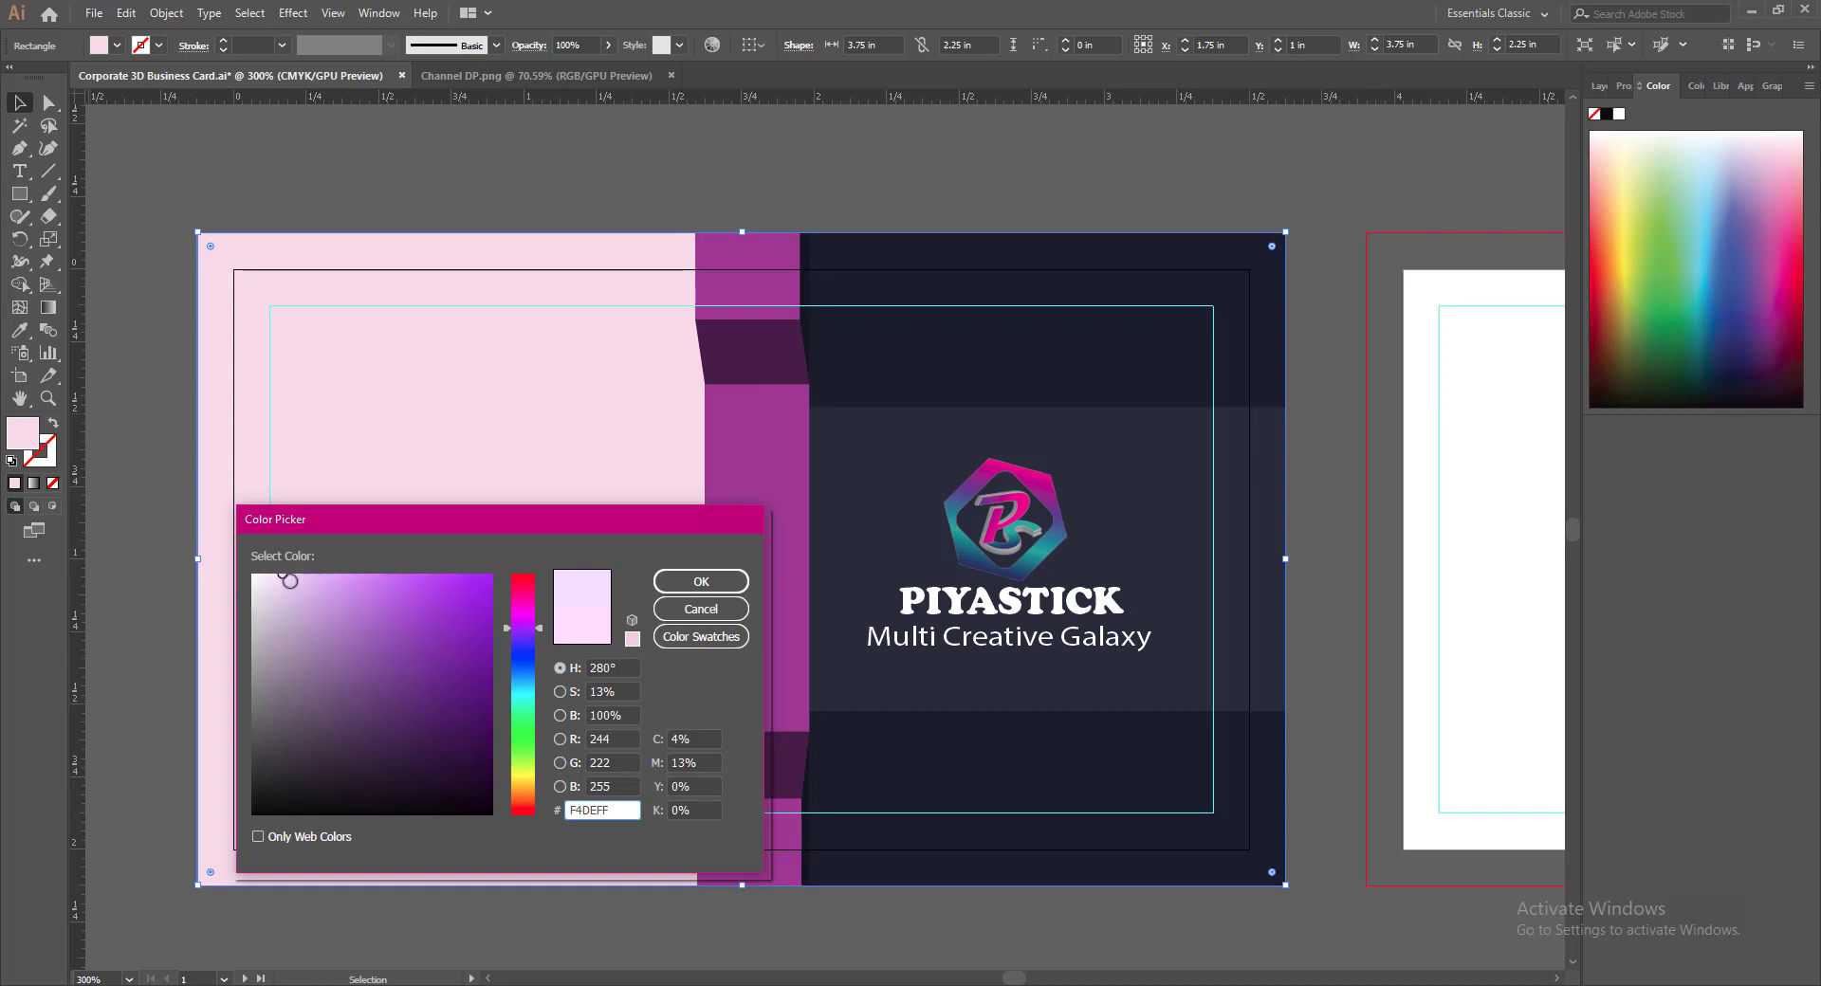
click(278, 593)
click(717, 574)
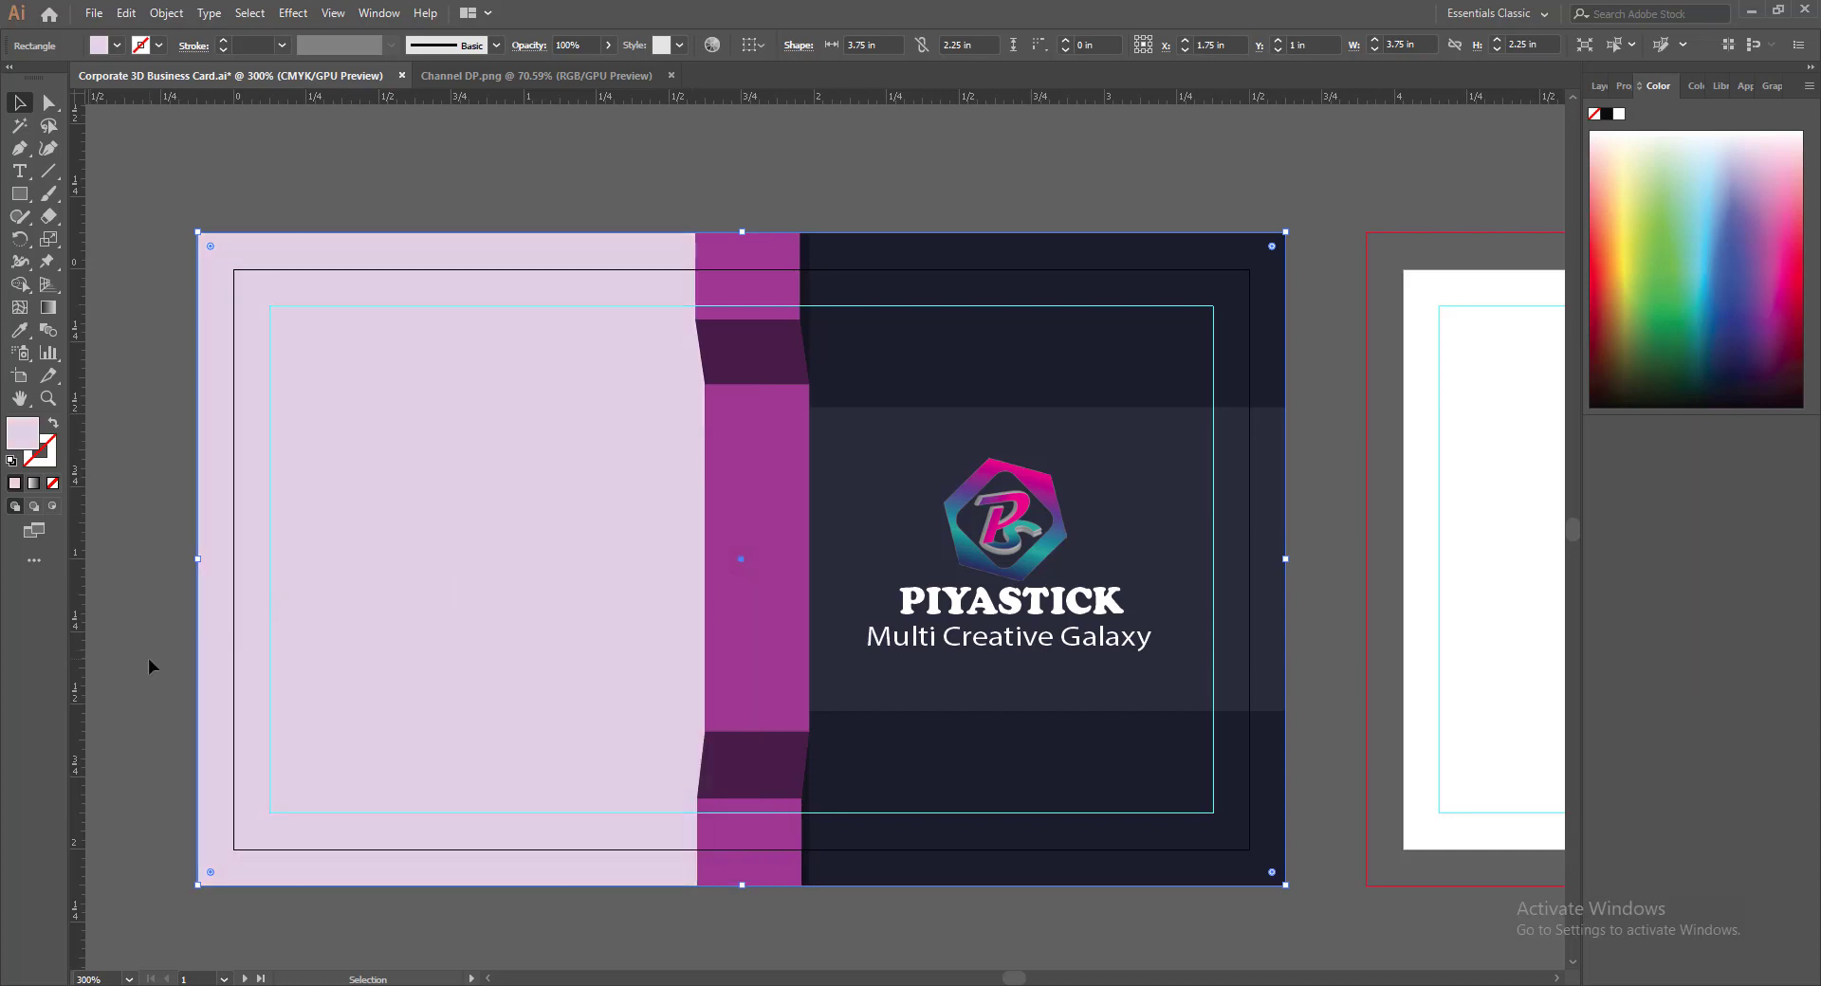
click(148, 658)
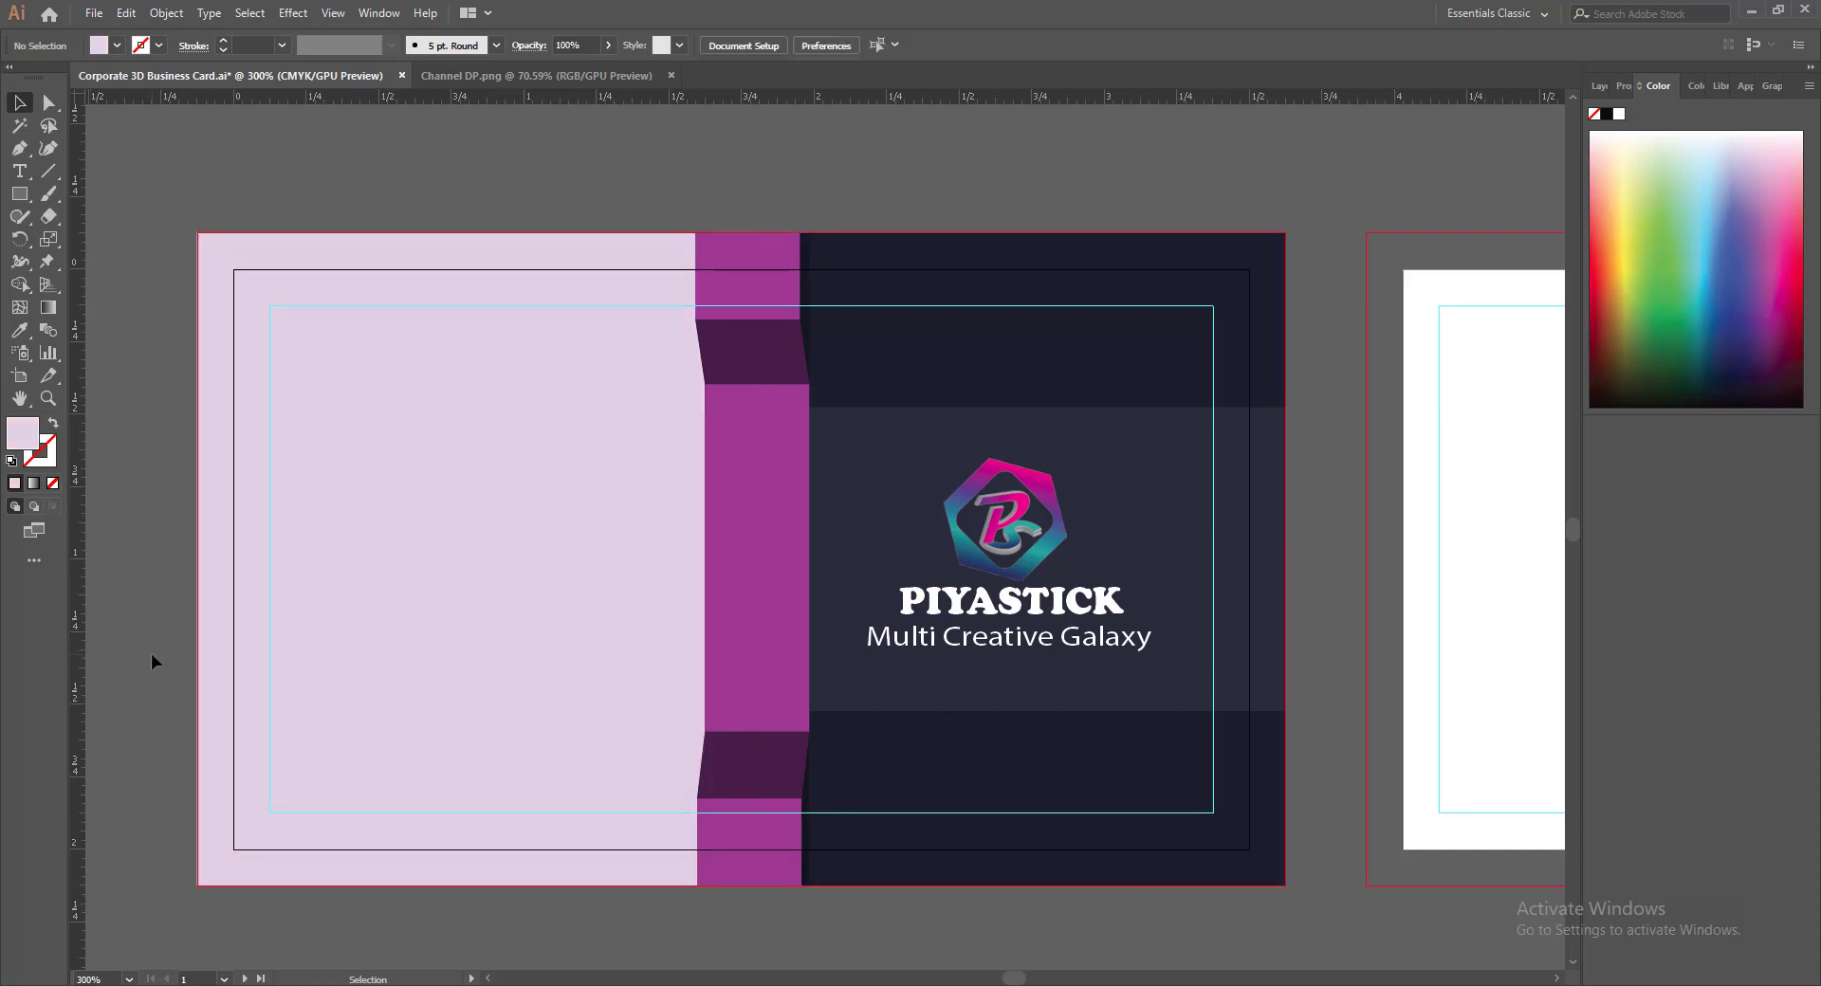
Lighten the background rectangle's fill to F4E3FF and save the document
click(211, 669)
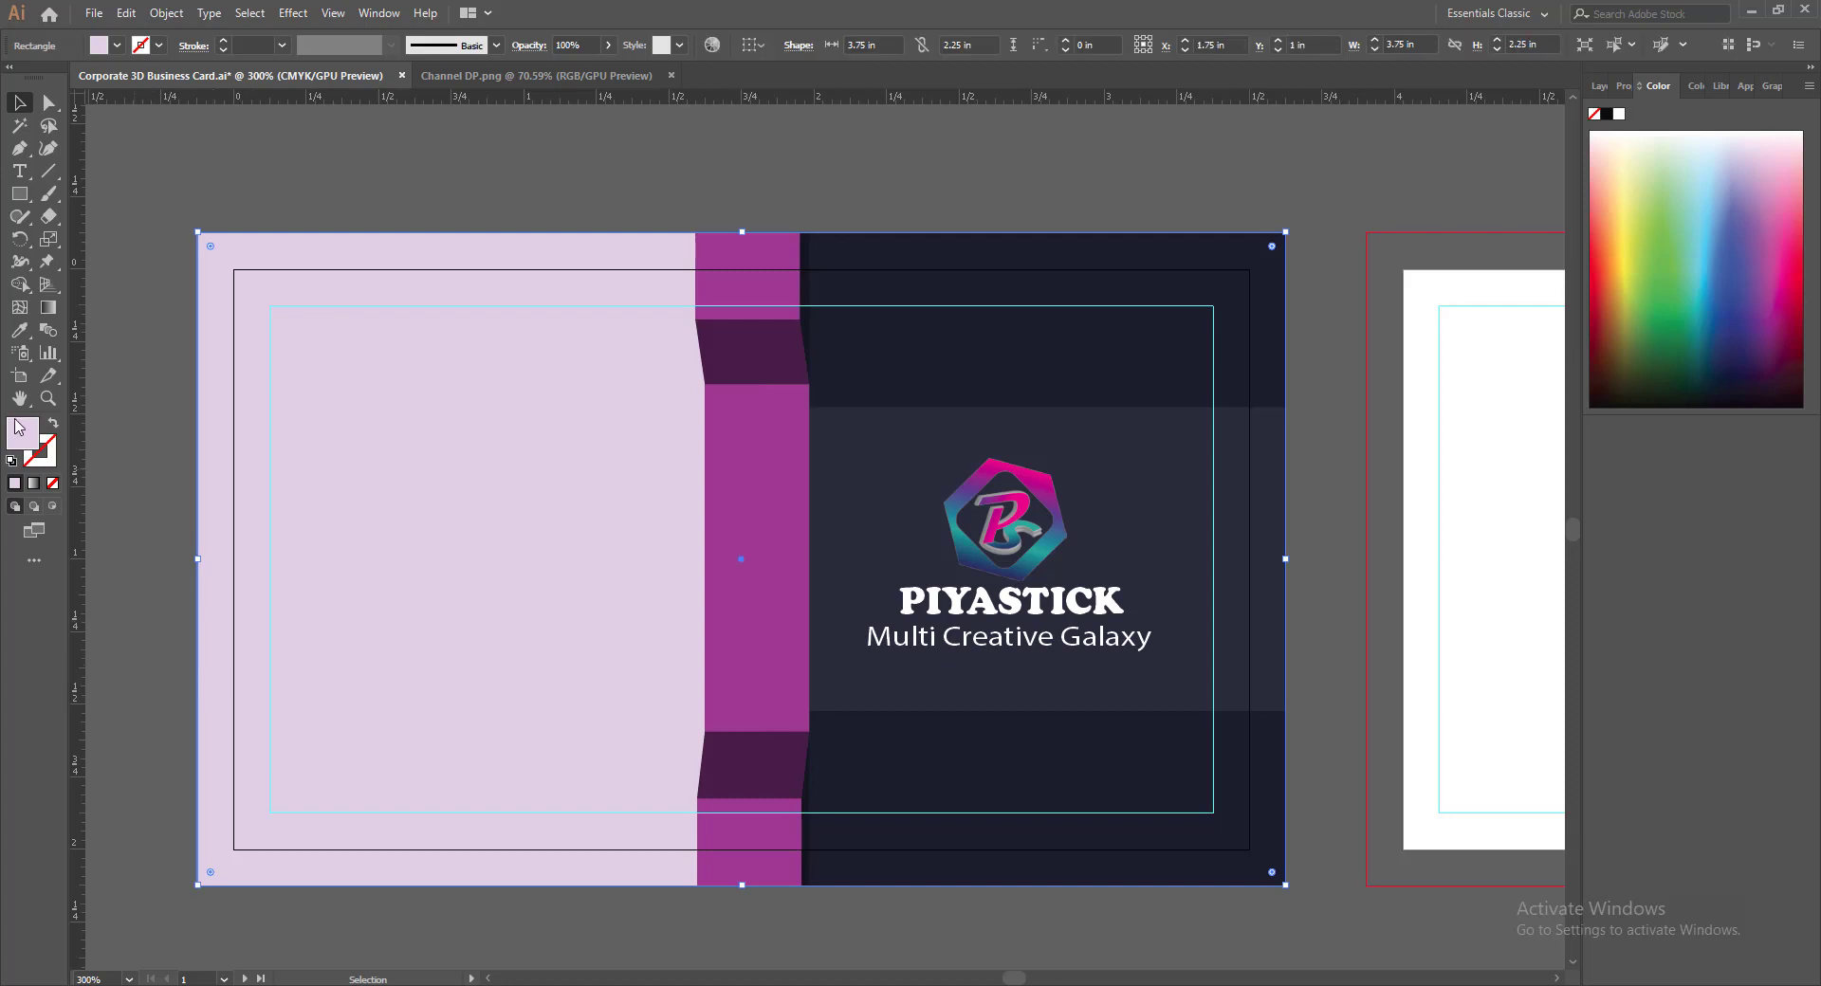
double_click(21, 432)
click(278, 575)
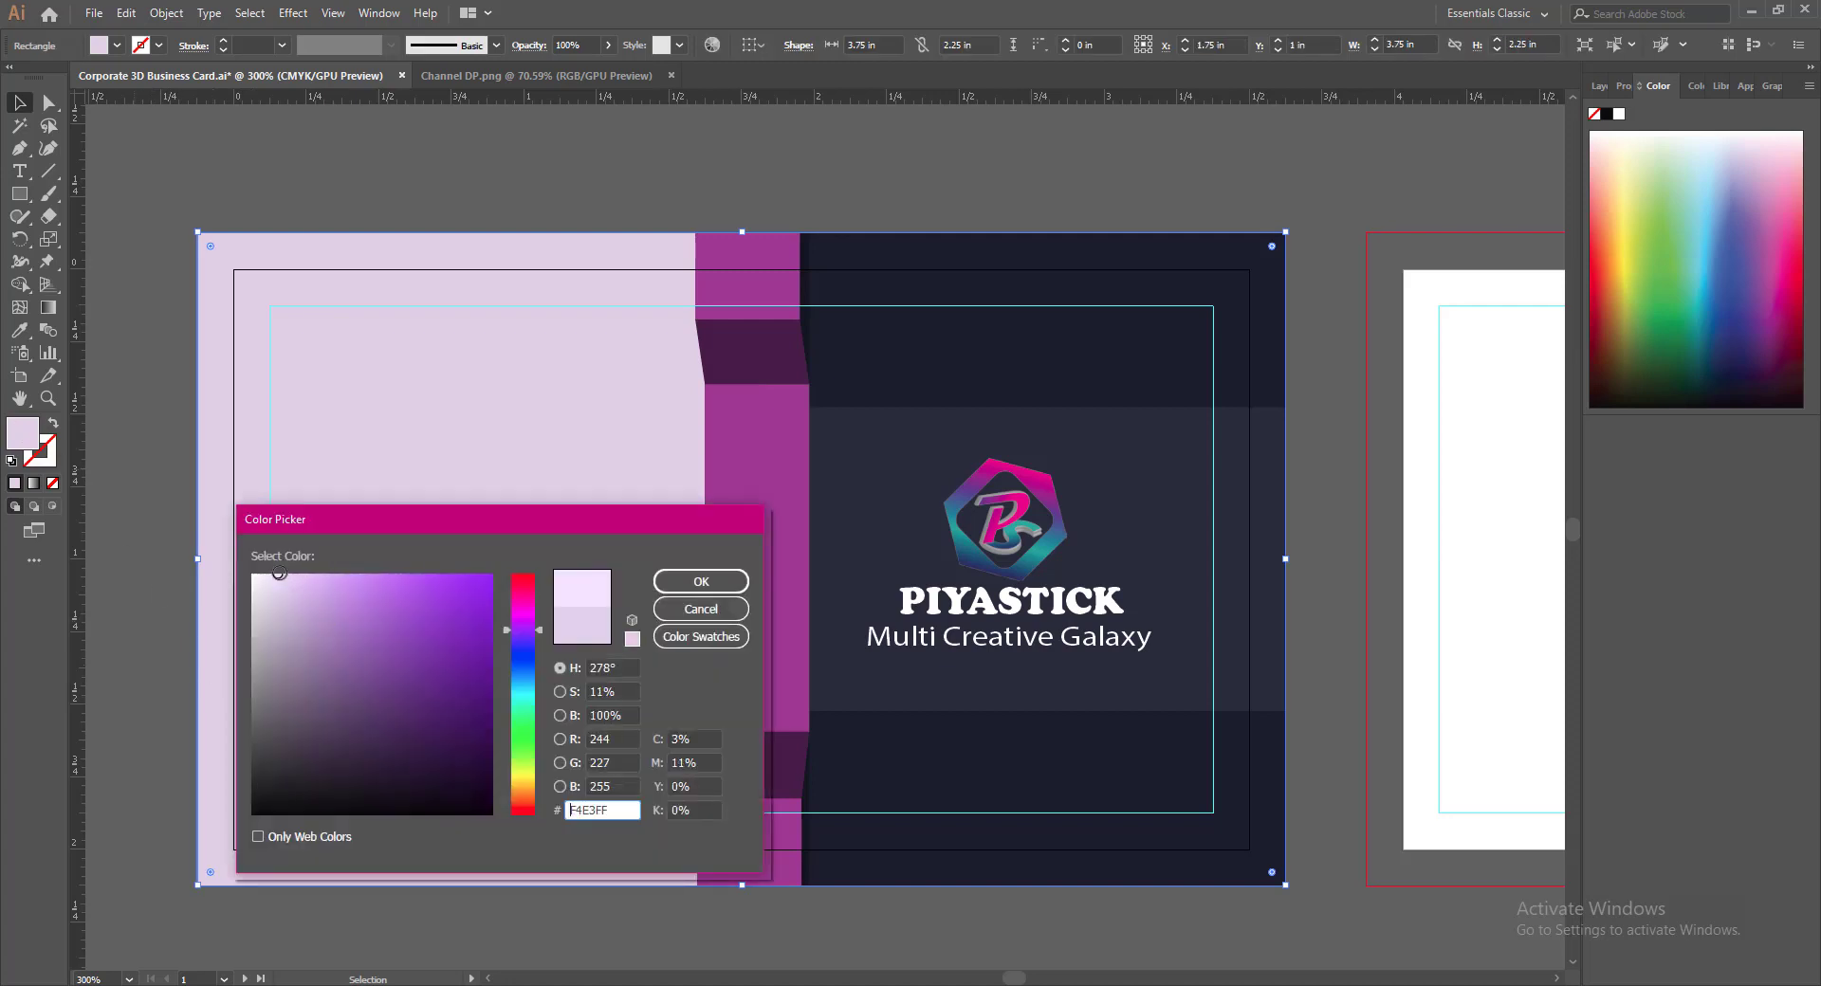
click(675, 585)
click(642, 932)
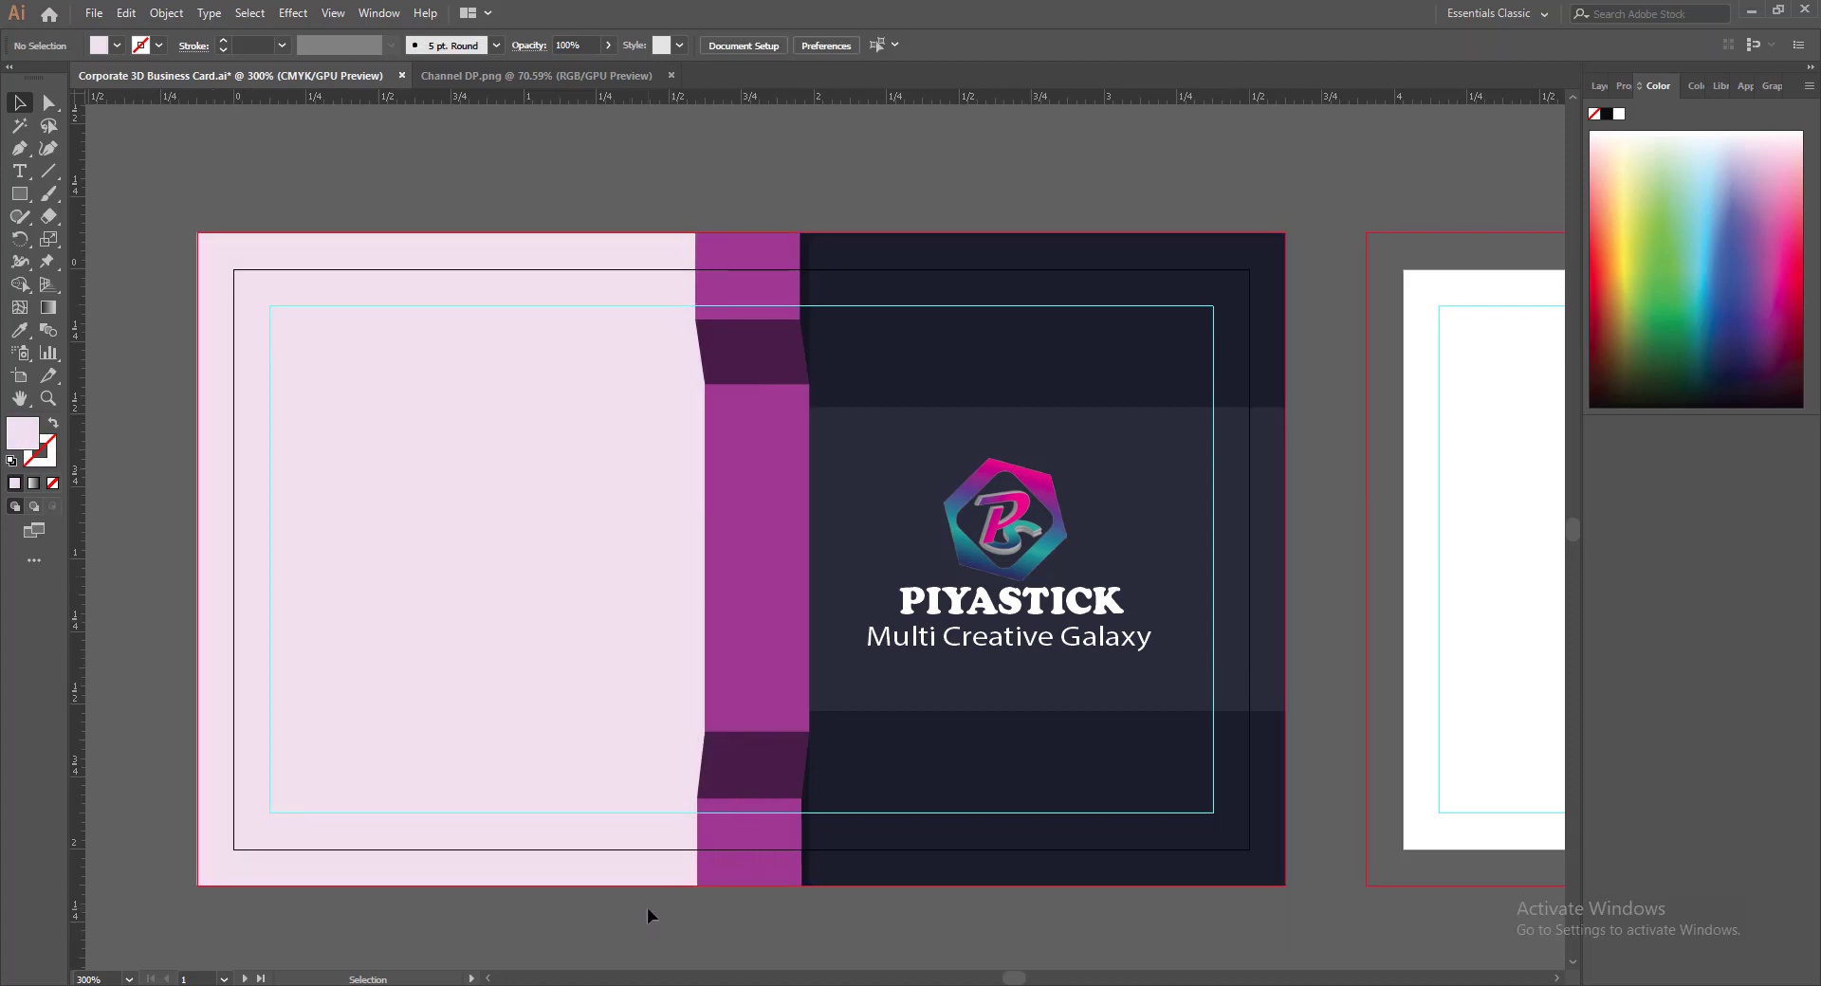
key(ctrl+s)
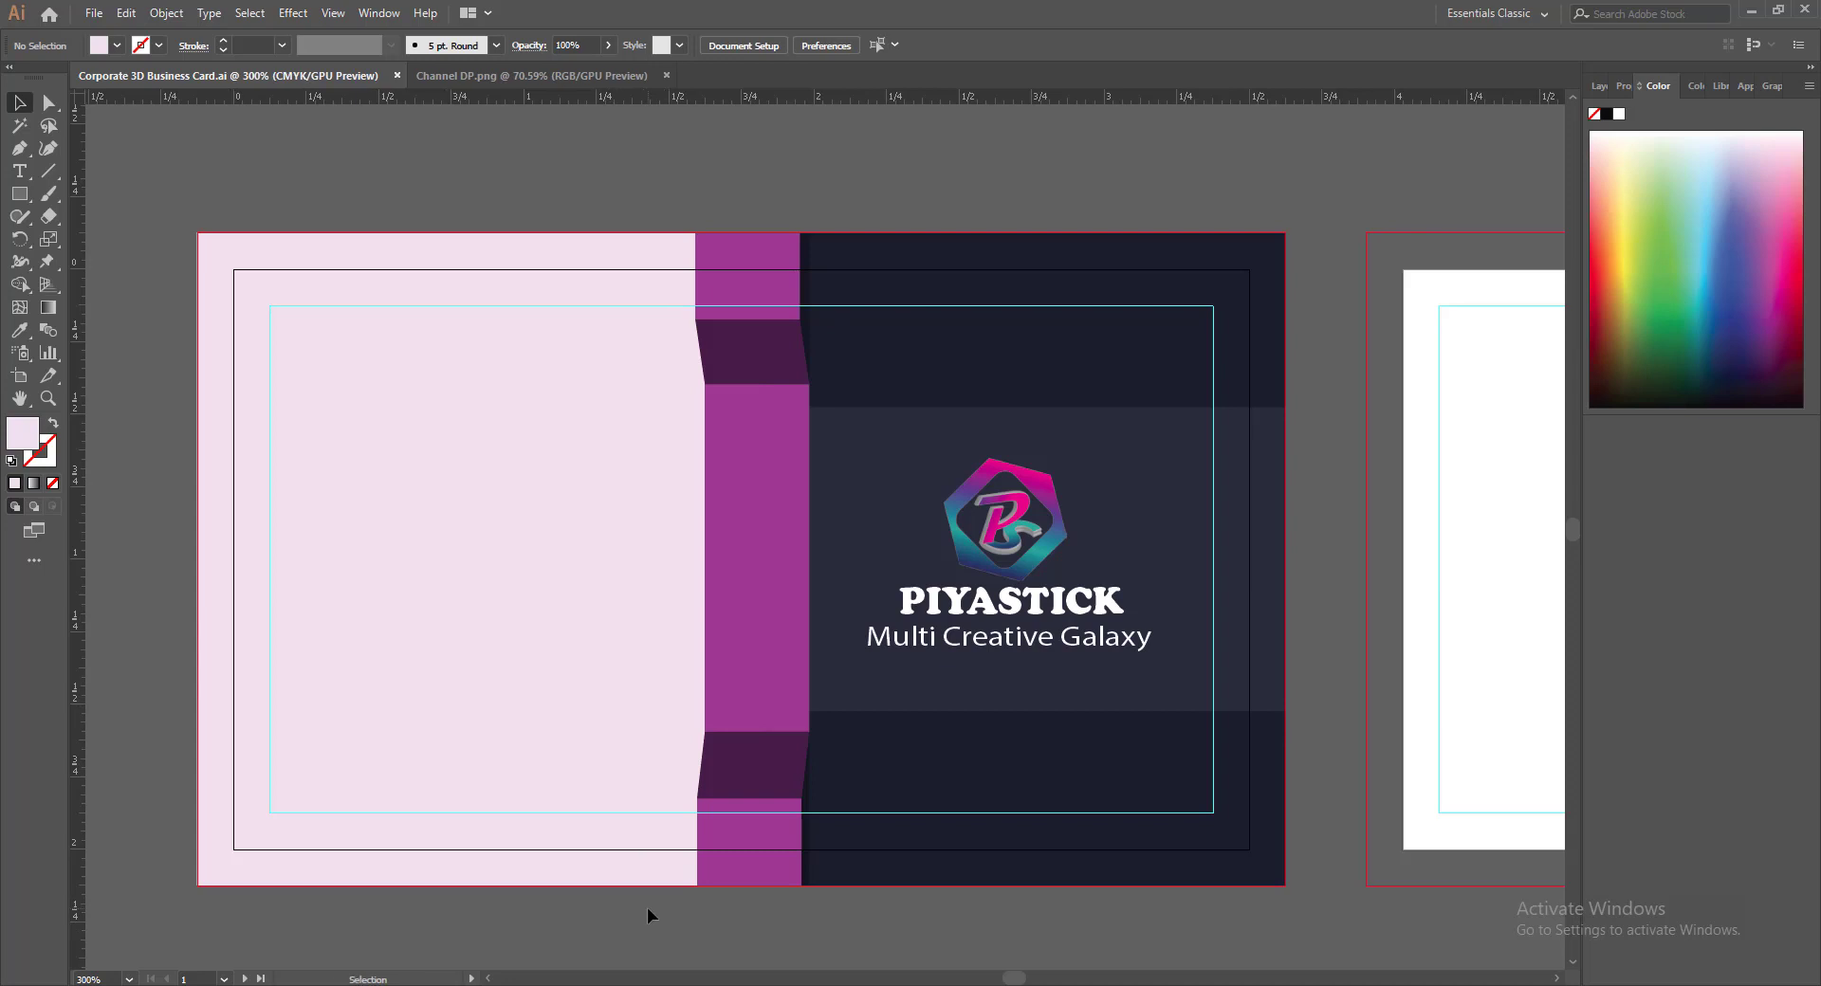
Open Name Dark.png and bring its name and job title artwork, scaled down, onto the upper part of the pale panel
click(95, 14)
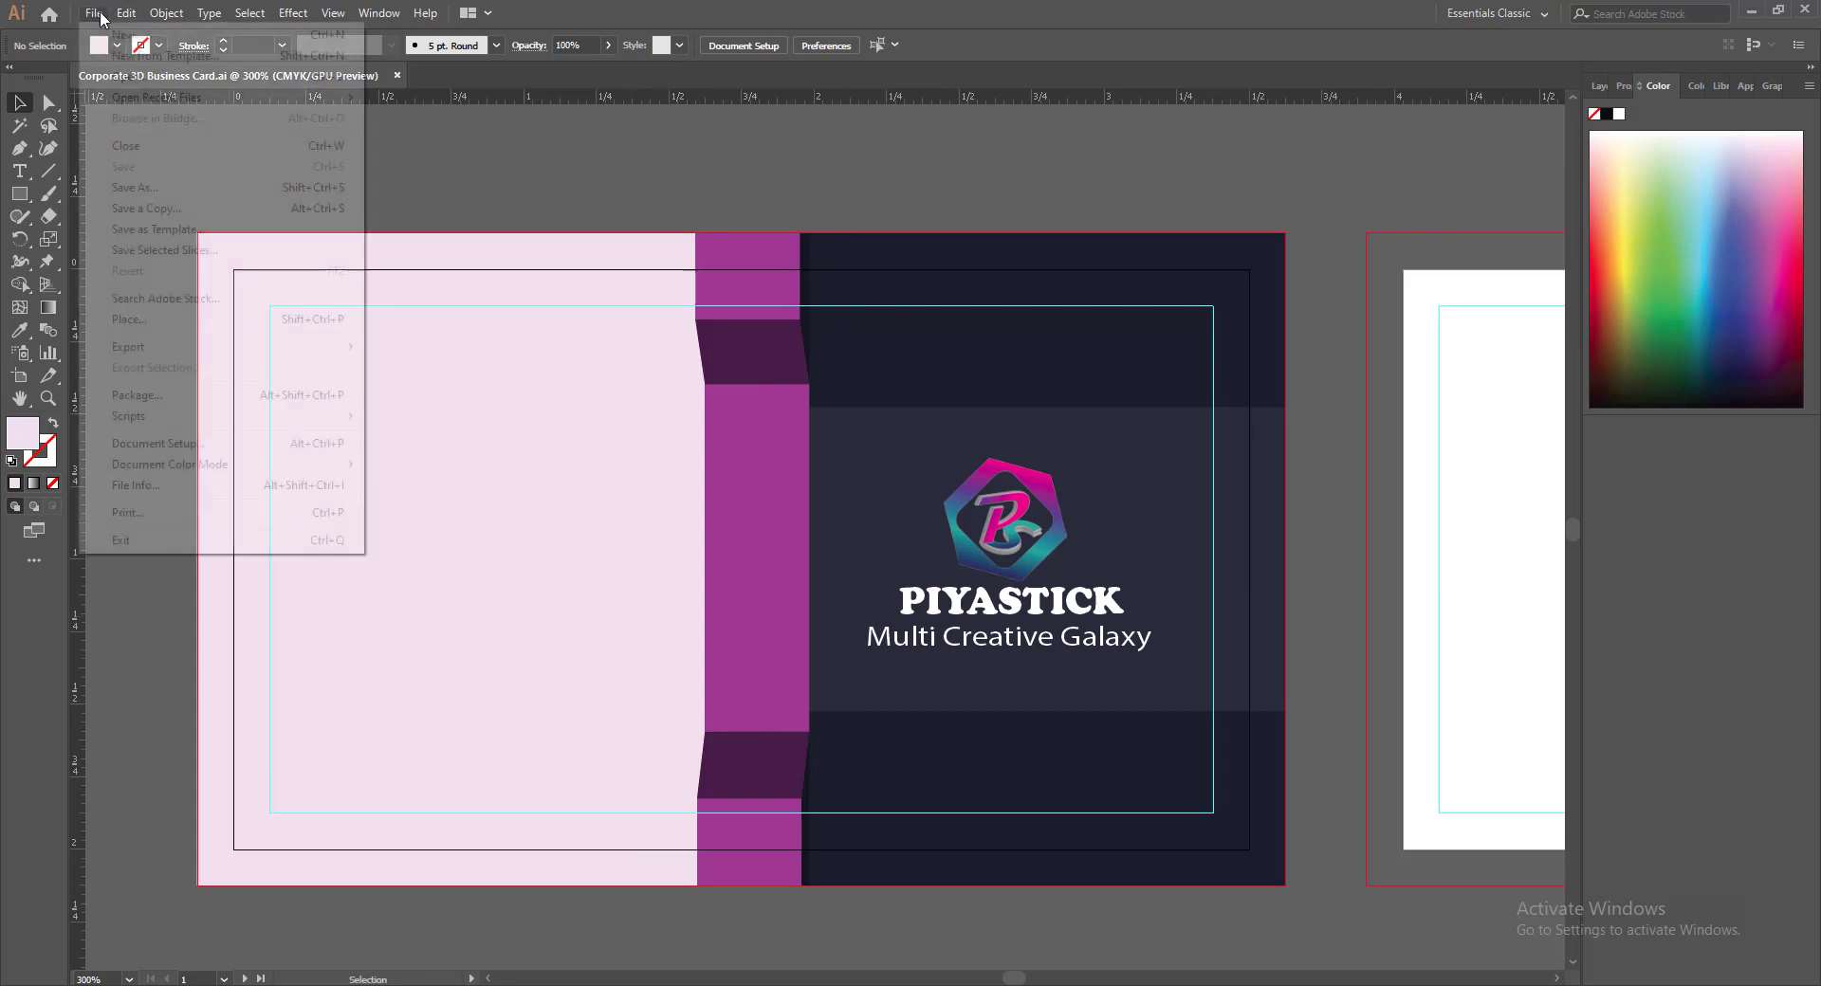
mouse_move(275, 97)
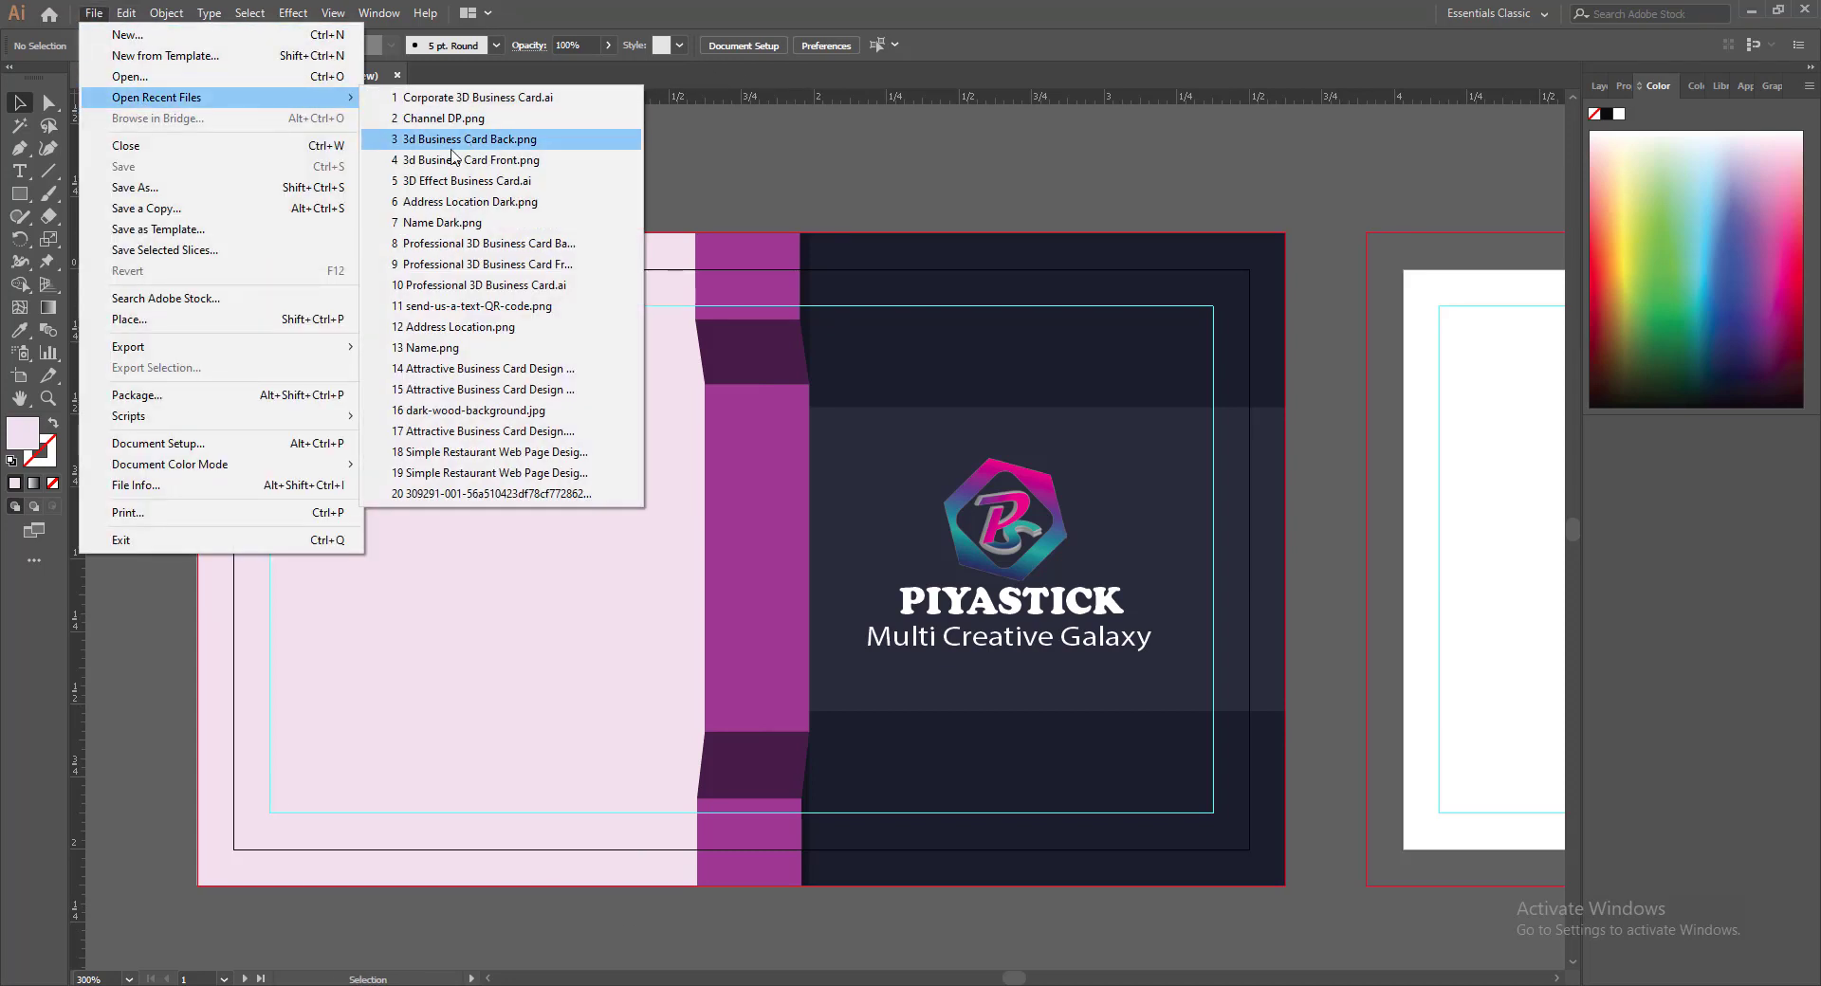
click(417, 117)
drag(754, 517, 519, 491)
drag(162, 413, 342, 514)
drag(692, 536, 296, 360)
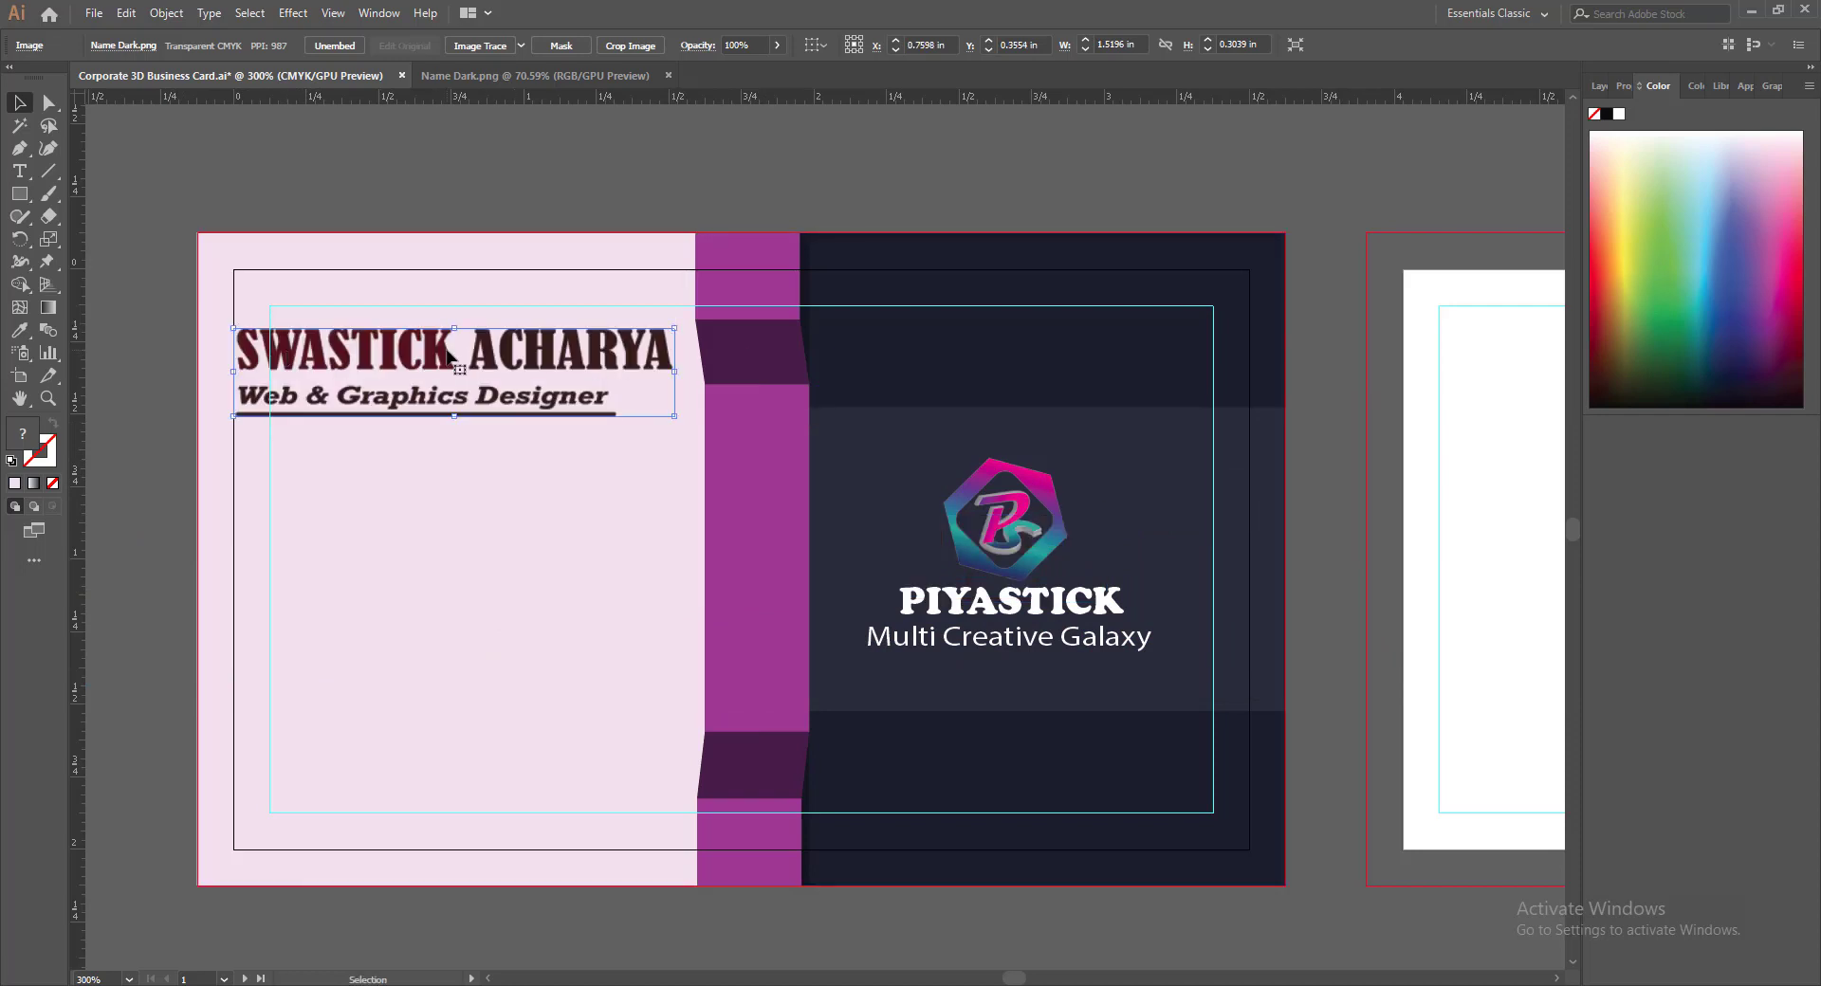
Resize the name artwork to about 1.3 in wide, line it up with the inner left guide and lower it on the pale panel
drag(671, 331, 632, 336)
key(Left)
key(Left)
key(Down)
key(Down)
key(Down)
key(Down)
key(Down)
key(Down)
key(Down)
key(Down)
key(Down)
key(Down)
key(Down)
key(Down)
key(Down)
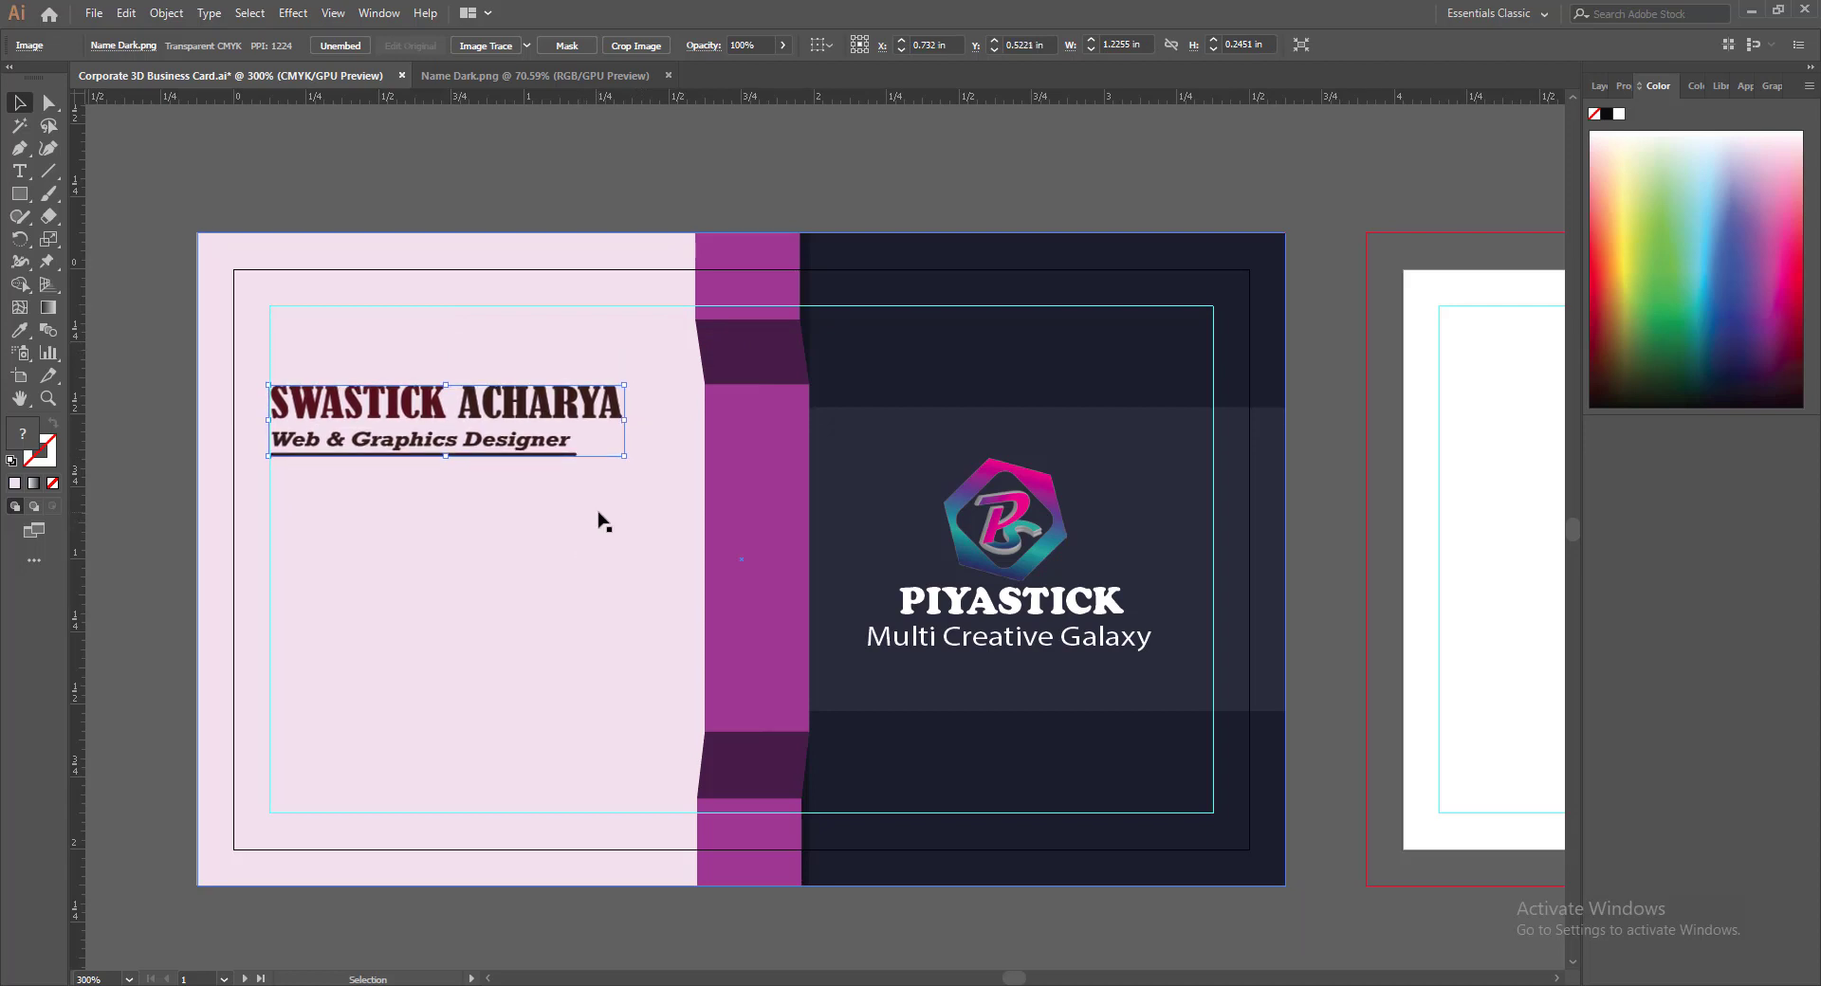
drag(624, 456, 646, 464)
click(729, 935)
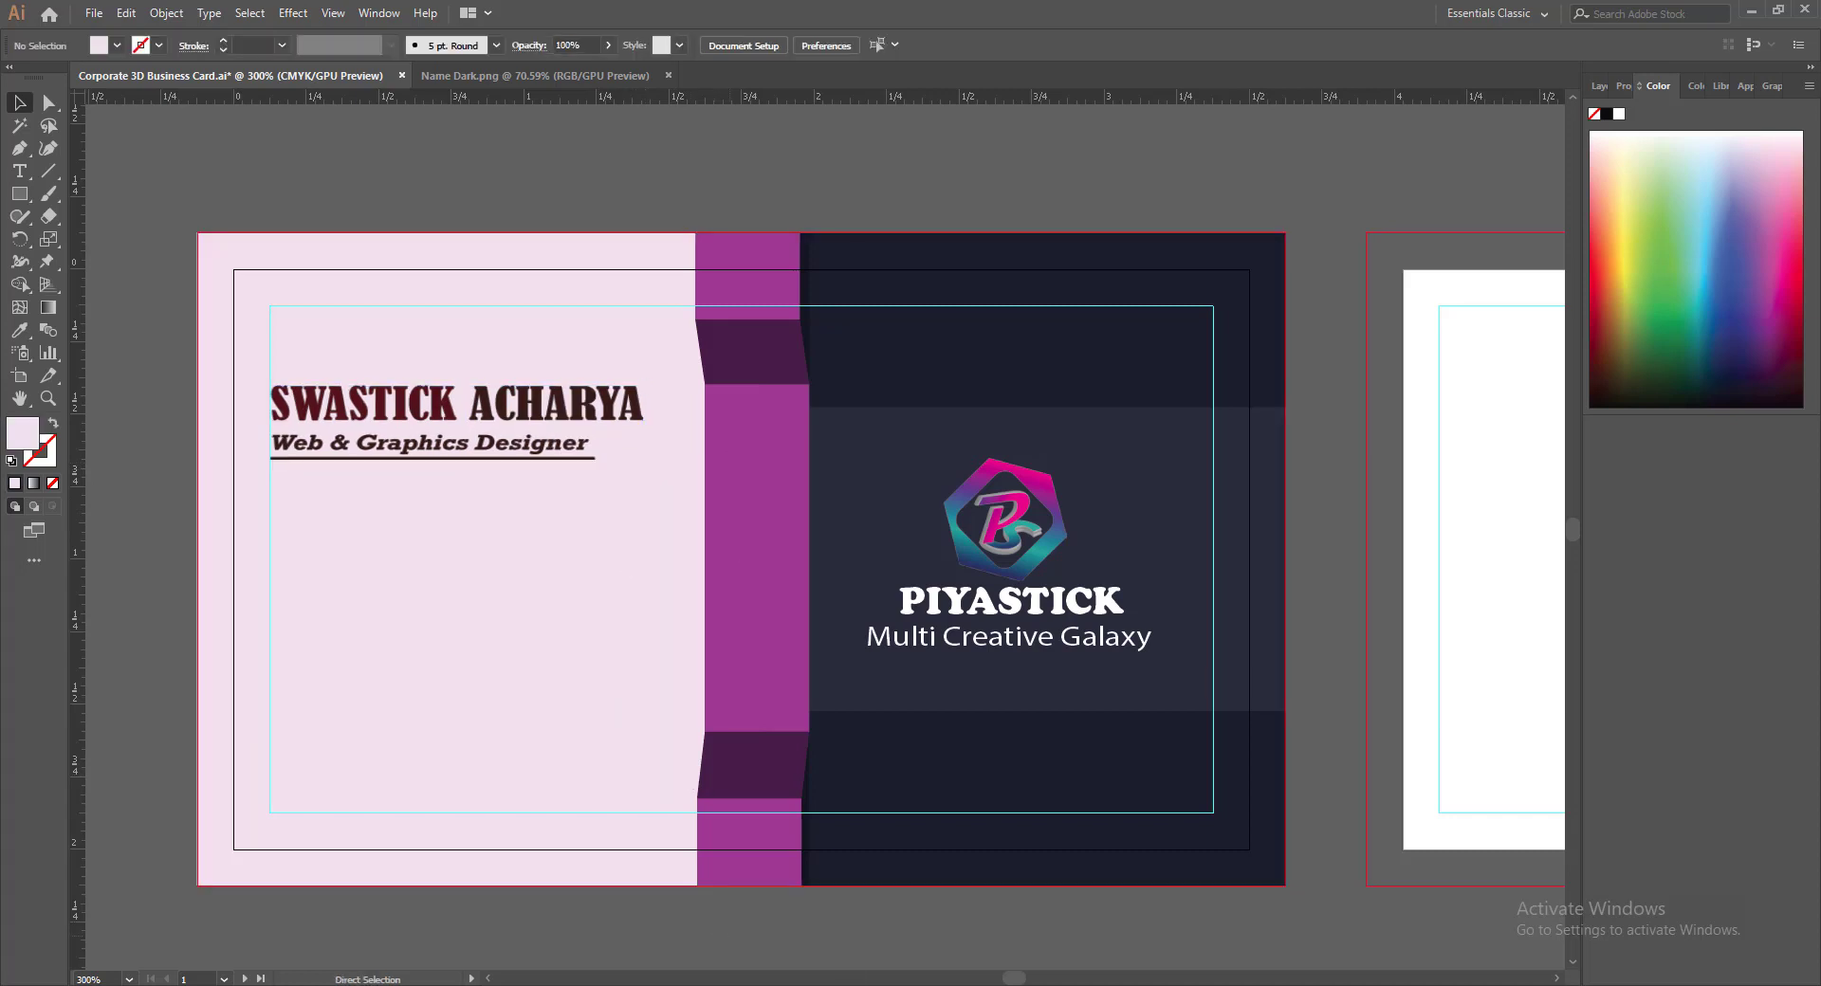
Open Address Location Dark.png and bring its contact details artwork, scaled down, onto the card below the job title
click(94, 12)
mouse_move(264, 99)
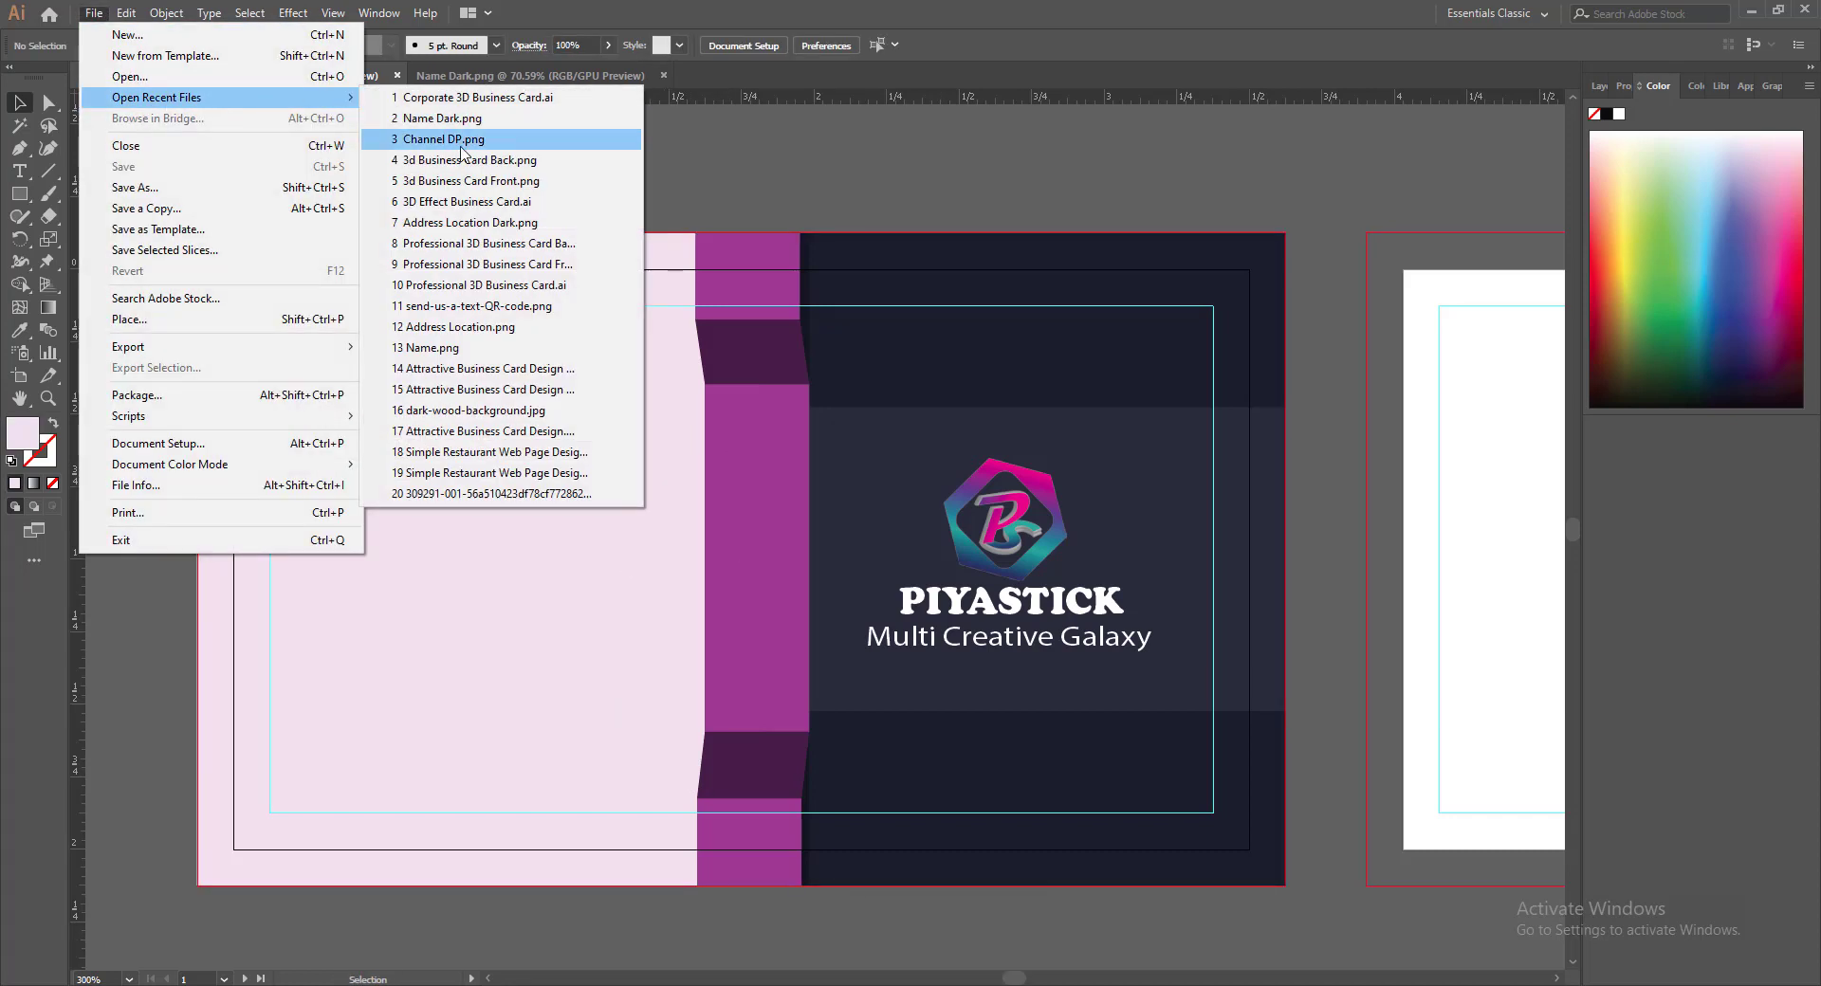
click(461, 225)
drag(695, 495, 338, 592)
drag(266, 535, 382, 642)
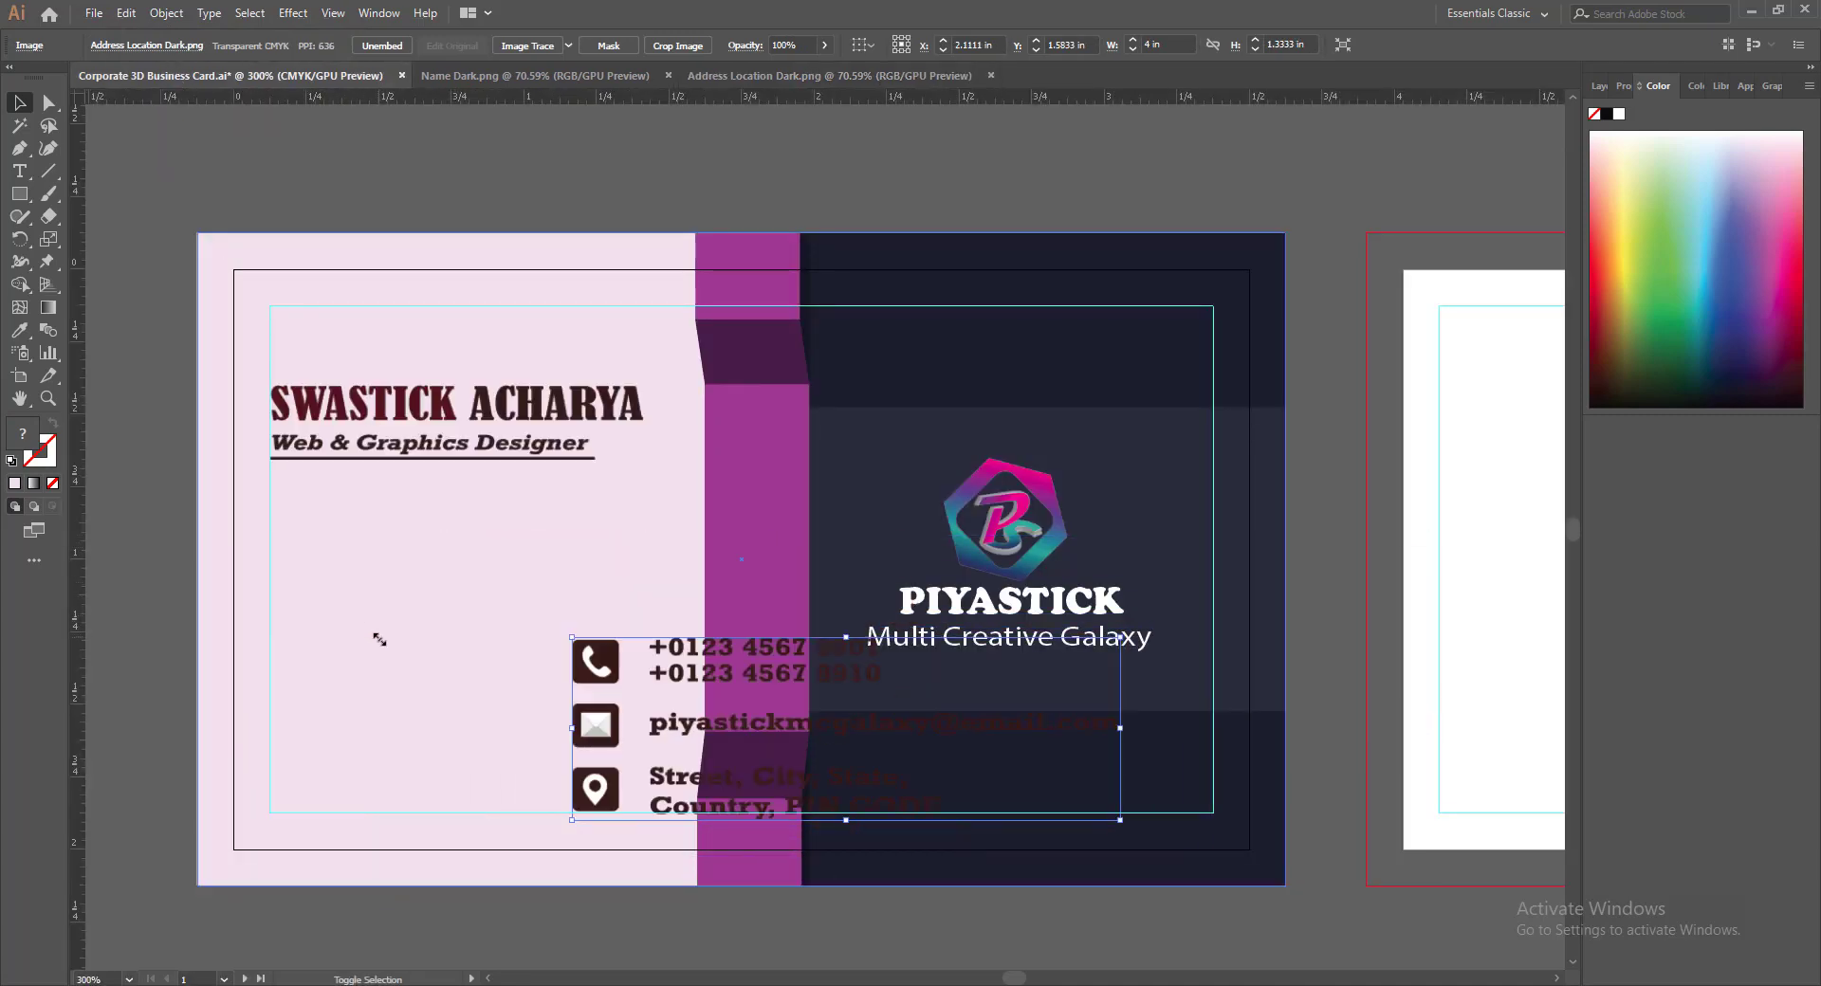
drag(591, 720, 288, 612)
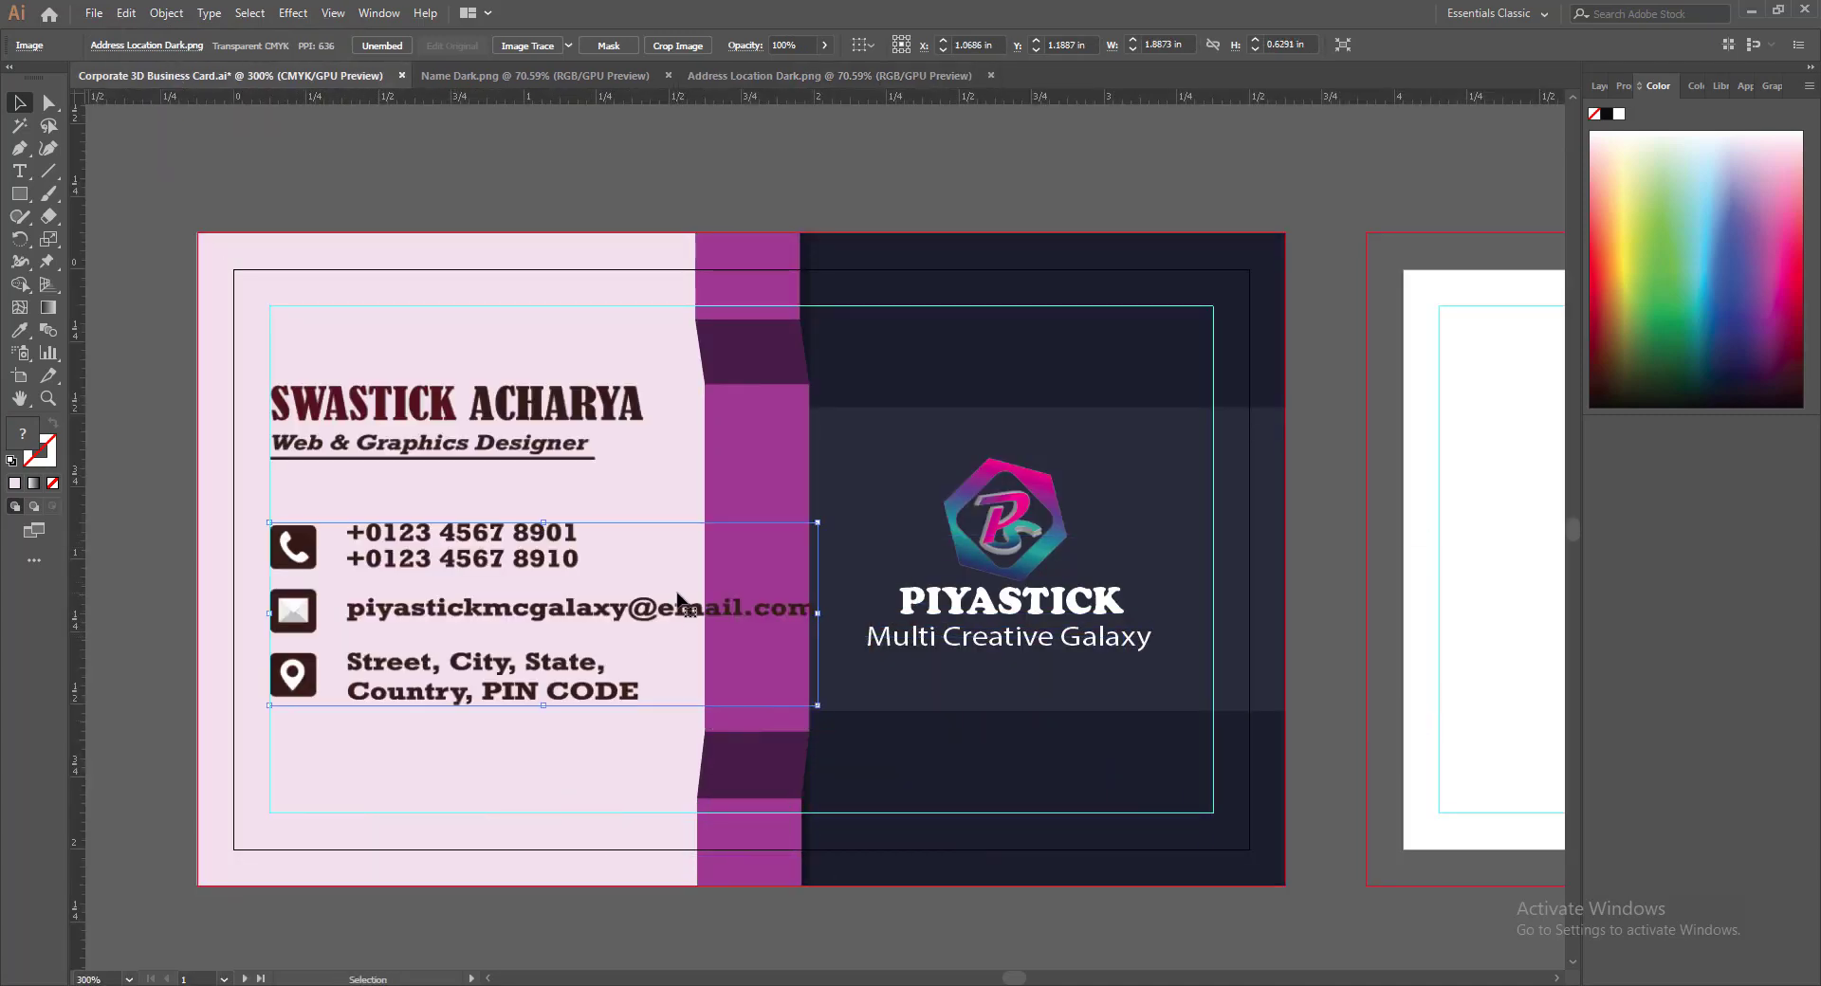
Resize the contact details to about 1.45 in wide, lower them along the inner left guide, and save the document
drag(817, 522, 748, 548)
drag(366, 618, 294, 623)
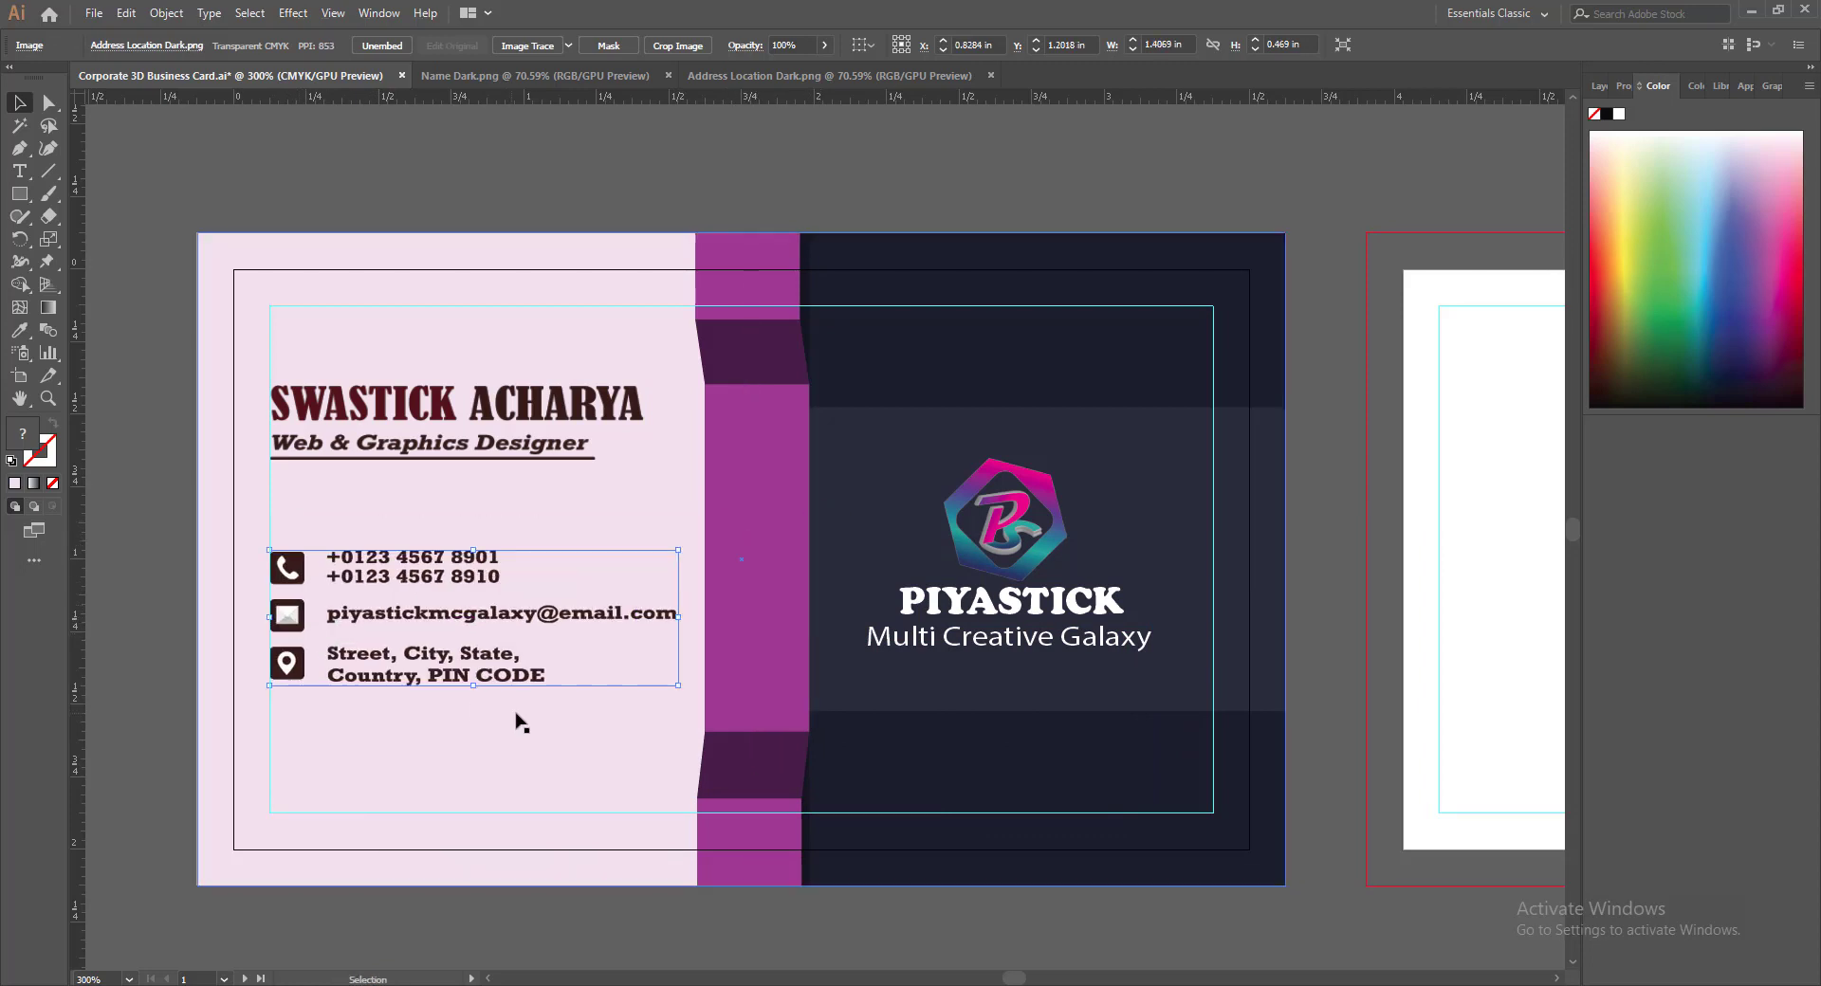
key(Down)
key(Down)
key(Down)
key(Down)
key(Down)
key(Down)
key(Down)
key(Down)
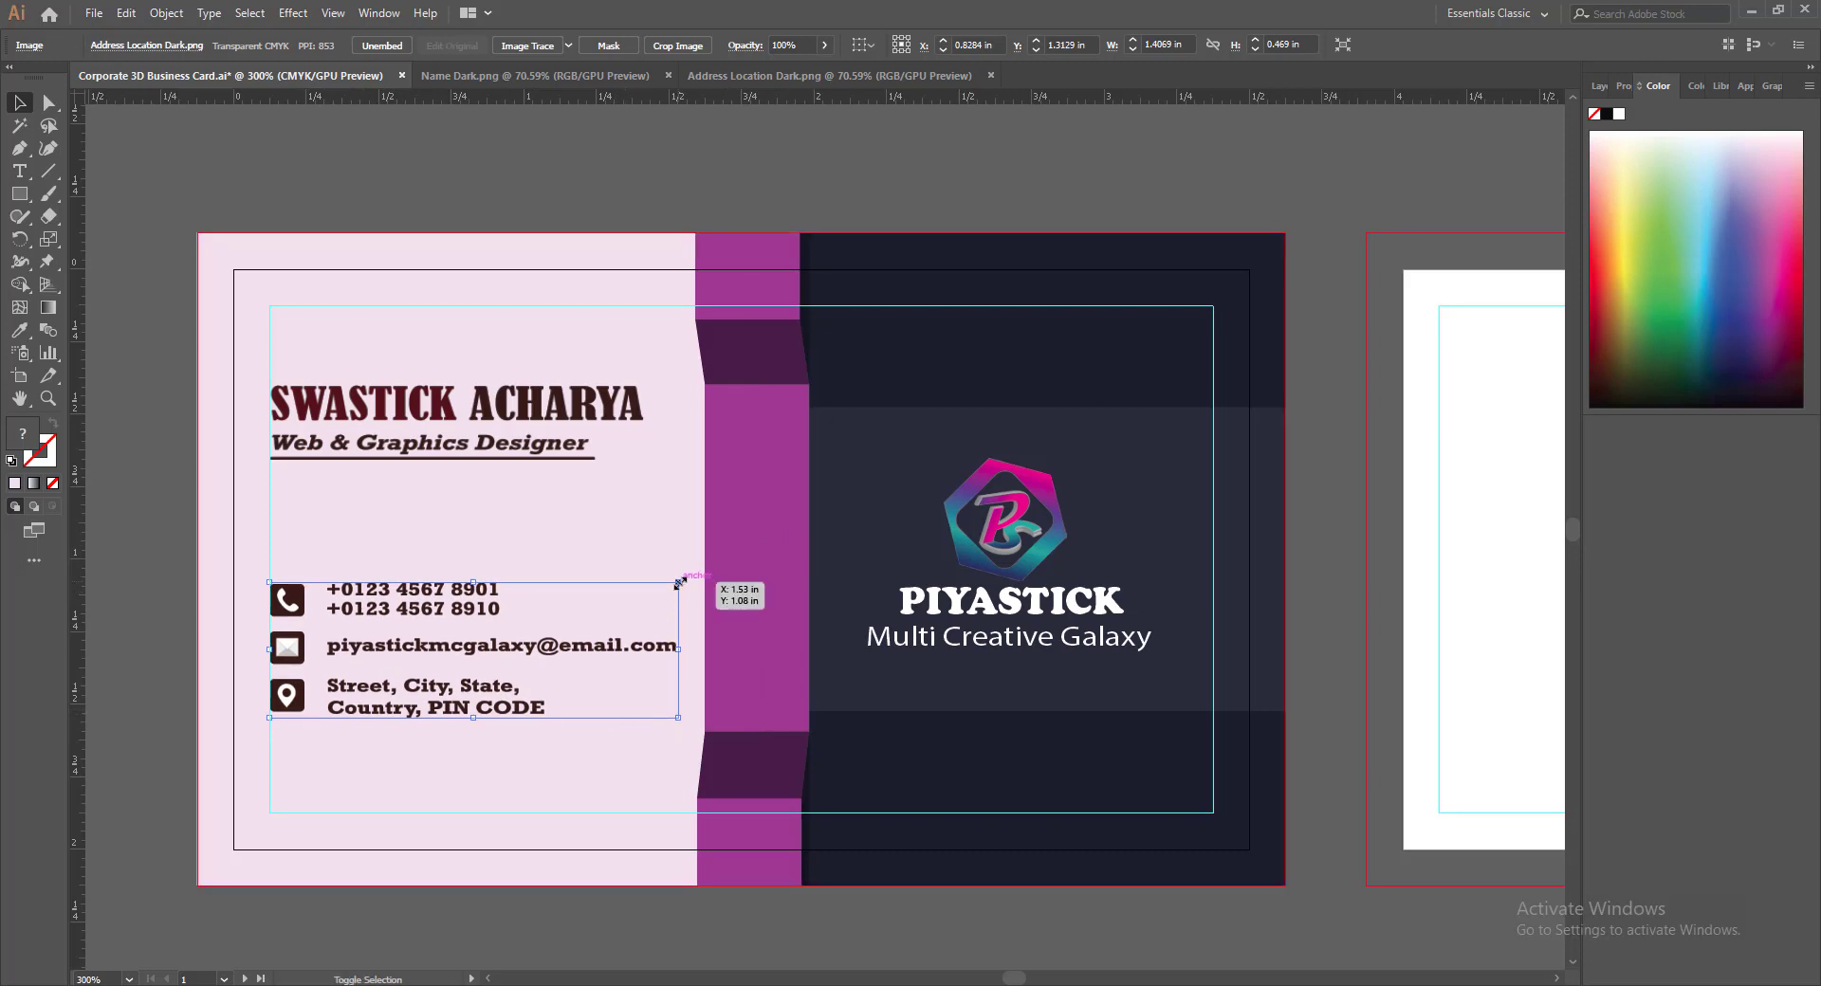
drag(678, 582, 702, 567)
click(691, 920)
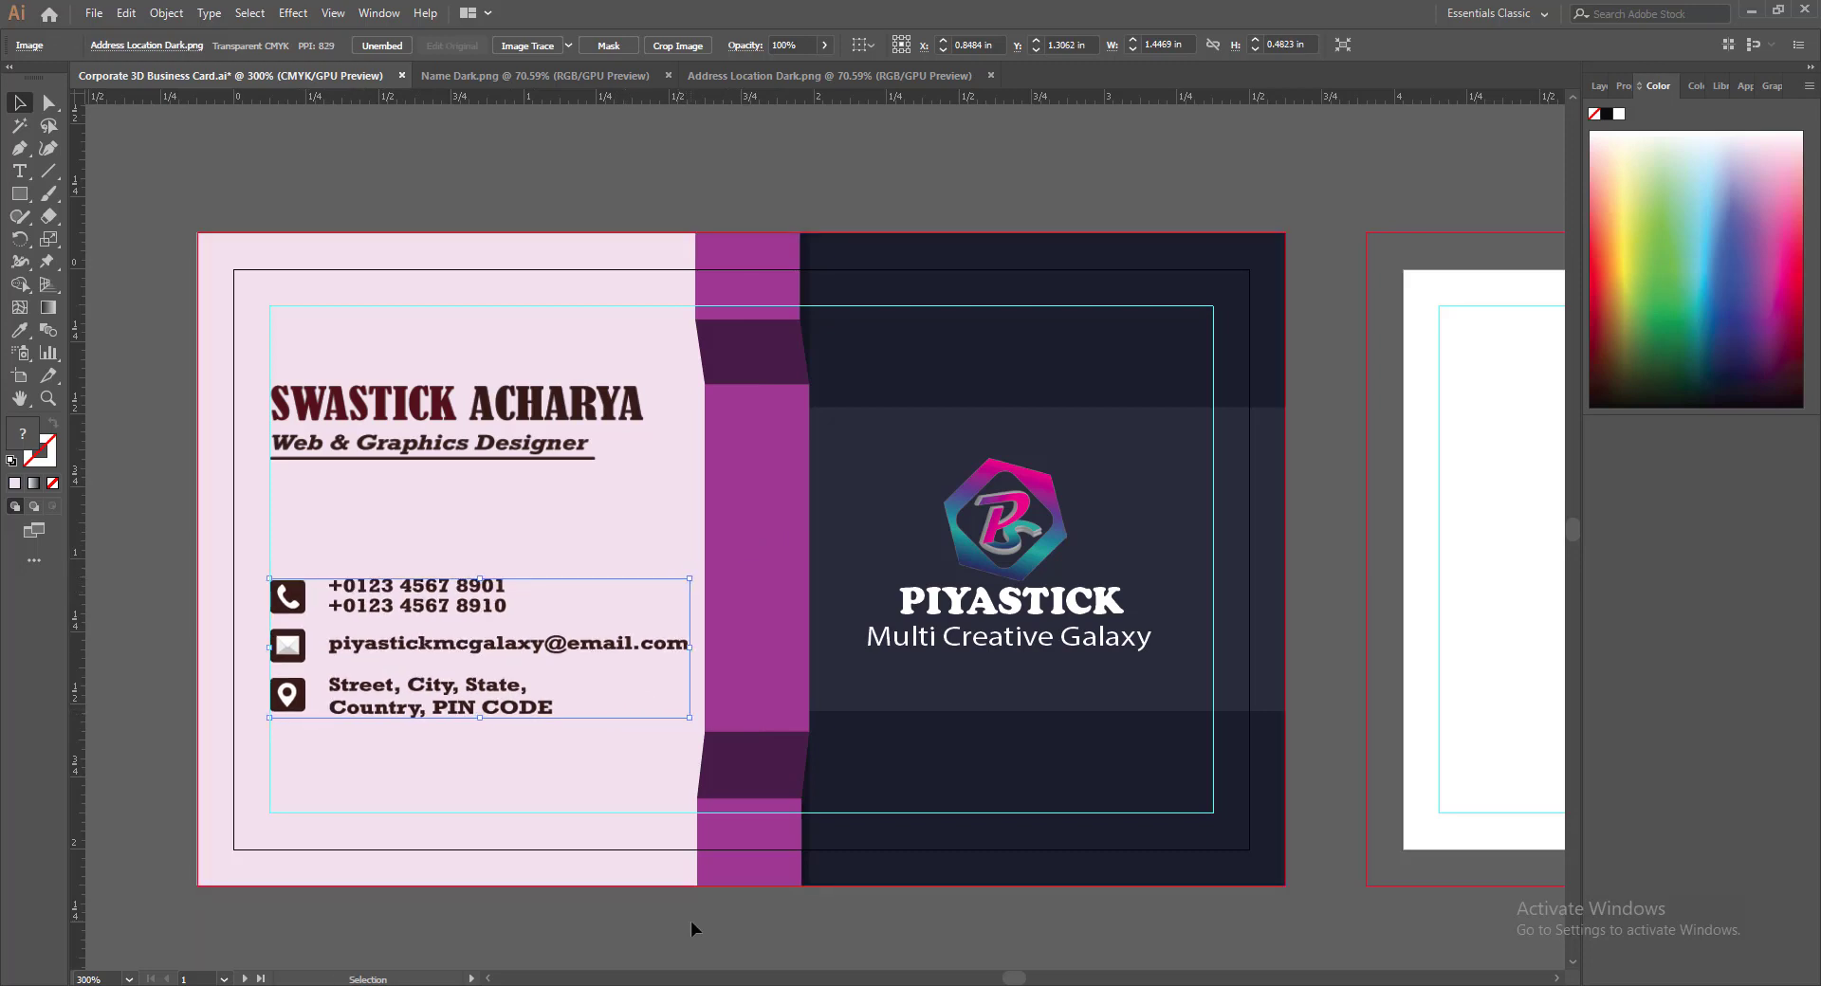
key(ctrl+s)
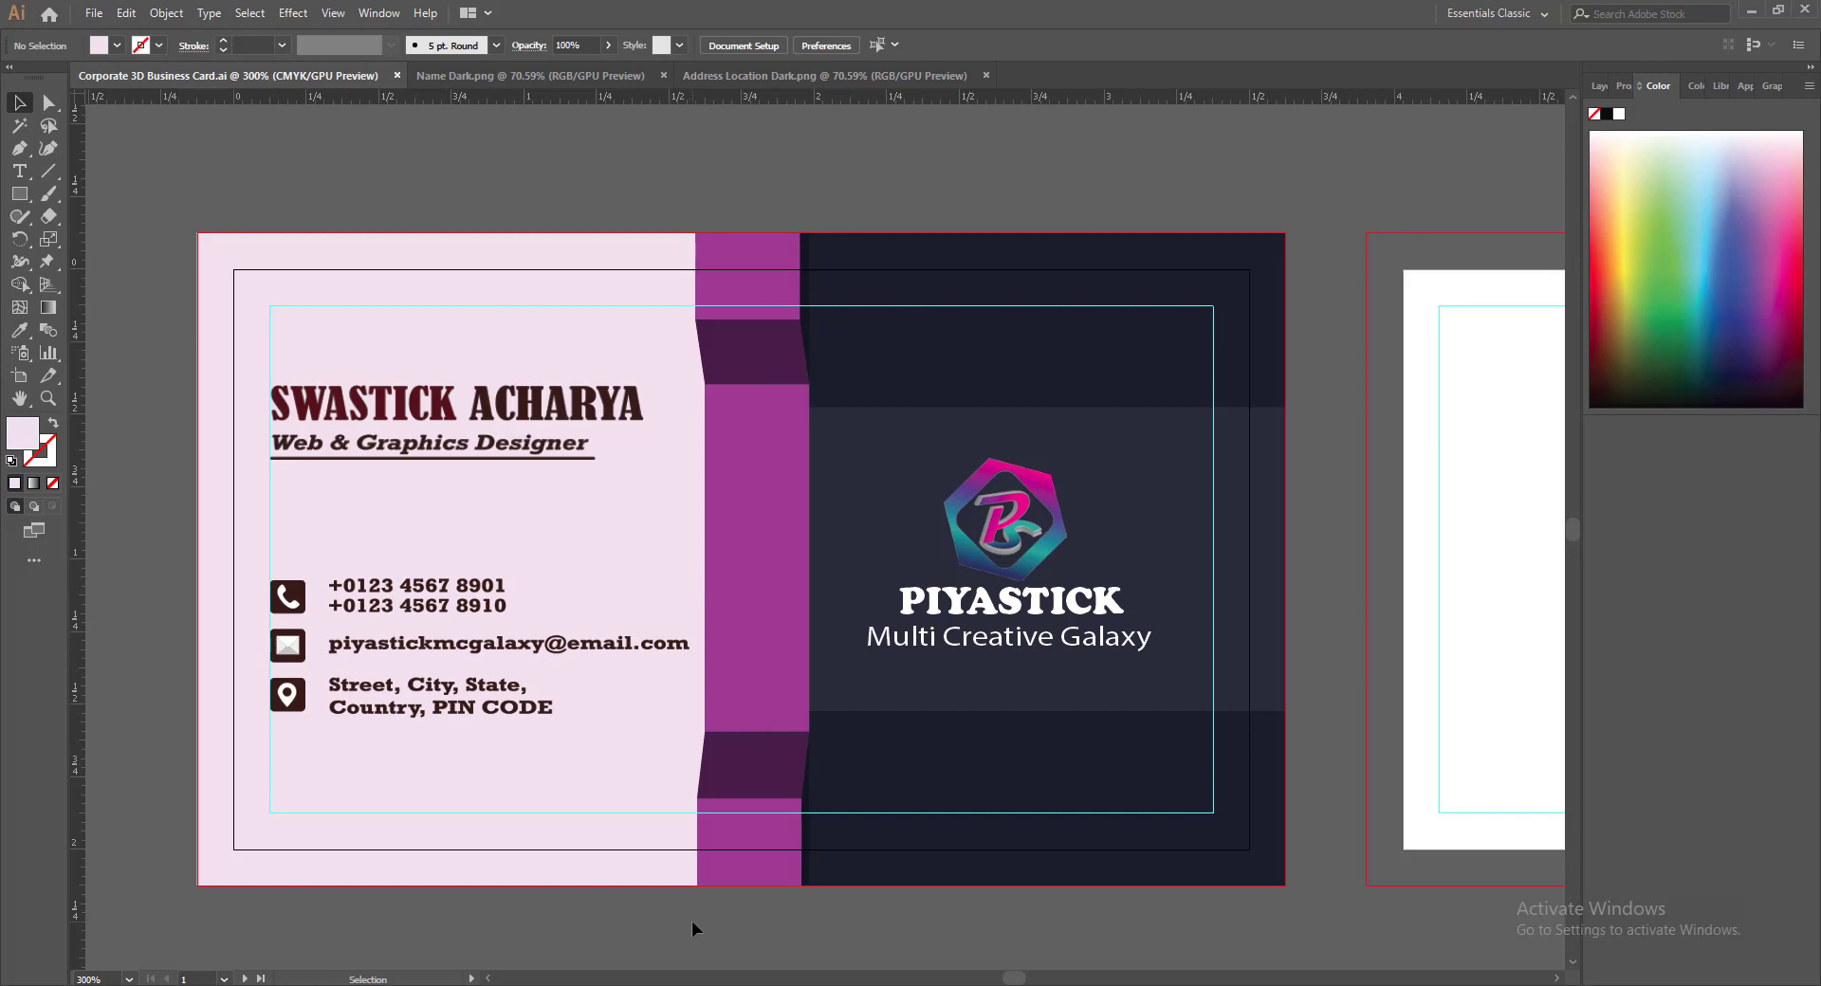
Nudge the contact details block upward on the pale panel
click(347, 603)
key(Up)
key(Up)
key(Up)
key(Up)
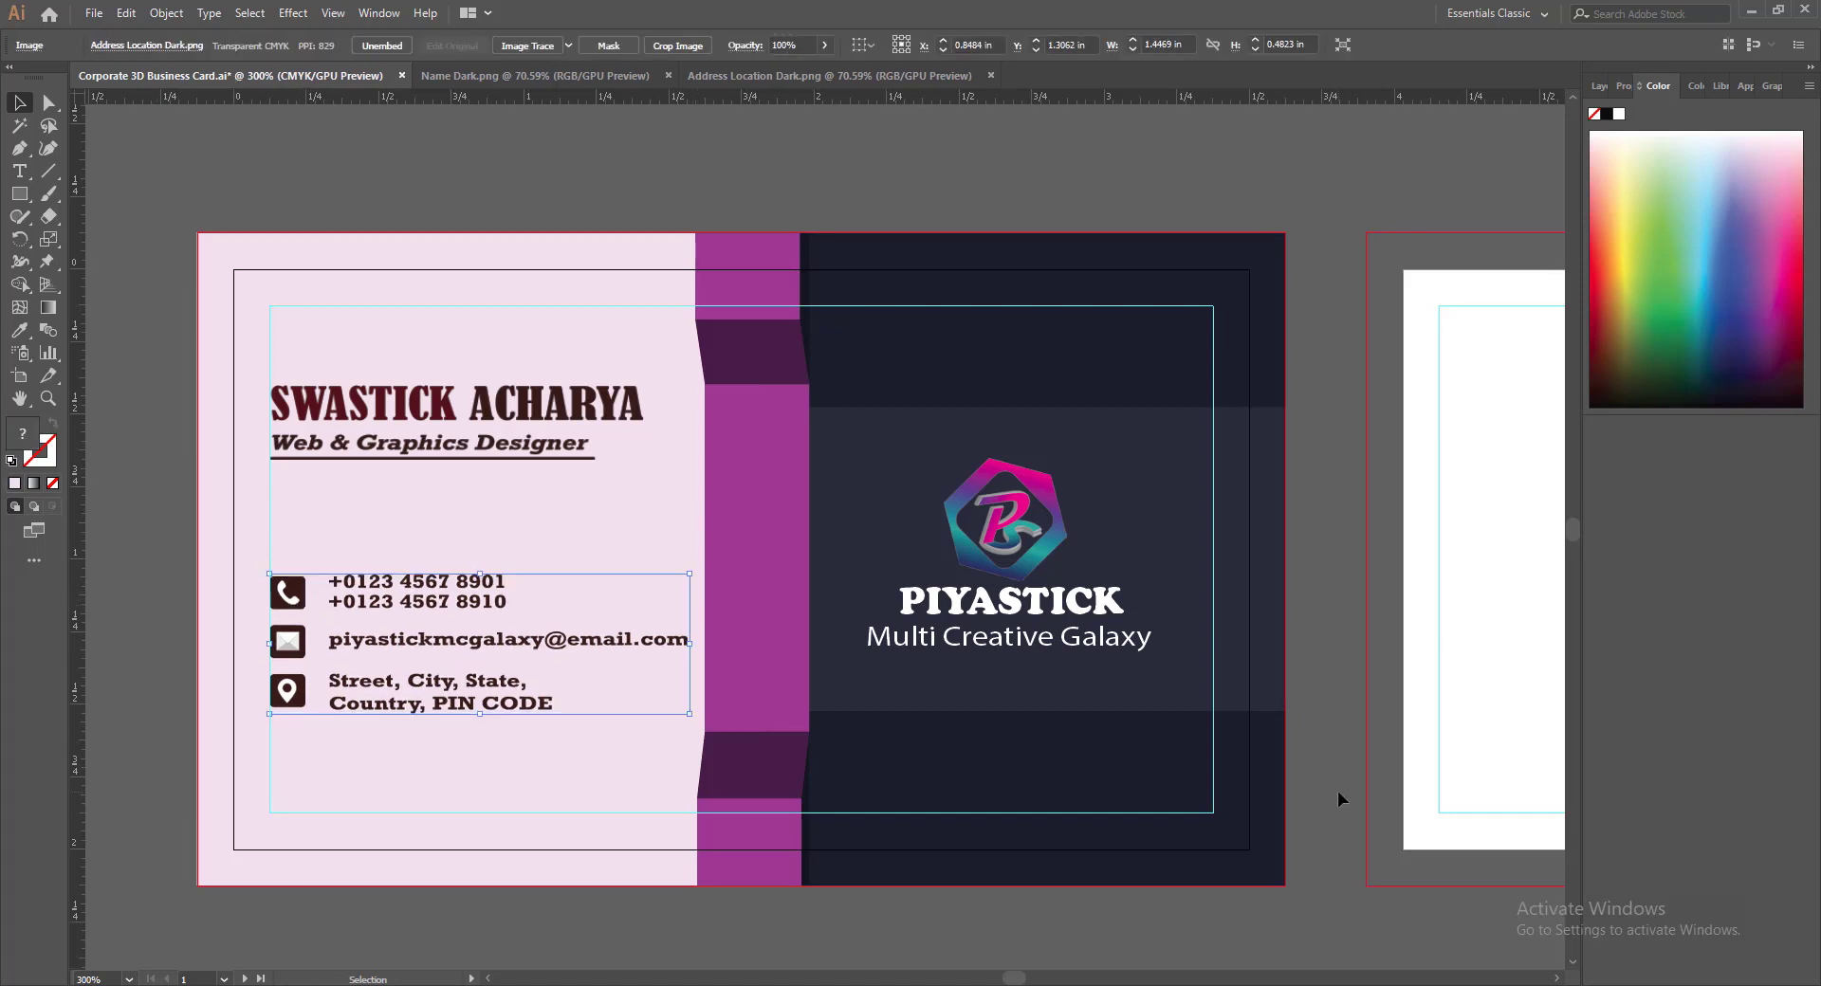
Nudge the name and job title artwork down, closer to the contact details
click(425, 419)
key(Down)
key(Down)
key(Down)
key(Down)
key(Down)
key(Down)
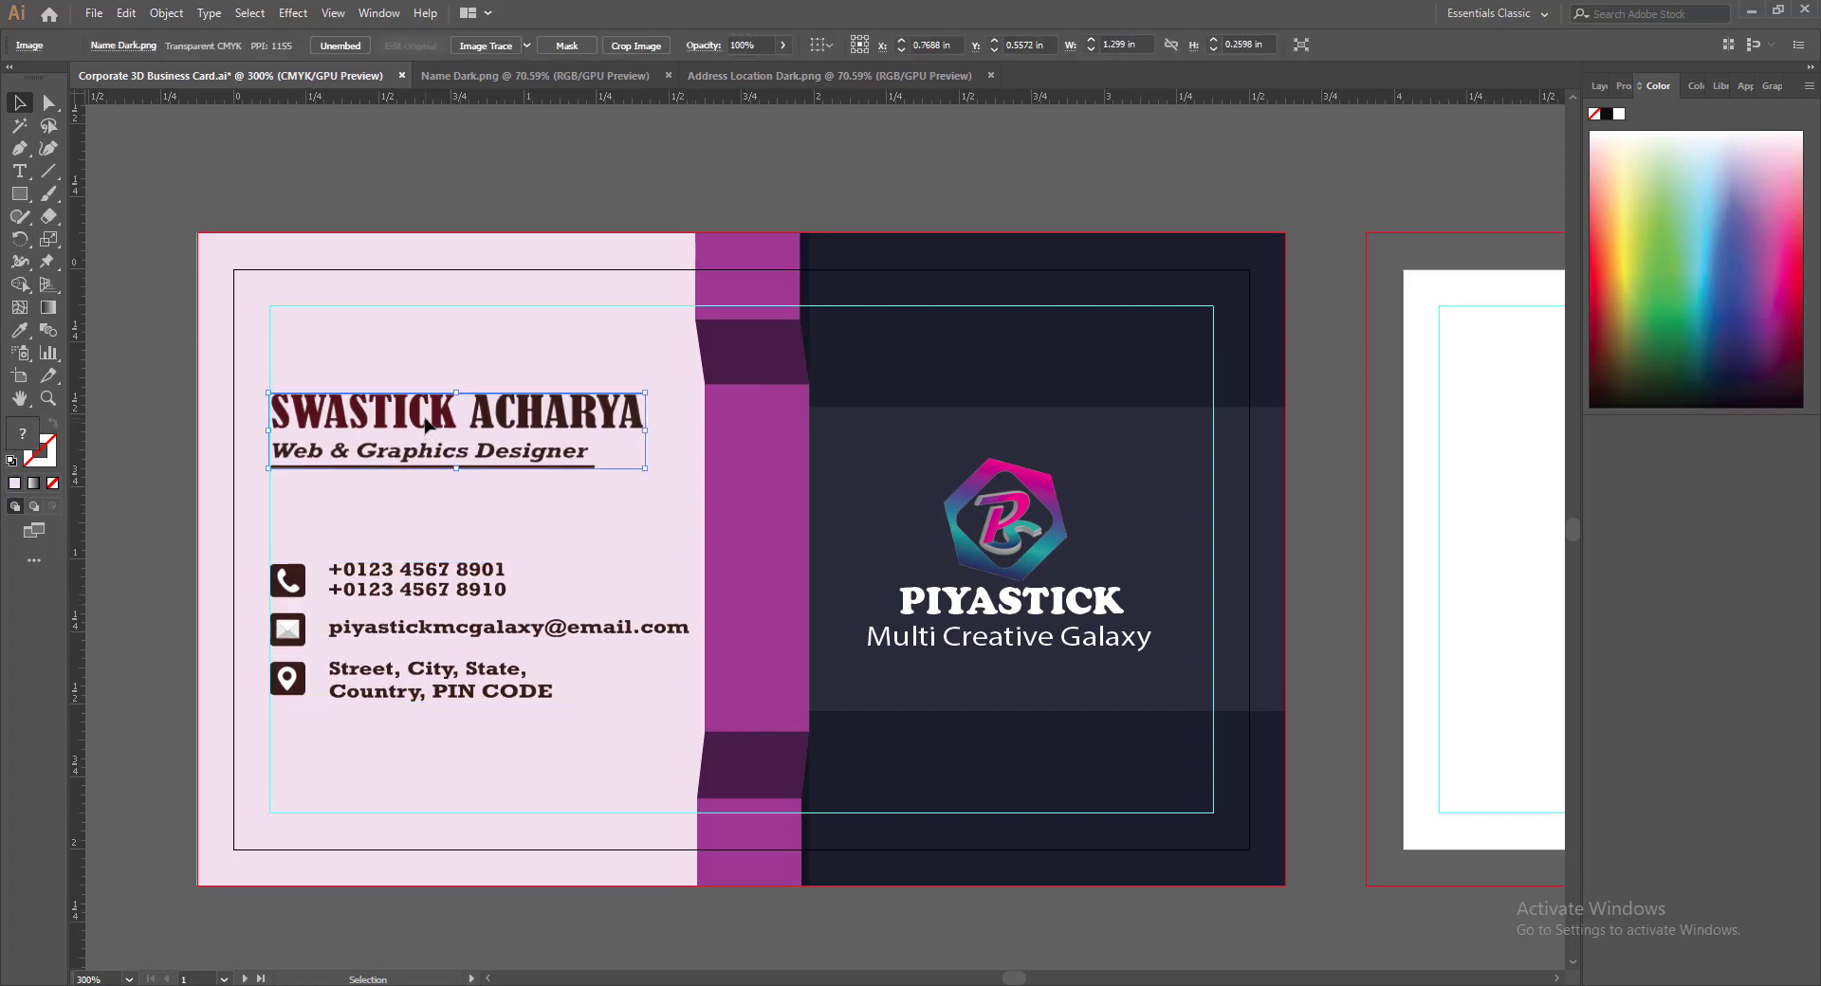
key(Down)
key(Down)
key(Down)
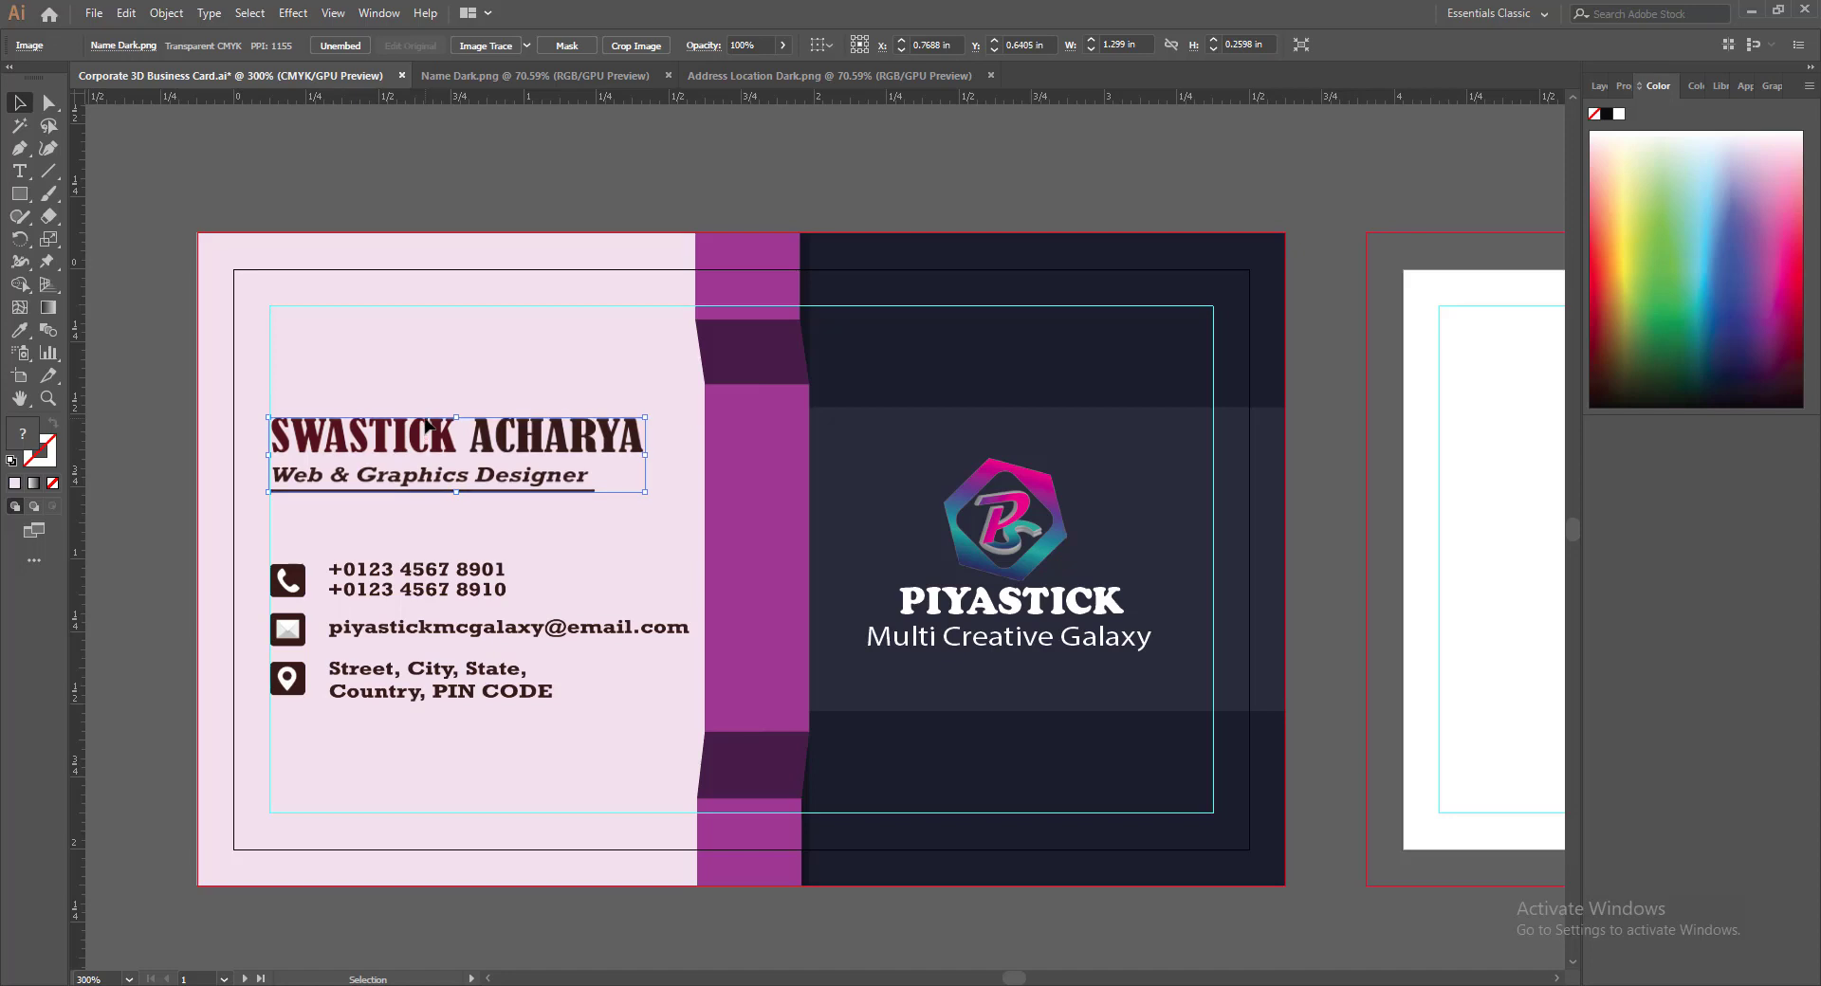
Nudge the contact details slightly higher to tighten the gap below the job title, and save the document
click(292, 593)
key(Up)
key(Up)
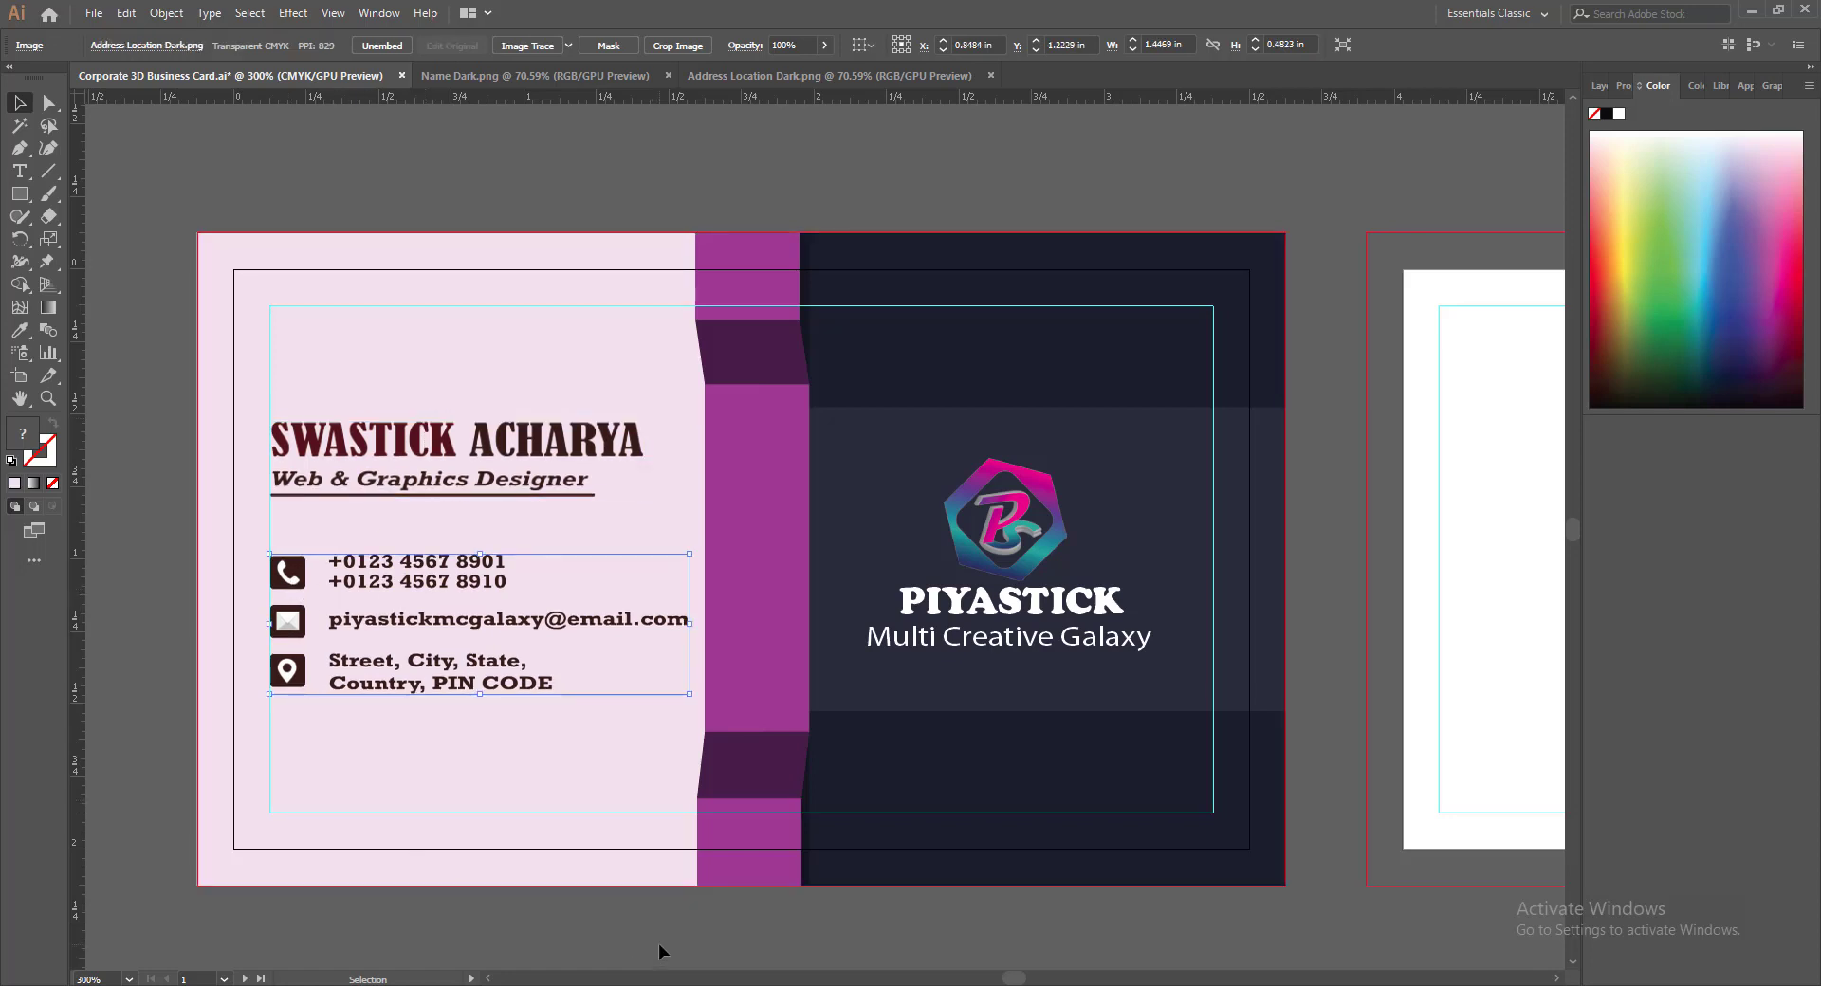
click(663, 941)
key(ctrl+s)
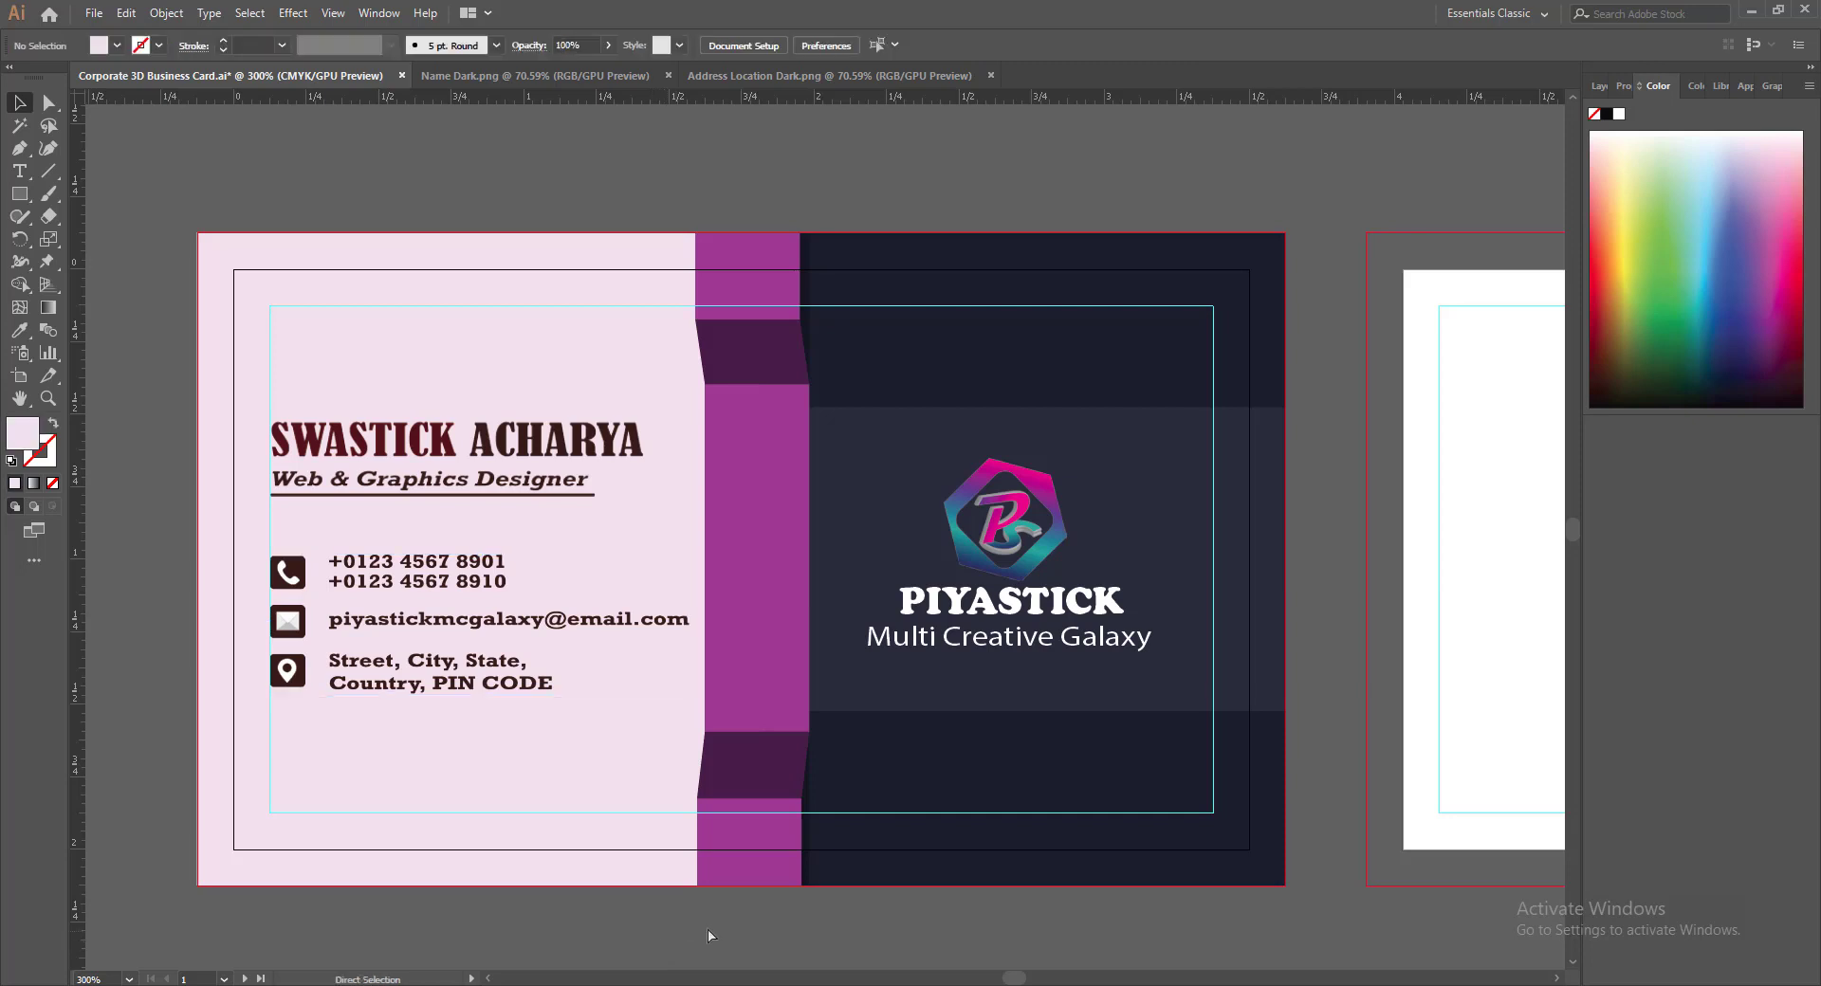
Set the opacity of both black shadow rectangles behind the ribbon's upper and lower ends to 45% and save
click(803, 277)
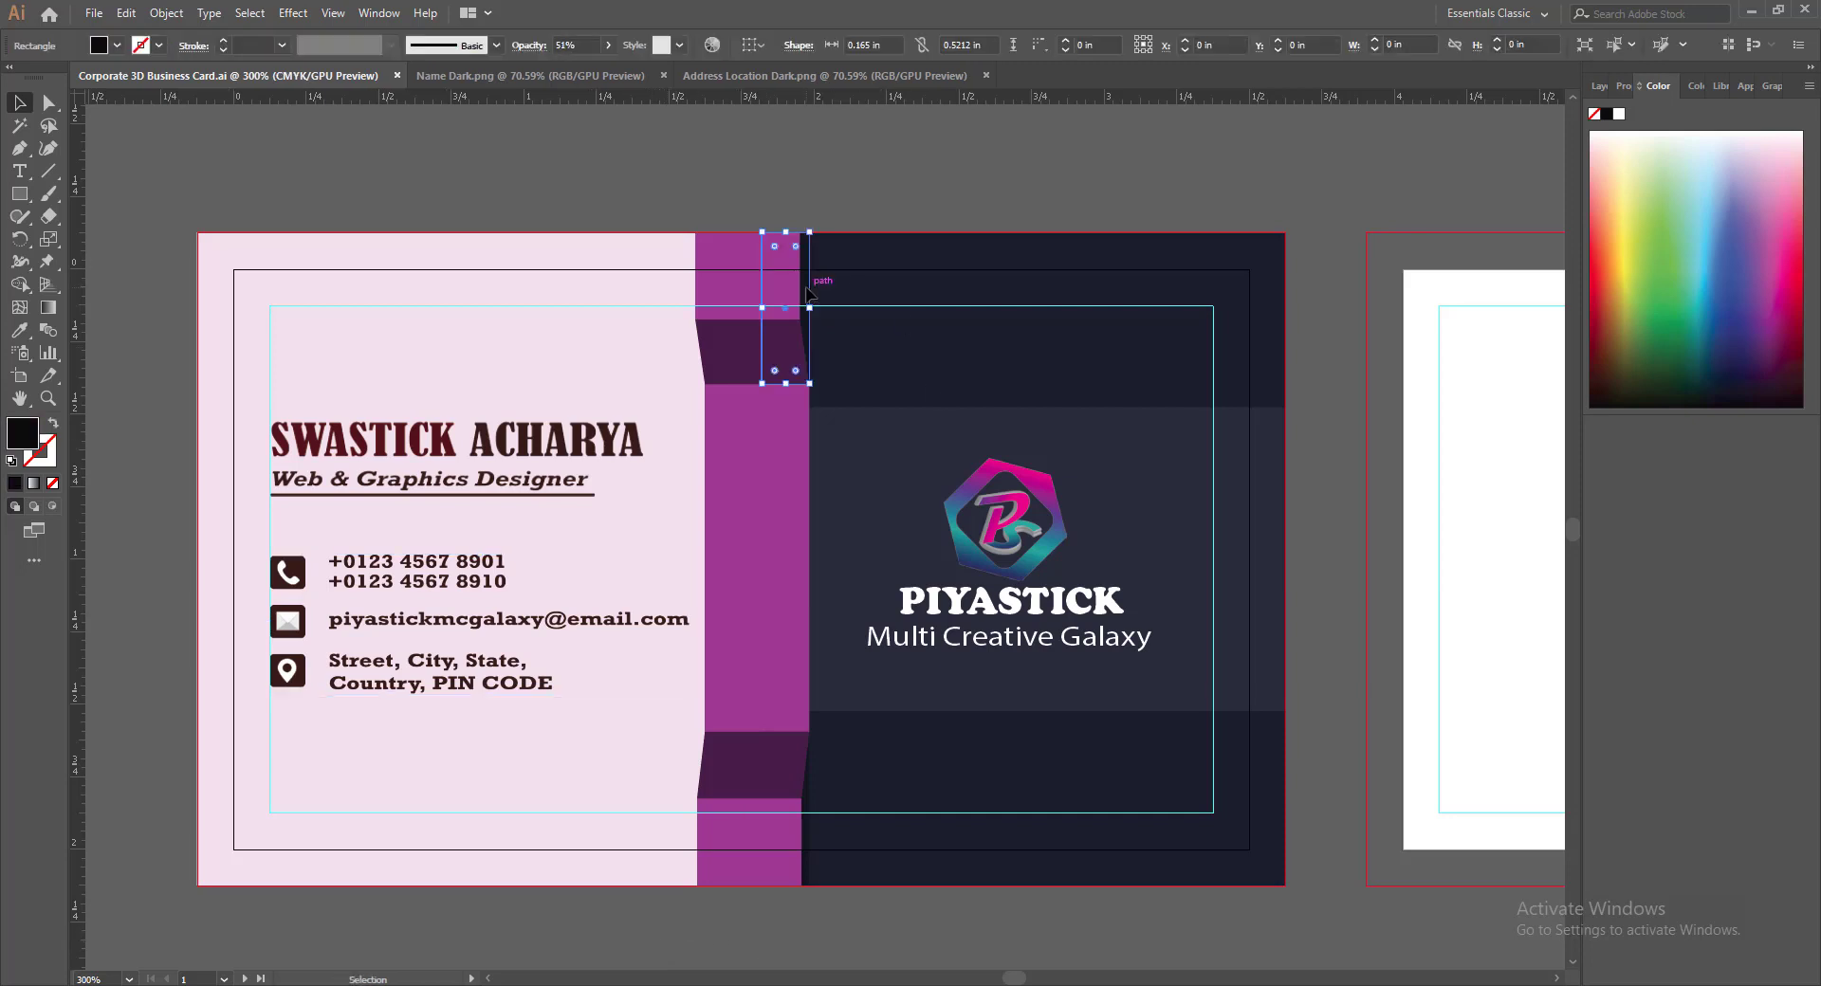
shift+click(807, 821)
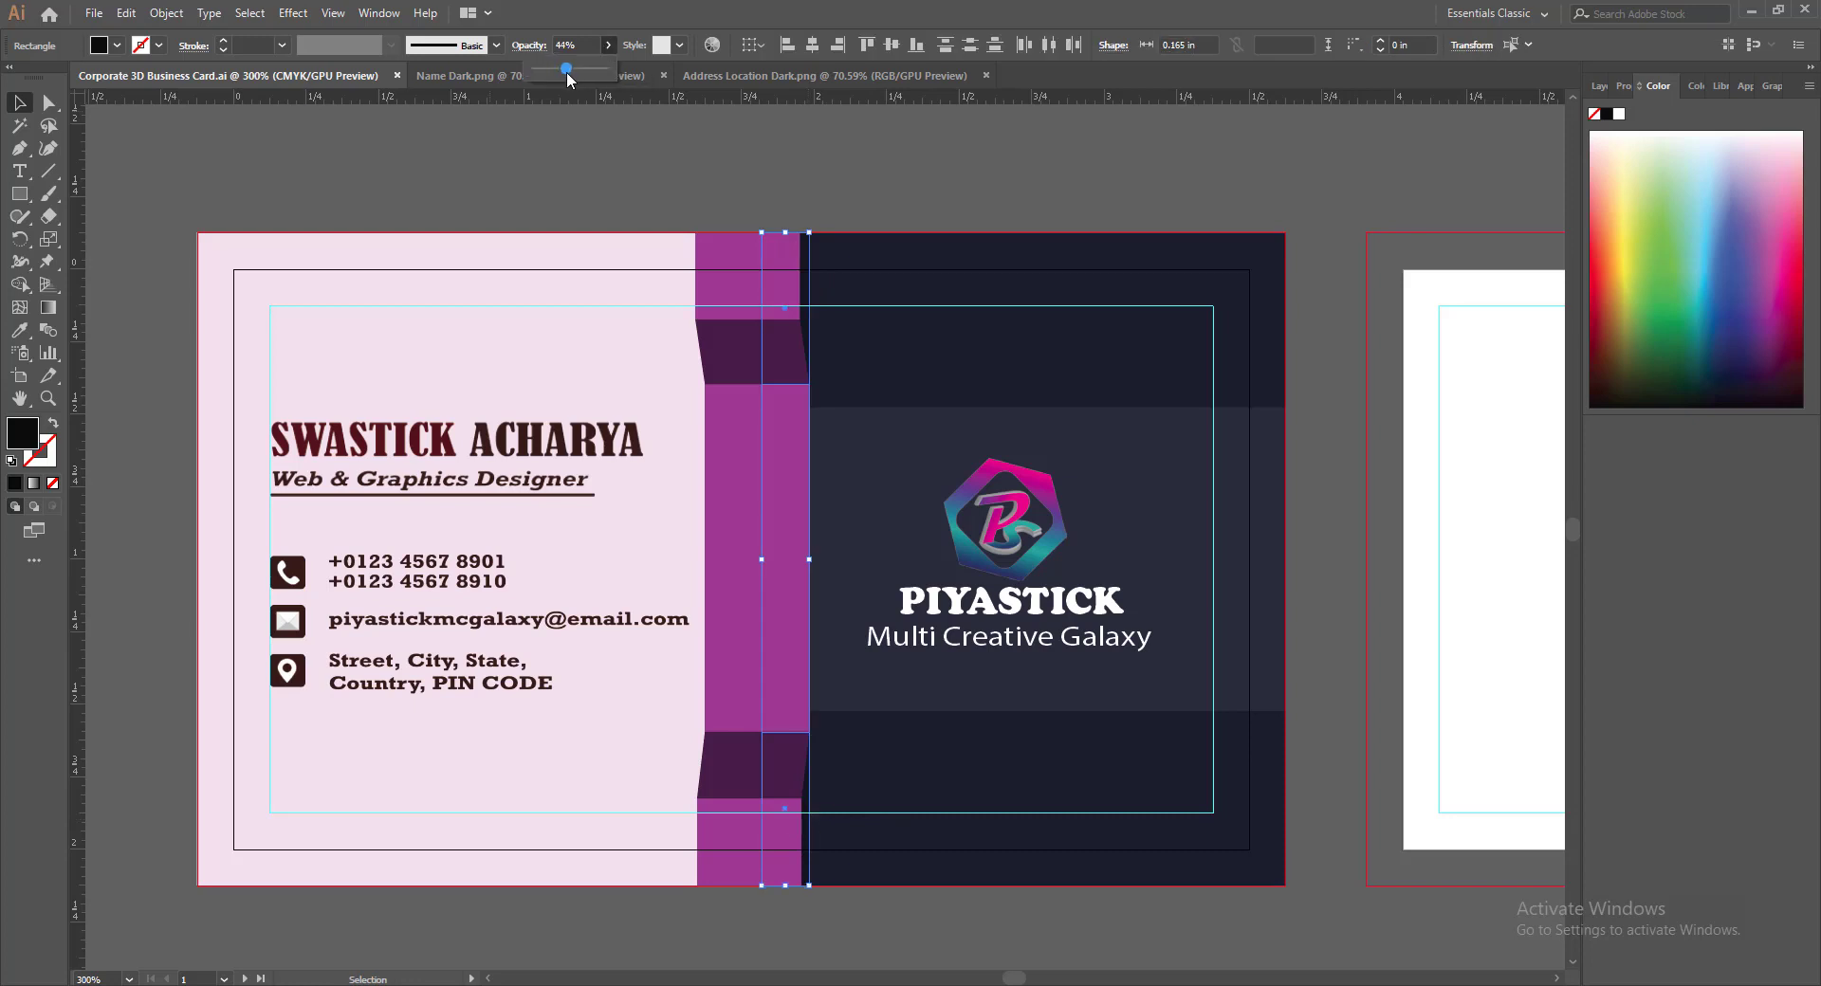
drag(566, 71, 567, 71)
click(1189, 185)
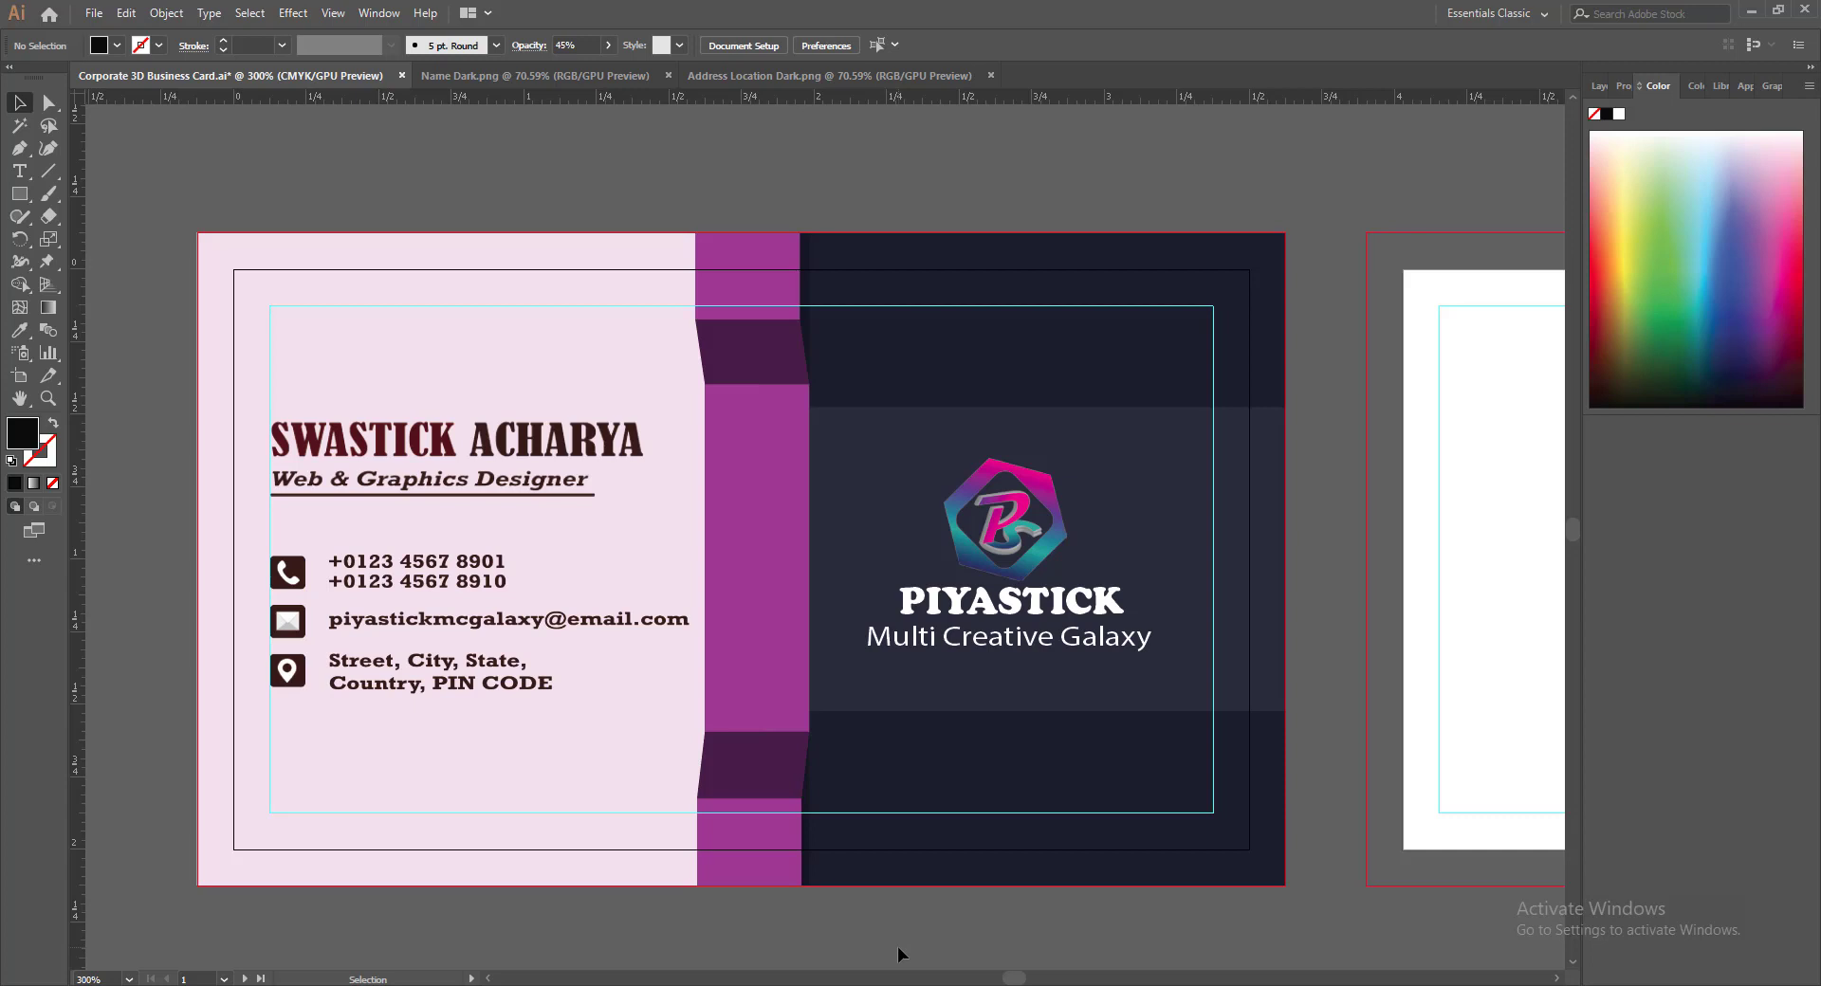
key(ctrl+s)
Duplicate the dark panels, logo with its text, ribbon pieces and shadows onto the second artboard, aligned to its right bleed edge
click(128, 979)
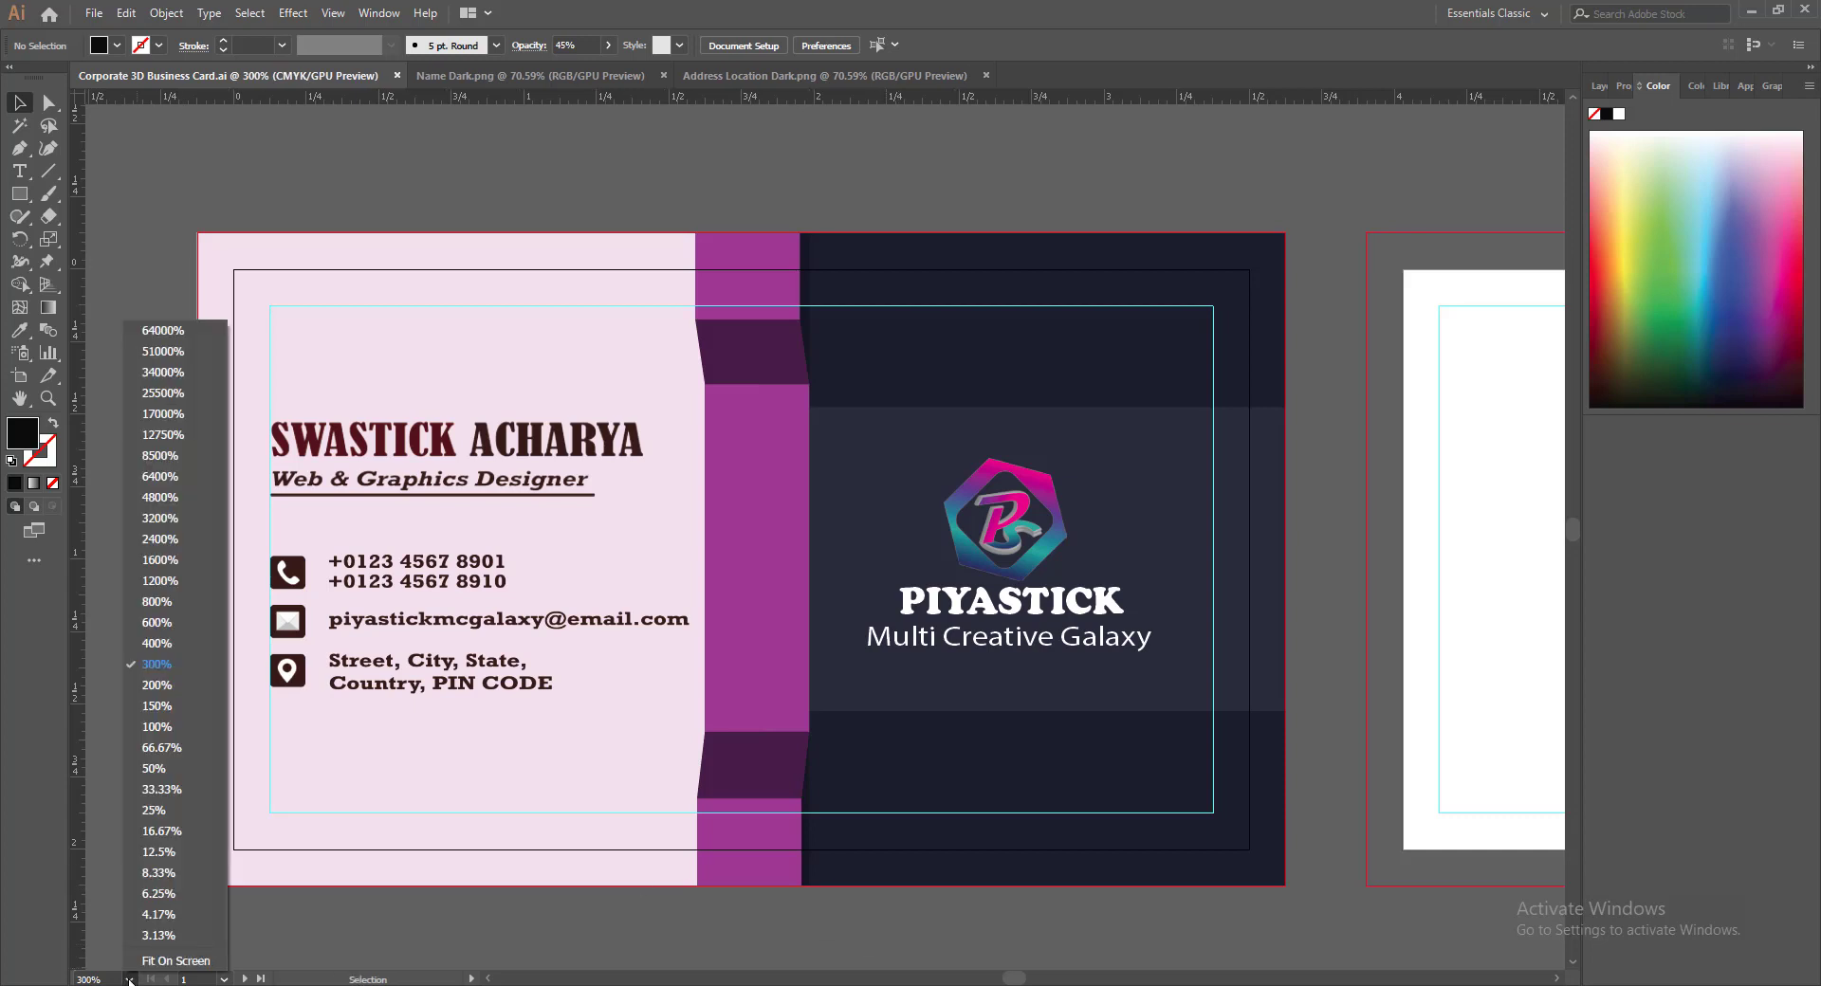
click(156, 686)
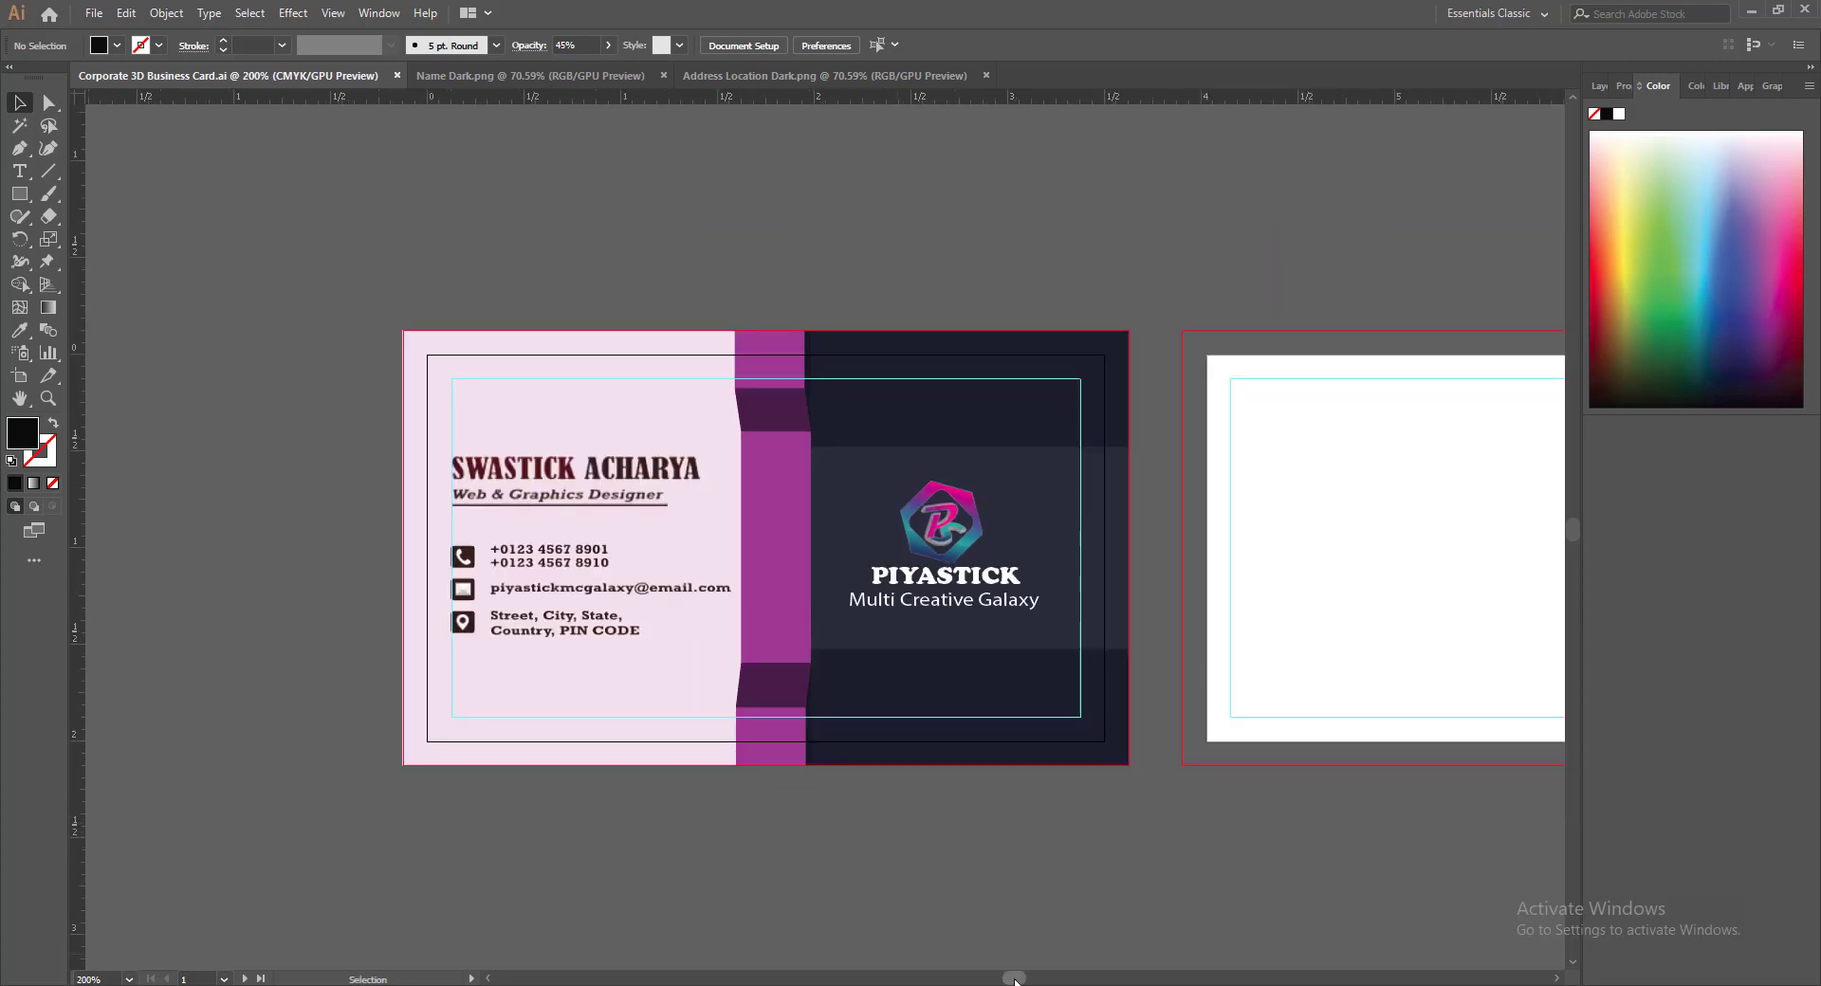
drag(1015, 978, 1024, 979)
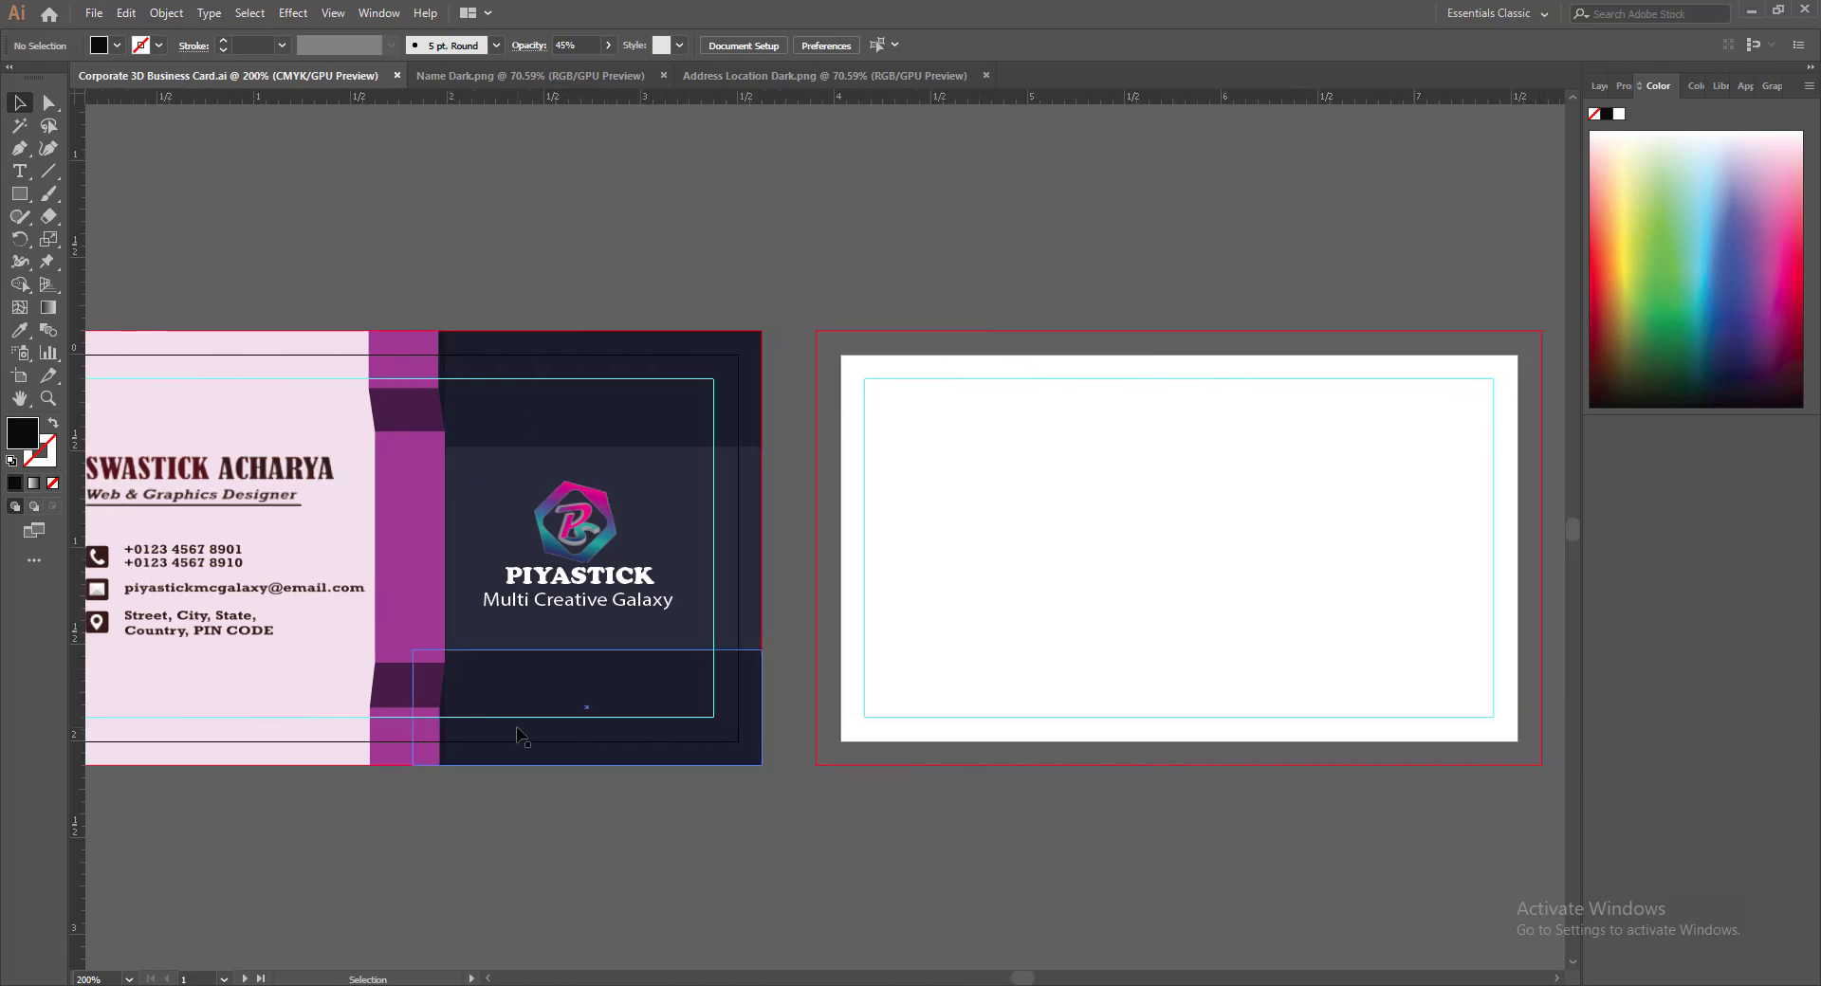
click(488, 426)
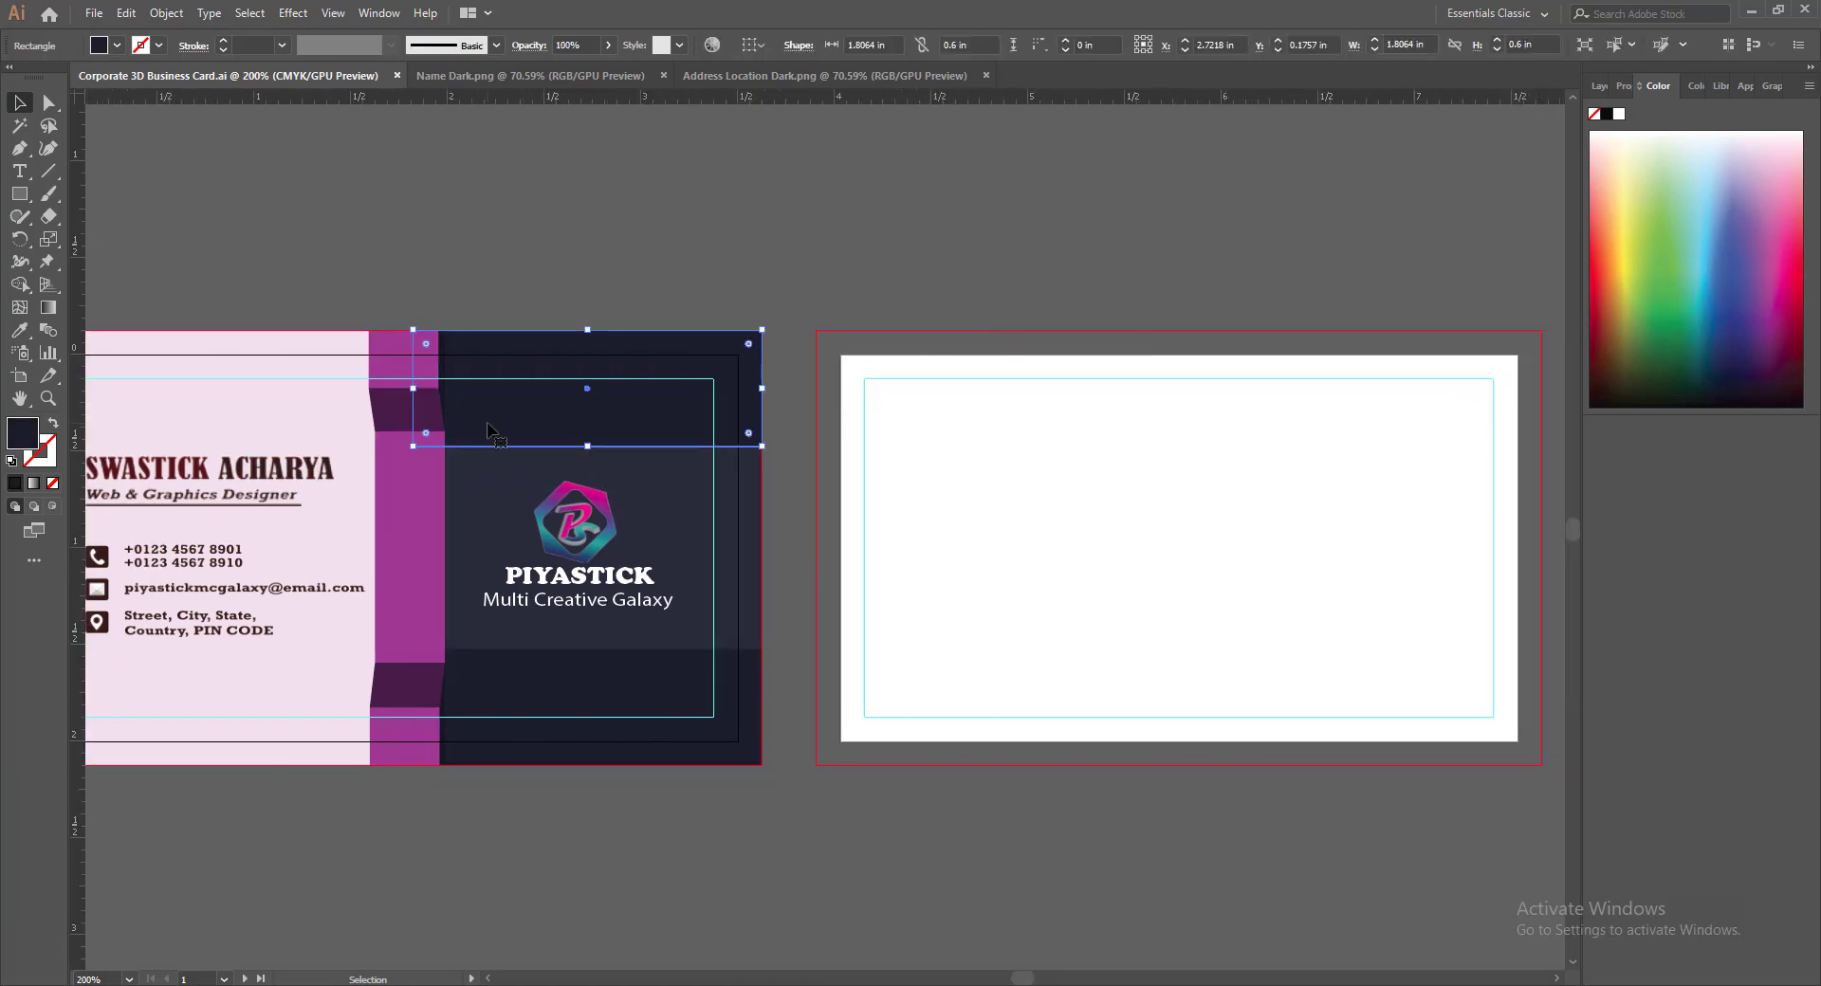
shift+click(491, 478)
shift+click(520, 669)
shift+click(555, 555)
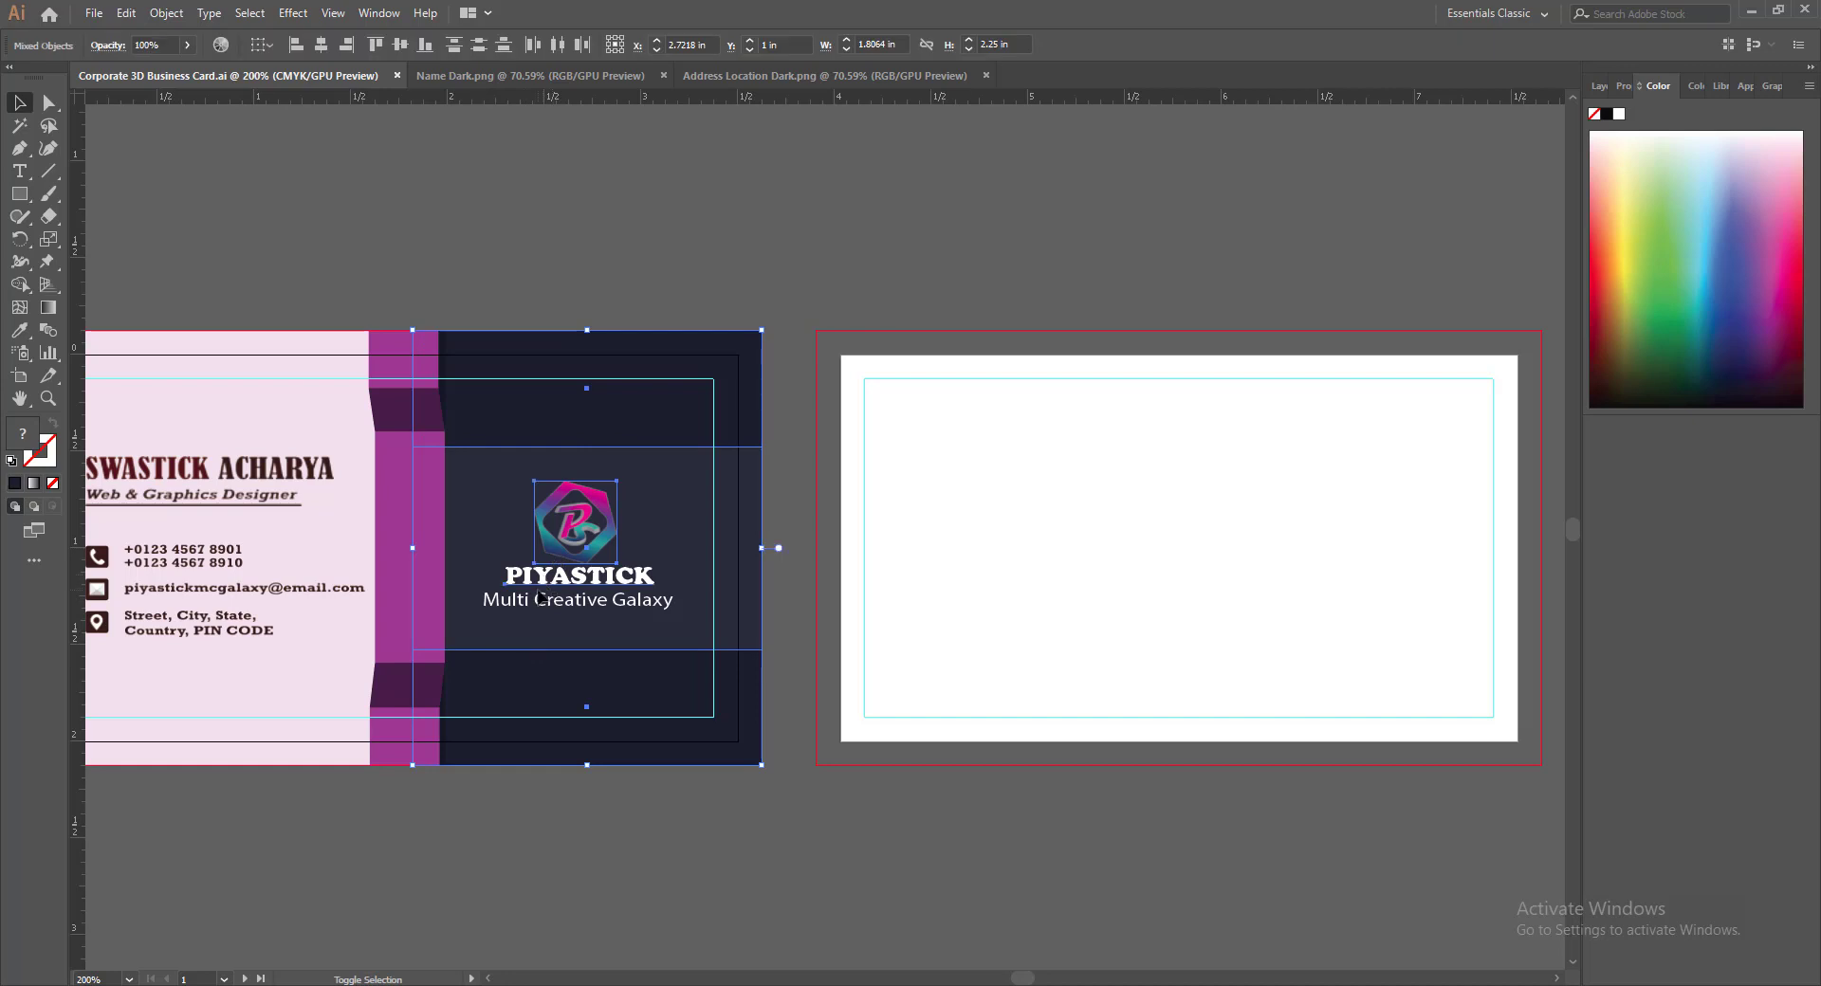
shift+click(538, 607)
shift+click(414, 730)
shift+click(405, 689)
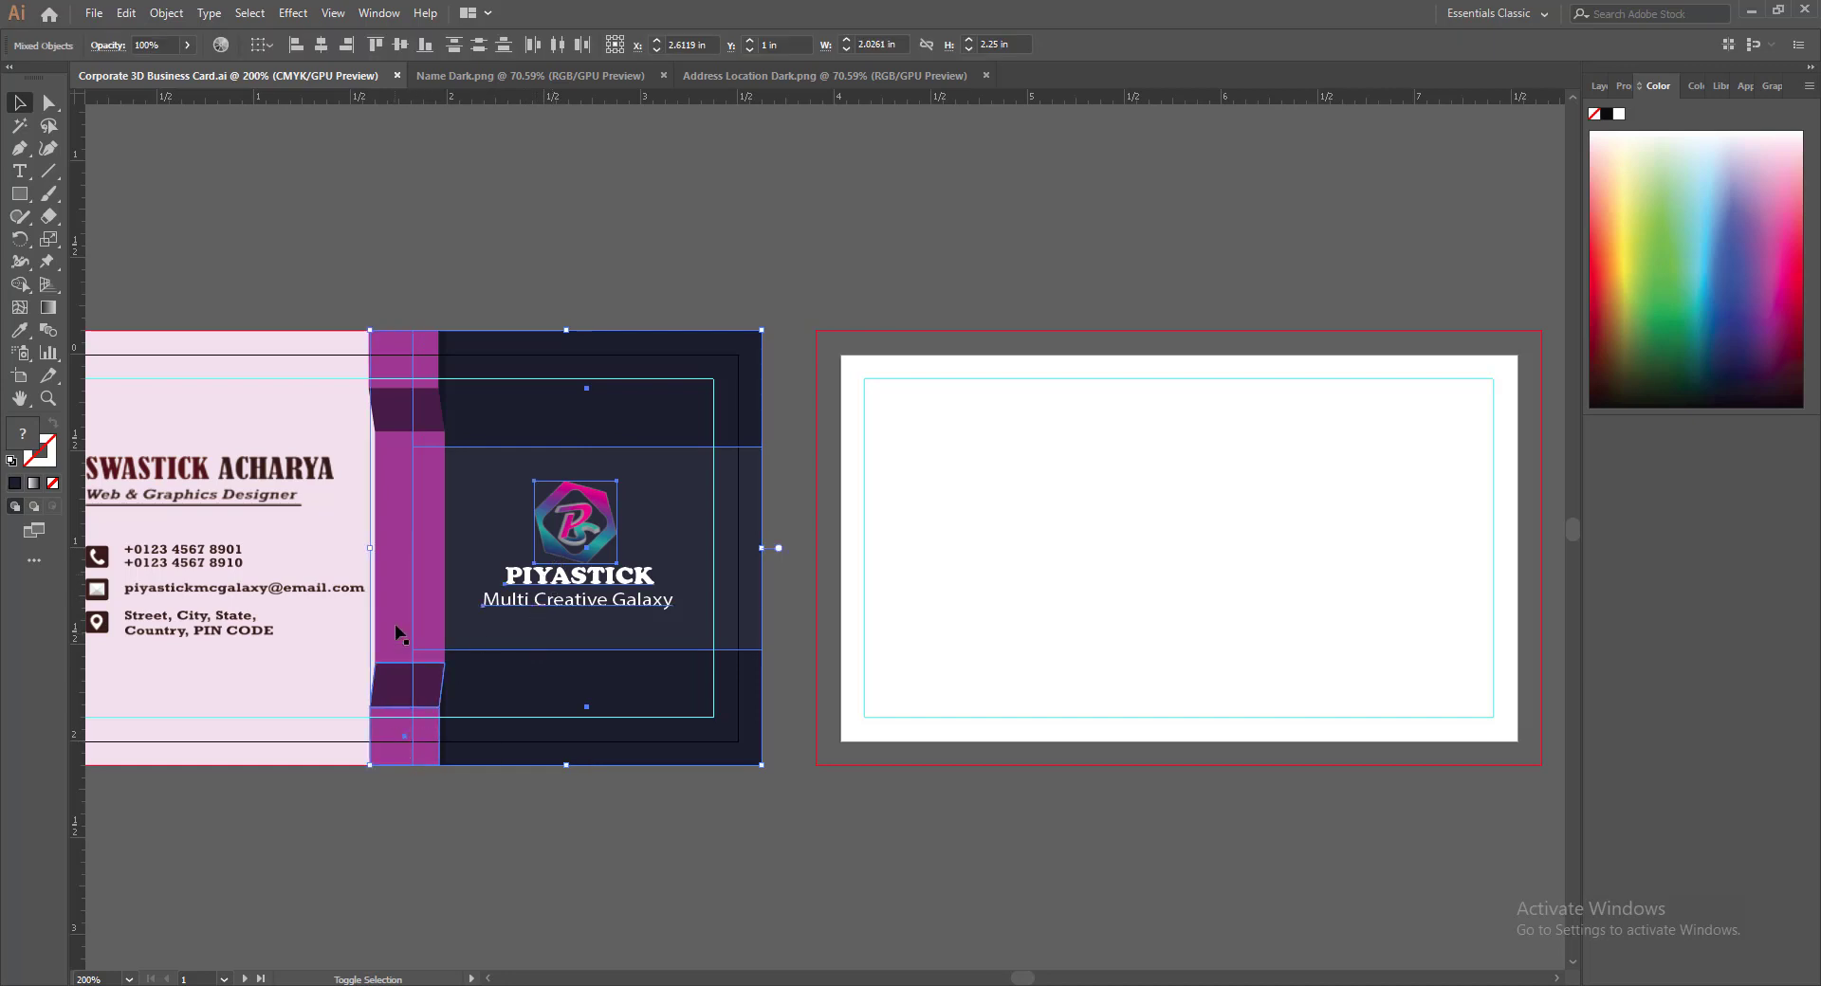
shift+click(394, 628)
shift+click(397, 410)
shift+click(425, 364)
shift+click(442, 370)
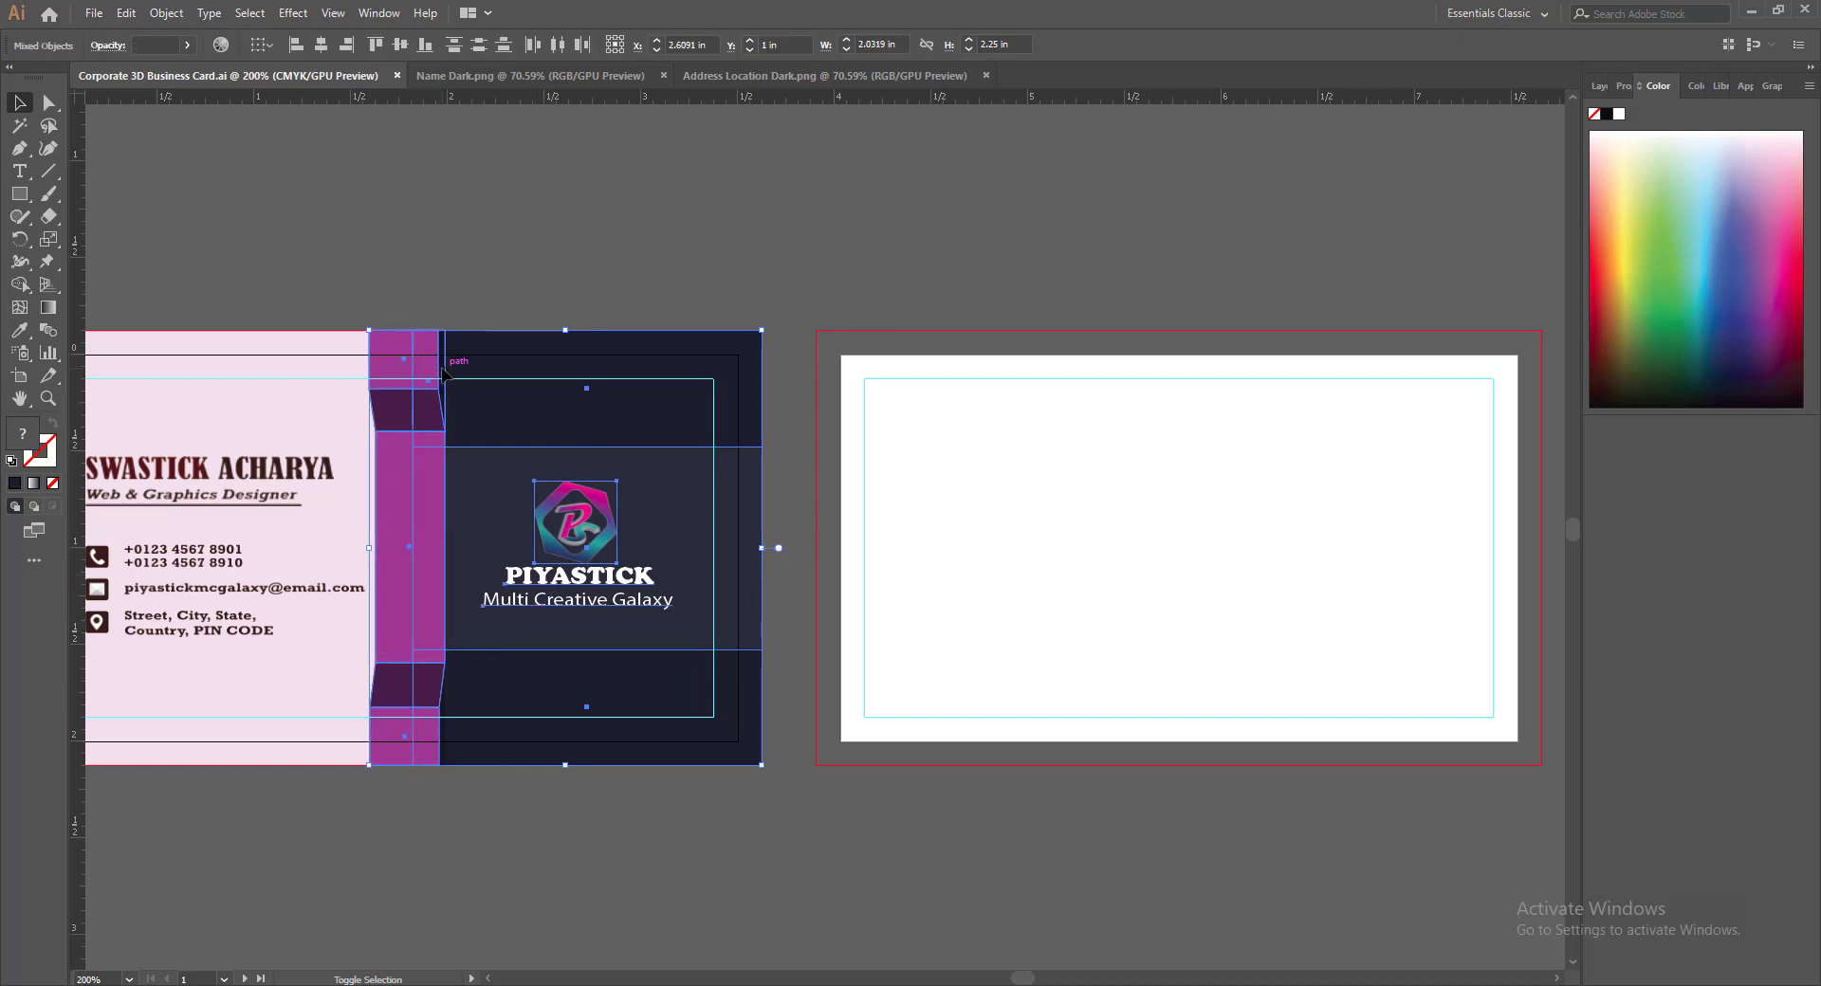
shift+click(443, 711)
drag(398, 591, 1174, 598)
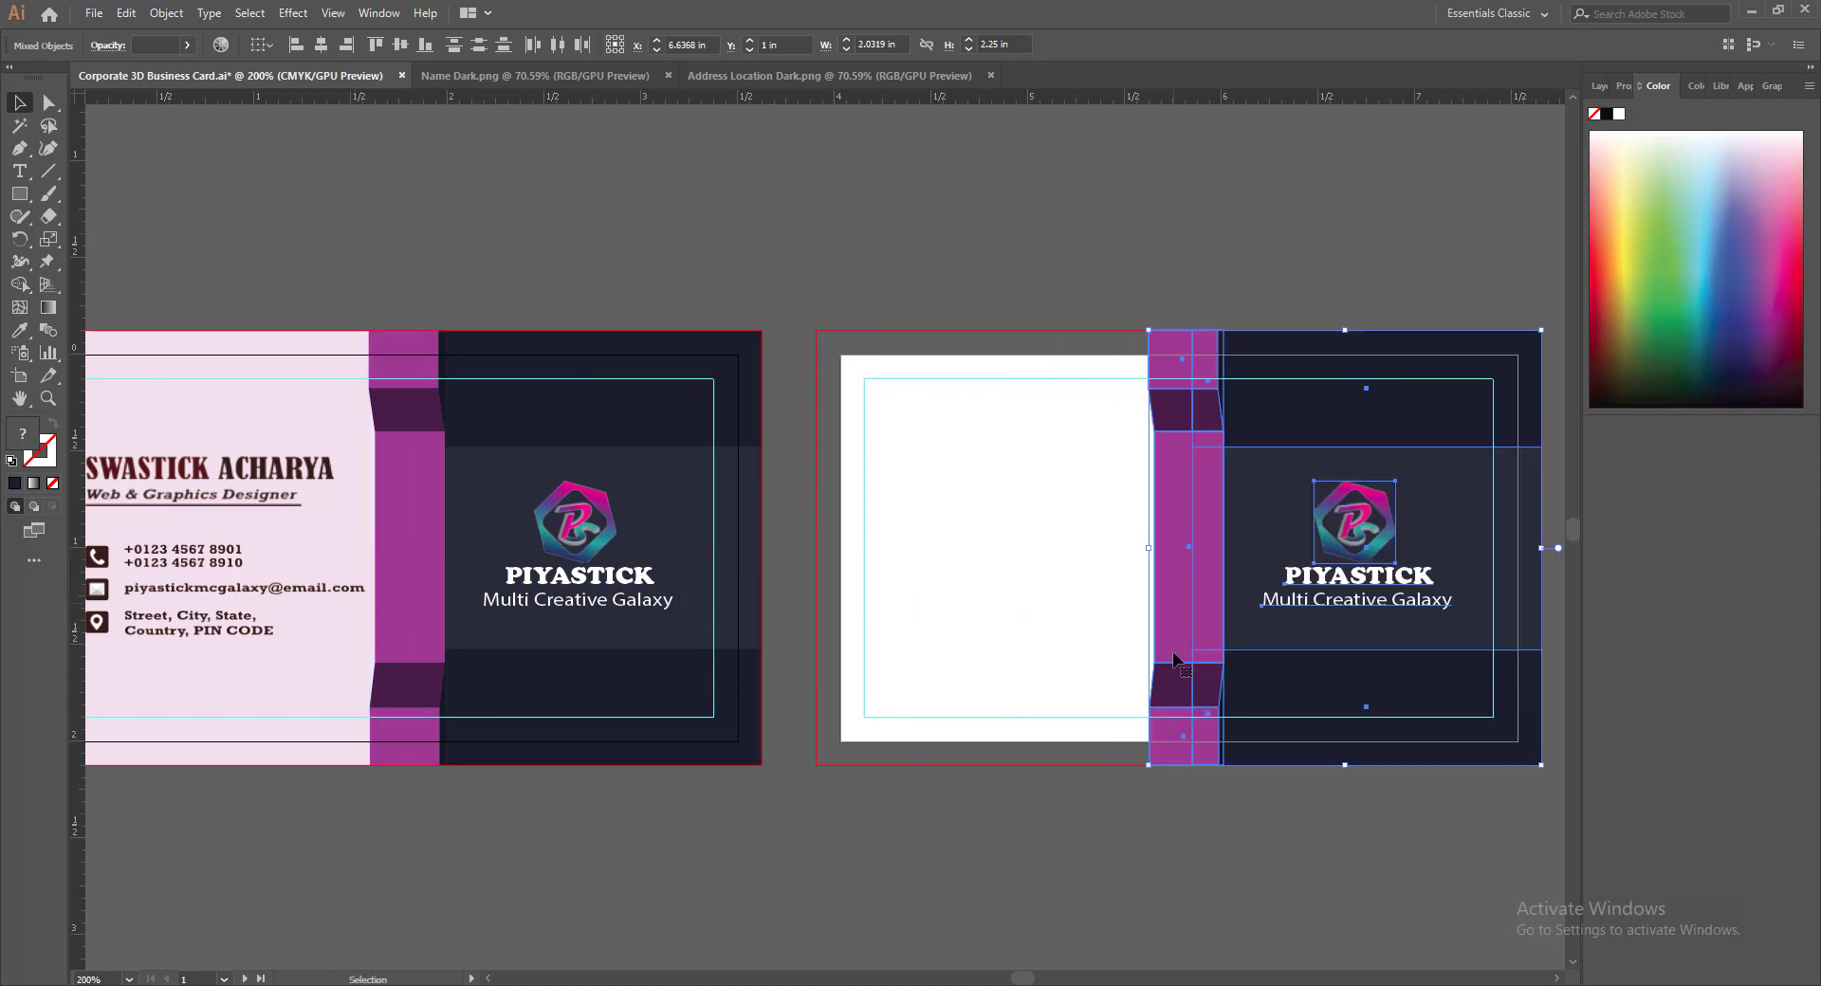
click(1223, 867)
Widen the second artboard's dark panels to 3.75 in so they reach the left bleed edge
click(1306, 423)
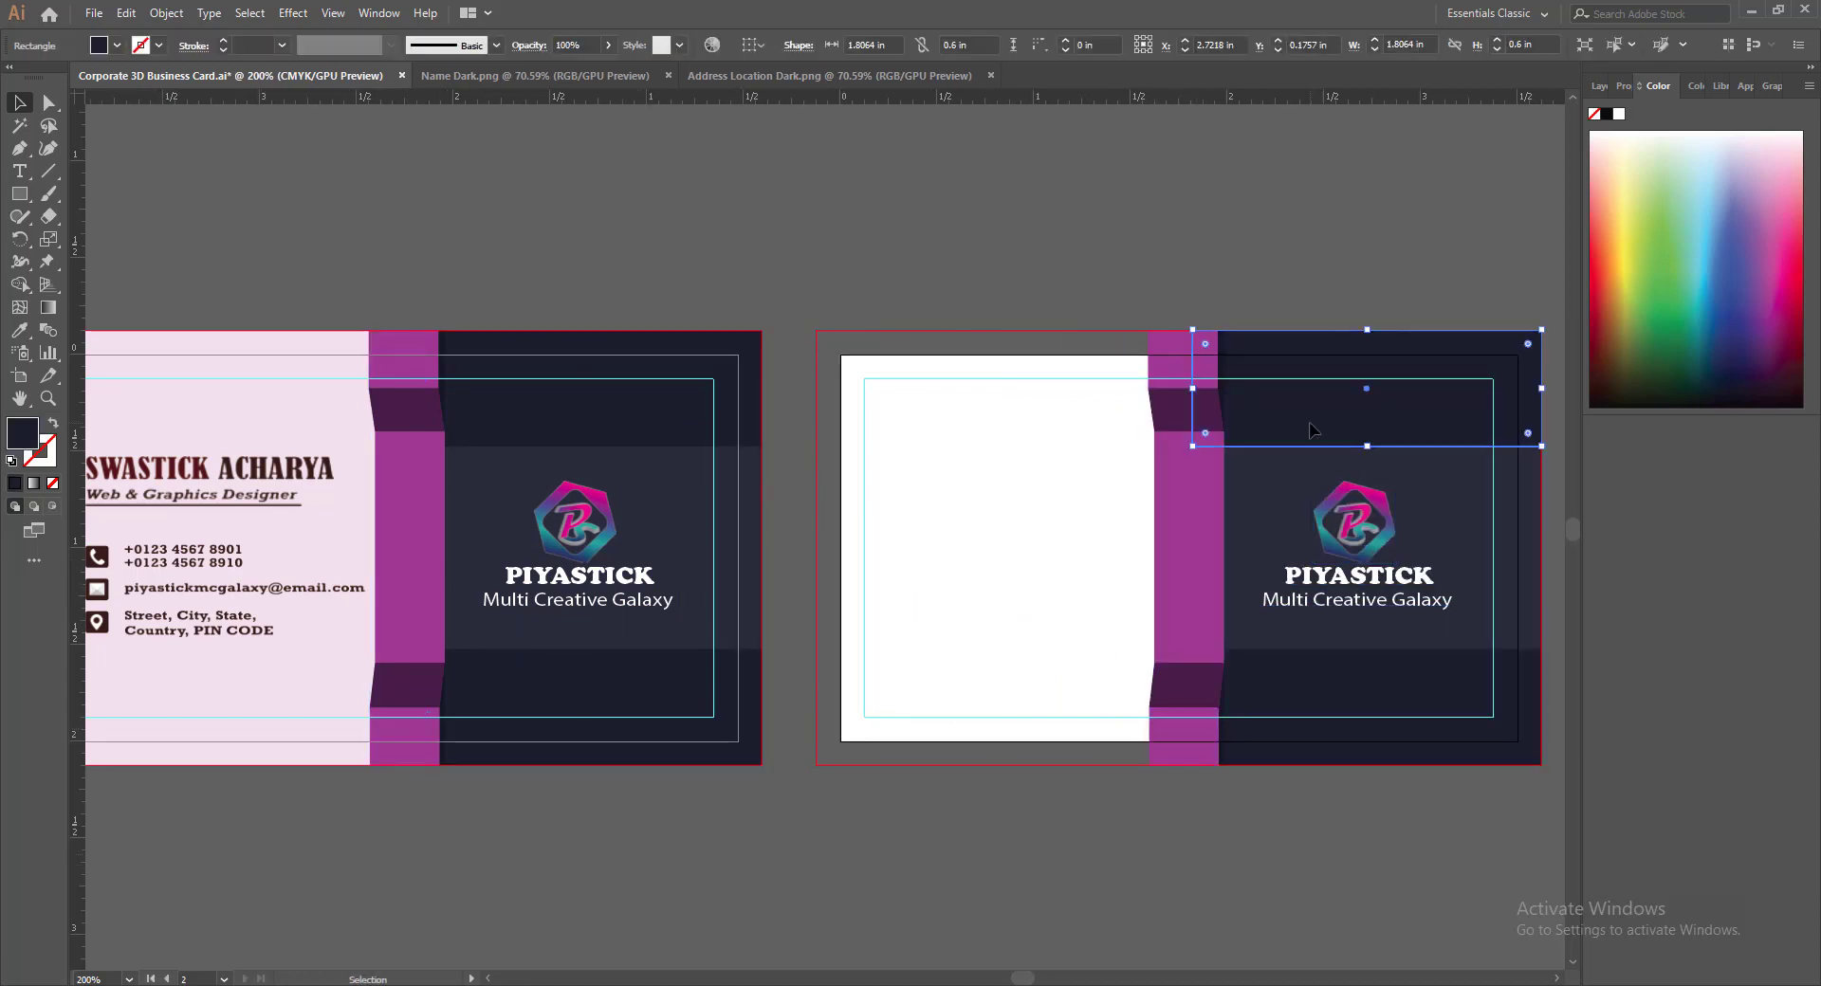
shift+click(1274, 690)
drag(1191, 548, 817, 550)
click(1311, 905)
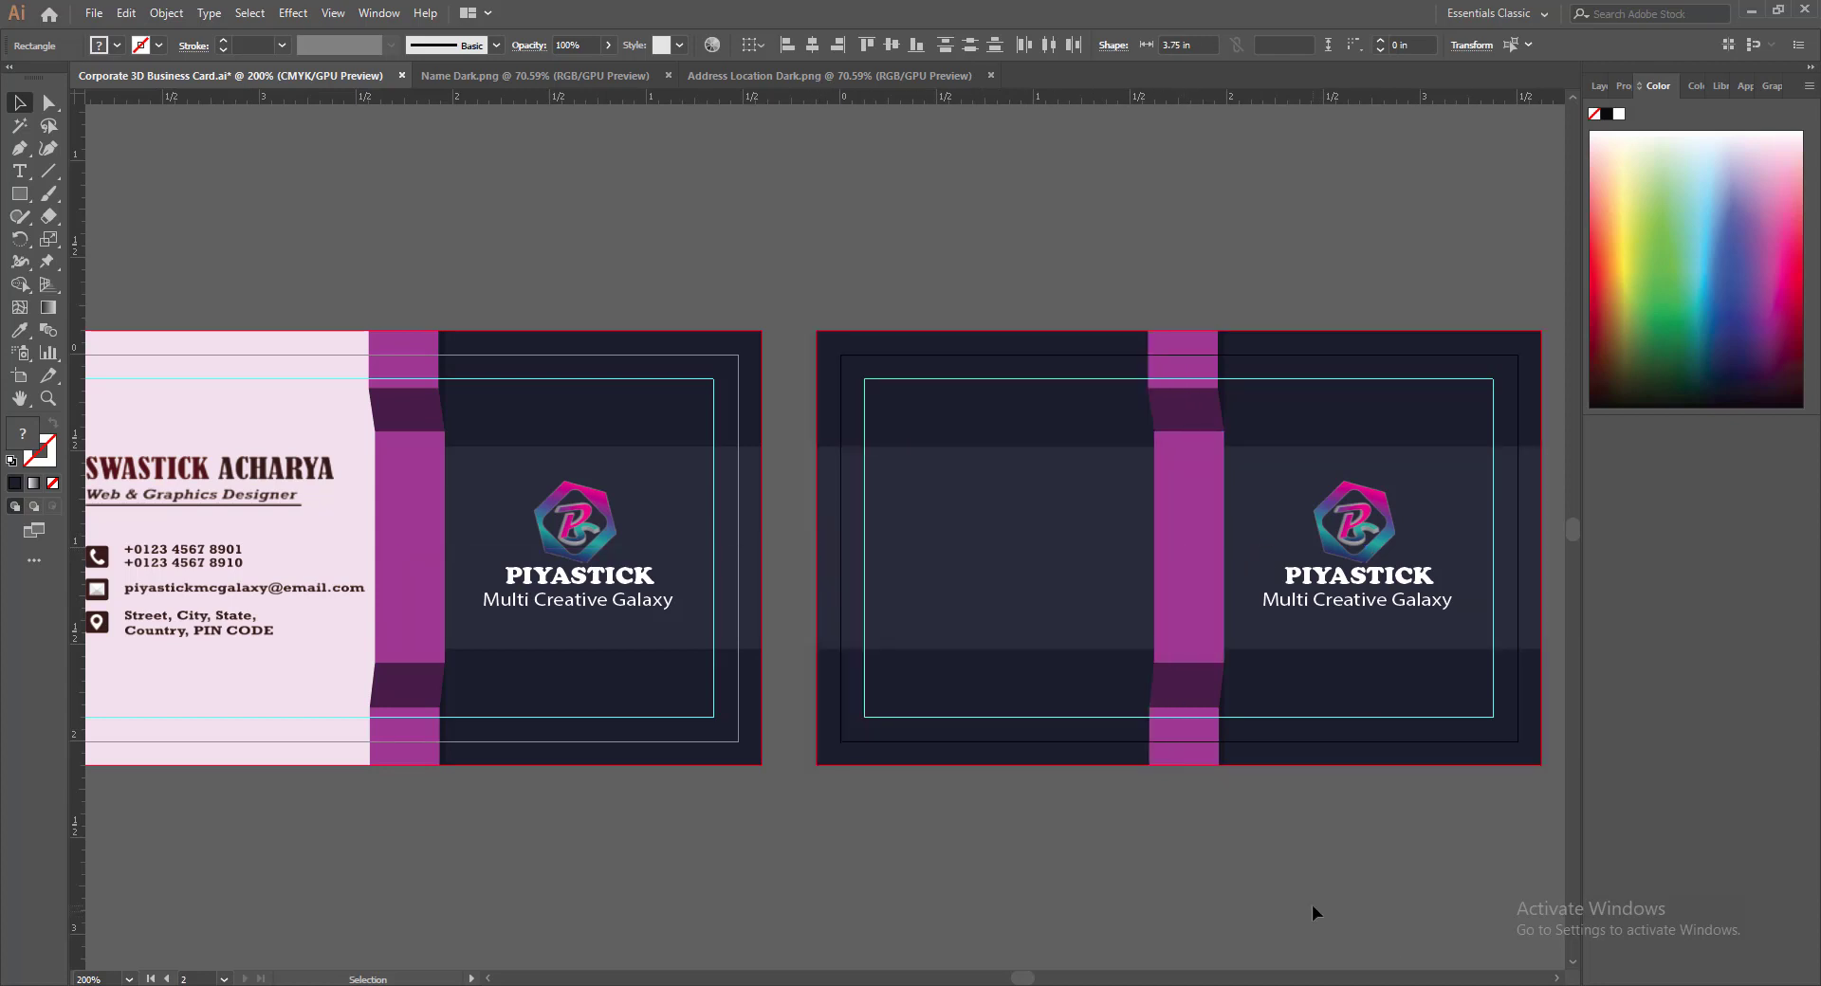
Move the second artboard's logo with its text to the left of the ribbon and enlarge the group to about 1.15 in wide
click(1336, 558)
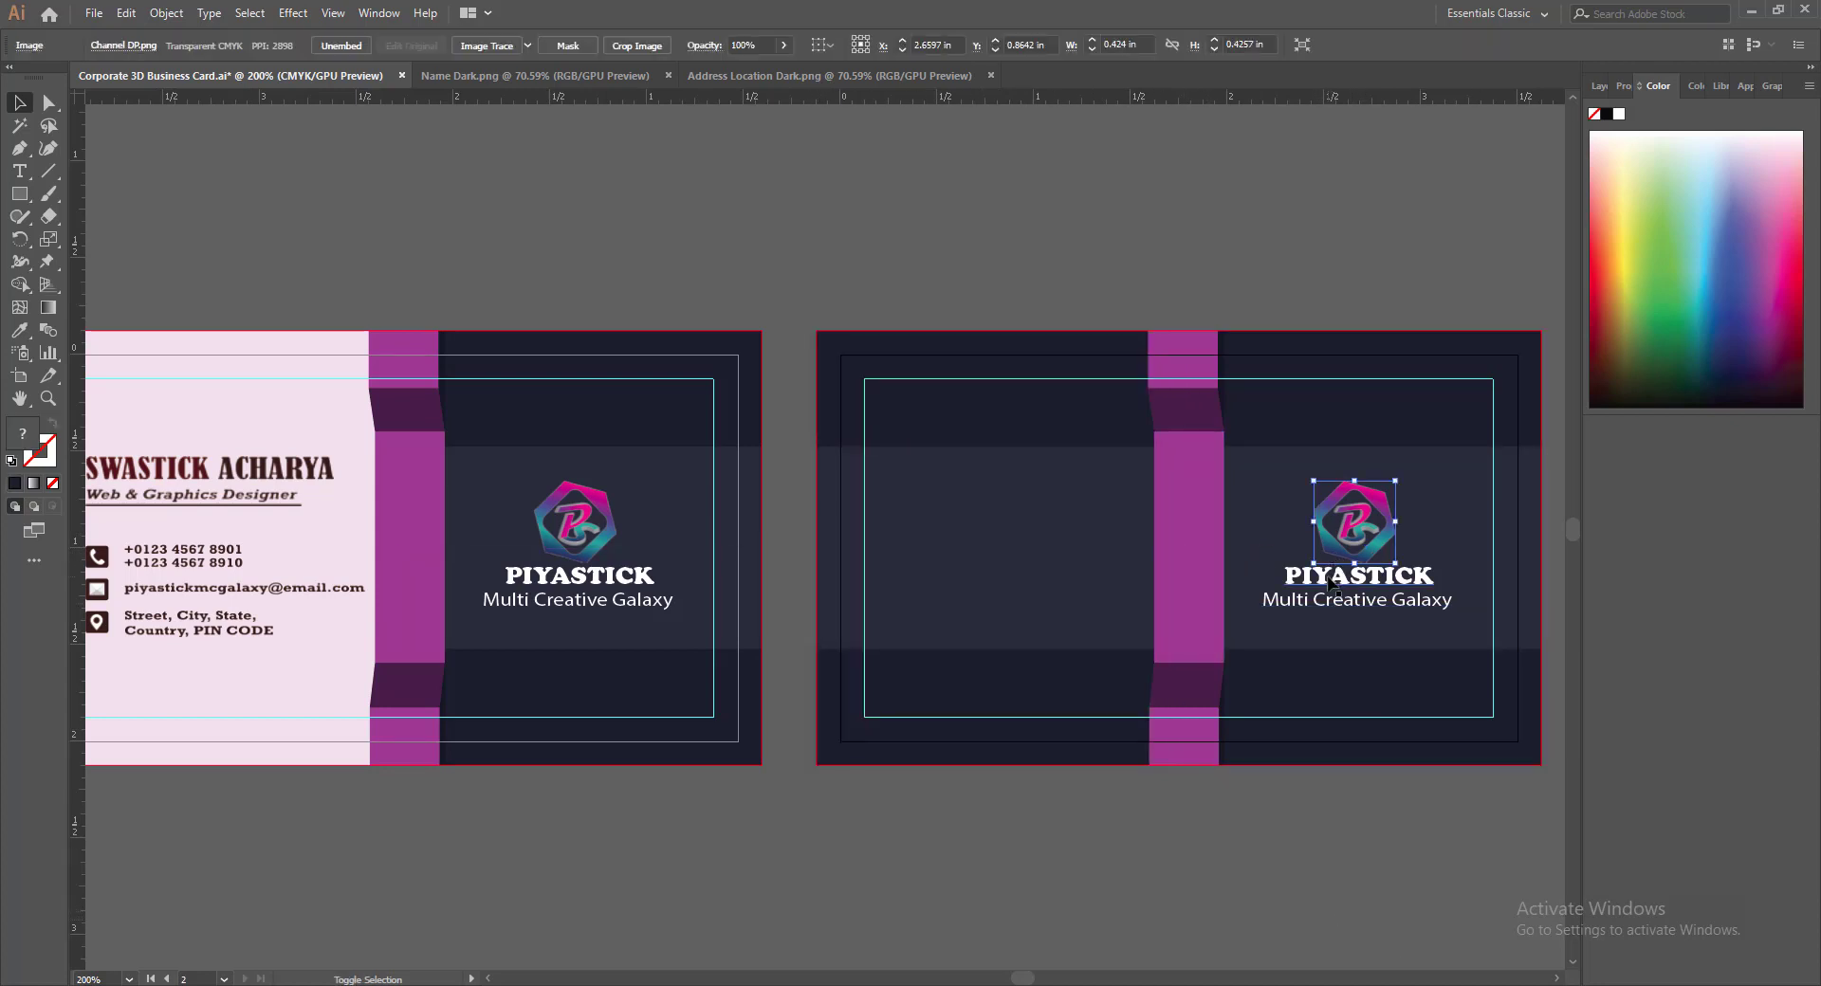
shift+click(1331, 581)
drag(1334, 548, 969, 550)
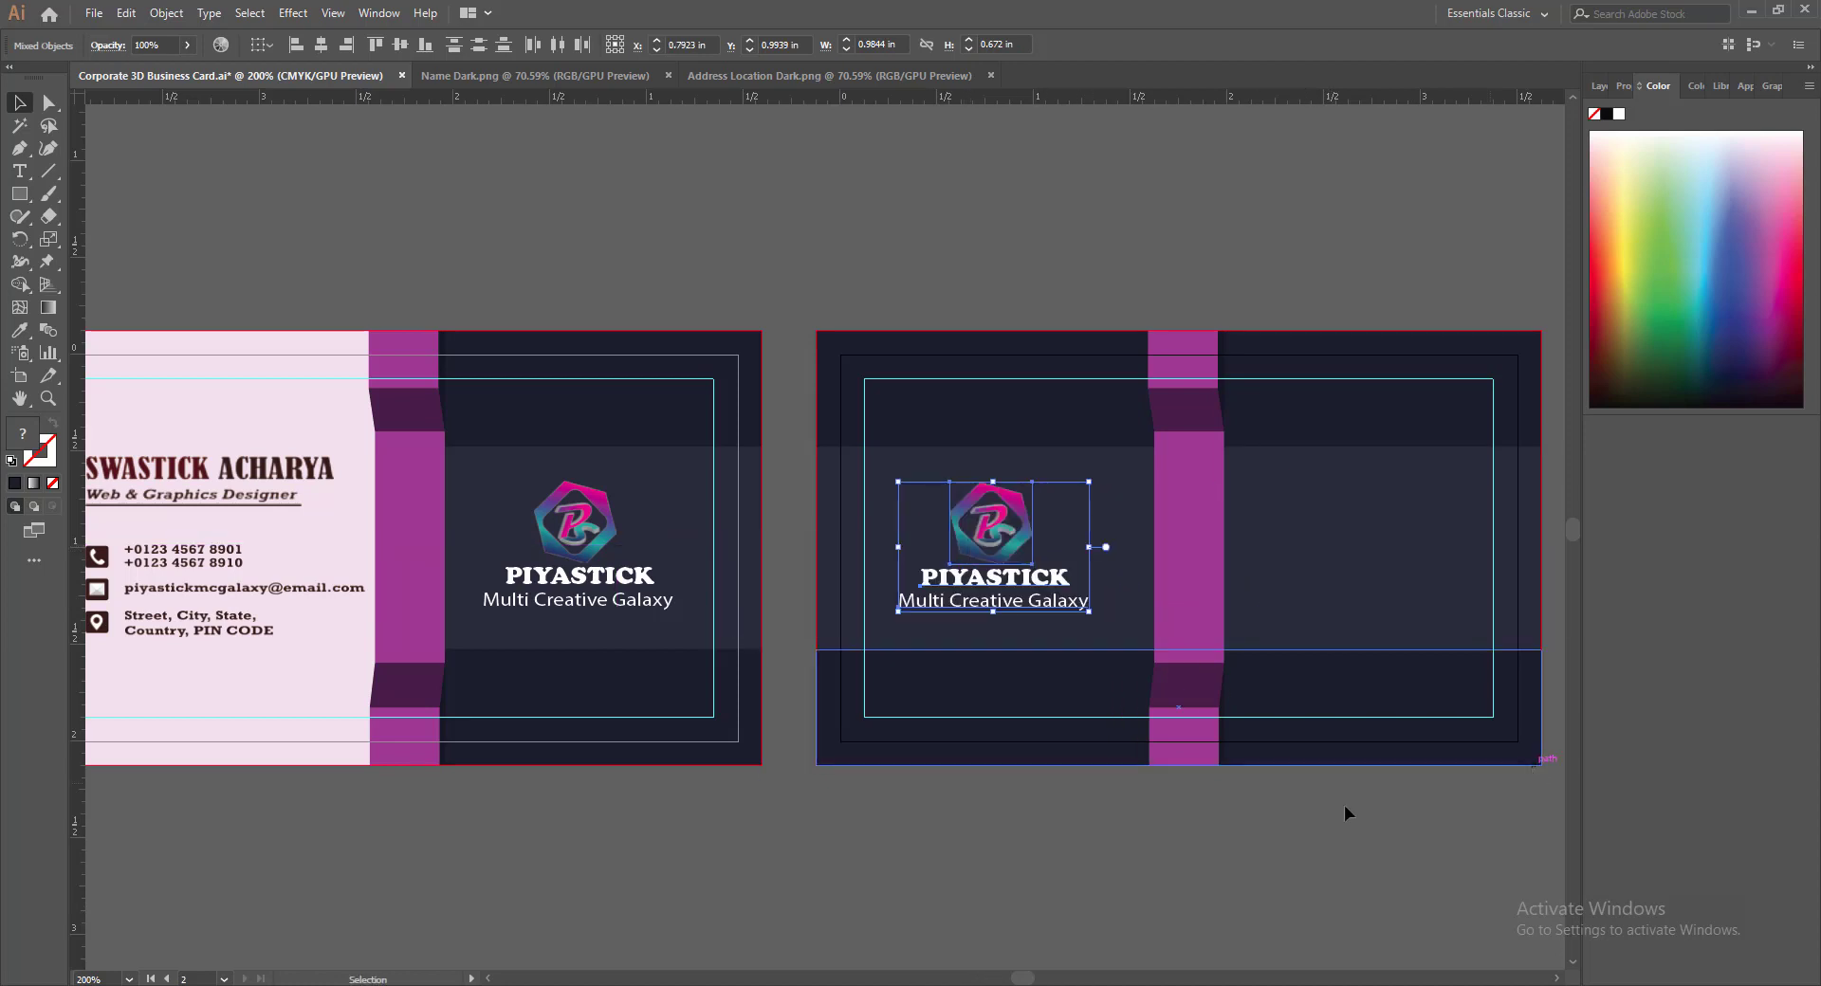
drag(1089, 610, 1108, 643)
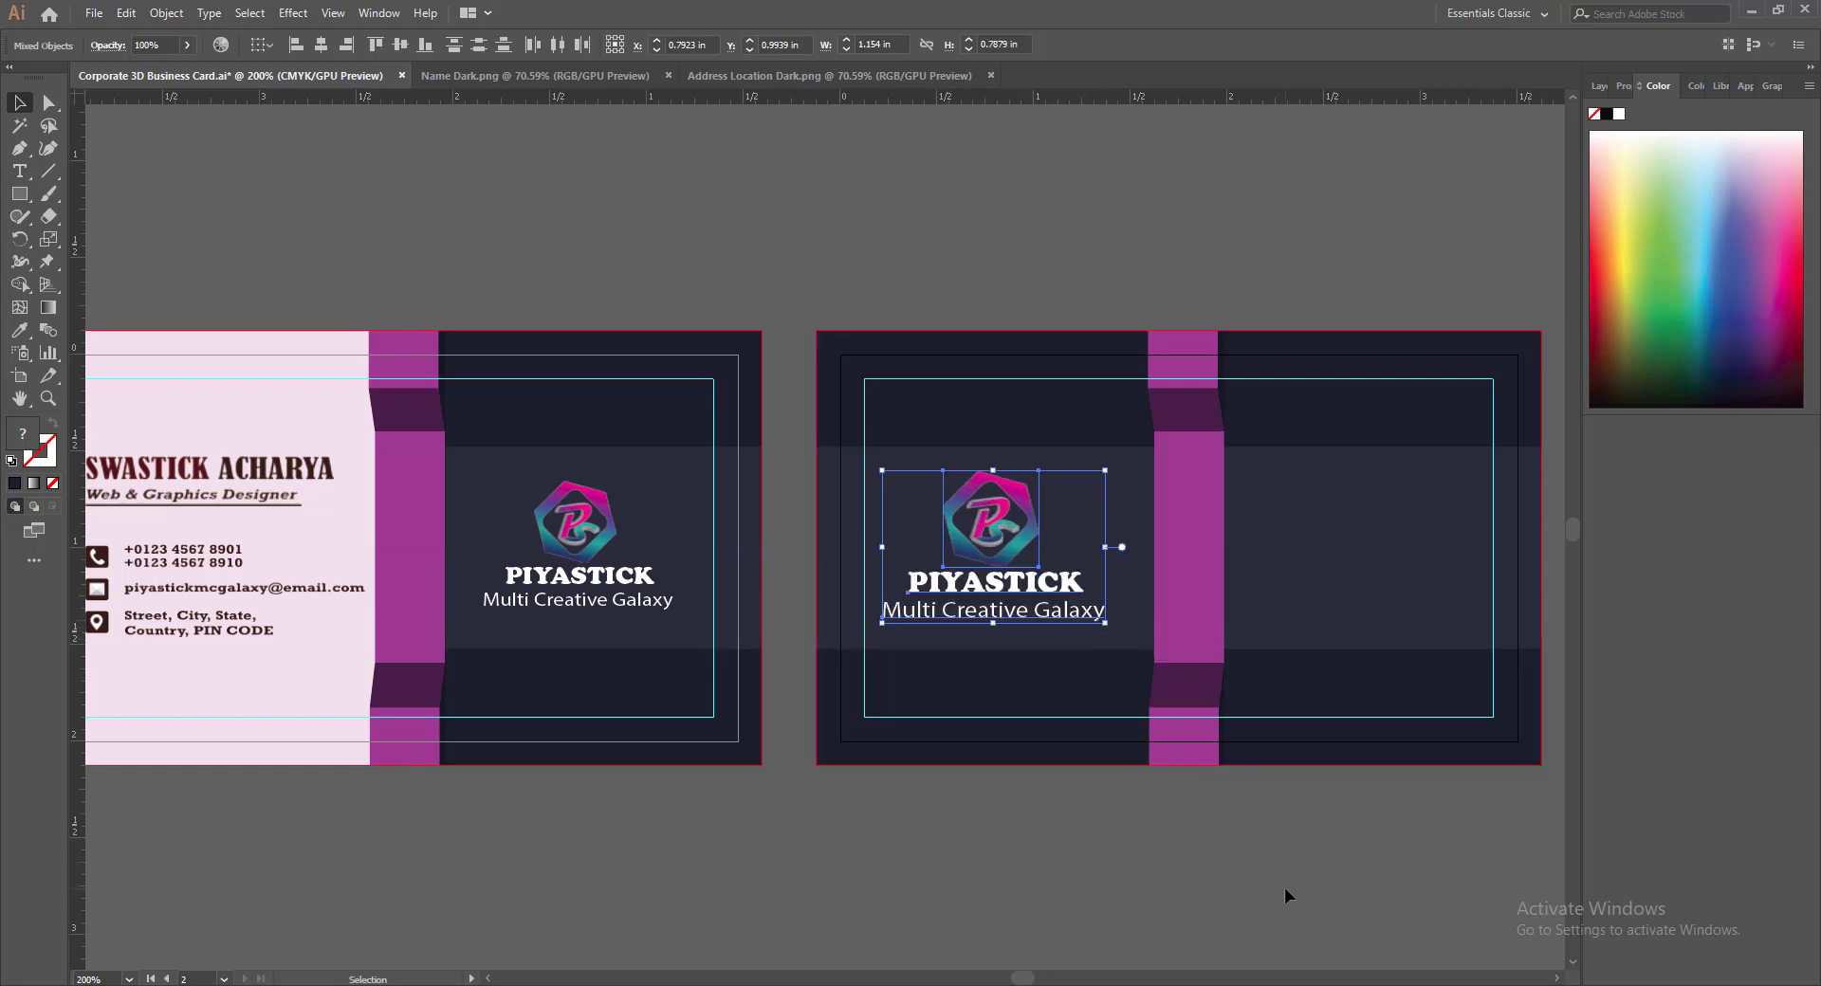
Nudge the enlarged logo and text to centre them between the second artboard's left edge and the ribbon
key(Left)
key(Right)
key(Right)
key(Right)
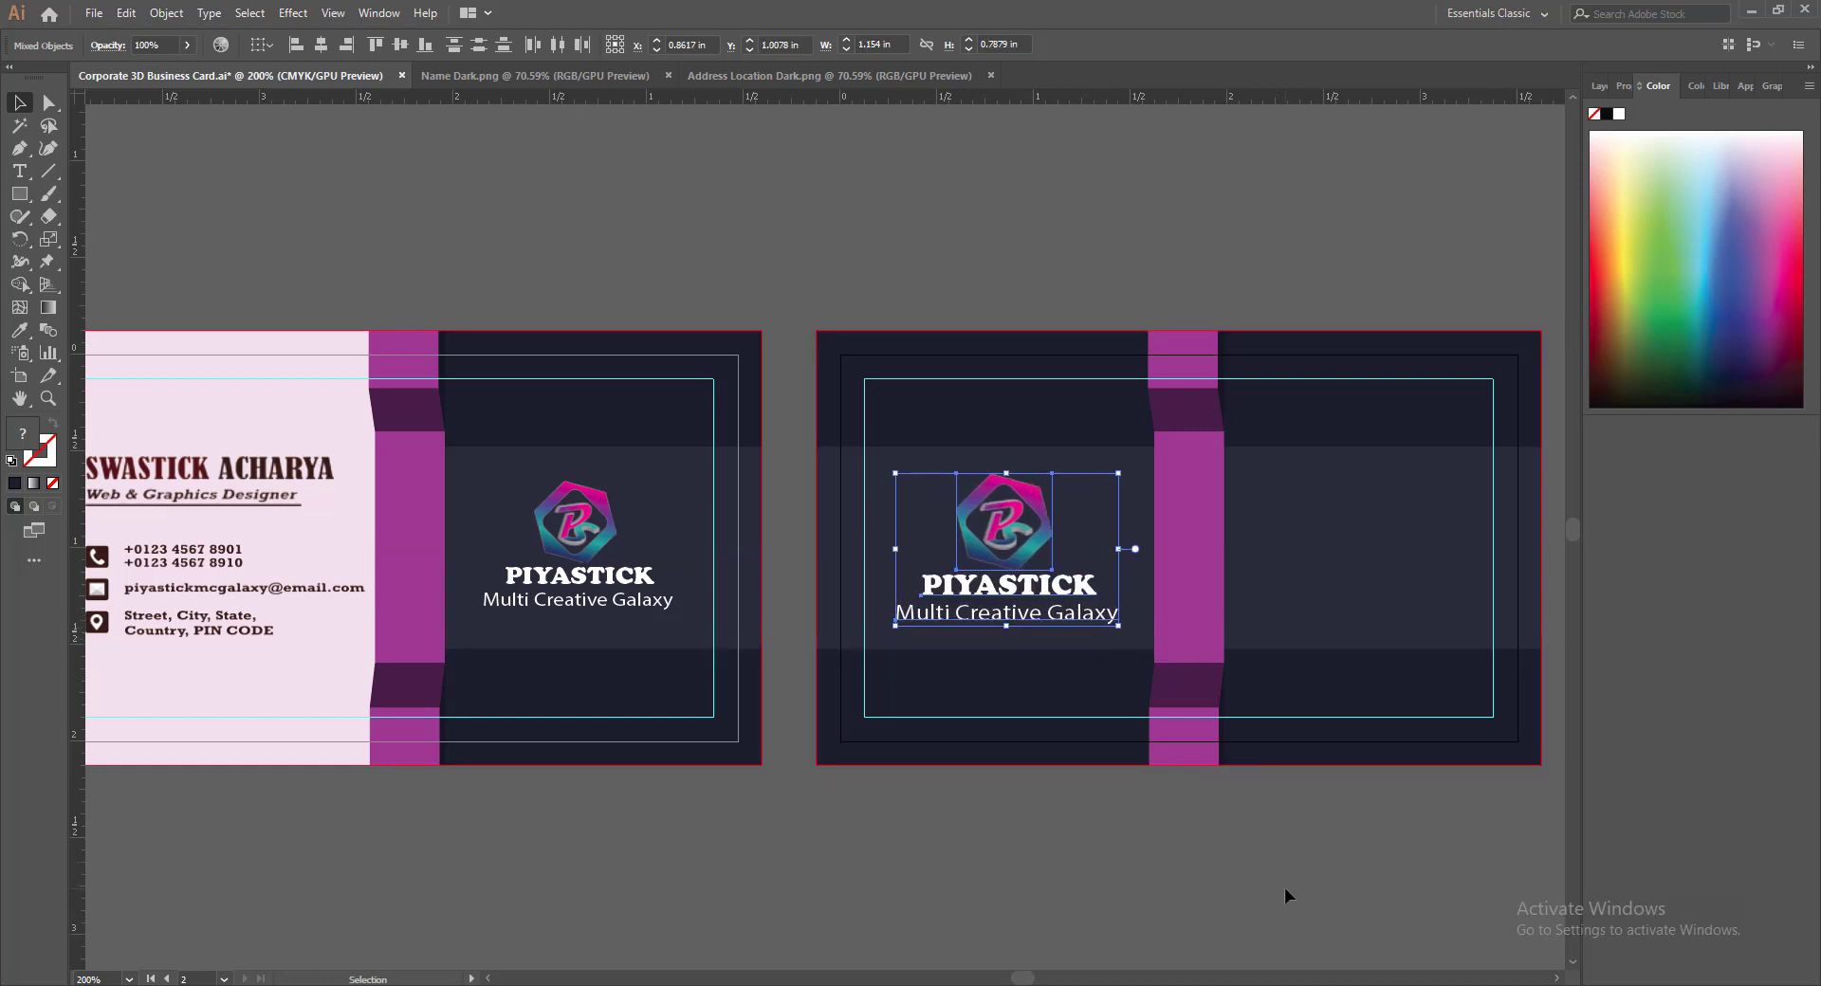
key(Left)
key(Left)
key(Right)
key(Left)
key(Right)
key(Left)
click(1284, 888)
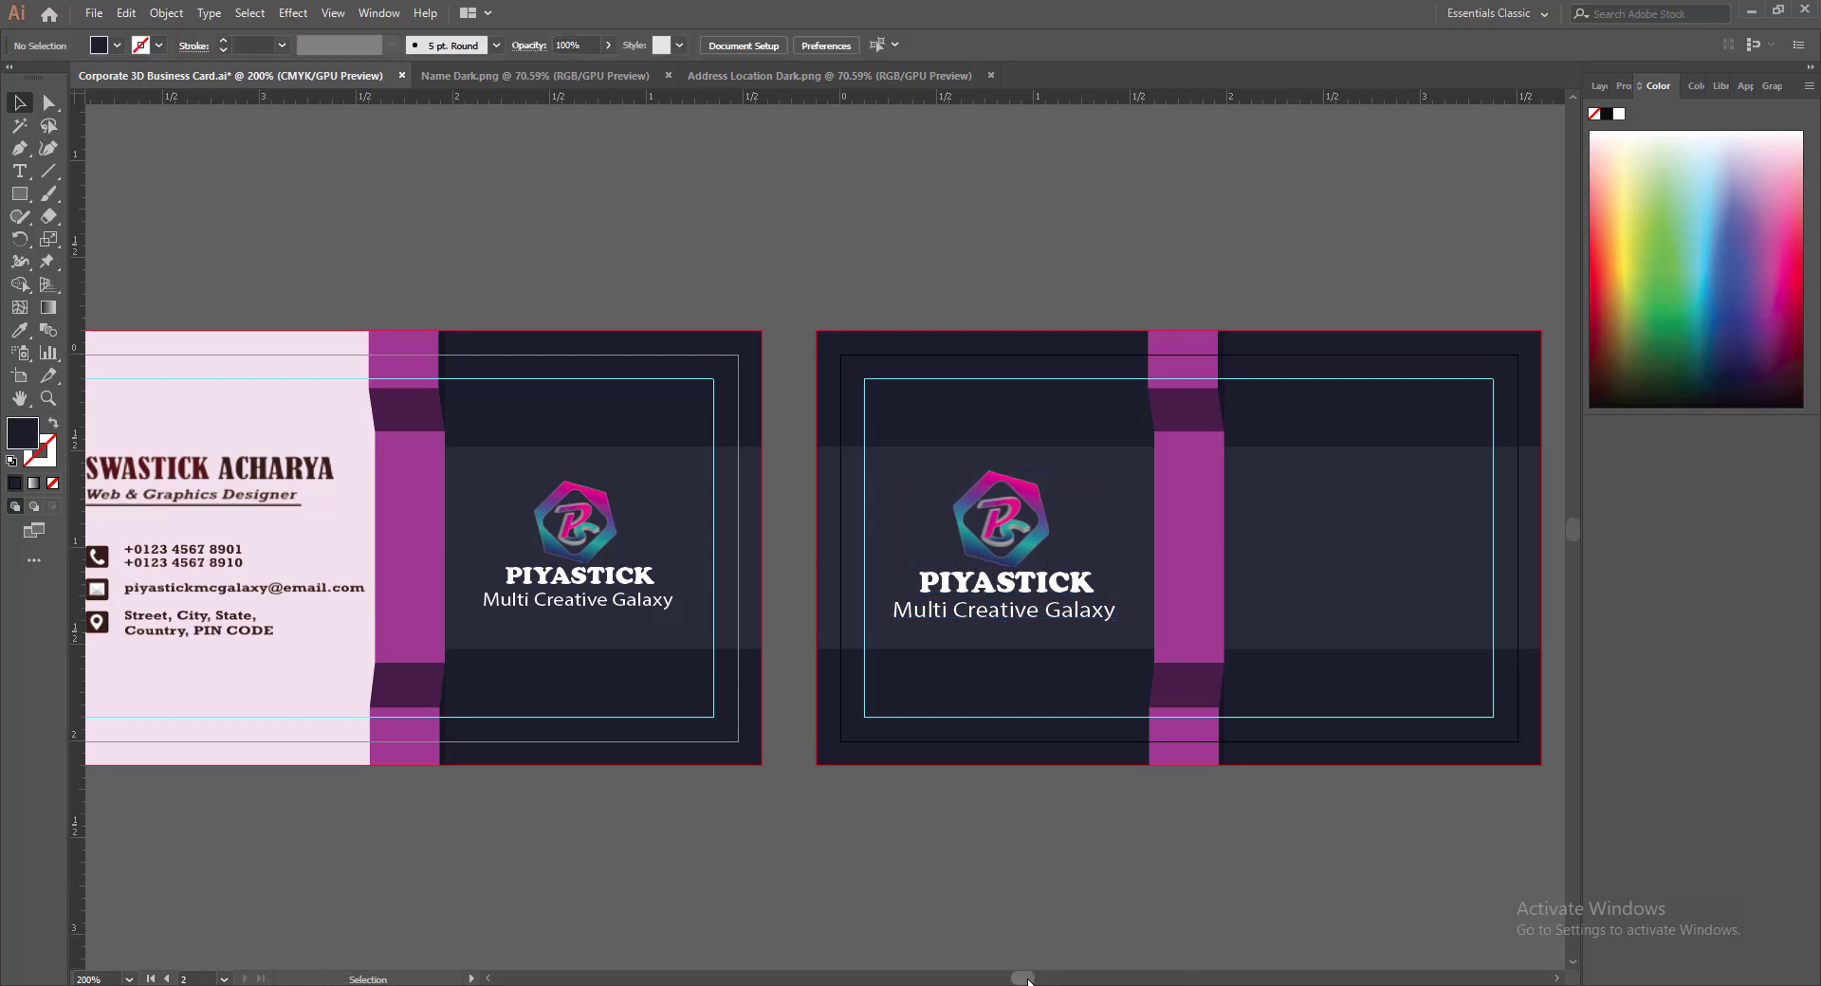
Save the card document and bring the QR code image send-us-a-text-QR-code.png onto the second artboard
drag(1026, 980, 1031, 982)
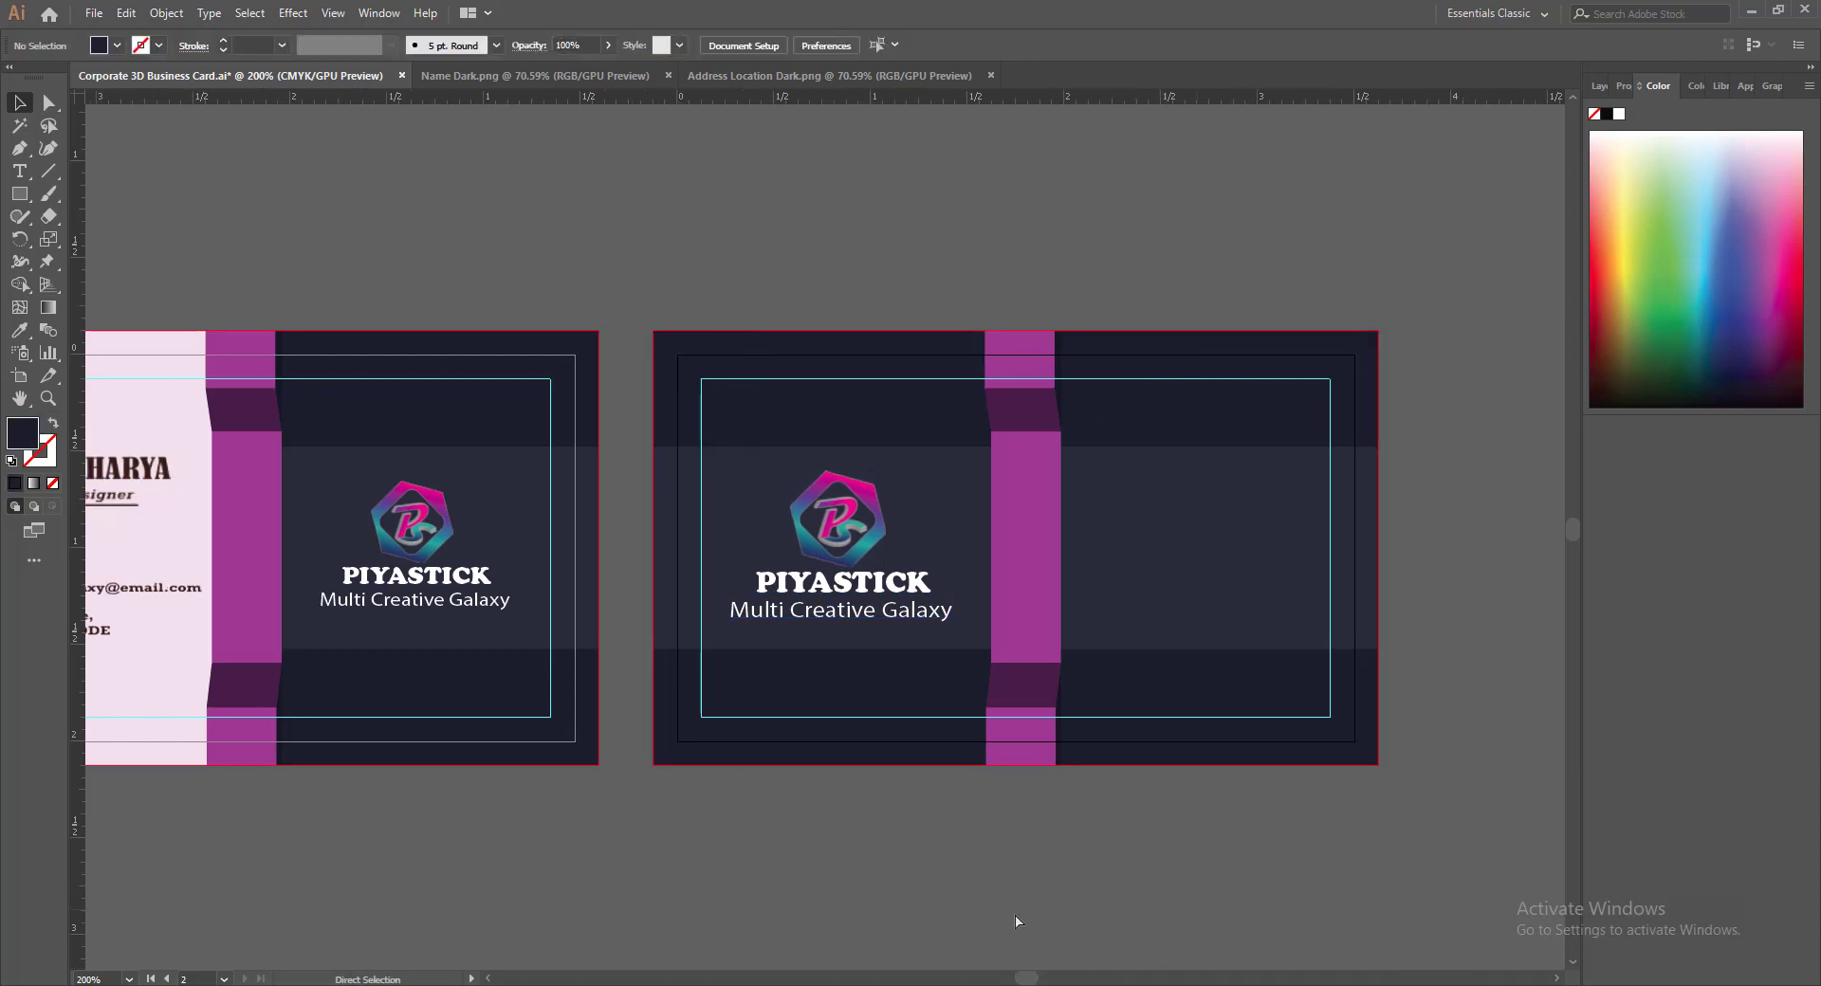
key(ctrl+s)
click(94, 13)
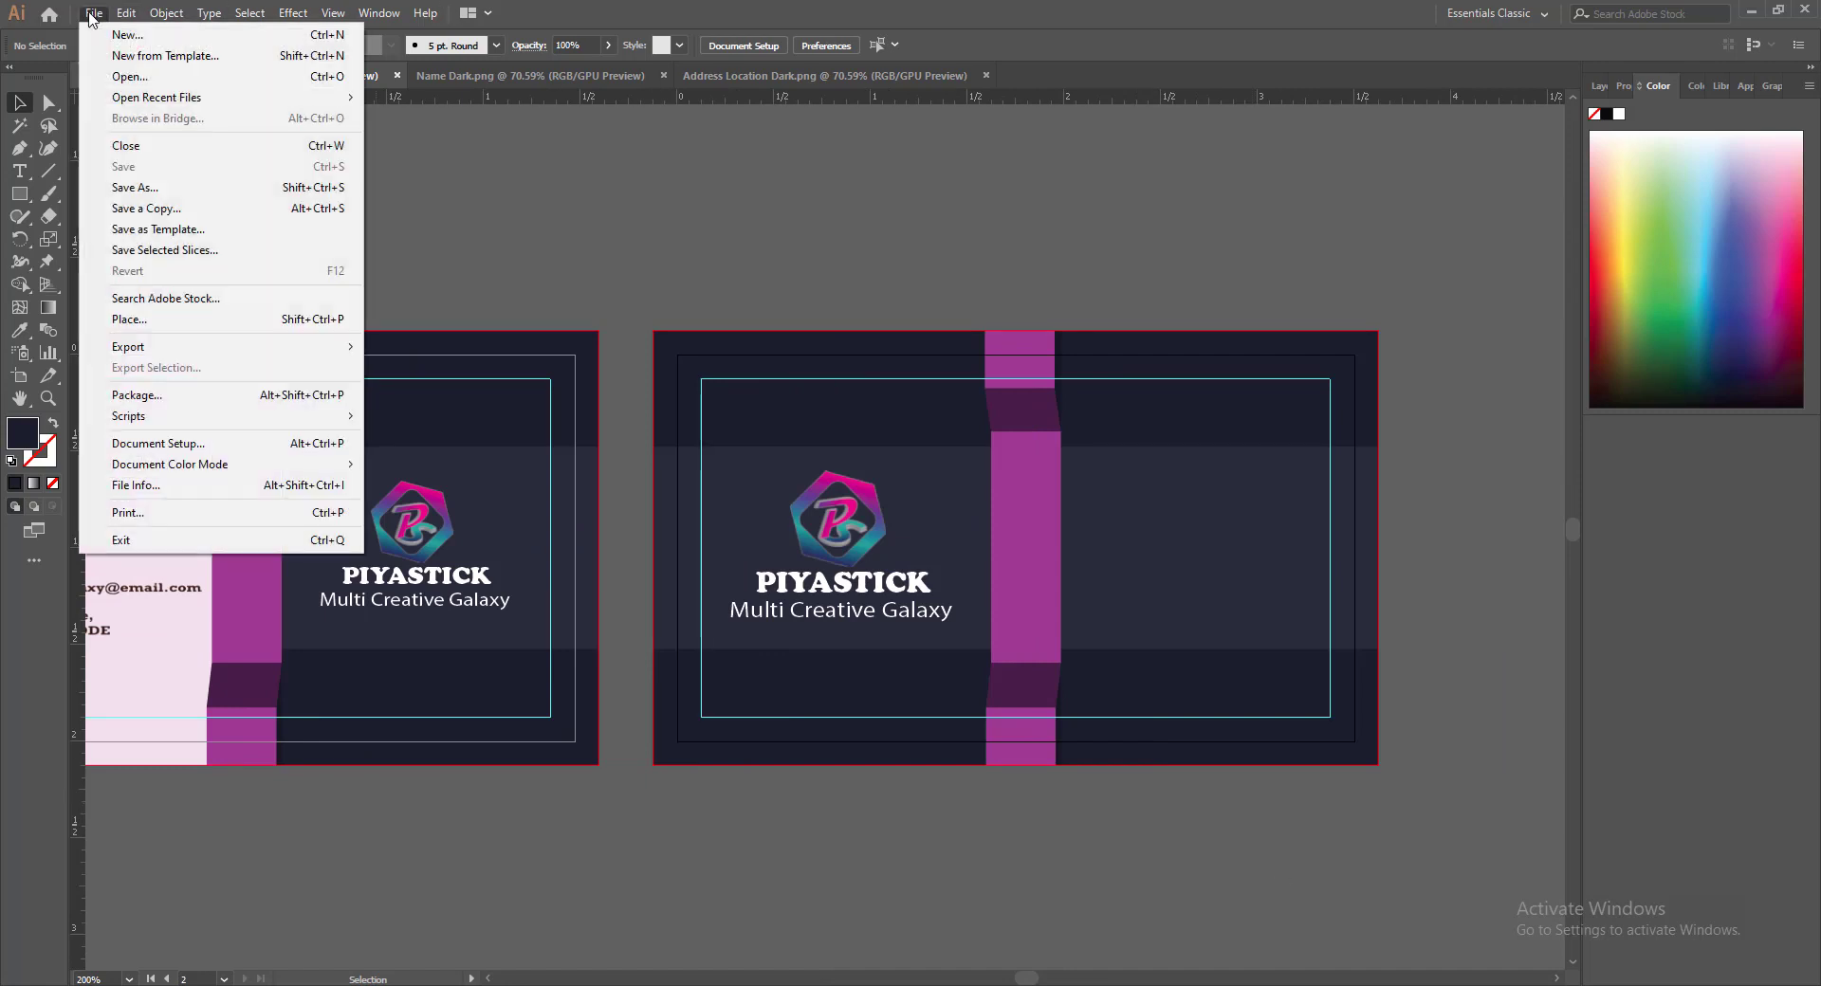
mouse_move(309, 104)
click(521, 305)
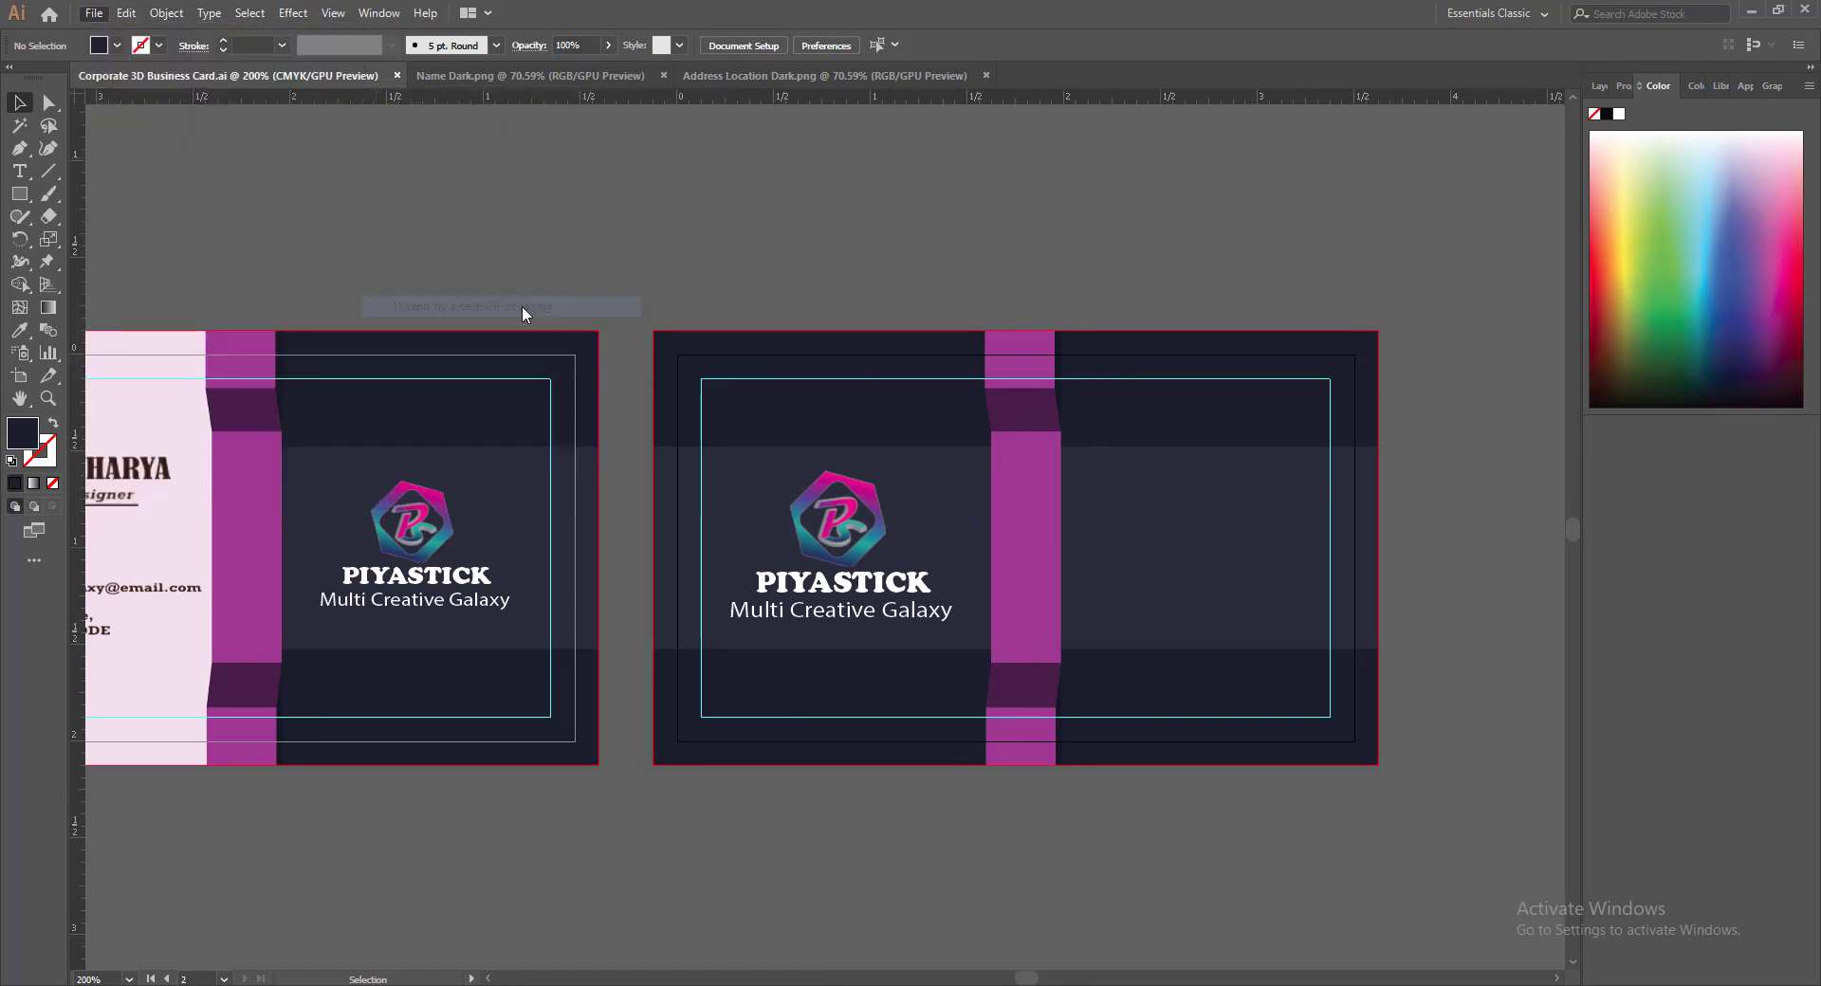
drag(813, 528, 1114, 531)
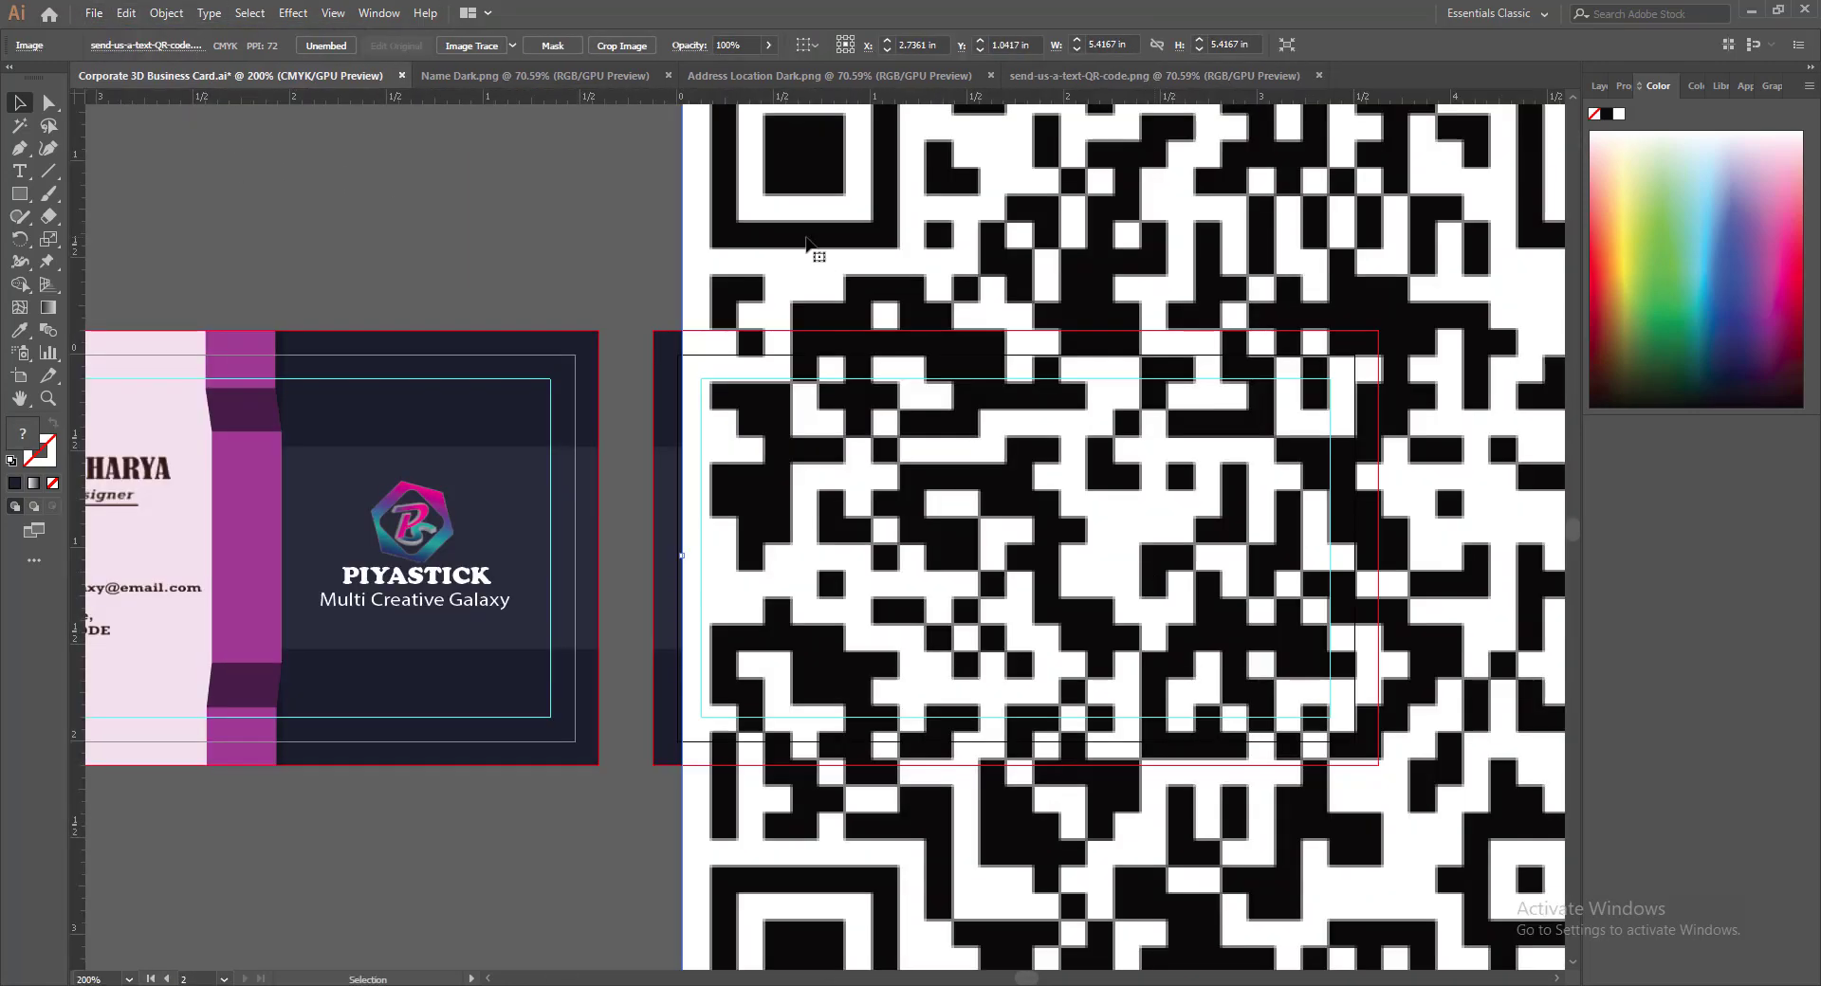
Scale the QR code down to about 0.59 in square and place it between the second artboard's ribbon and right edge
drag(809, 245, 786, 423)
drag(660, 211, 1098, 649)
drag(1183, 727, 1193, 546)
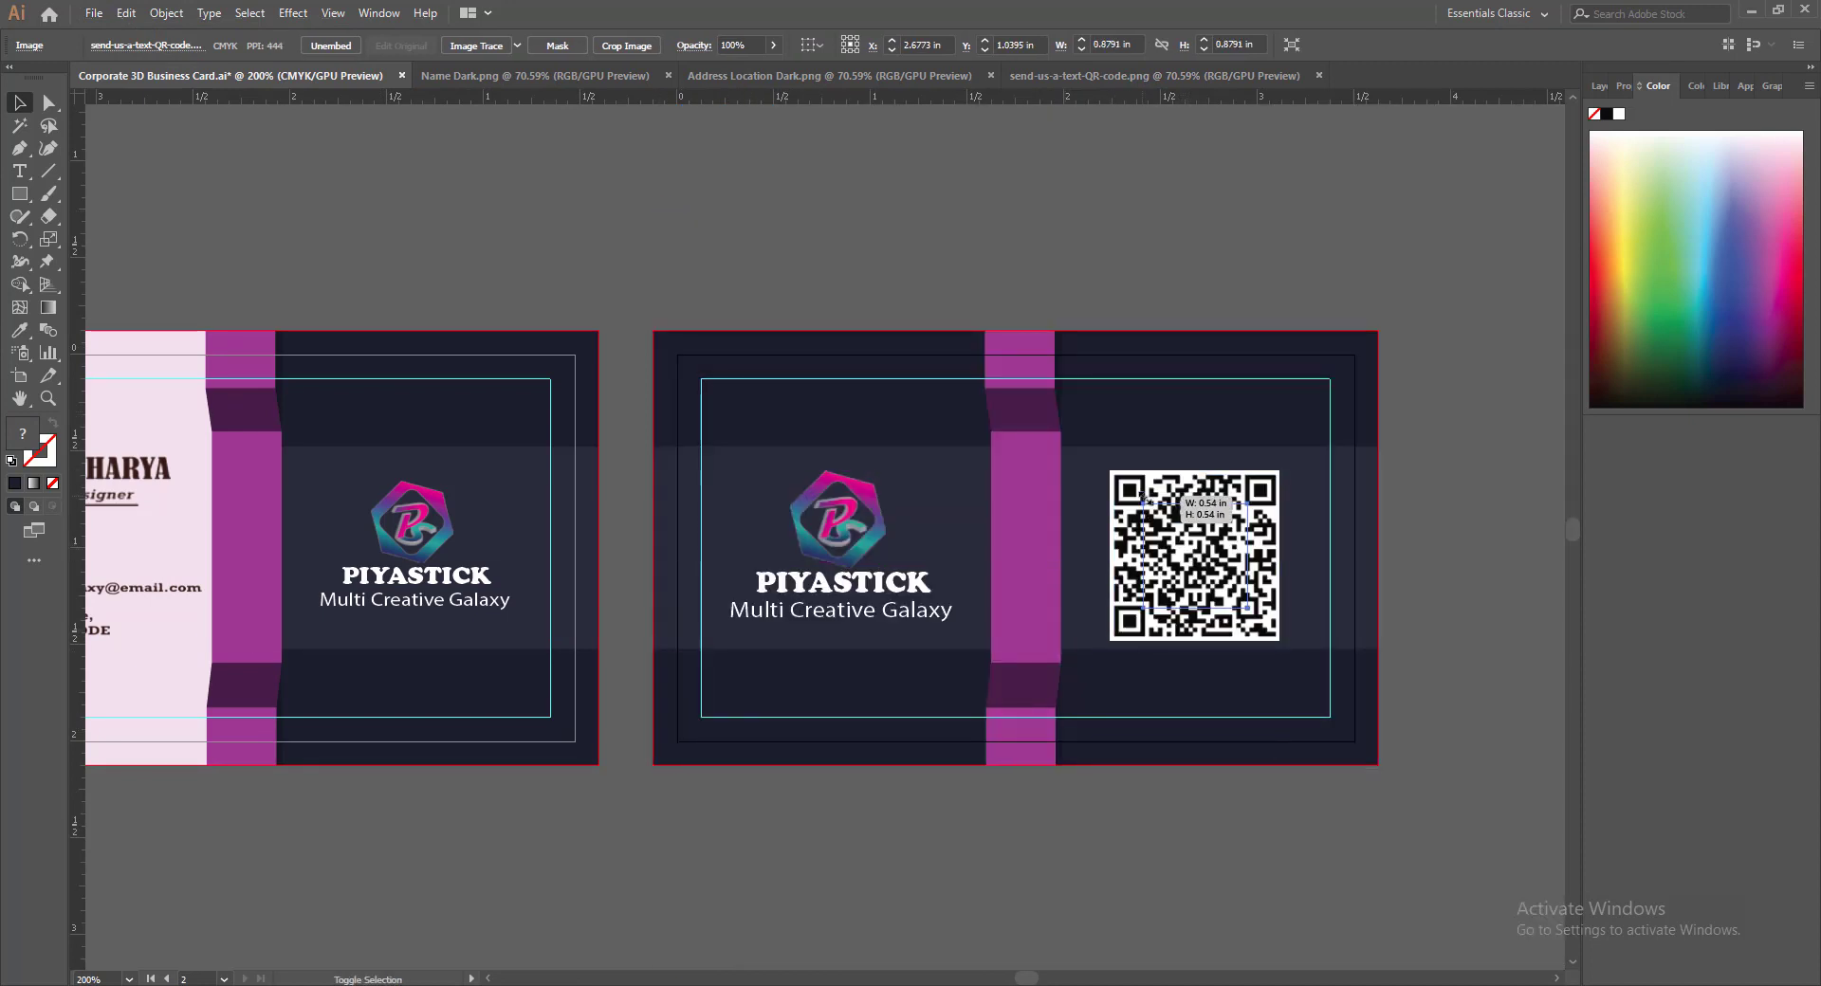
drag(1110, 470, 1148, 507)
drag(1196, 574, 1219, 562)
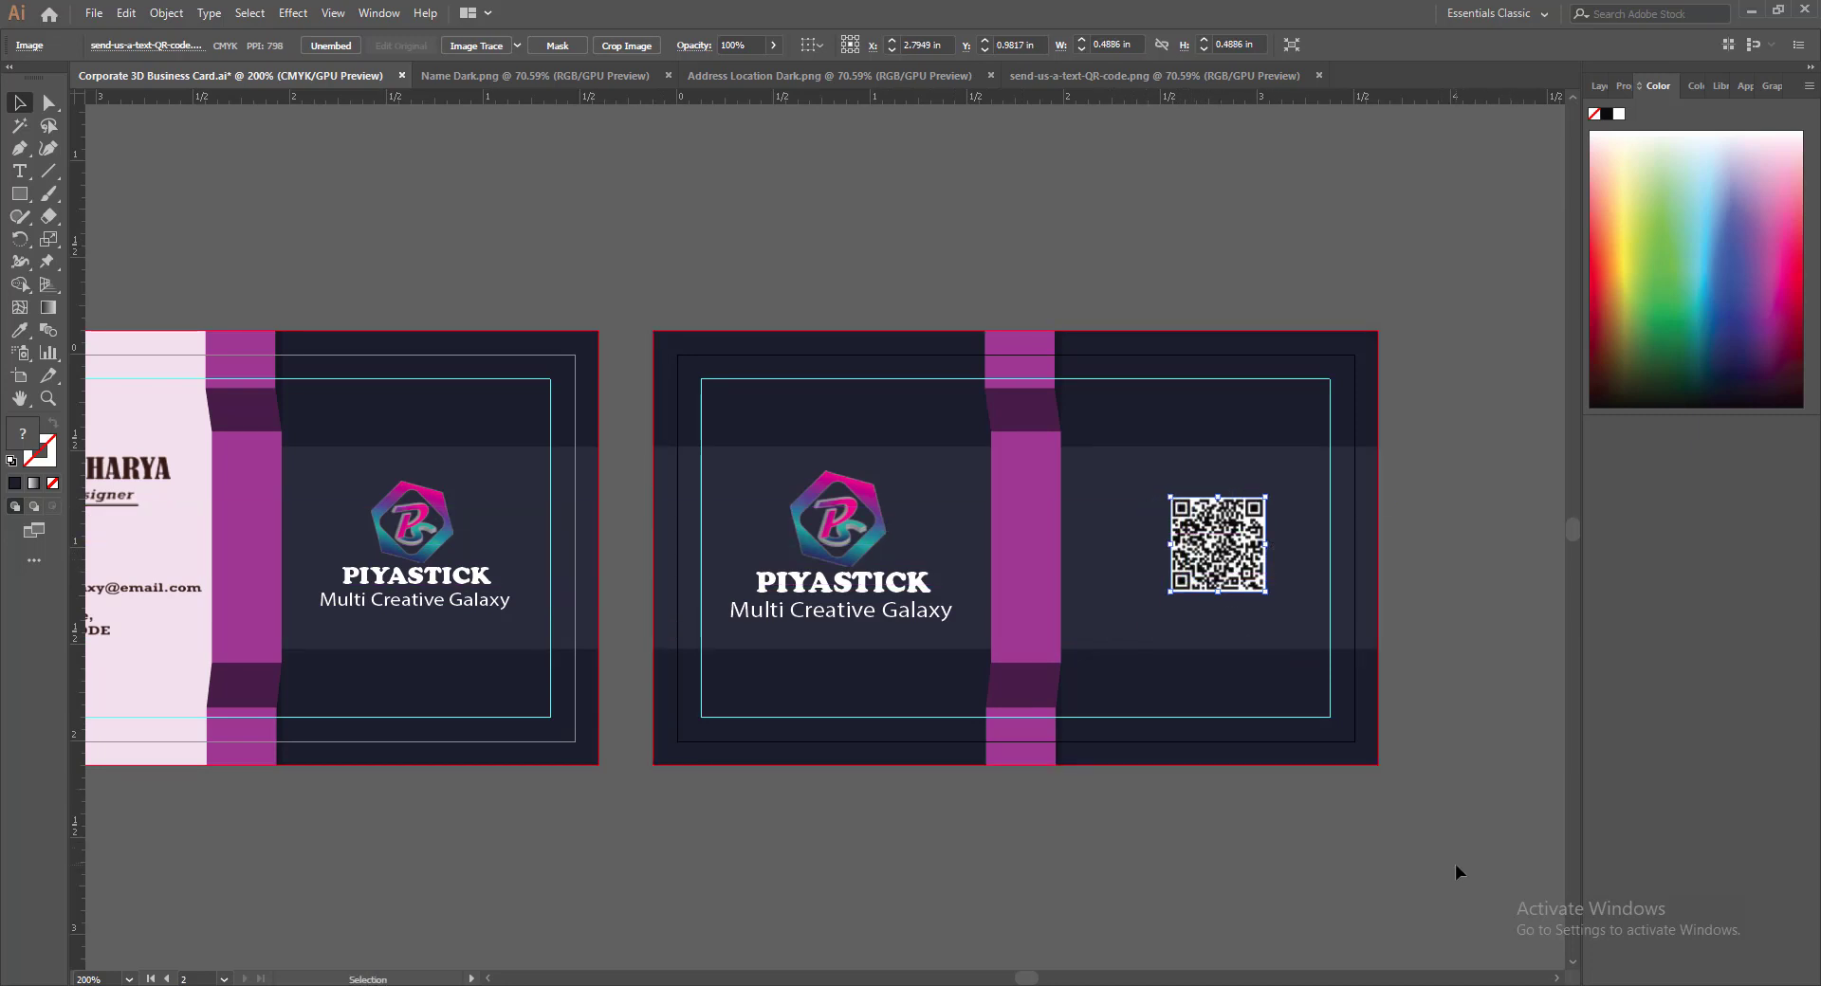
drag(1169, 592, 1224, 555)
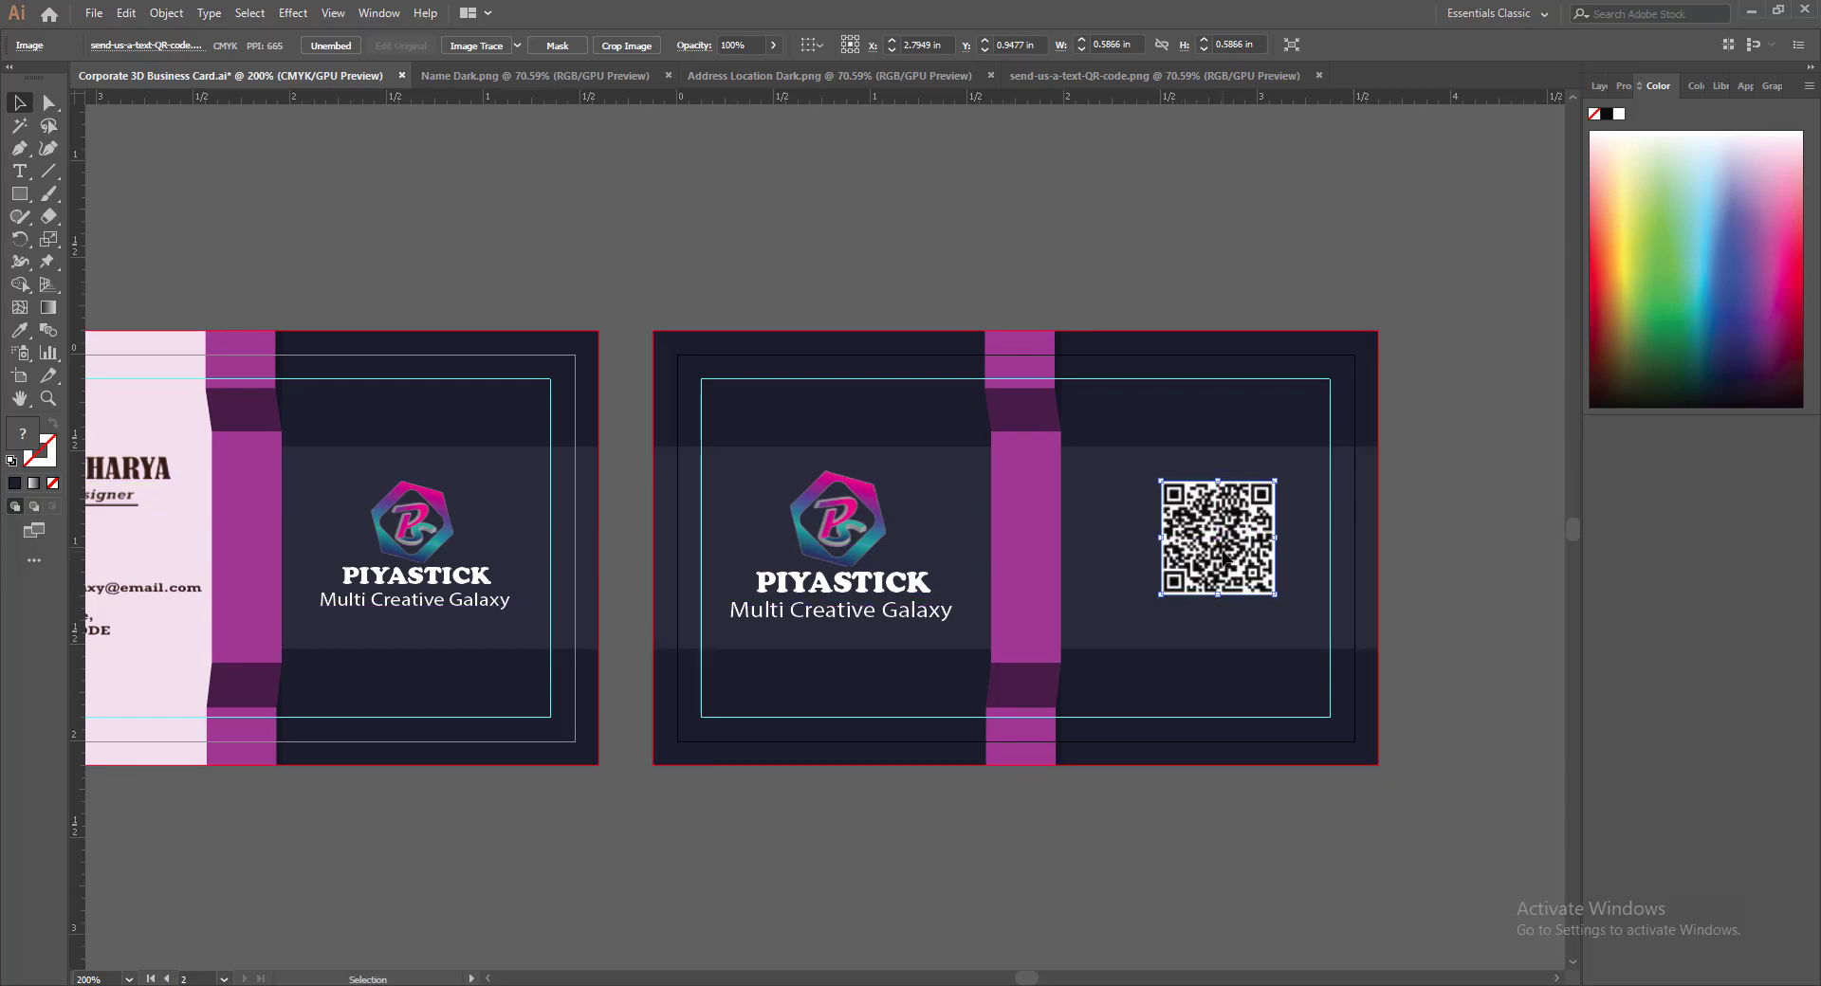
Nudge the QR code to centre it in the dark area right of the second artboard's ribbon, and save the document
key(Down)
key(Down)
key(Down)
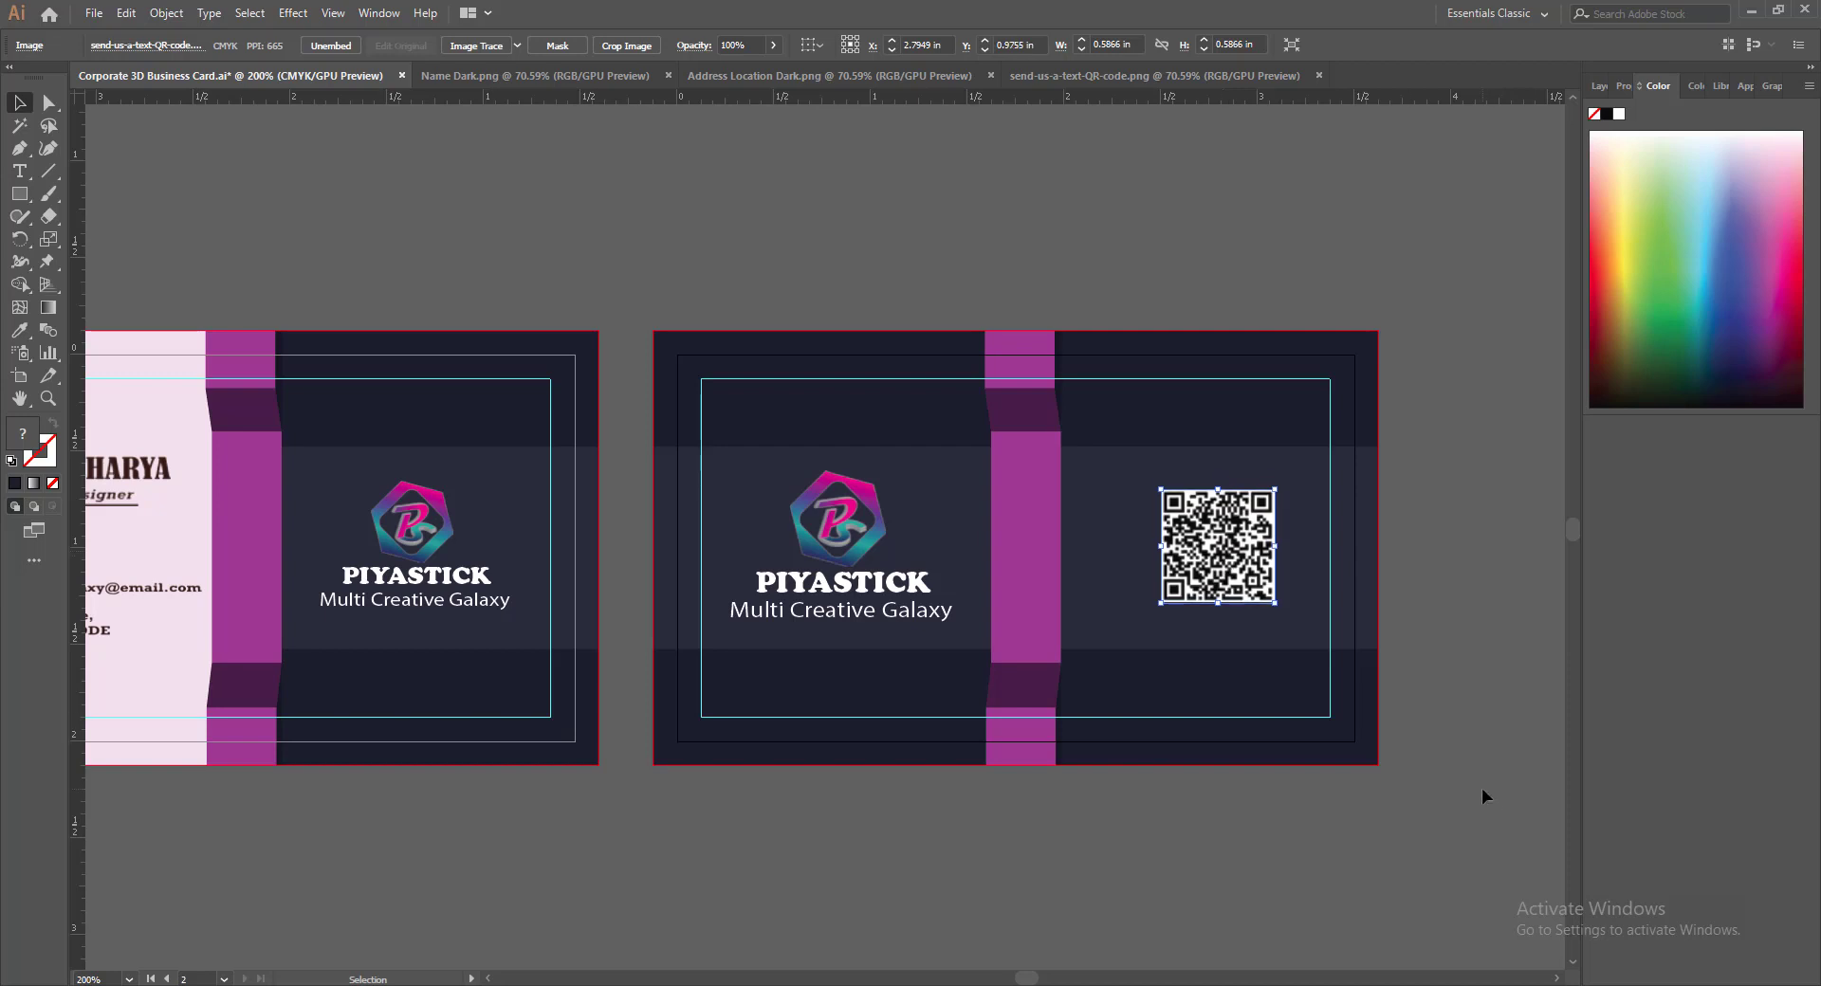
key(Left)
key(Left)
key(Left)
key(Left)
key(Left)
key(Left)
key(Left)
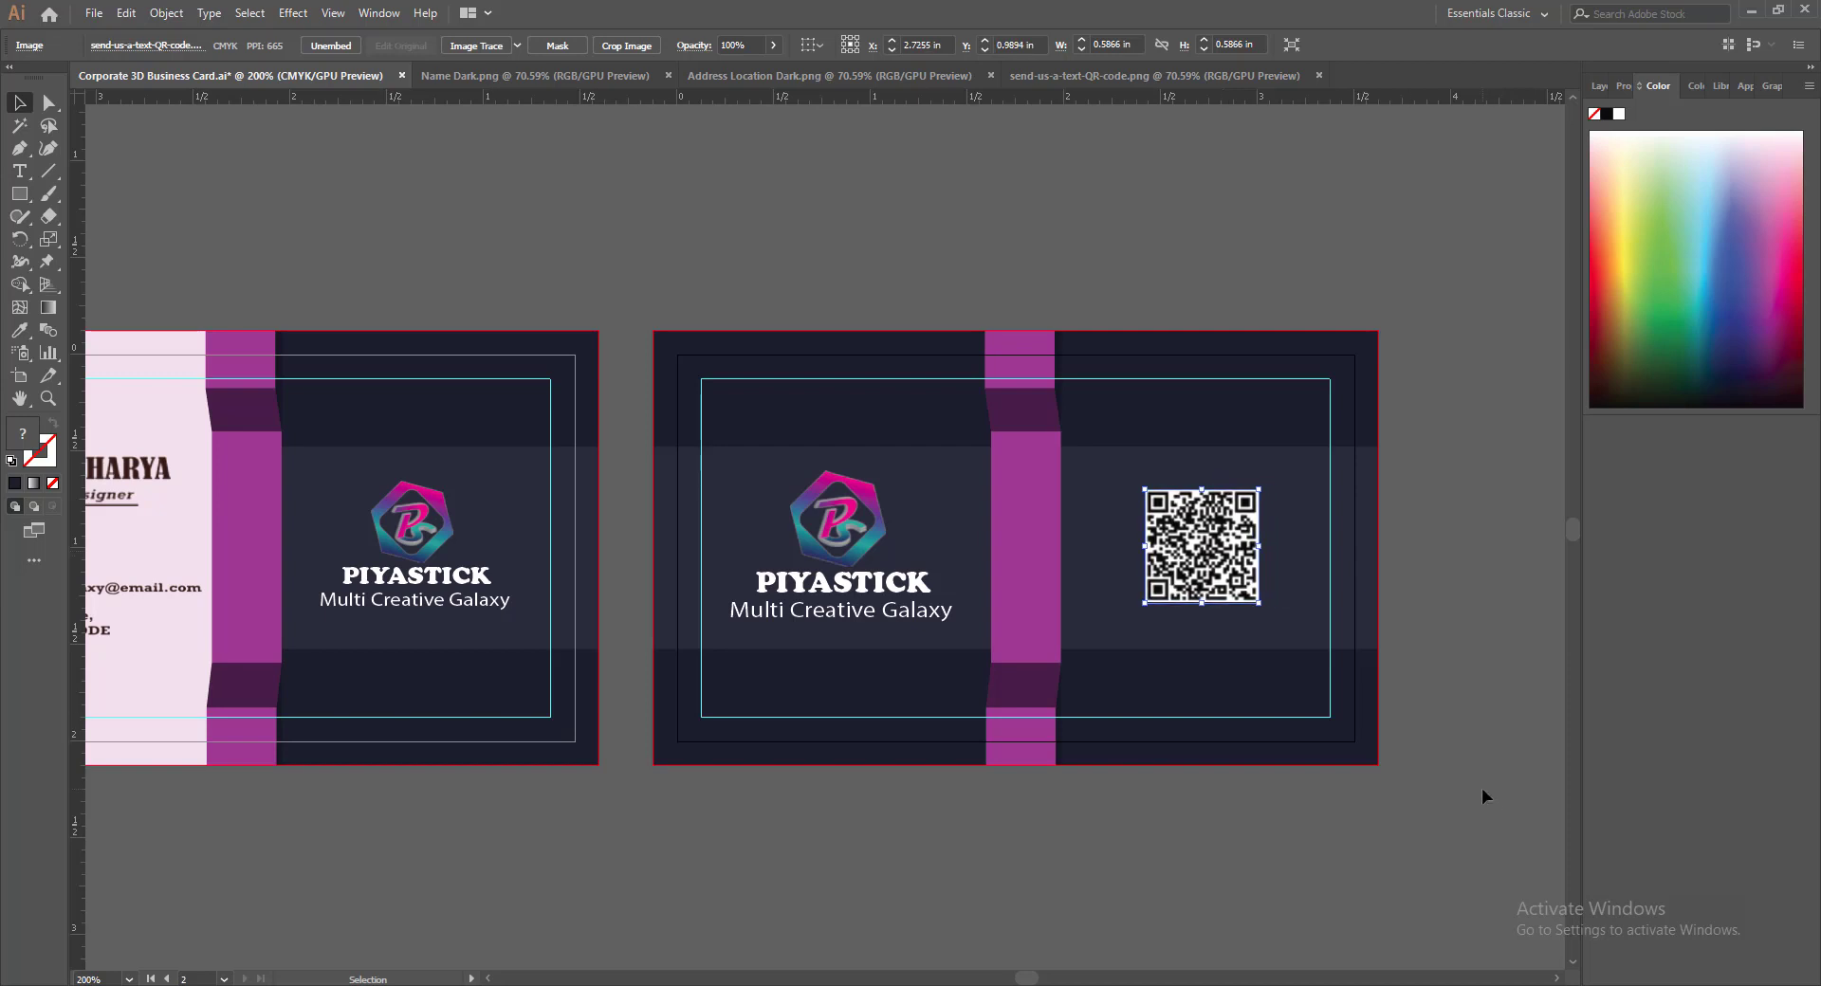
key(Right)
key(Right)
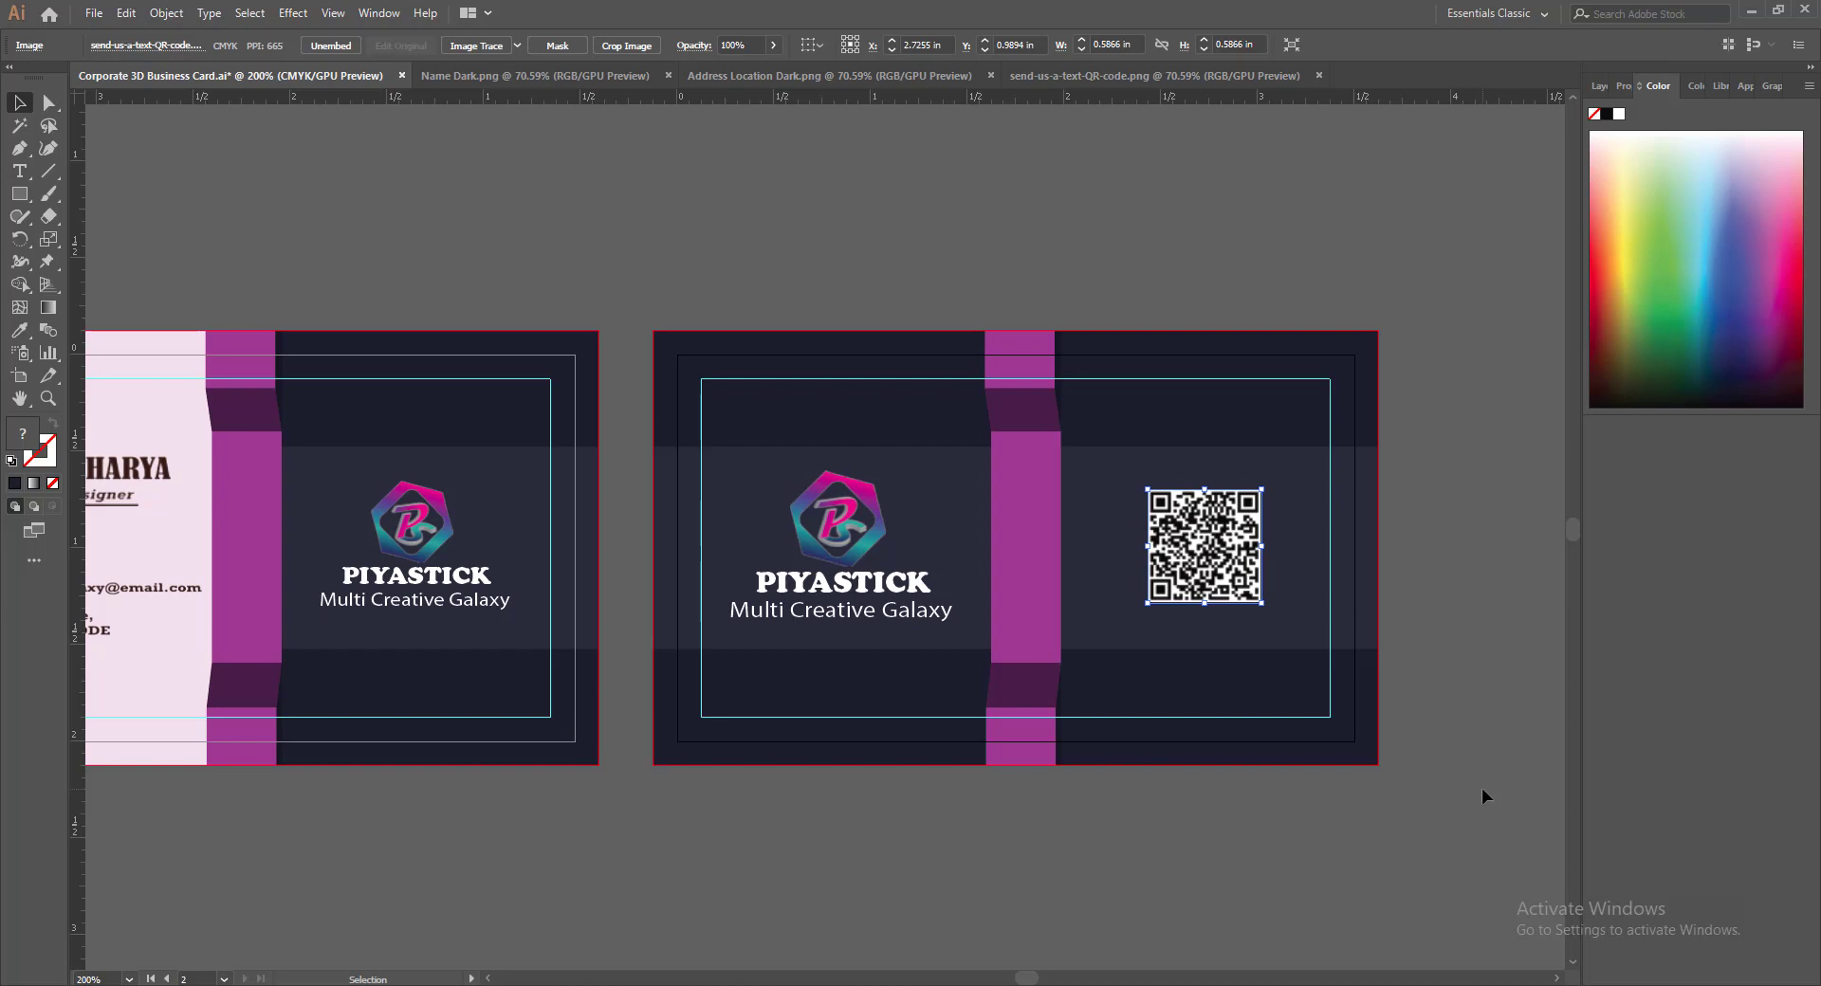
key(Right)
key(Right)
key(Right)
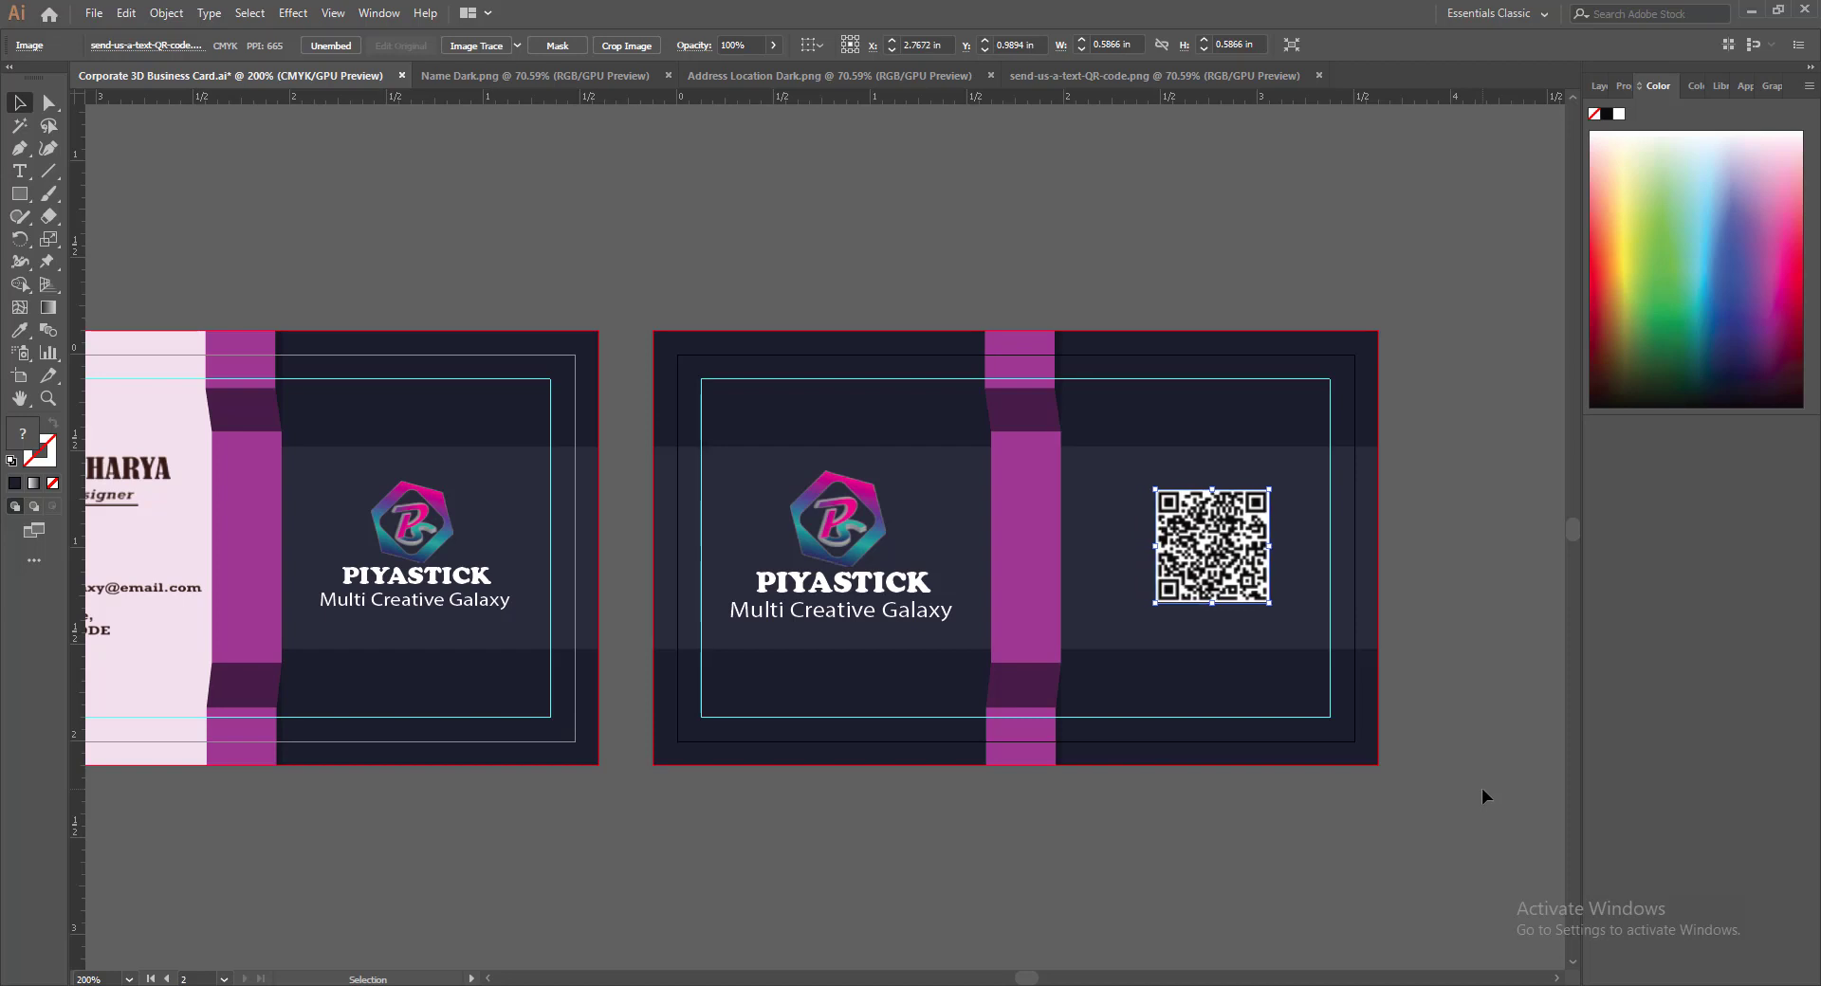
key(Right)
key(Left)
click(1403, 857)
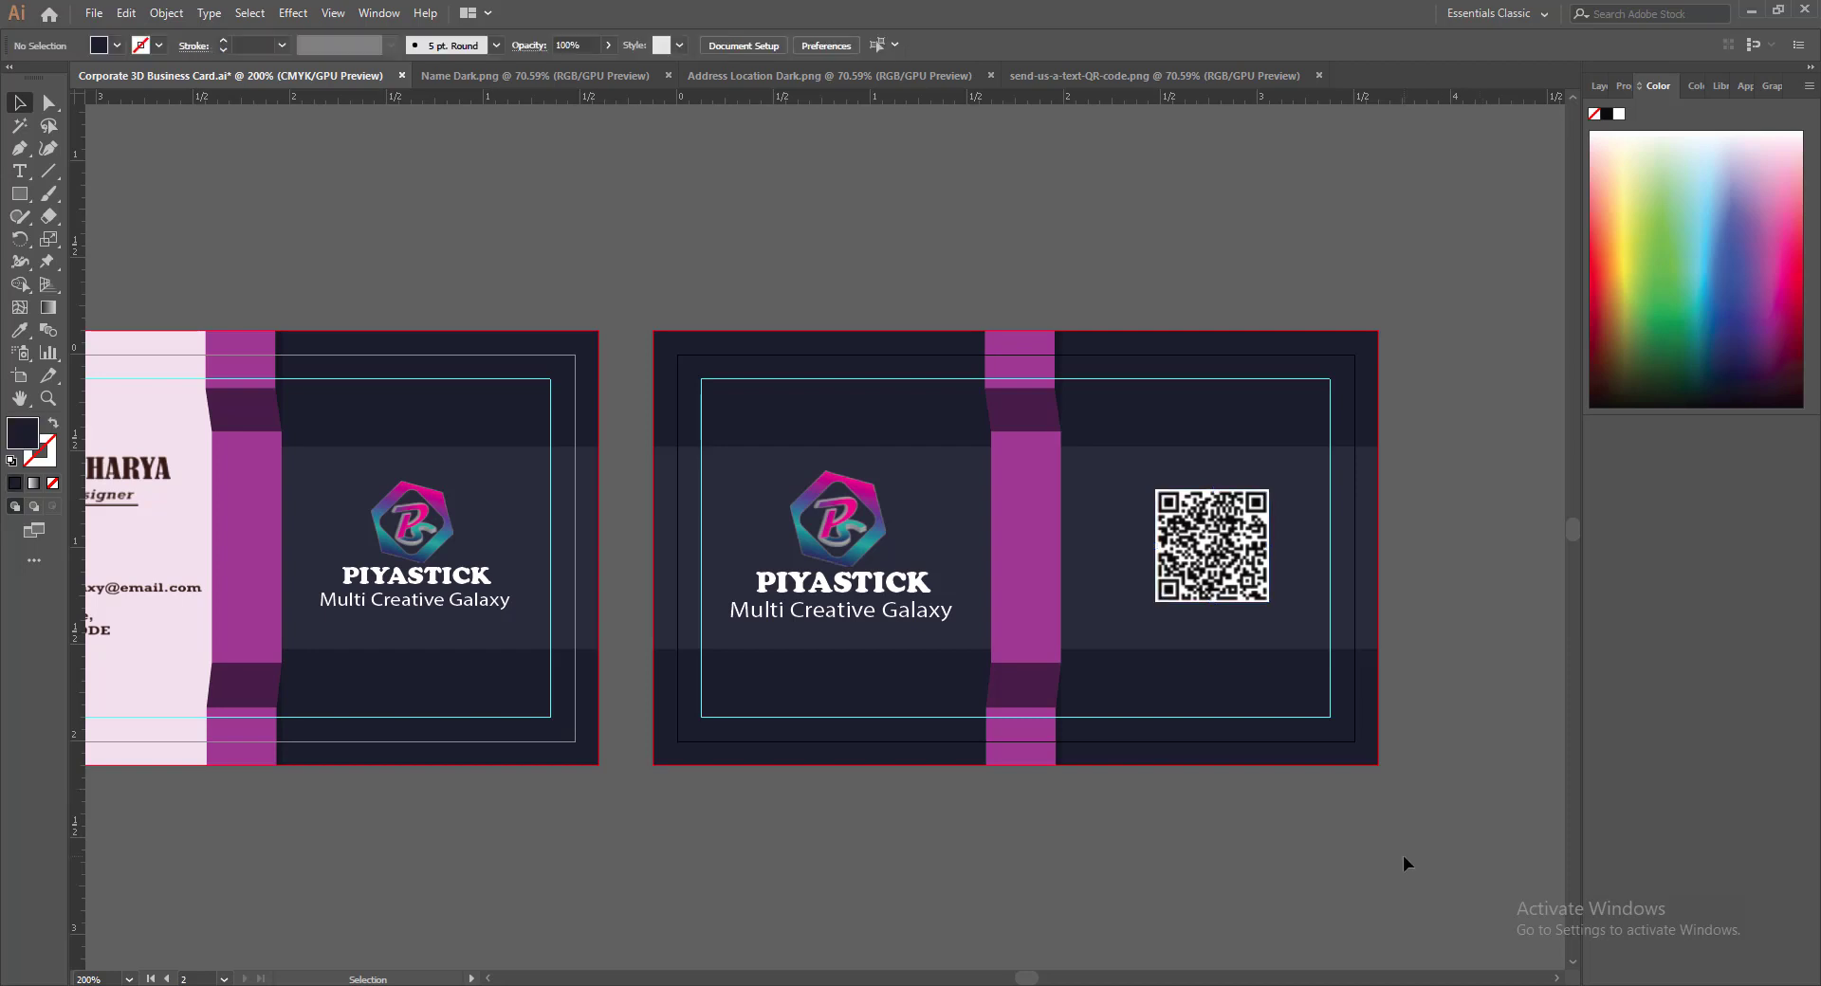
key(ctrl+s)
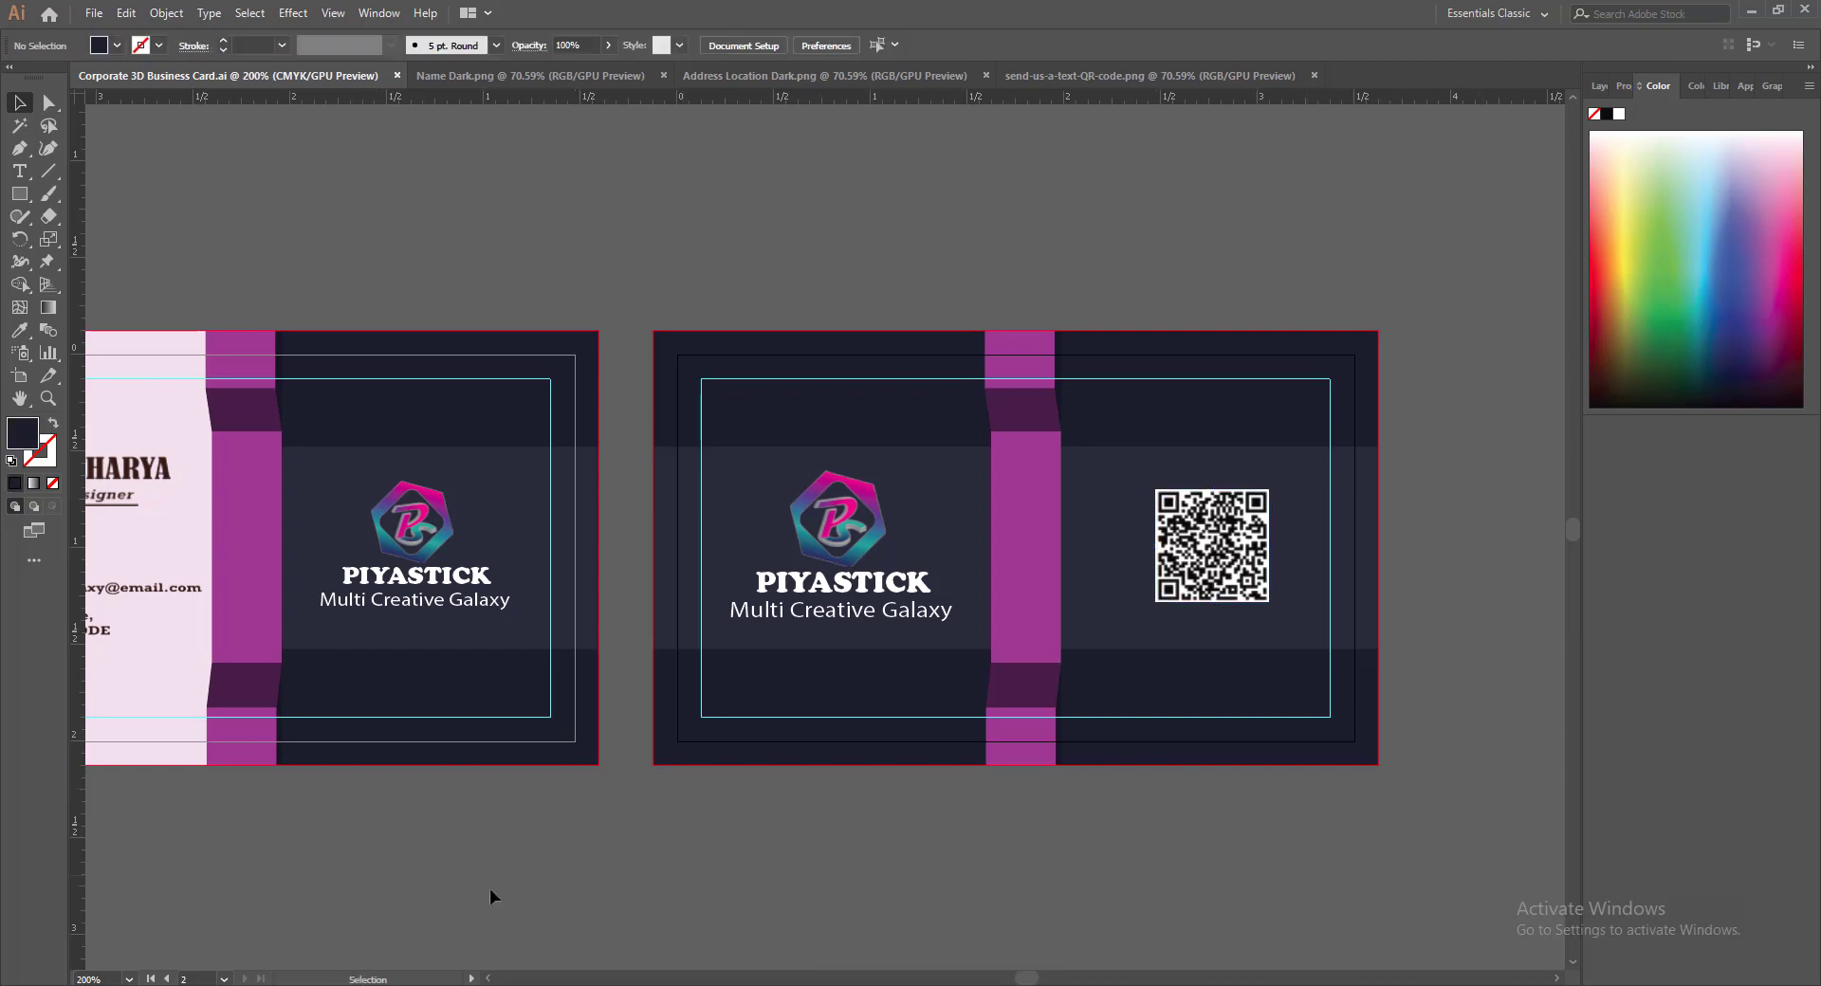
Examine the second artboard's layout at 300% zoom and compare both sides of the card
click(129, 980)
click(198, 666)
drag(1030, 979, 1038, 982)
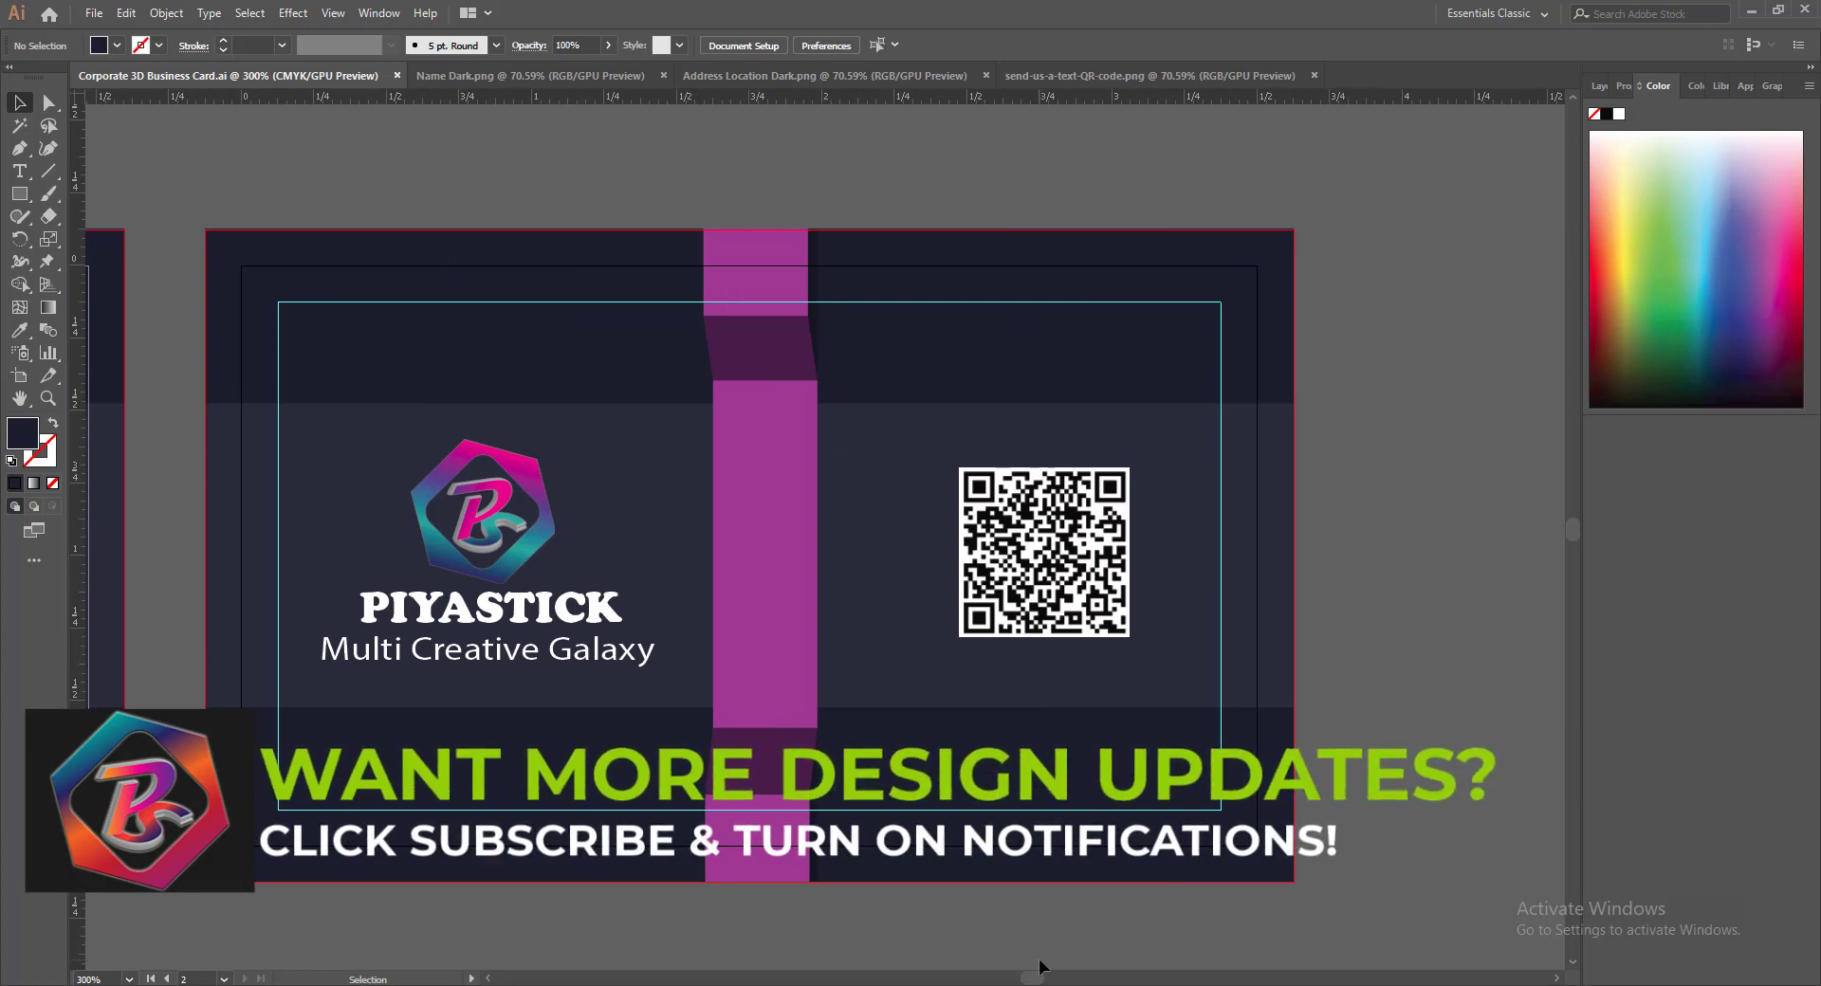
drag(1038, 978, 1027, 978)
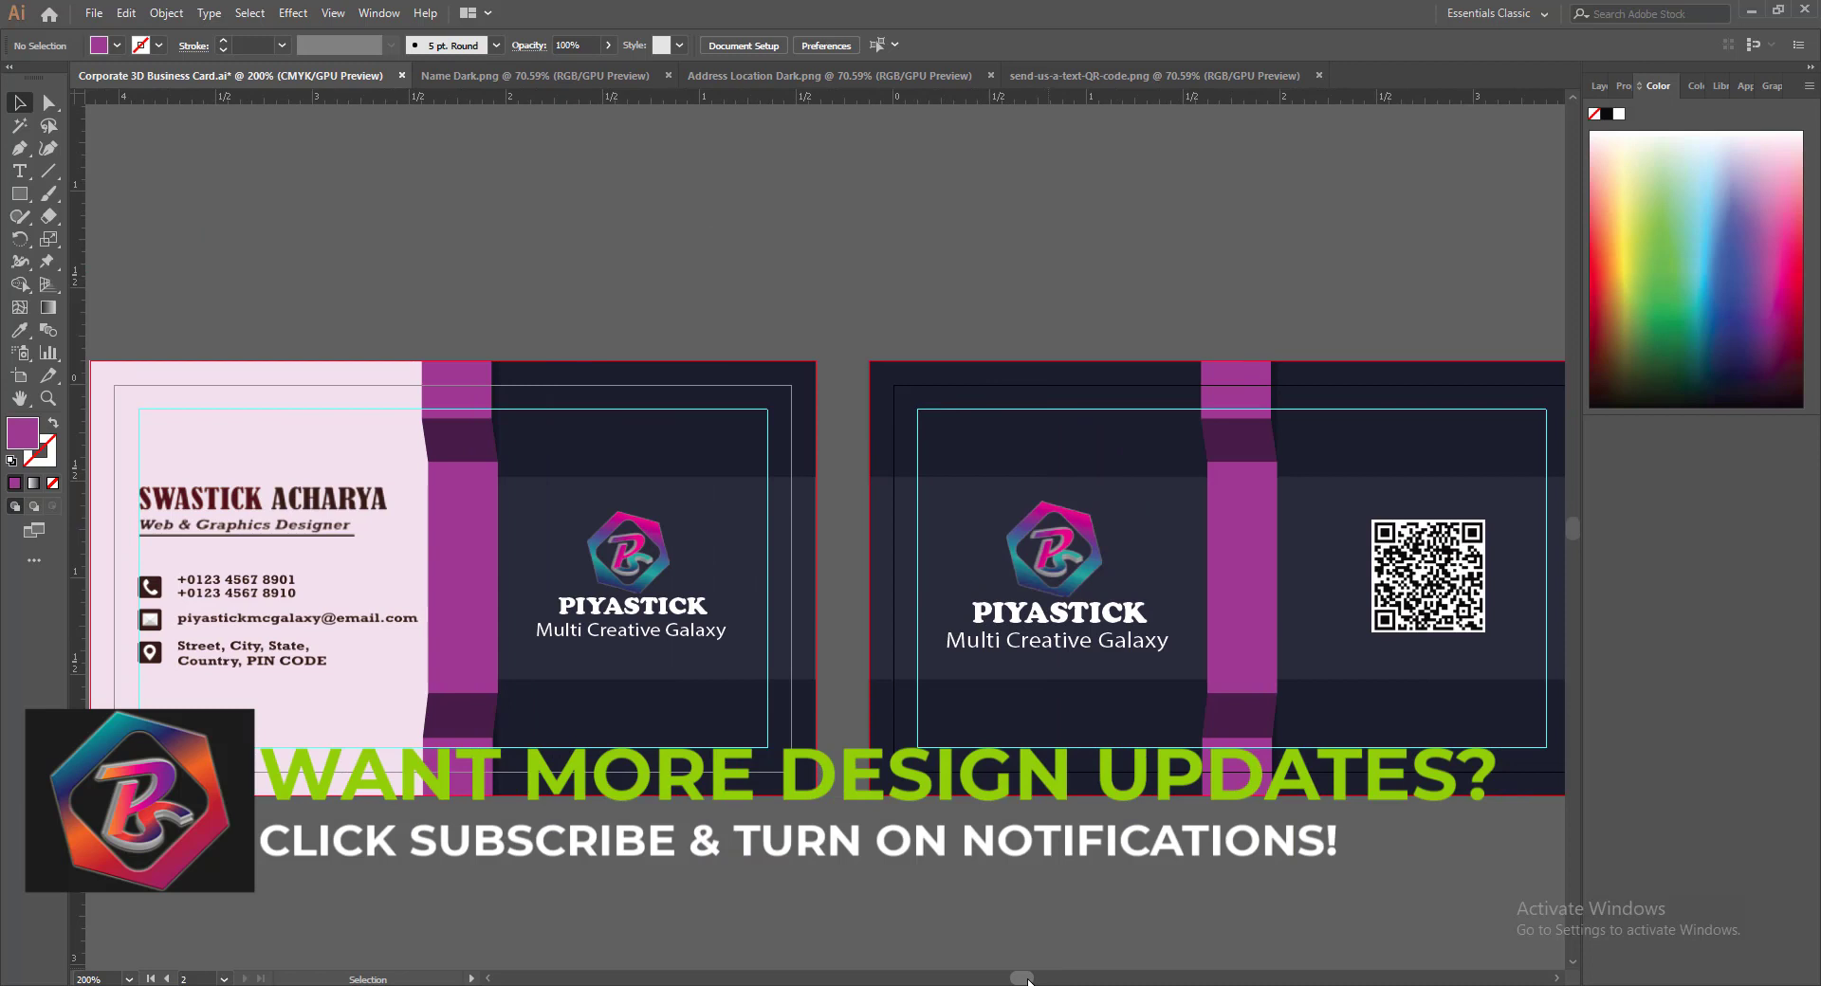
scroll(1049, 933, down, 2)
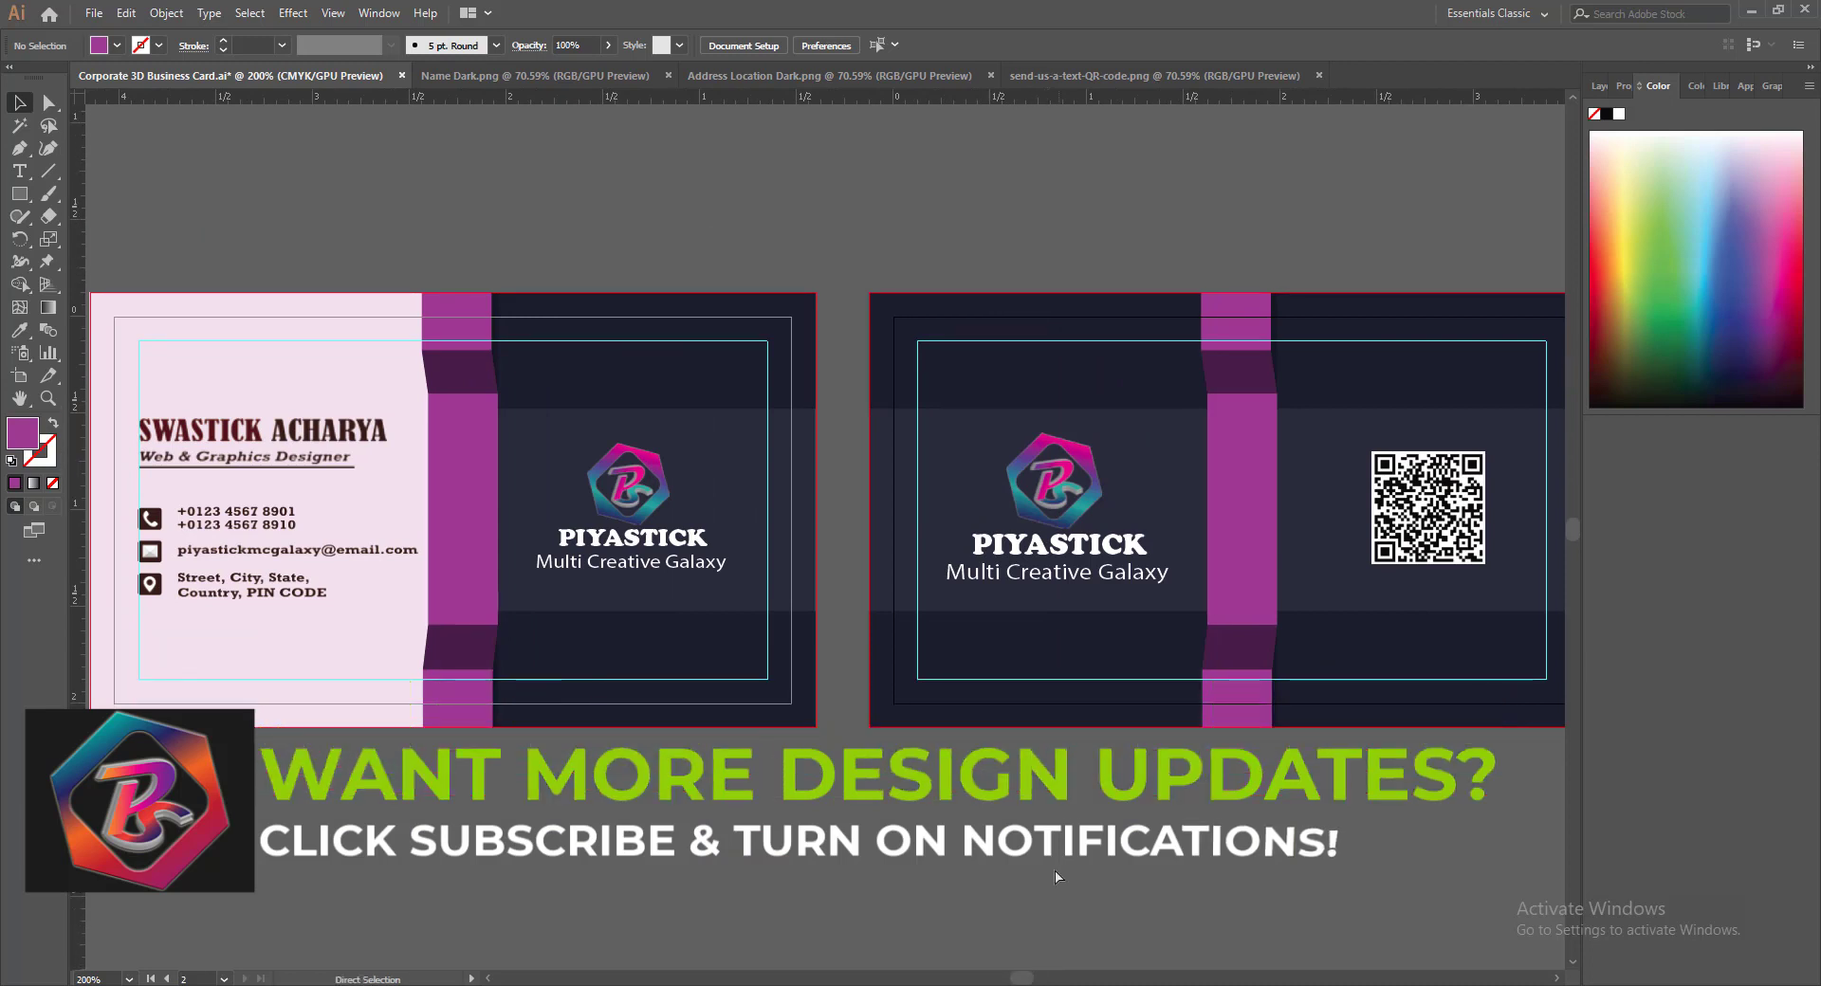